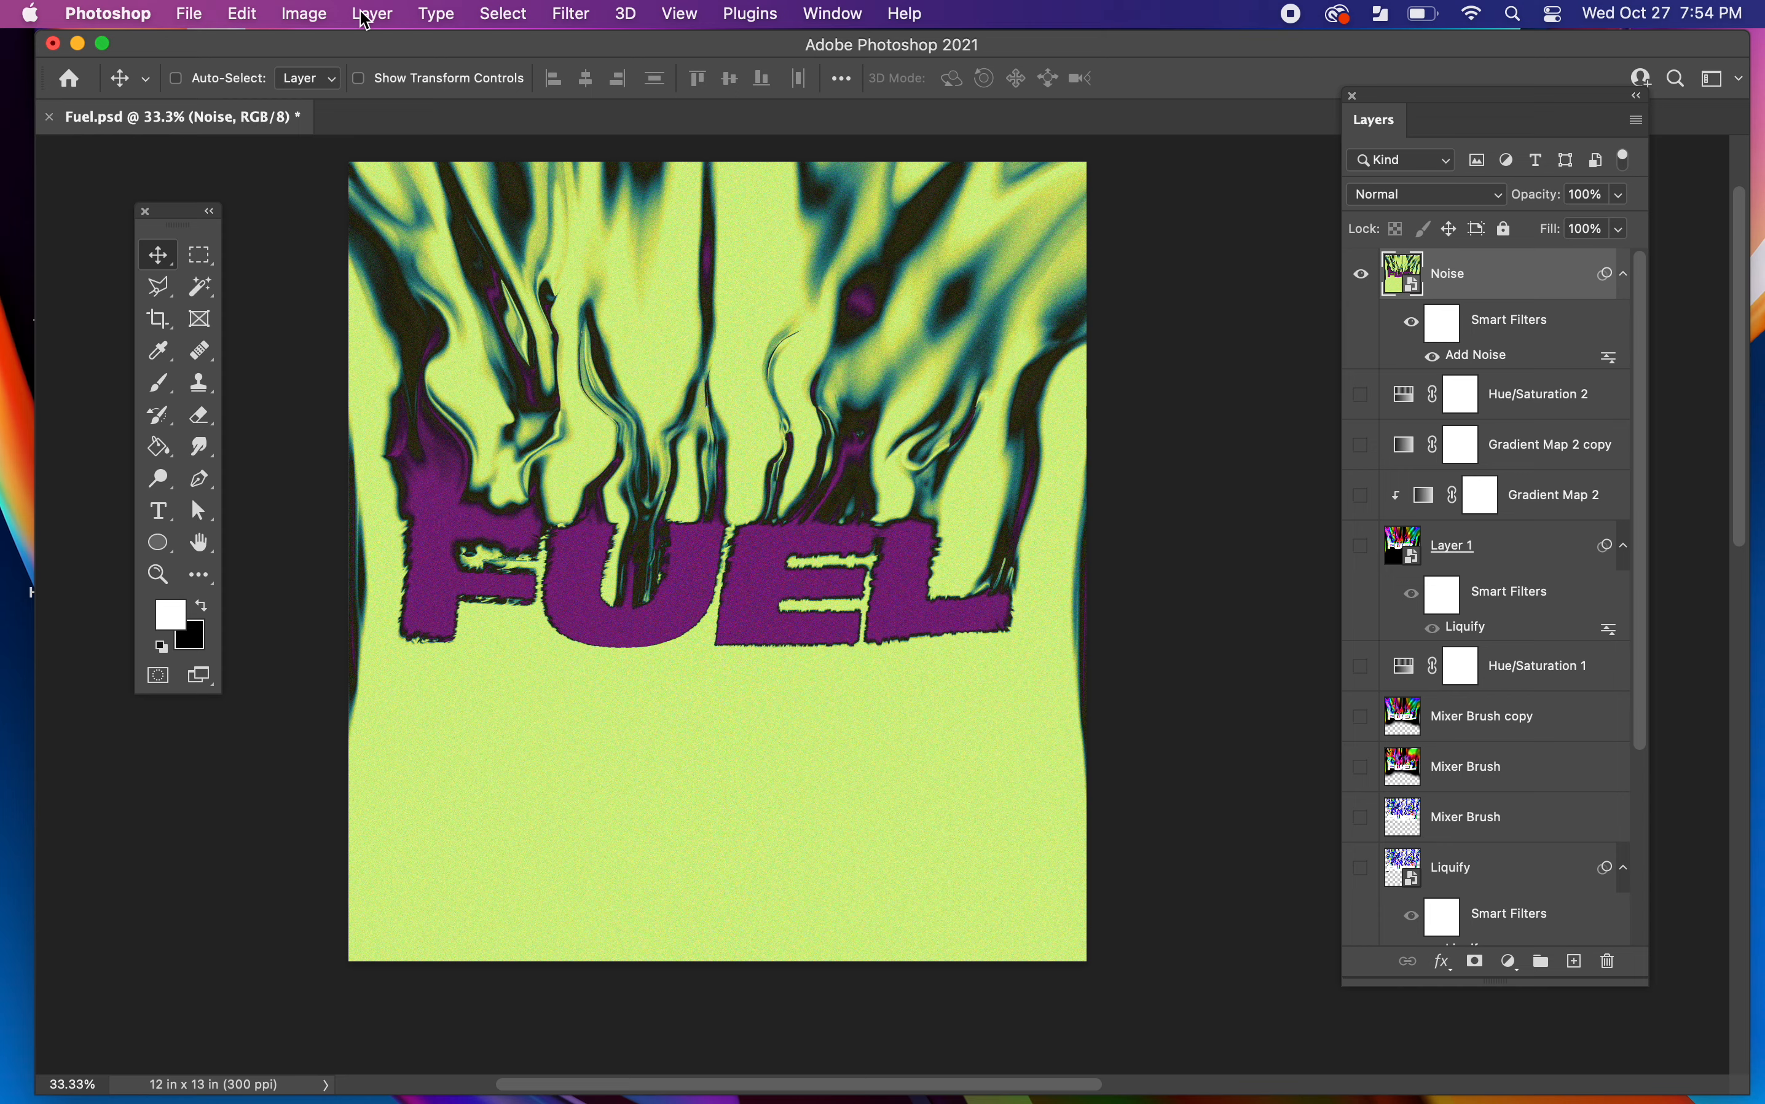
# - Open the txtures folder on the desktop and examine its scratch, dust, paper and scan texture files
pyautogui.moveTo(316, 57); pyautogui.dragTo(544, 66)
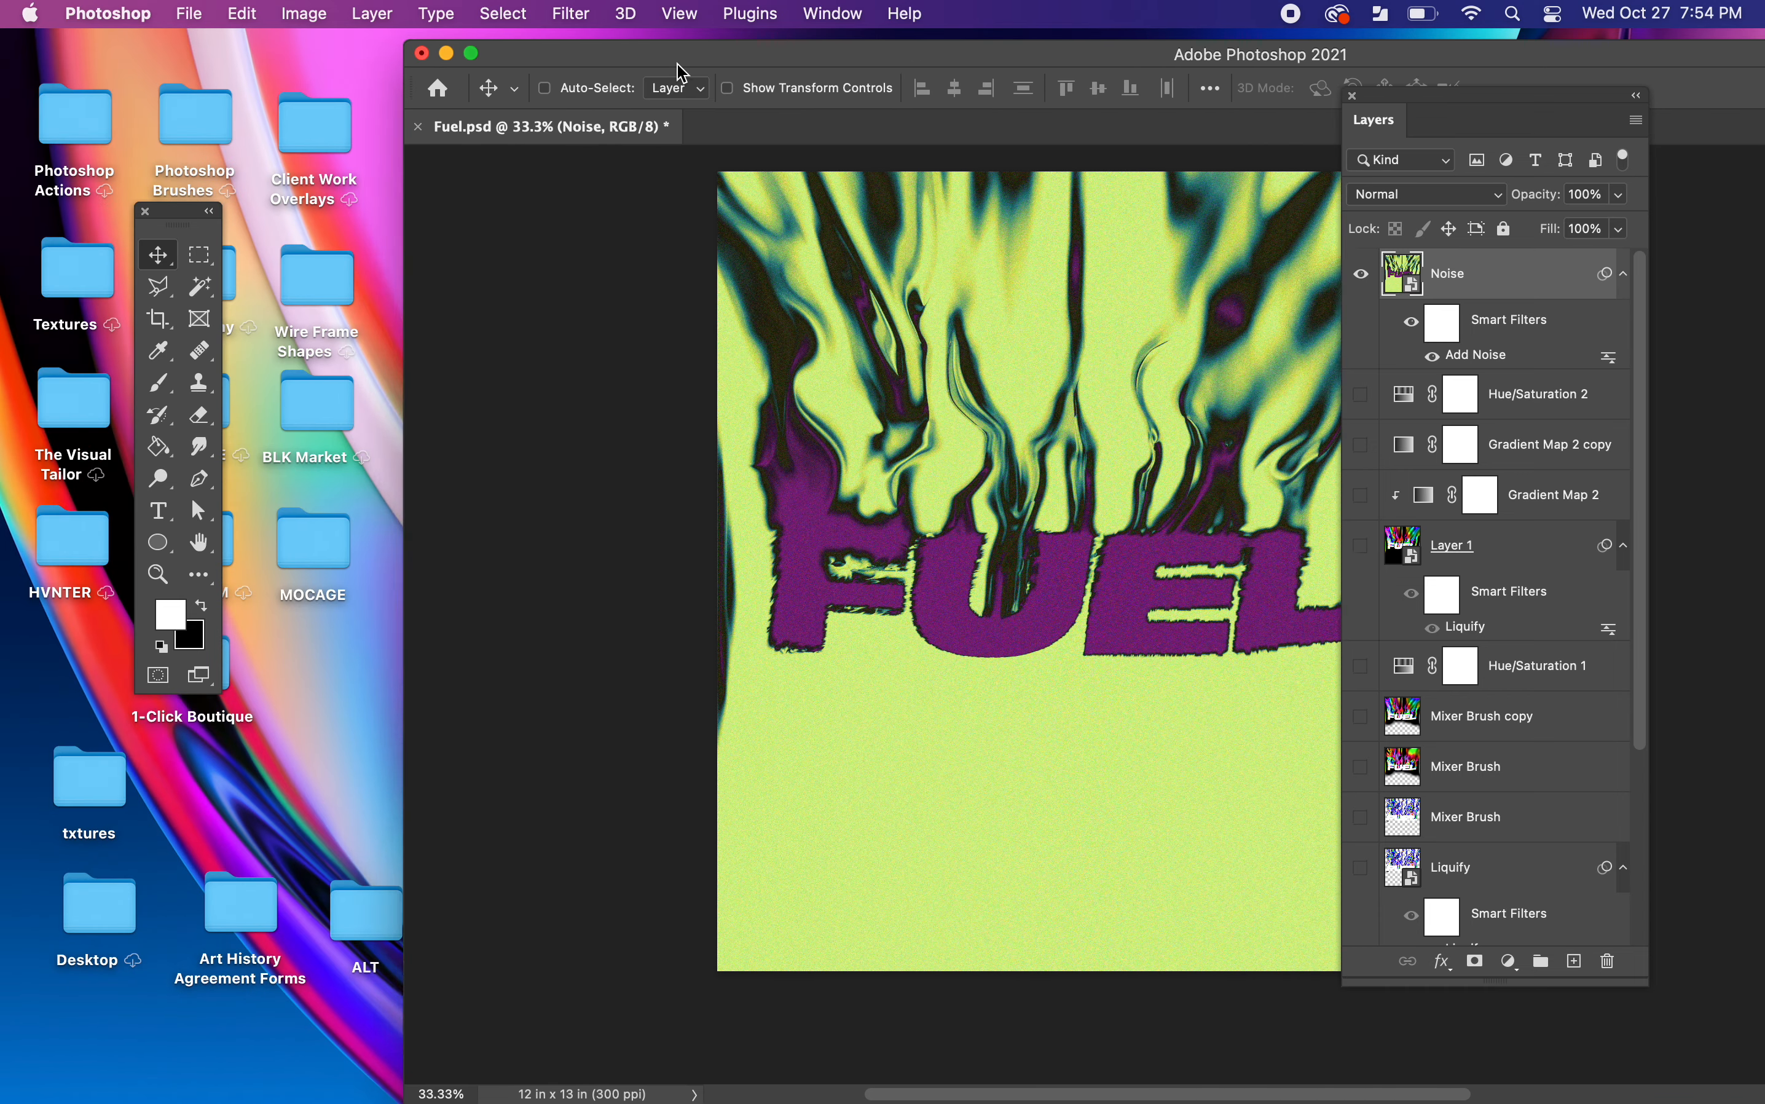
pyautogui.doubleClick(109, 777)
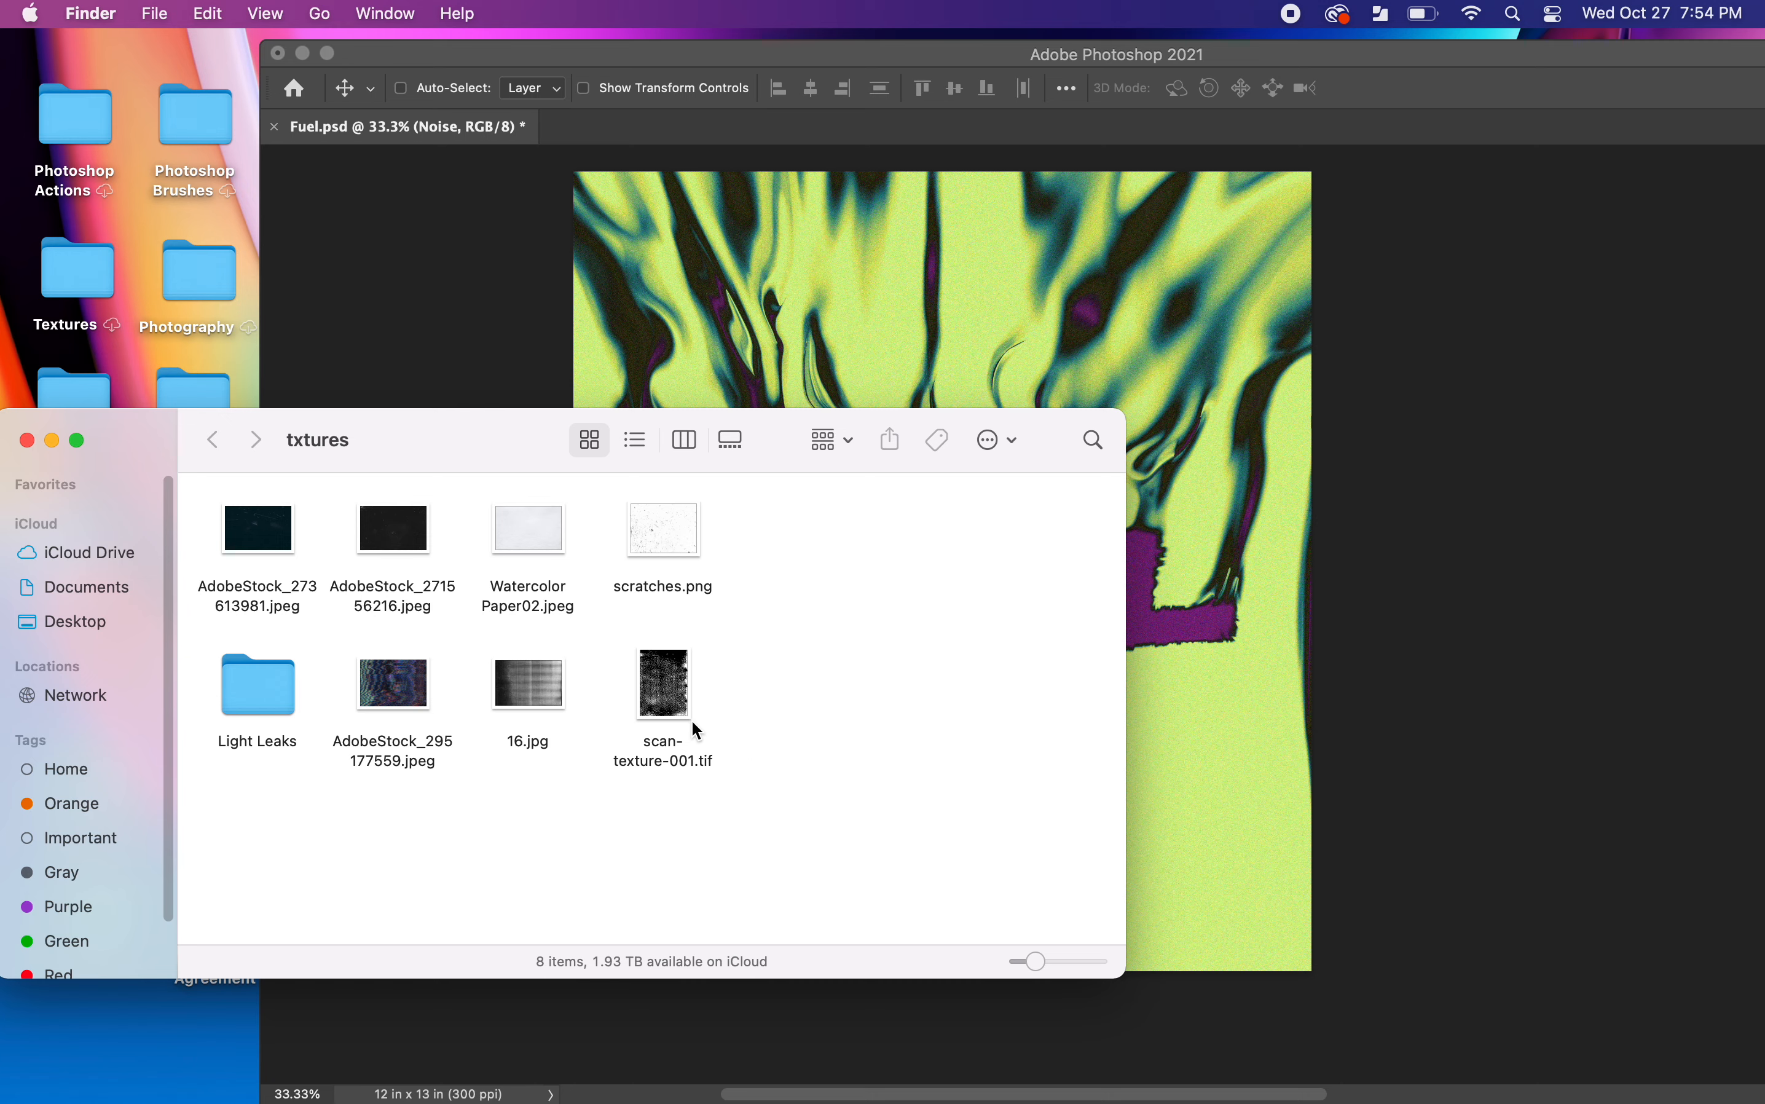
pyautogui.click(656, 532)
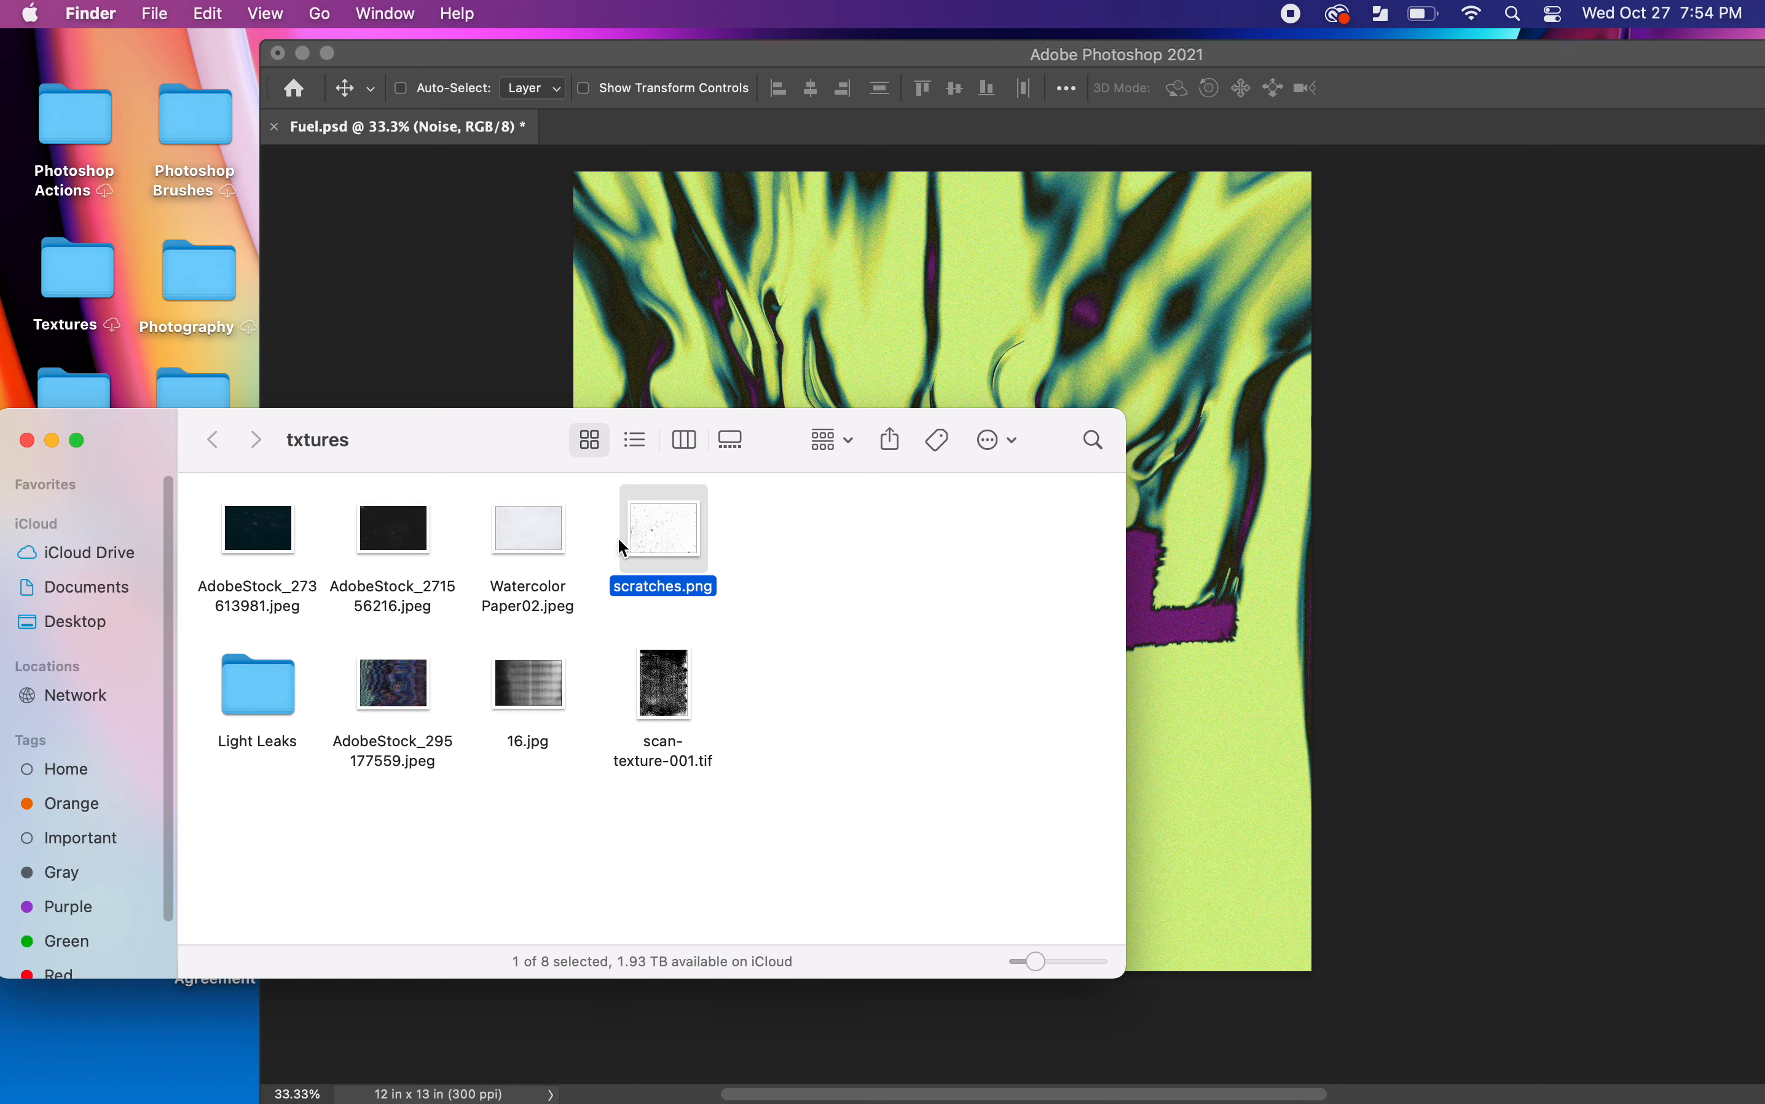
pyautogui.click(392, 537)
pyautogui.click(256, 527)
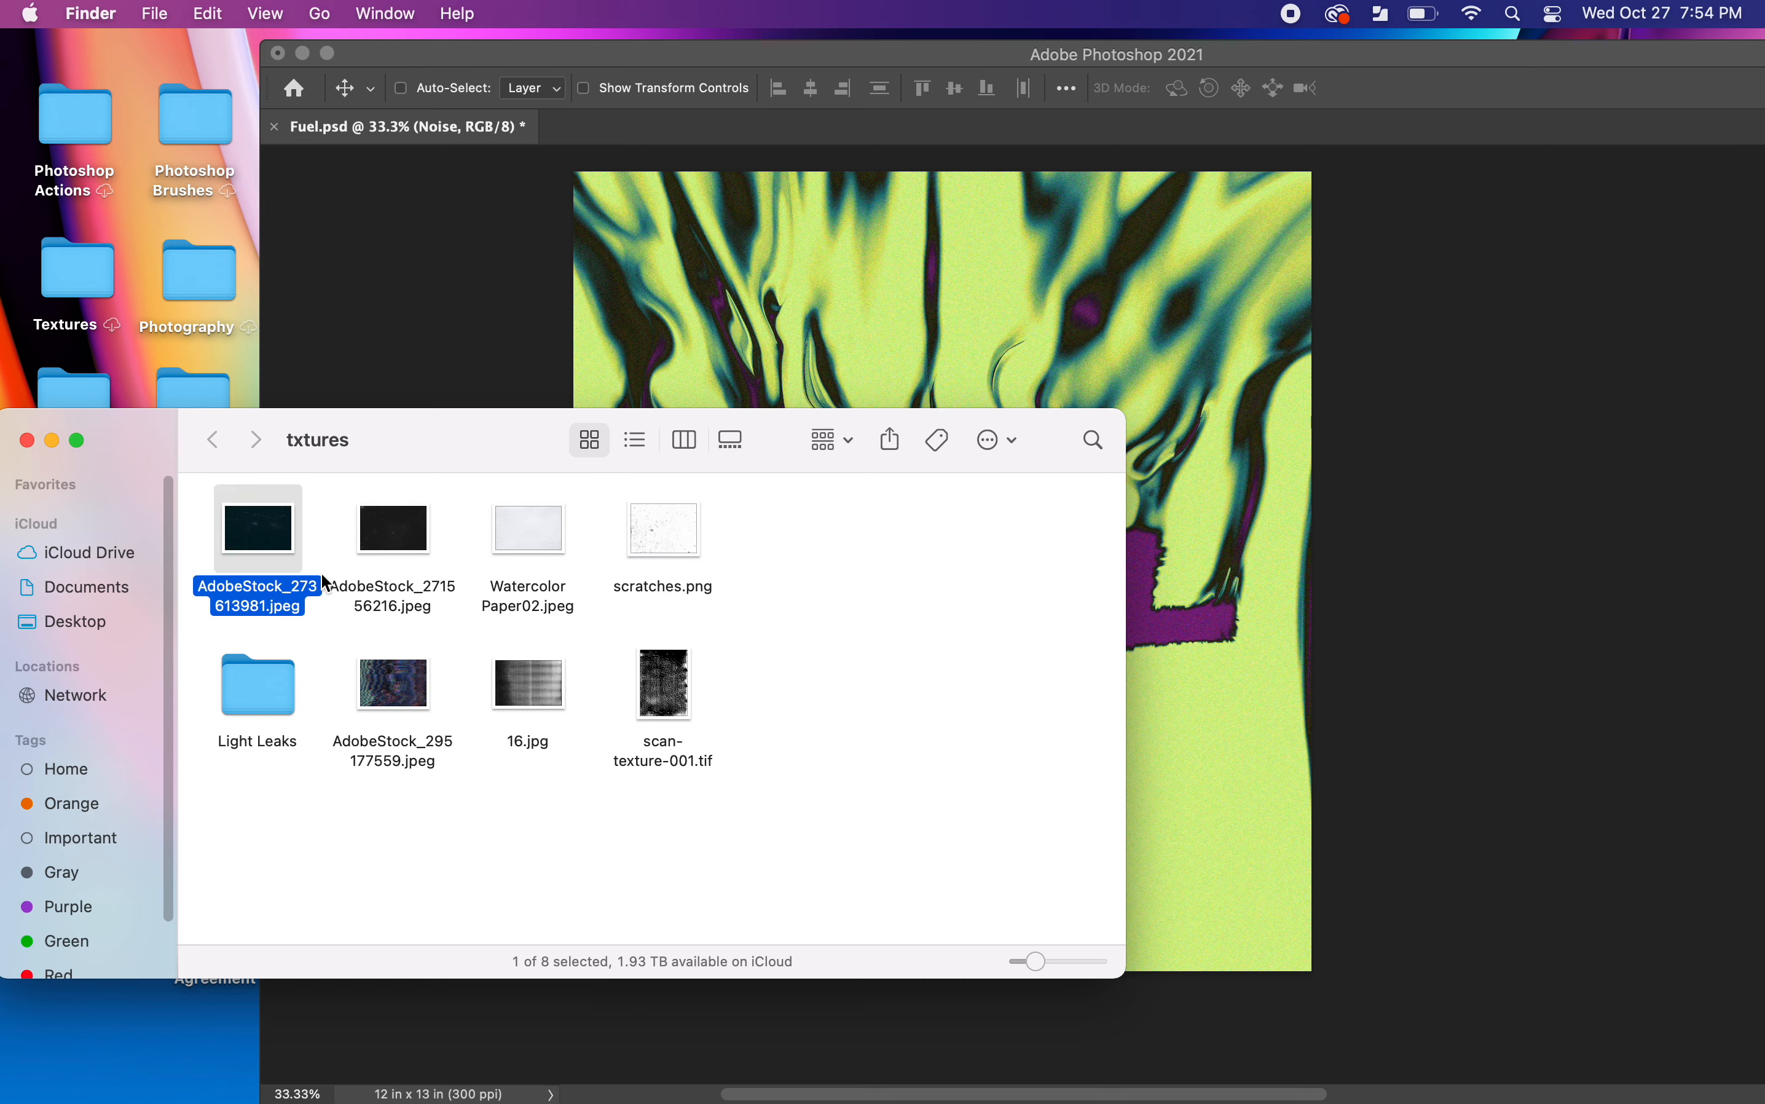
pyautogui.click(533, 553)
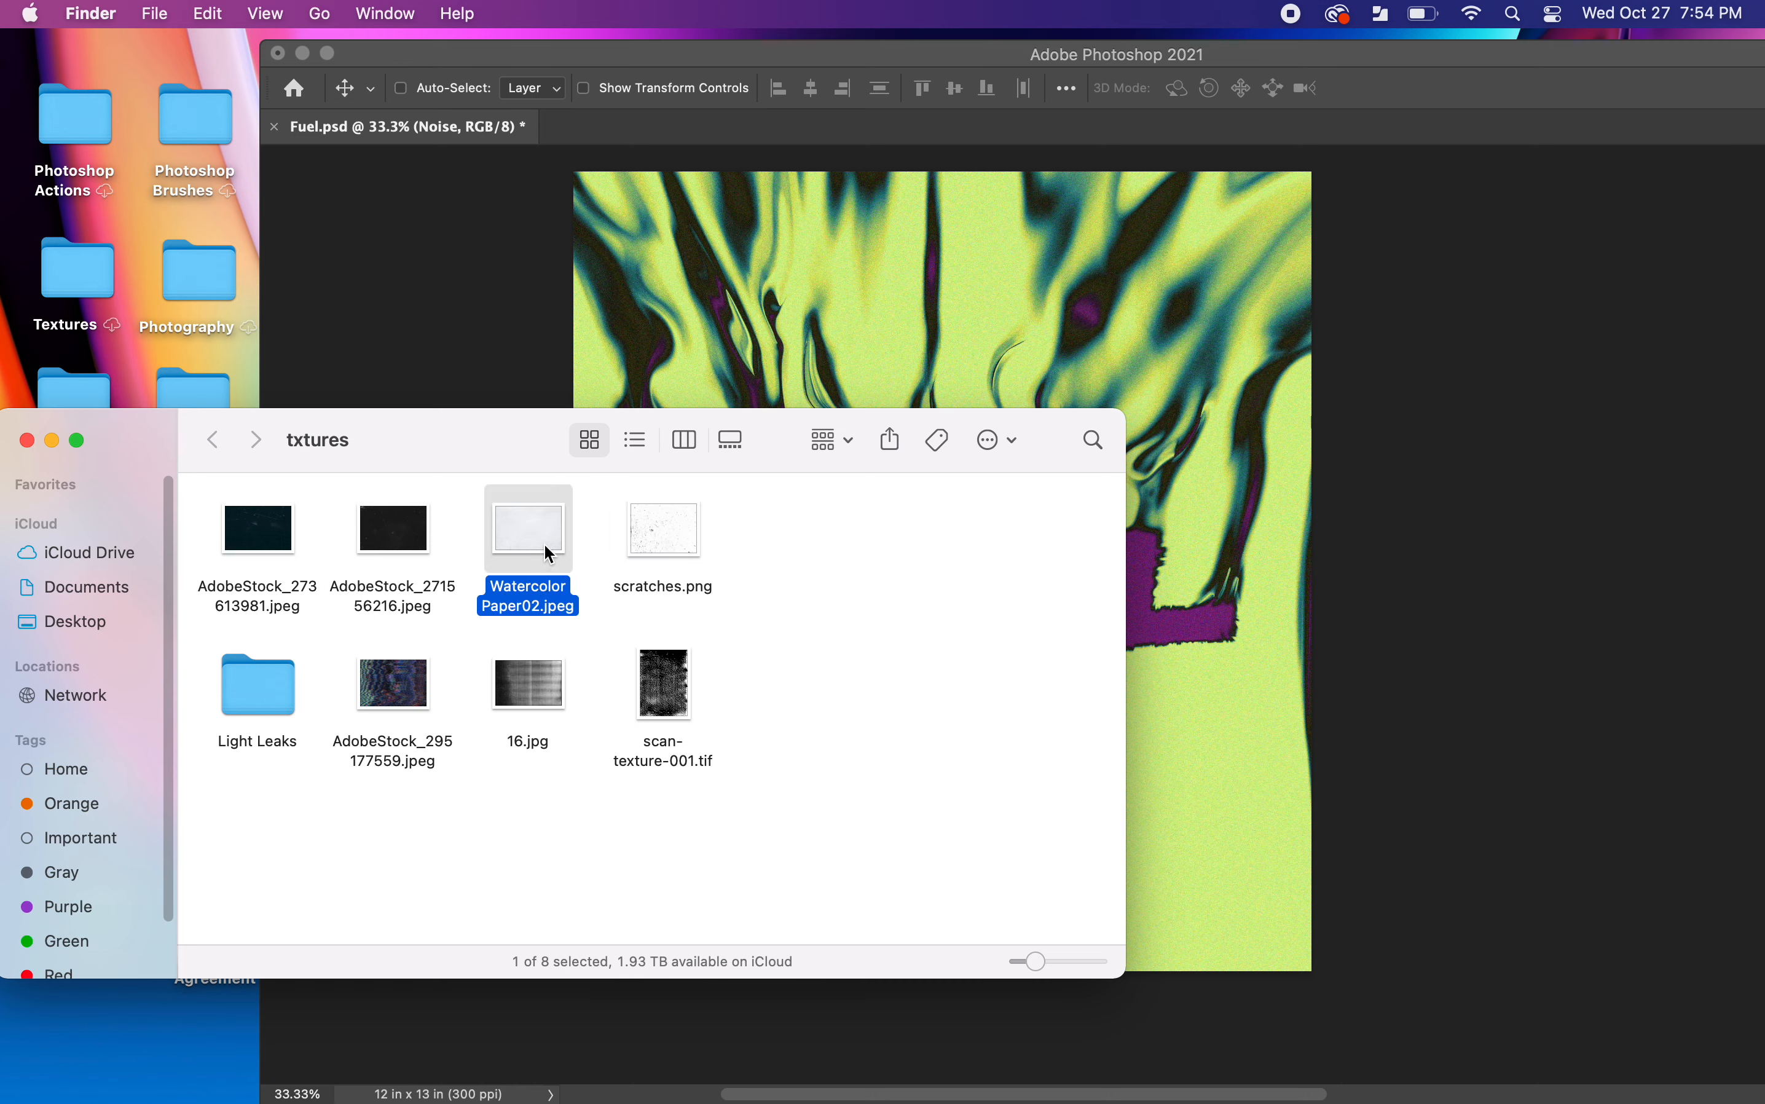
pyautogui.click(397, 689)
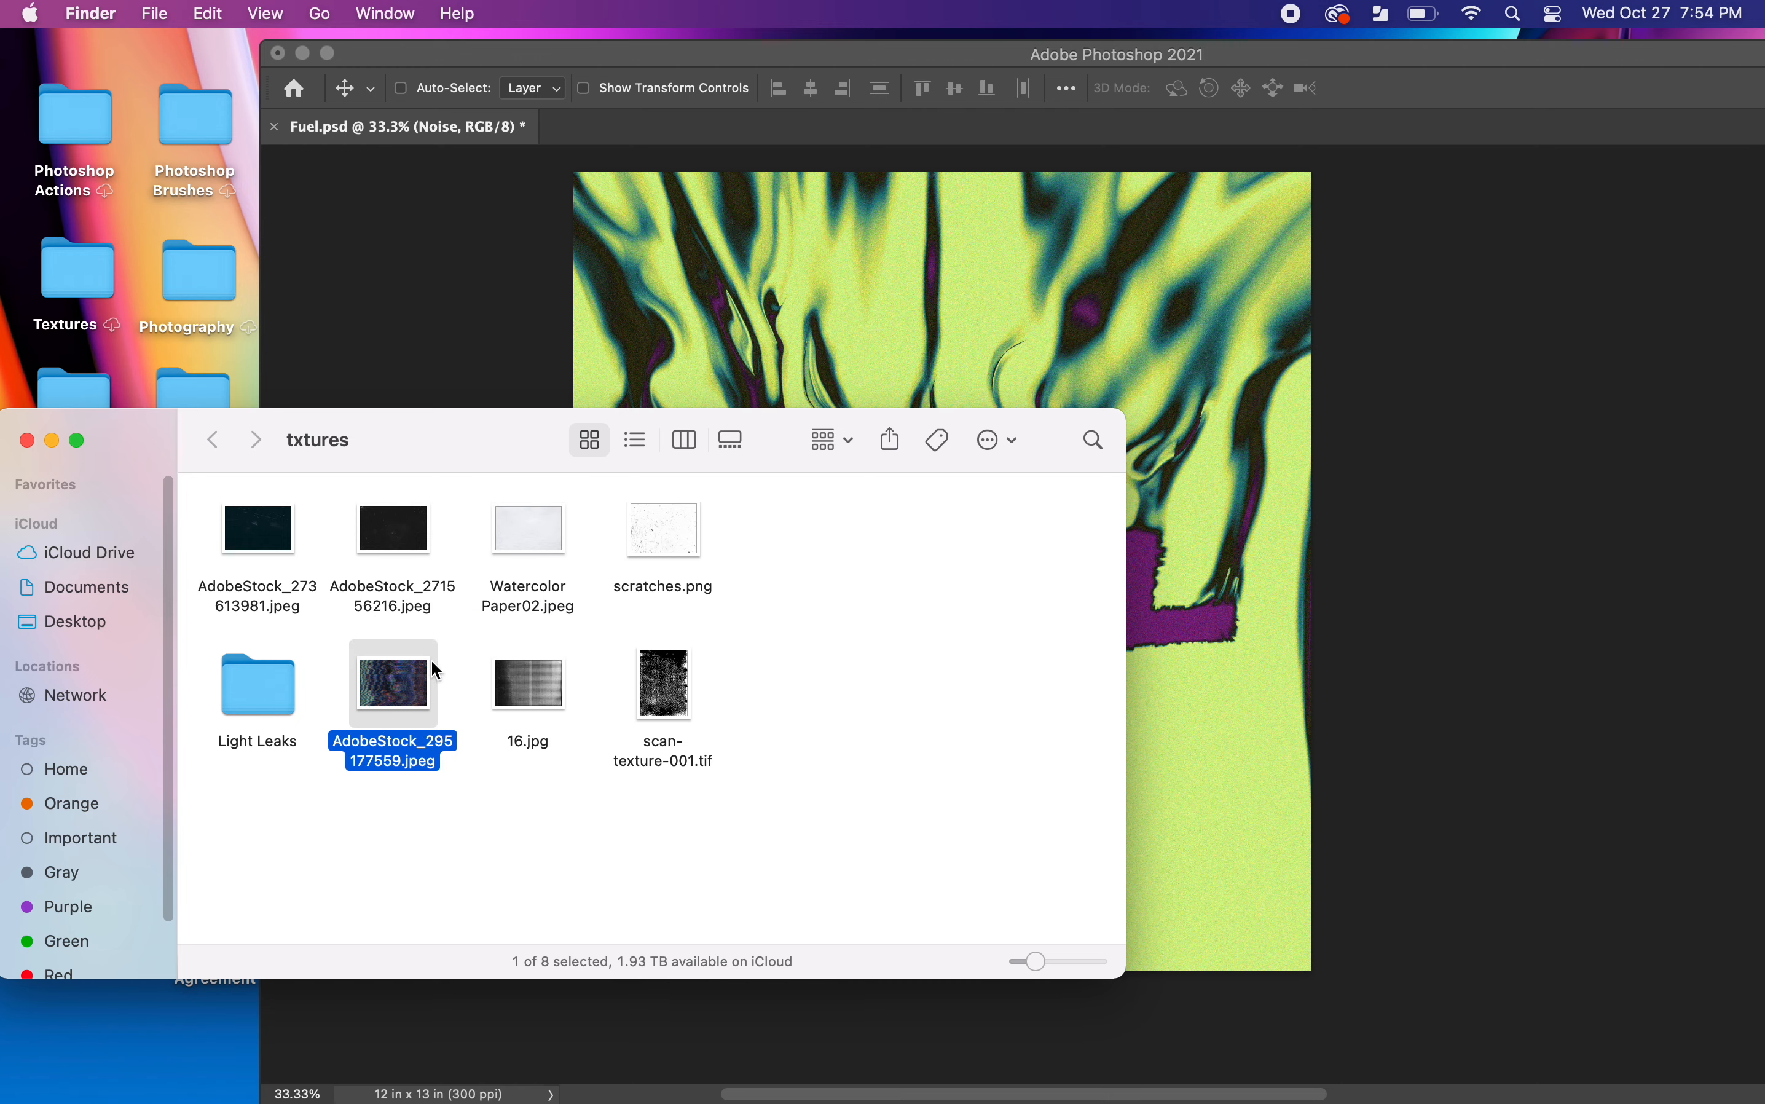
pyautogui.click(535, 688)
pyautogui.moveTo(726, 701); pyautogui.dragTo(557, 692)
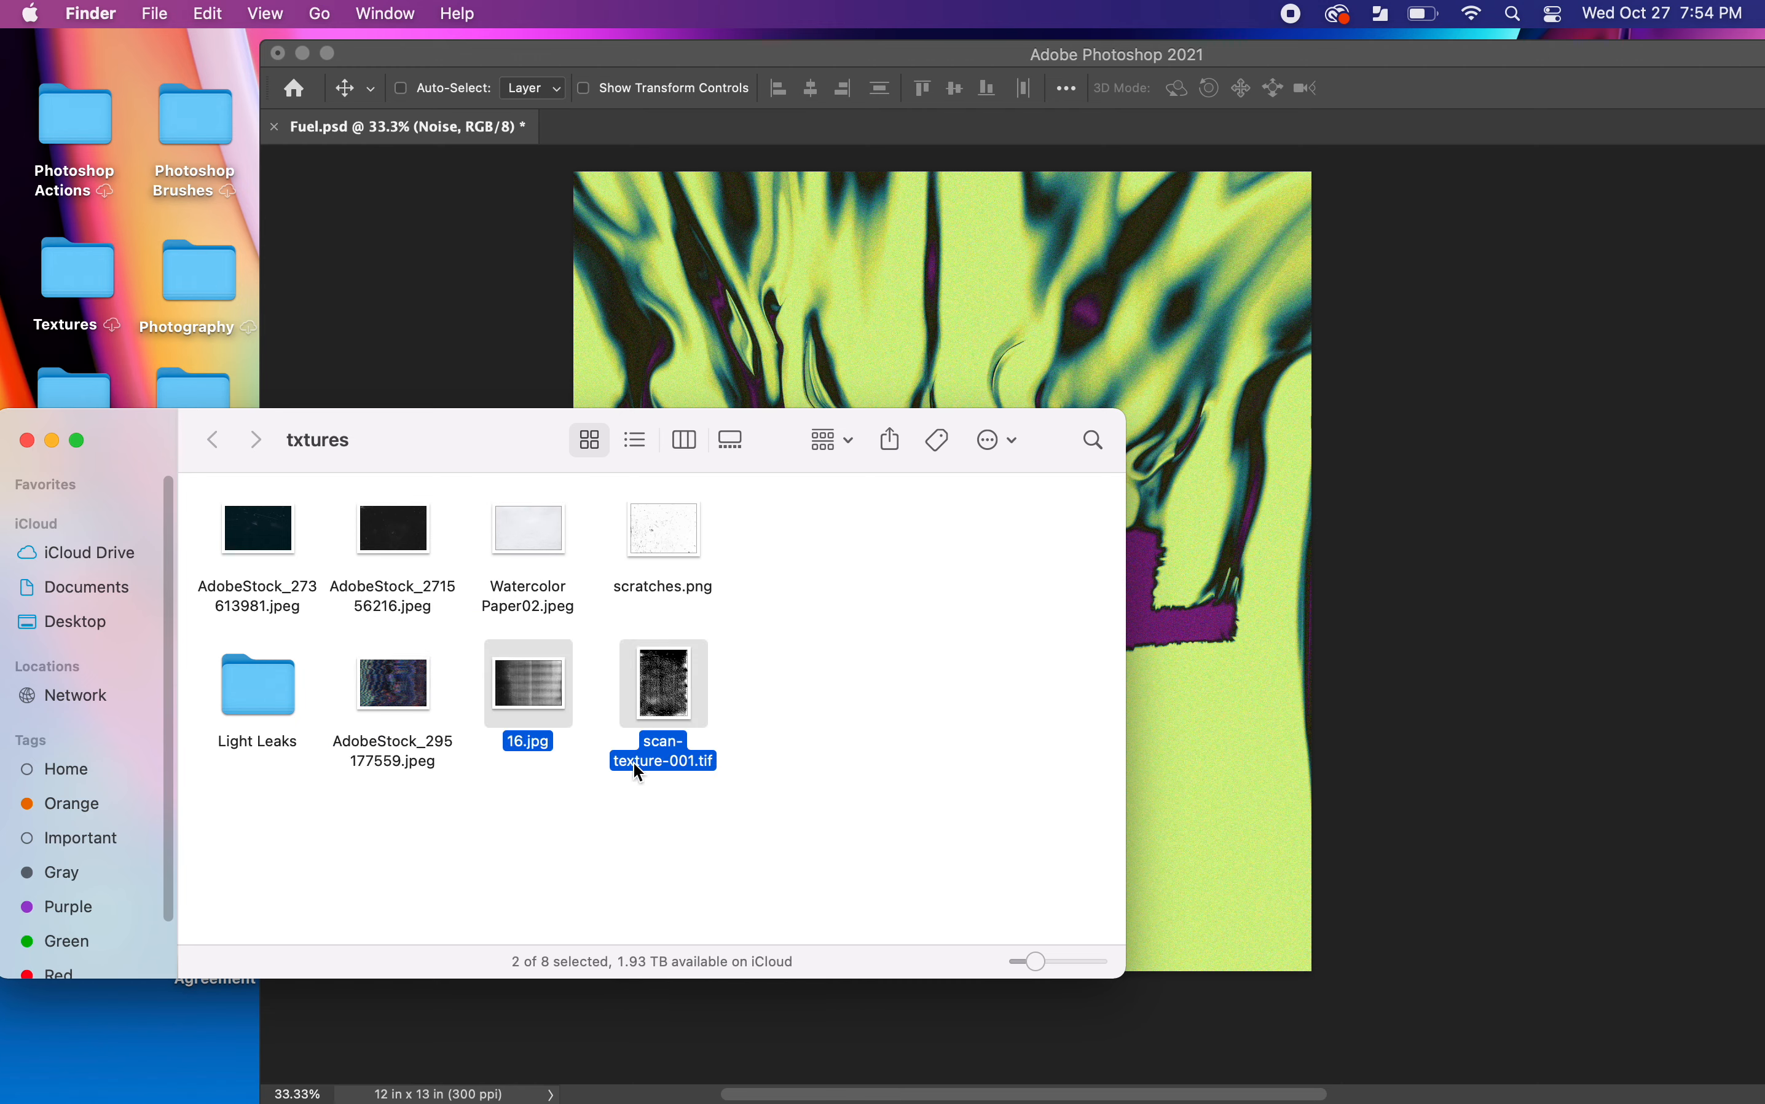
pyautogui.click(534, 794)
# - Look inside the Light Leaks subfolder, and return to the txtures folder to review the dust, paper and scratches images
pyautogui.doubleClick(265, 685)
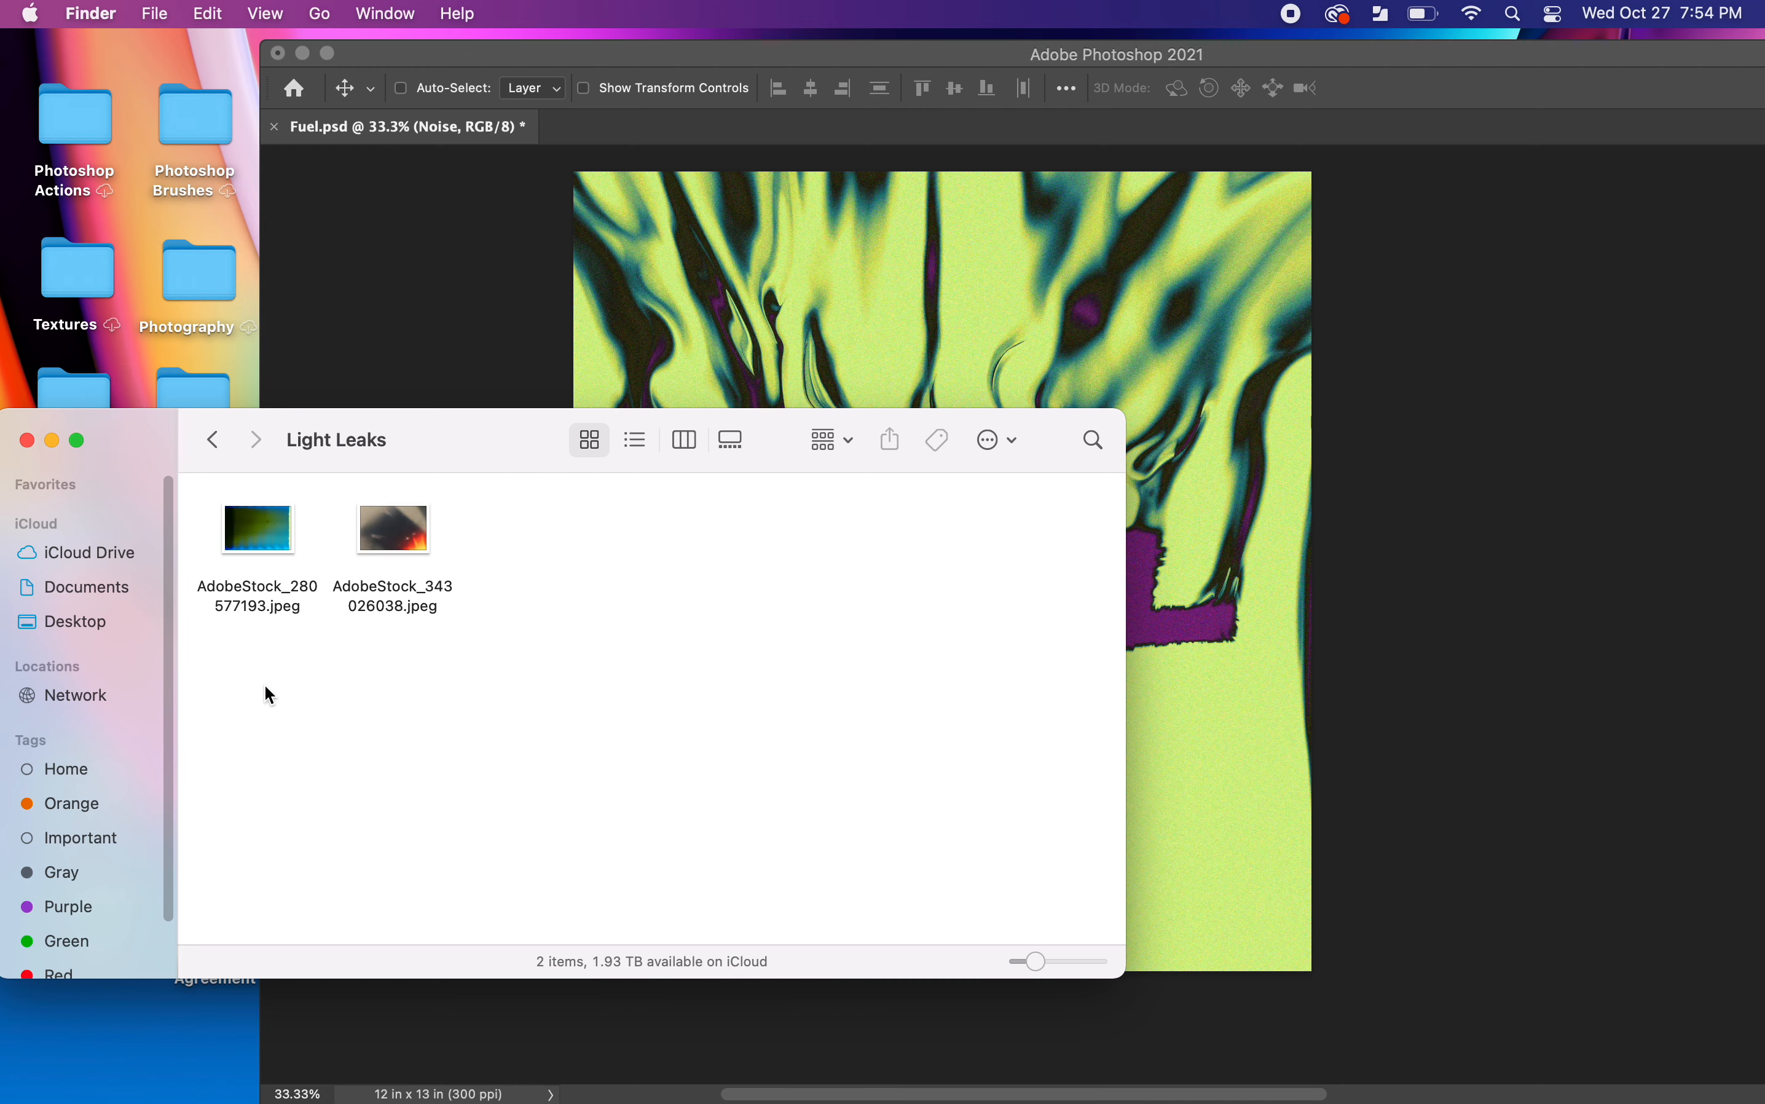
pyautogui.click(217, 444)
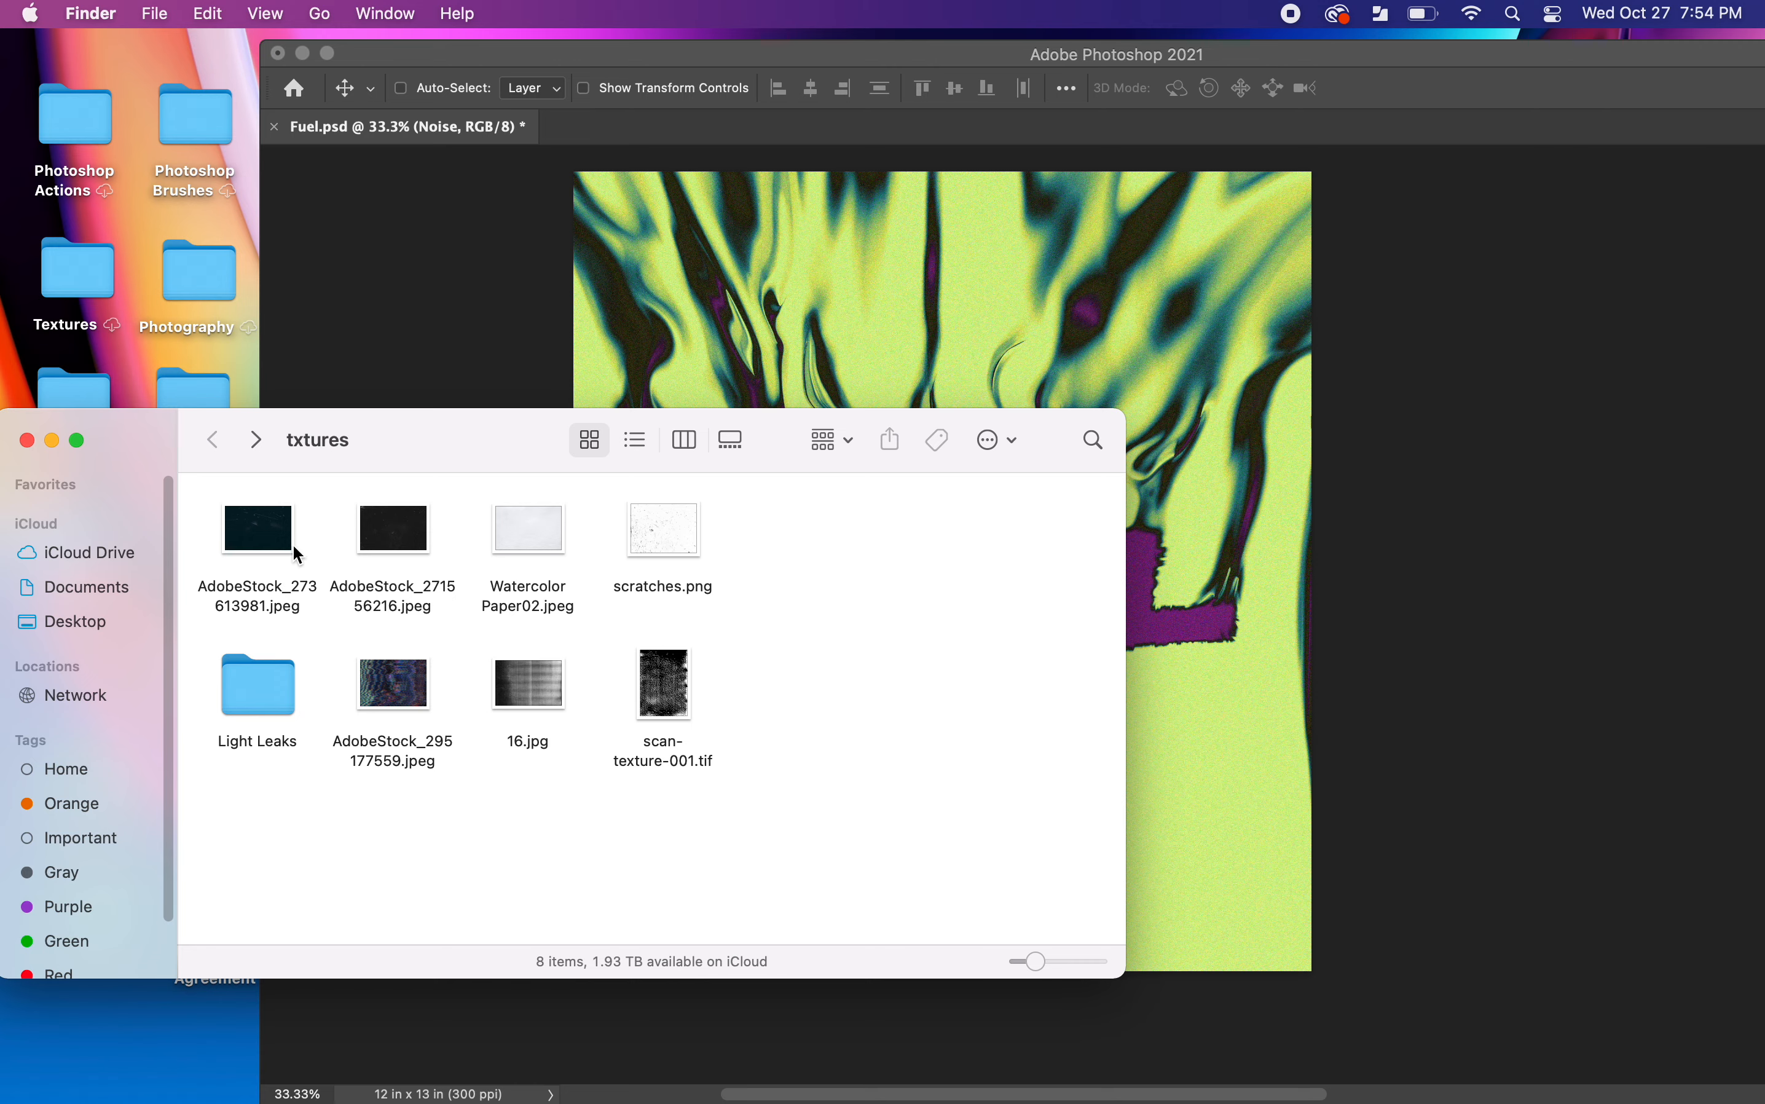
pyautogui.click(259, 533)
pyautogui.click(404, 545)
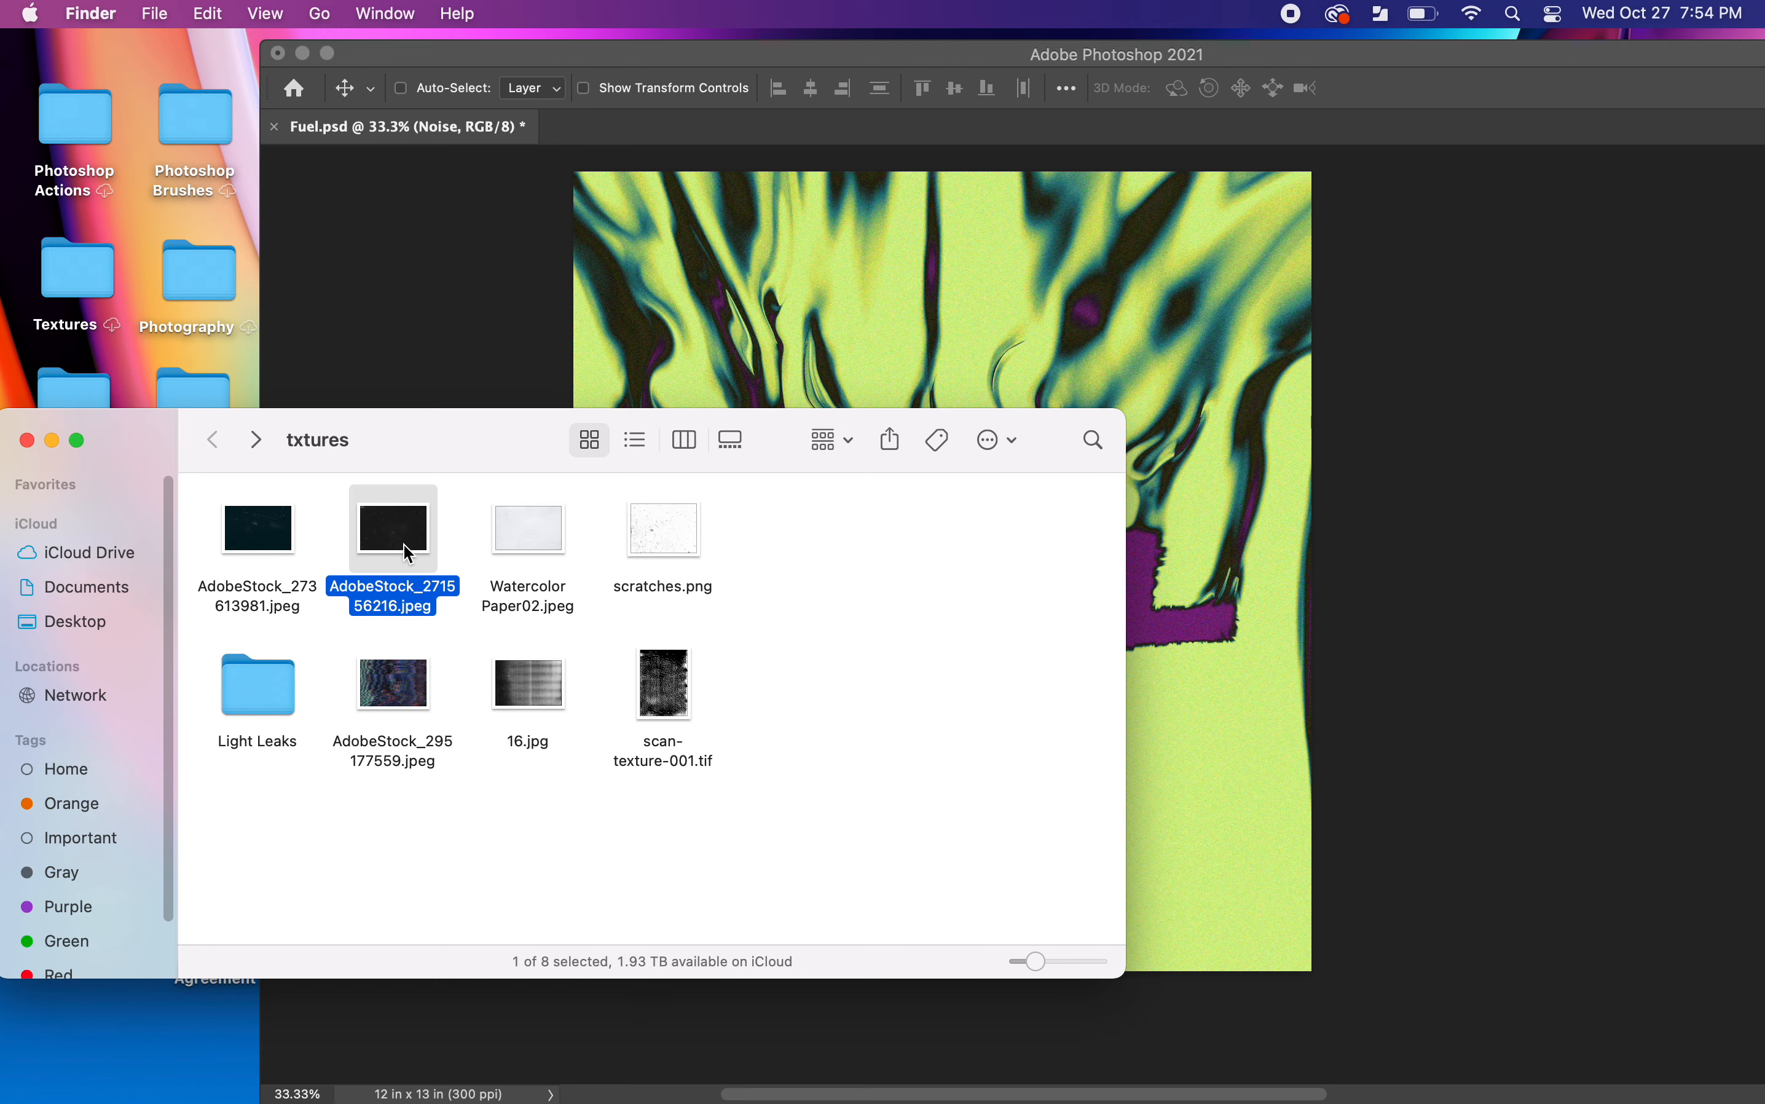
pyautogui.click(546, 538)
pyautogui.click(681, 544)
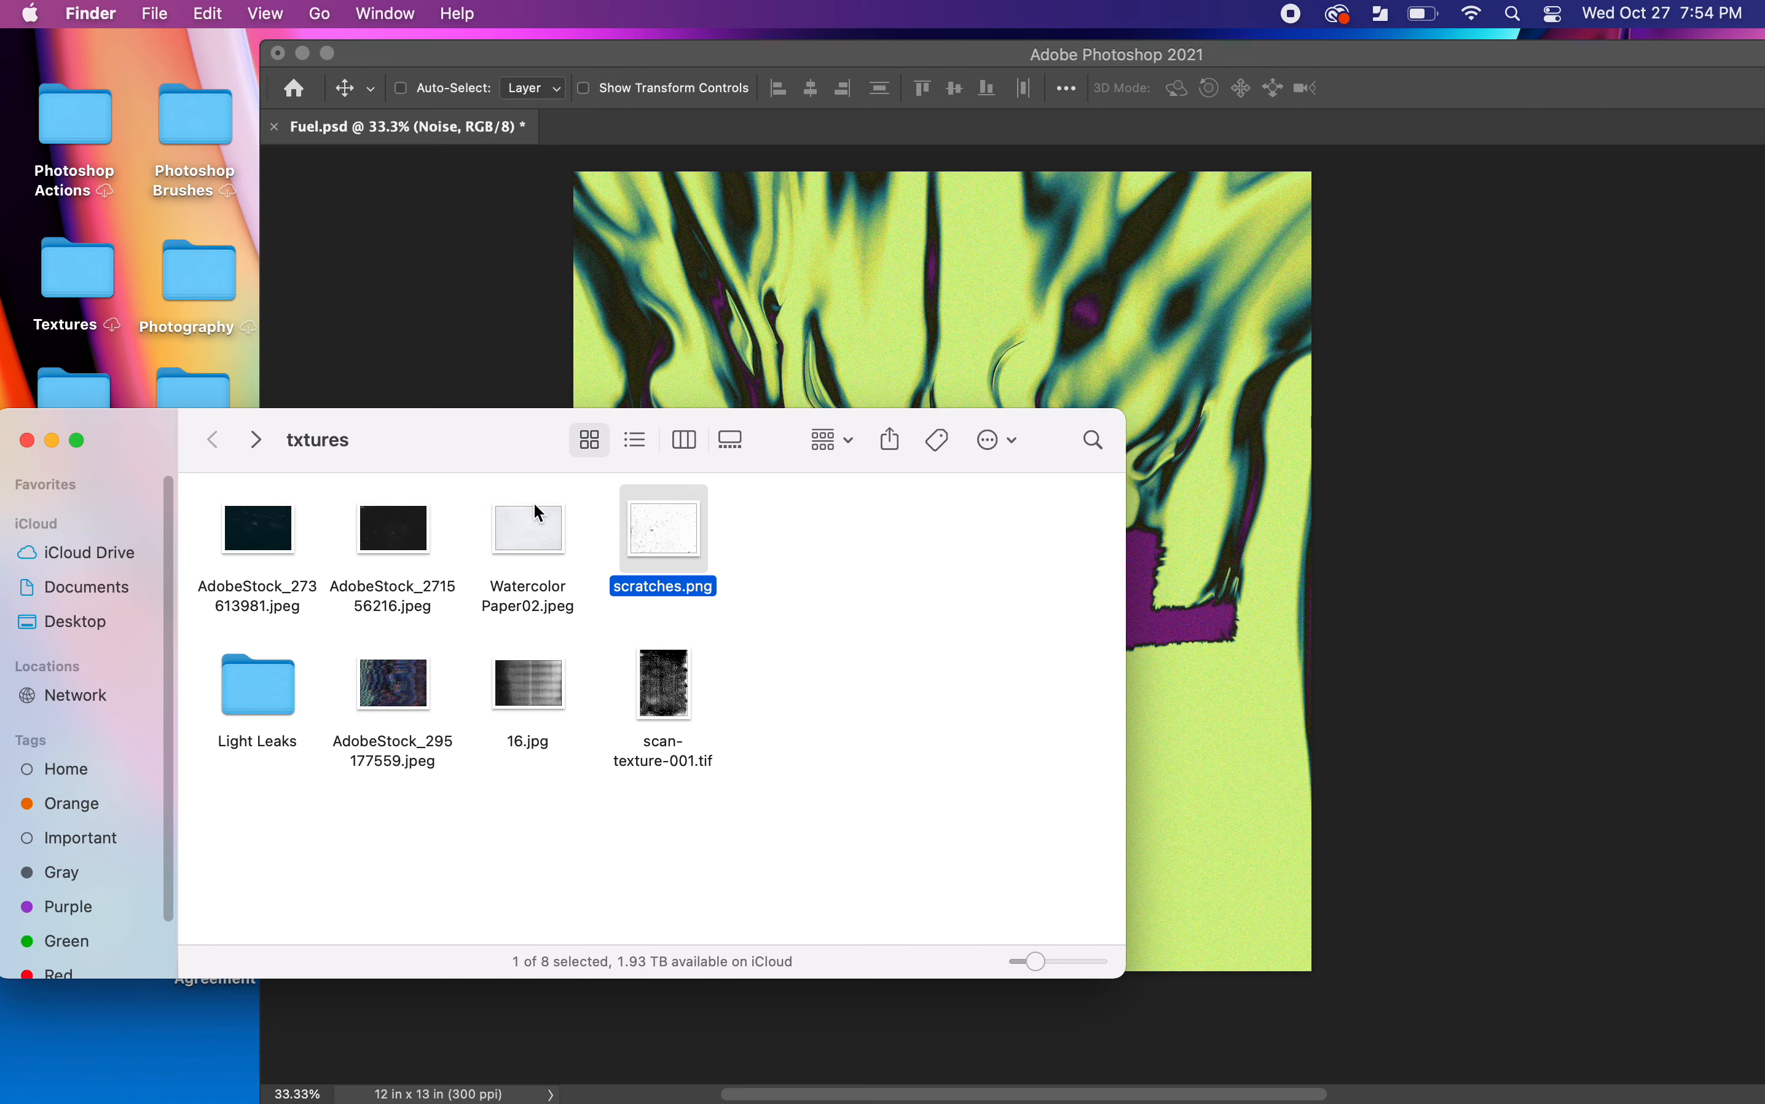
# - Place AdobeStock_273613981.jpeg from the txtures folder above the Noise layer in Photoshop, scaled to 176.21% to cover the canvas
pyautogui.click(733, 365)
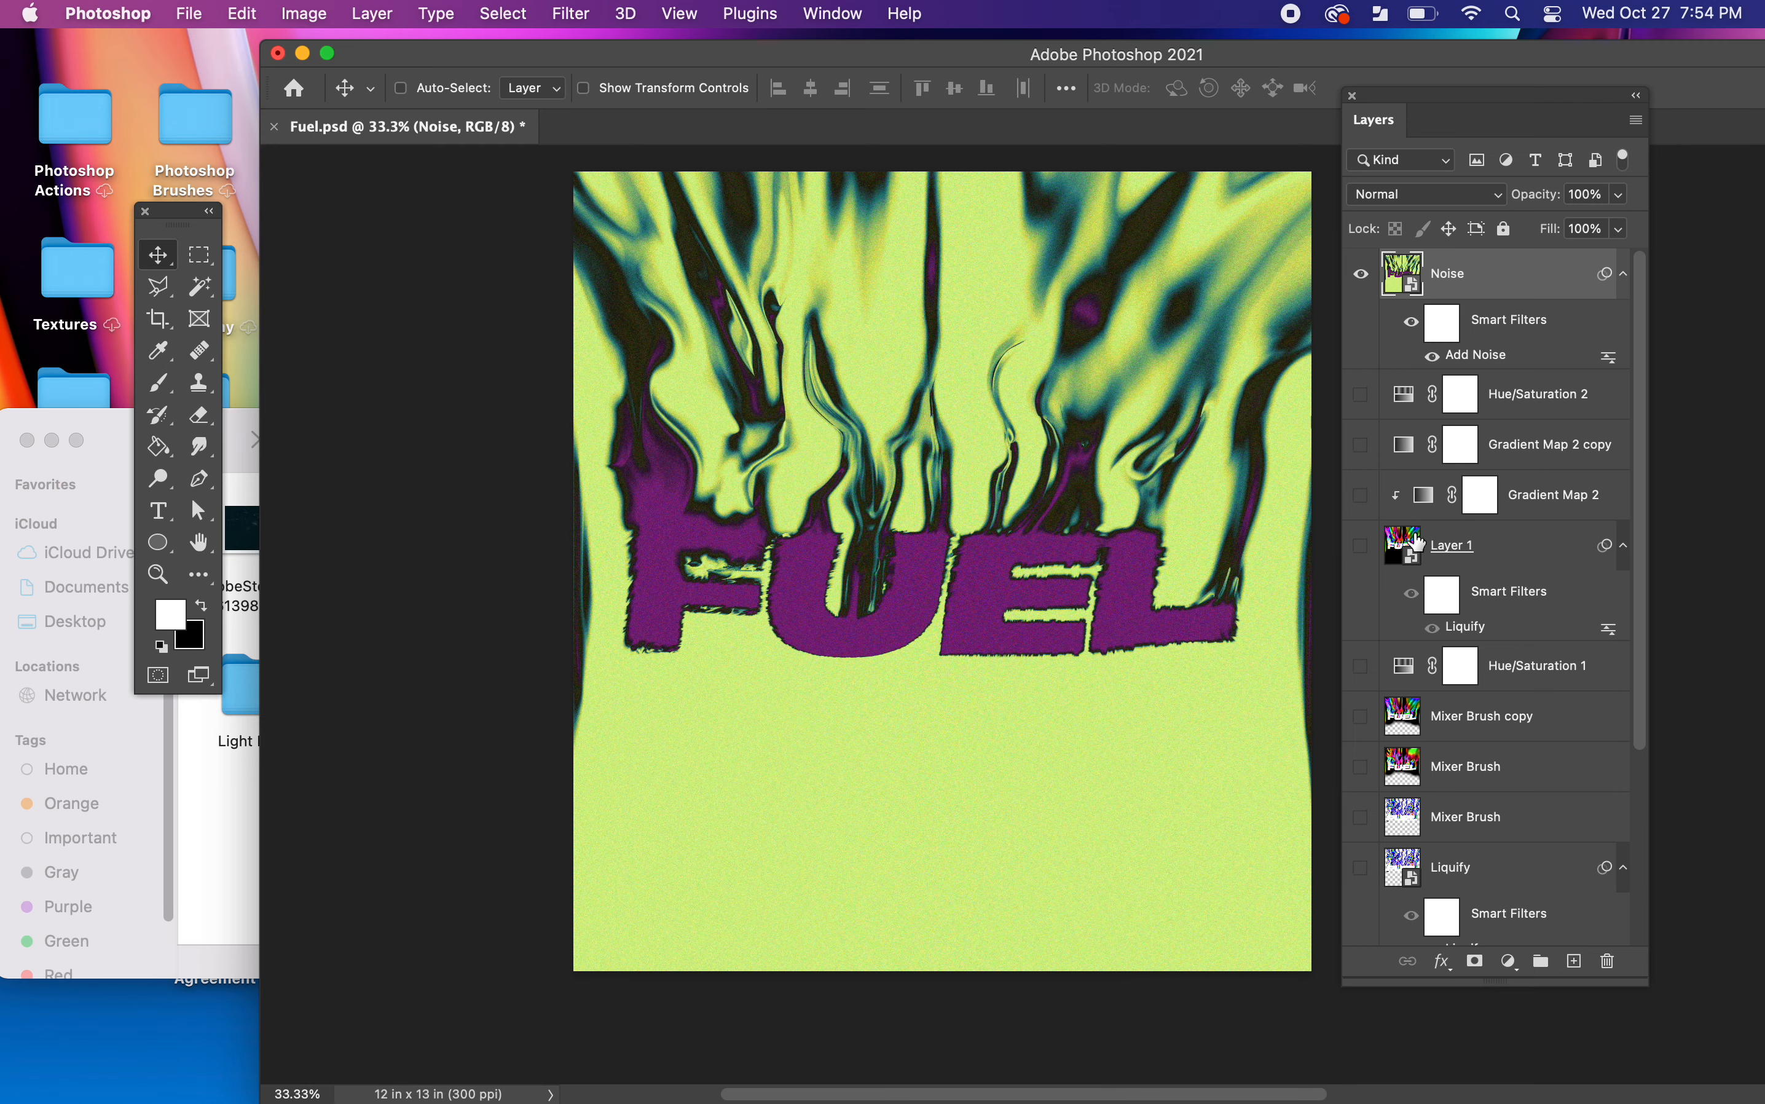
pyautogui.scroll(-5, 1416, 541)
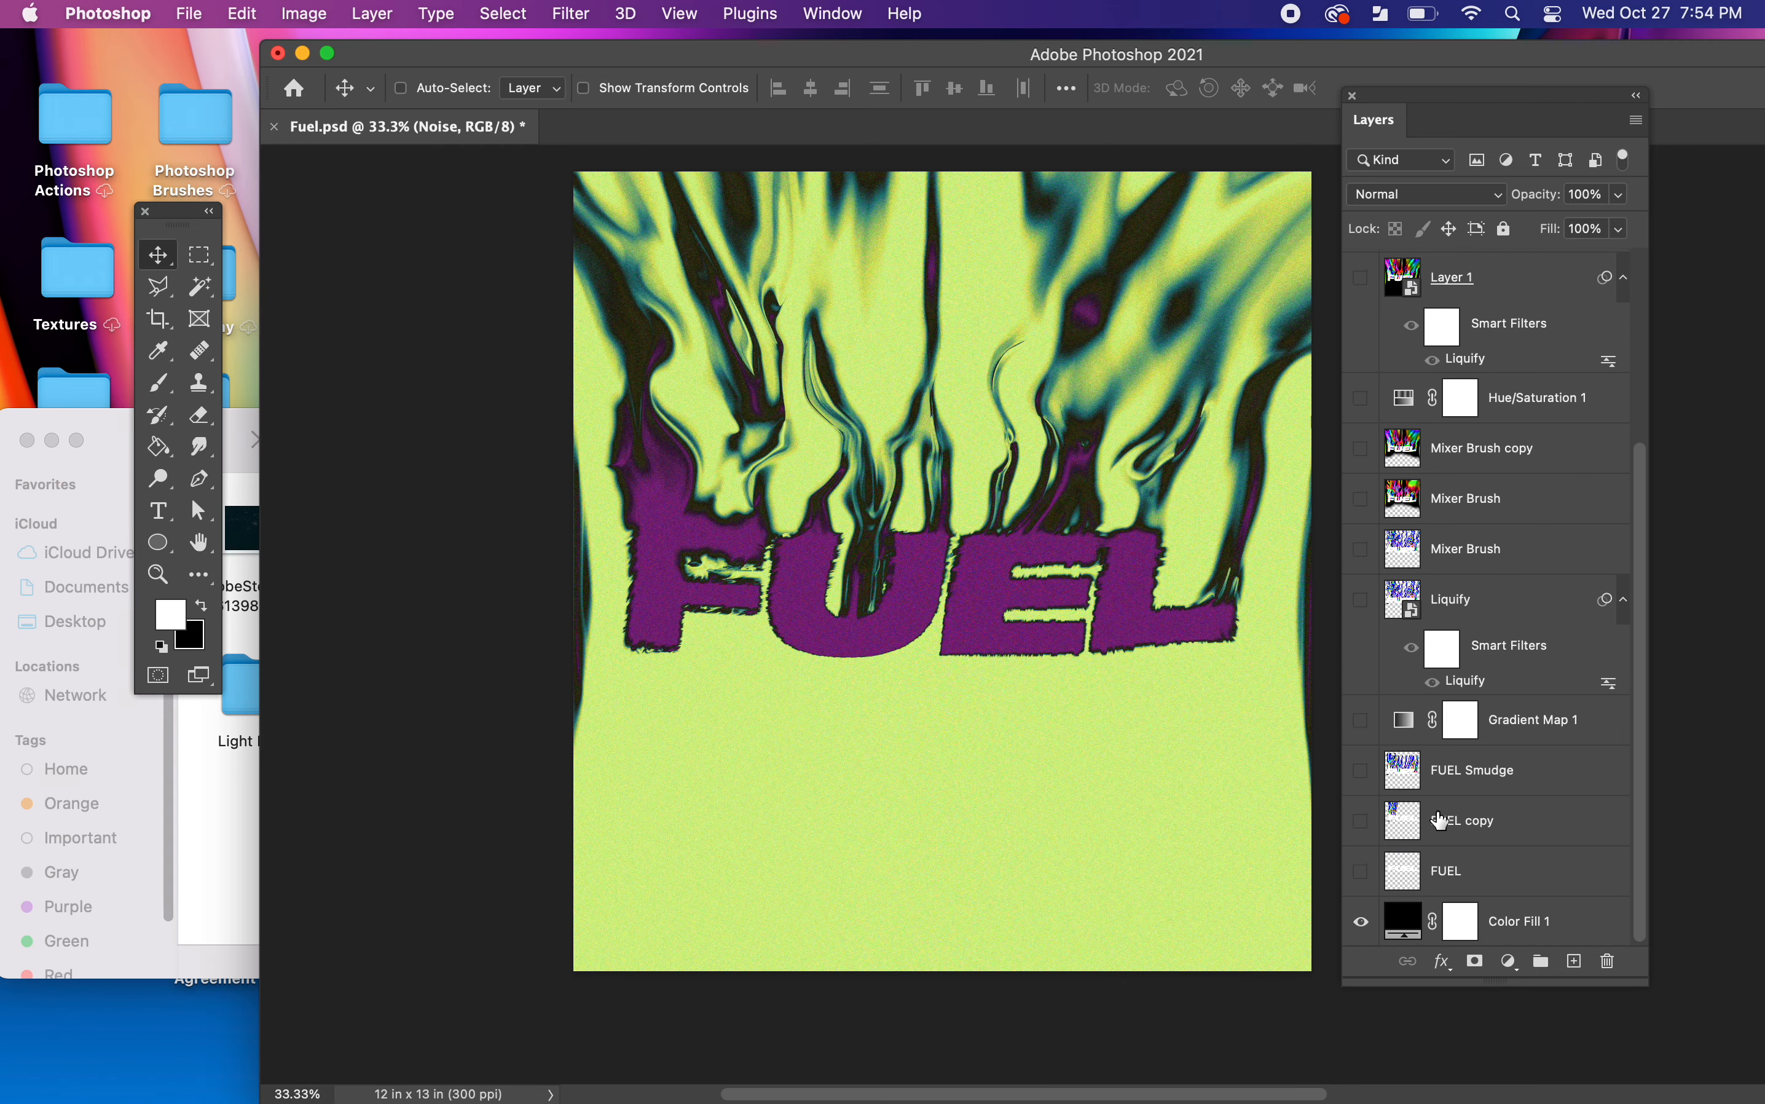
pyautogui.scroll(5, 1492, 715)
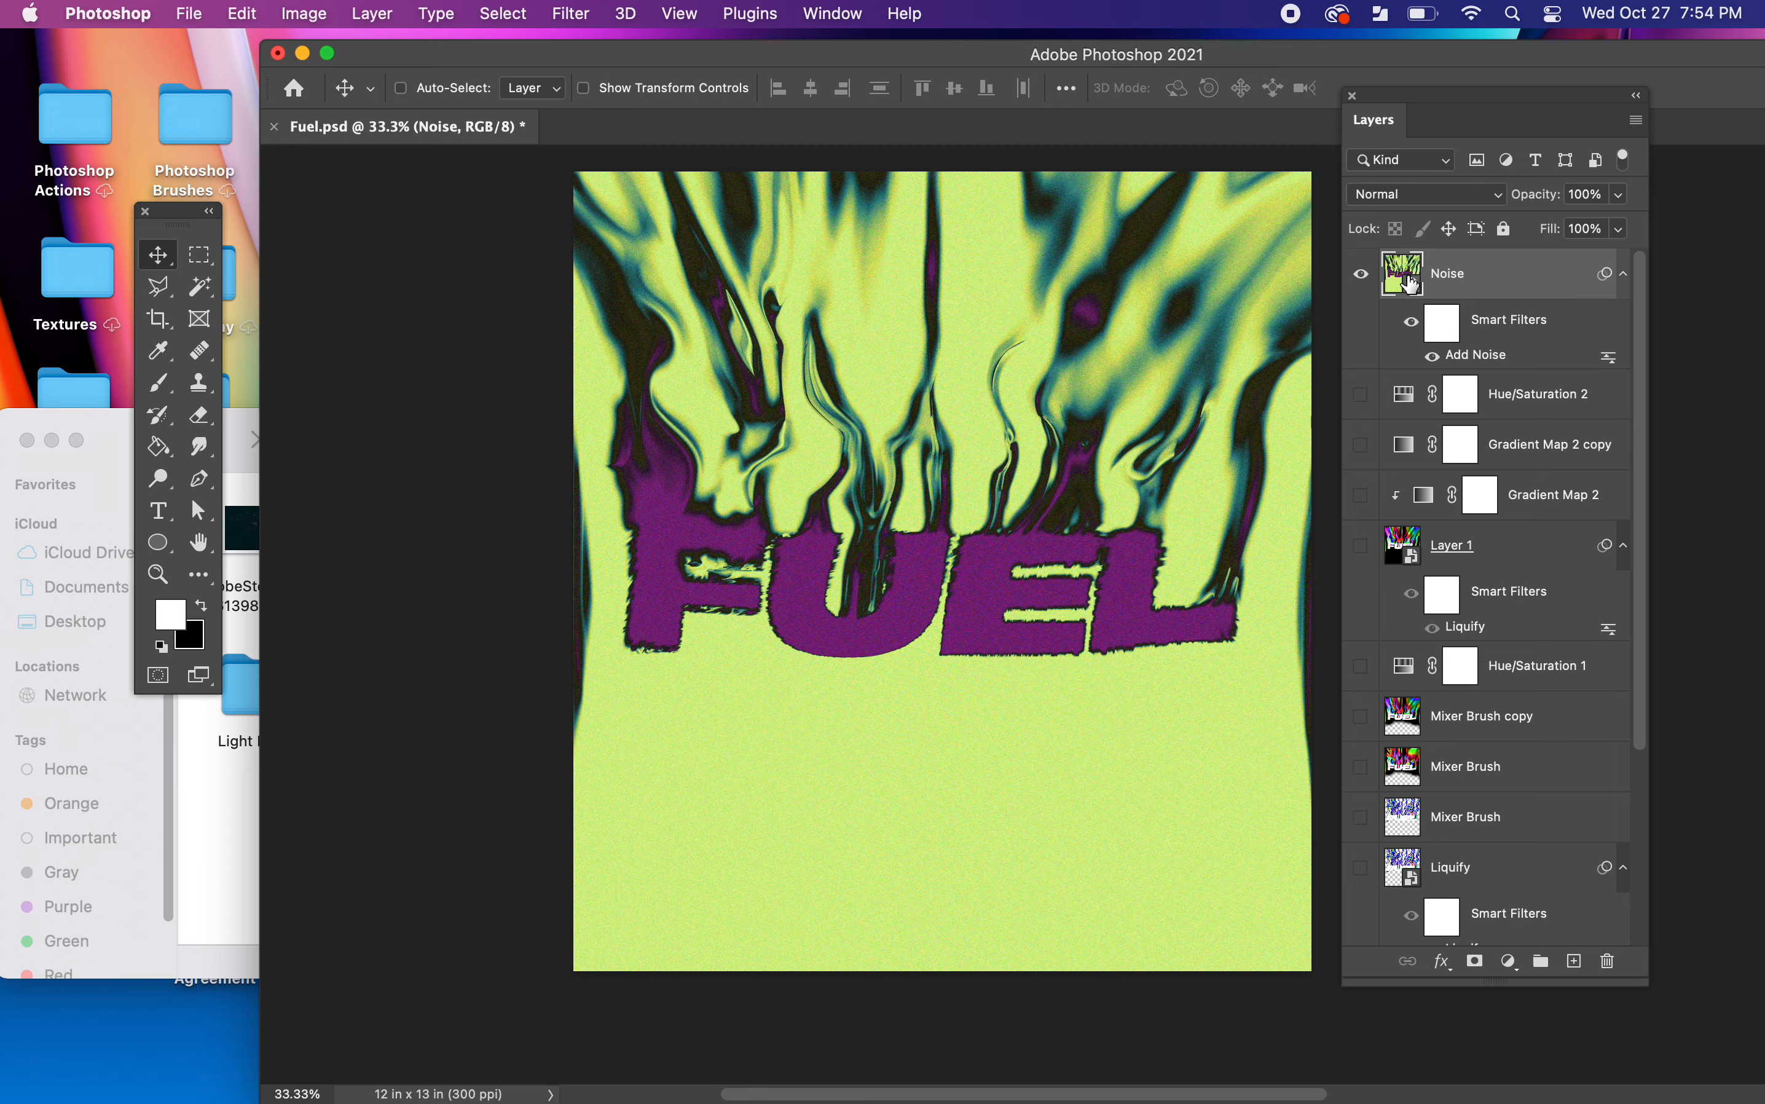
pyautogui.click(226, 831)
pyautogui.moveTo(256, 532); pyautogui.dragTo(902, 365)
pyautogui.moveTo(885, 66); pyautogui.dragTo(775, 65)
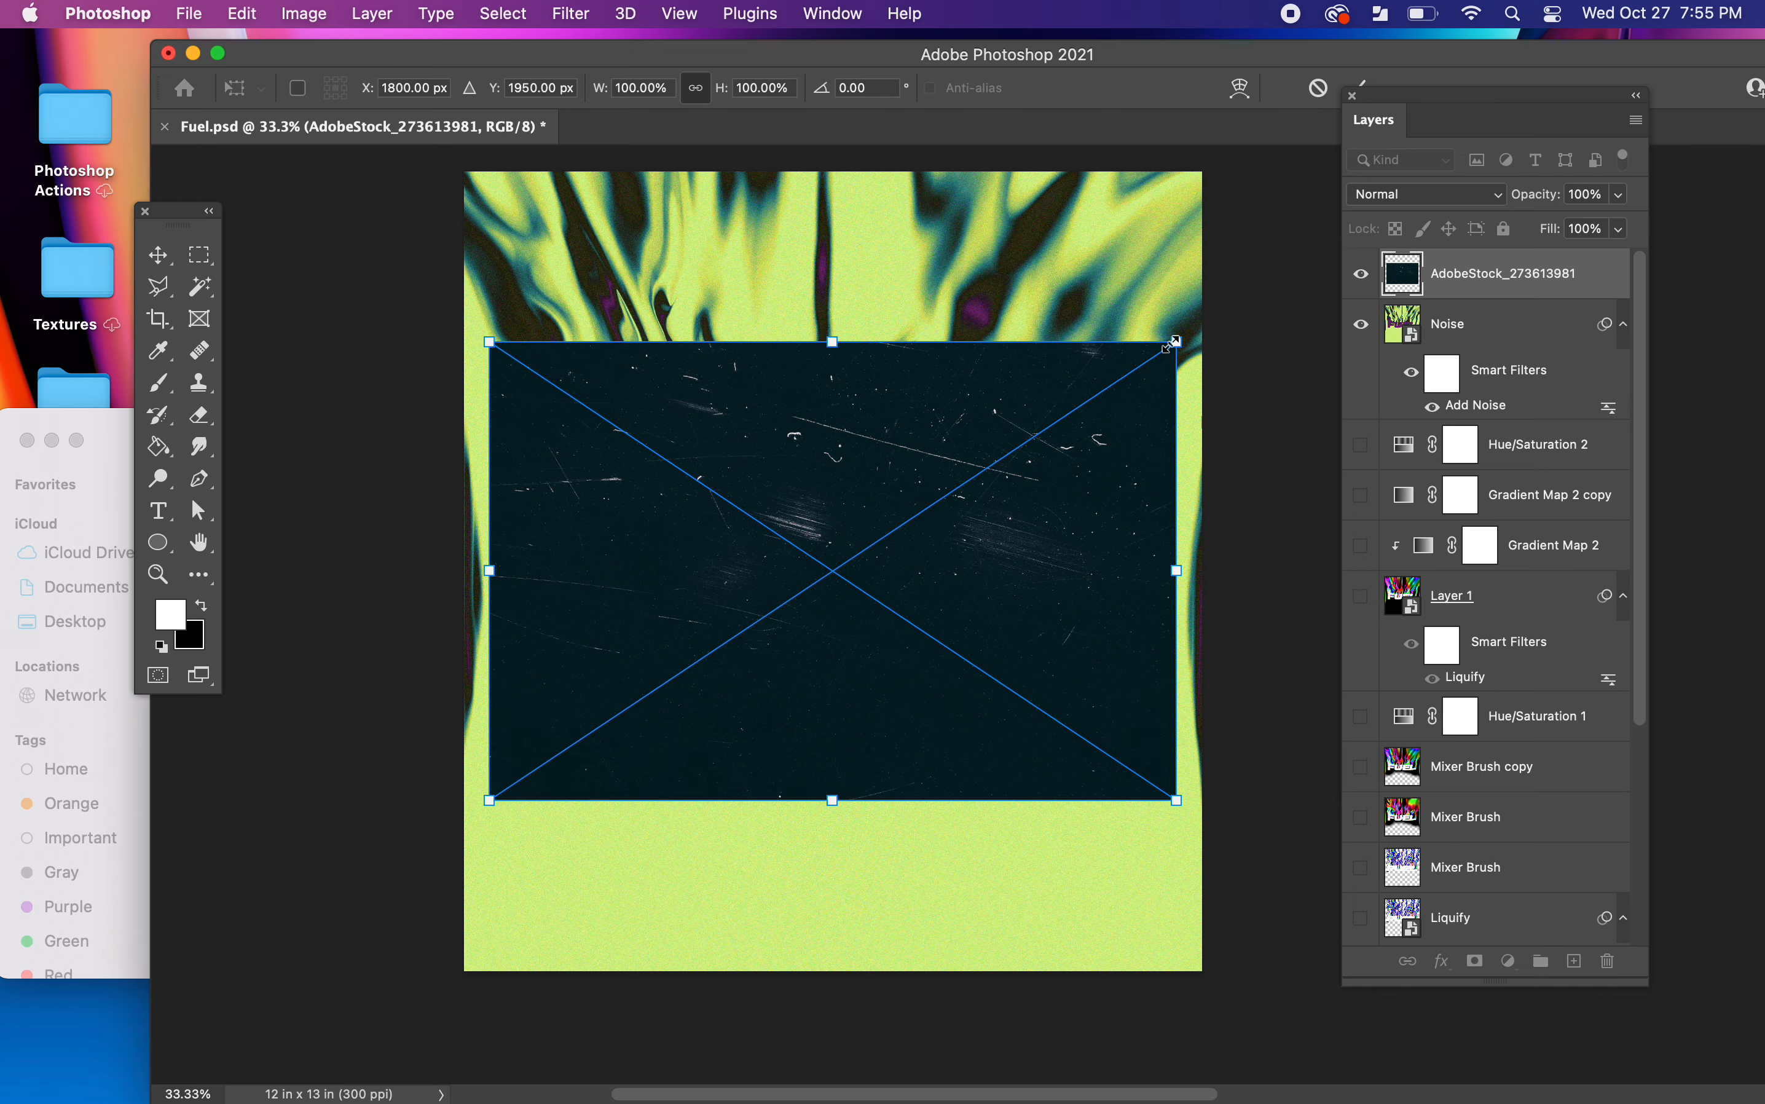
pyautogui.moveTo(1176, 342); pyautogui.dragTo(1458, 247)
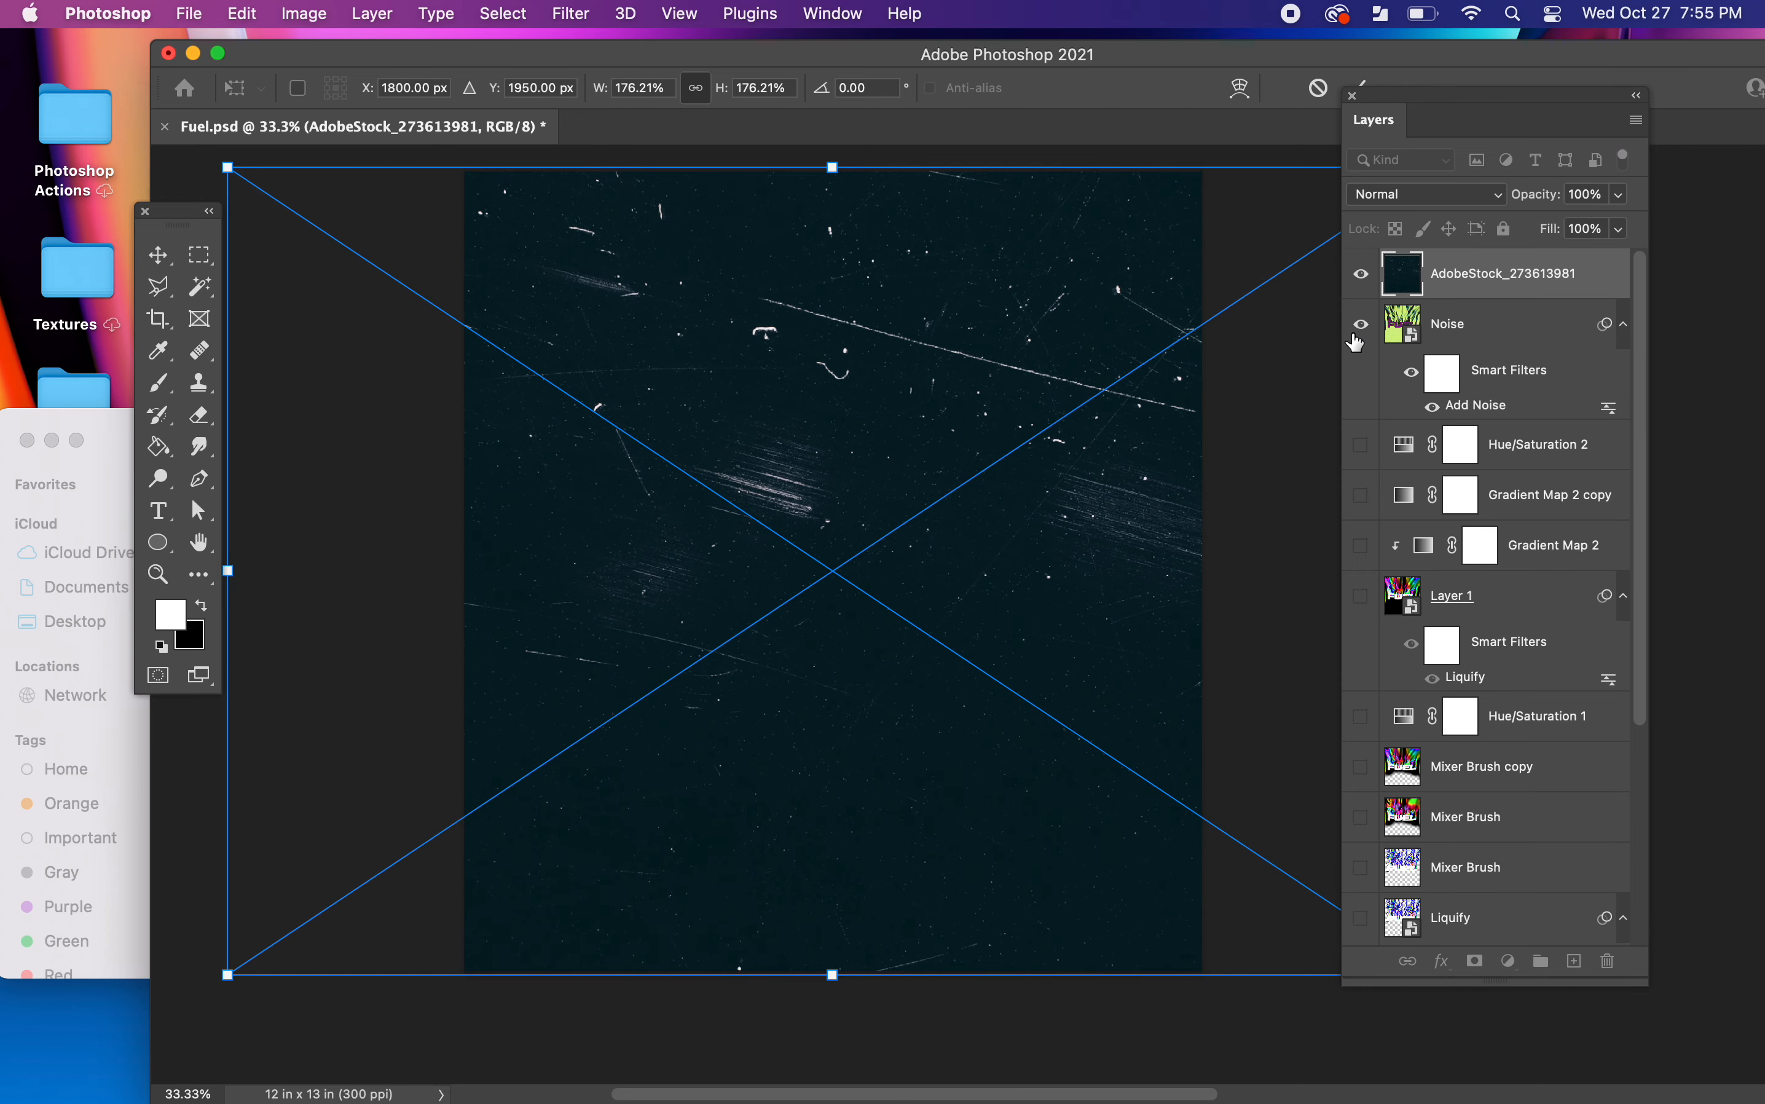
pyautogui.press('Return')
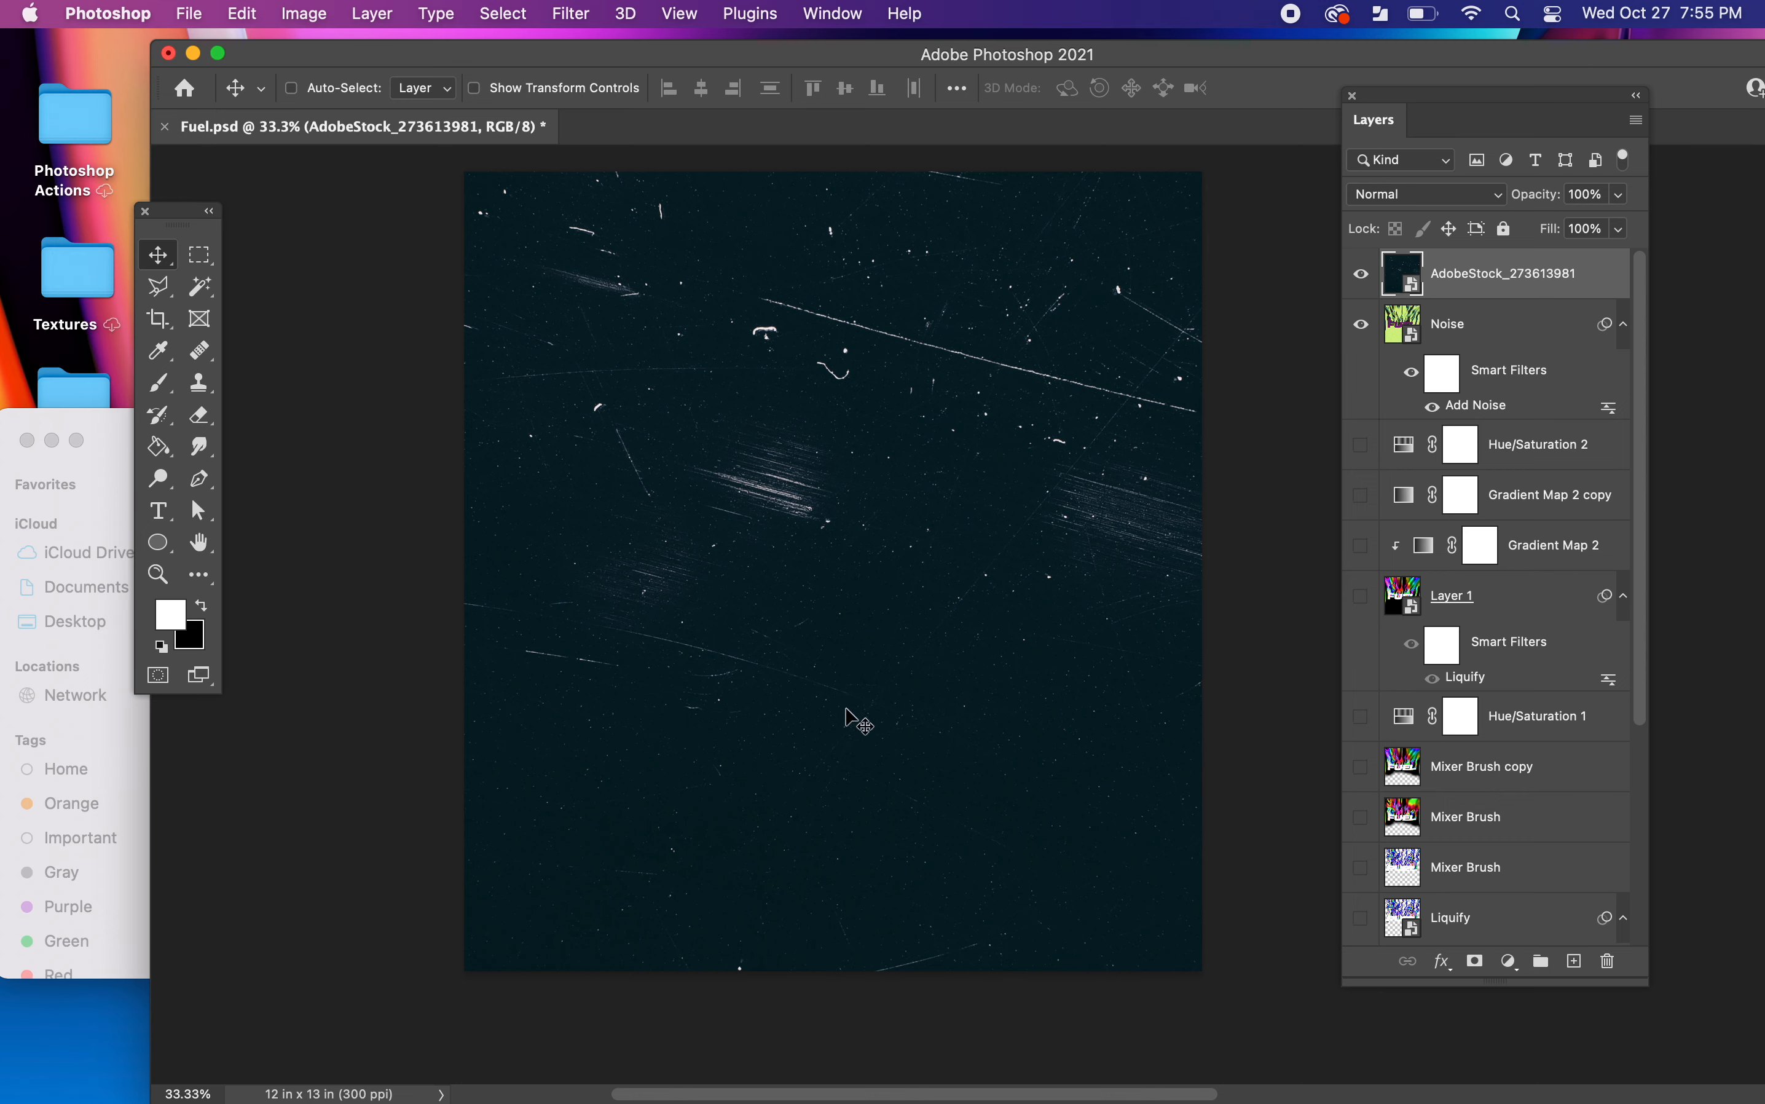
# - Set the AdobeStock_273613981 layer's blend mode to Lighten and shift the texture slightly down and to the right
pyautogui.click(1460, 198)
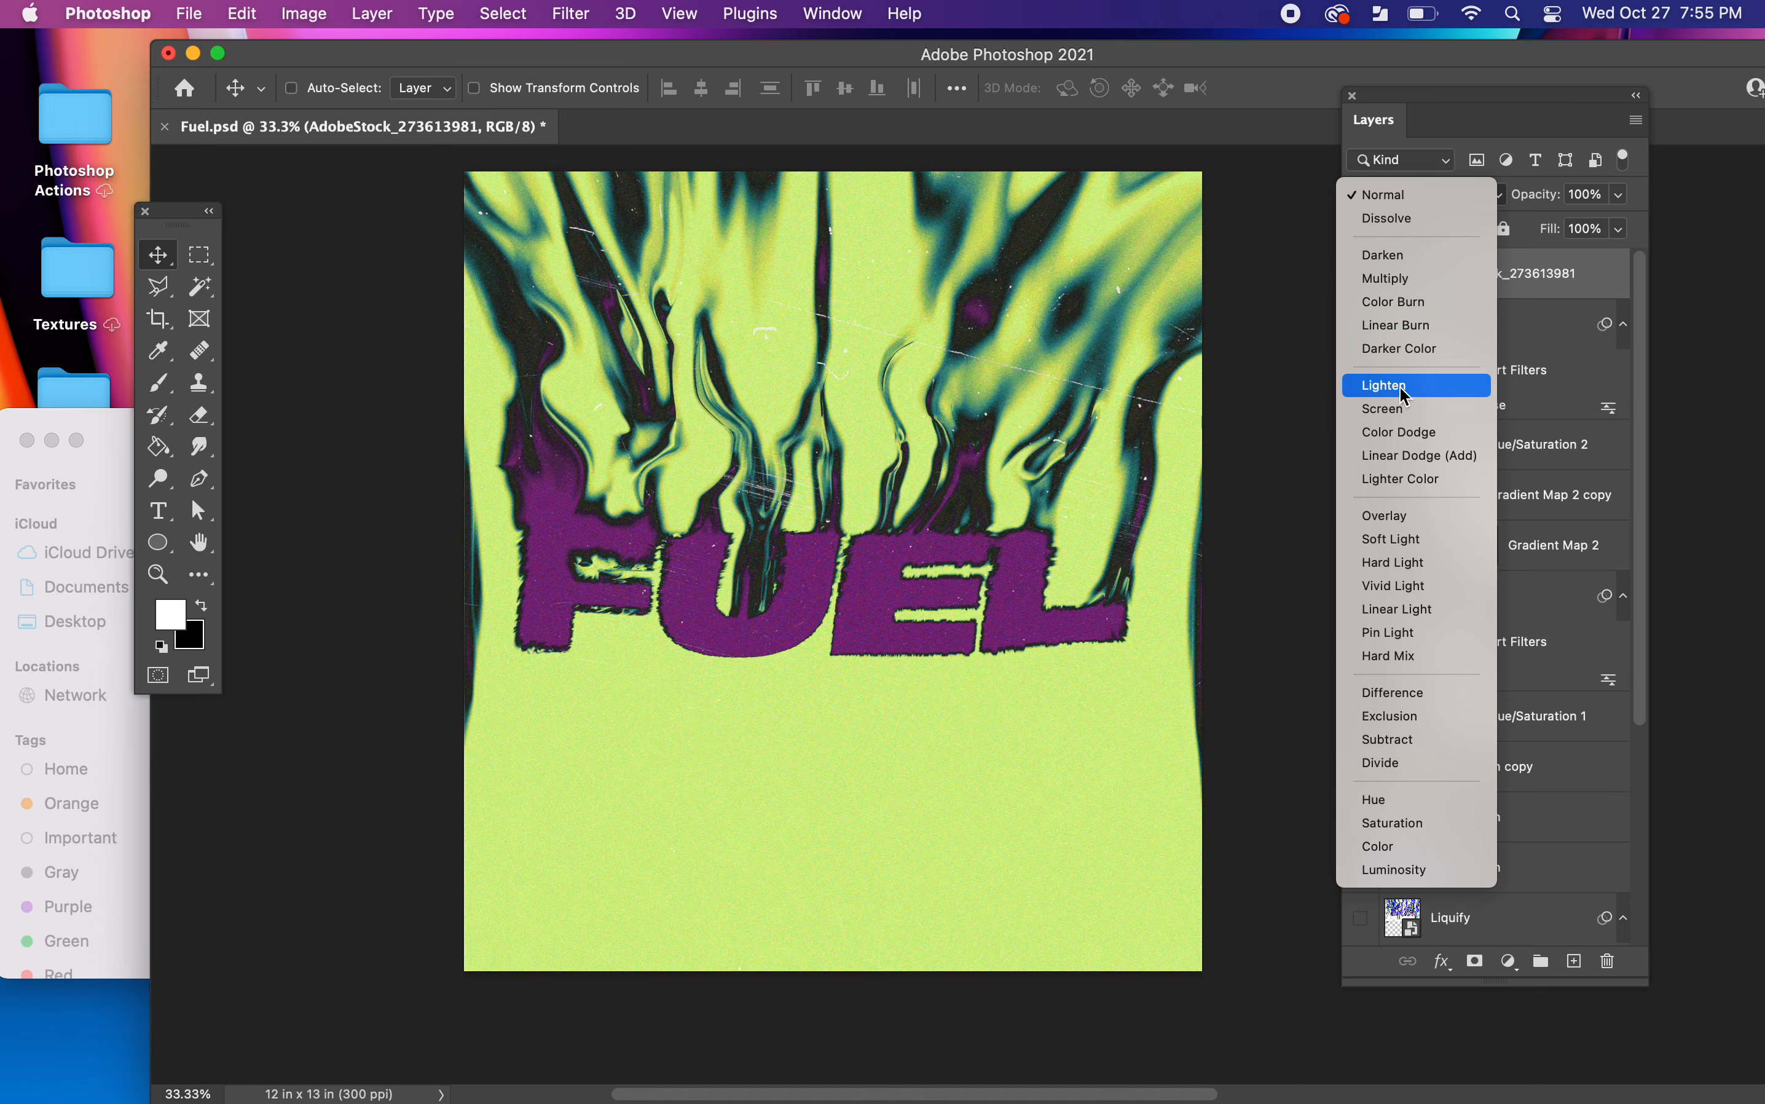
pyautogui.click(1408, 394)
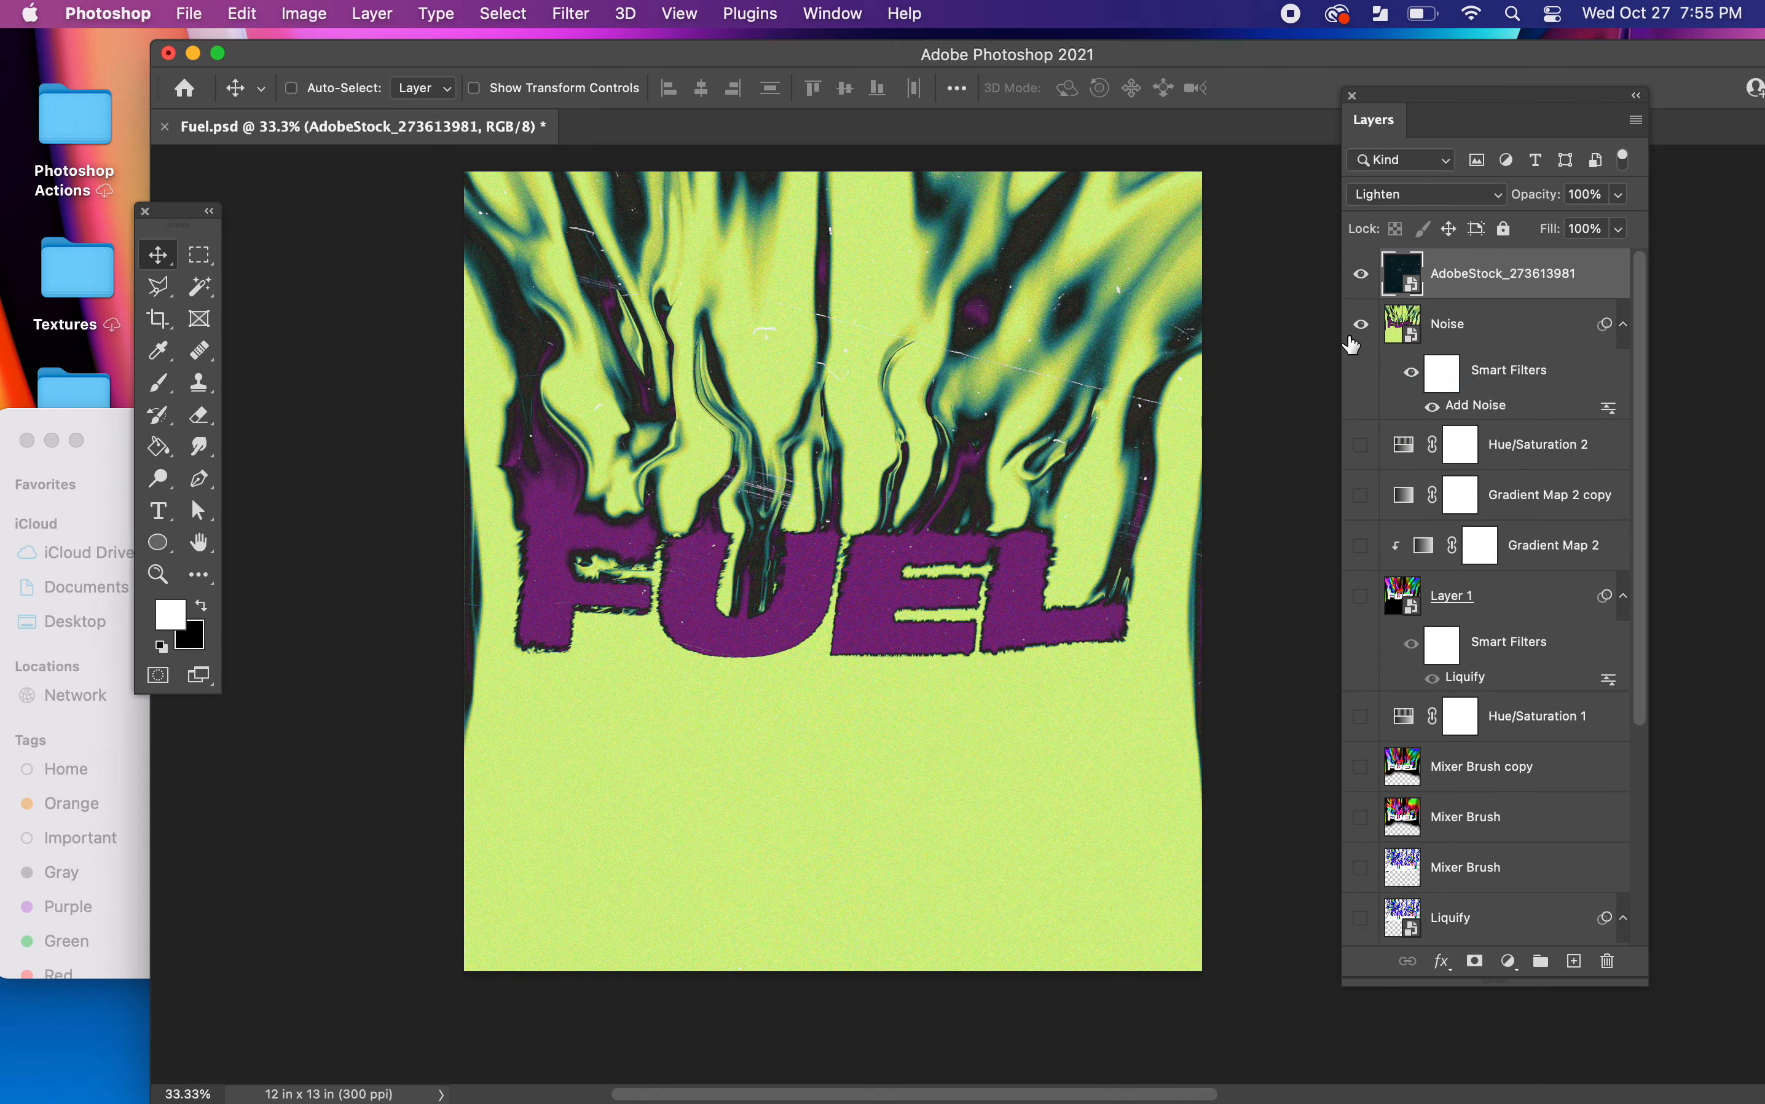
pyautogui.moveTo(1090, 412); pyautogui.dragTo(1114, 458)
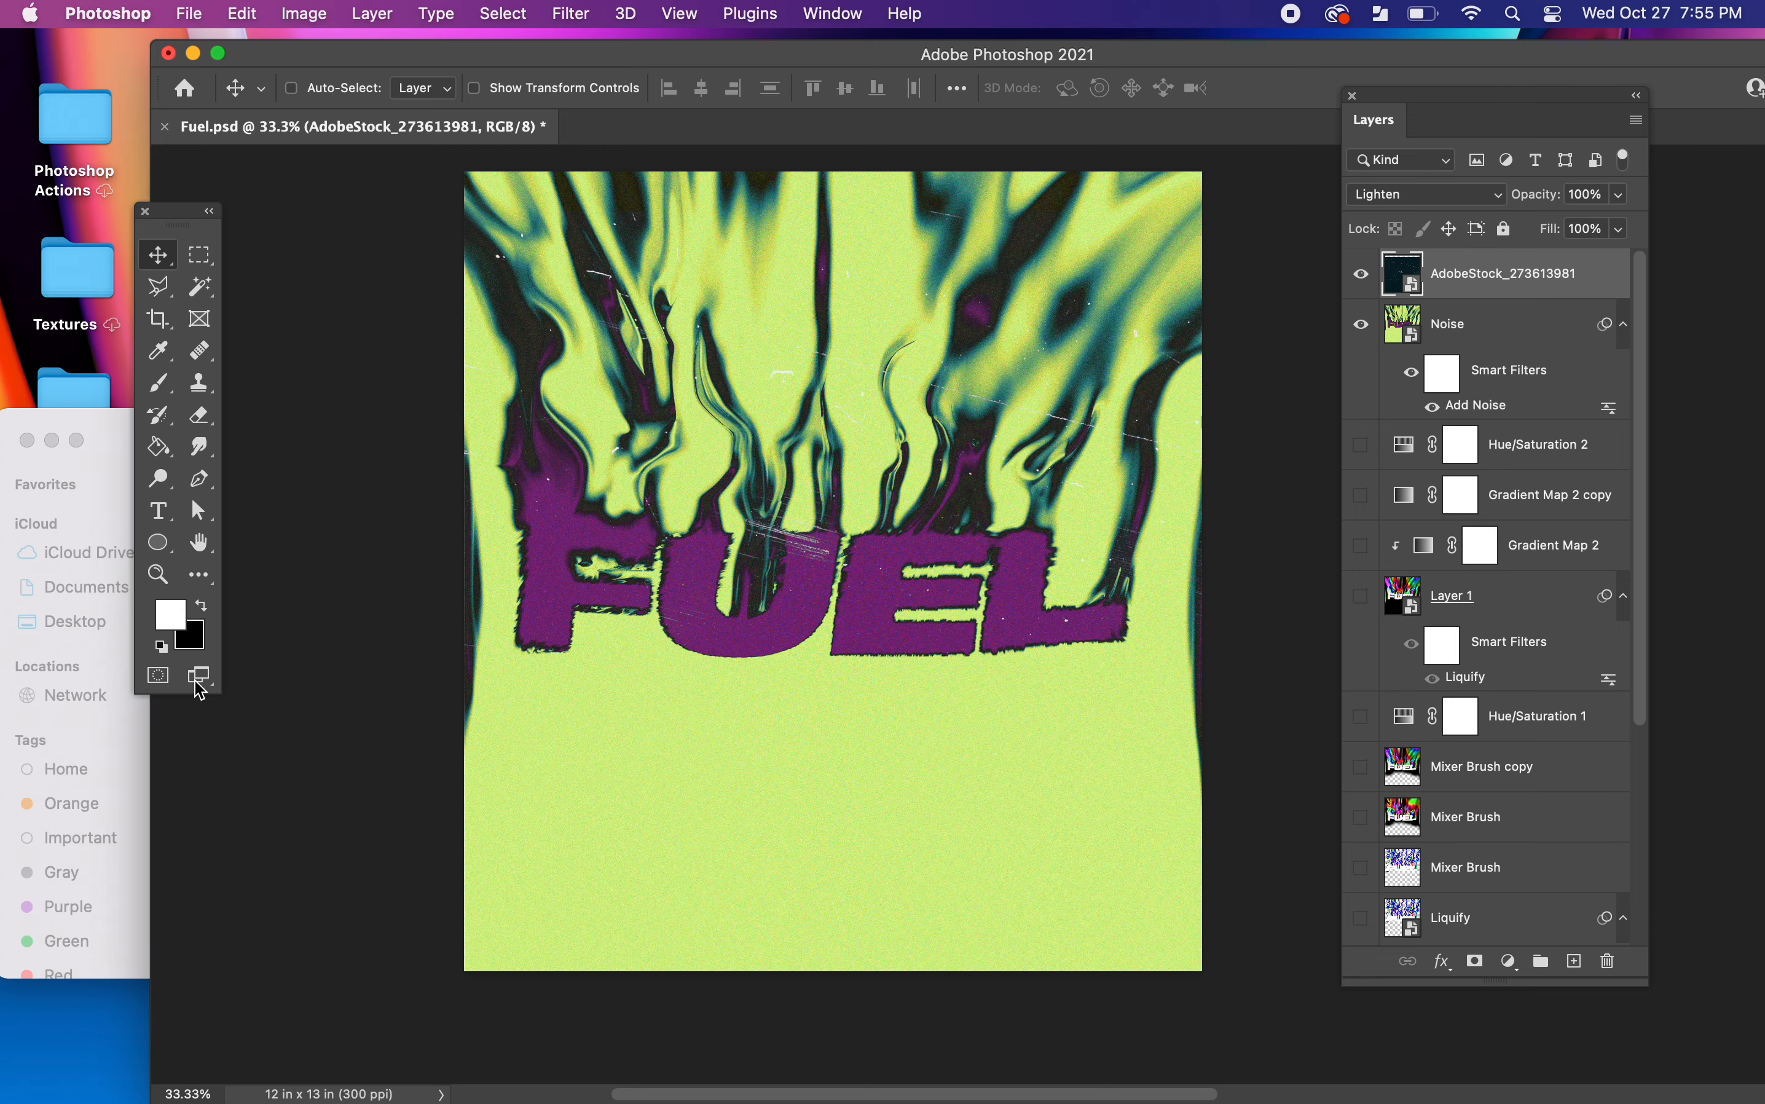
# - Place AdobeStock_271556216.jpeg as the top layer, rotated -90° and enlarged to cover the whole canvas
pyautogui.click(75, 703)
pyautogui.moveTo(394, 529); pyautogui.dragTo(752, 347)
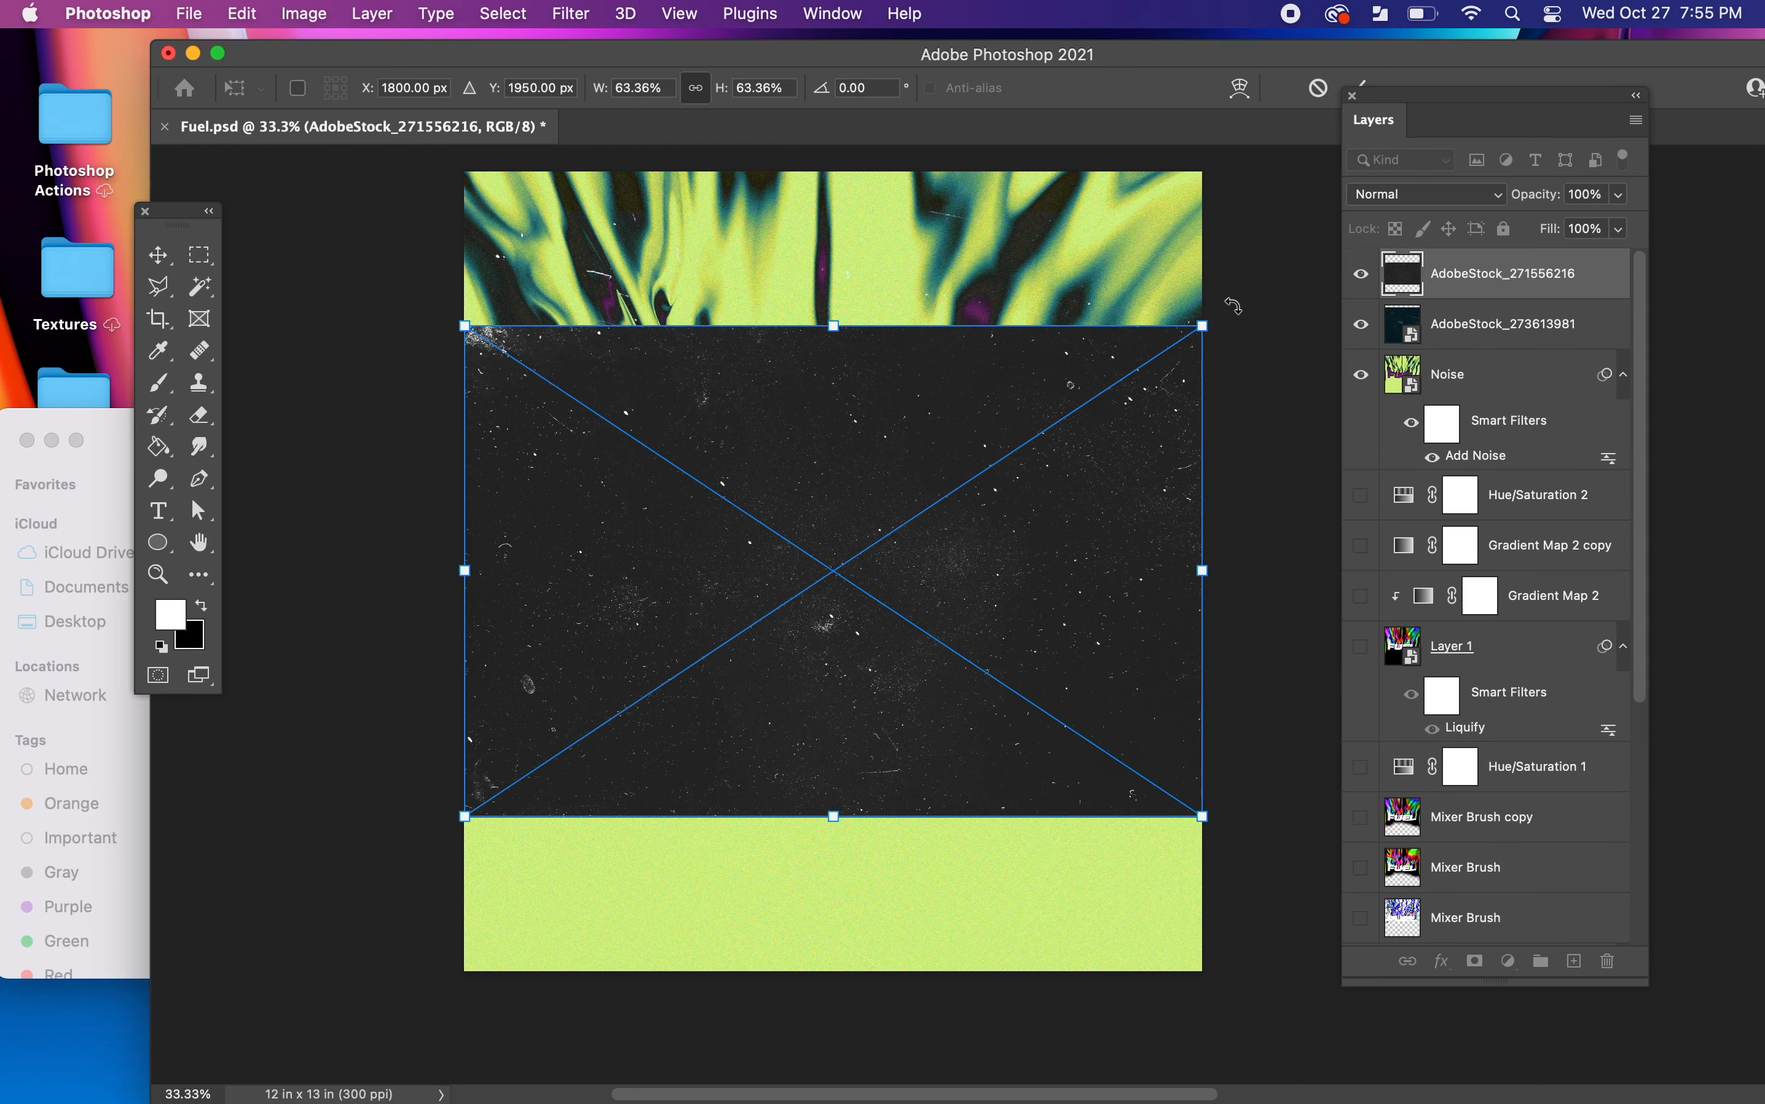
pyautogui.moveTo(1231, 297); pyautogui.dragTo(689, 175)
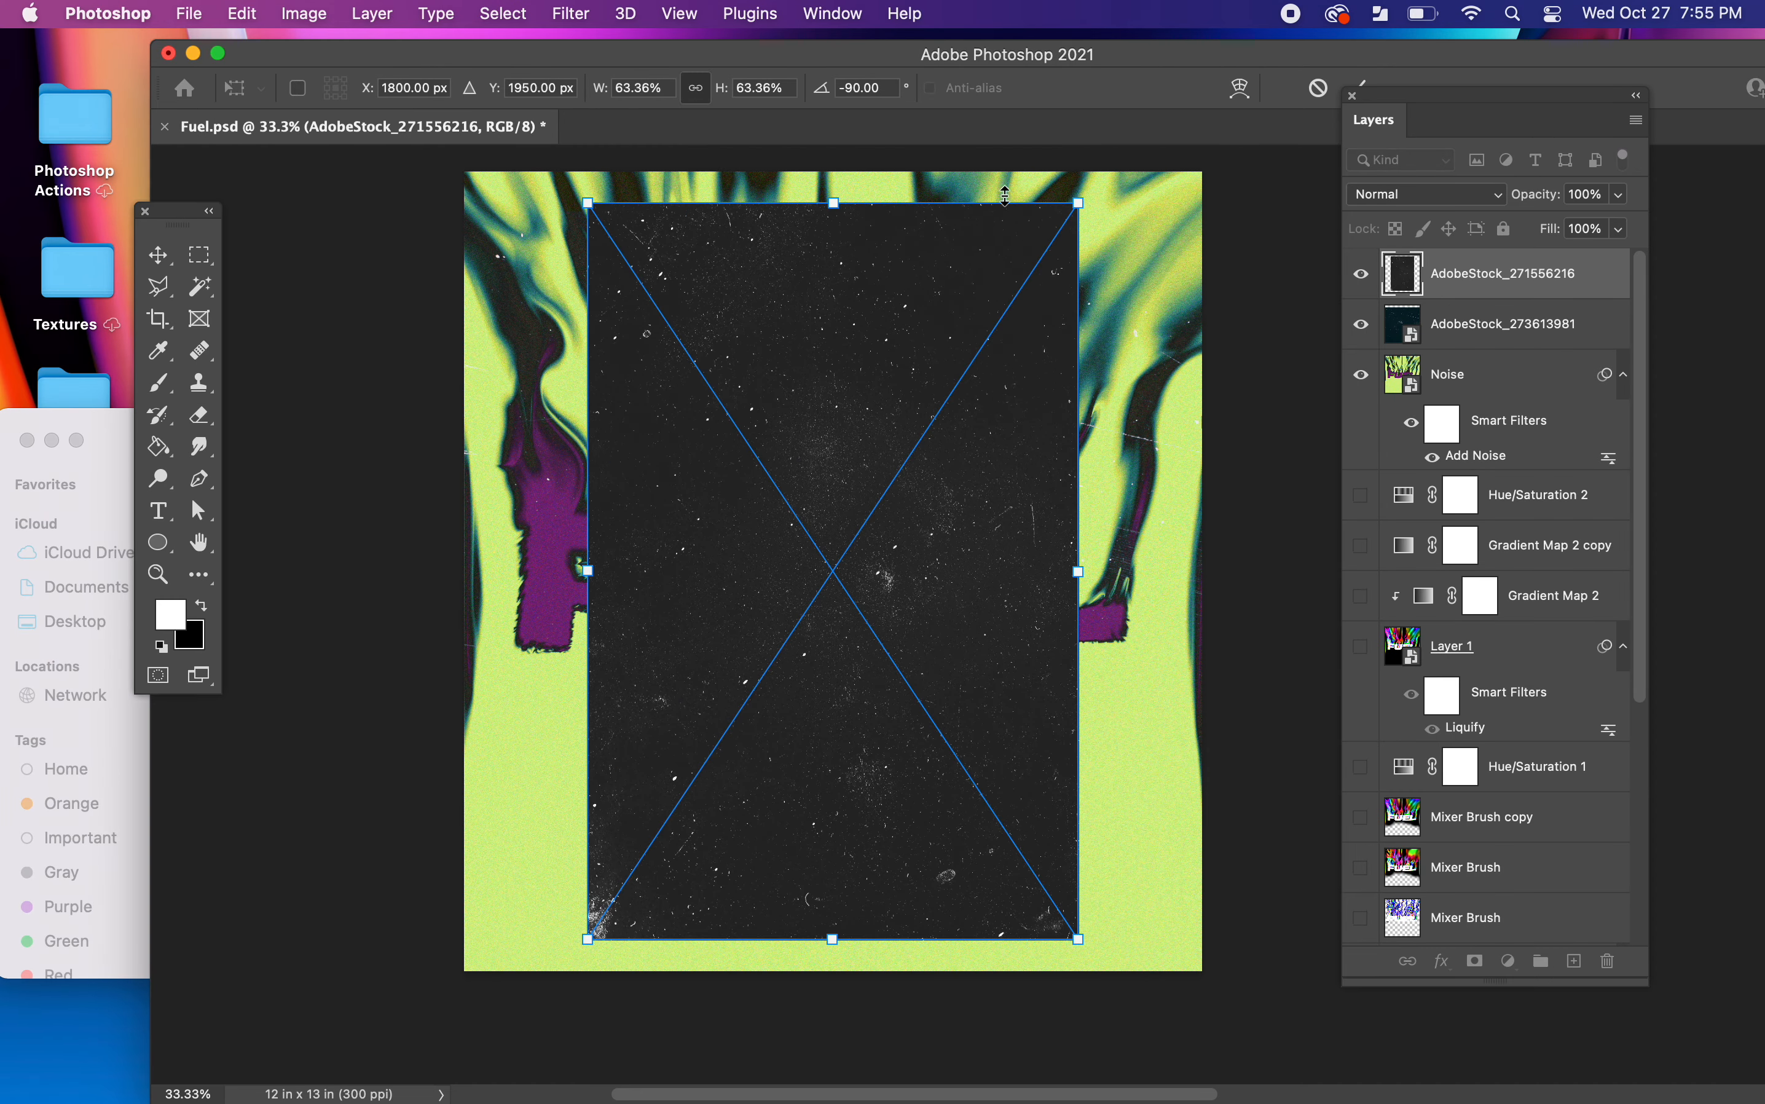
pyautogui.press('super+minus')
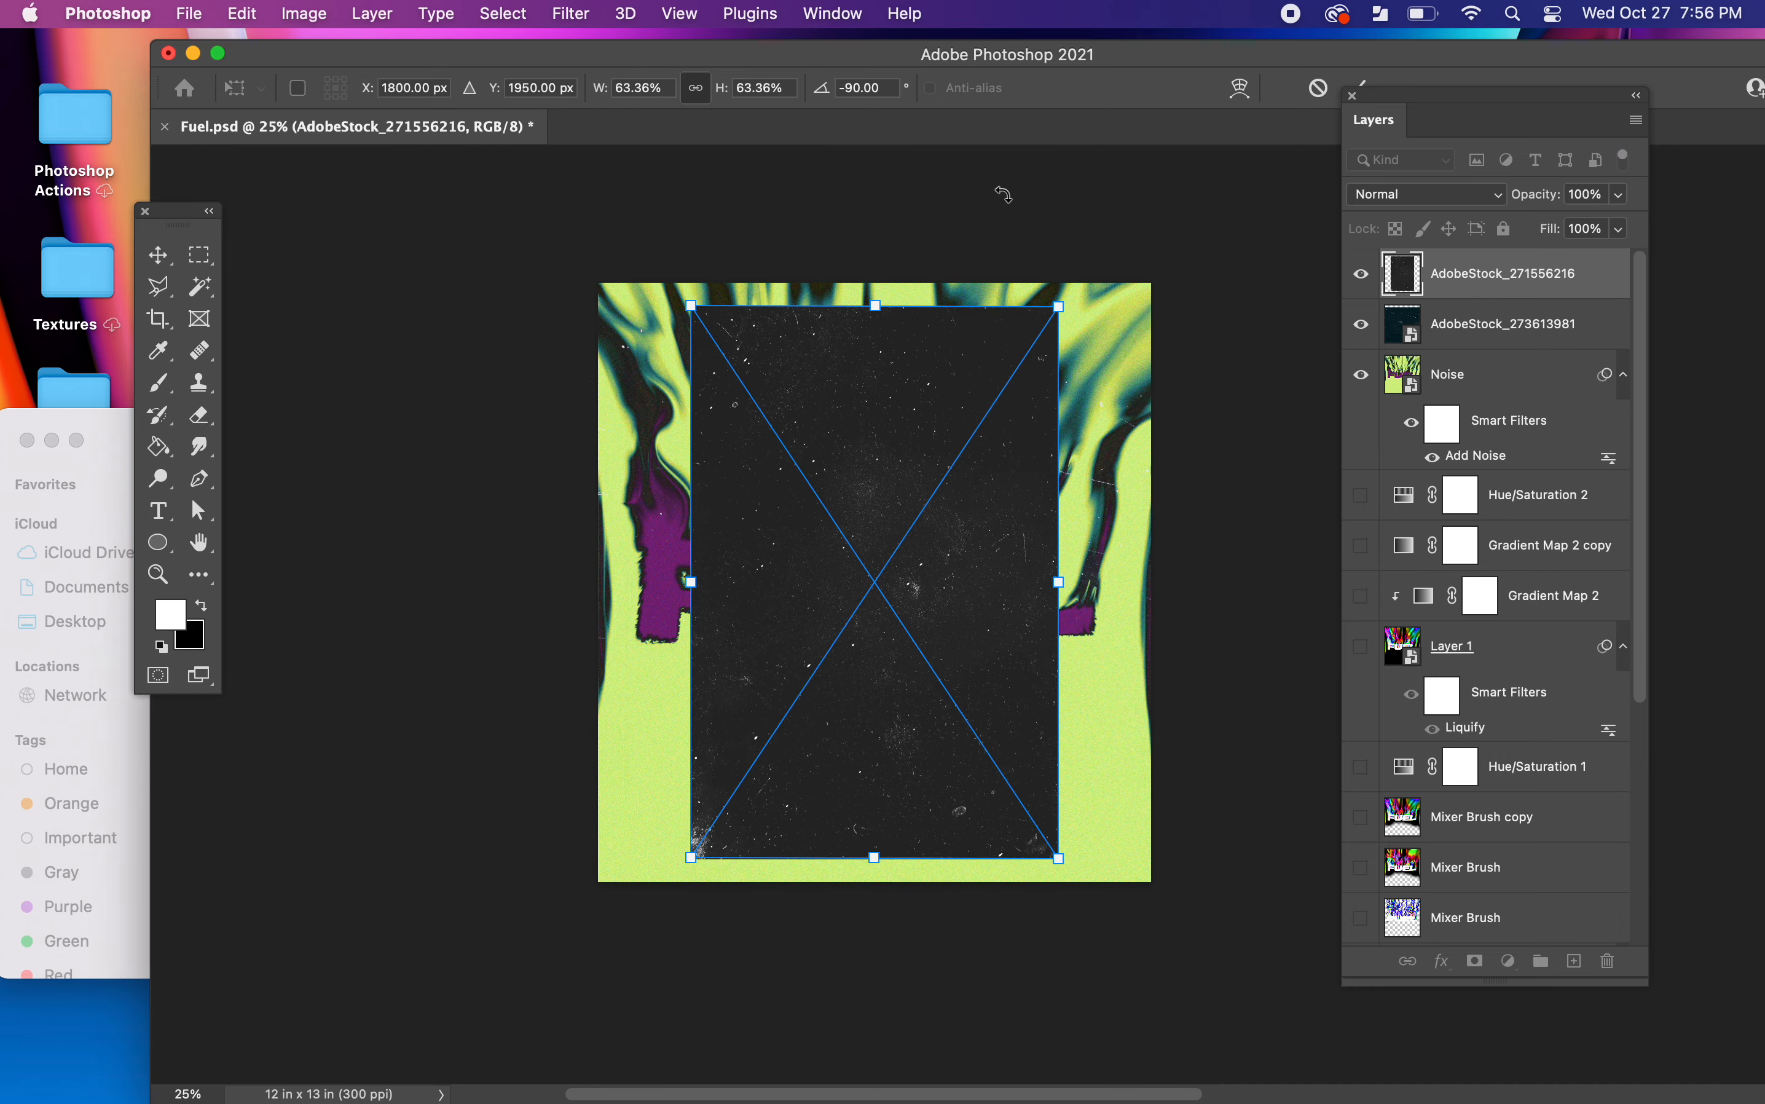
pyautogui.moveTo(1060, 310); pyautogui.dragTo(1197, 199)
pyautogui.press('Return')
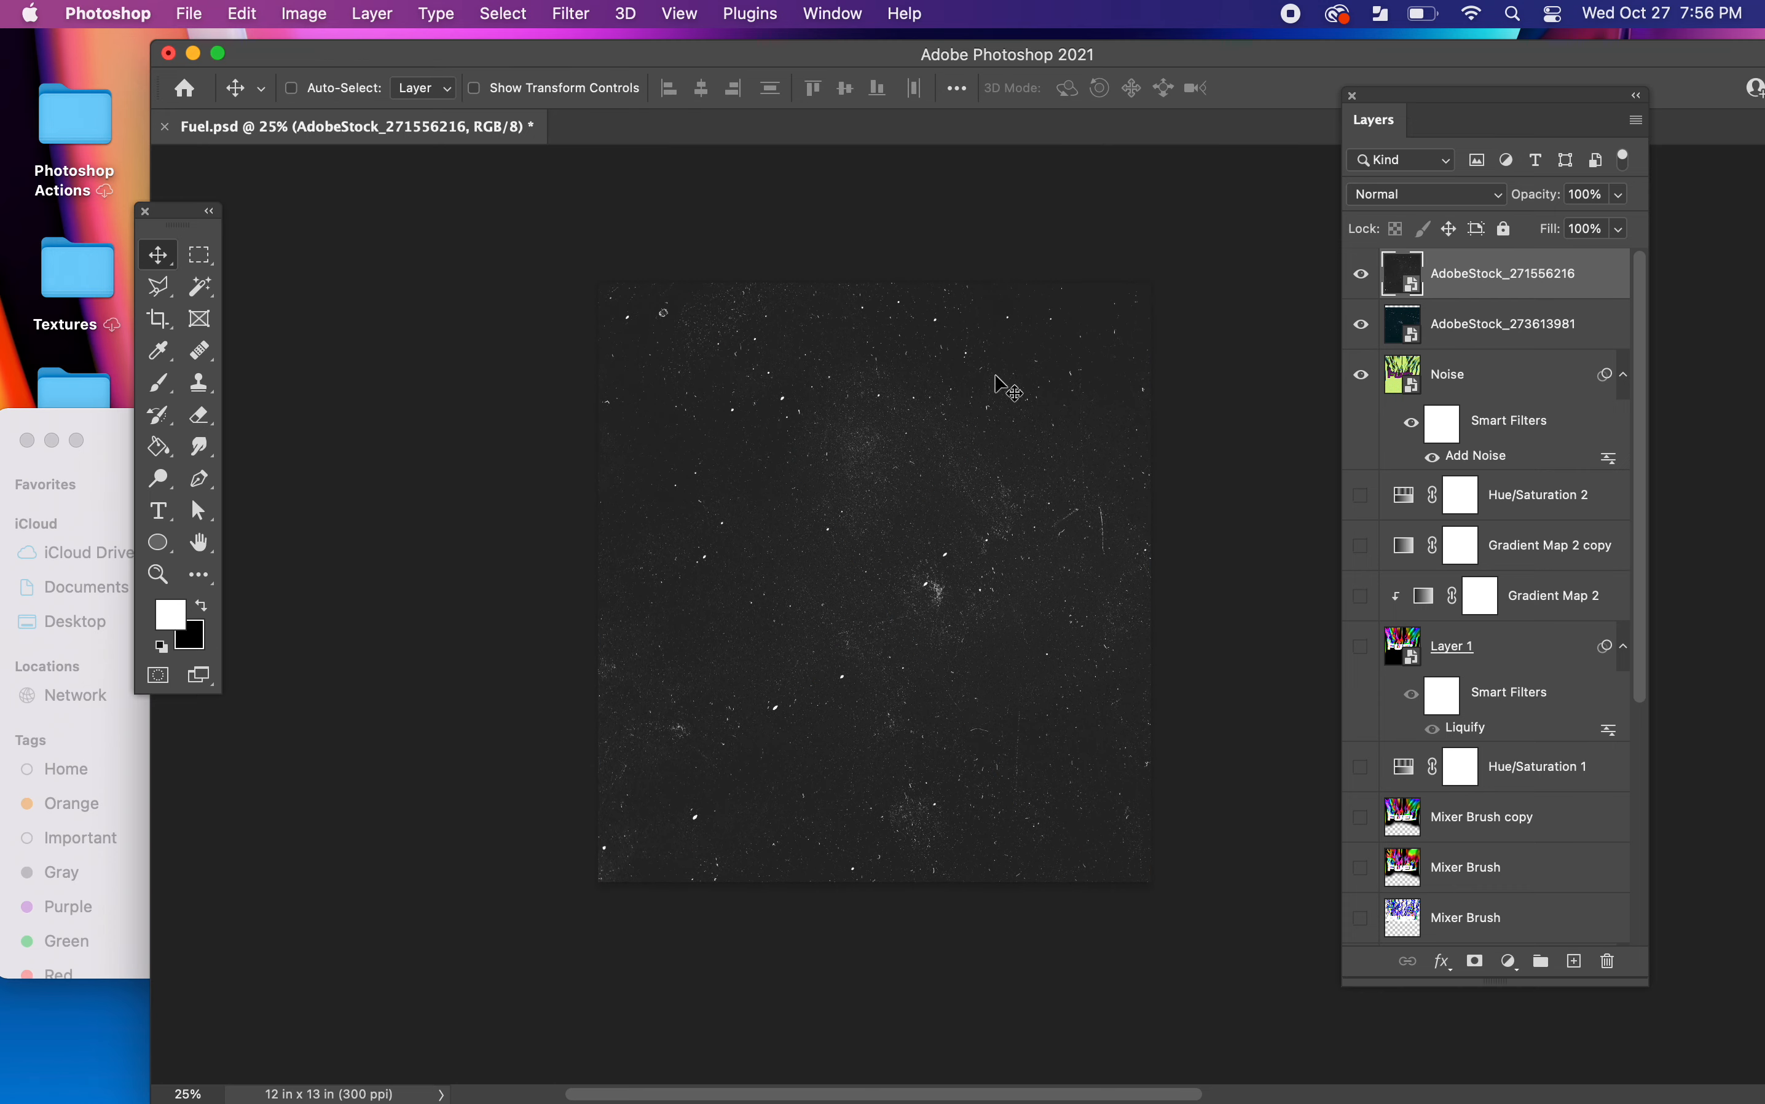
# - Set the AdobeStock_271556216 layer's blend mode to Lighten and shift the dust texture slightly down and to the left
pyautogui.click(1438, 199)
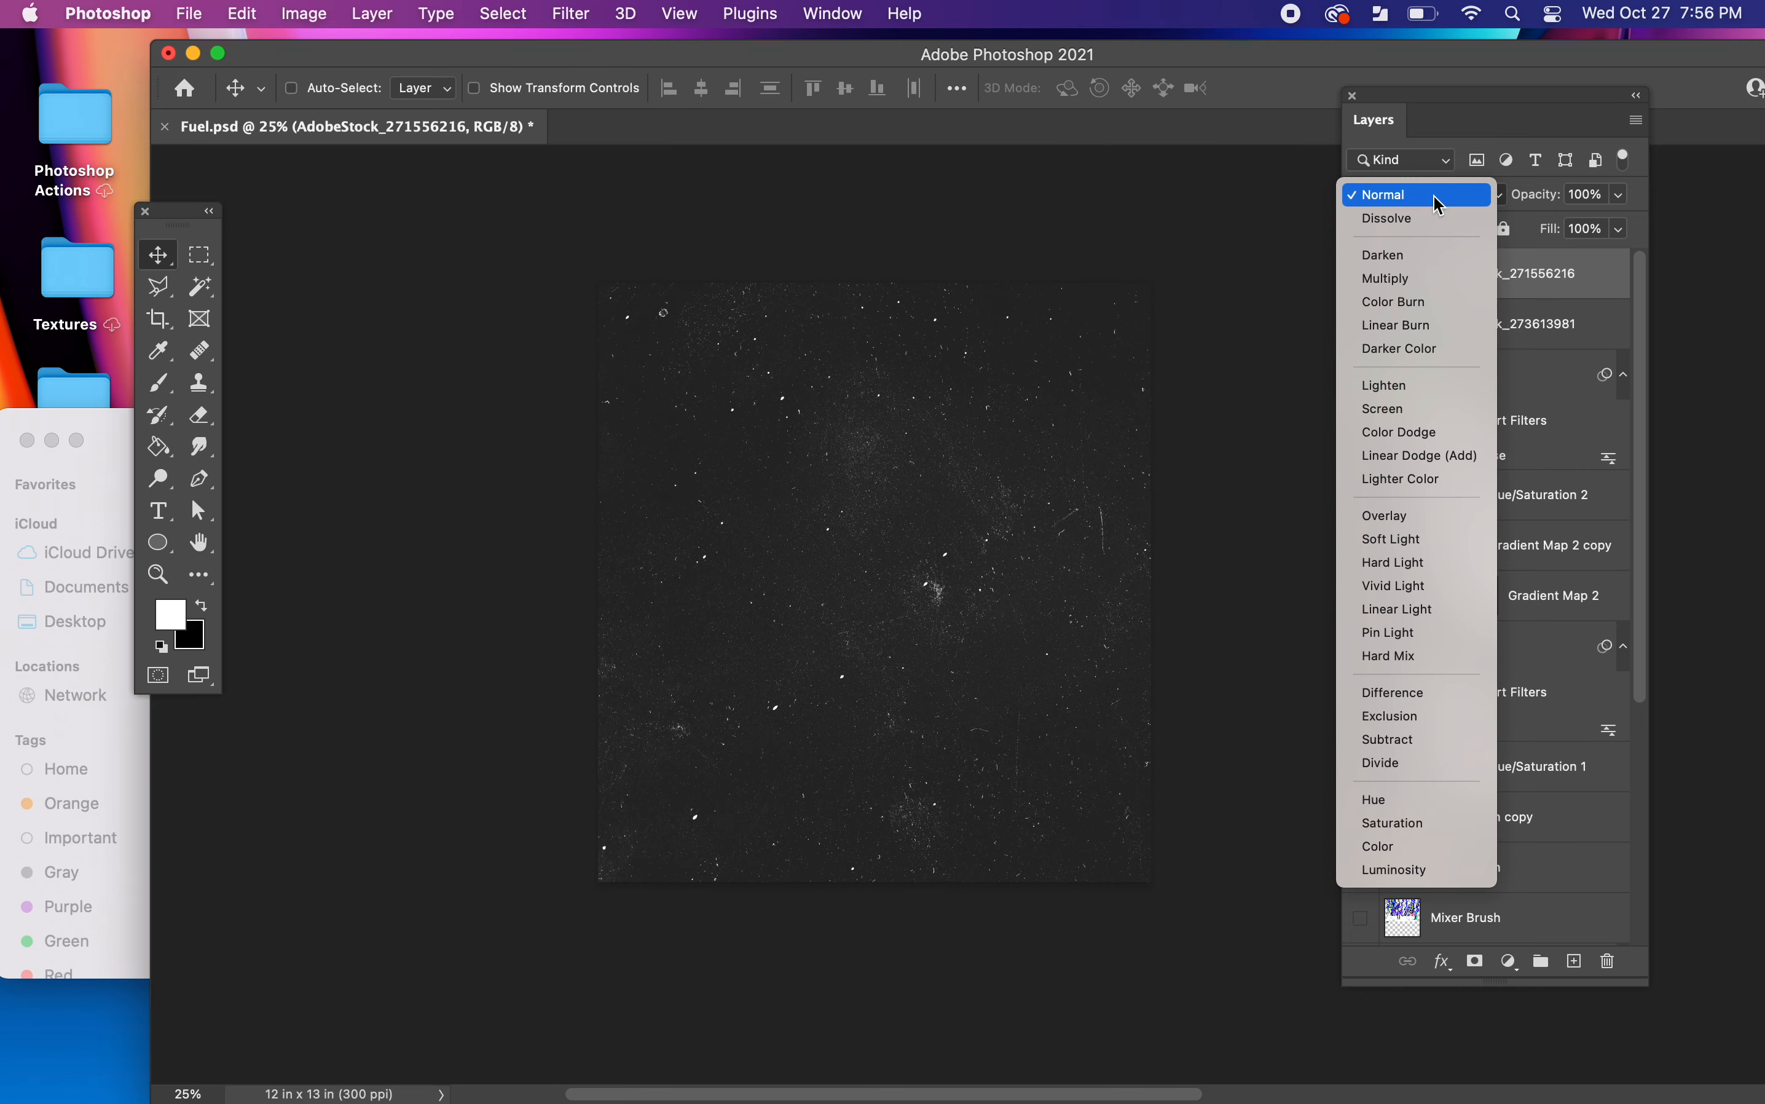
pyautogui.click(1422, 400)
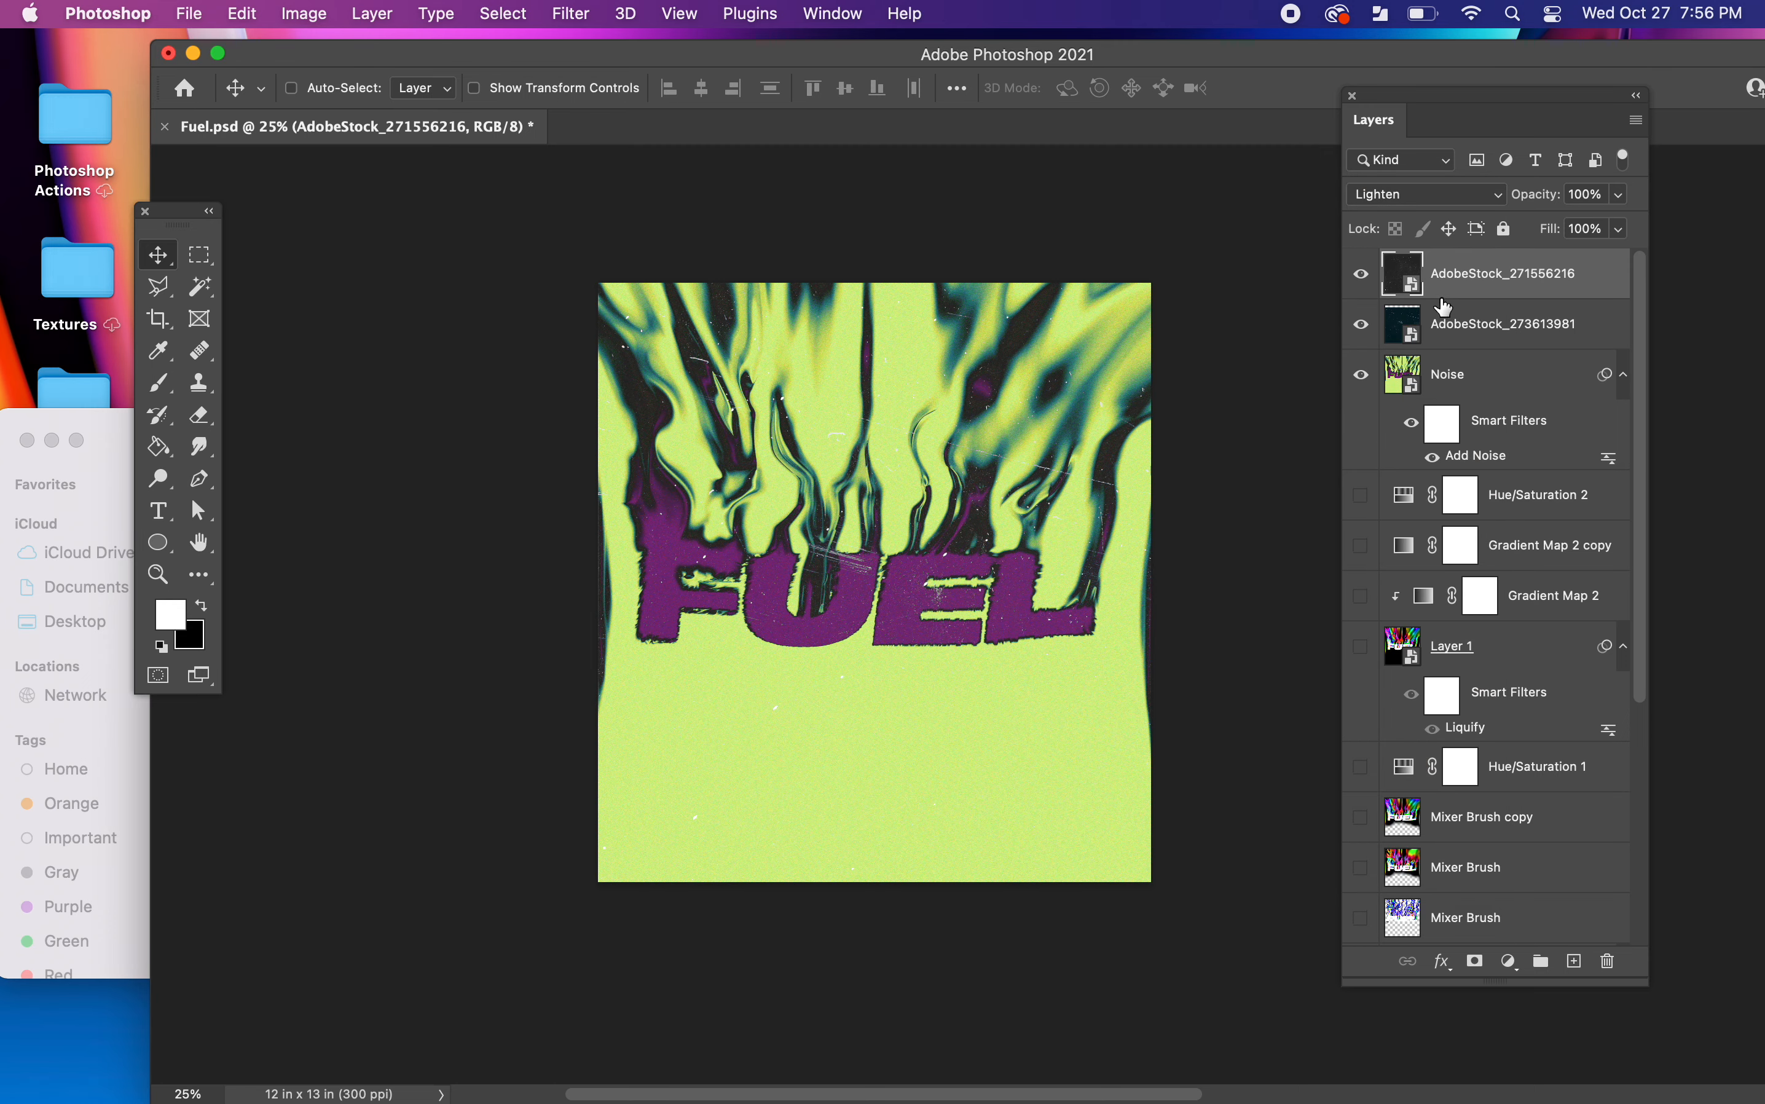
pyautogui.moveTo(1058, 475); pyautogui.dragTo(1031, 504)
# - Place scratches.png from the txtures folder as the top layer, rotated -90° and scaled to 114.35% to cover the canvas
pyautogui.click(108, 778)
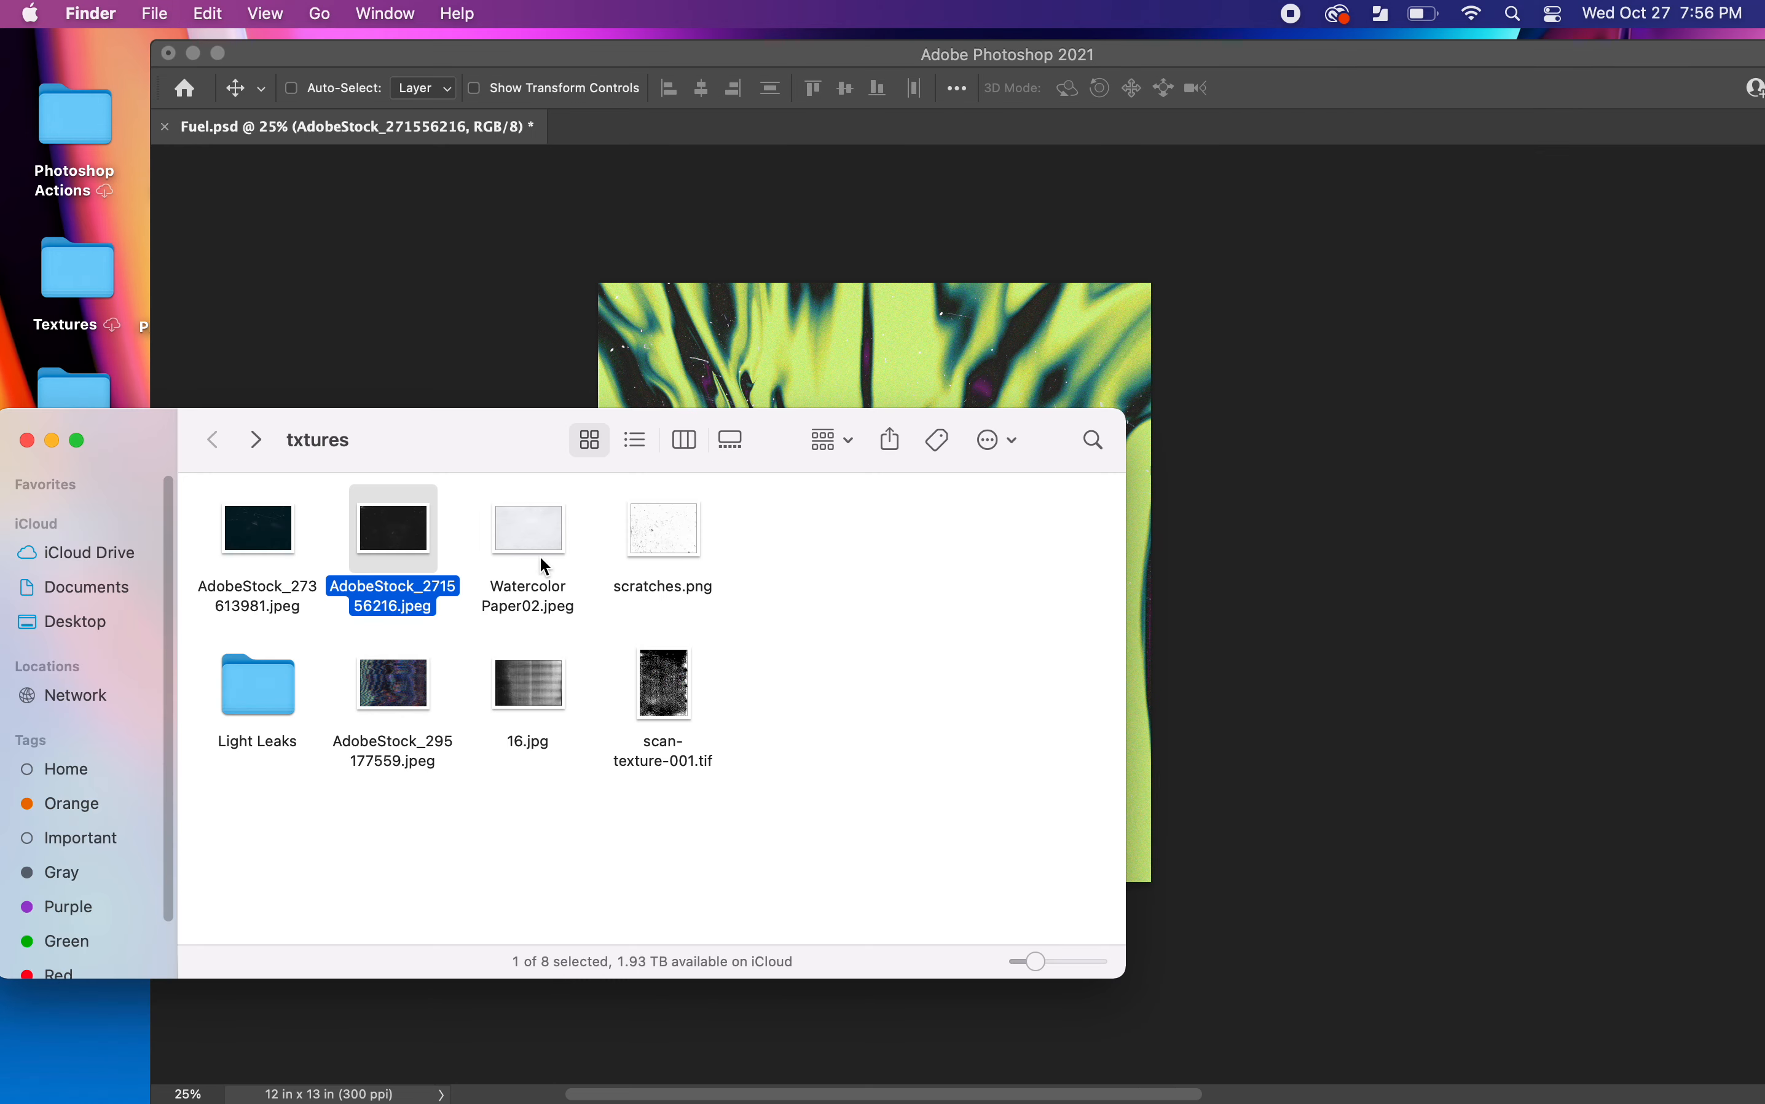
pyautogui.click(527, 544)
pyautogui.moveTo(664, 555); pyautogui.dragTo(797, 381)
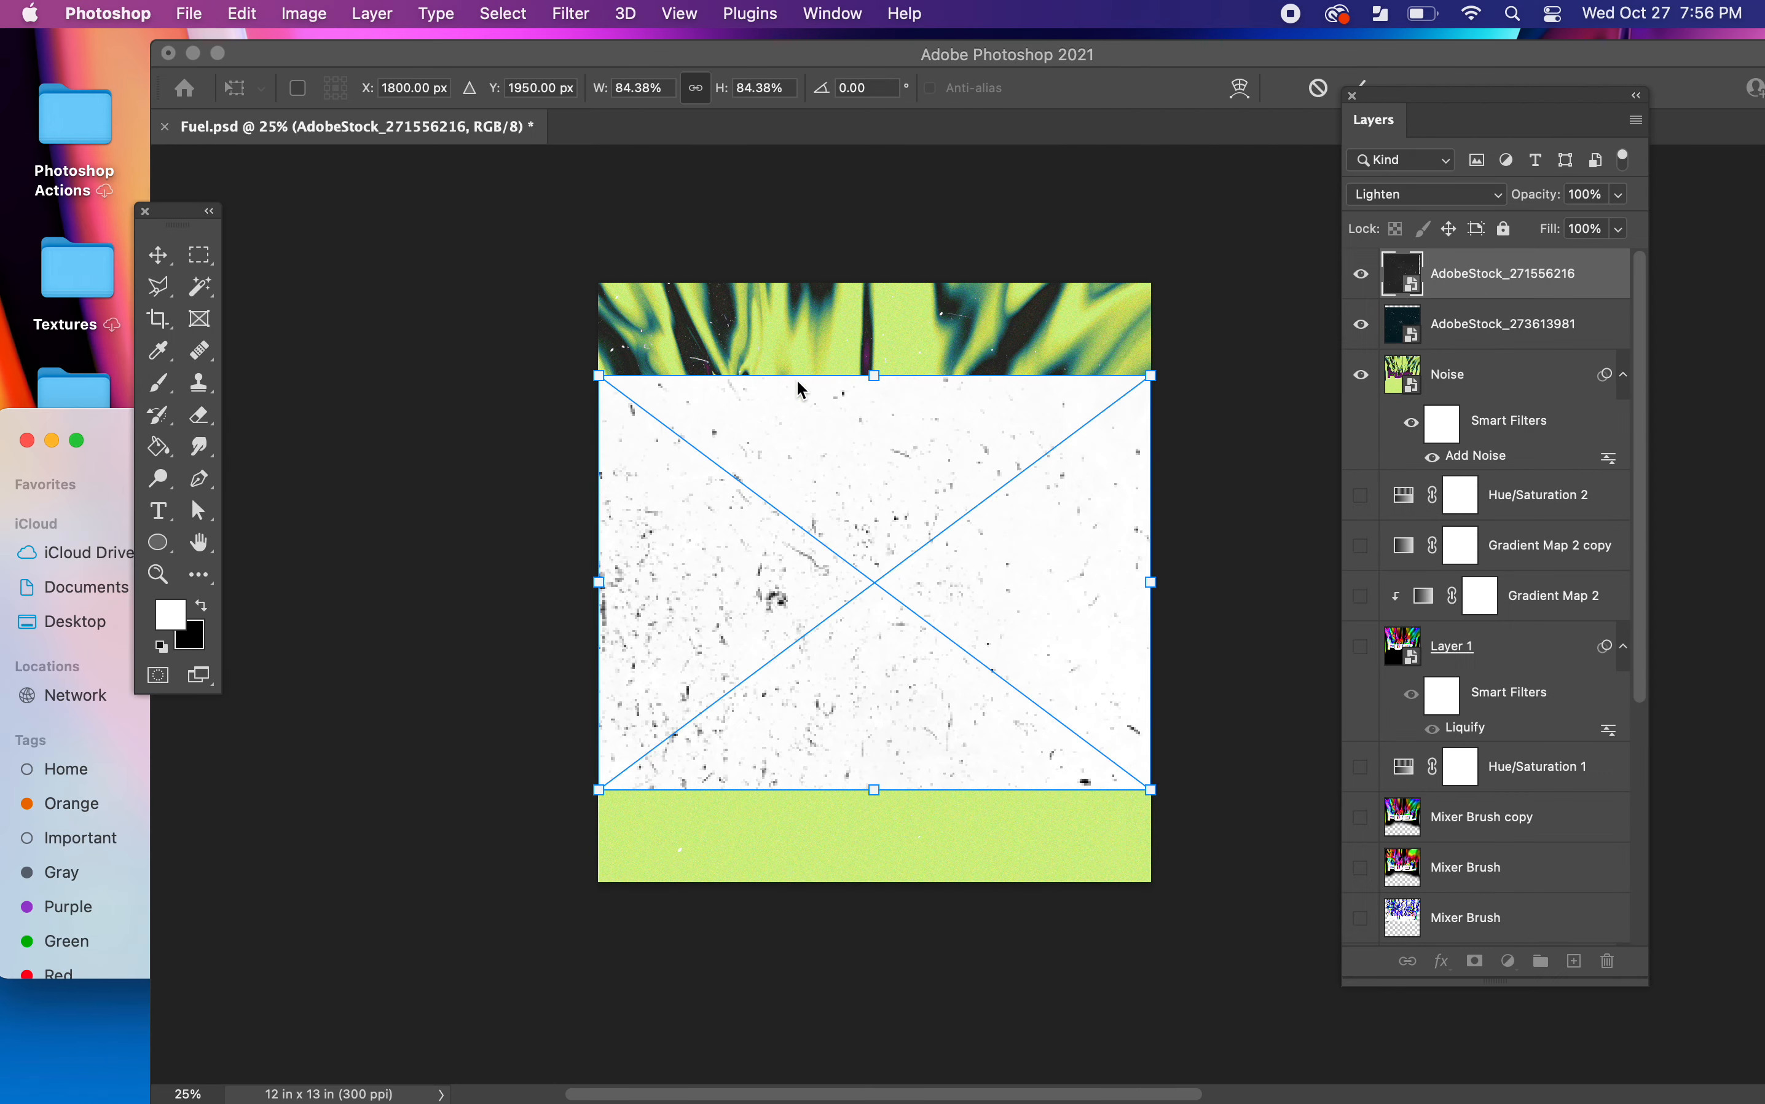
pyautogui.moveTo(806, 53); pyautogui.dragTo(735, 55)
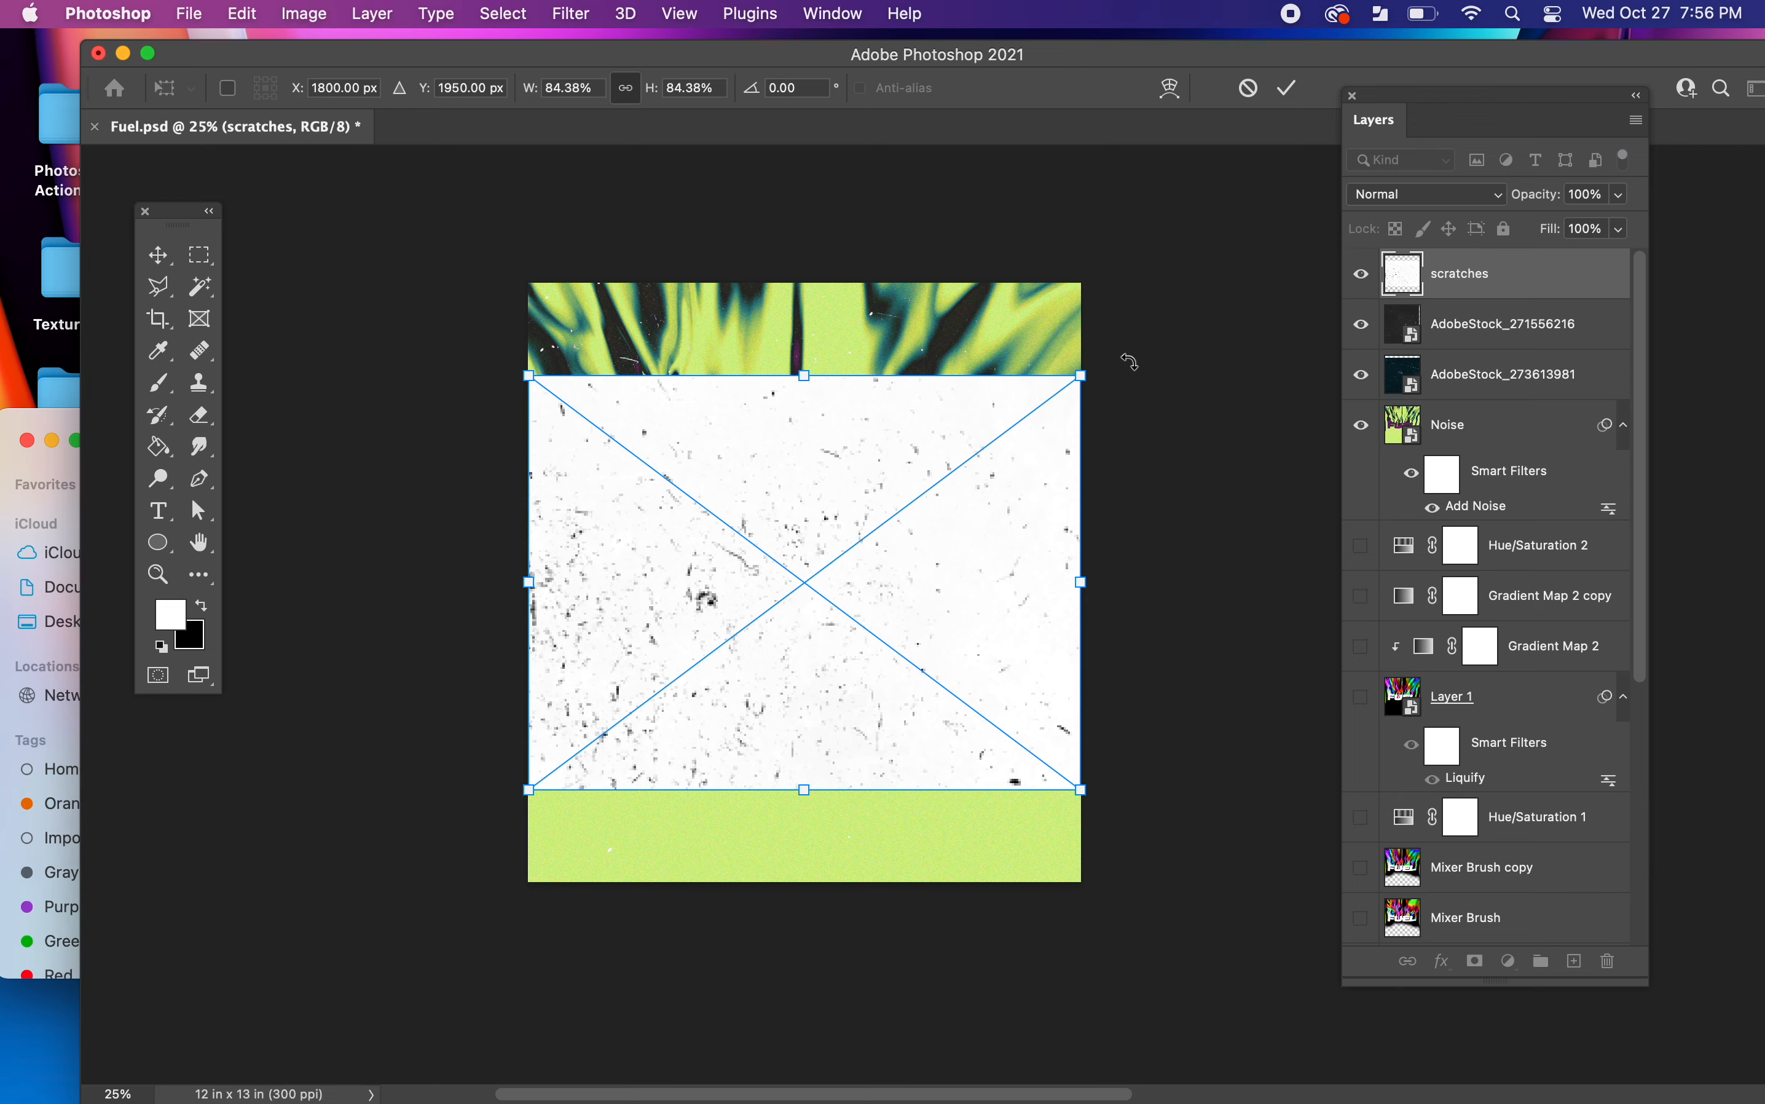
pyautogui.moveTo(1122, 358); pyautogui.dragTo(603, 246)
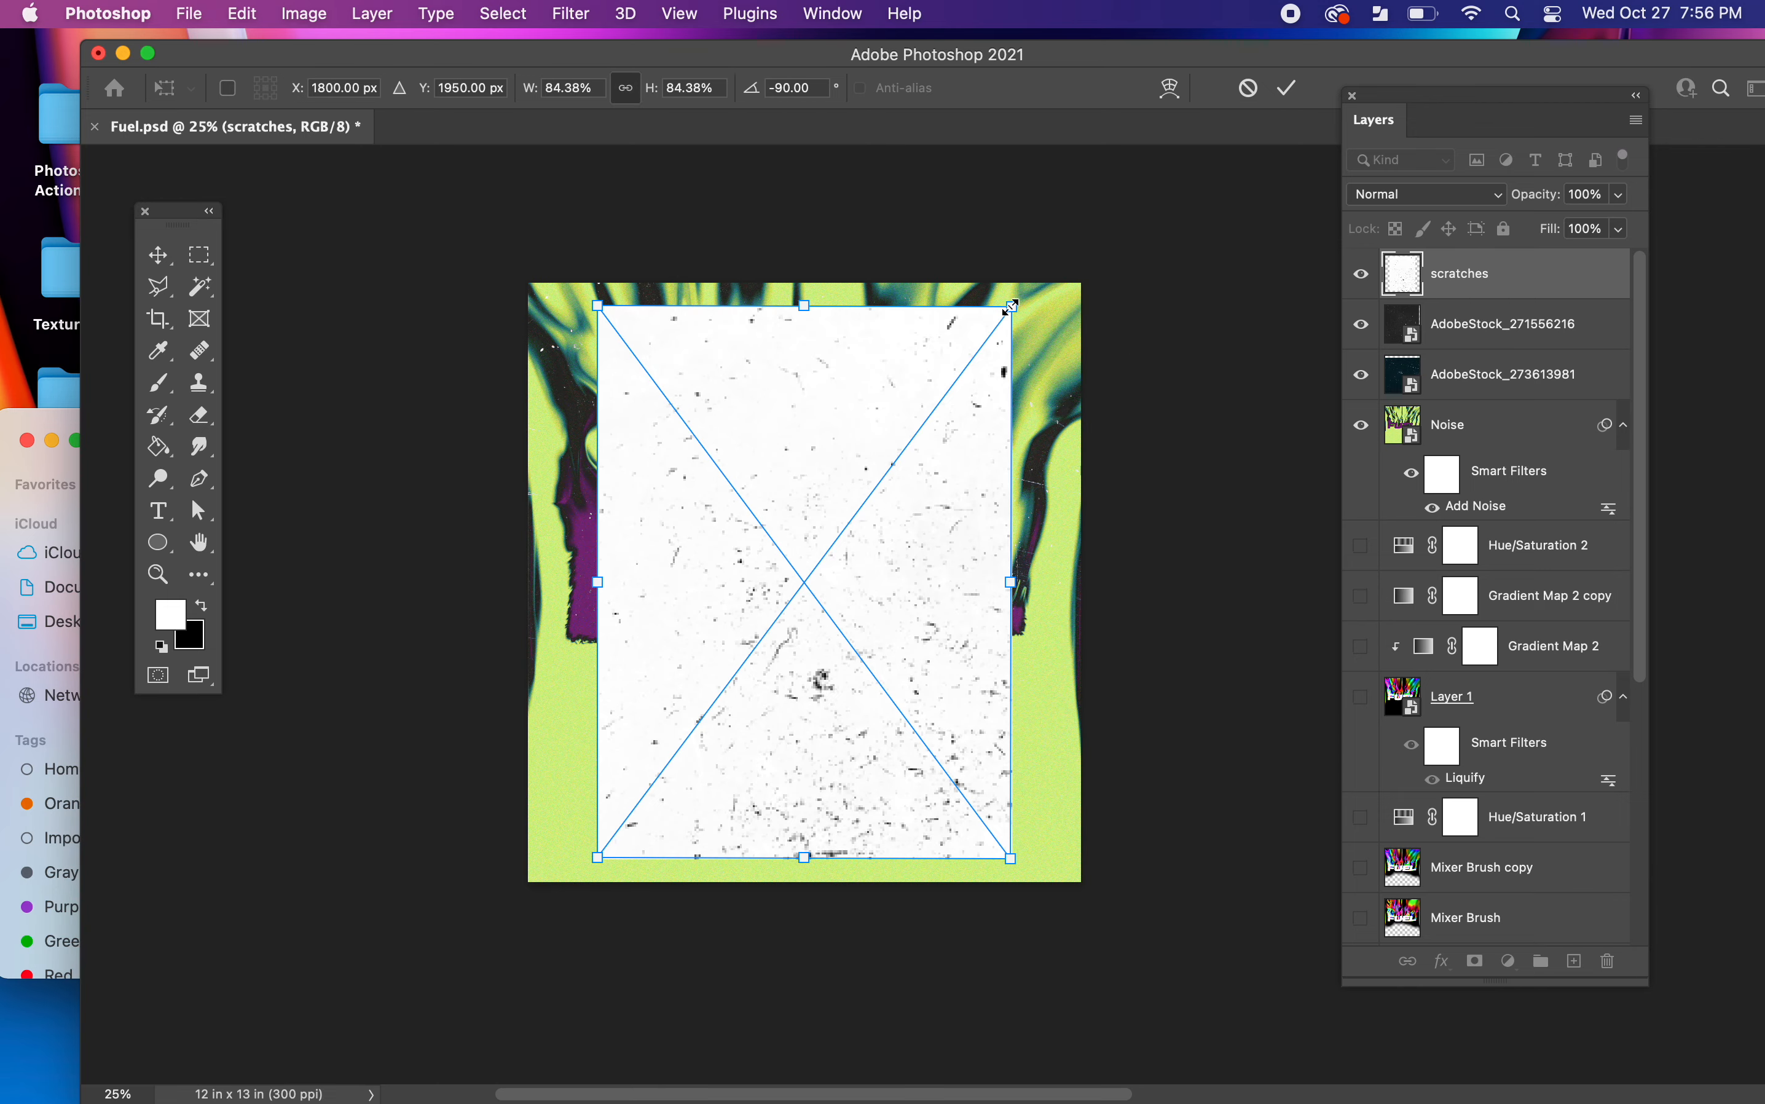
pyautogui.moveTo(1012, 306); pyautogui.dragTo(1106, 218)
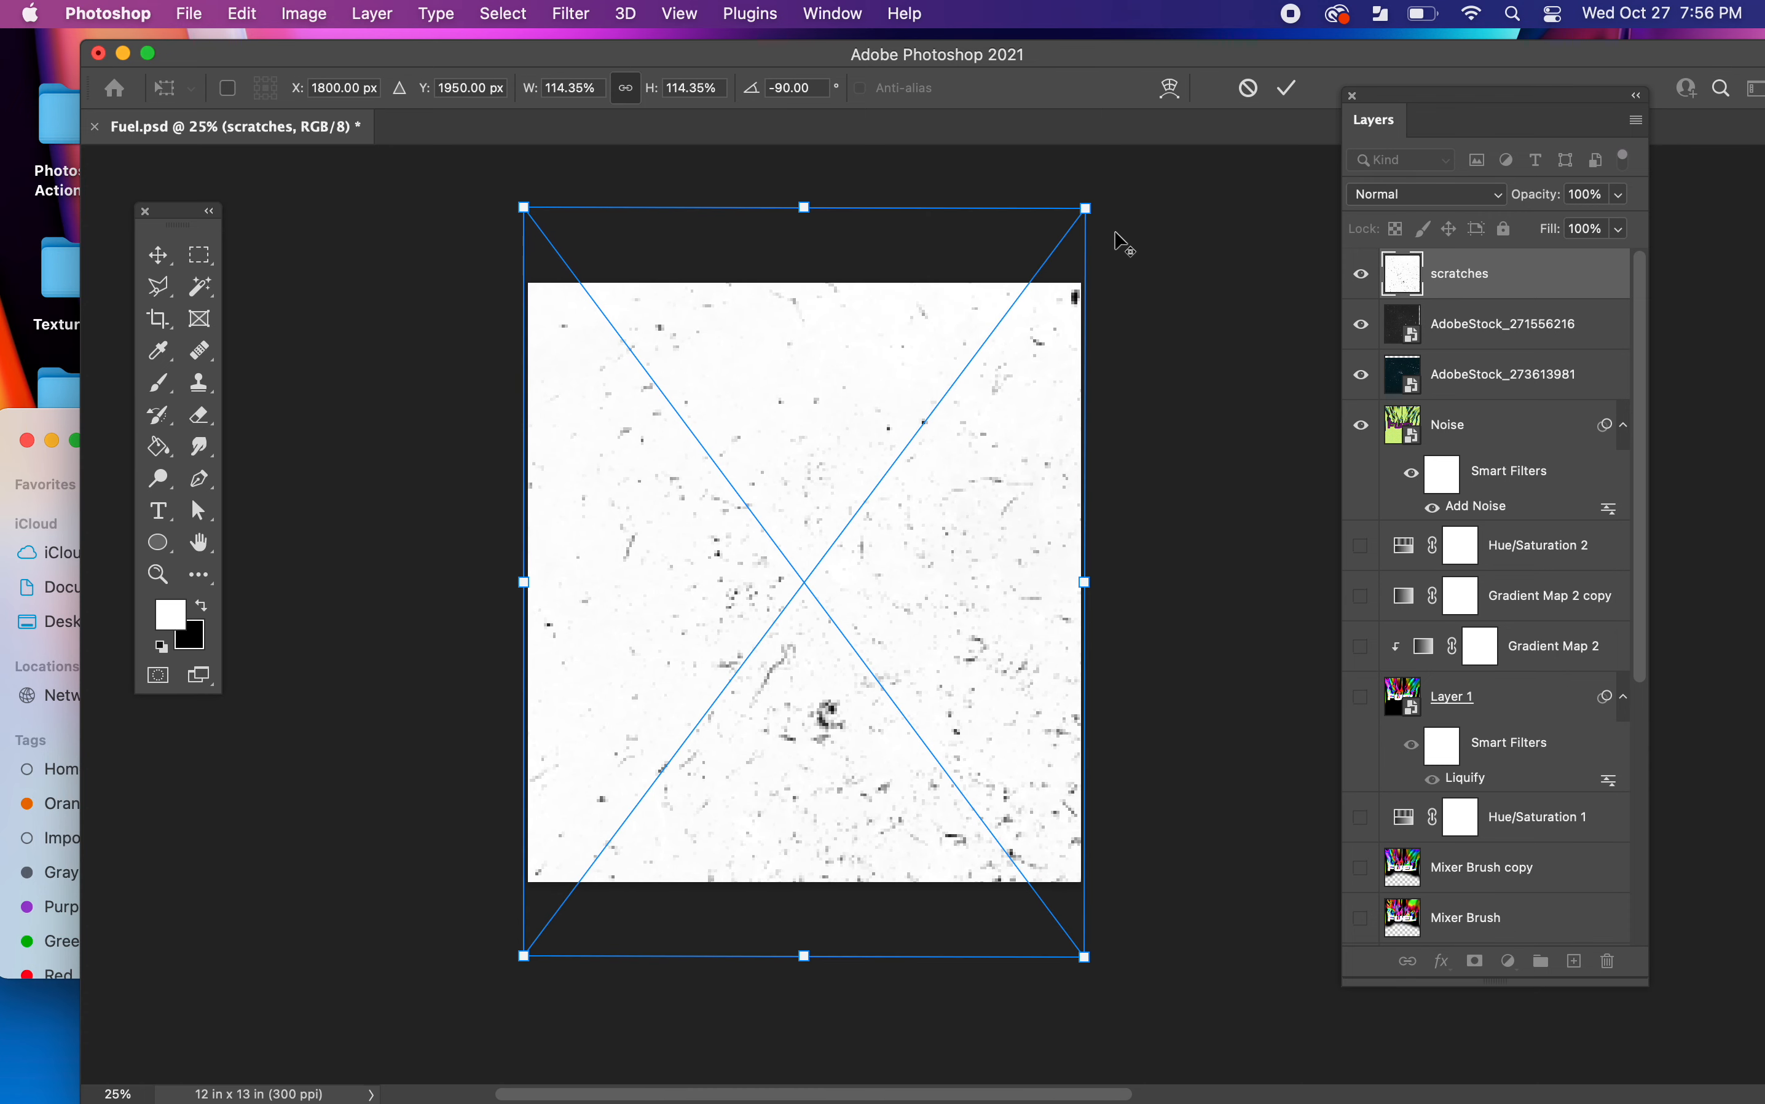
pyautogui.press('Return')
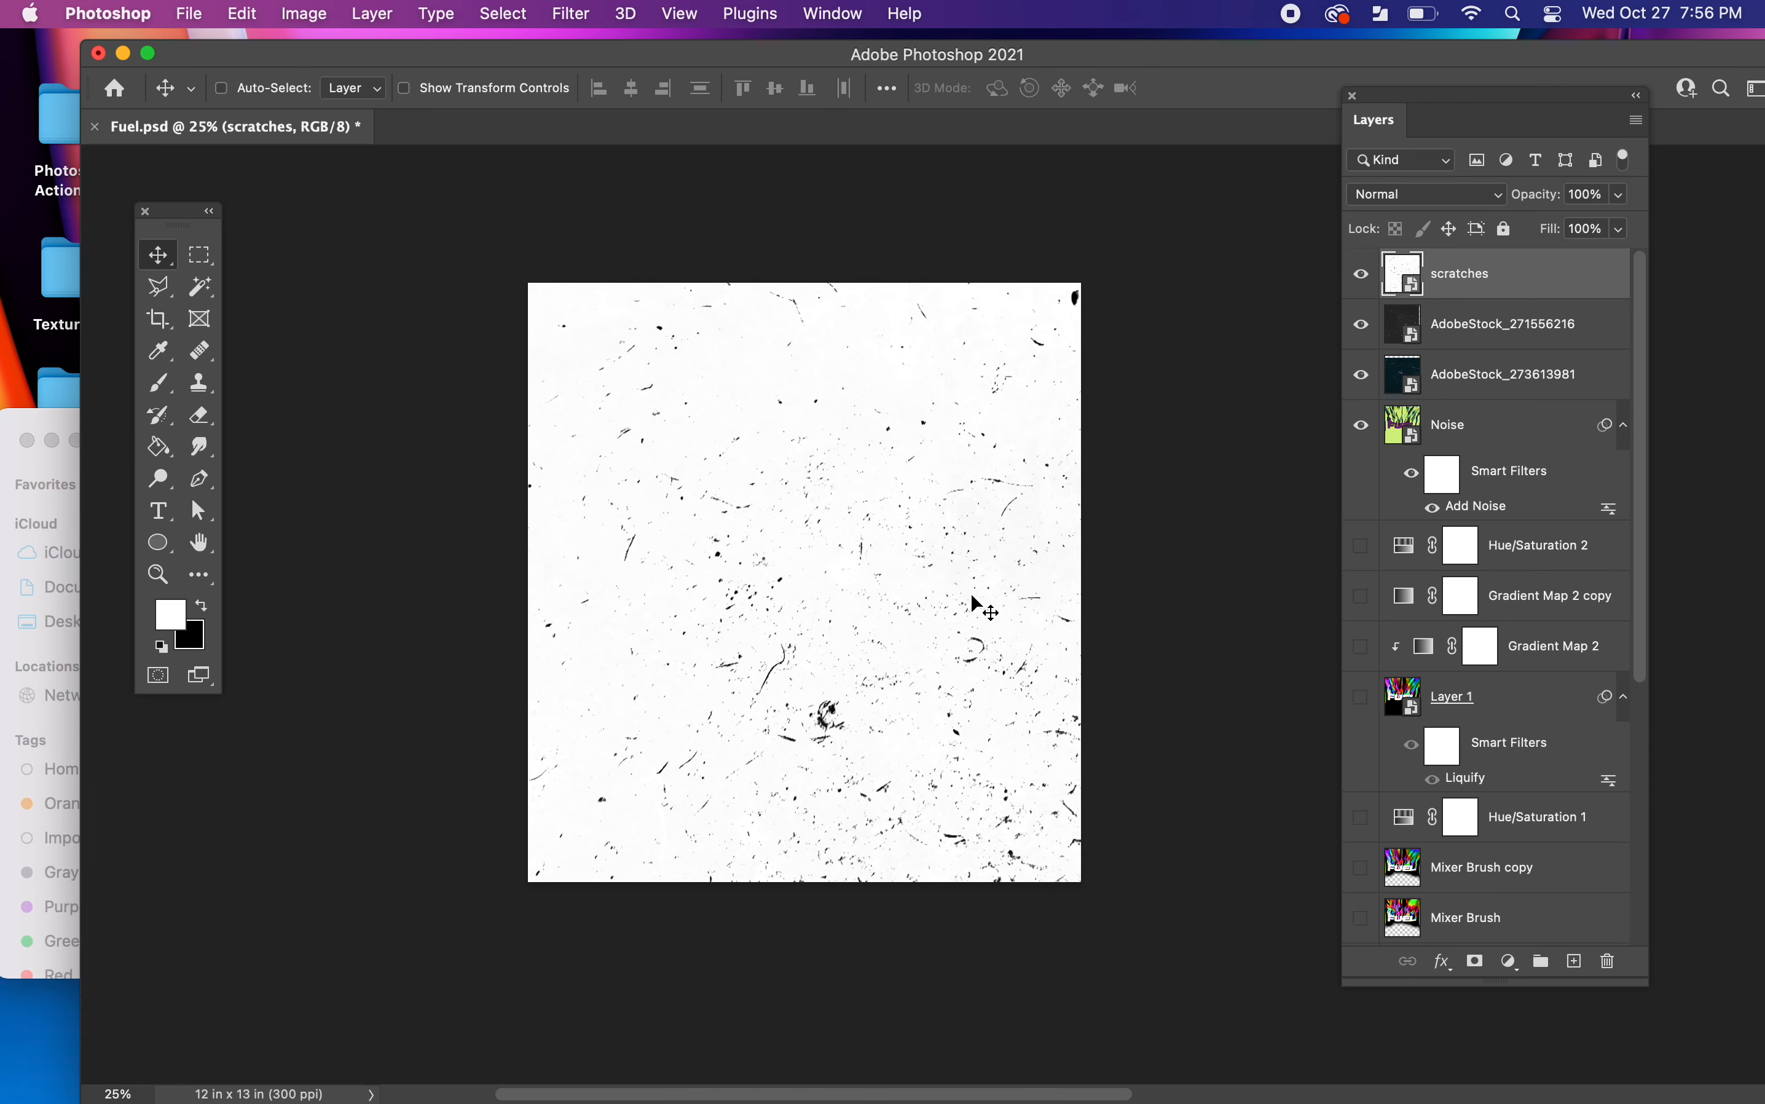
# - Set the scratches layer's blend mode to Multiply and nudge the texture slightly down and to the left
pyautogui.click(1441, 199)
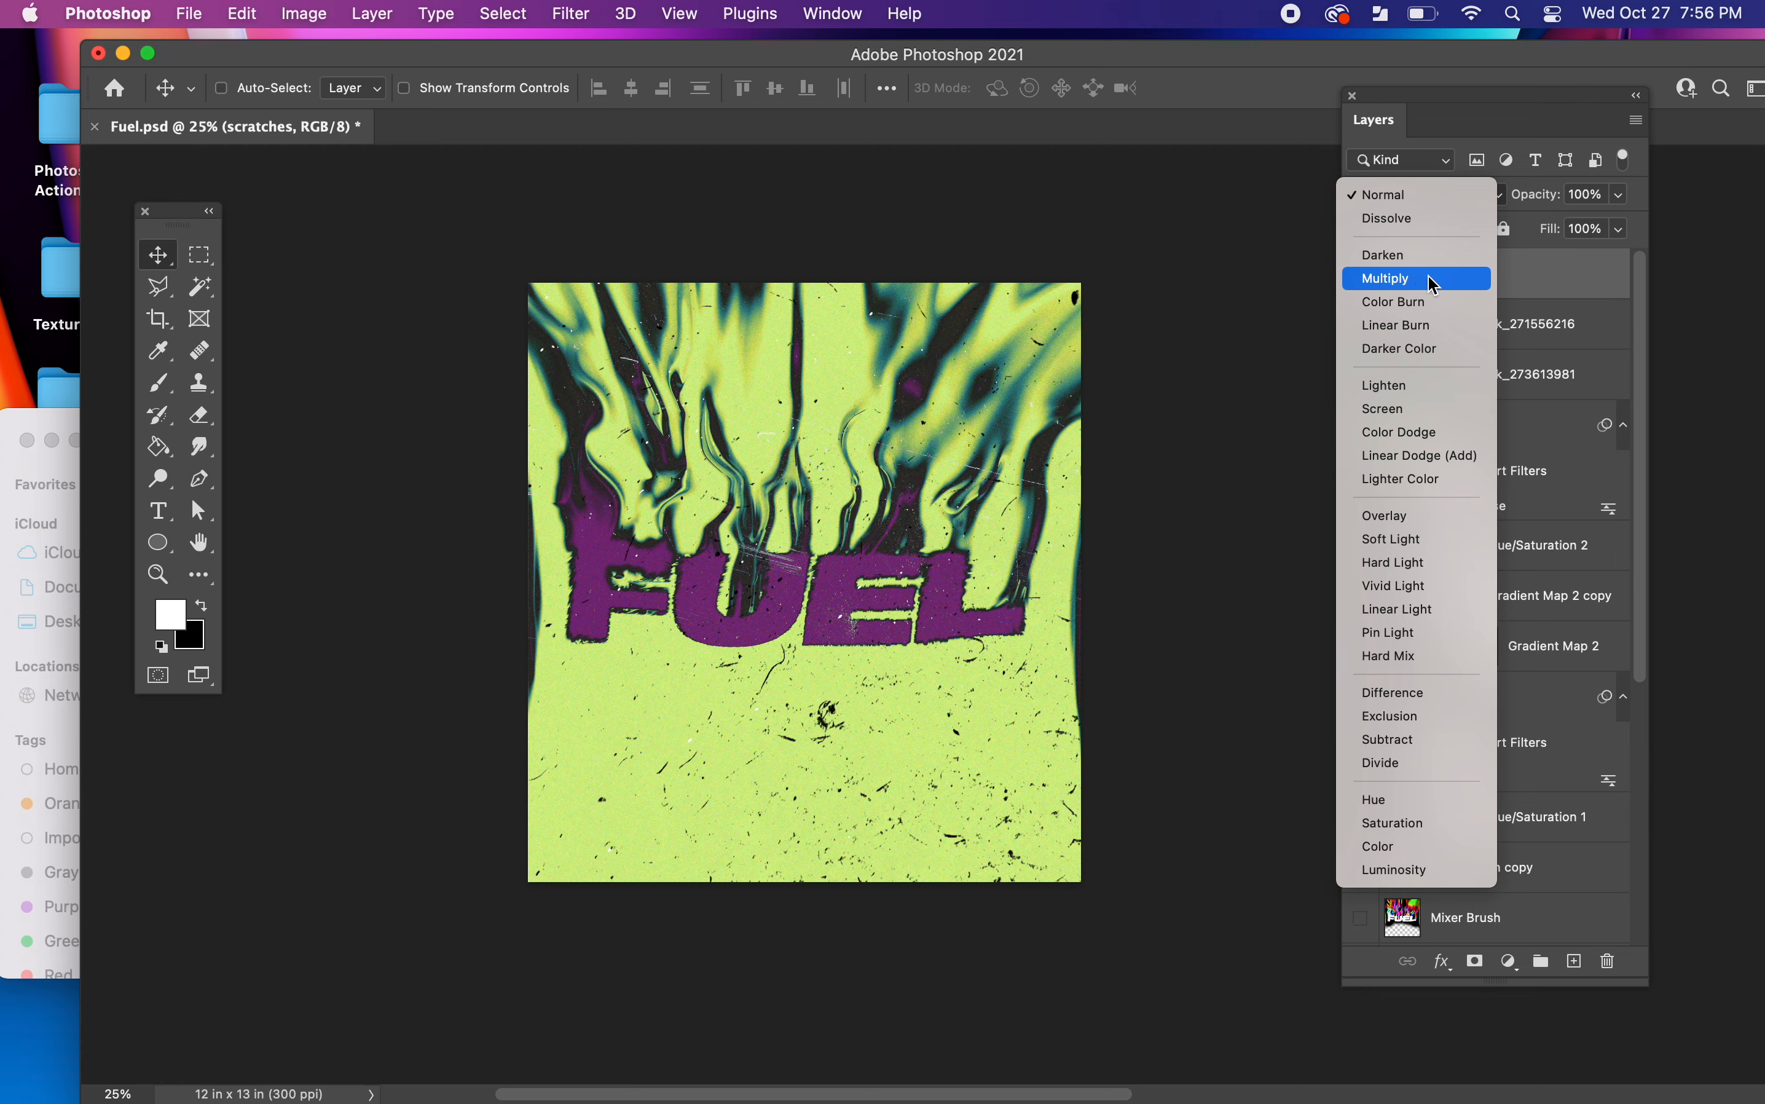
pyautogui.click(1435, 284)
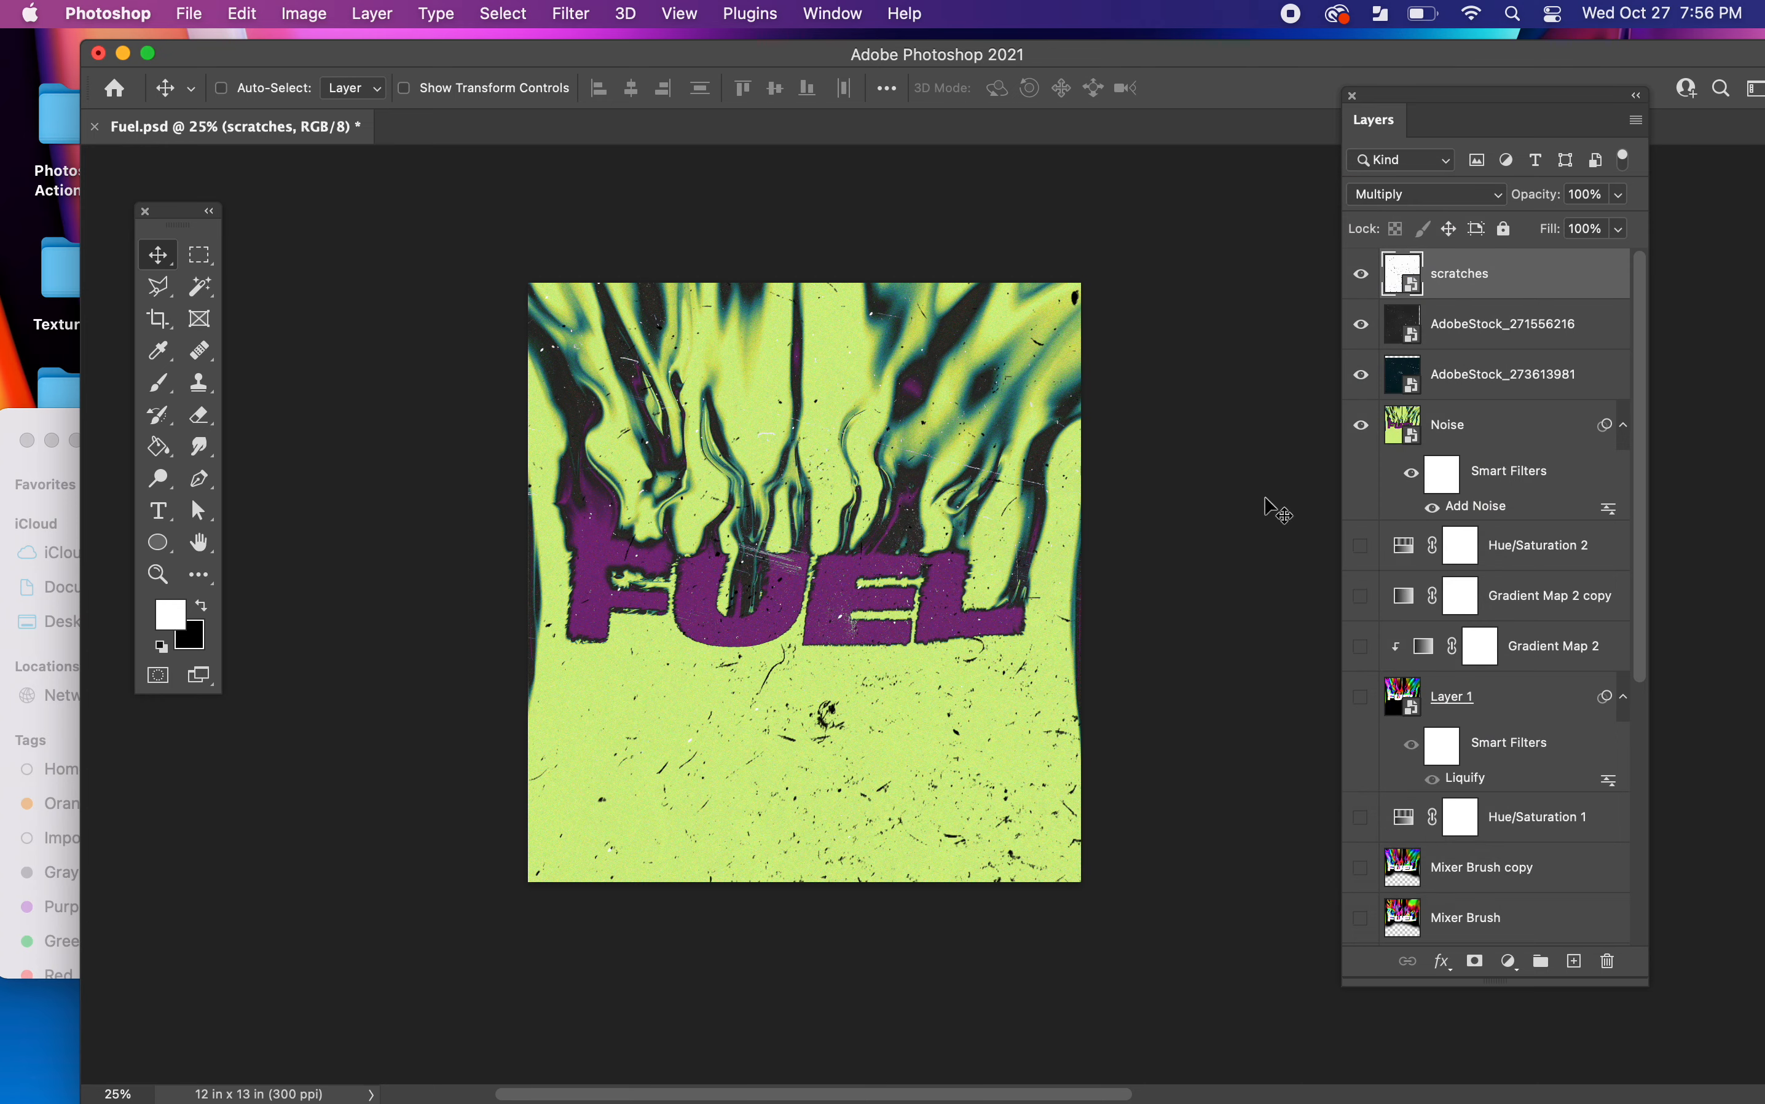
pyautogui.moveTo(1055, 724)
pyautogui.mouseDown()
pyautogui.moveTo(1000, 722)
pyautogui.moveTo(1044, 738)
pyautogui.mouseUp()
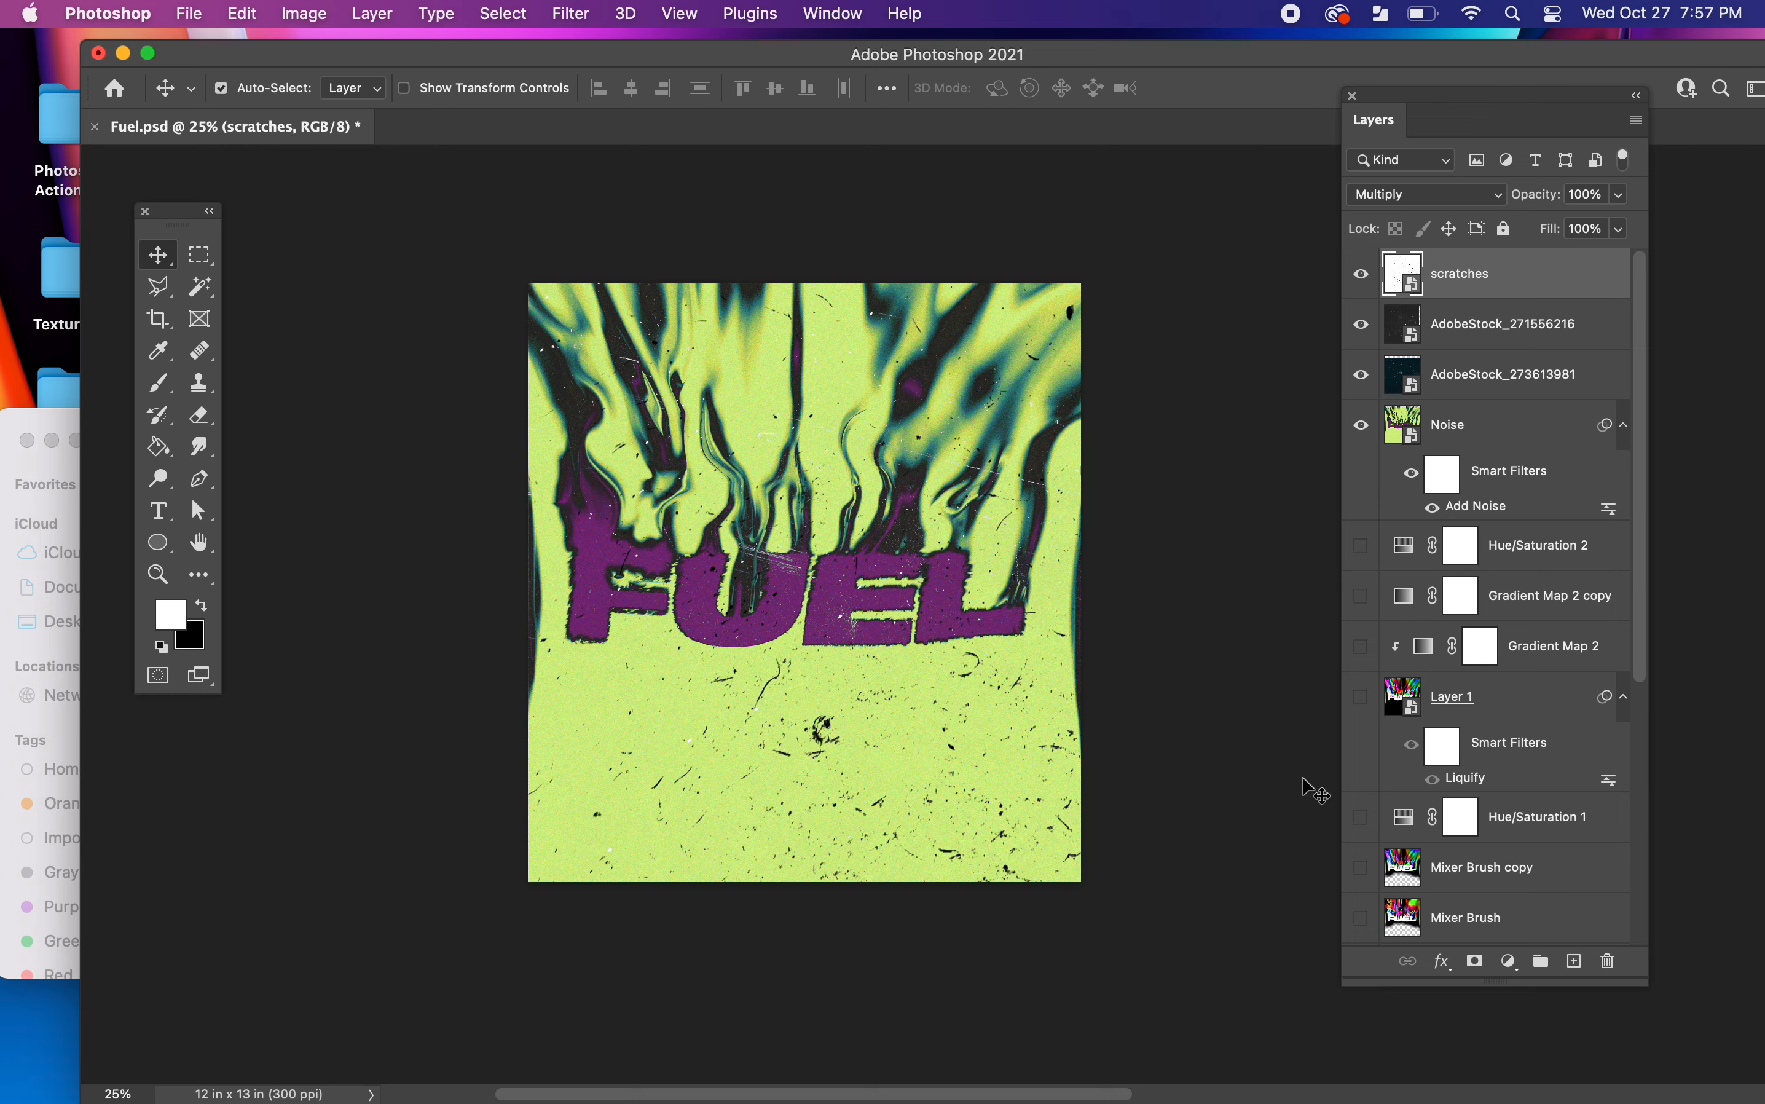
# - Duplicate the scratches layer and hide the copy
pyautogui.press('super+j')
pyautogui.click(1362, 274)
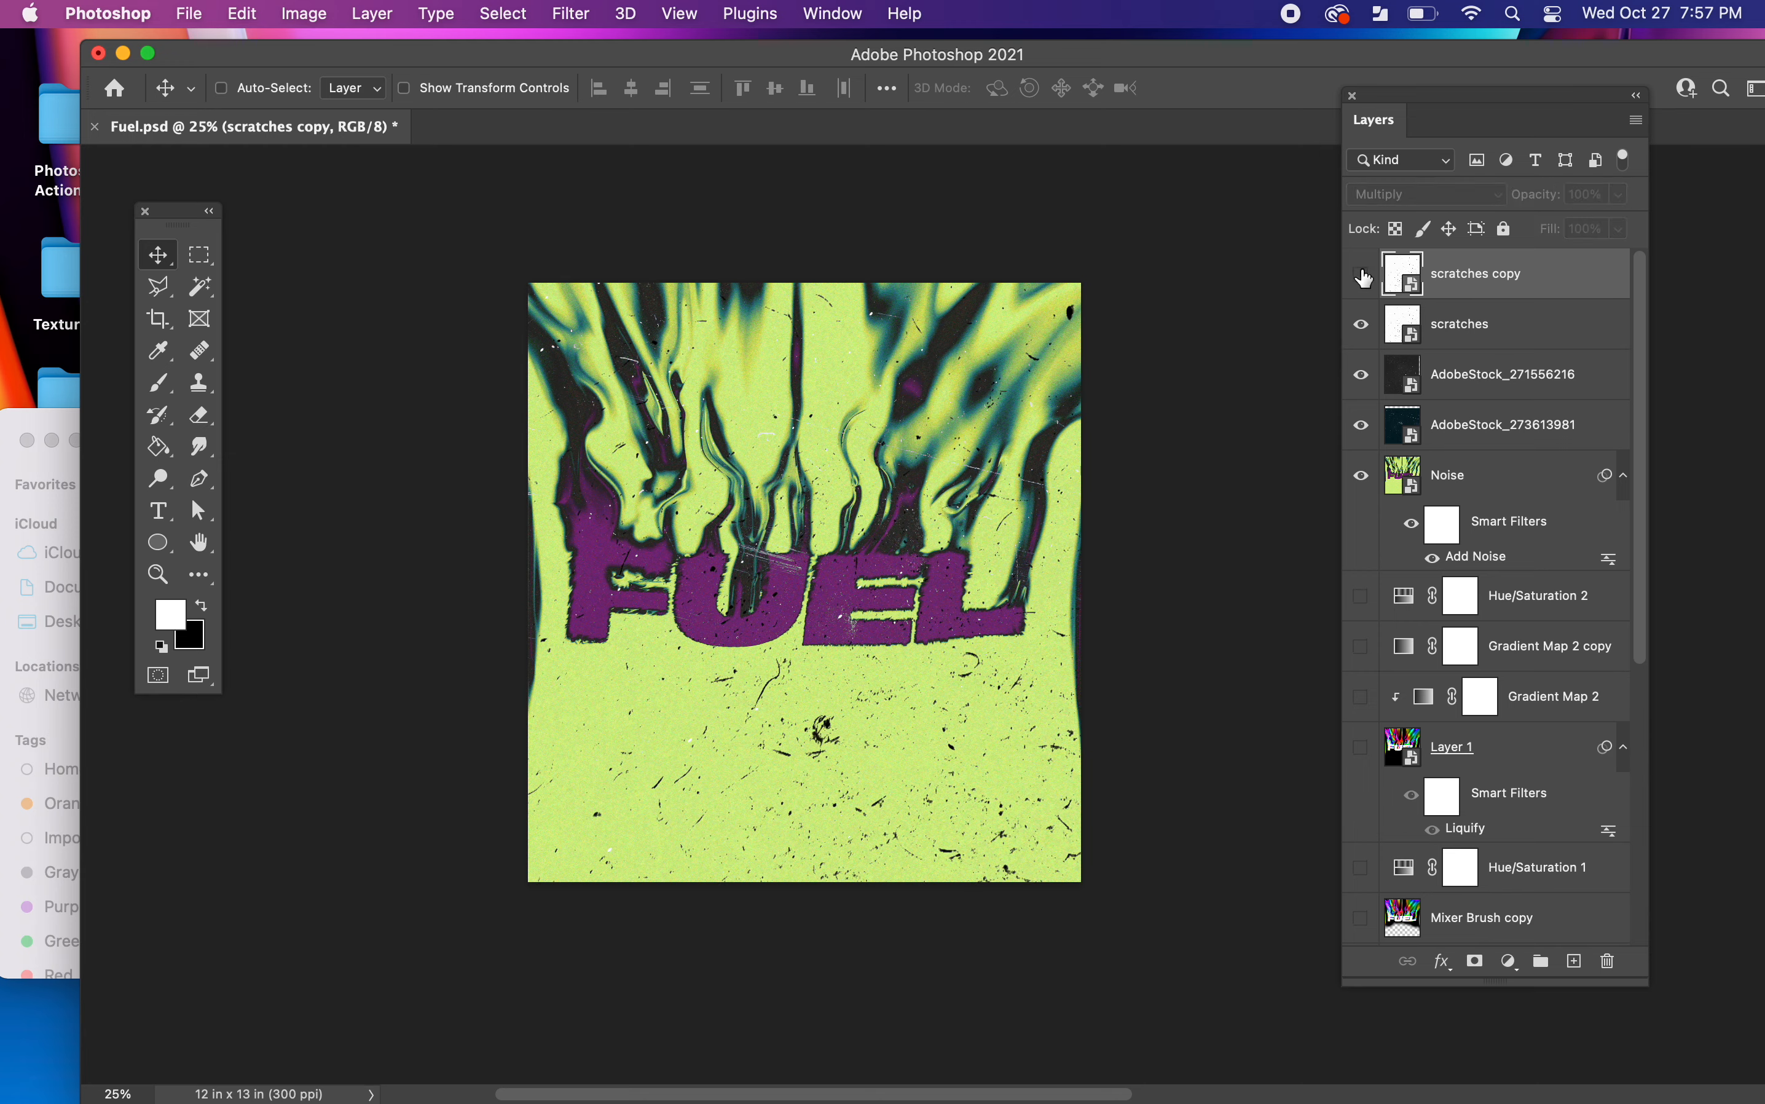
# - Add a layer mask to the original scratches layer and paint black at 100% flow over the area below the FUEL lettering
pyautogui.click(1409, 323)
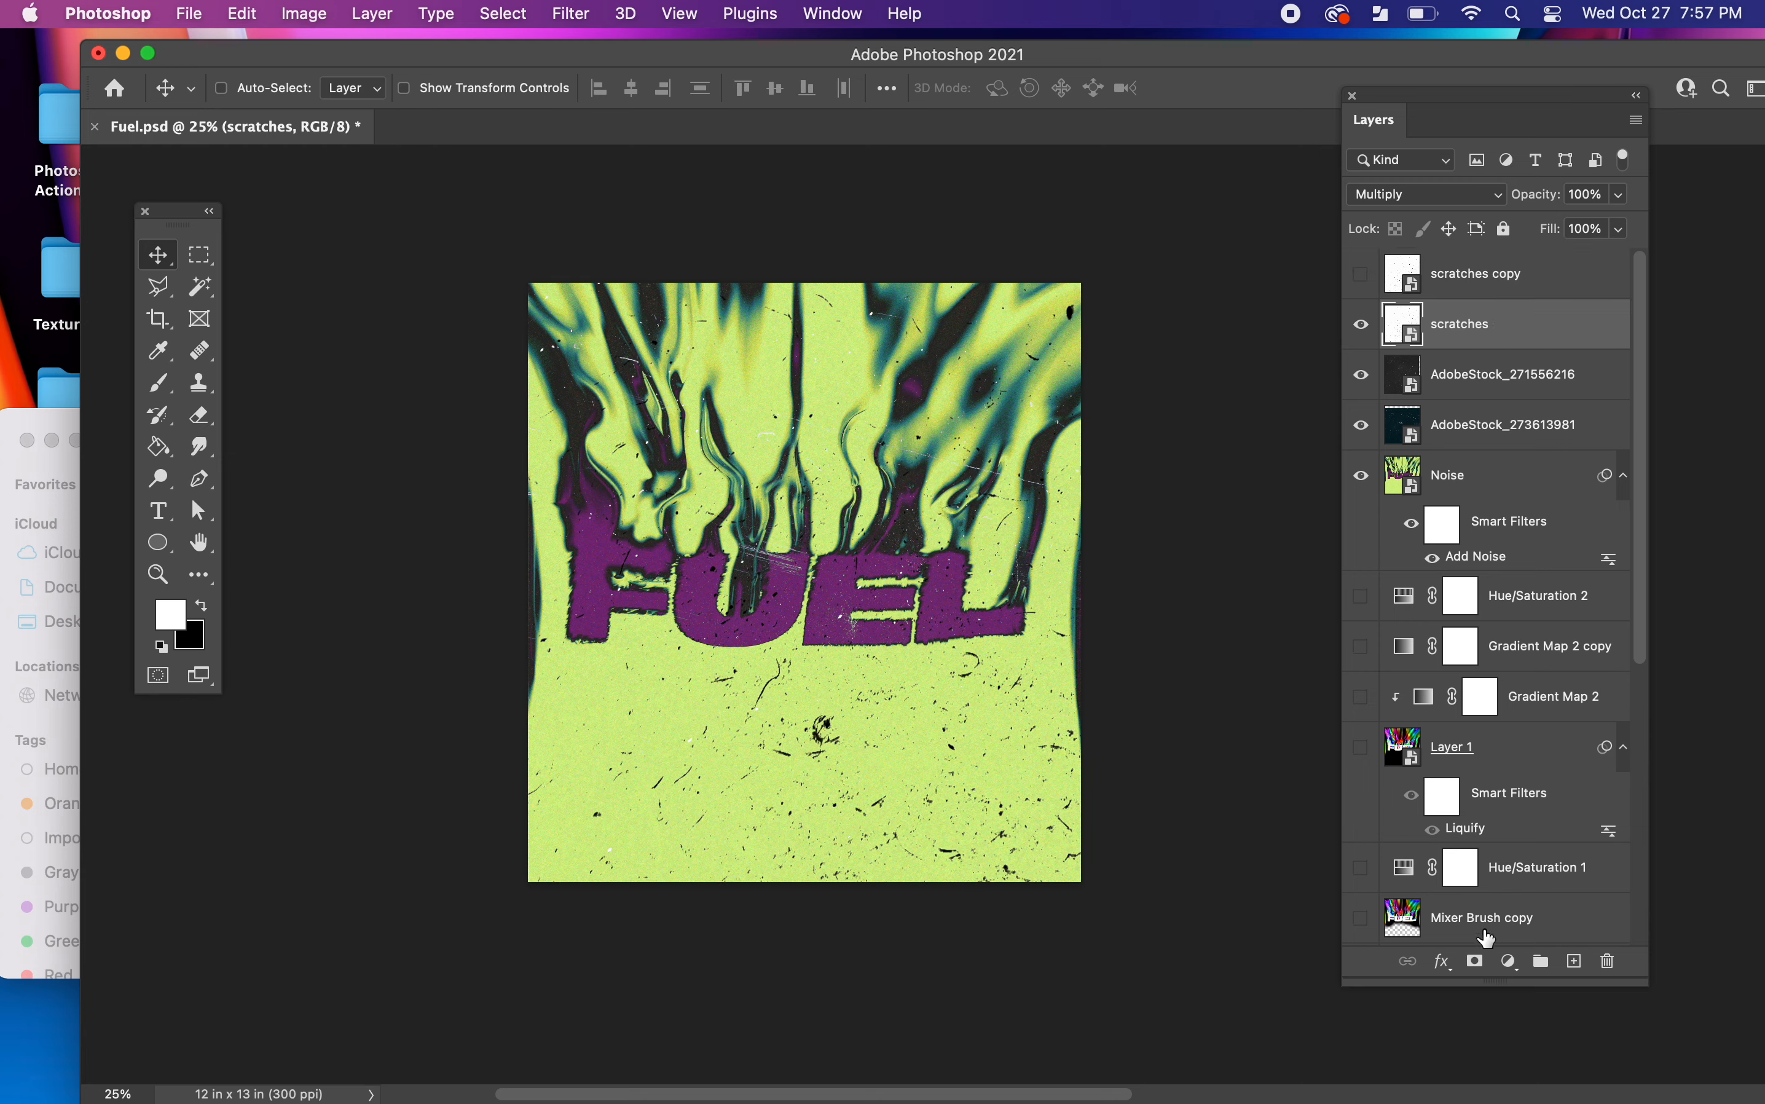
pyautogui.click(1475, 960)
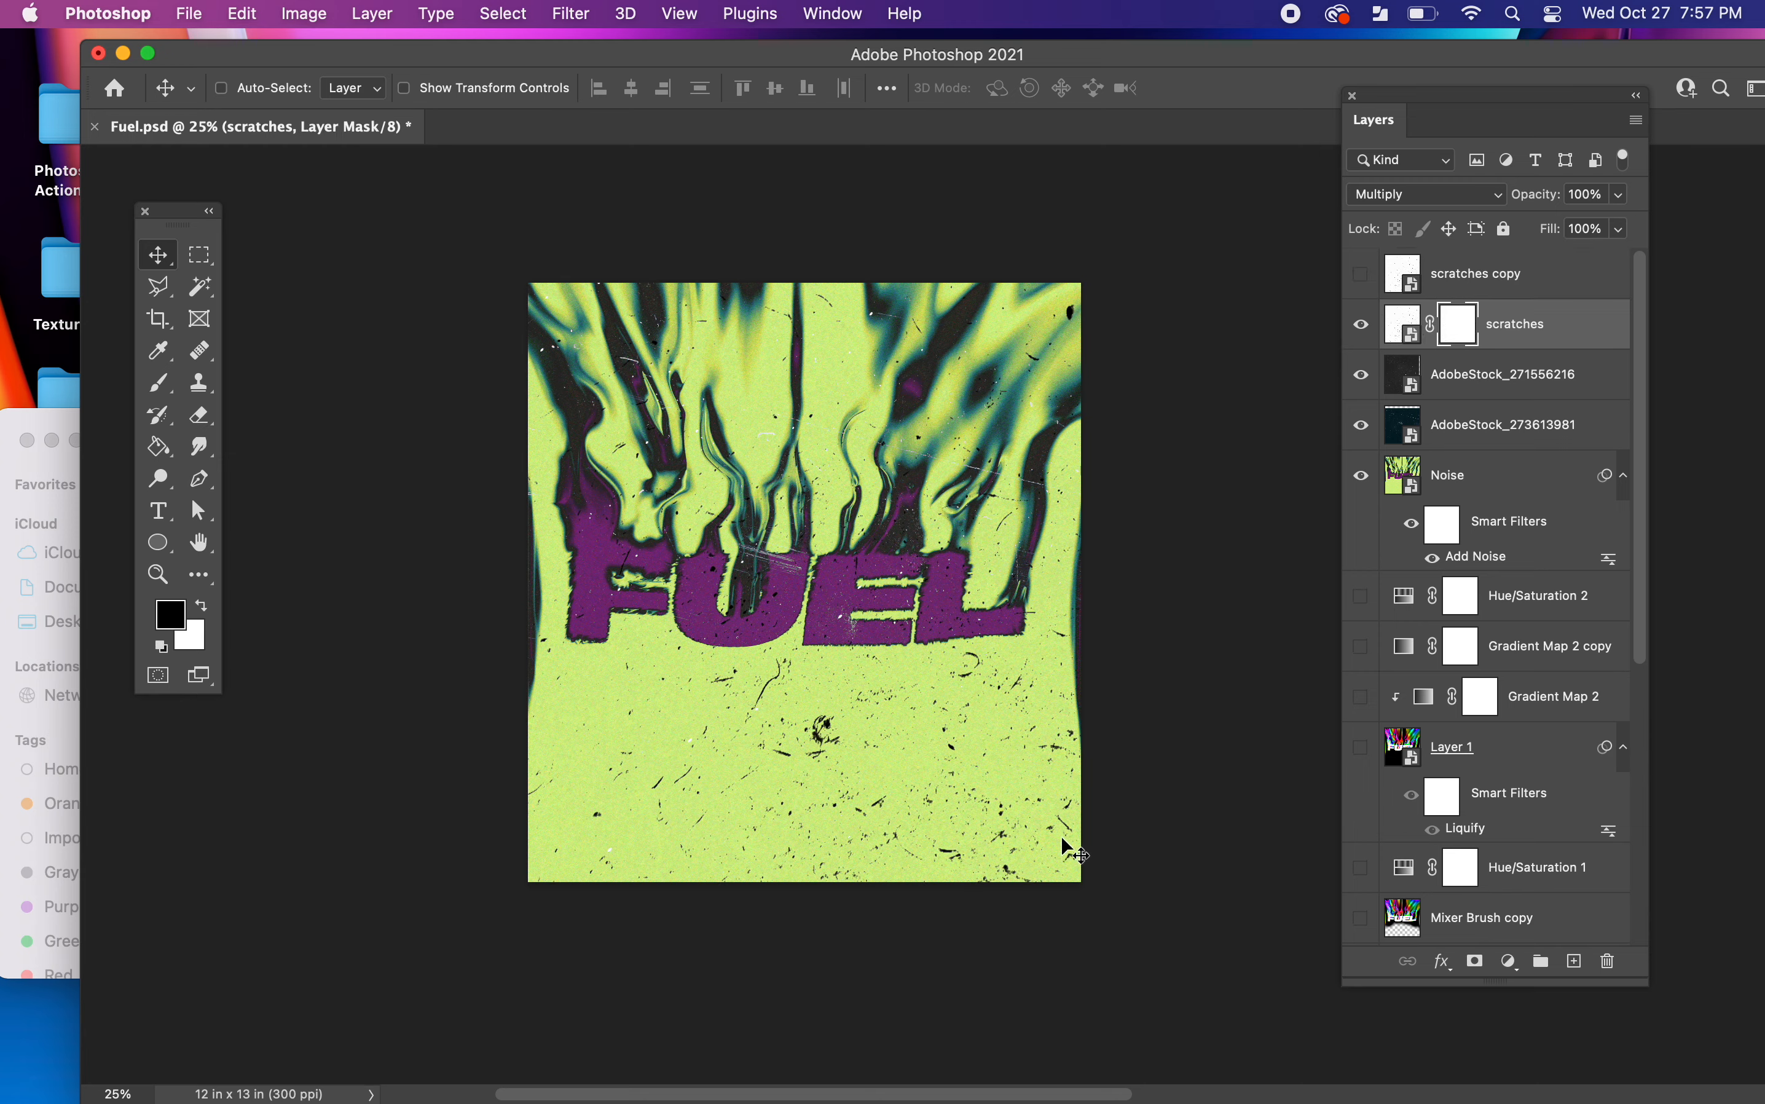
pyautogui.press('b')
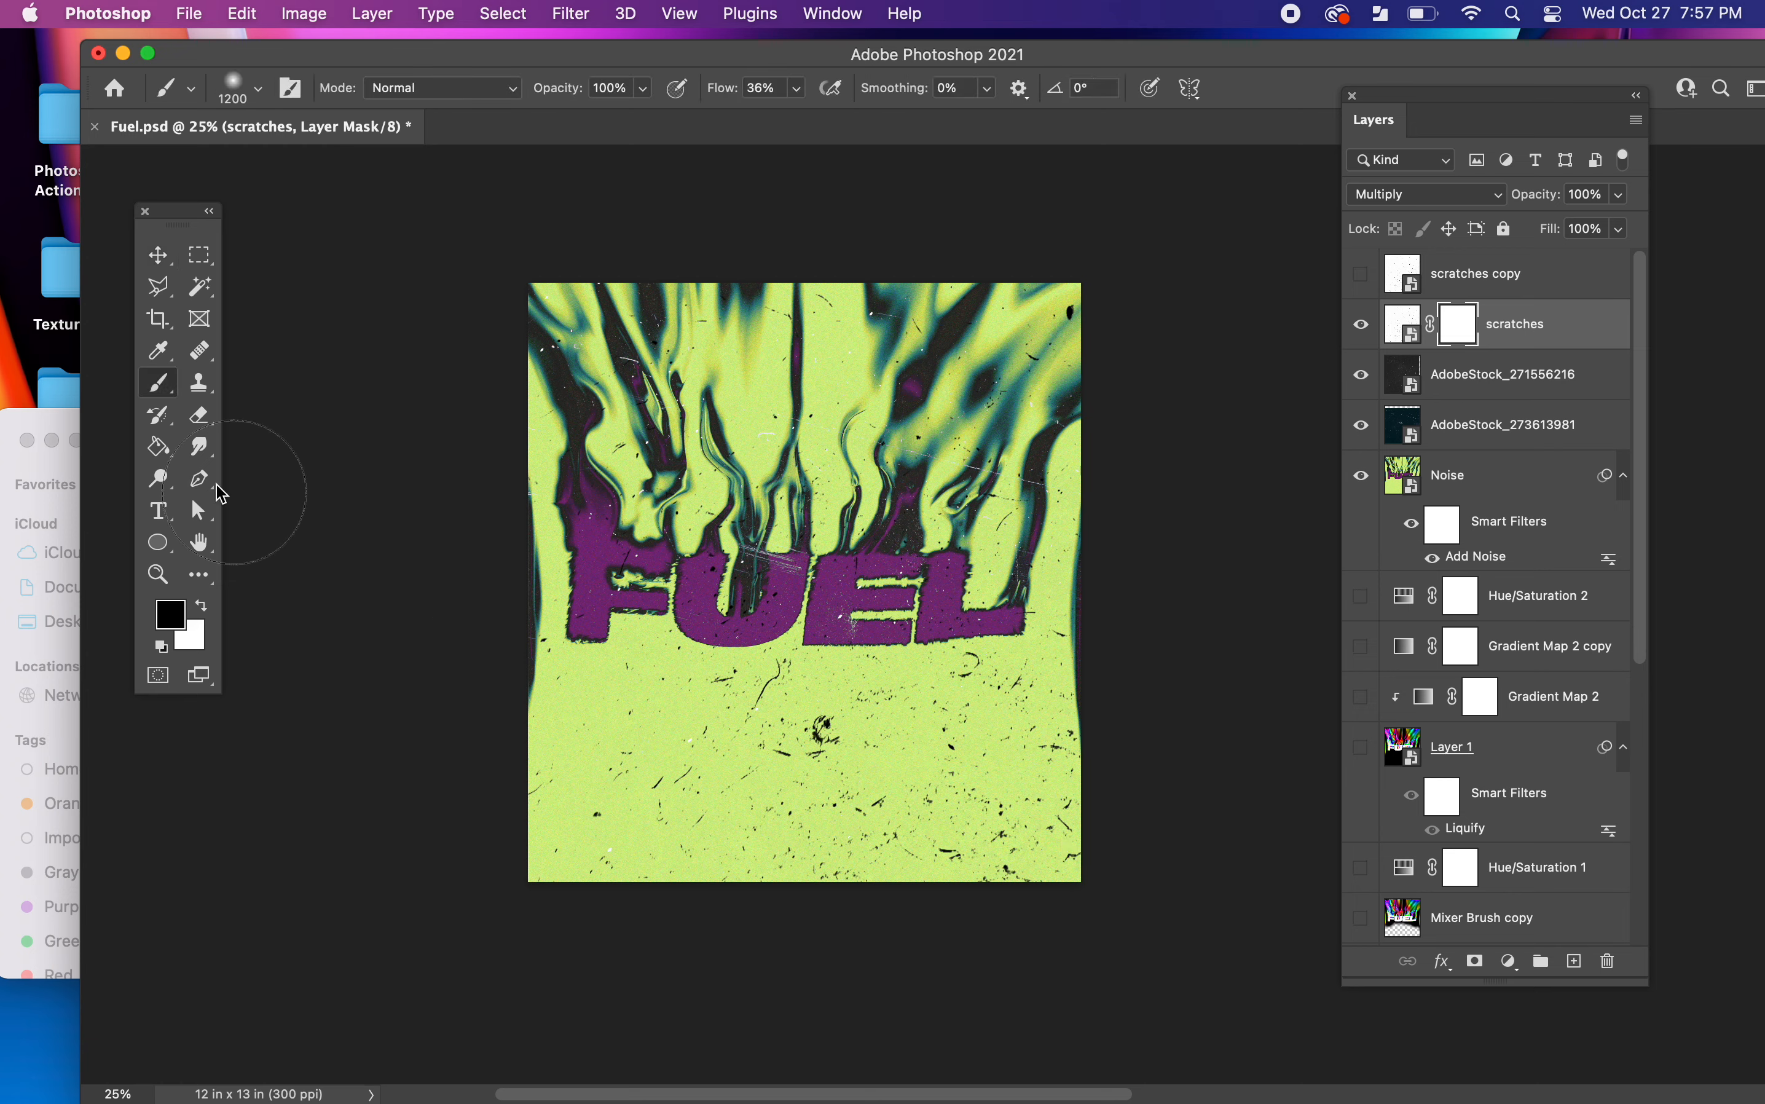
pyautogui.click(798, 88)
pyautogui.moveTo(796, 118); pyautogui.dragTo(941, 116)
pyautogui.moveTo(935, 716)
pyautogui.mouseDown()
pyautogui.moveTo(816, 738)
pyautogui.moveTo(747, 714)
pyautogui.moveTo(587, 730)
pyautogui.moveTo(496, 680)
pyautogui.moveTo(516, 792)
pyautogui.moveTo(631, 879)
pyautogui.moveTo(973, 882)
pyautogui.mouseUp()
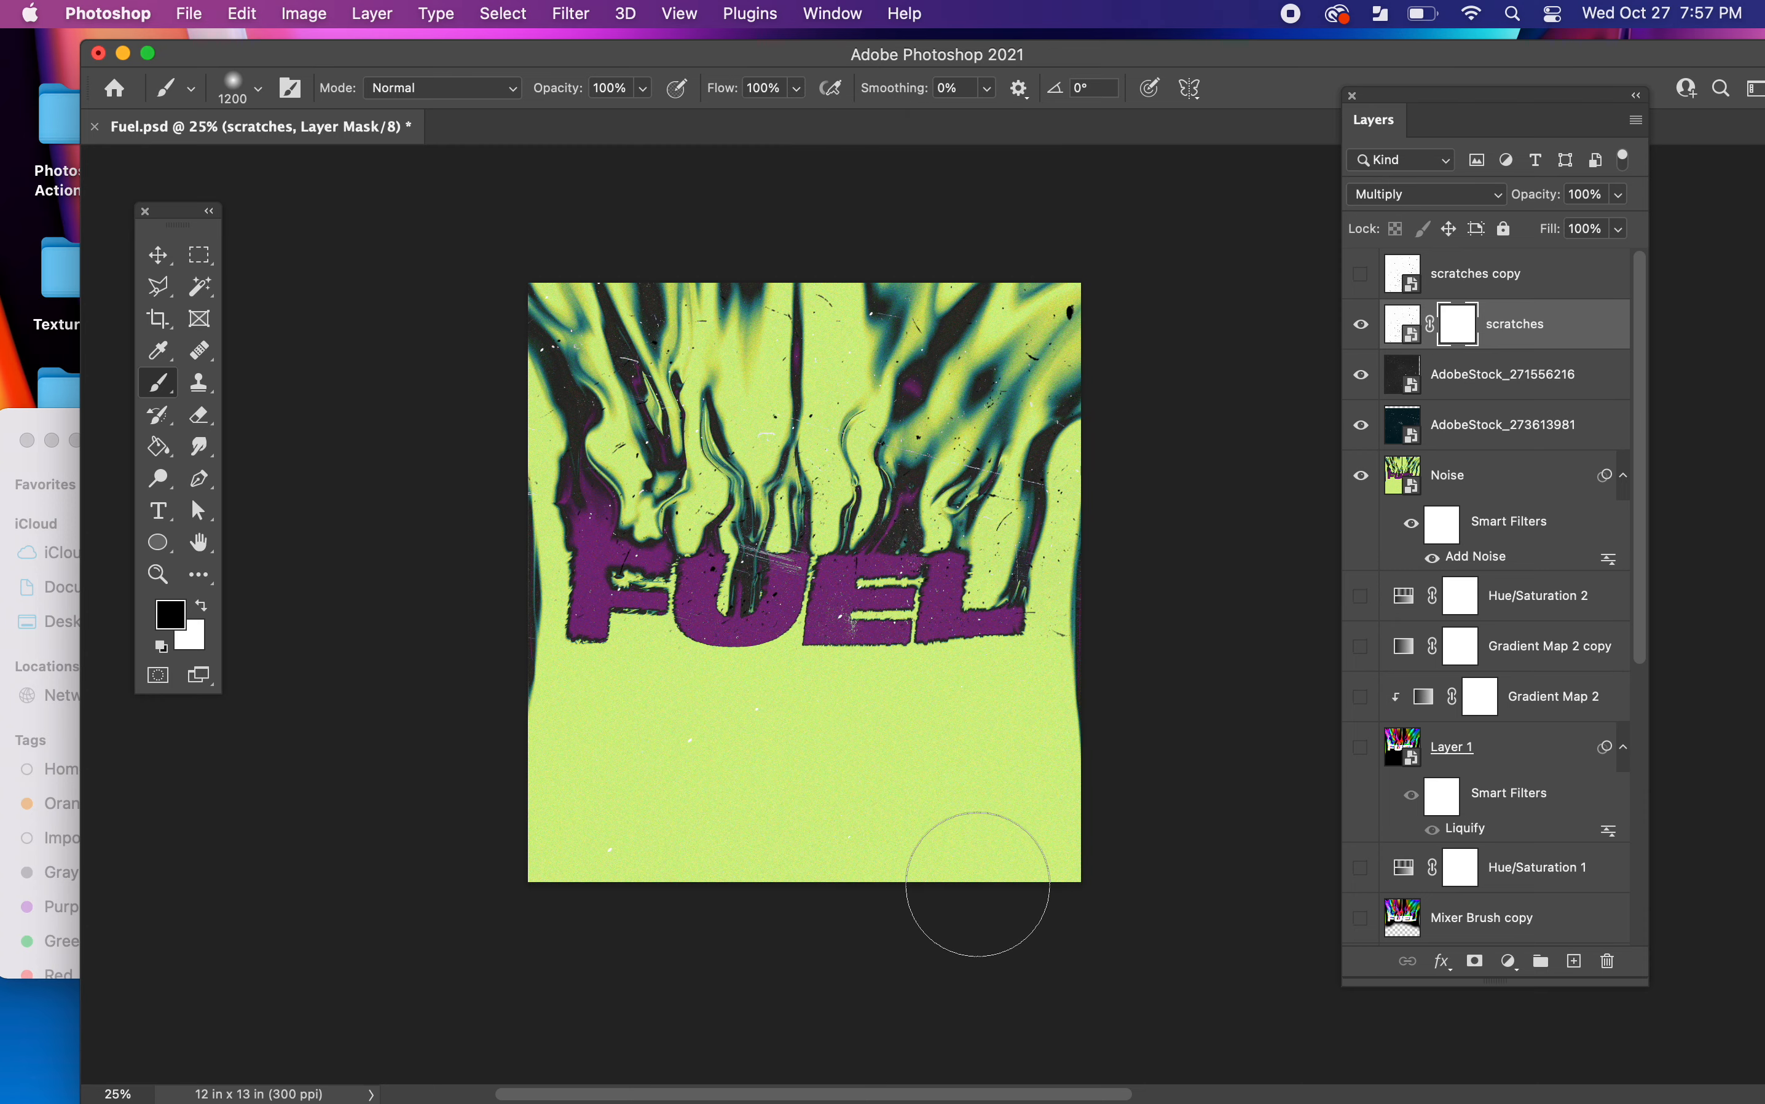
pyautogui.press('v')
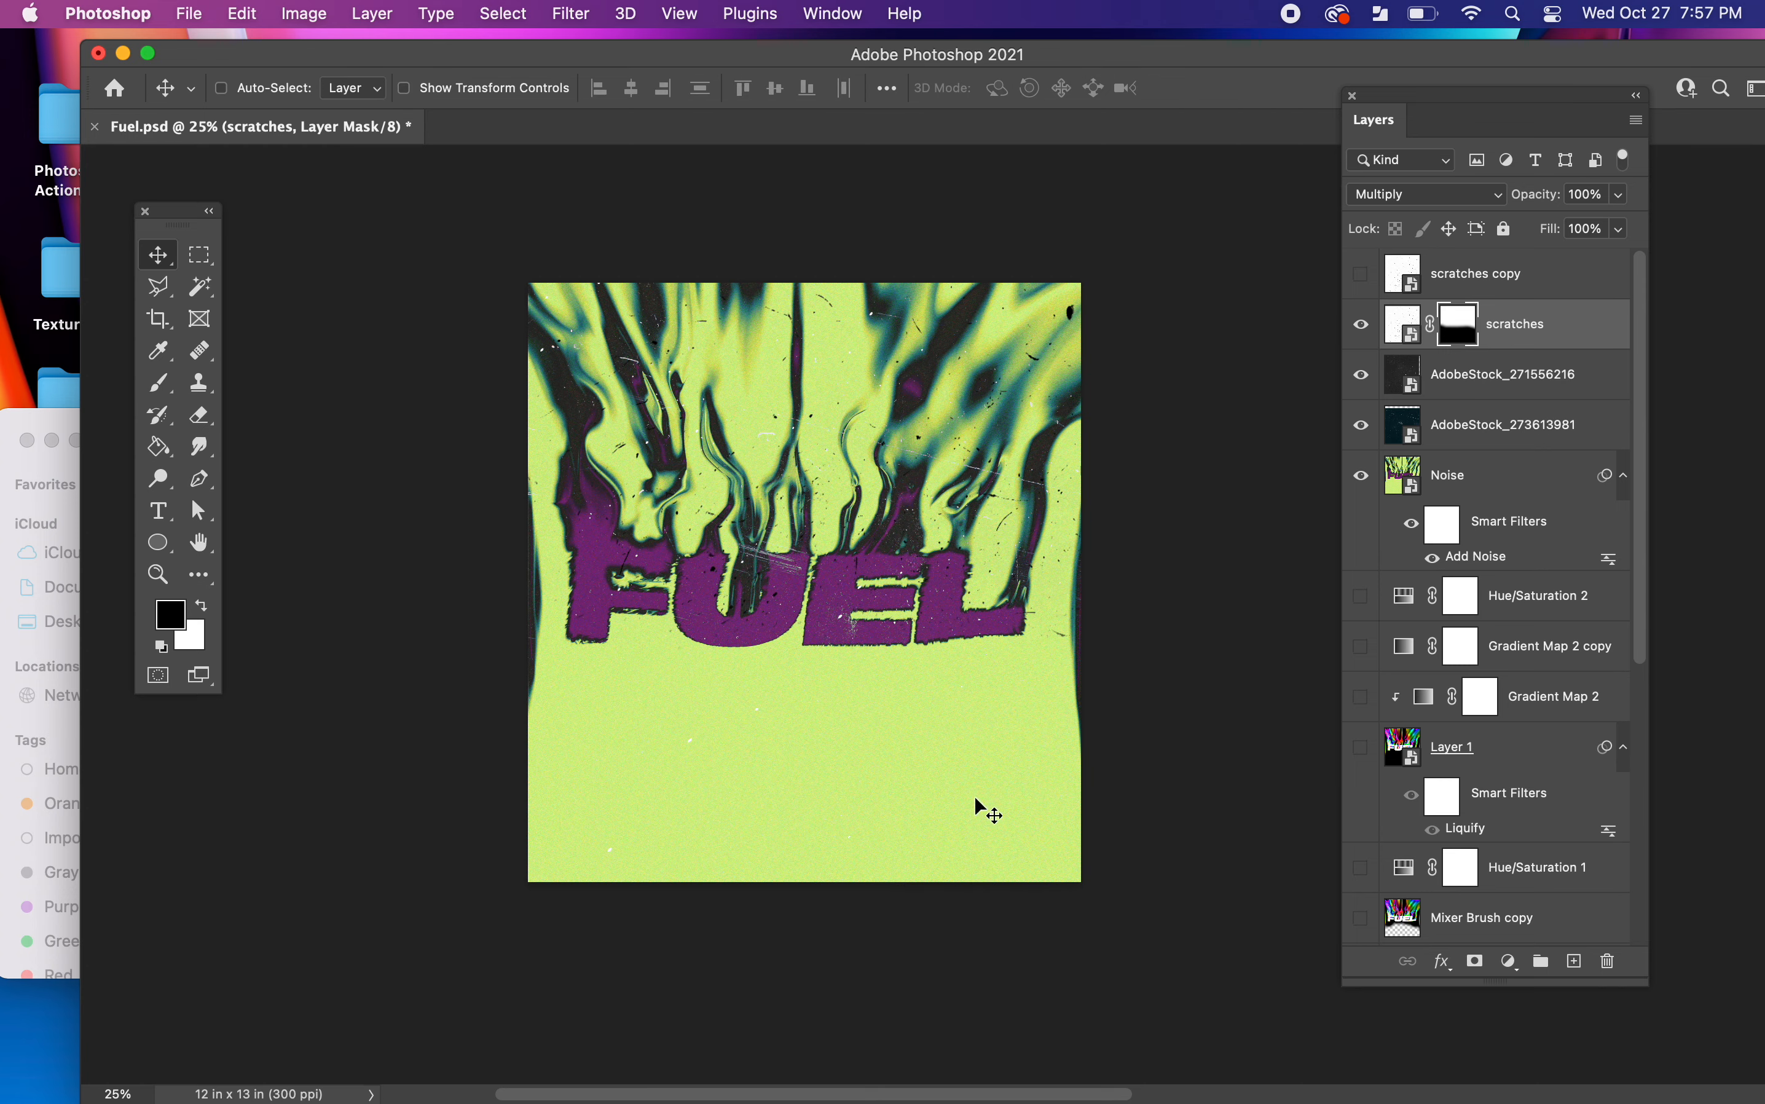
# - Show the scratches copy layer, add a layer mask to it, and paint out its upper part in black
pyautogui.click(1405, 284)
pyautogui.click(1363, 281)
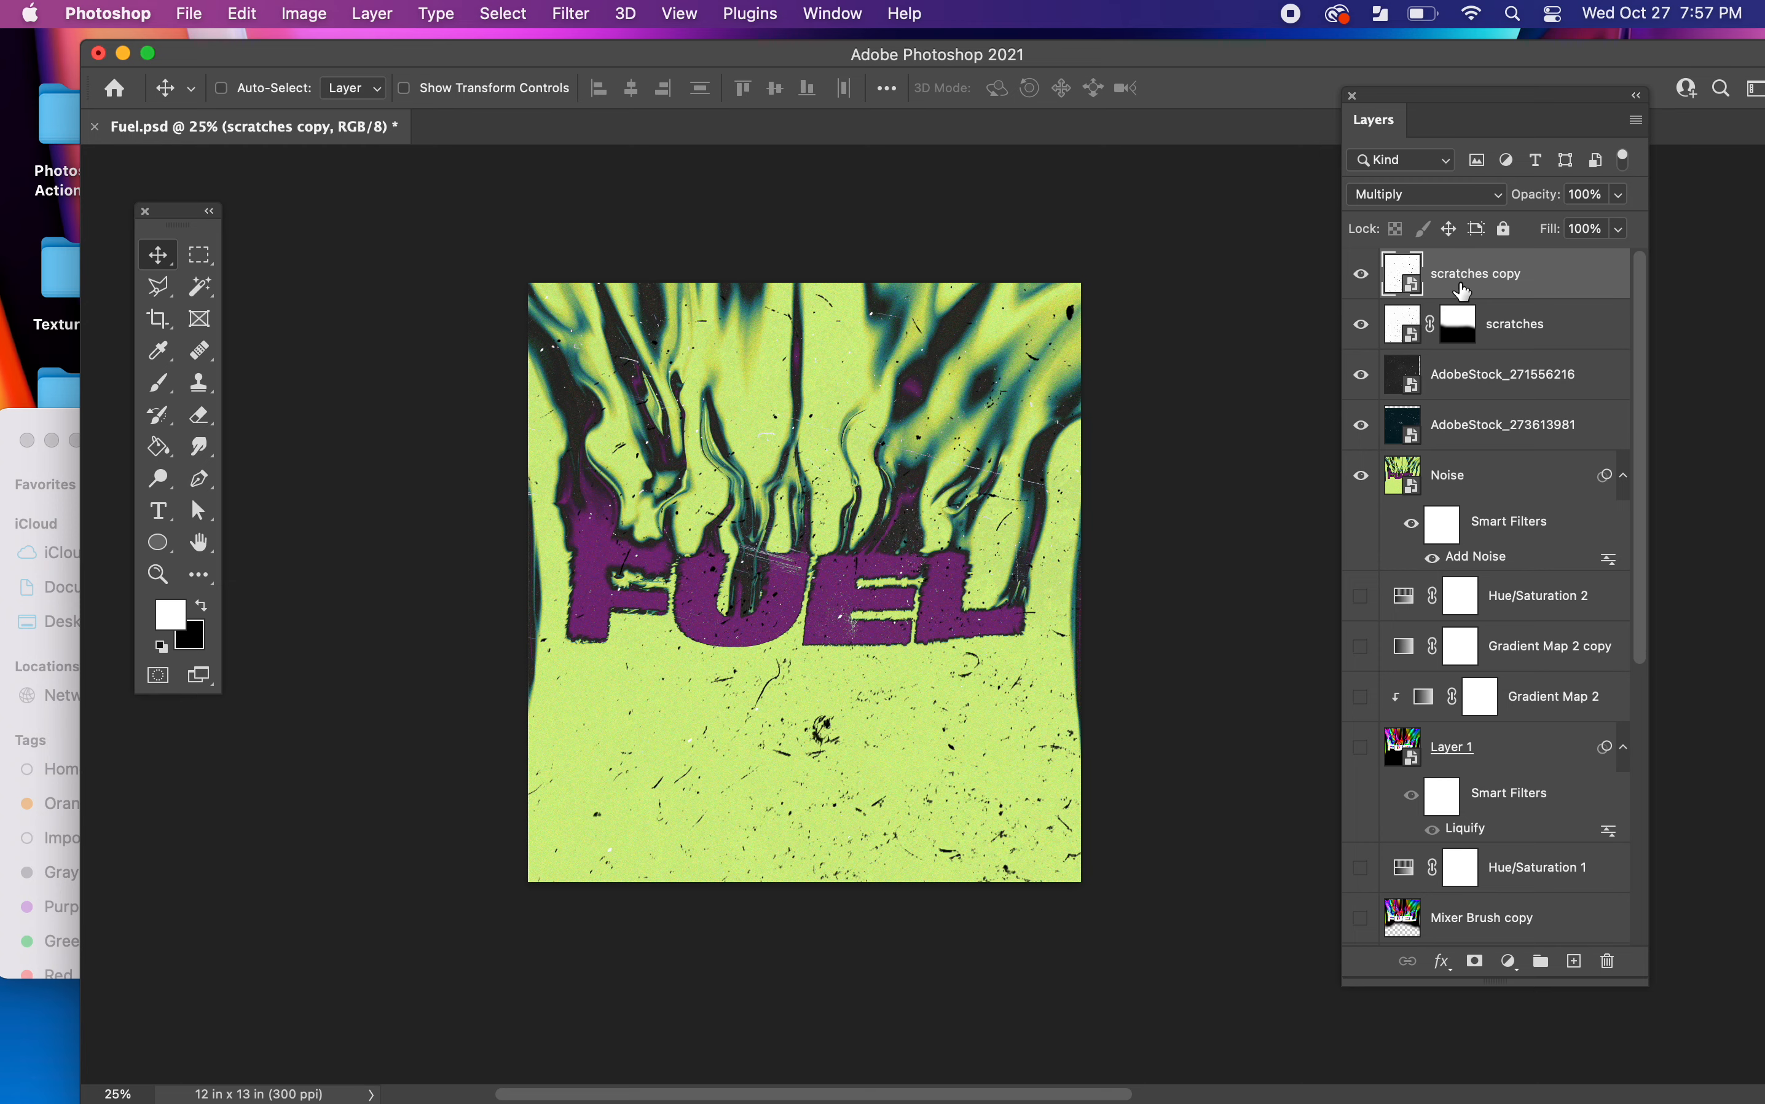
pyautogui.click(1476, 962)
pyautogui.press('b')
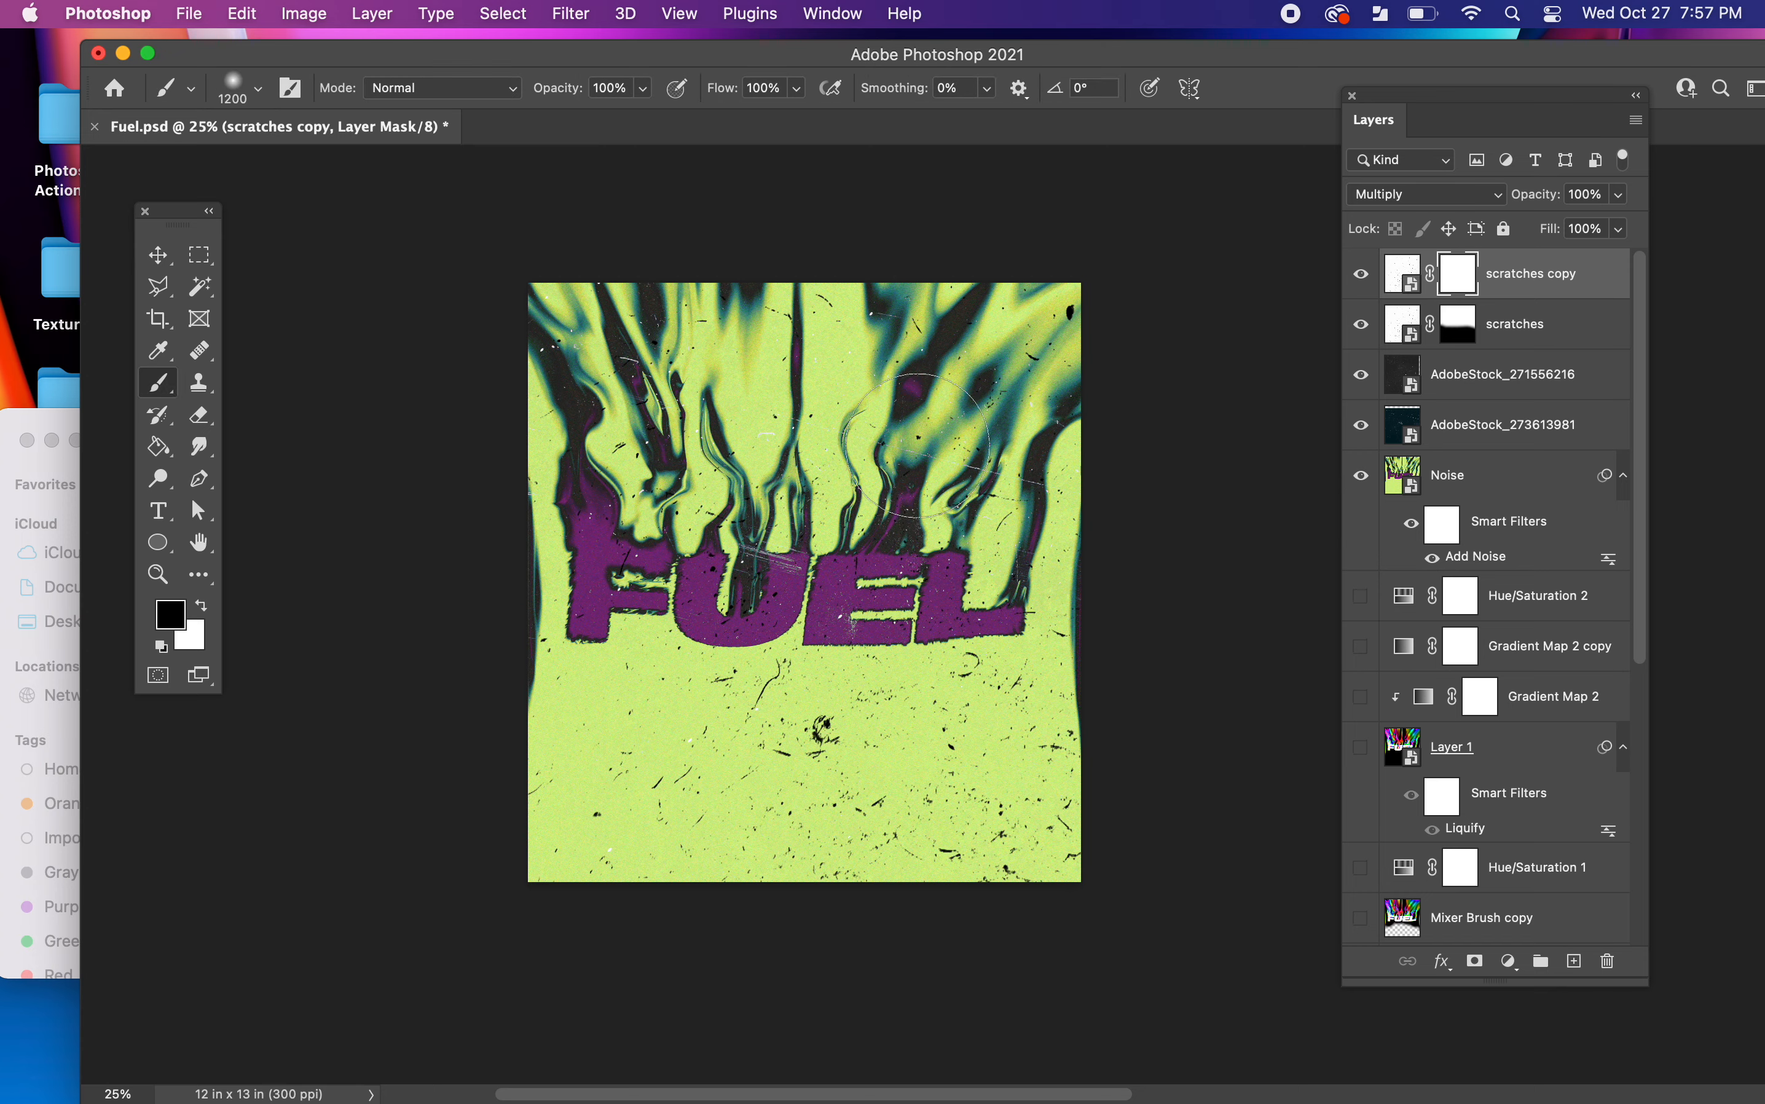
pyautogui.moveTo(699, 463)
pyautogui.mouseDown()
pyautogui.moveTo(1001, 489)
pyautogui.moveTo(816, 438)
pyautogui.moveTo(701, 384)
pyautogui.mouseUp()
pyautogui.click(159, 256)
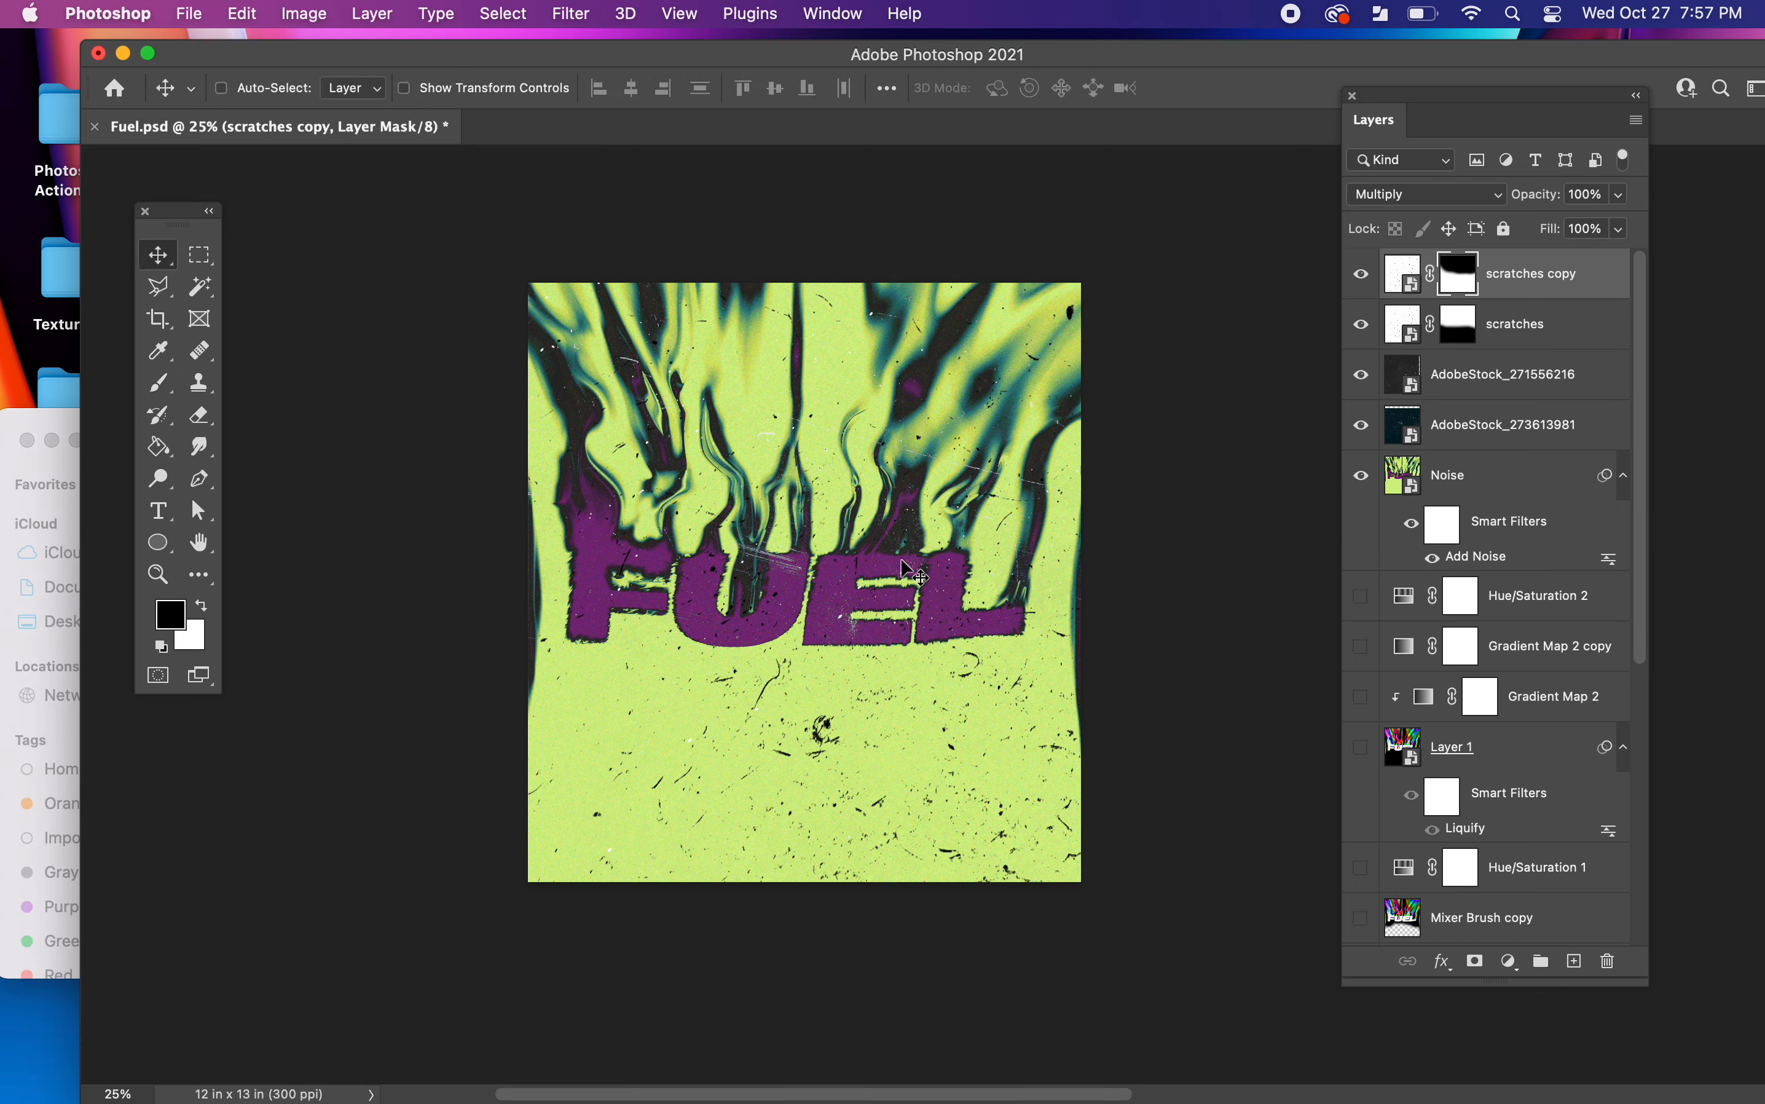
# - Add a Curves adjustment clipped to the scratches copy layer and pull its white point inward to fade the fine scratches
pyautogui.click(1408, 281)
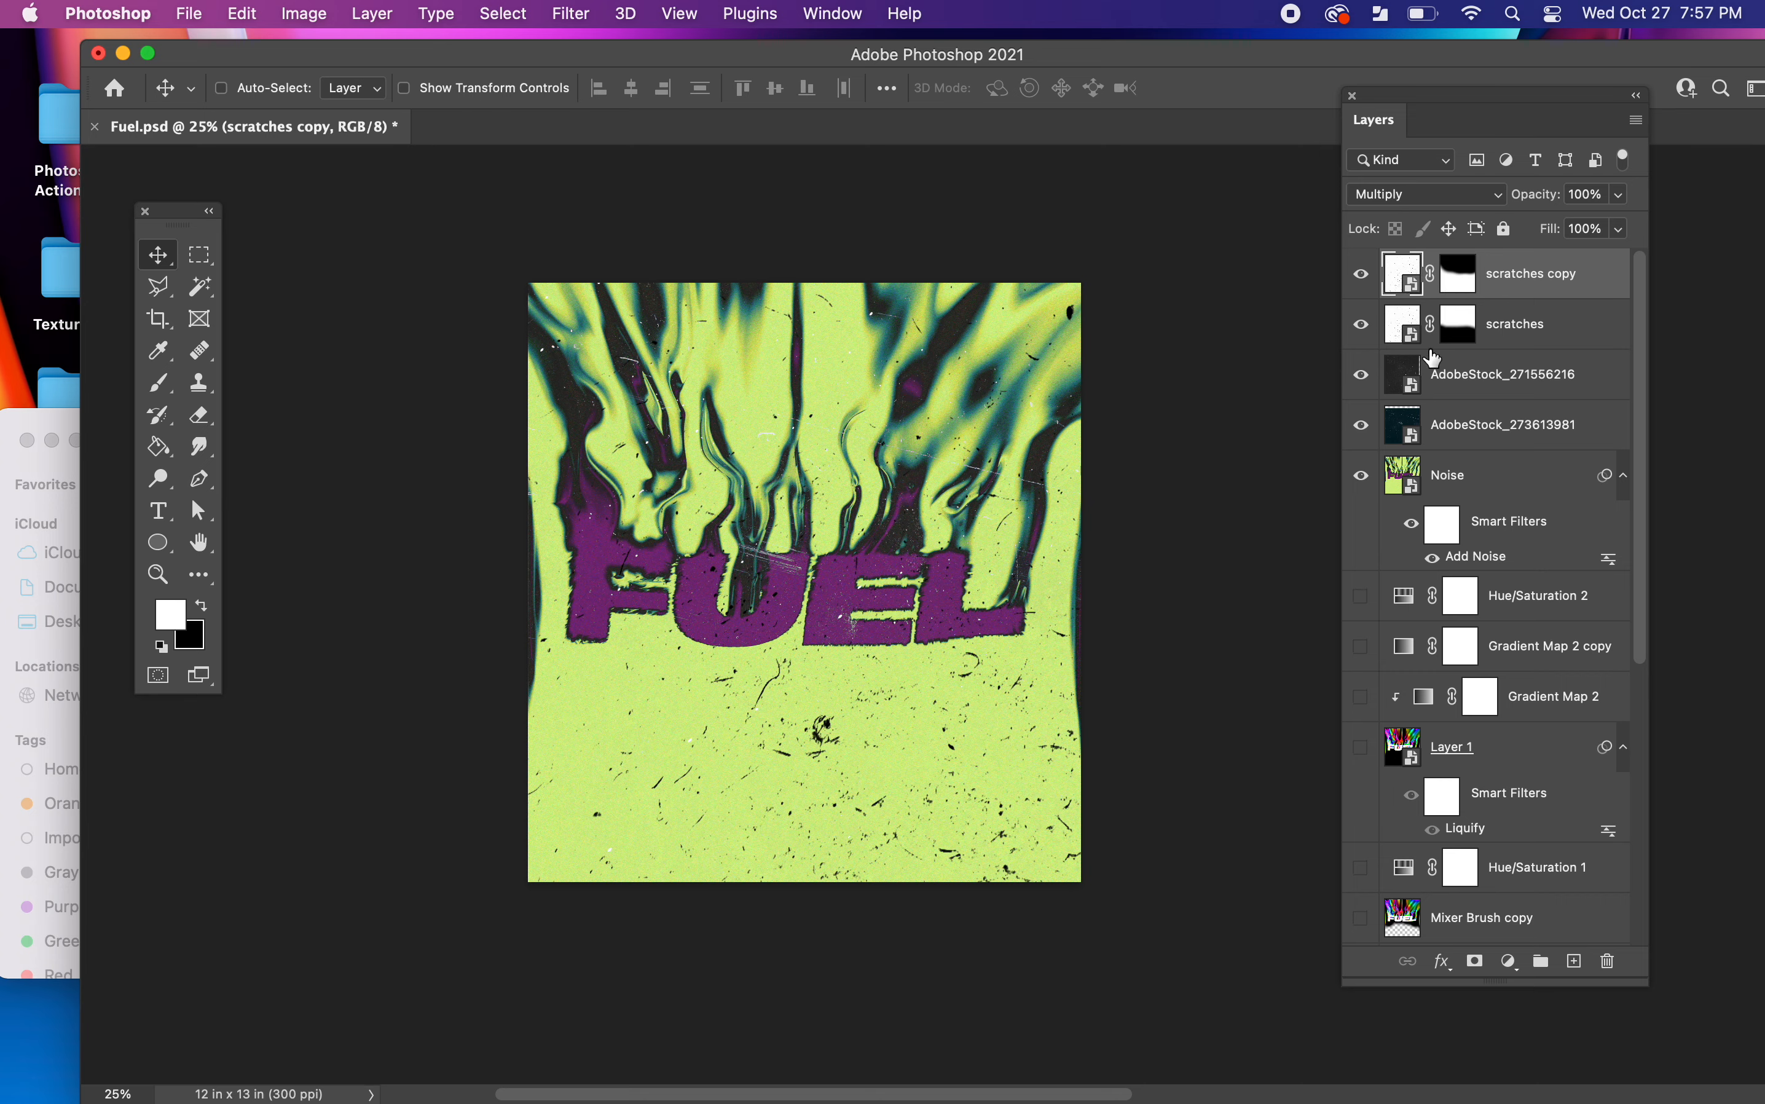
pyautogui.click(1509, 962)
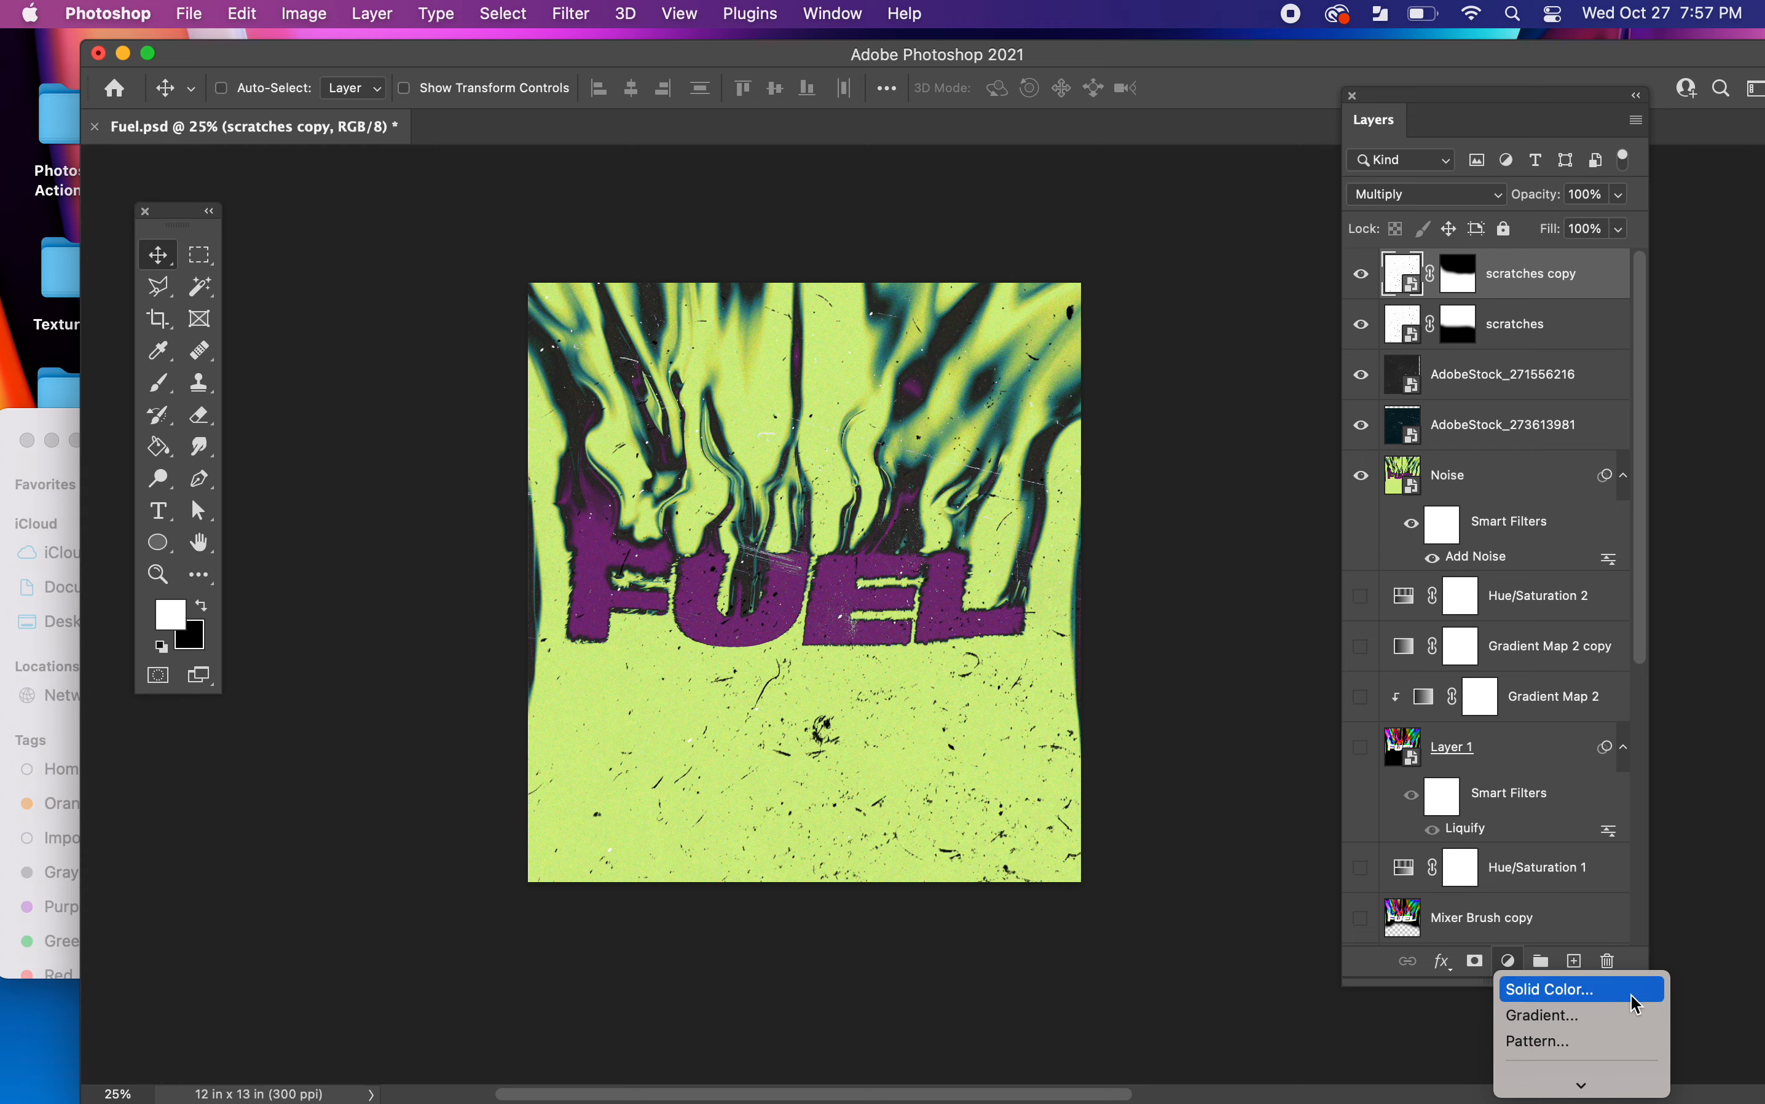
pyautogui.scroll(-5, 1634, 1003)
pyautogui.scroll(-1, 1608, 999)
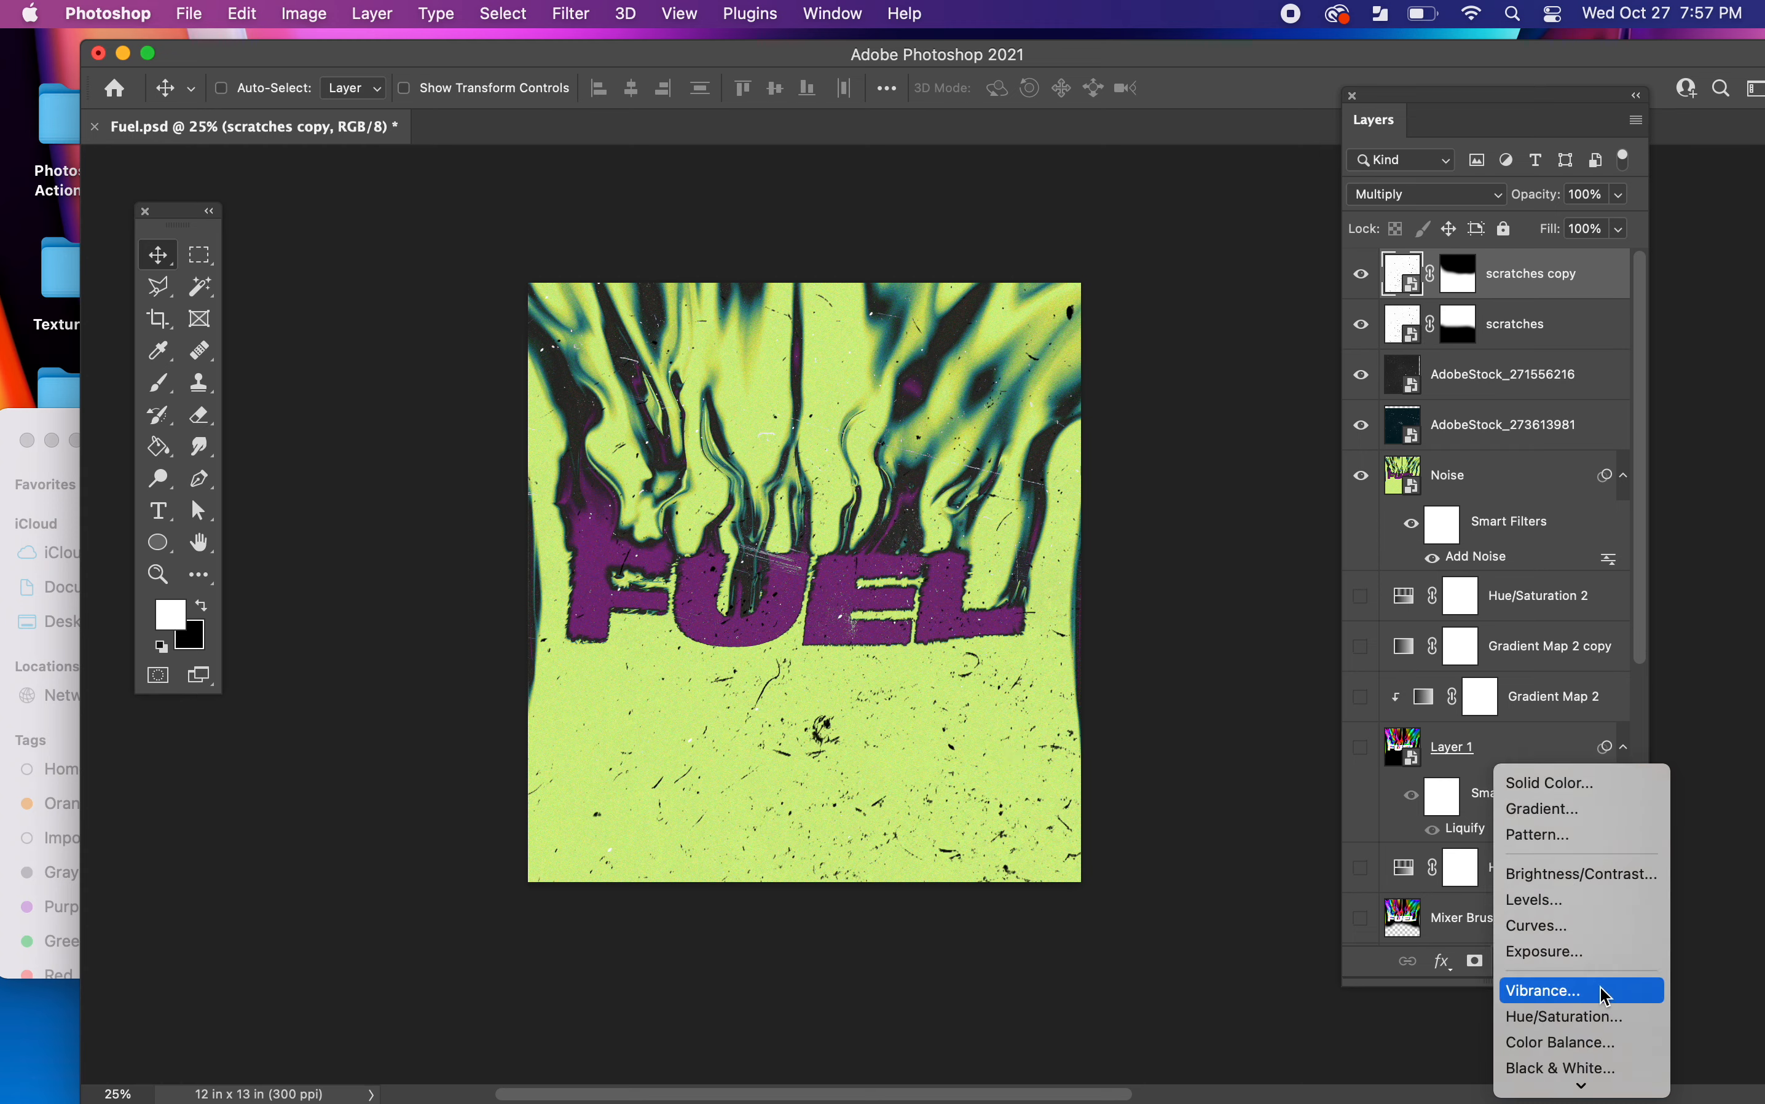
pyautogui.click(1579, 940)
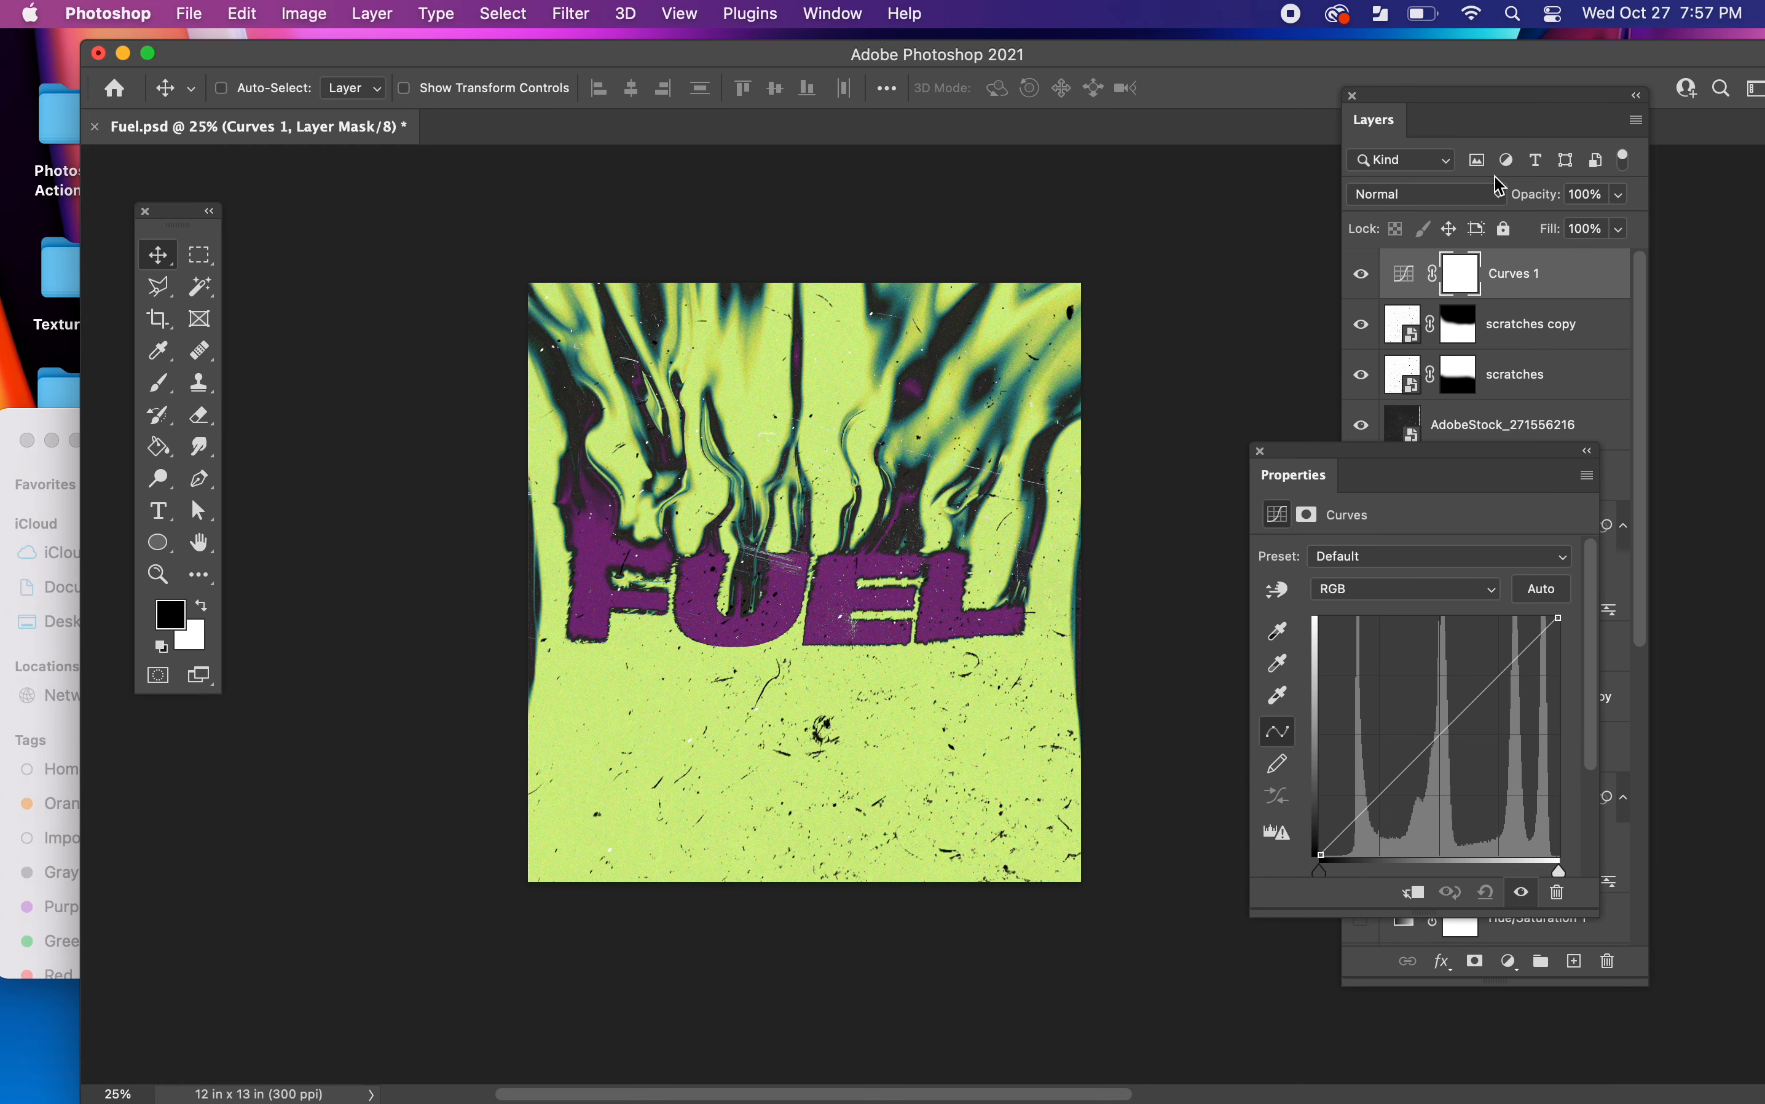
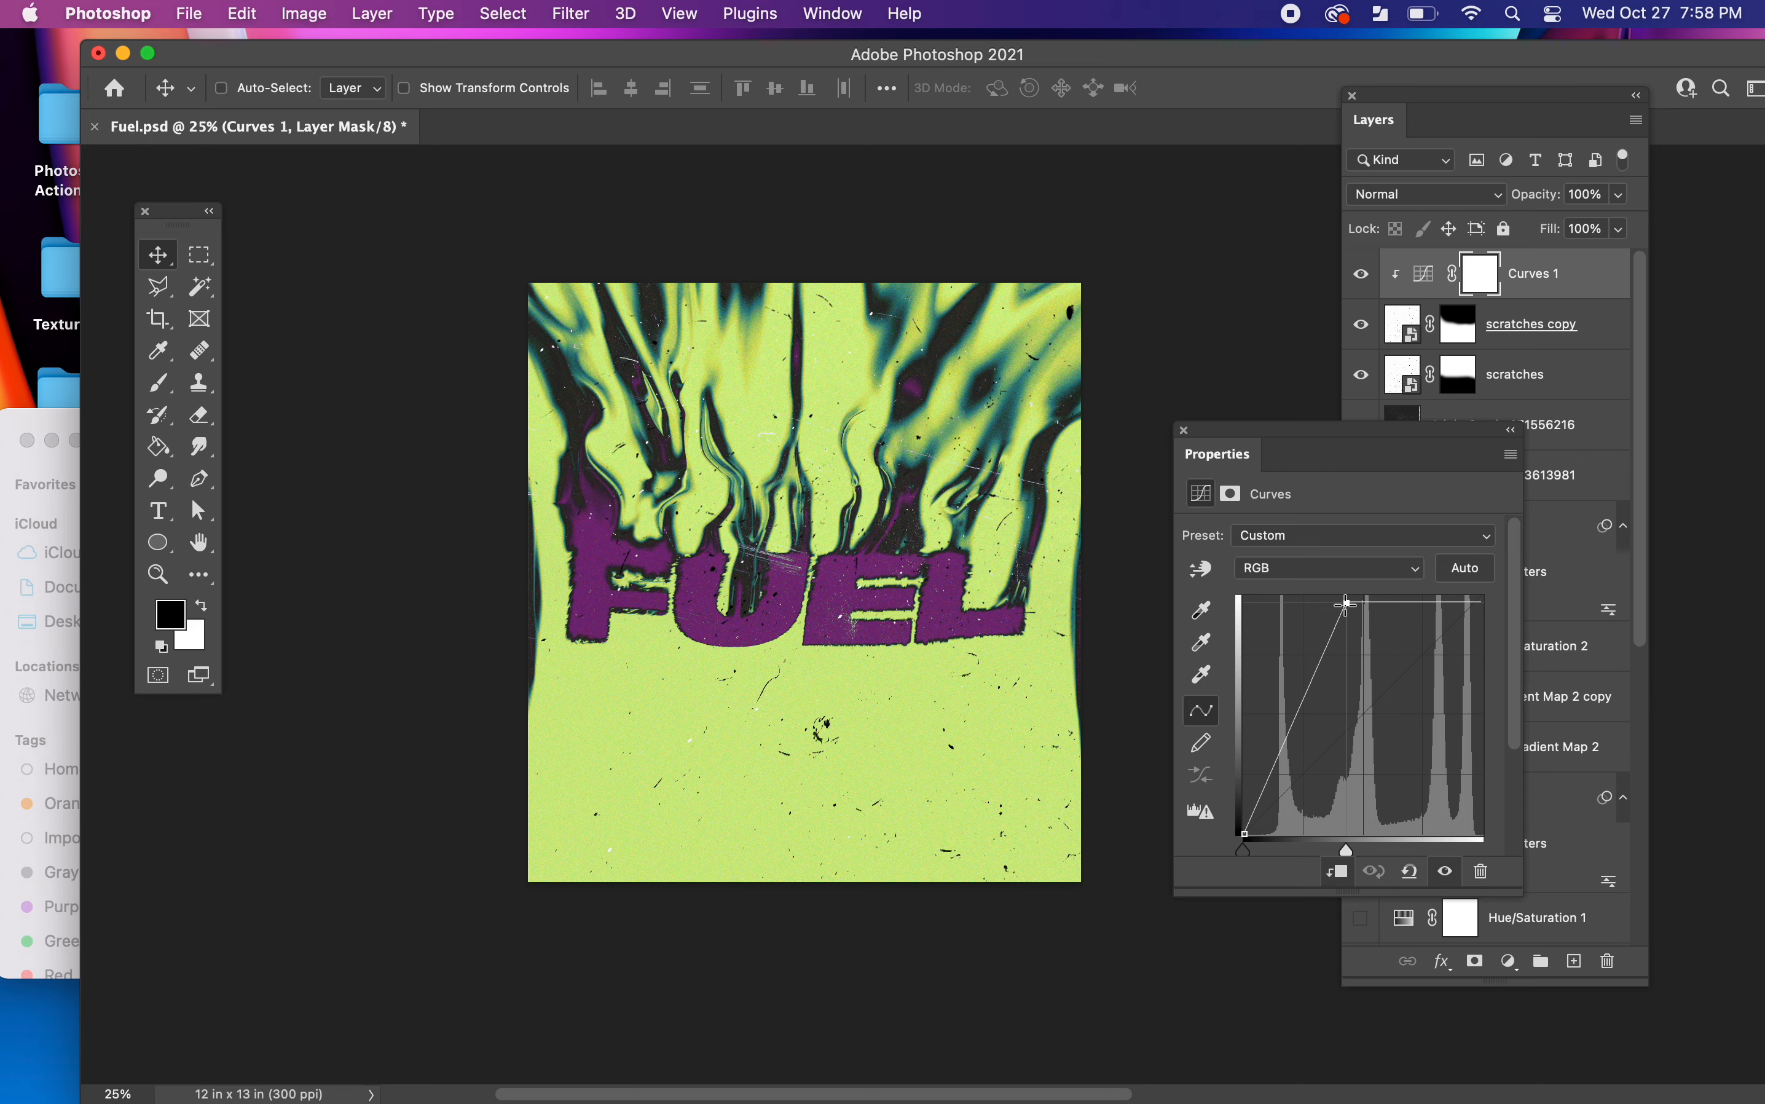
pyautogui.click(1185, 430)
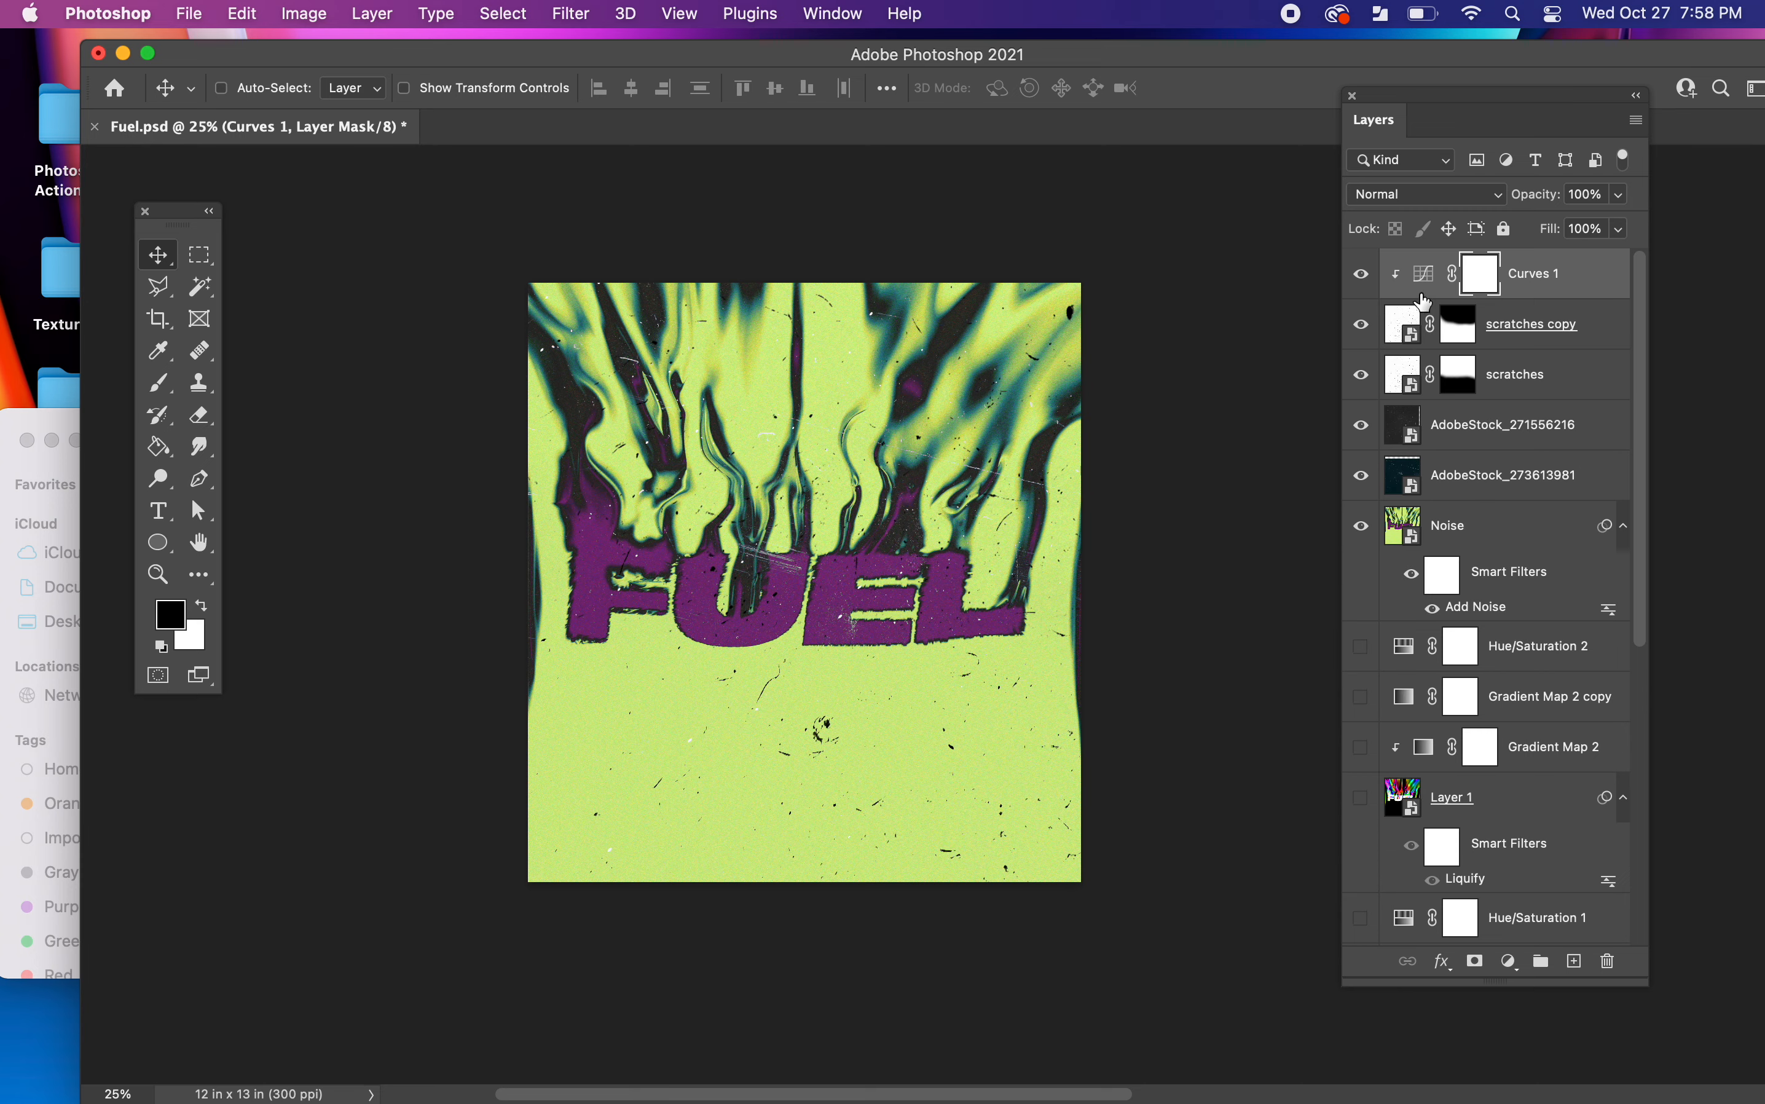
# - Compare the artwork with and without the Curves 1 adjustment
pyautogui.click(1361, 275)
pyautogui.click(1361, 277)
pyautogui.click(1361, 277)
pyautogui.click(1361, 277)
pyautogui.click(1361, 279)
pyautogui.click(1361, 278)
# - On the scratches copy mask, paint out the large dark mark below the FUEL lettering with a black brush of size 600
pyautogui.click(1463, 338)
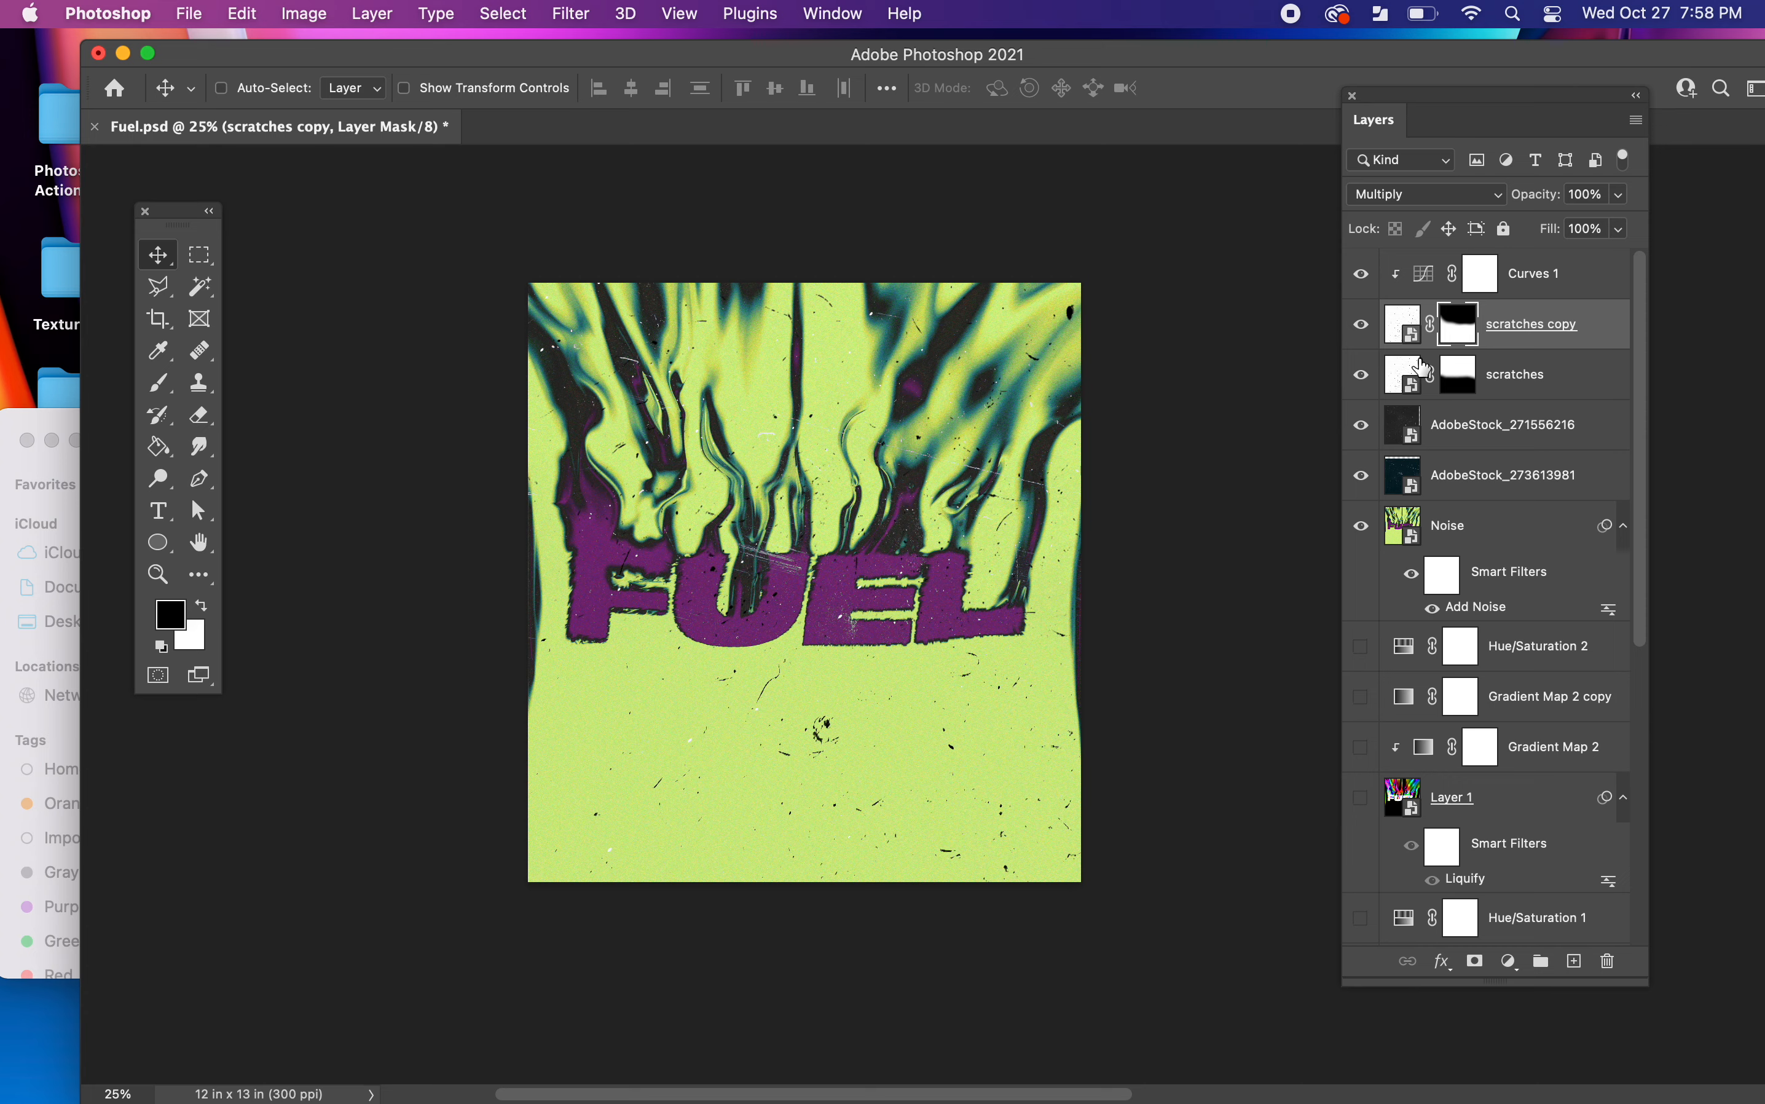
pyautogui.press('b')
pyautogui.press('[')
pyautogui.press('[')
pyautogui.press('[')
pyautogui.press('[')
pyautogui.press('[')
pyautogui.press('[')
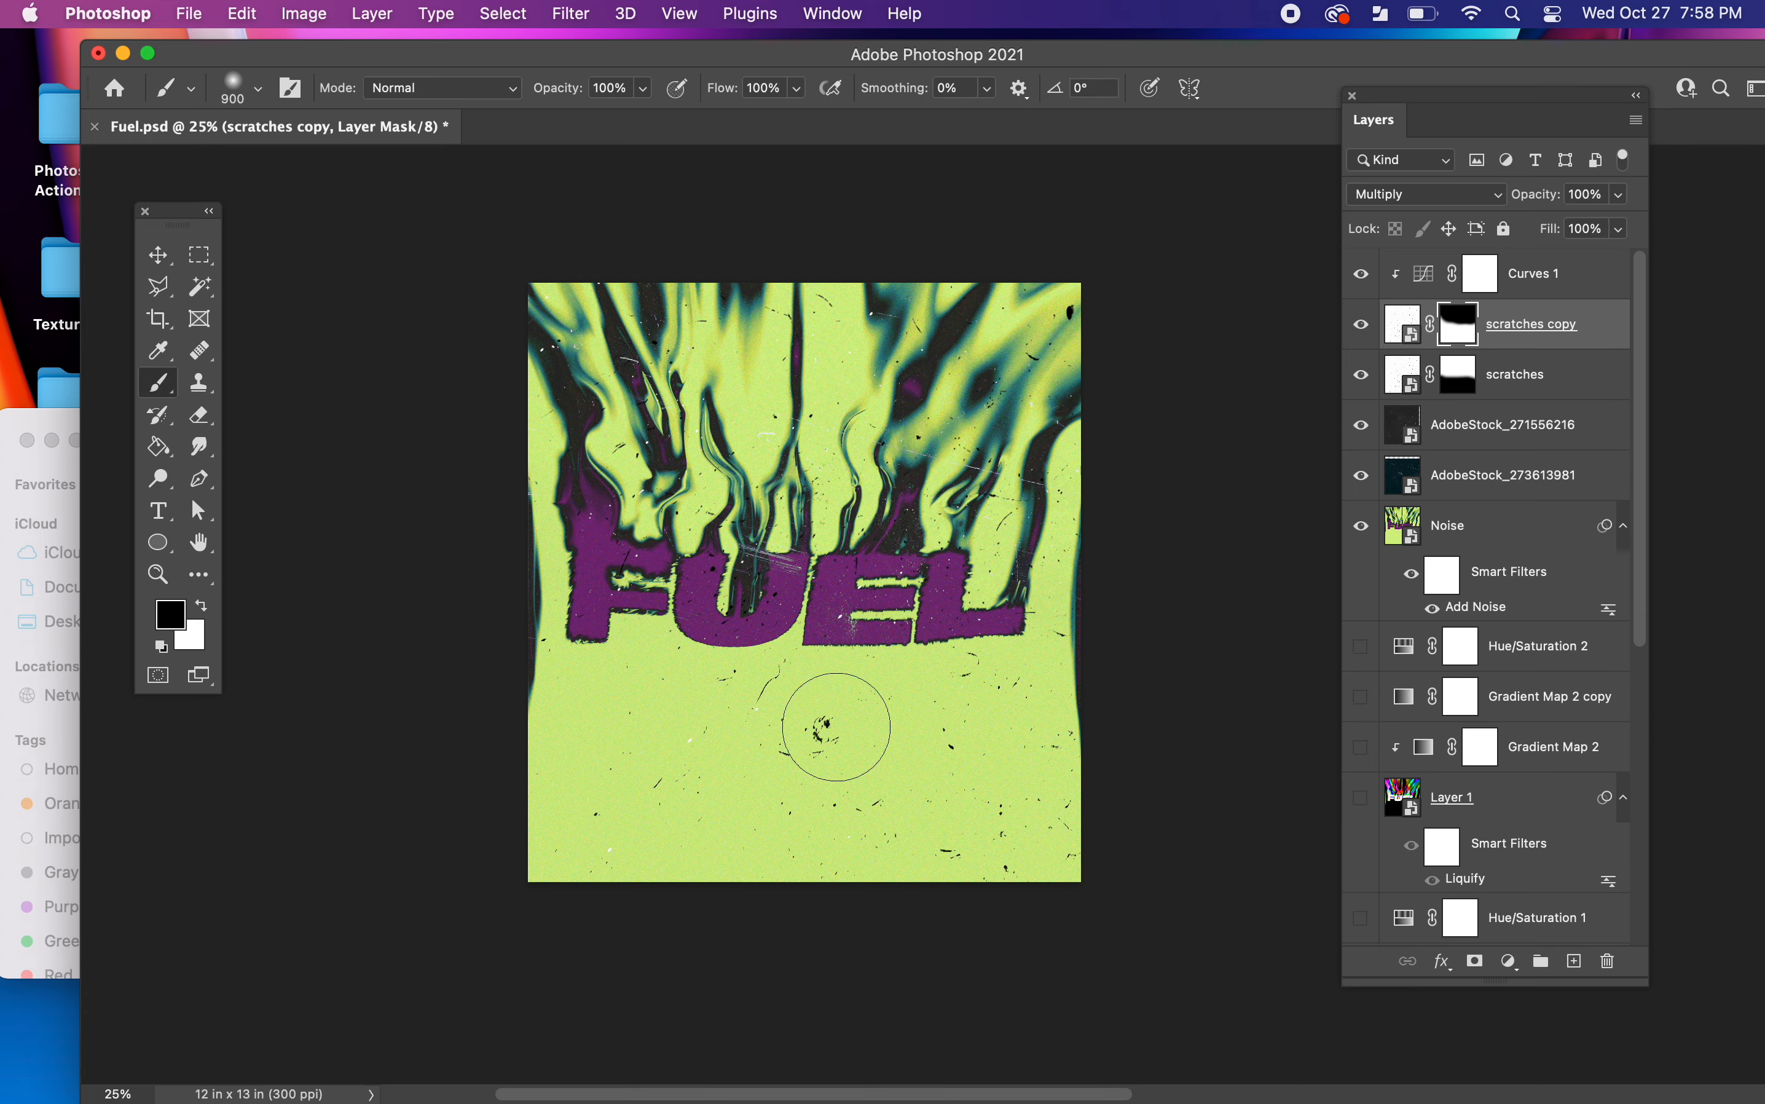
pyautogui.click(827, 725)
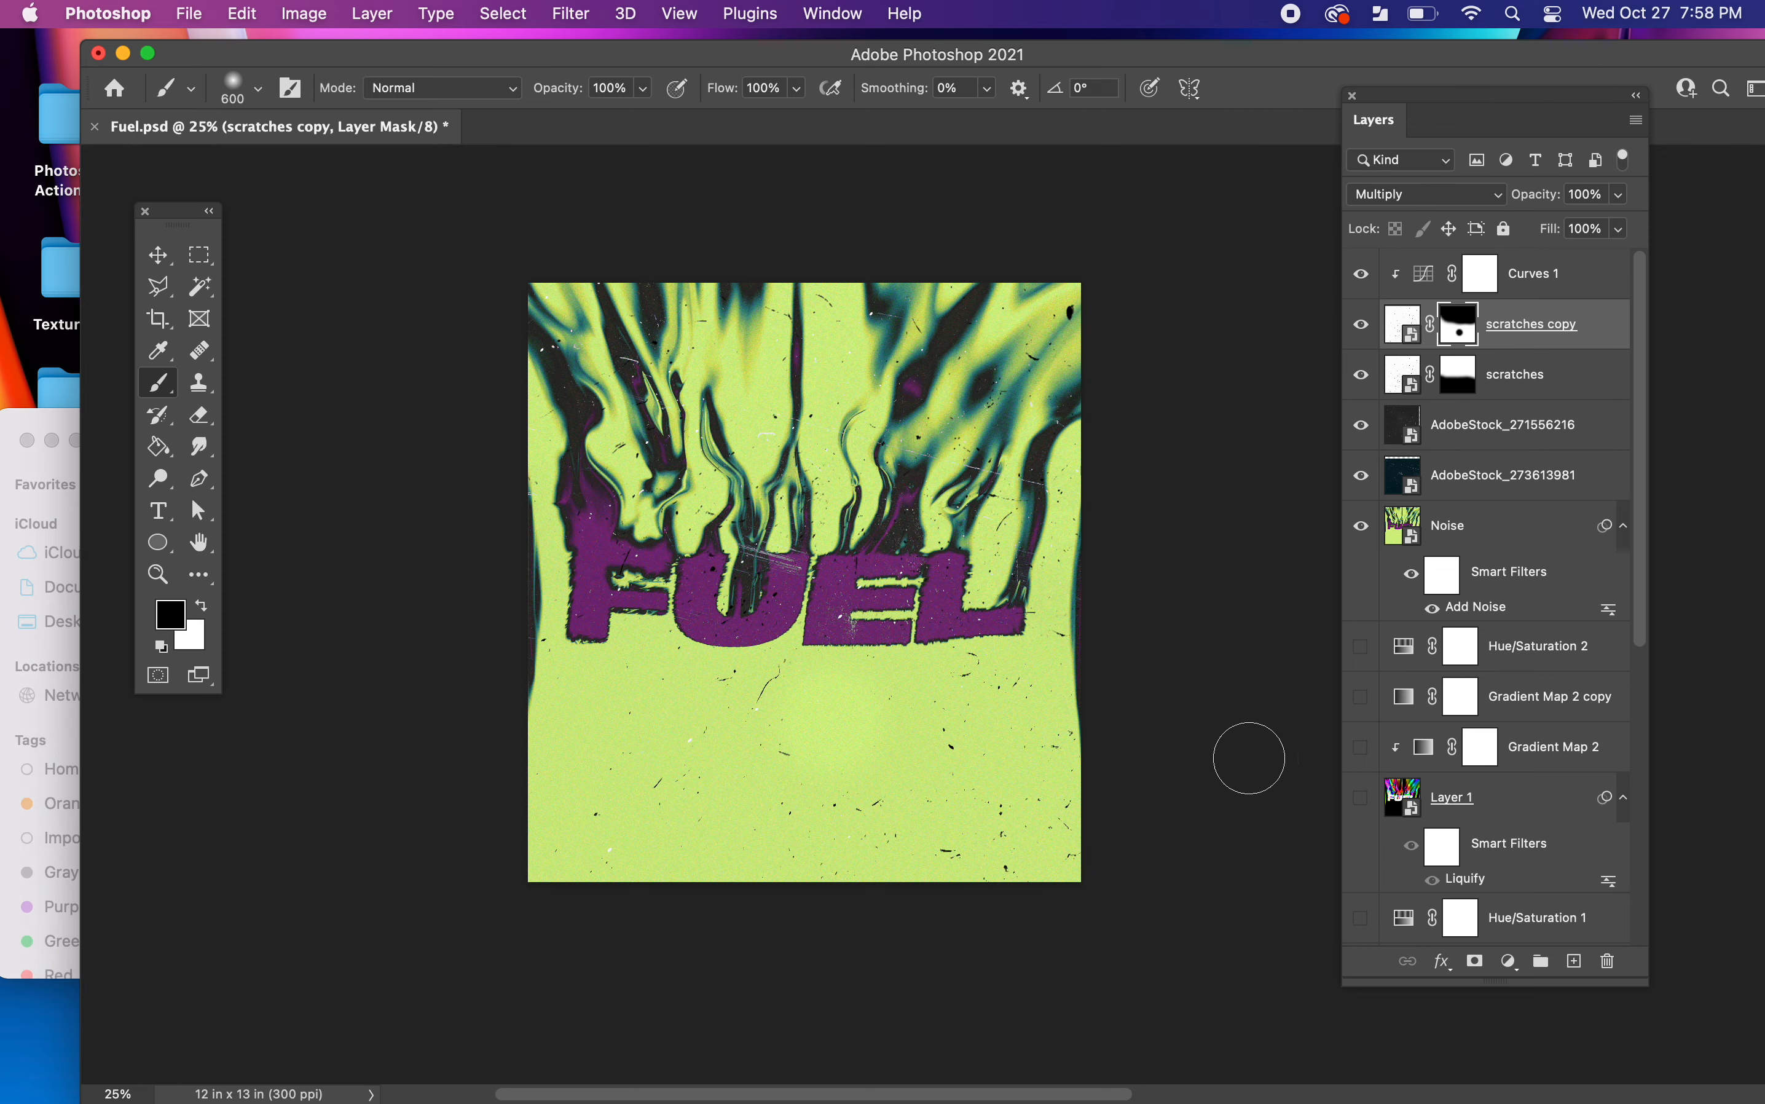
pyautogui.click(159, 255)
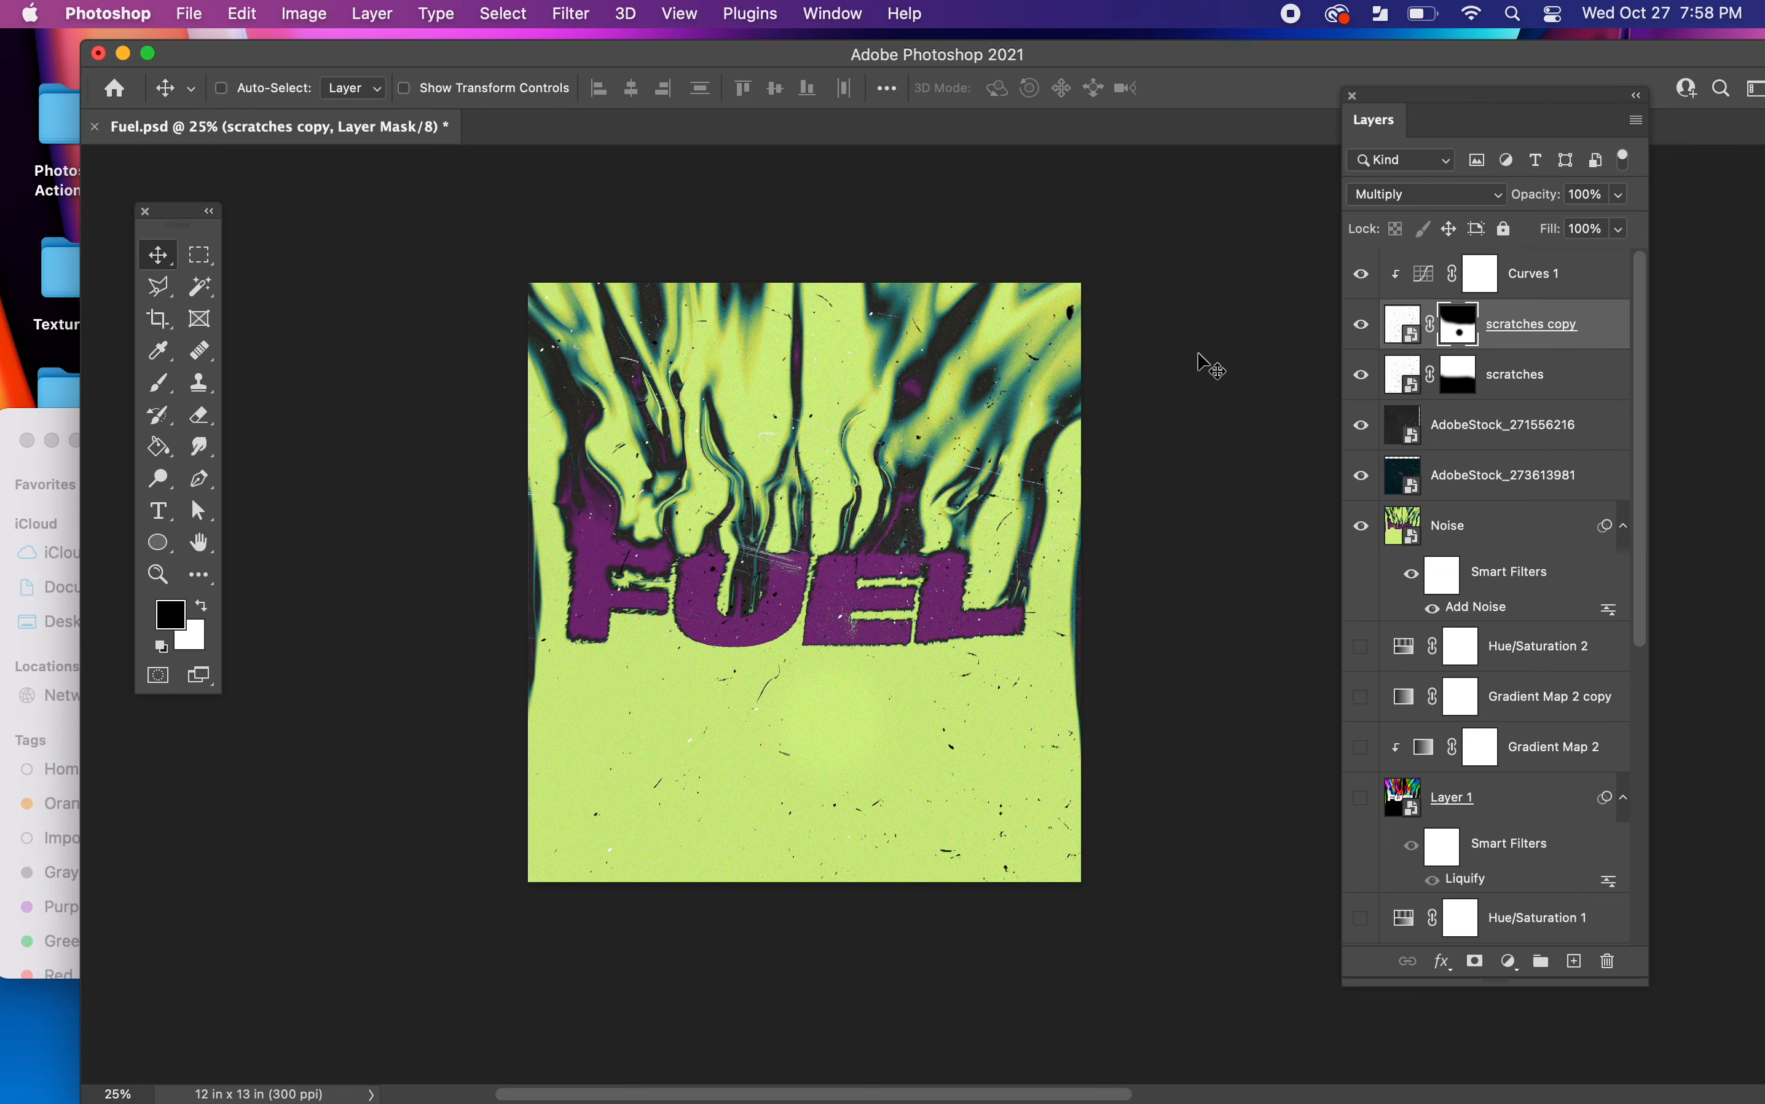
# - Place Watercolor Paper02.jpeg from the txtures folder as the top layer, rotated -90° and enlarged to cover the canvas
pyautogui.click(1423, 286)
pyautogui.click(77, 666)
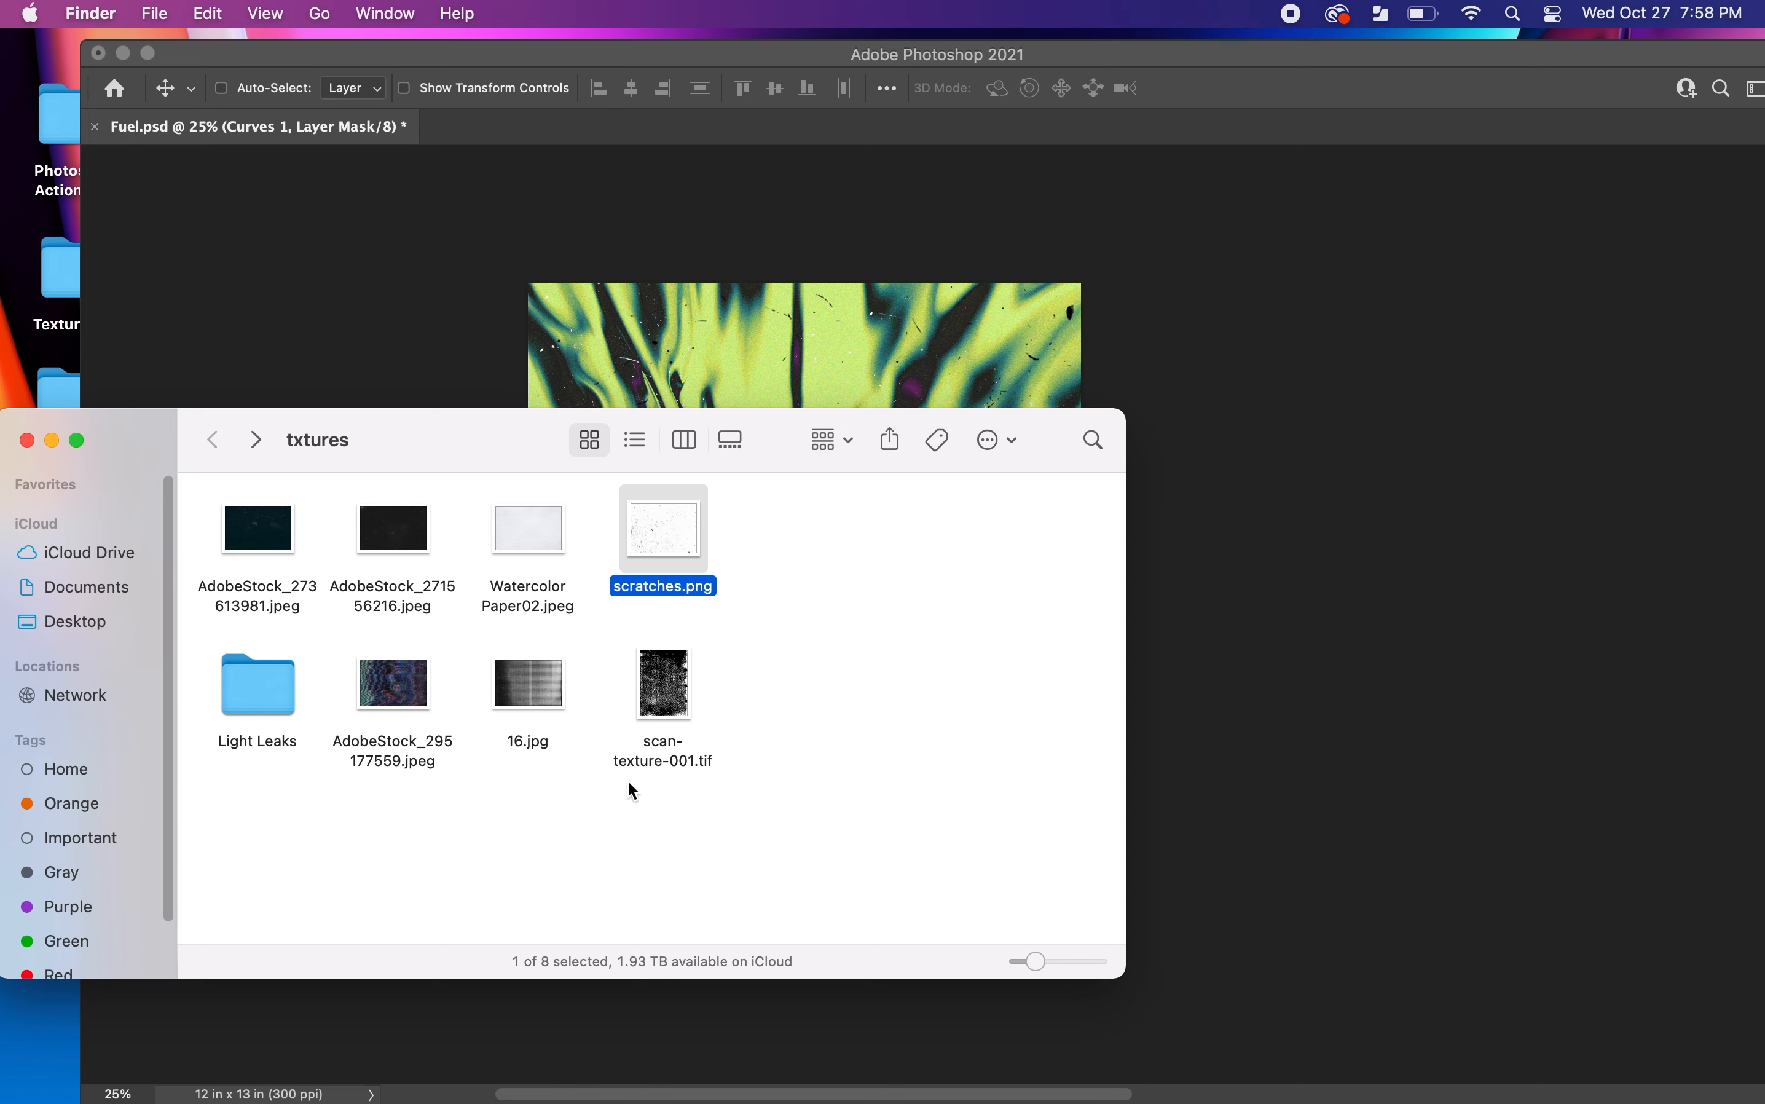
pyautogui.click(540, 692)
pyautogui.moveTo(541, 558); pyautogui.dragTo(819, 337)
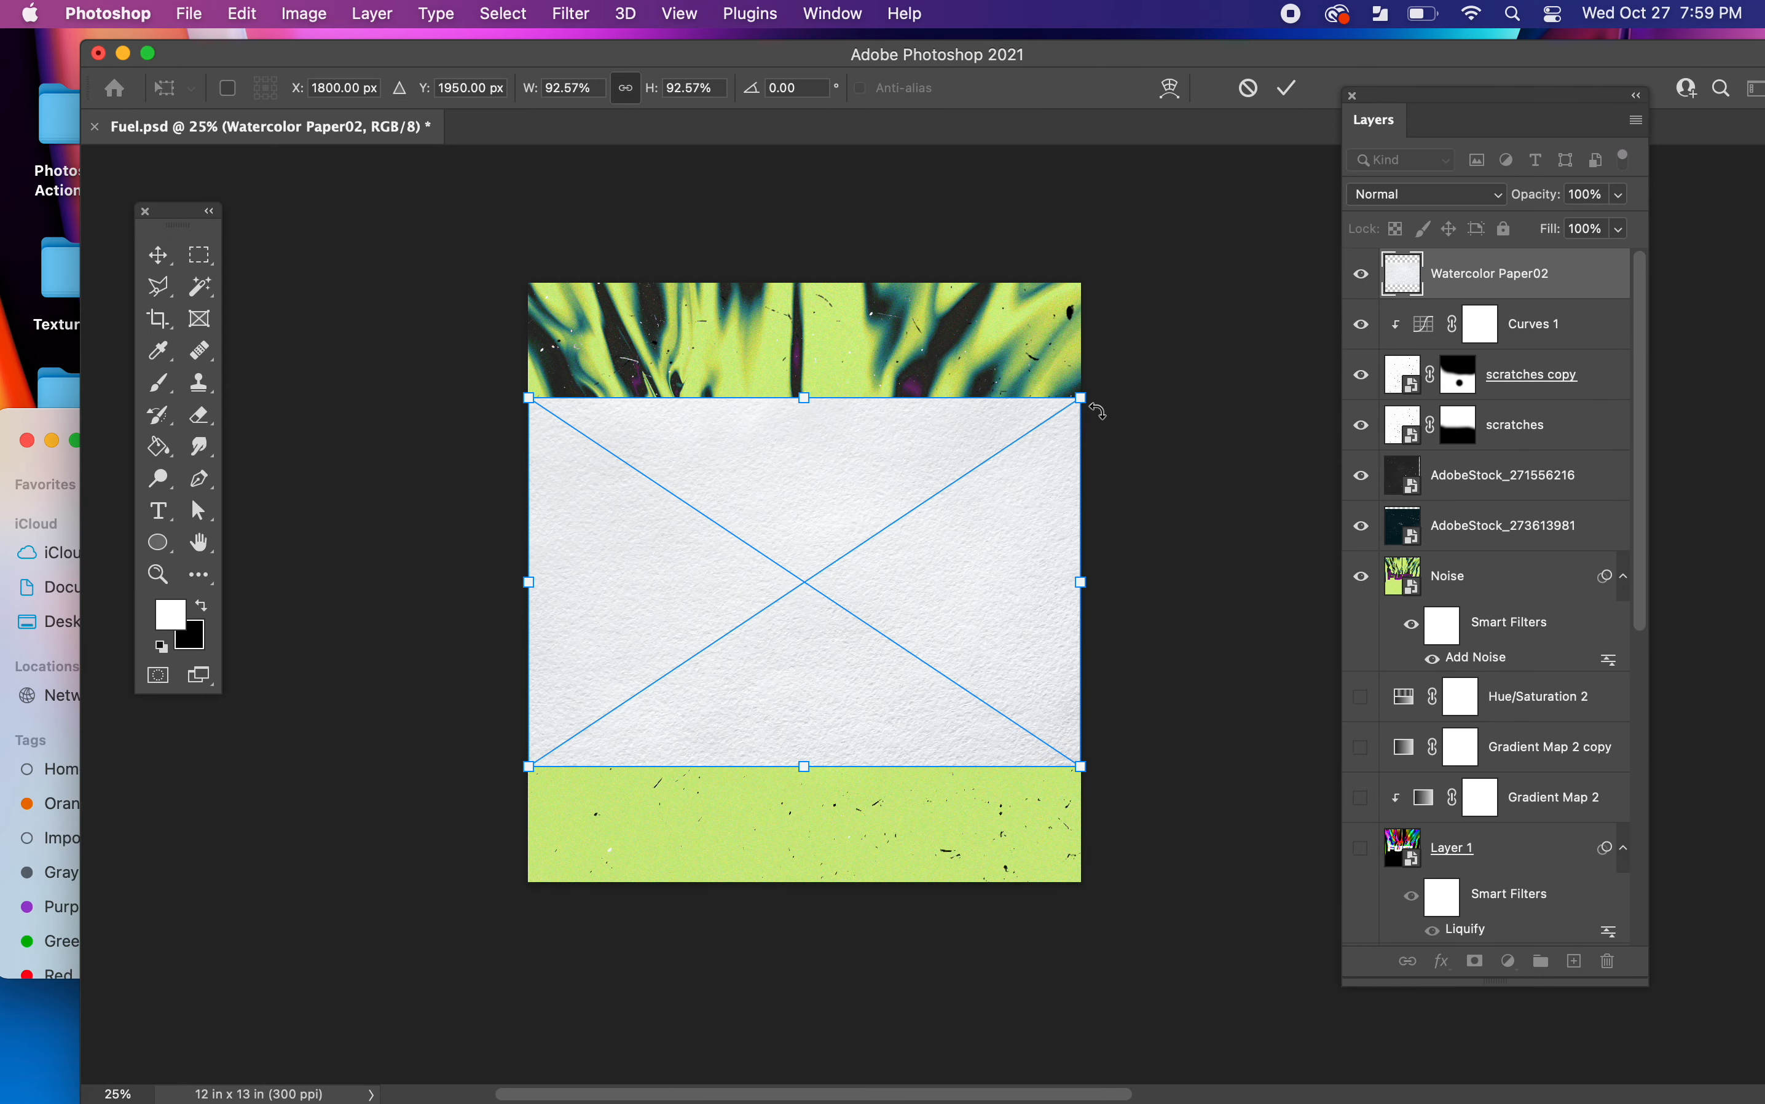
pyautogui.moveTo(1095, 394); pyautogui.dragTo(661, 287)
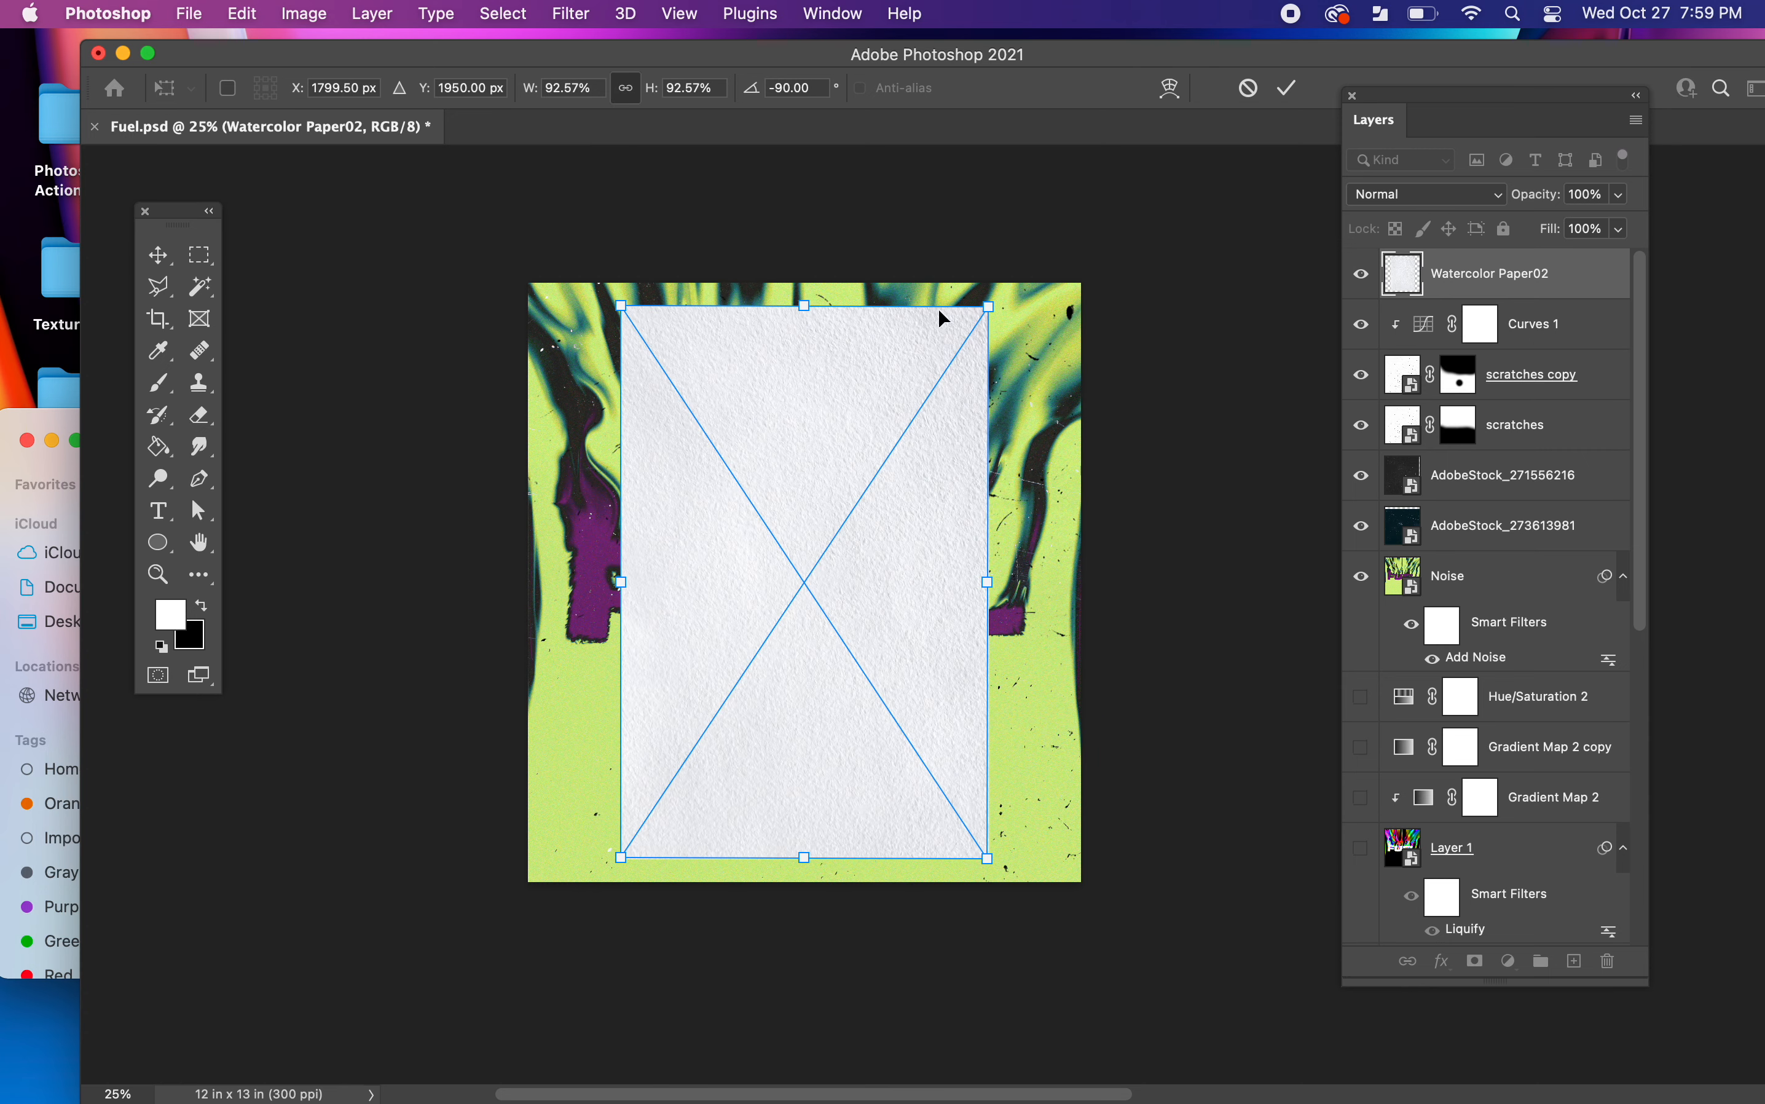
pyautogui.moveTo(990, 310); pyautogui.dragTo(1134, 209)
pyautogui.press('Return')
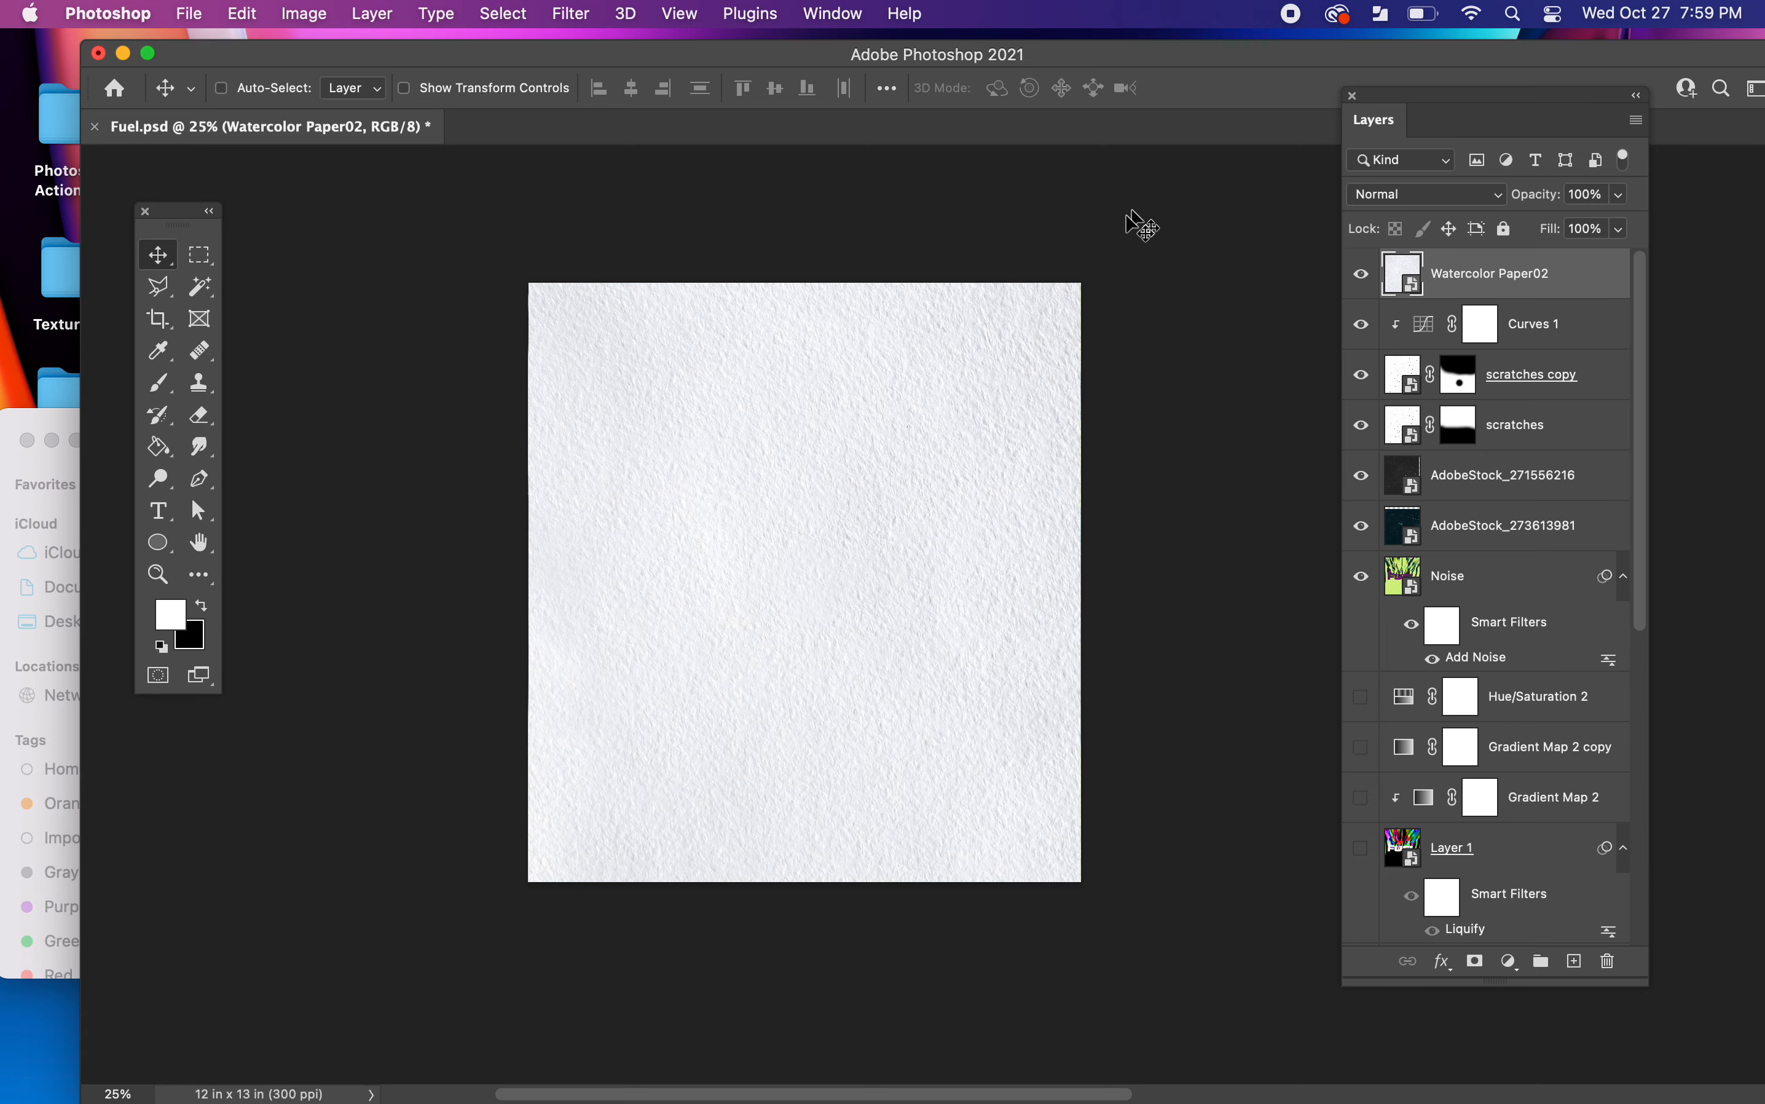
# - Try the Multiply blend mode on the Watercolor Paper02 layer and inspect the paper grain up close
pyautogui.click(1463, 194)
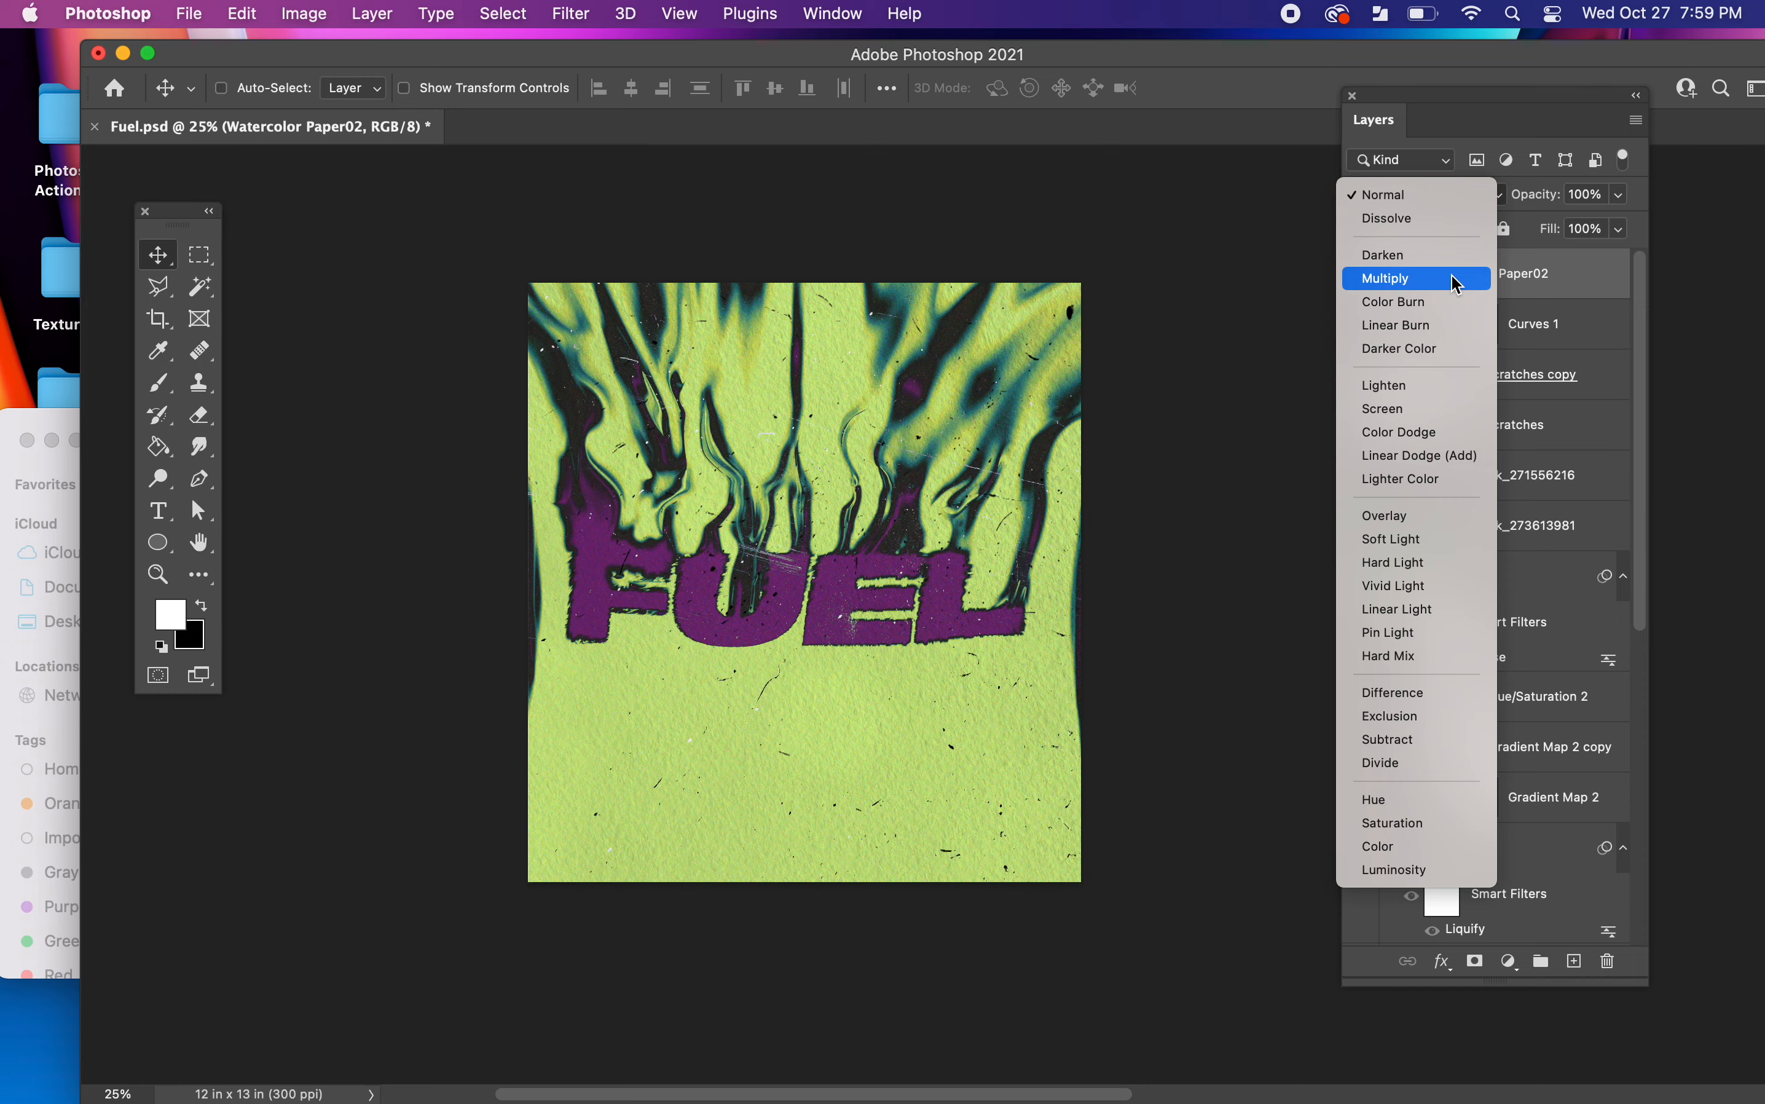
pyautogui.click(1420, 278)
pyautogui.press('super+equal')
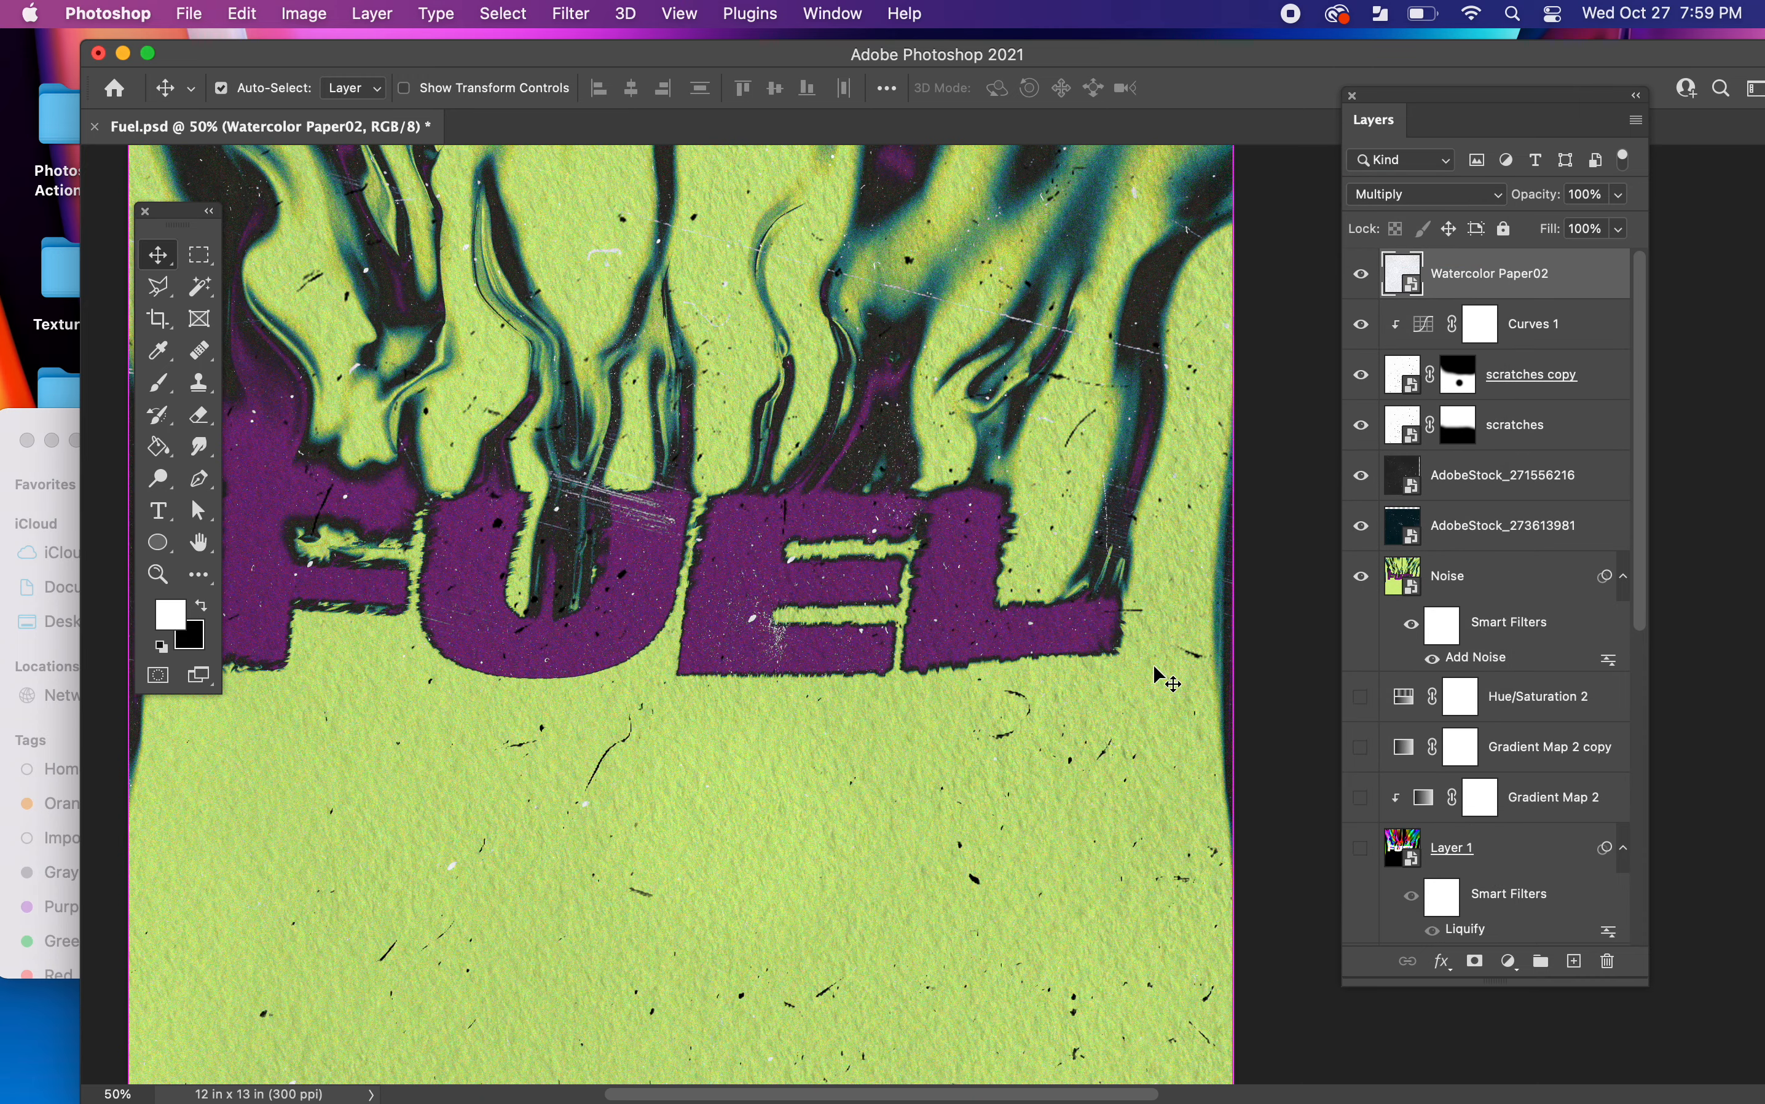
pyautogui.press('super+minus')
pyautogui.press('super+minus')
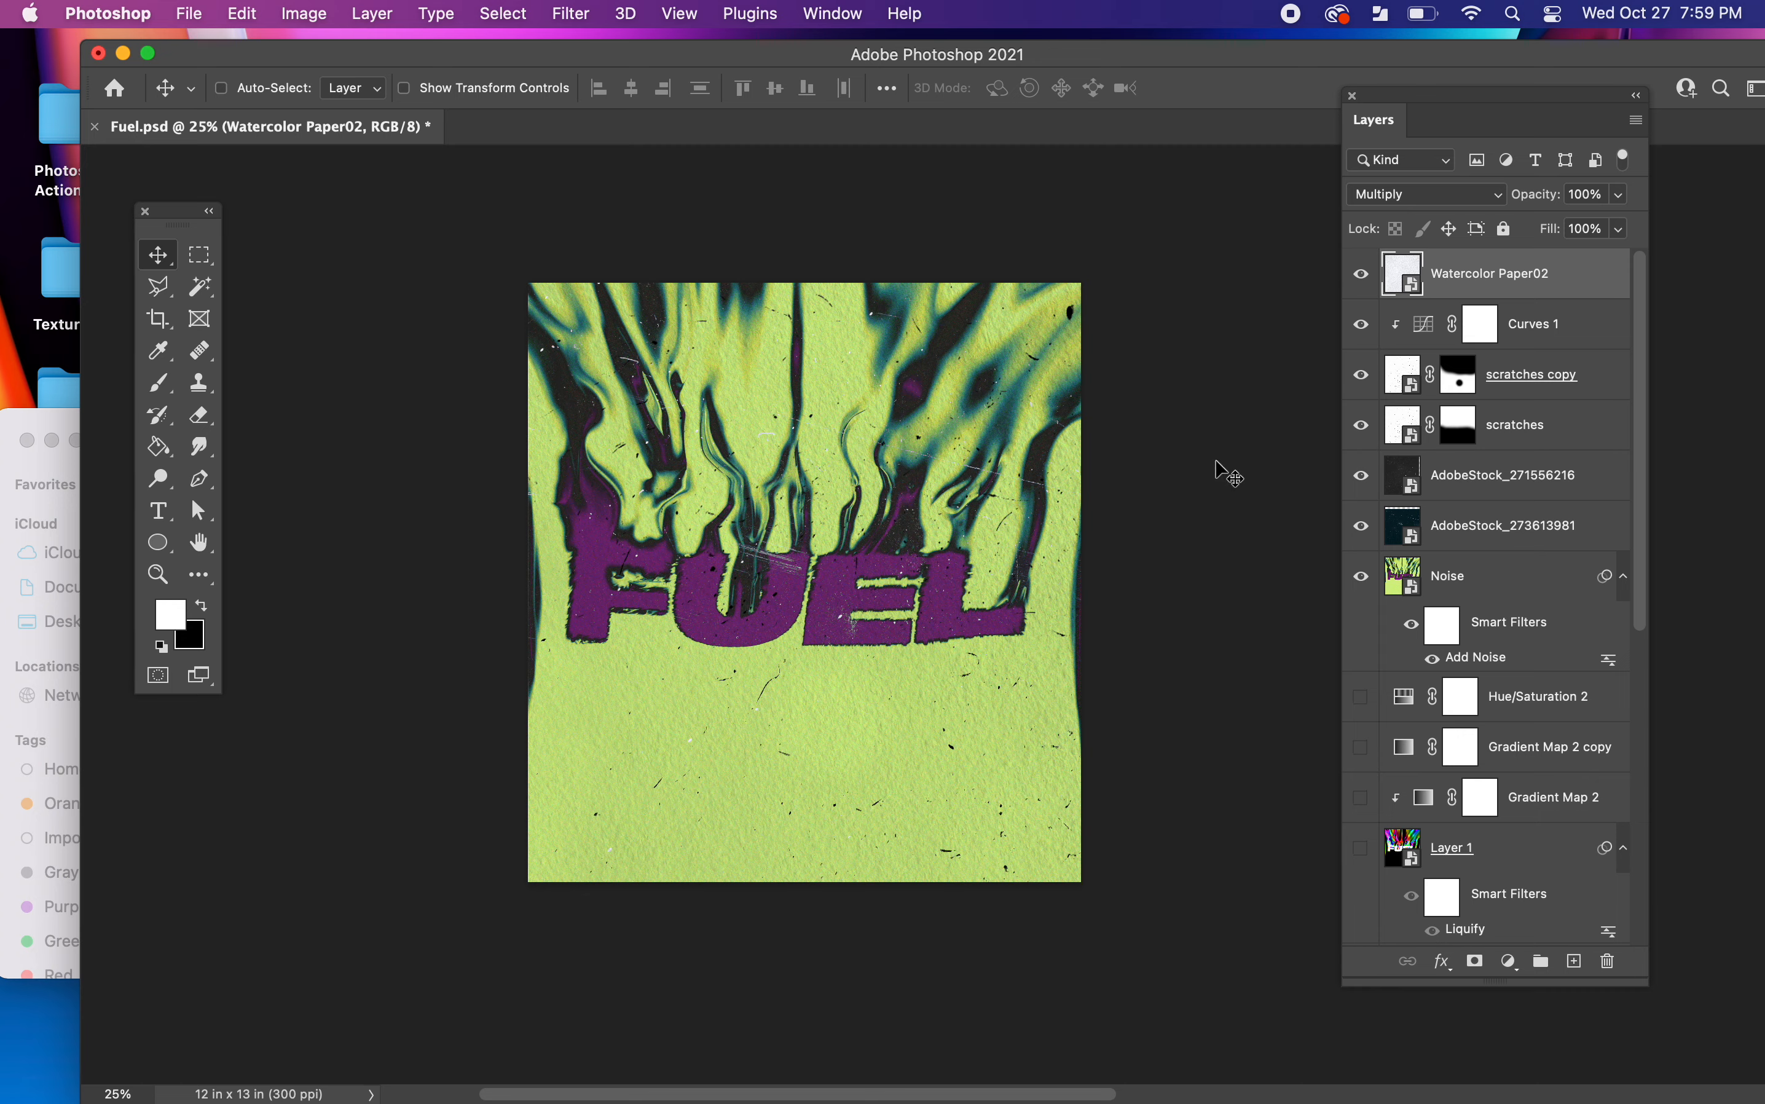
# - Return the Watercolor Paper02 layer's blend mode to Normal and remove the layer
pyautogui.click(1419, 196)
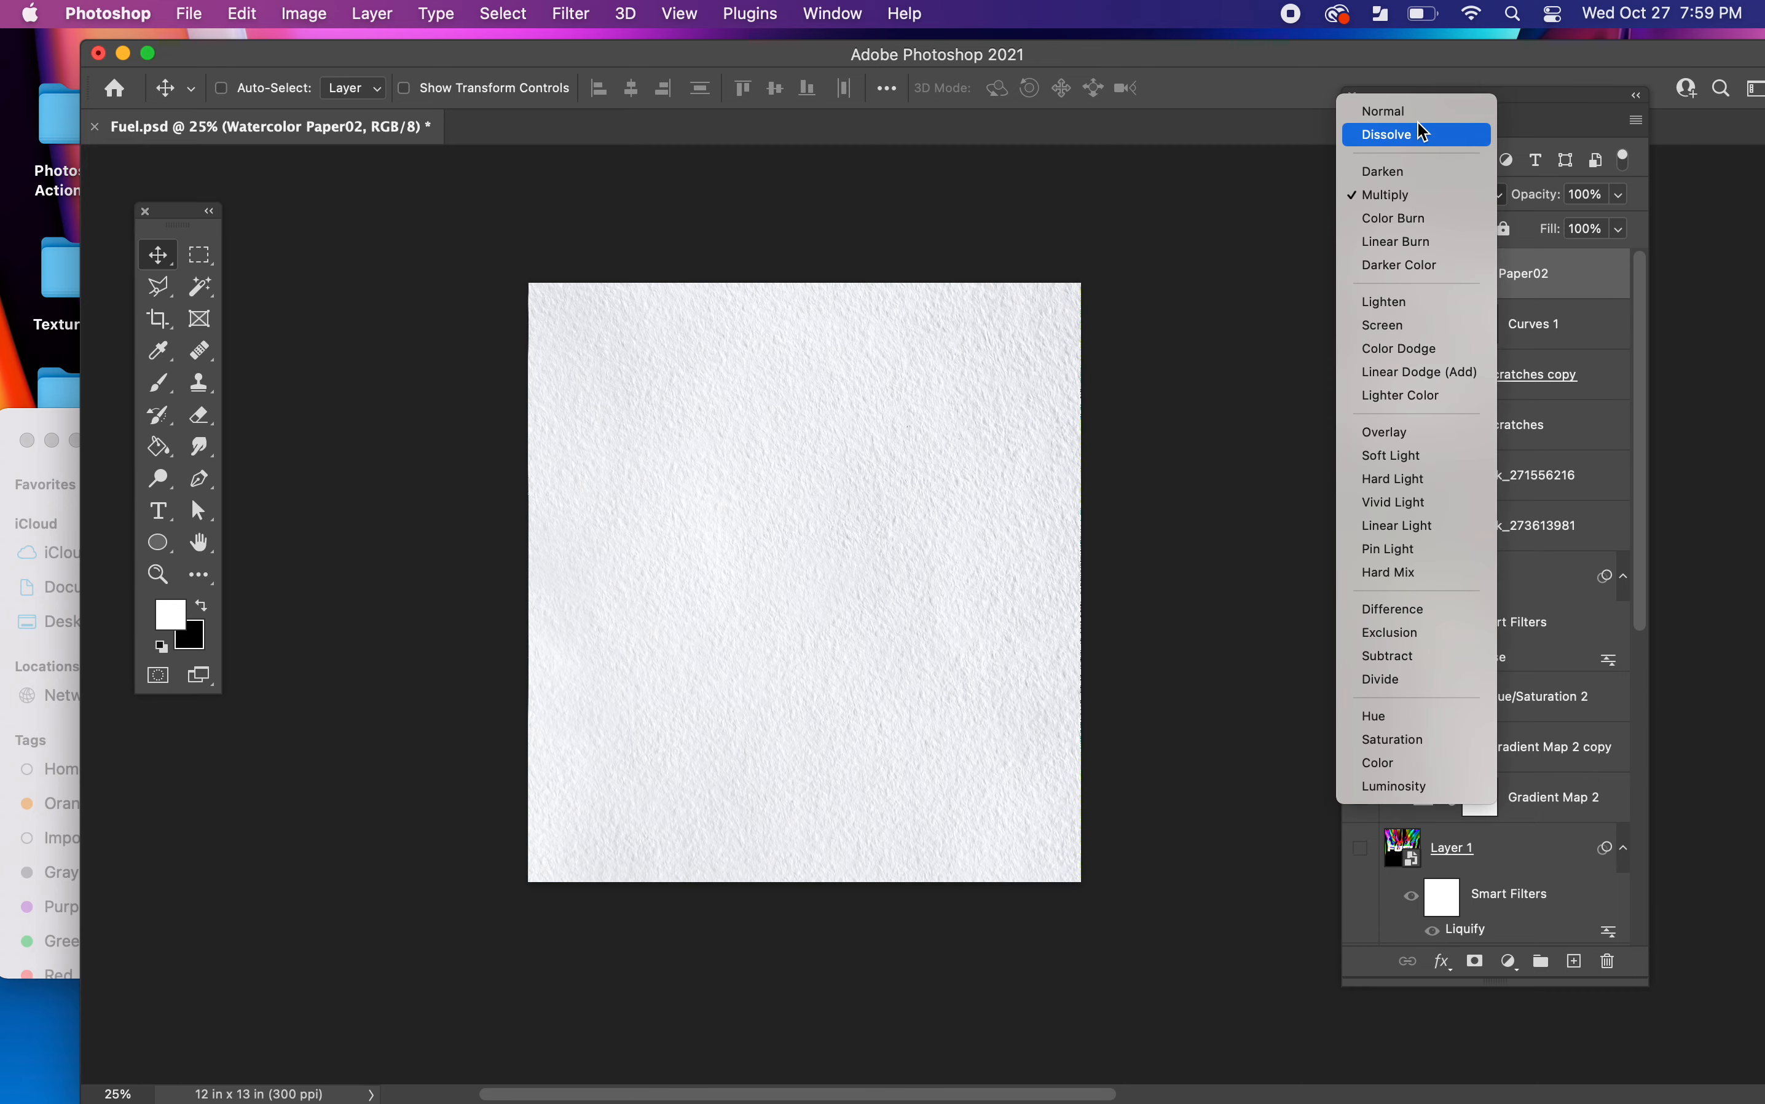
pyautogui.click(1418, 118)
pyautogui.press('super')
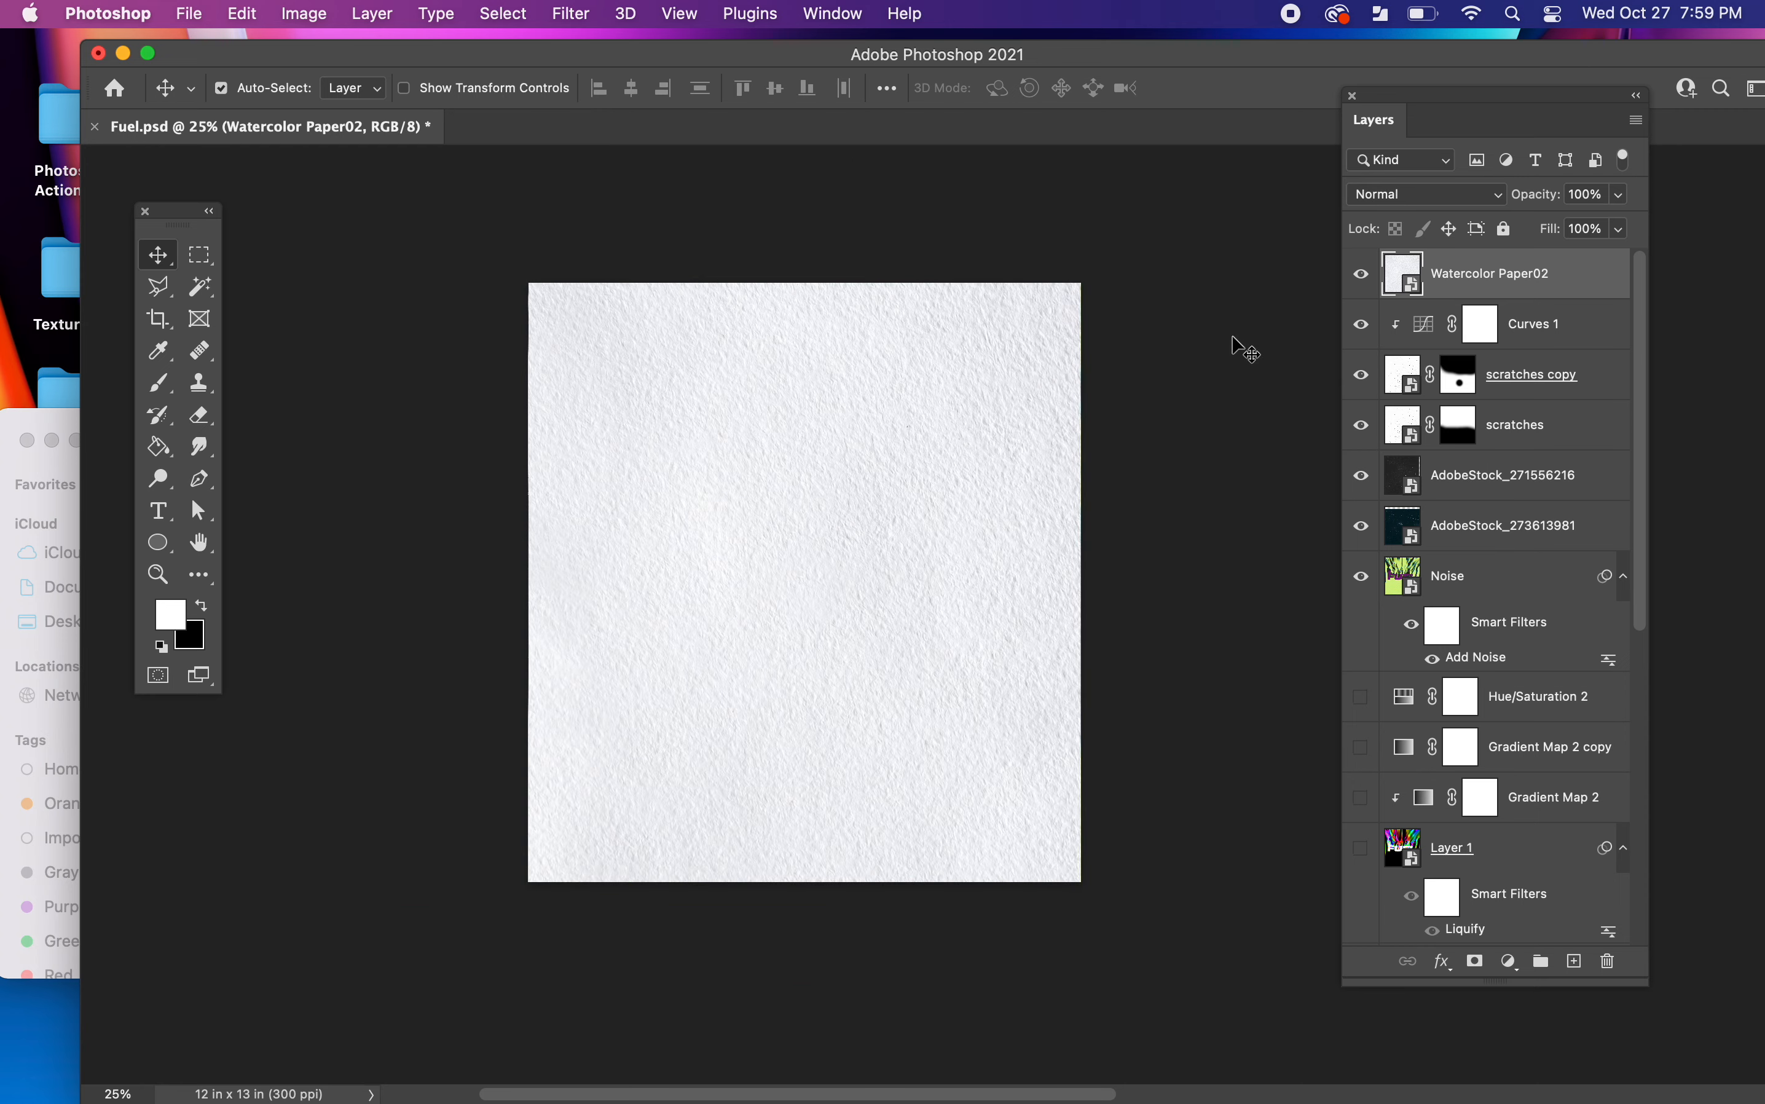
pyautogui.press('BackSpace')
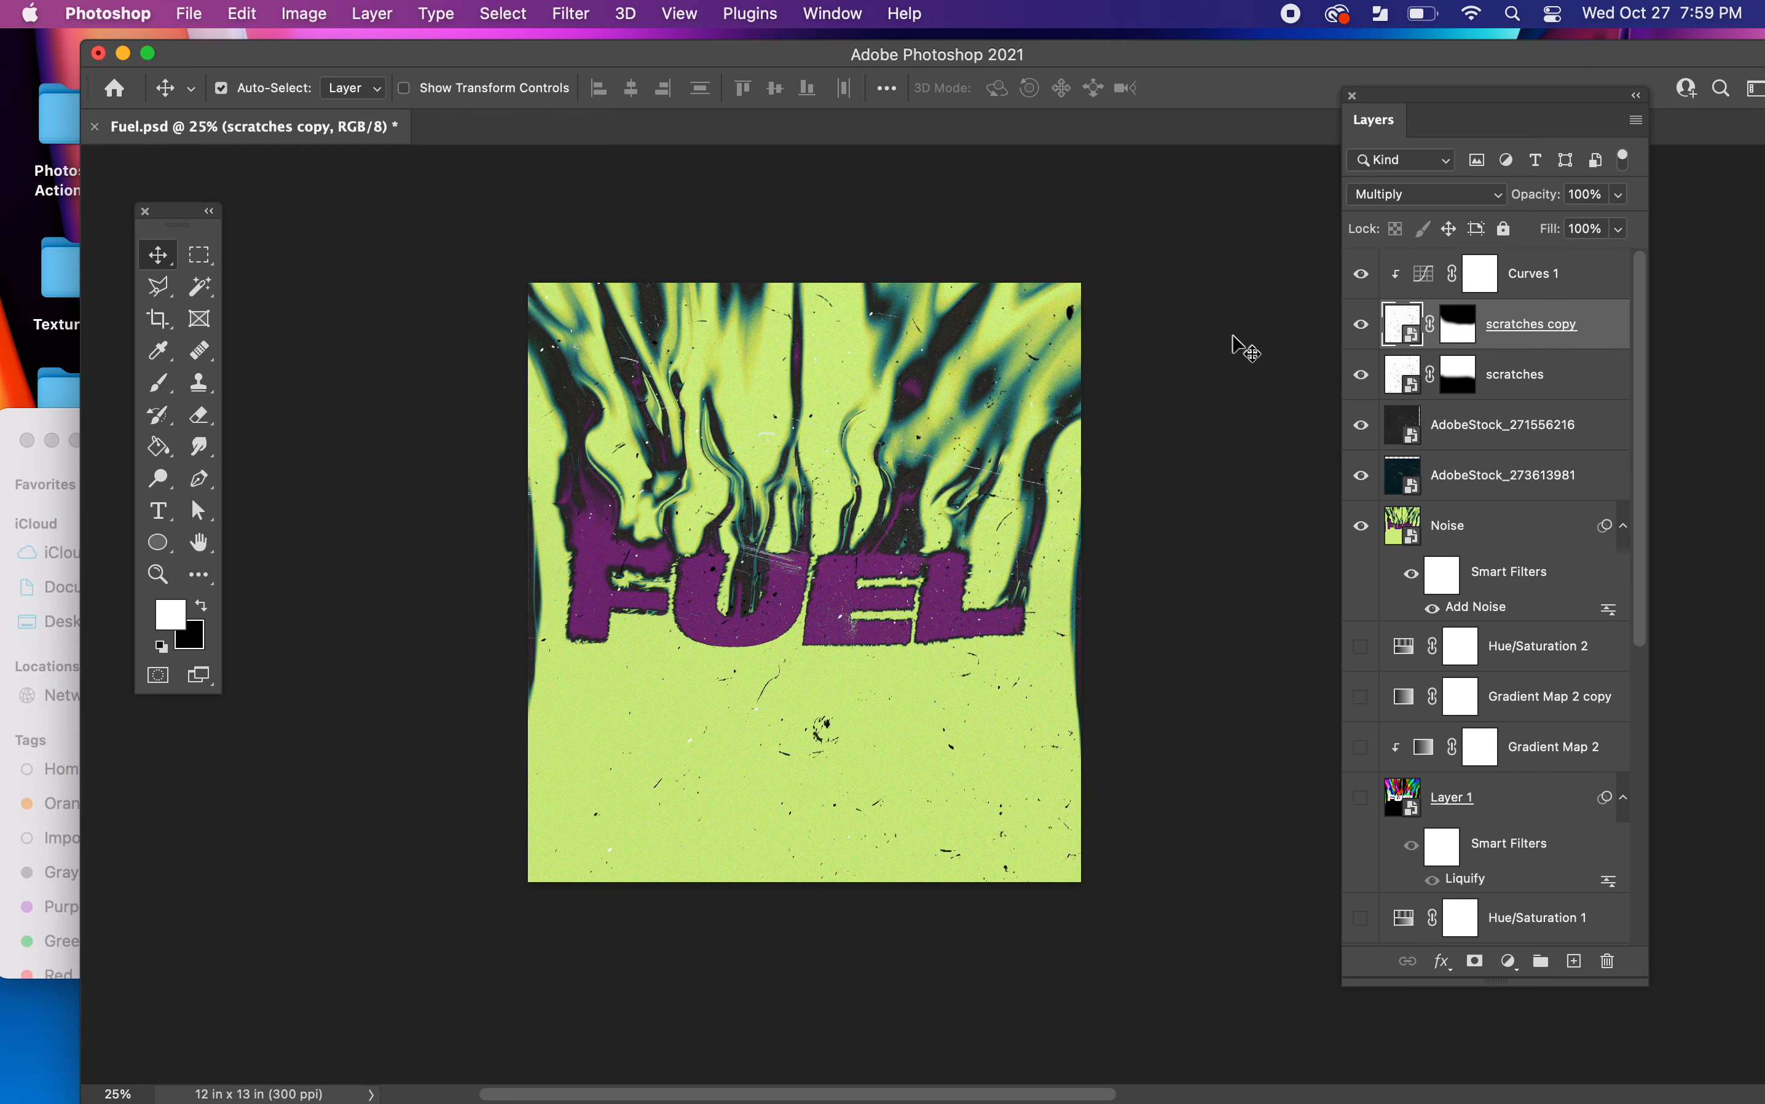
# - Place Watercolor Paper02.jpeg again, unrotated at 92.57% scale, aligned with the canvas's top edge
pyautogui.click(67, 590)
pyautogui.moveTo(526, 531); pyautogui.dragTo(713, 330)
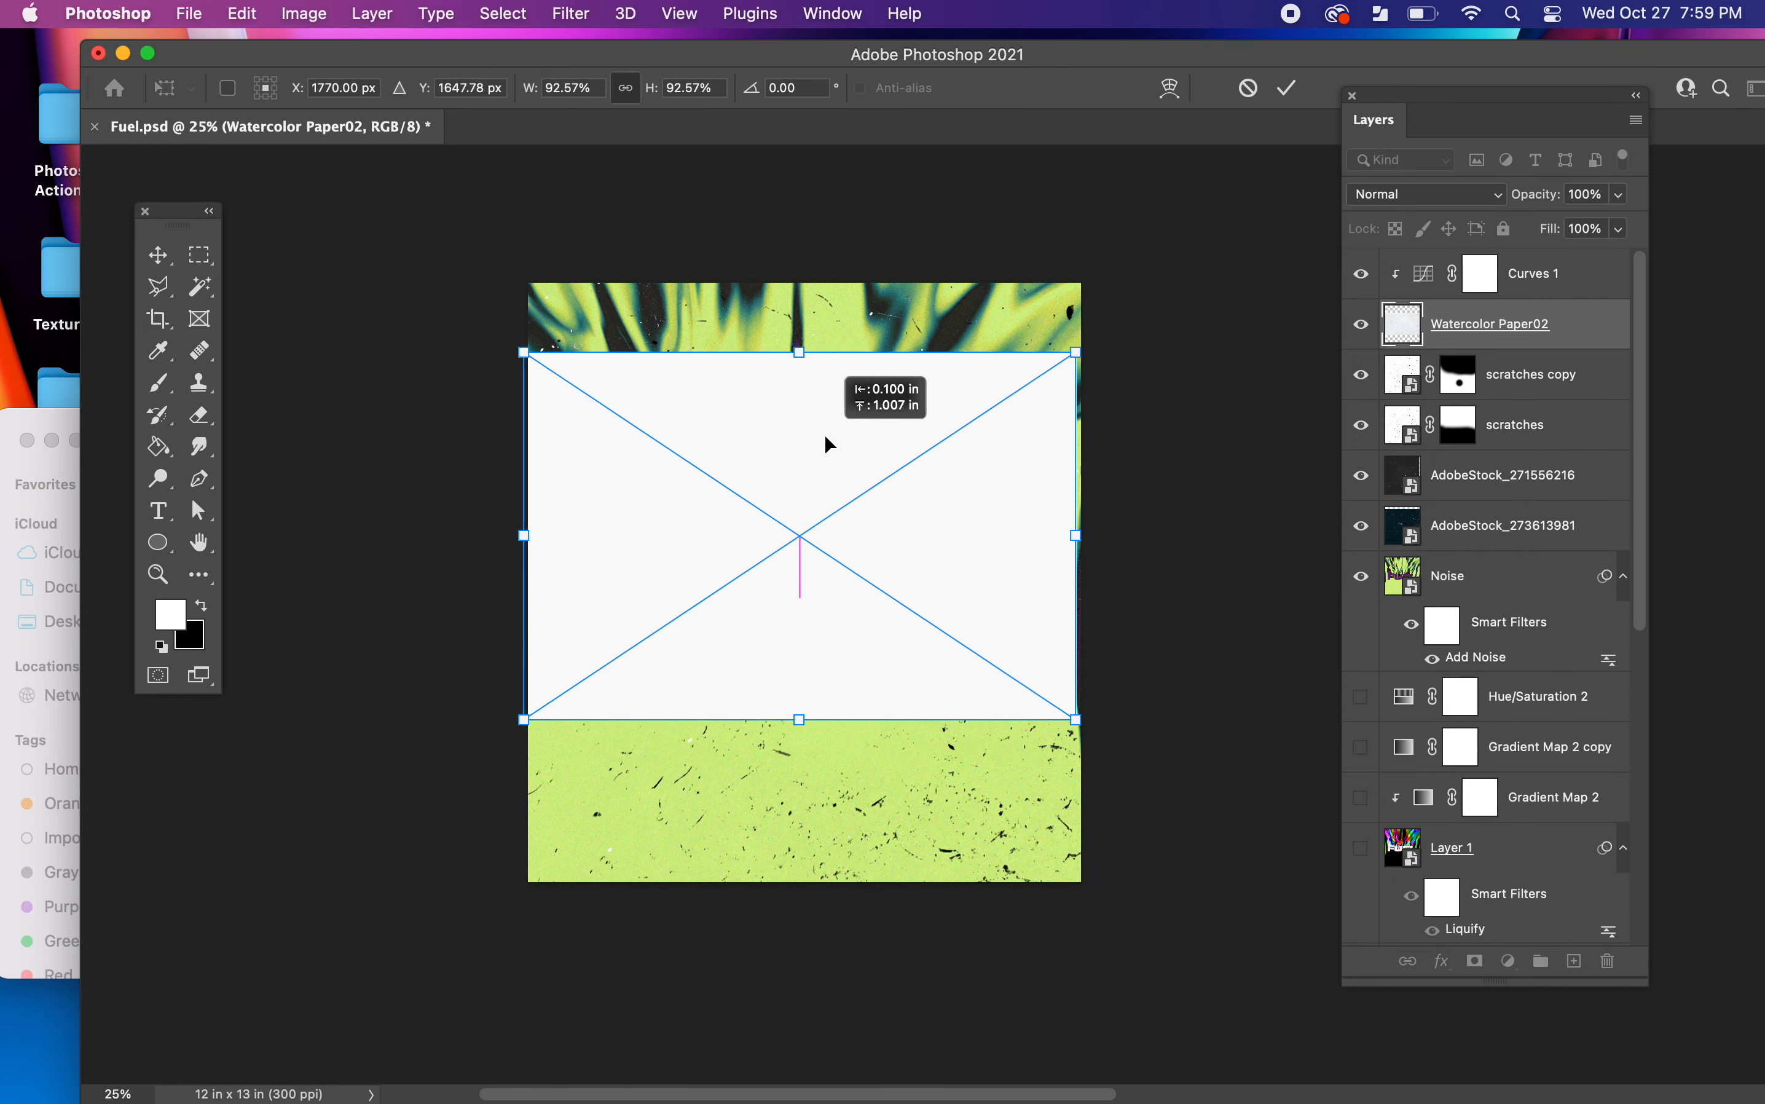
pyautogui.moveTo(827, 442); pyautogui.dragTo(831, 368)
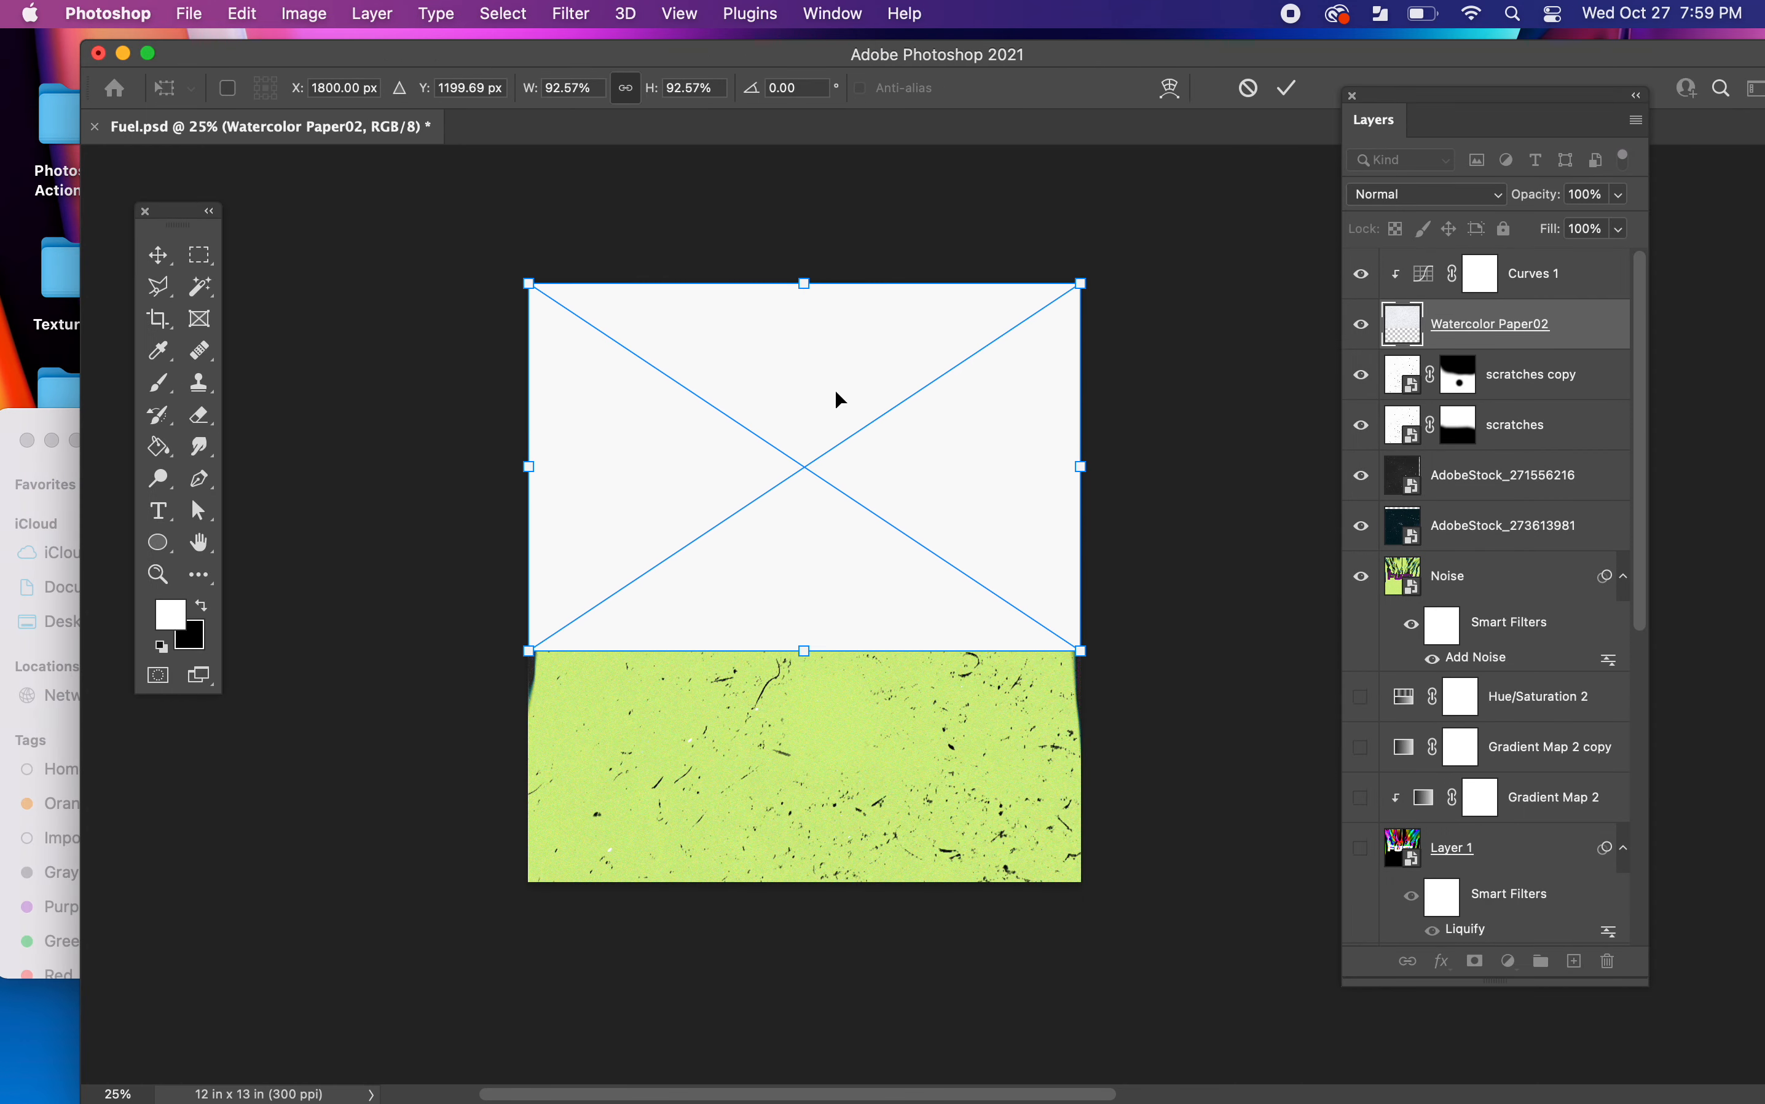
pyautogui.press('Return')
# - Move the Watercolor Paper02 layer above Curves 1 and clip Curves 1 to the scratches copy layer again
pyautogui.moveTo(1415, 326); pyautogui.dragTo(1420, 269)
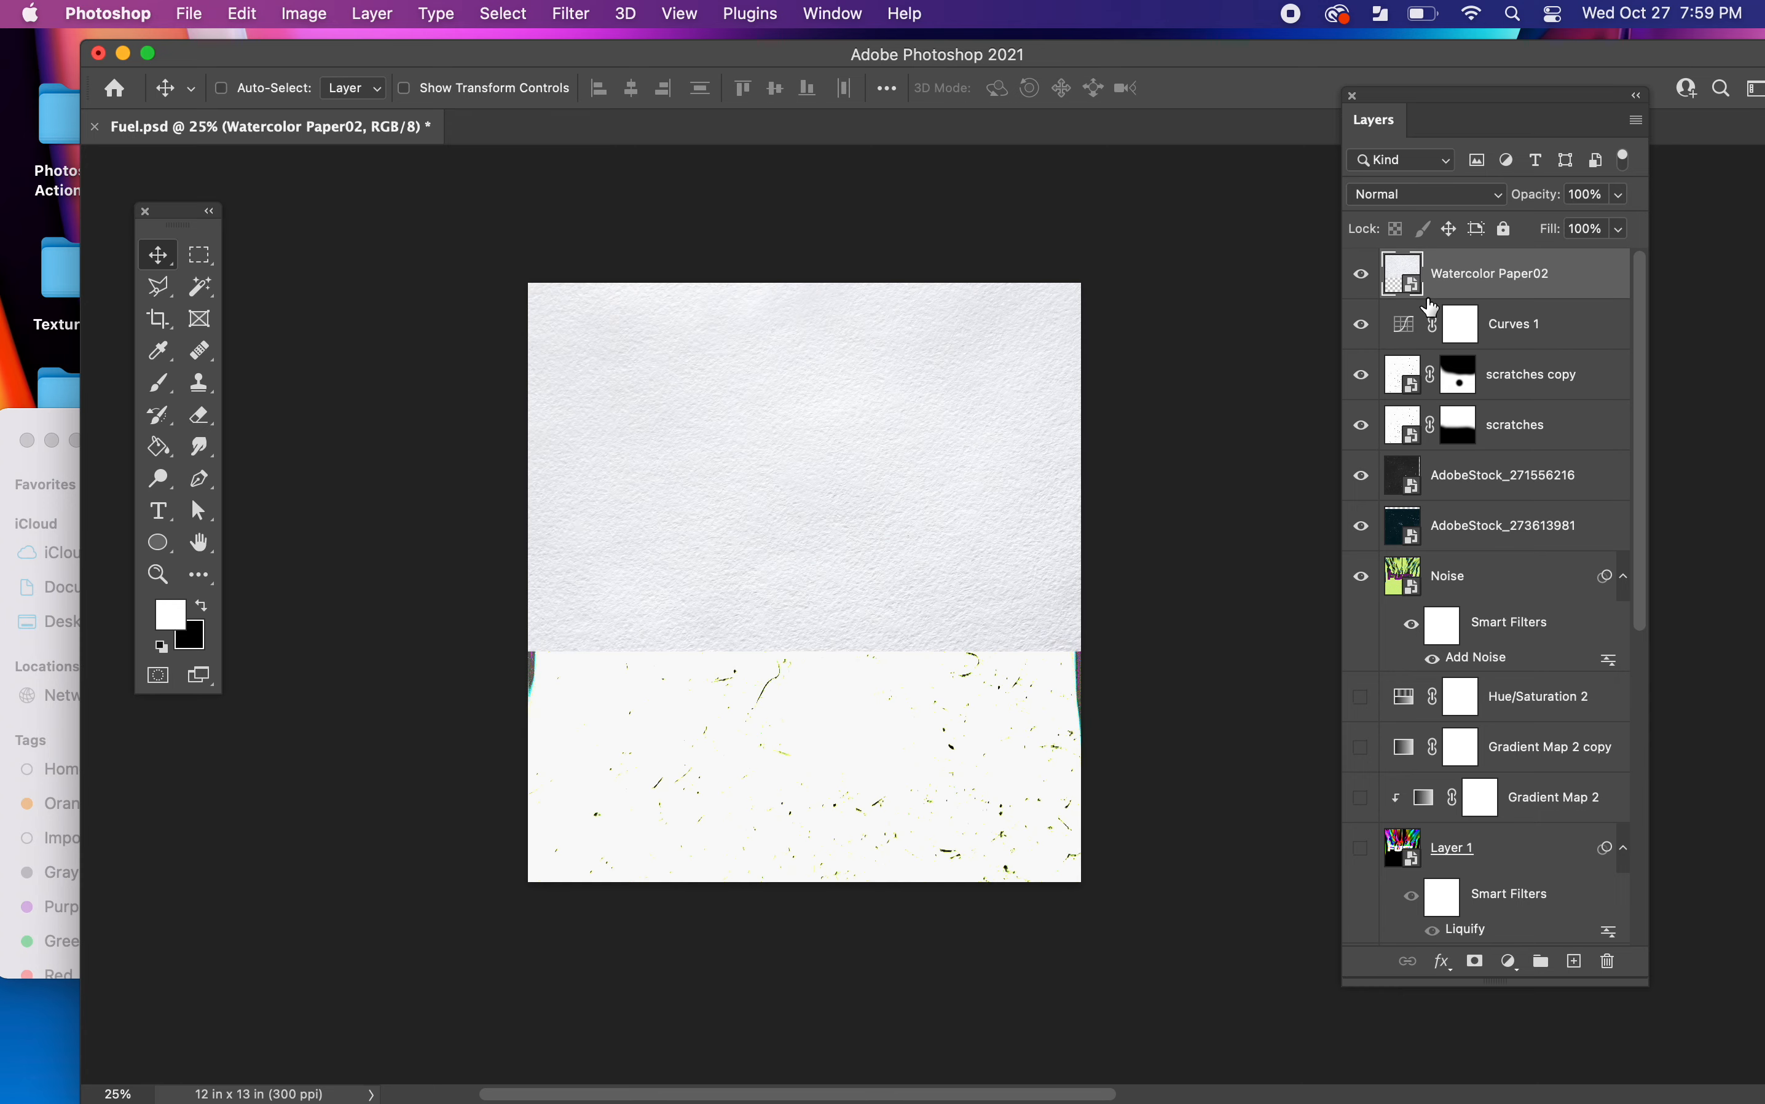
pyautogui.click(1408, 330)
pyautogui.keyDown('alt'); pyautogui.click(1411, 343); pyautogui.keyUp('alt')
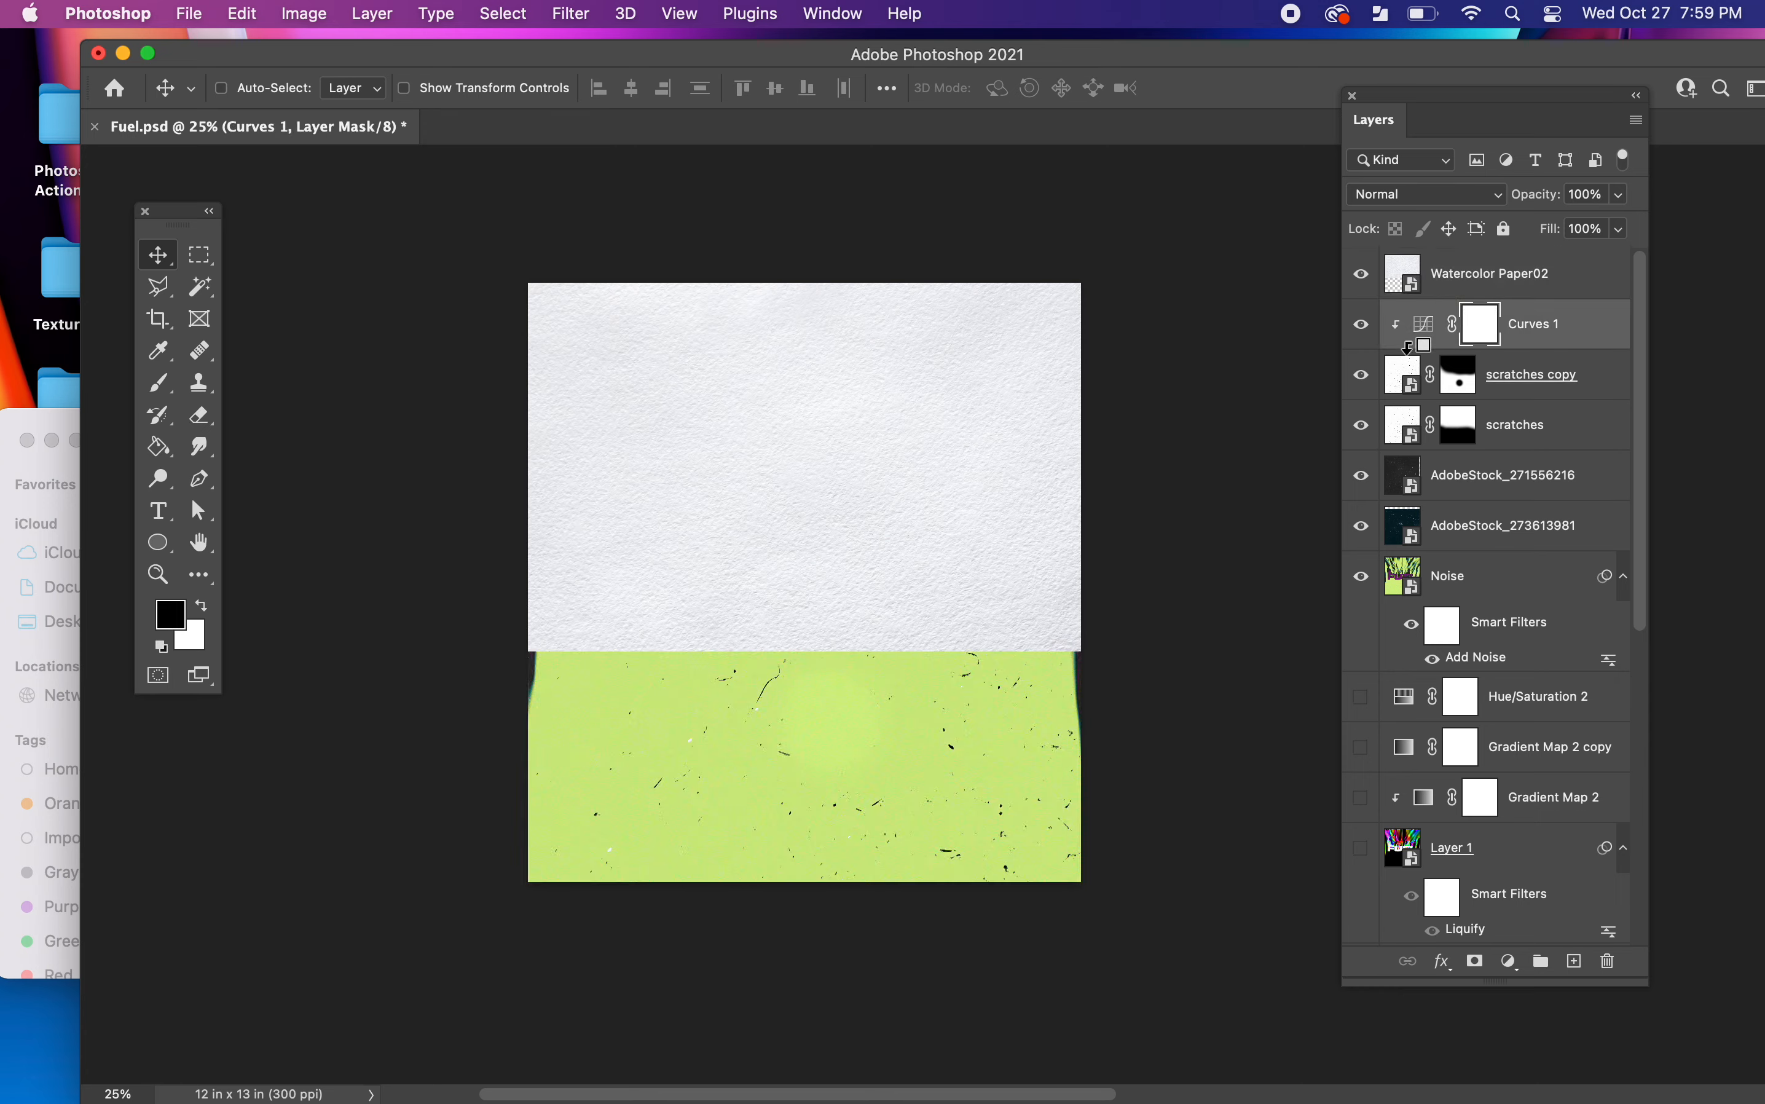
# - Set the Watercolor Paper02 layer's blend mode to Darken
pyautogui.click(1423, 281)
pyautogui.click(1415, 198)
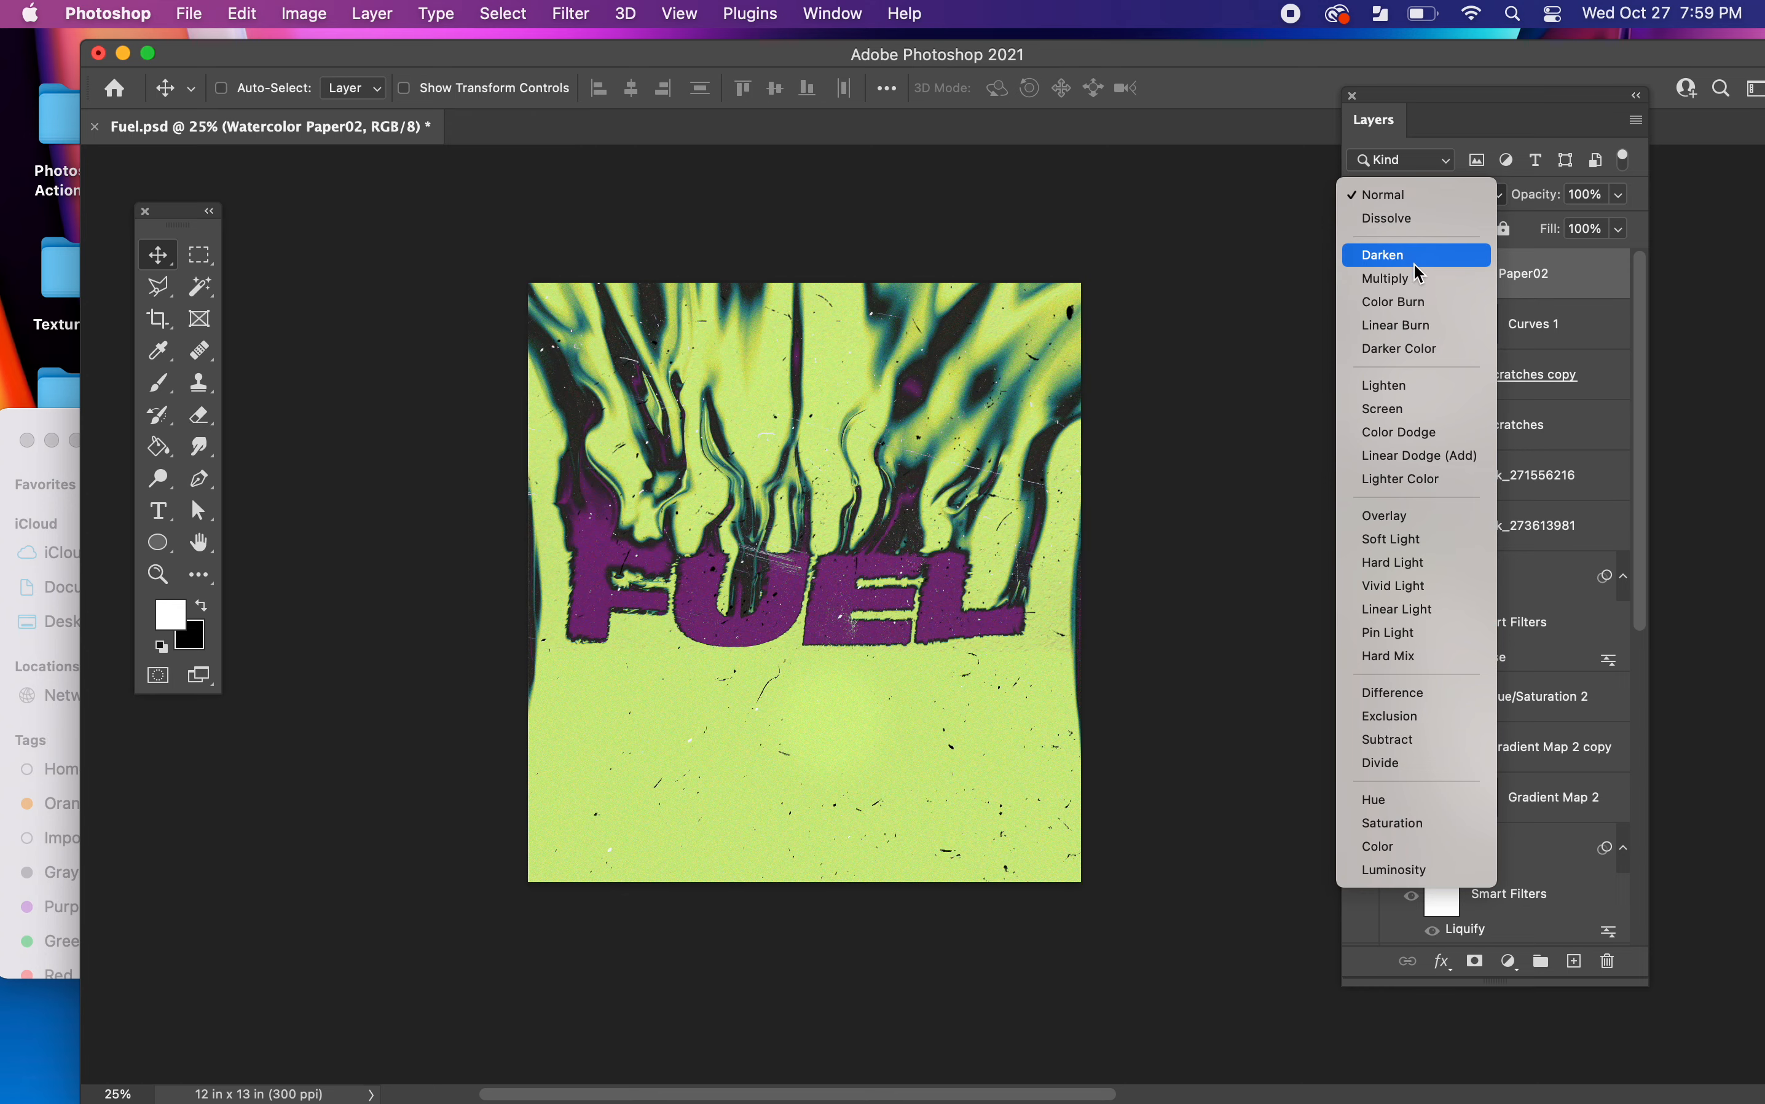
pyautogui.click(1415, 263)
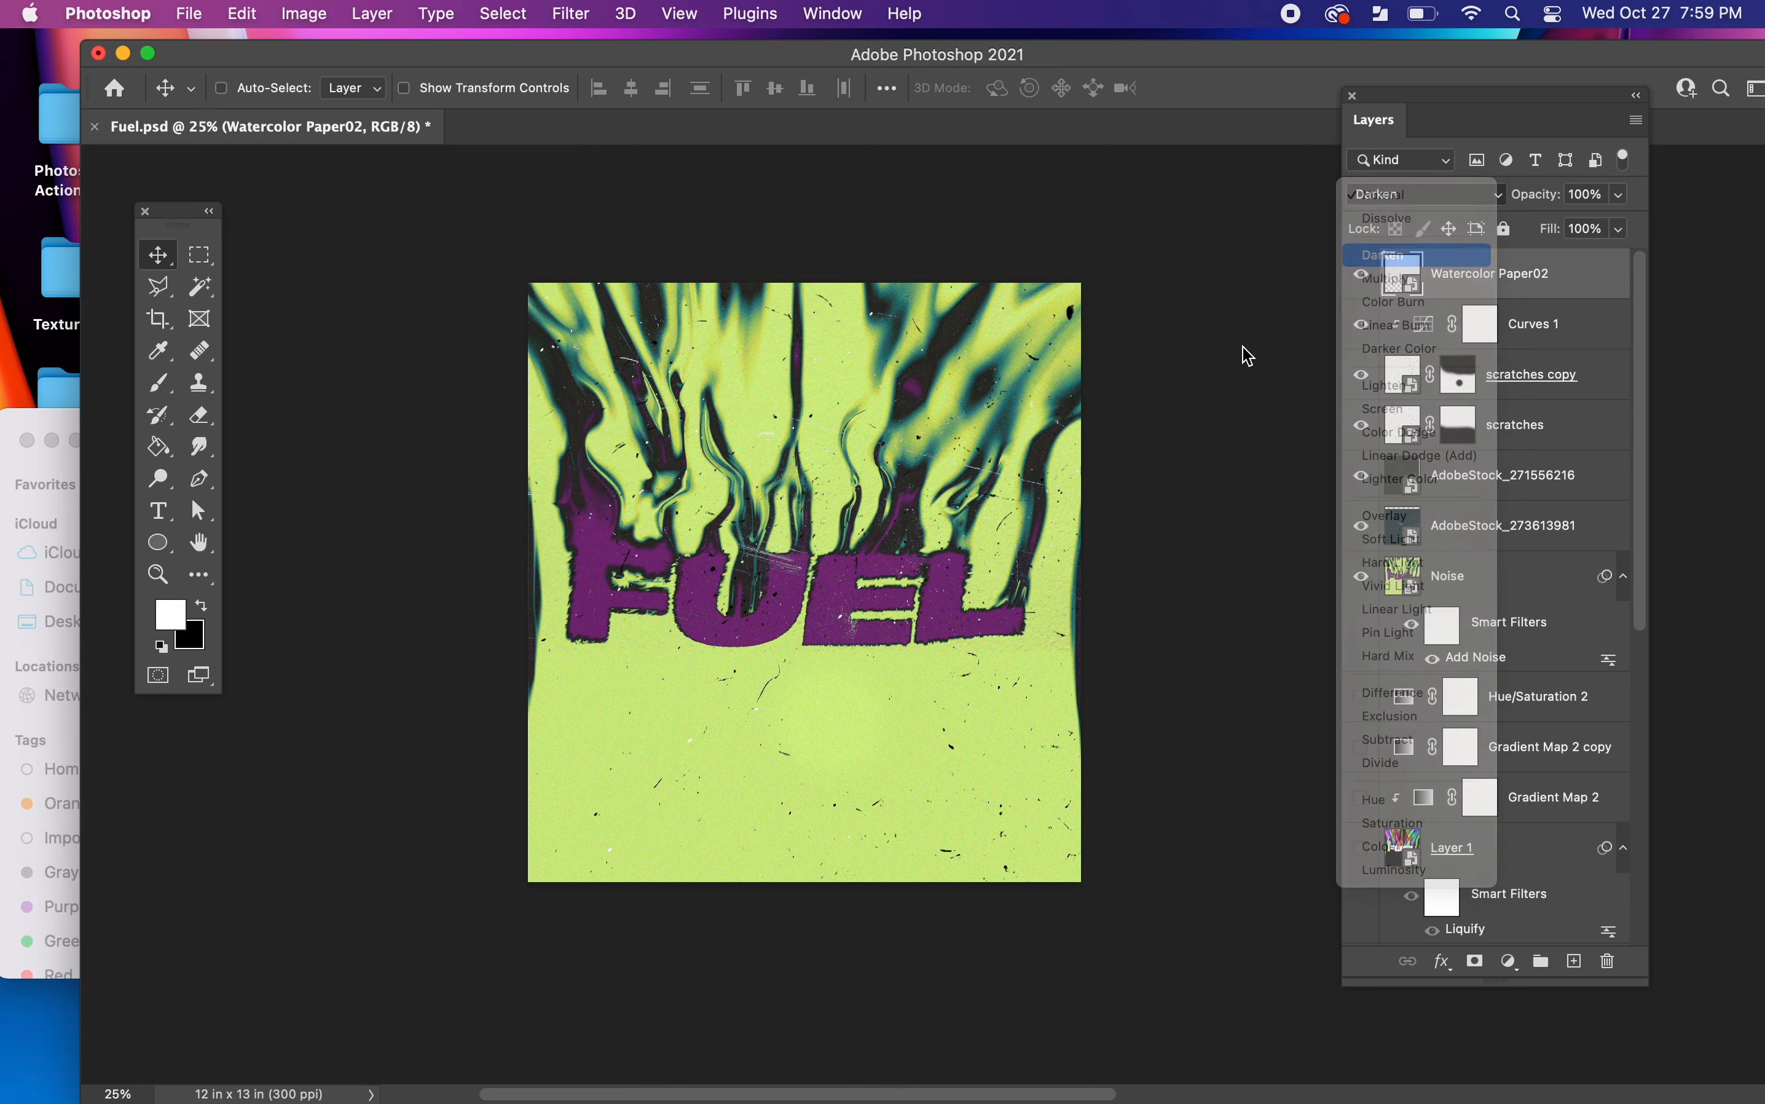
pyautogui.press('super+equal')
pyautogui.press('super+equal')
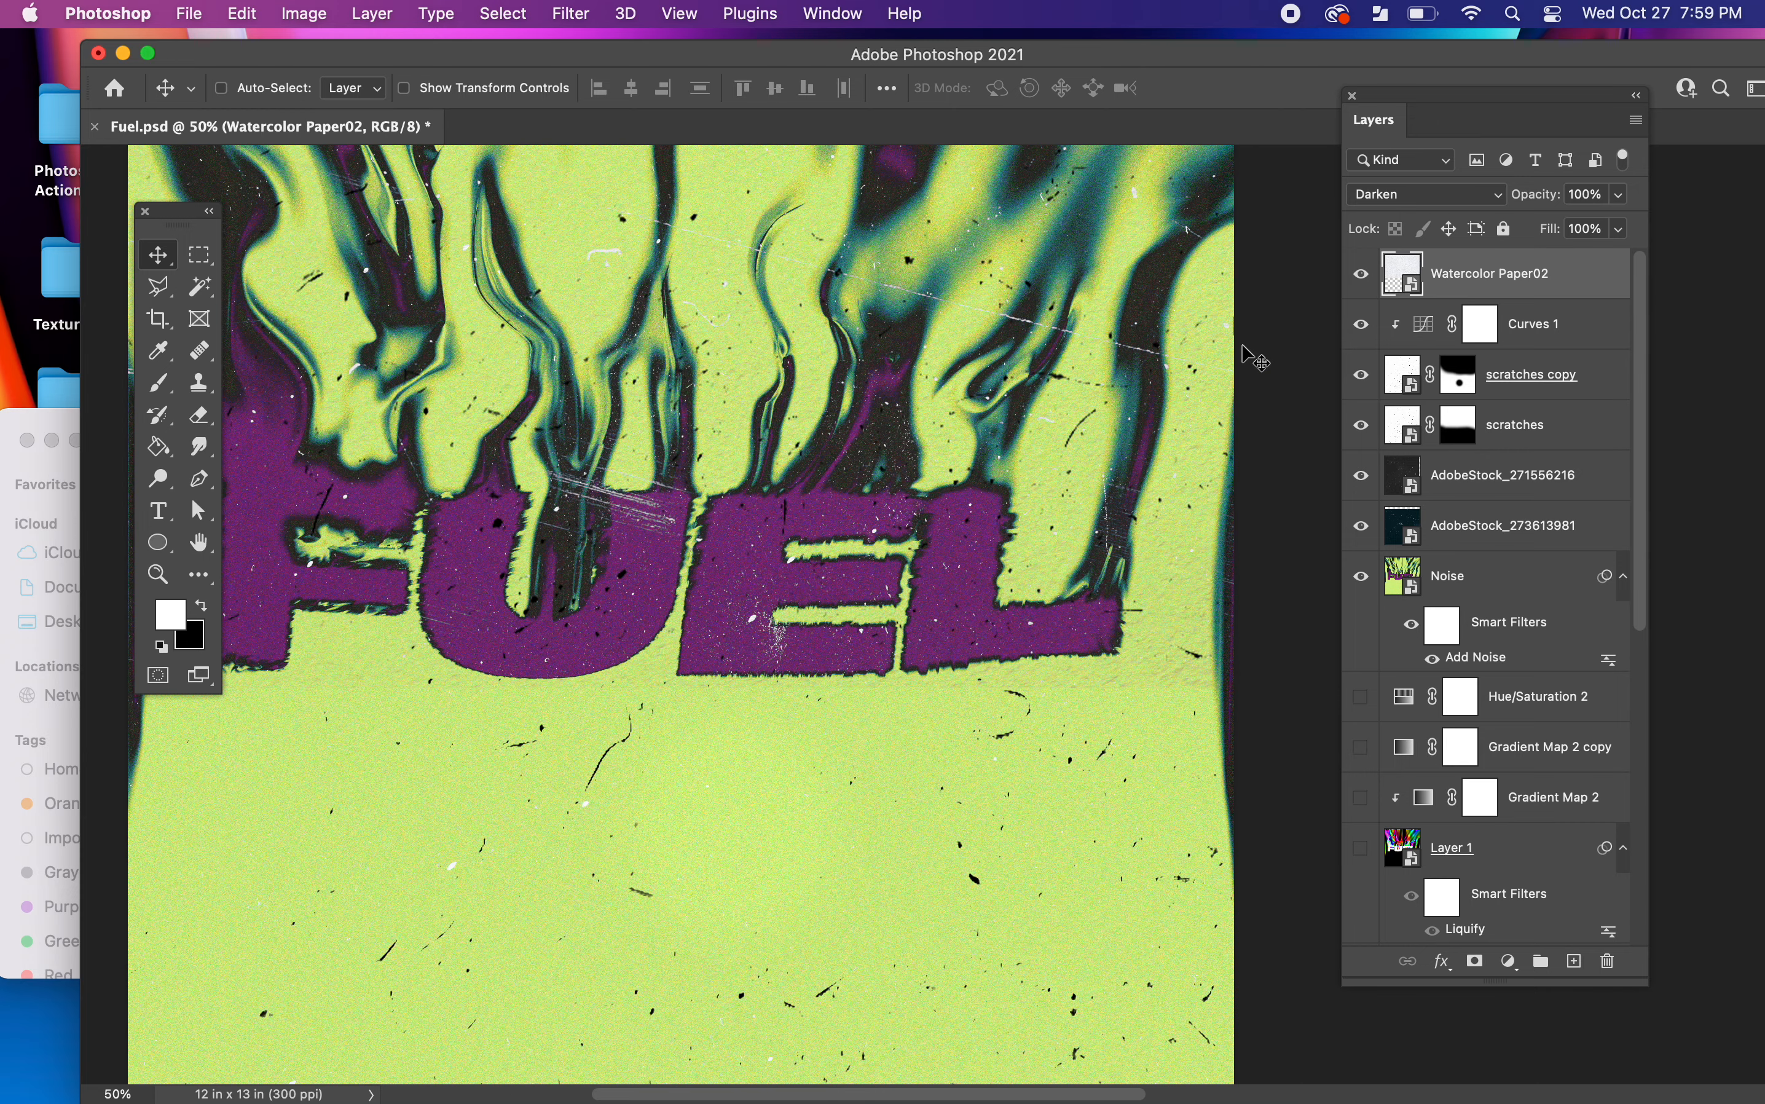
pyautogui.press('super+minus')
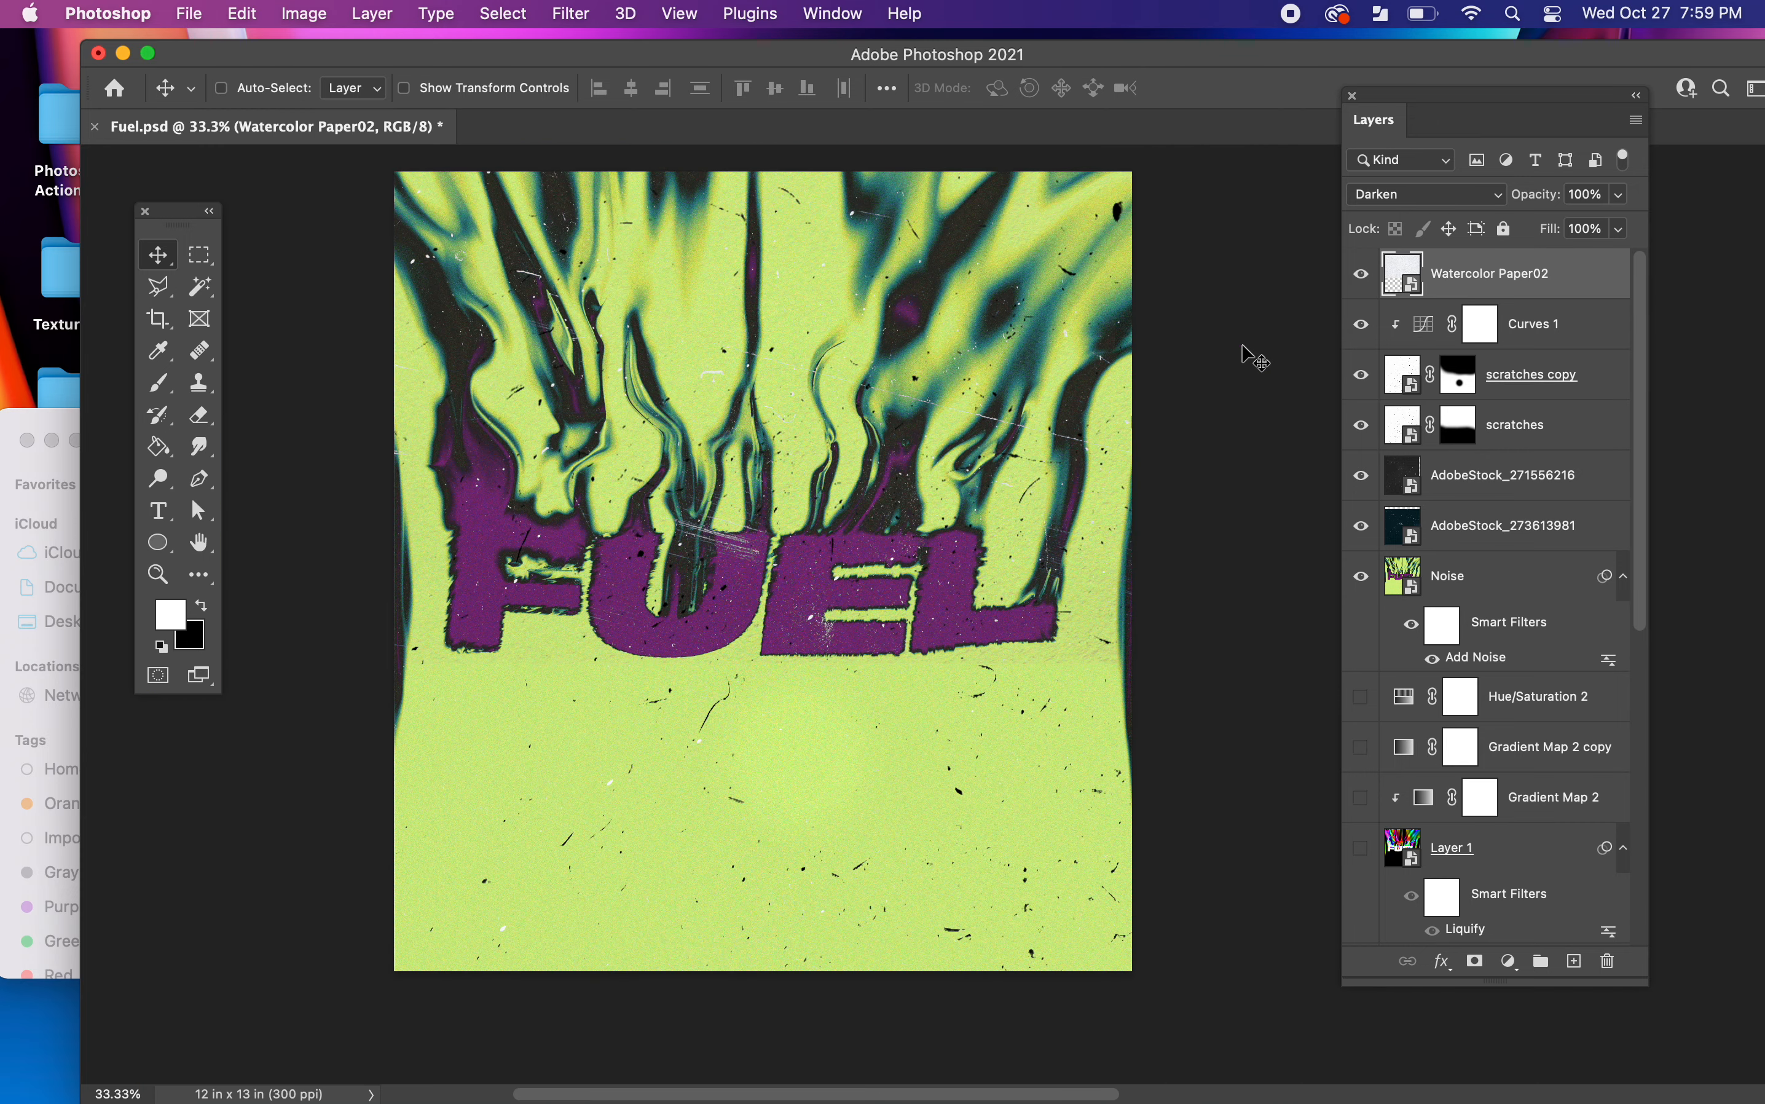
pyautogui.click(1420, 197)
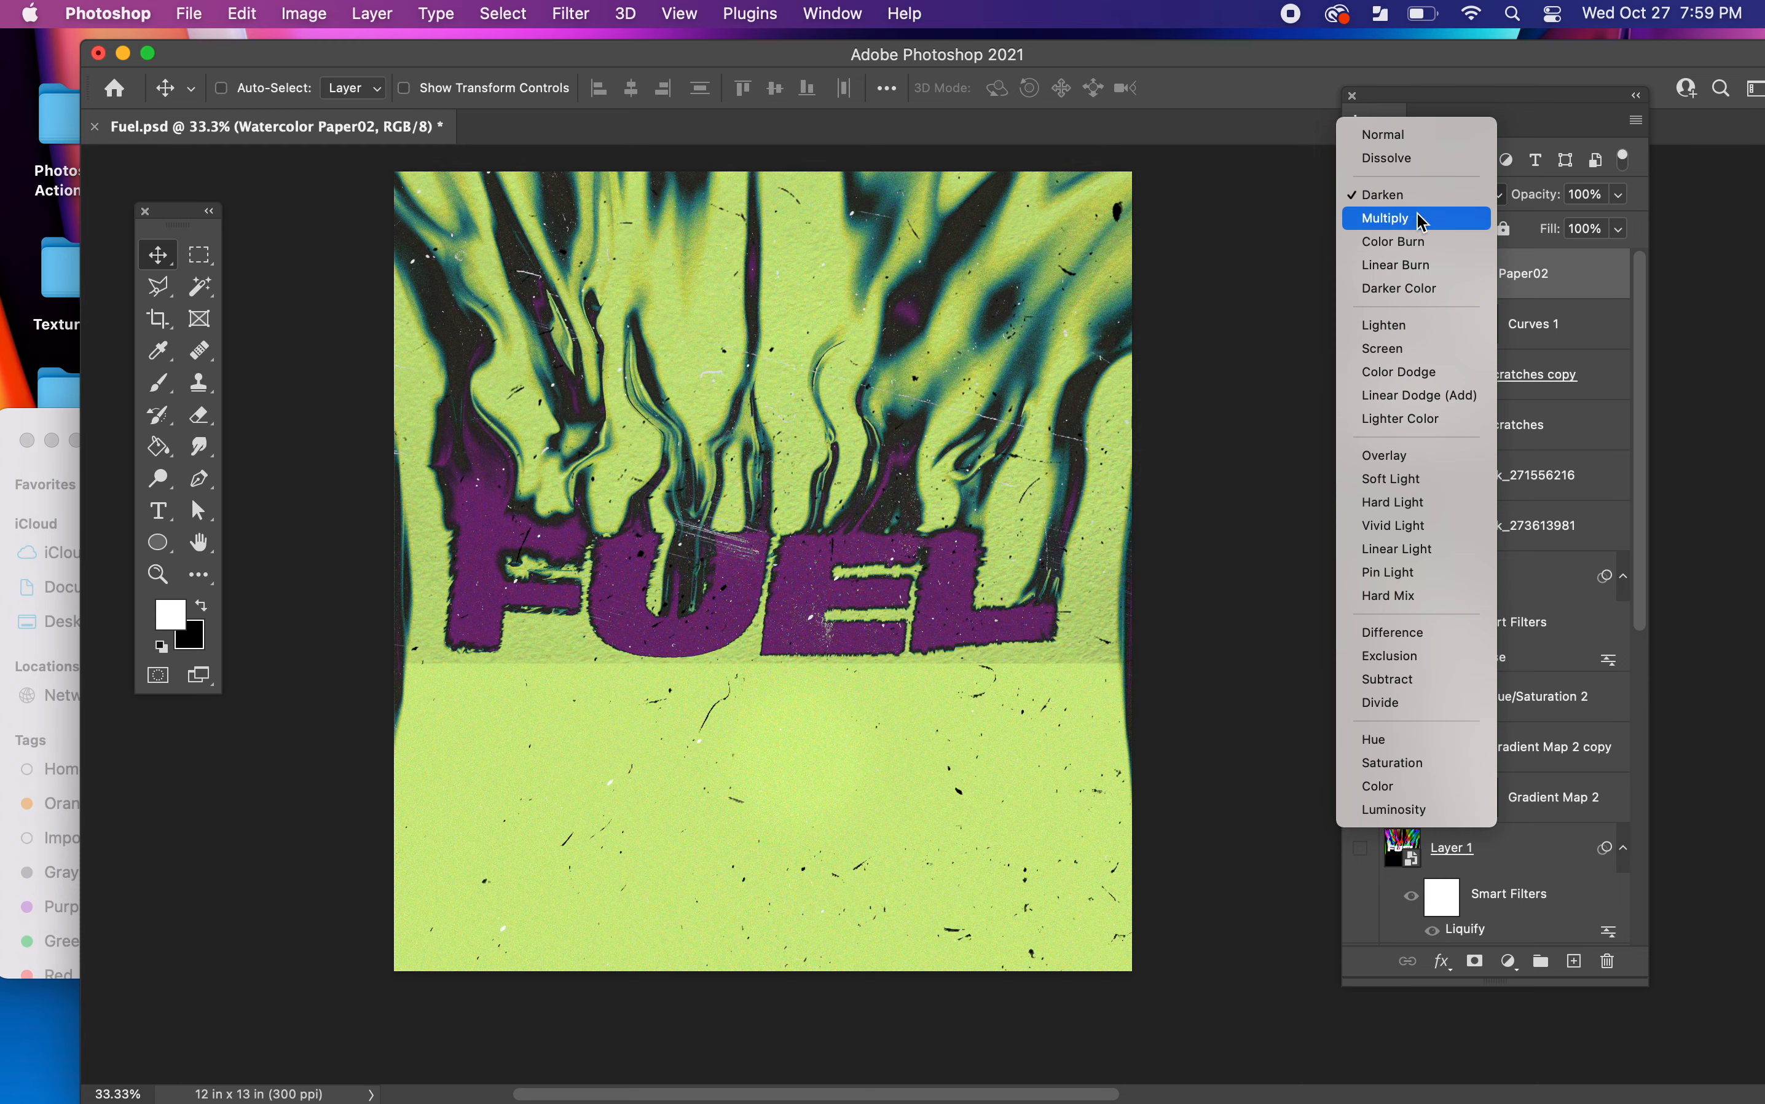
pyautogui.click(1418, 203)
pyautogui.press('super+j')
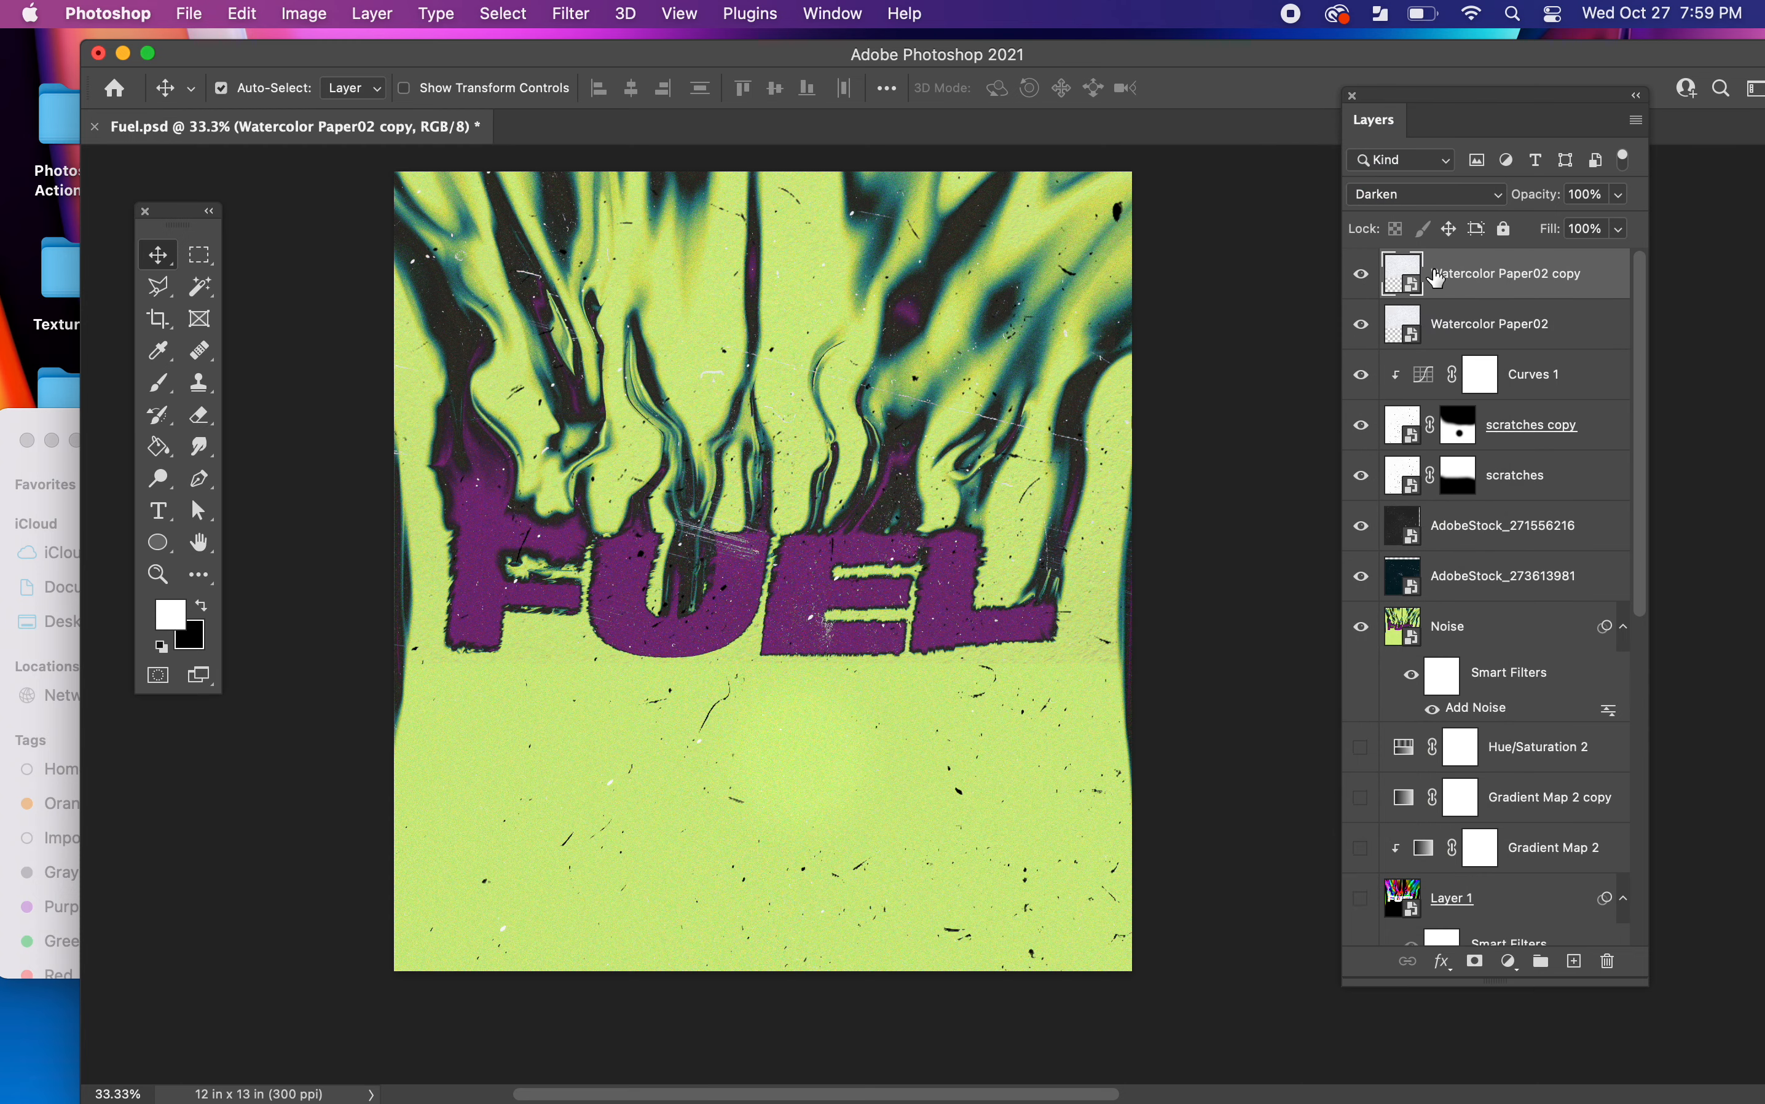
pyautogui.press('super+z')
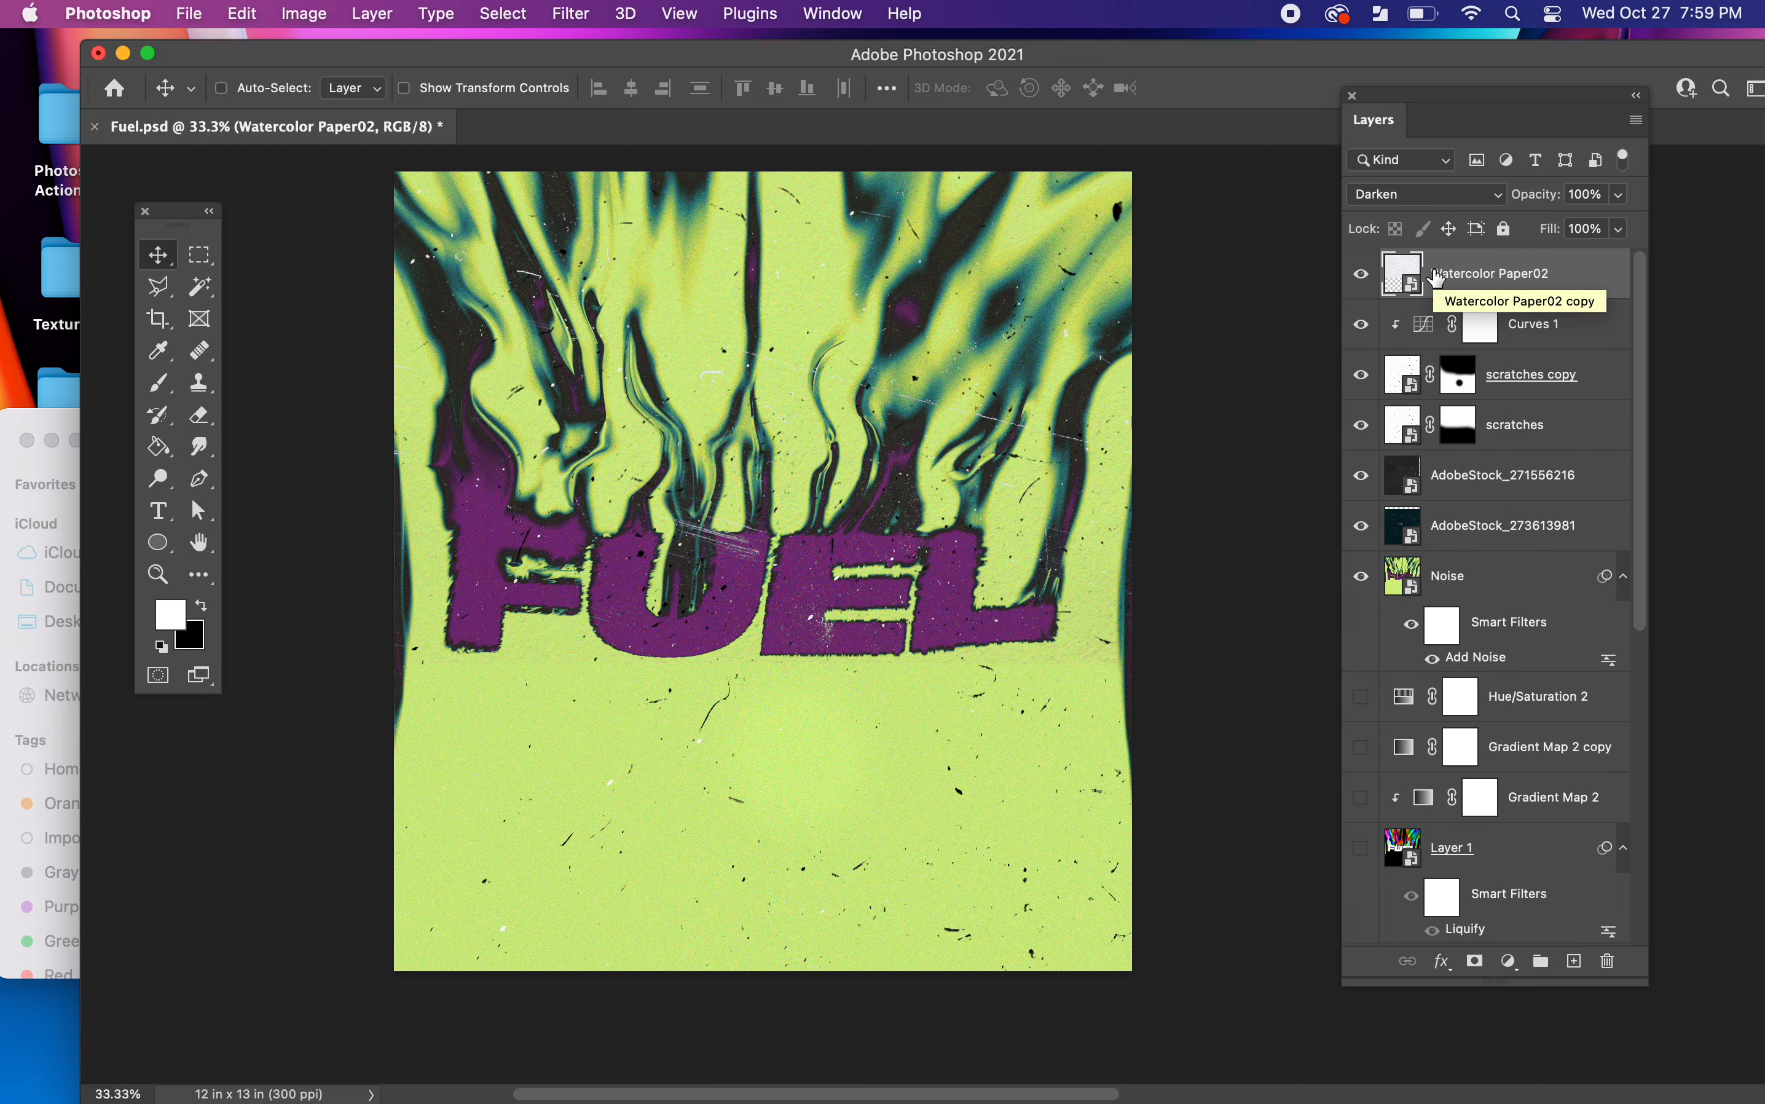
# - Set the Watercolor Paper02 layer's blend mode to Multiply and move a duplicate of it straight down over the uncovered lower part of the canvas
pyautogui.click(1458, 195)
pyautogui.click(1452, 218)
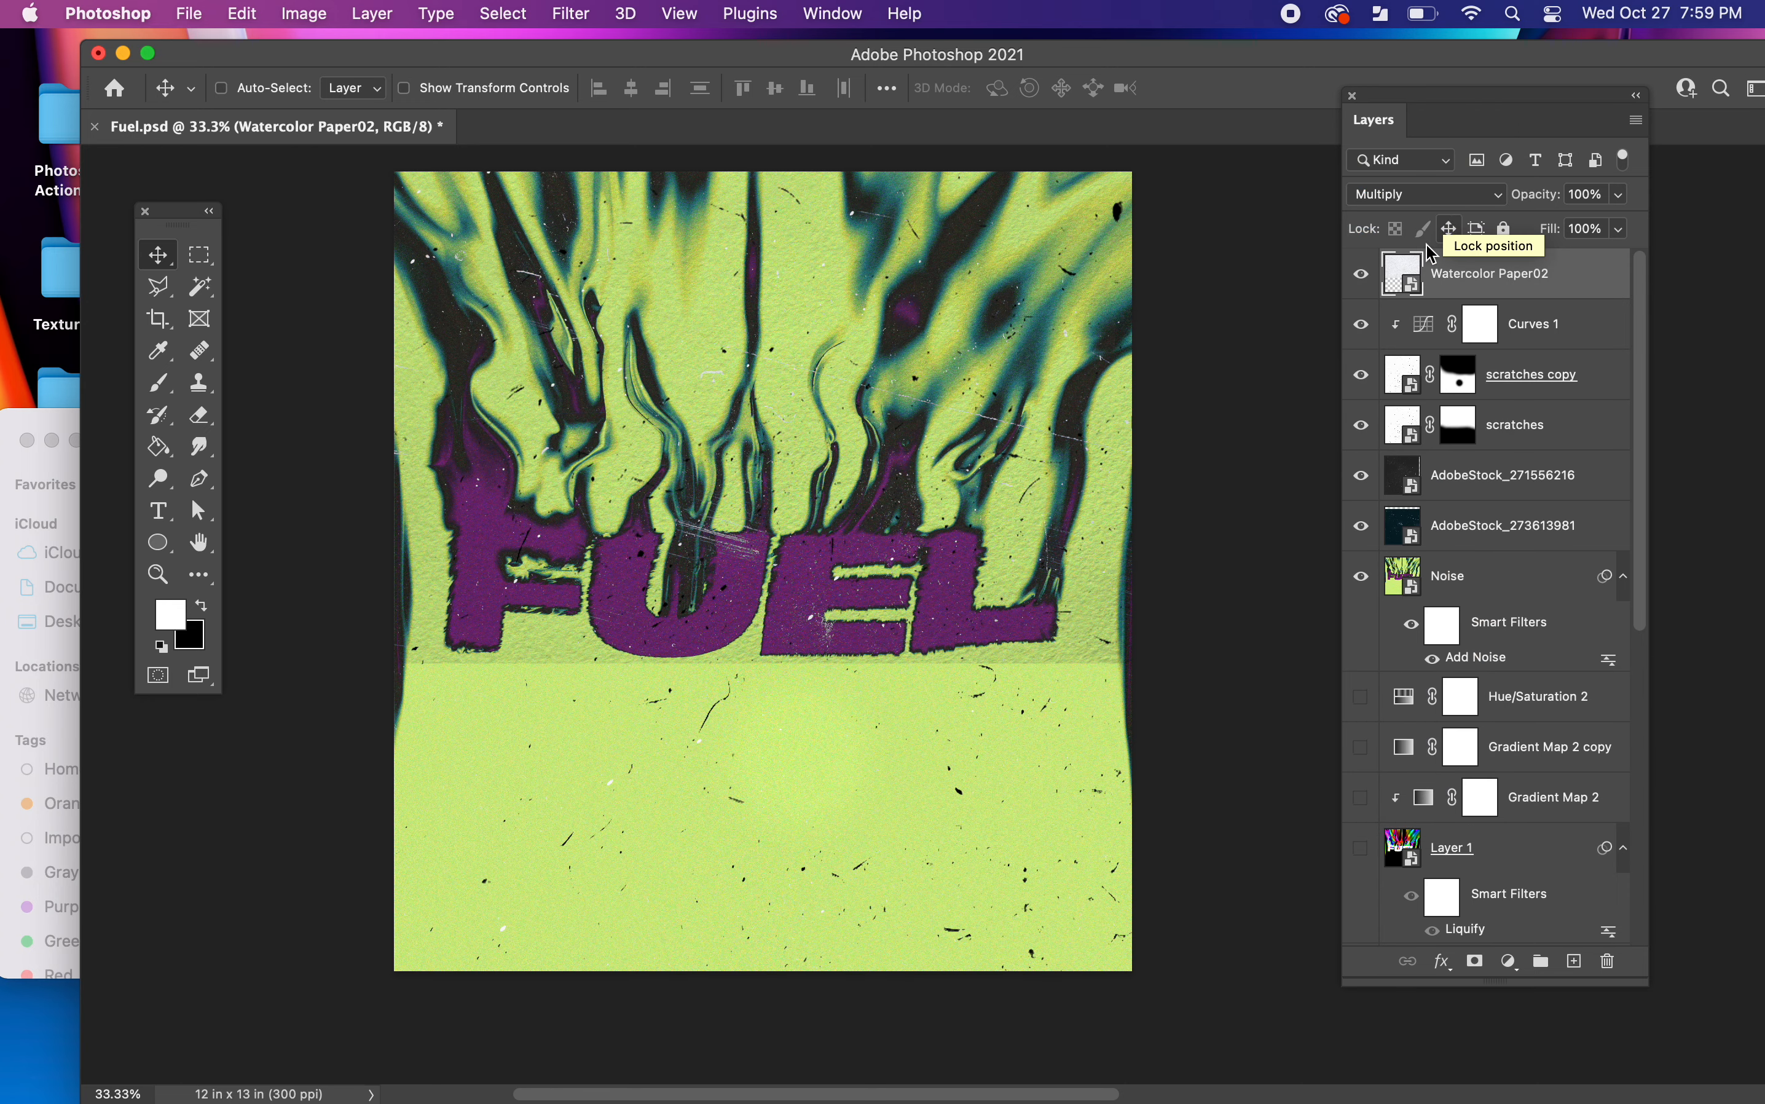
pyautogui.press('super+j')
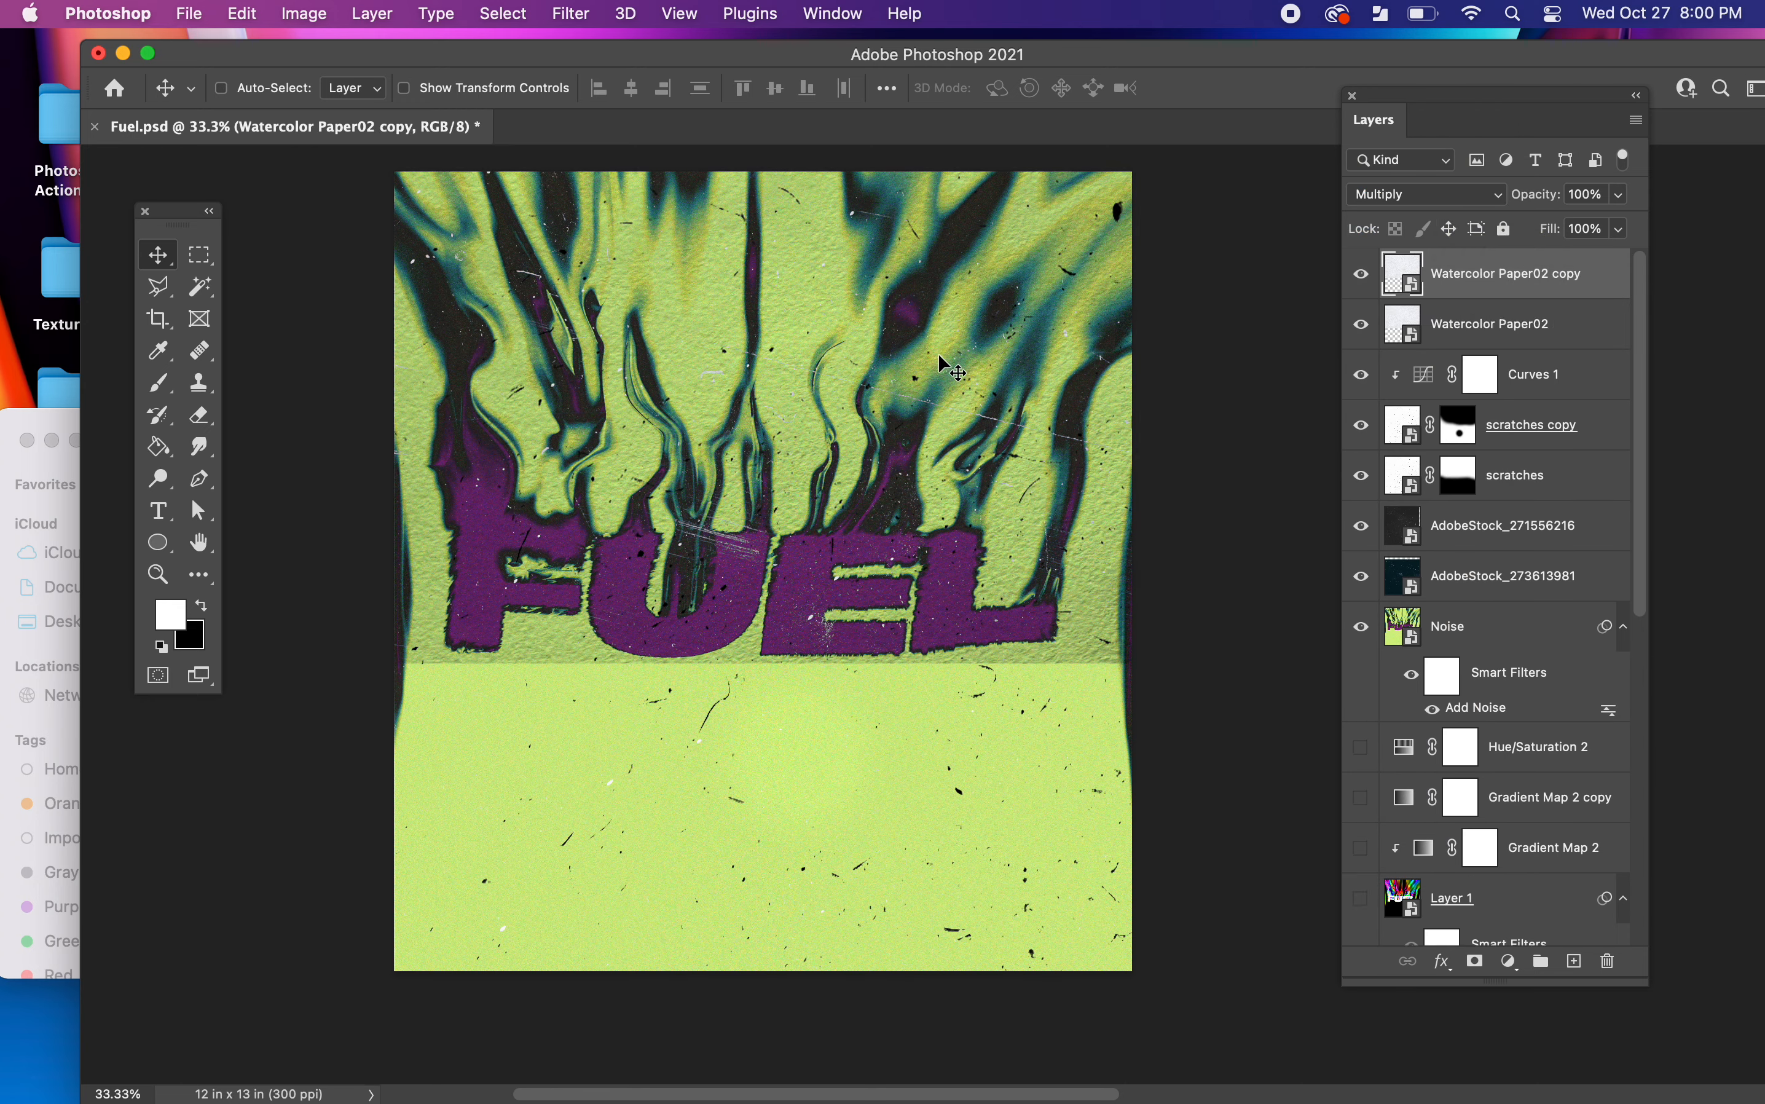
pyautogui.moveTo(1011, 228); pyautogui.dragTo(1011, 719)
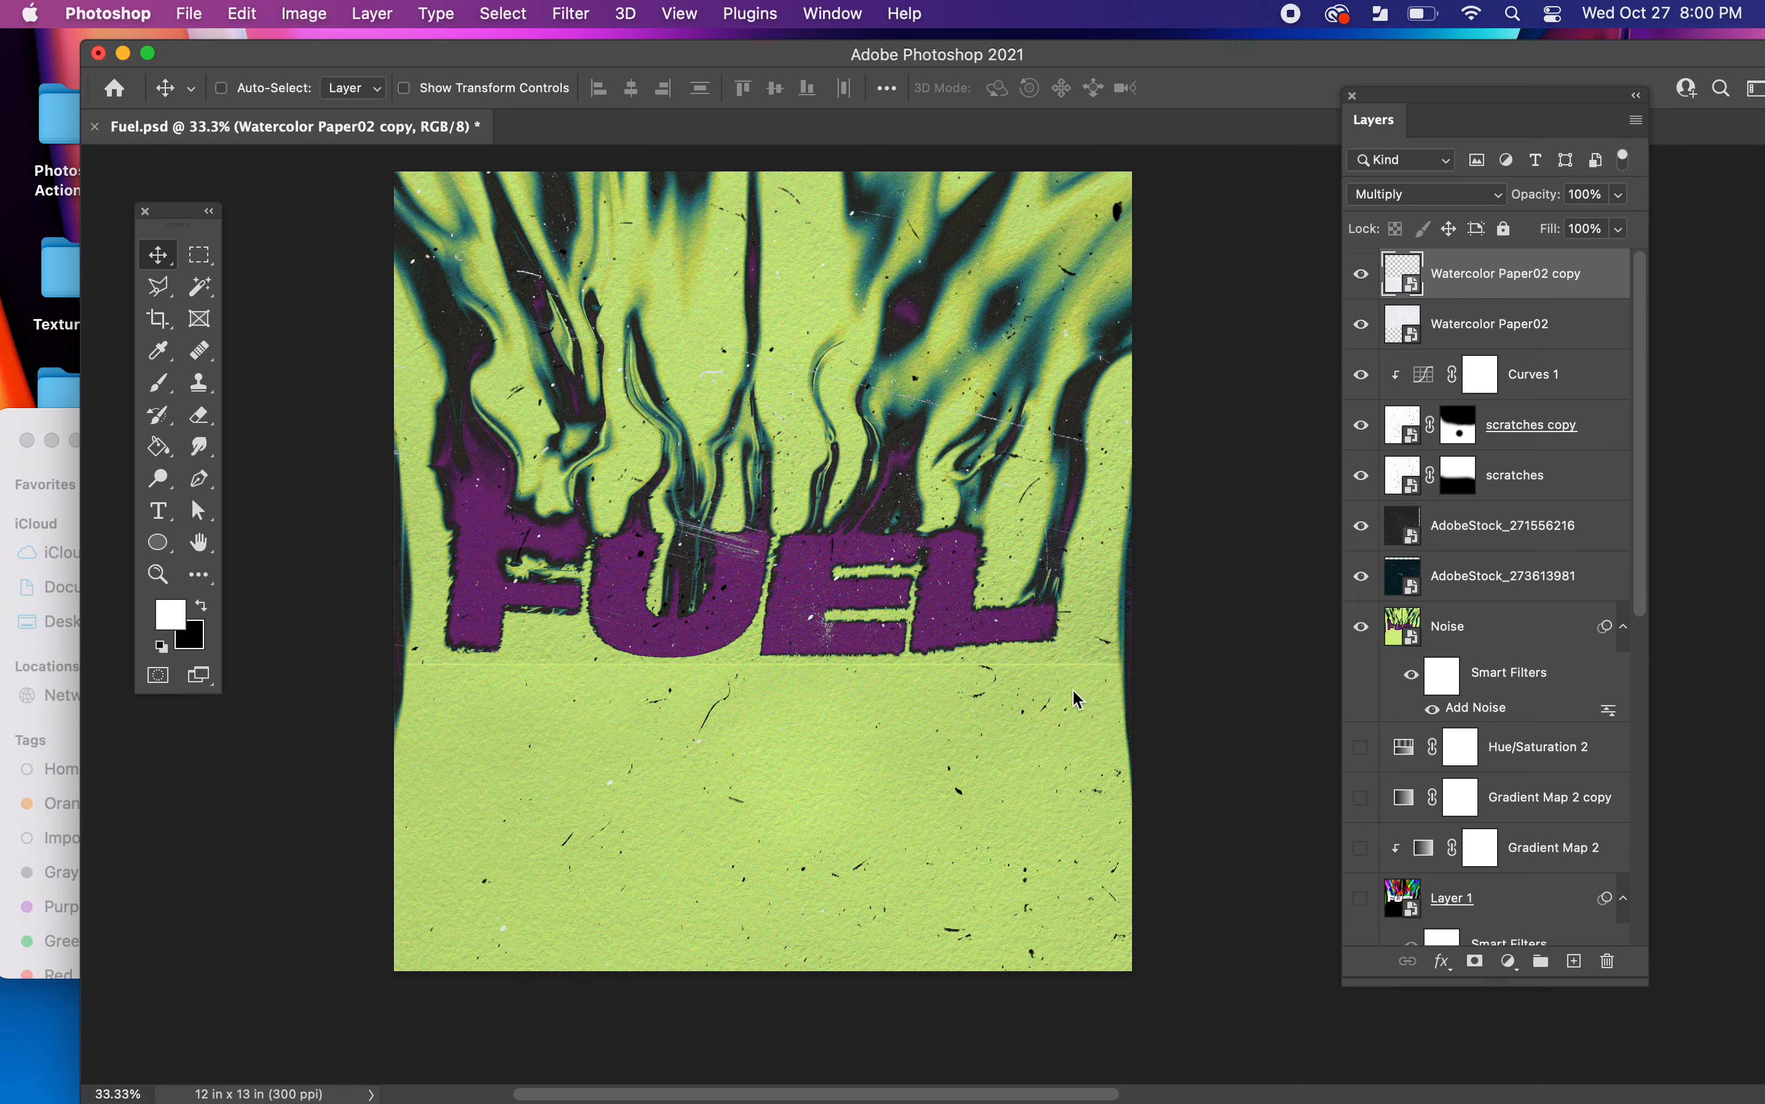
pyautogui.press('super+1')
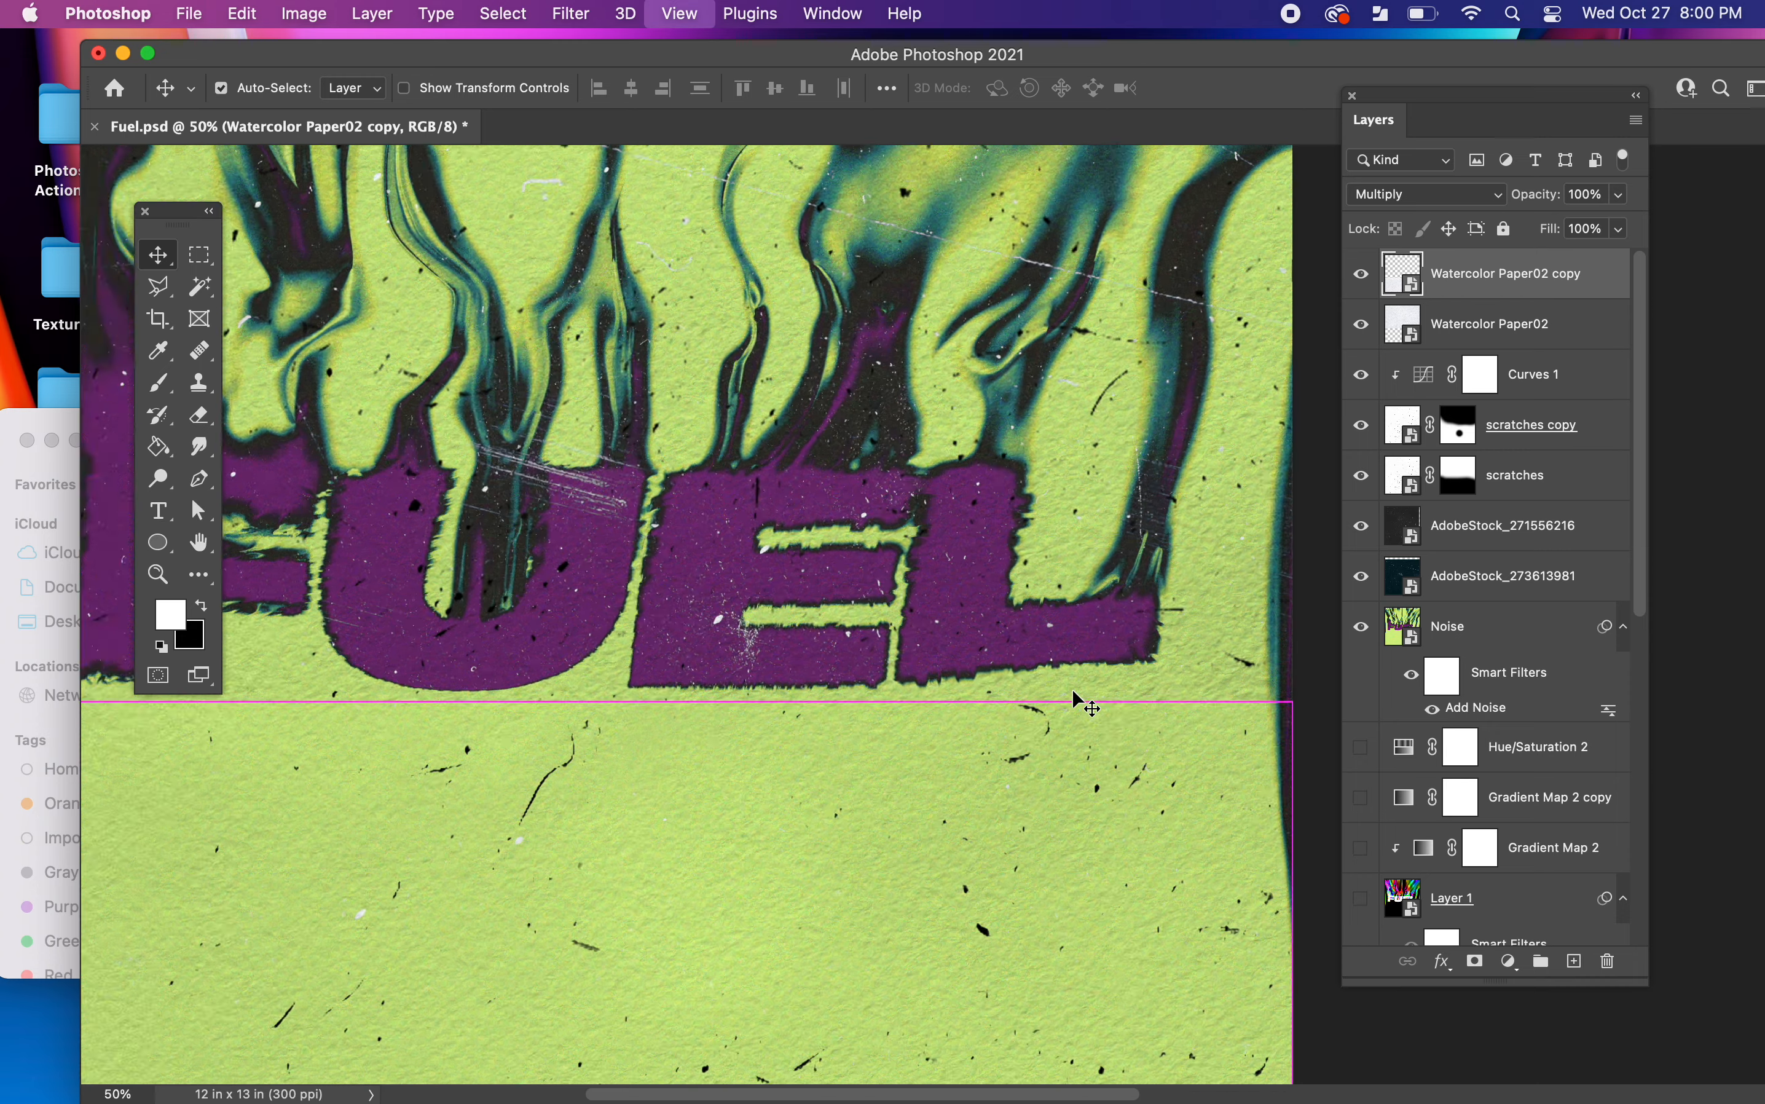
pyautogui.press('super+minus')
pyautogui.press('super+minus')
pyautogui.press('super+minus')
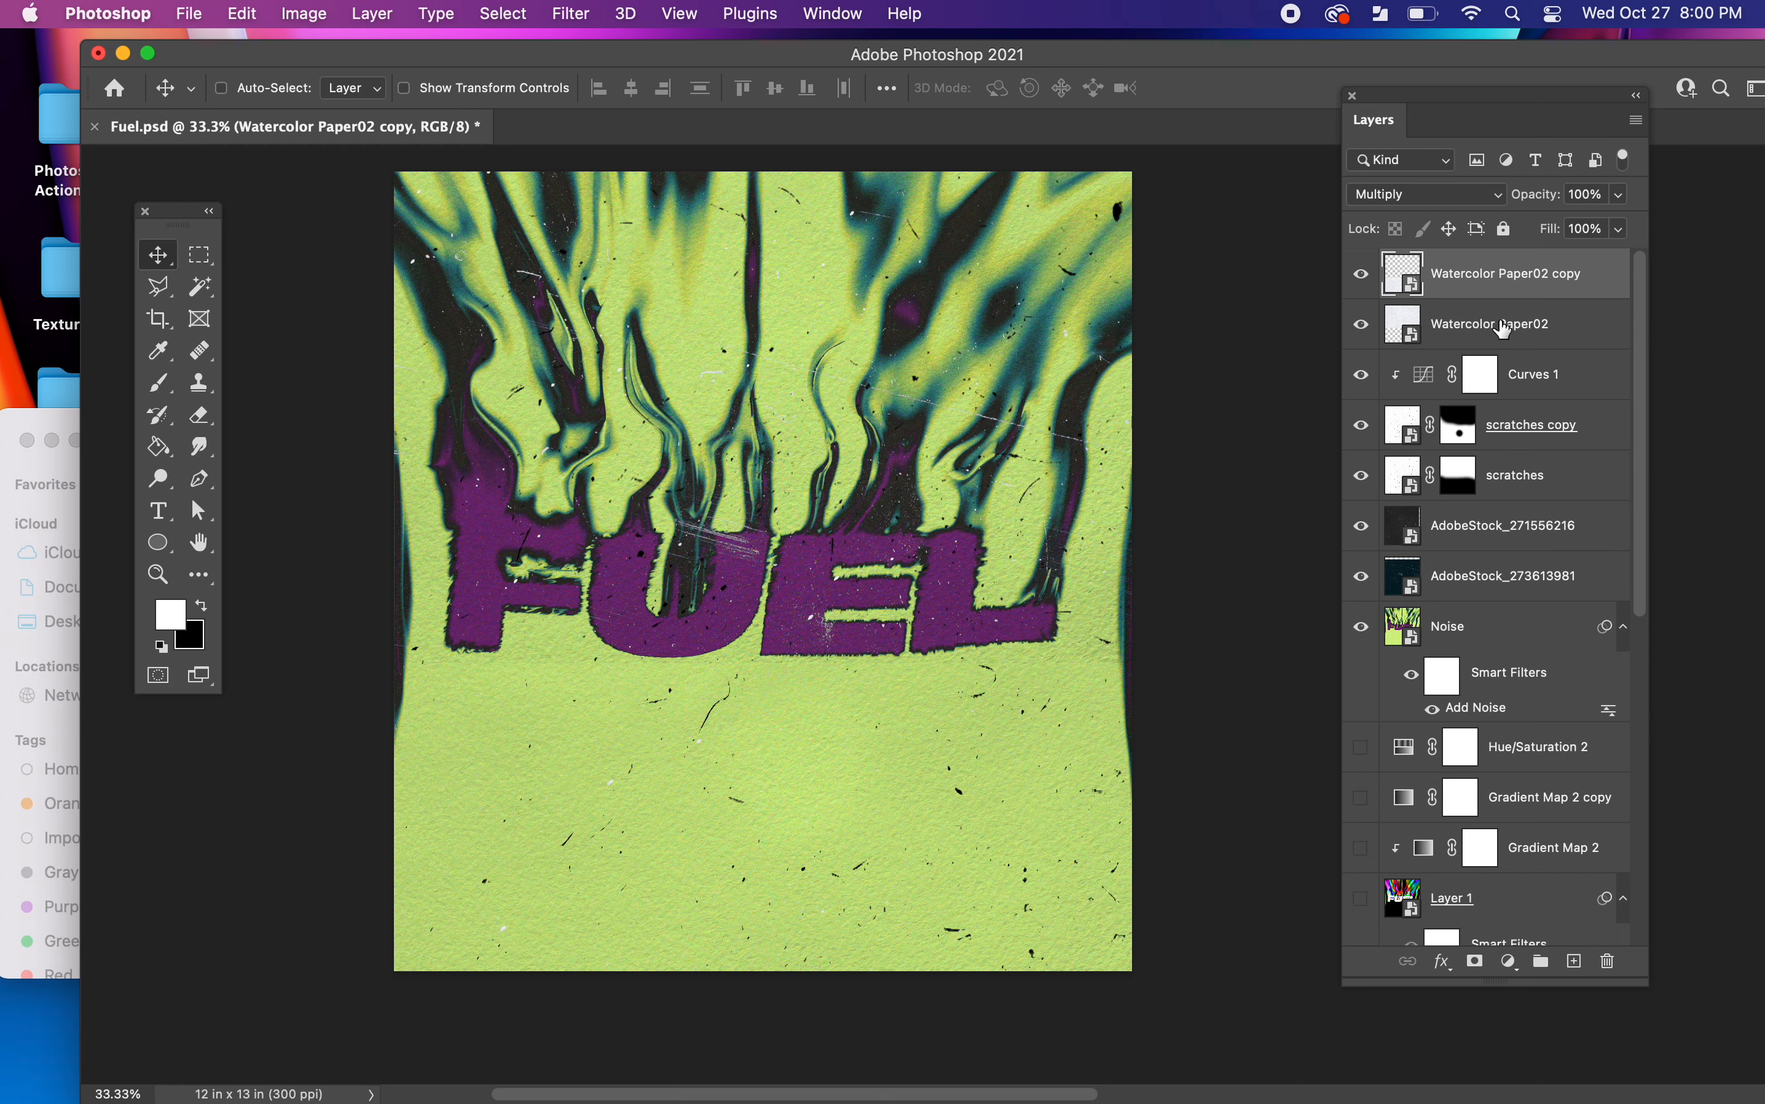
# - Group the Watercolor Paper02 layer with its copy and name the group Watercolor Paper
pyautogui.keyDown('shift'); pyautogui.click(1579, 333); pyautogui.keyUp('shift')
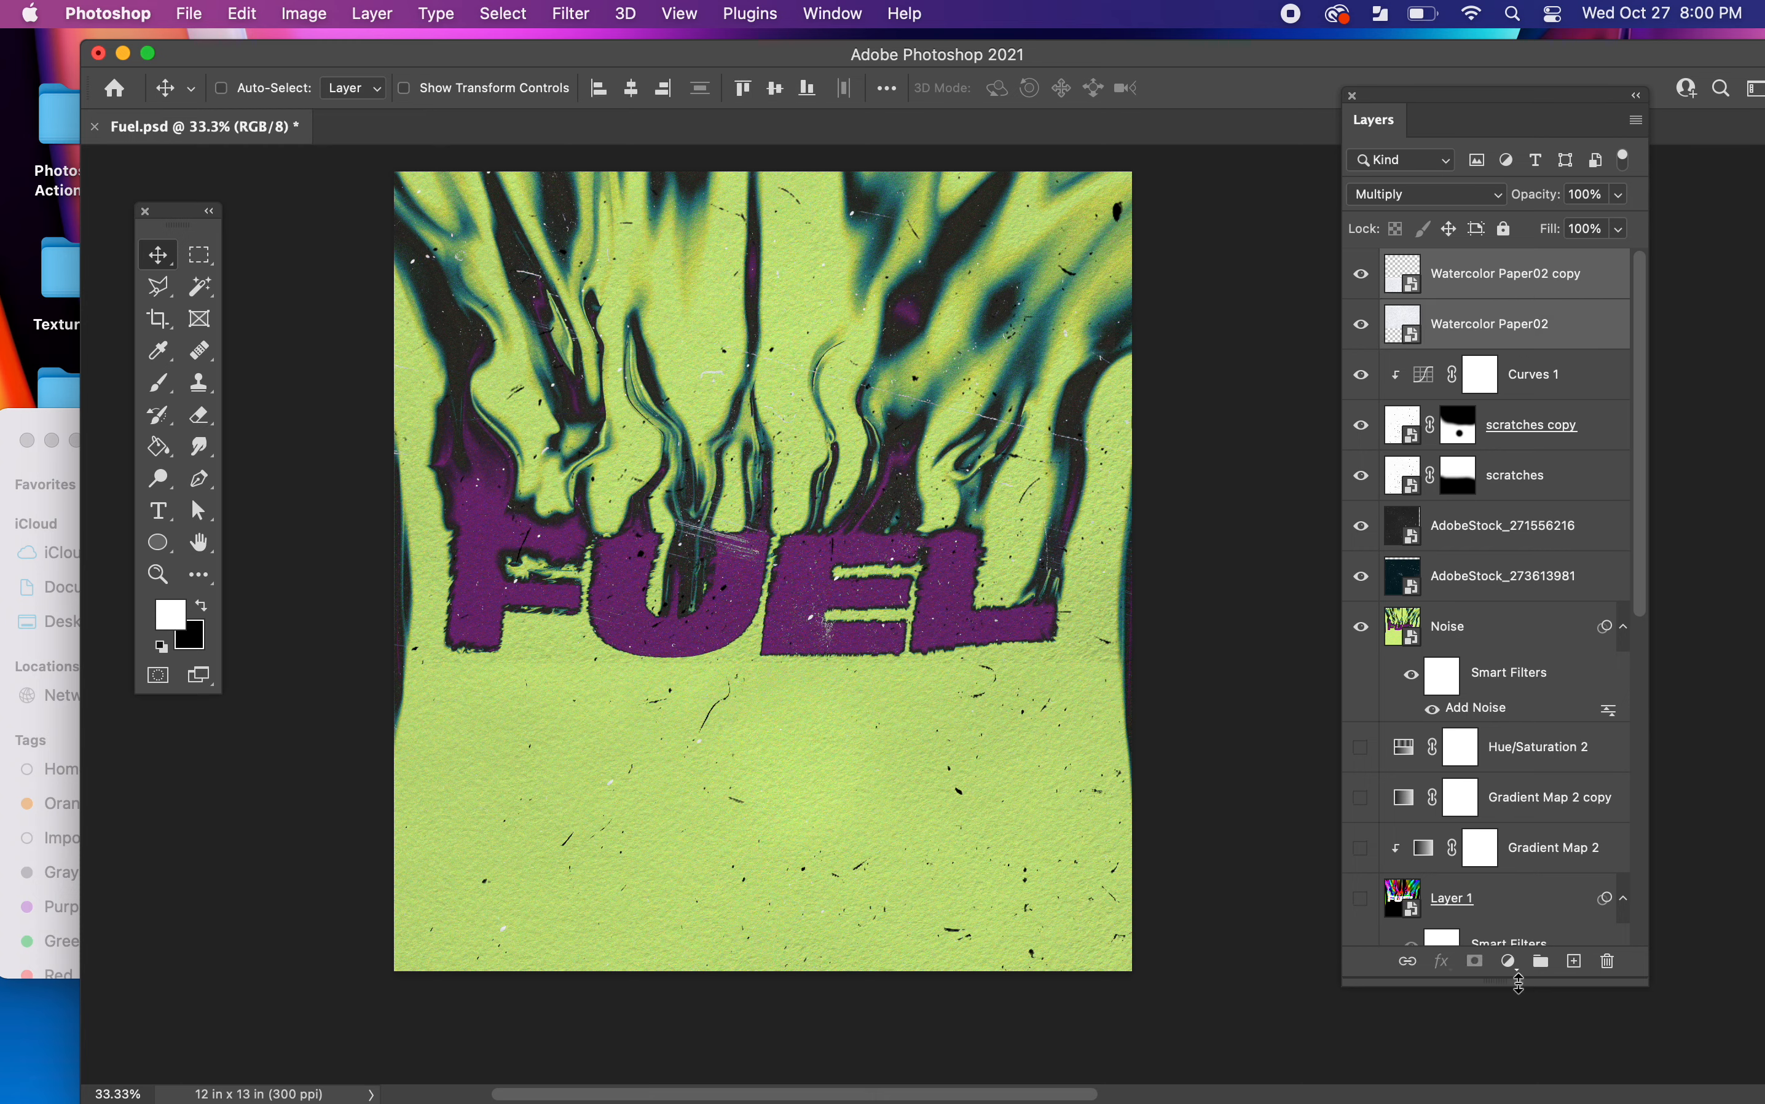
pyautogui.click(1542, 961)
pyautogui.doubleClick(1469, 265)
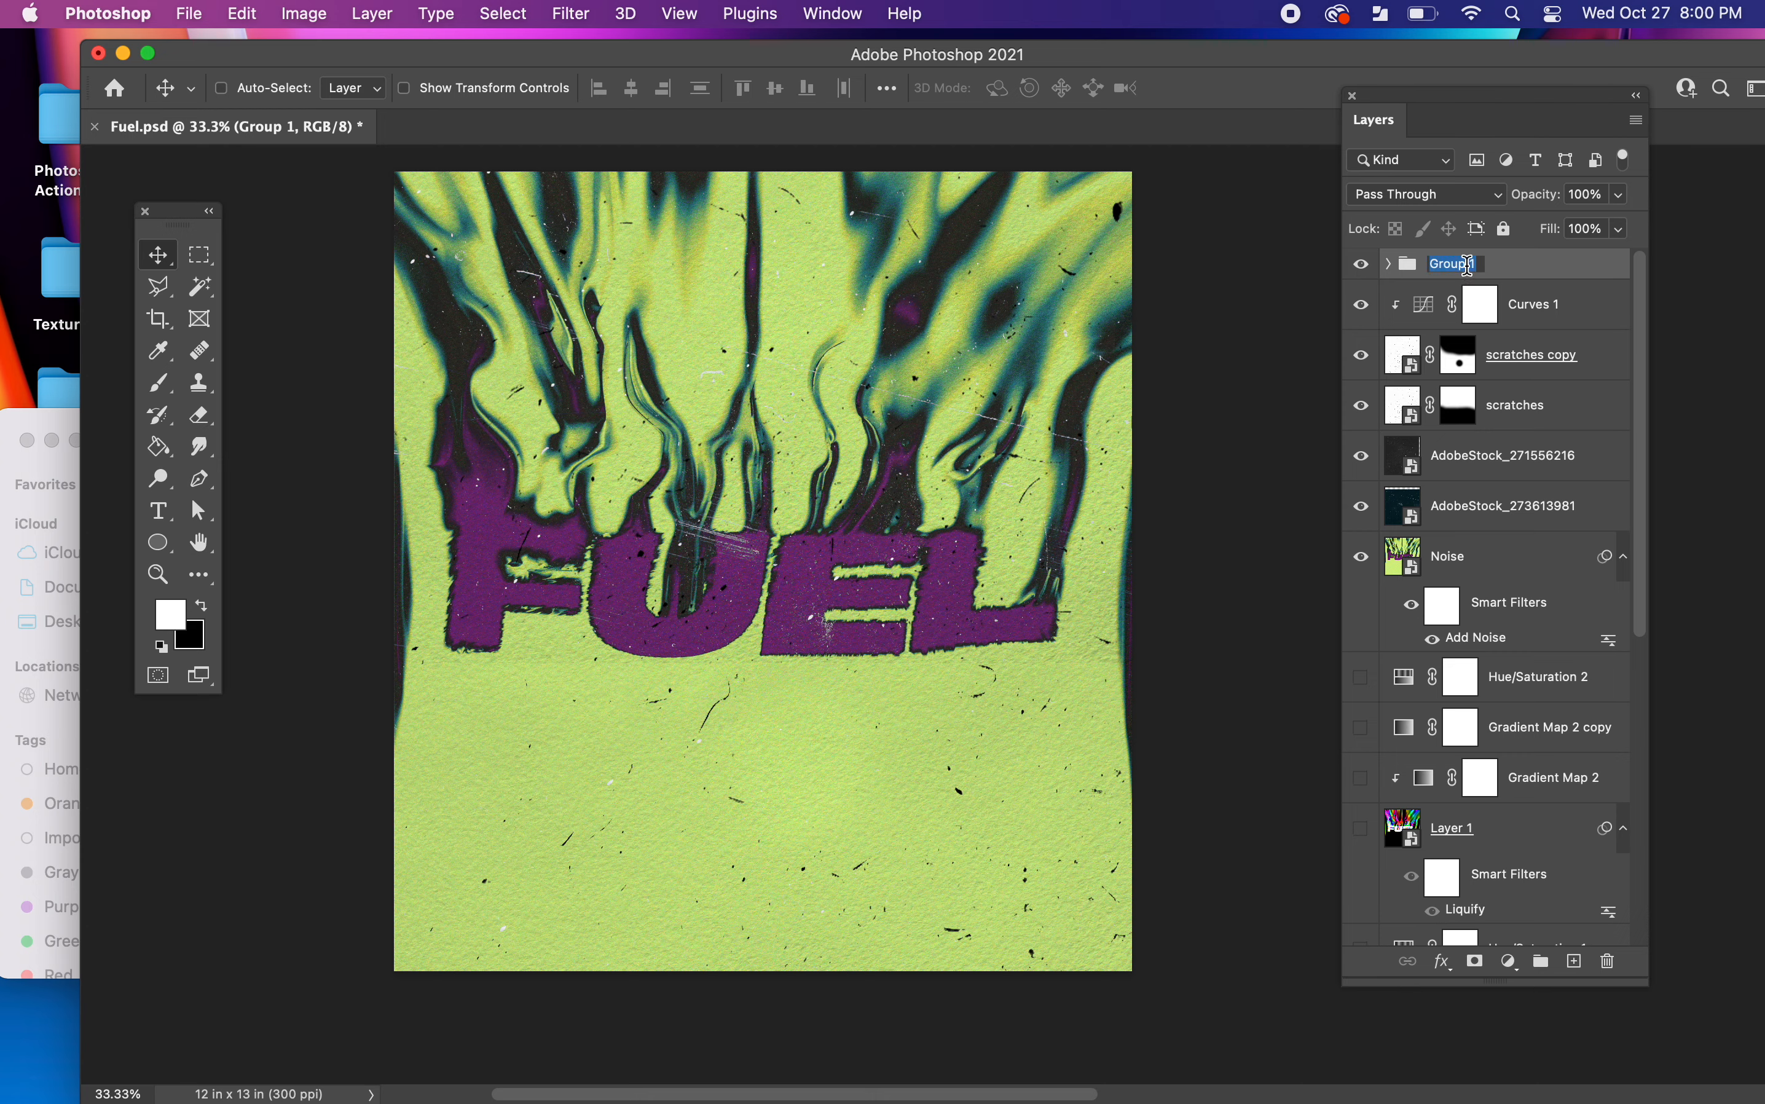
pyautogui.write('S')
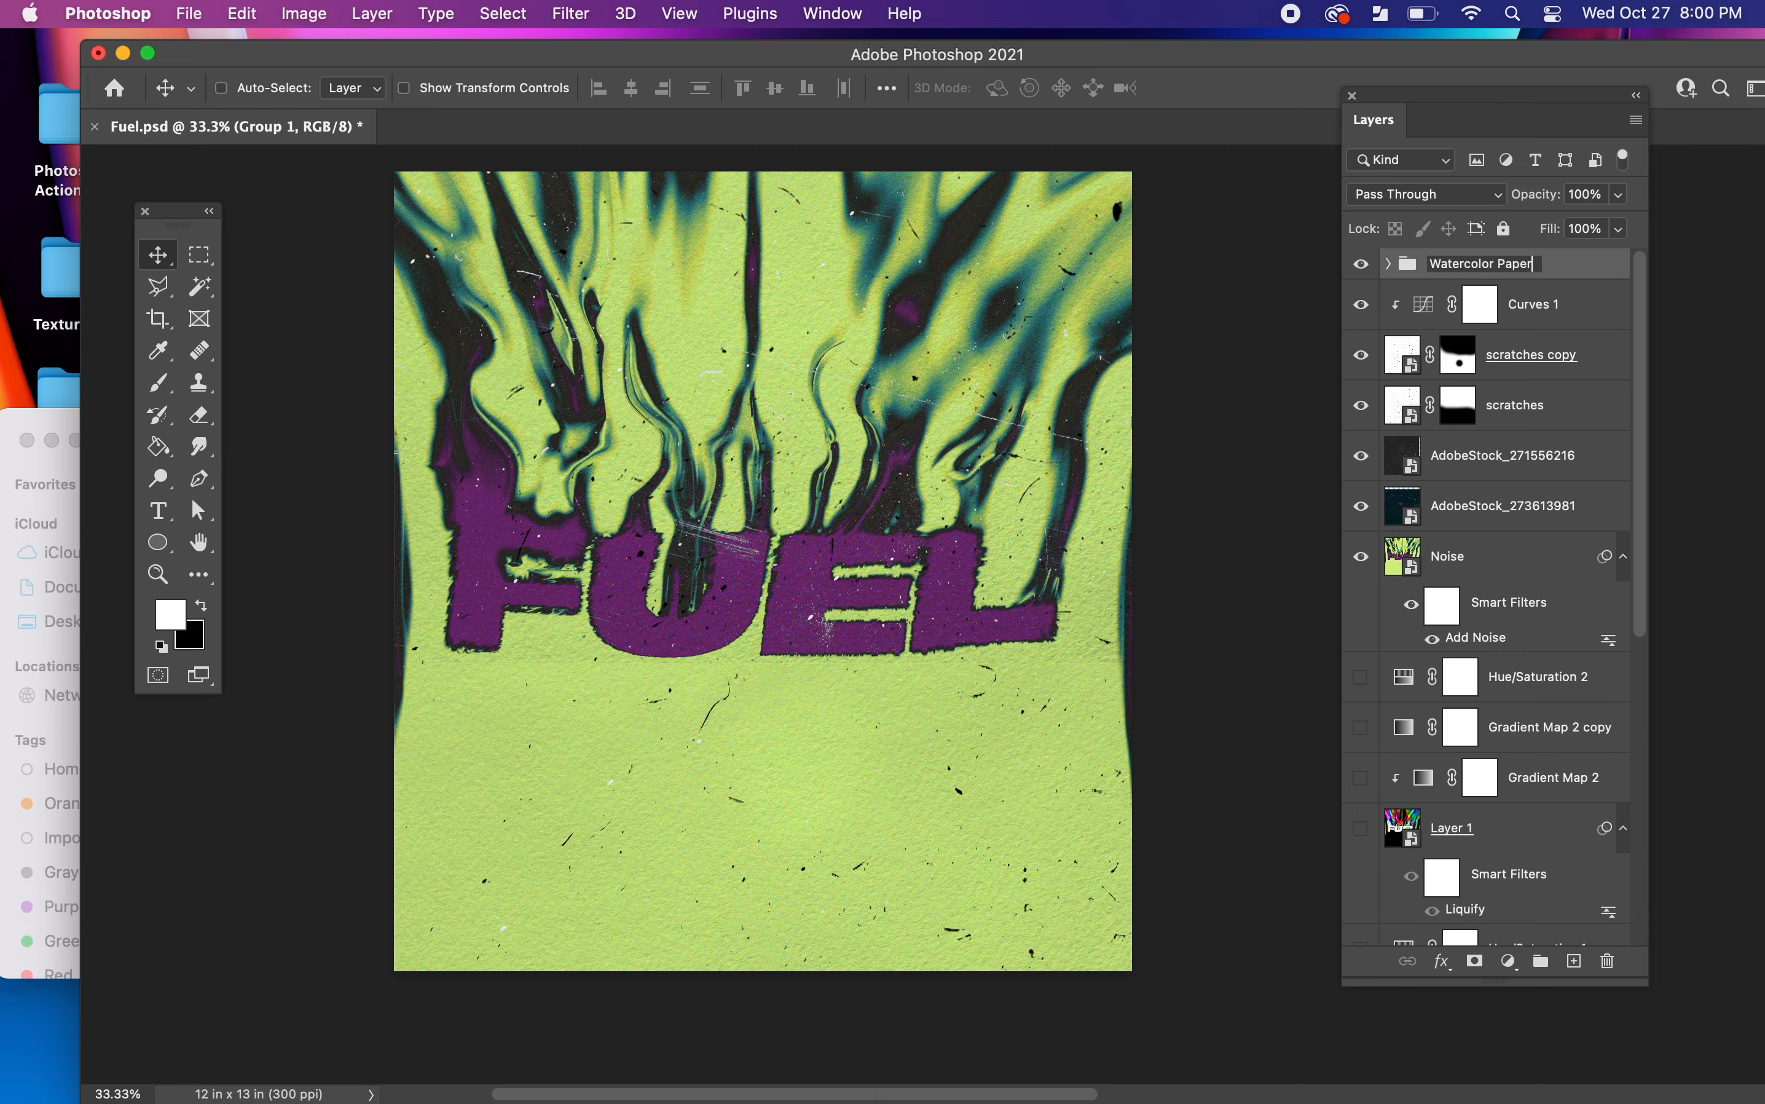
pyautogui.press('Return')
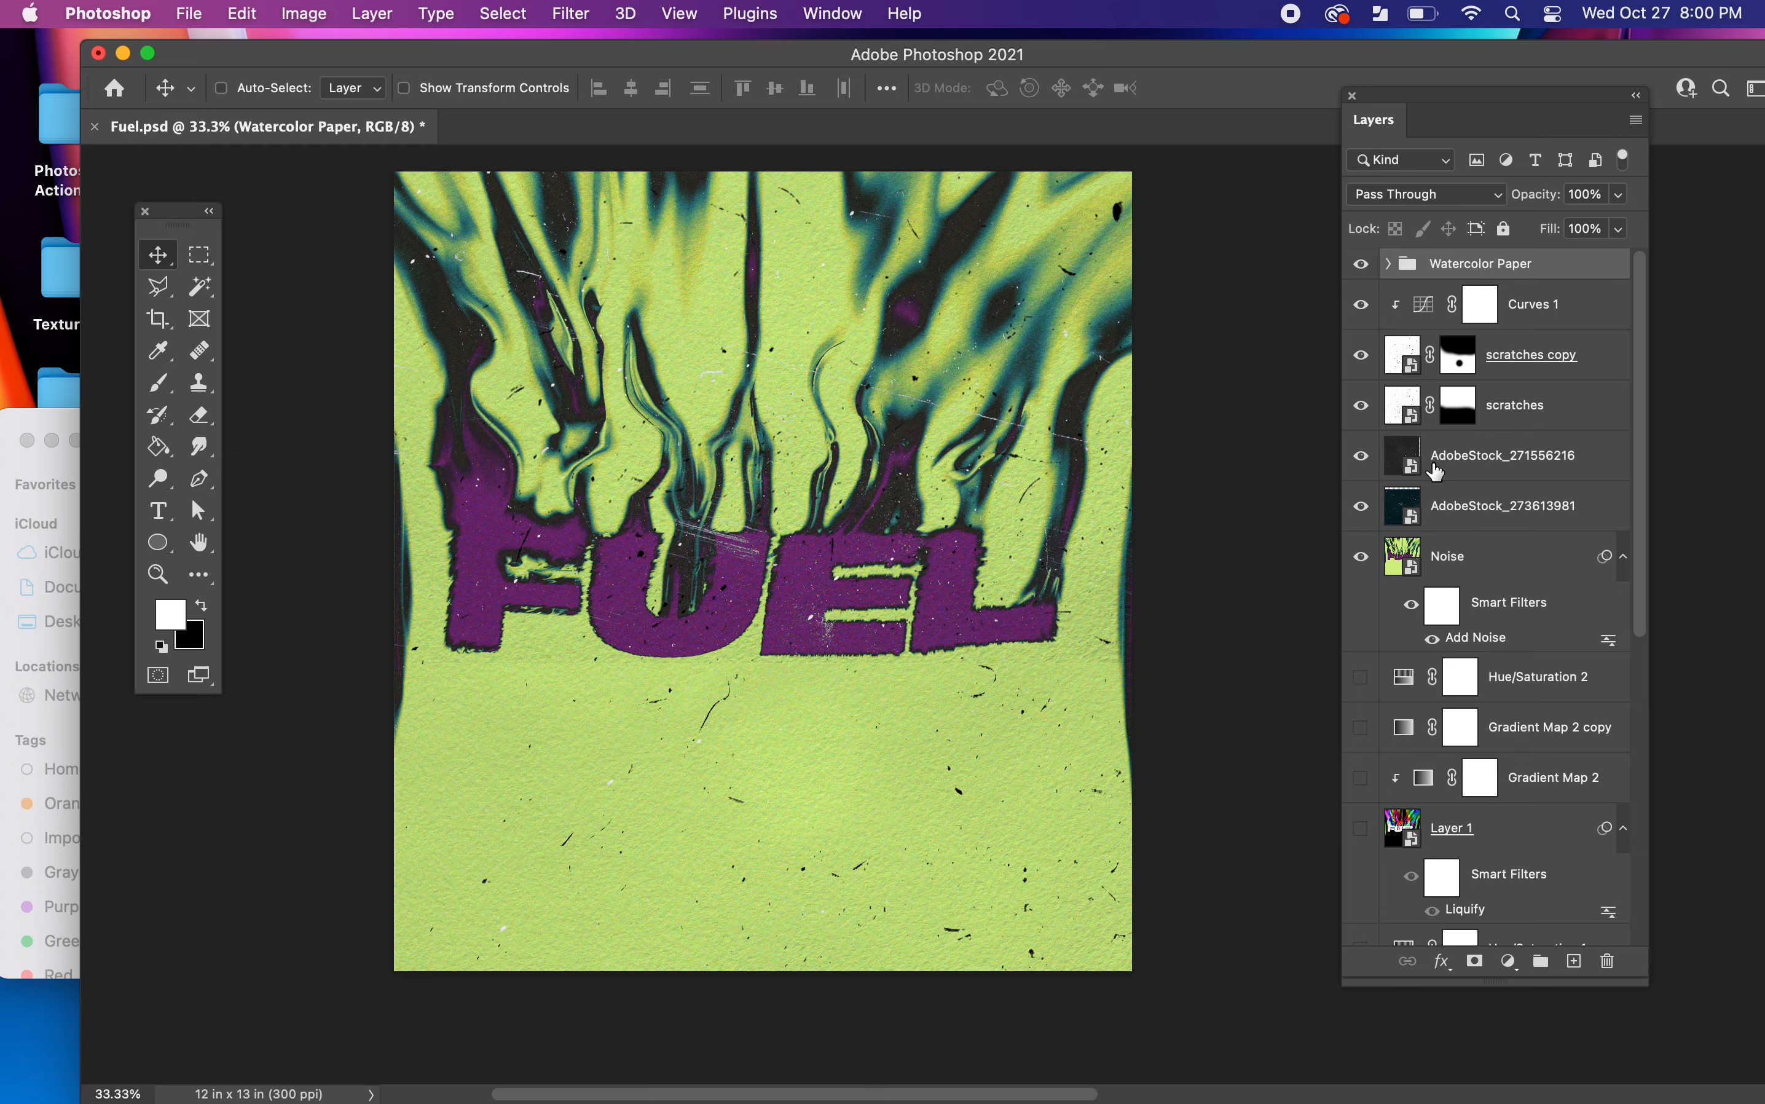
# - Add a Curves adjustment clipped to the Watercolor Paper group and pull its white endpoint slightly inward and down
pyautogui.click(1509, 961)
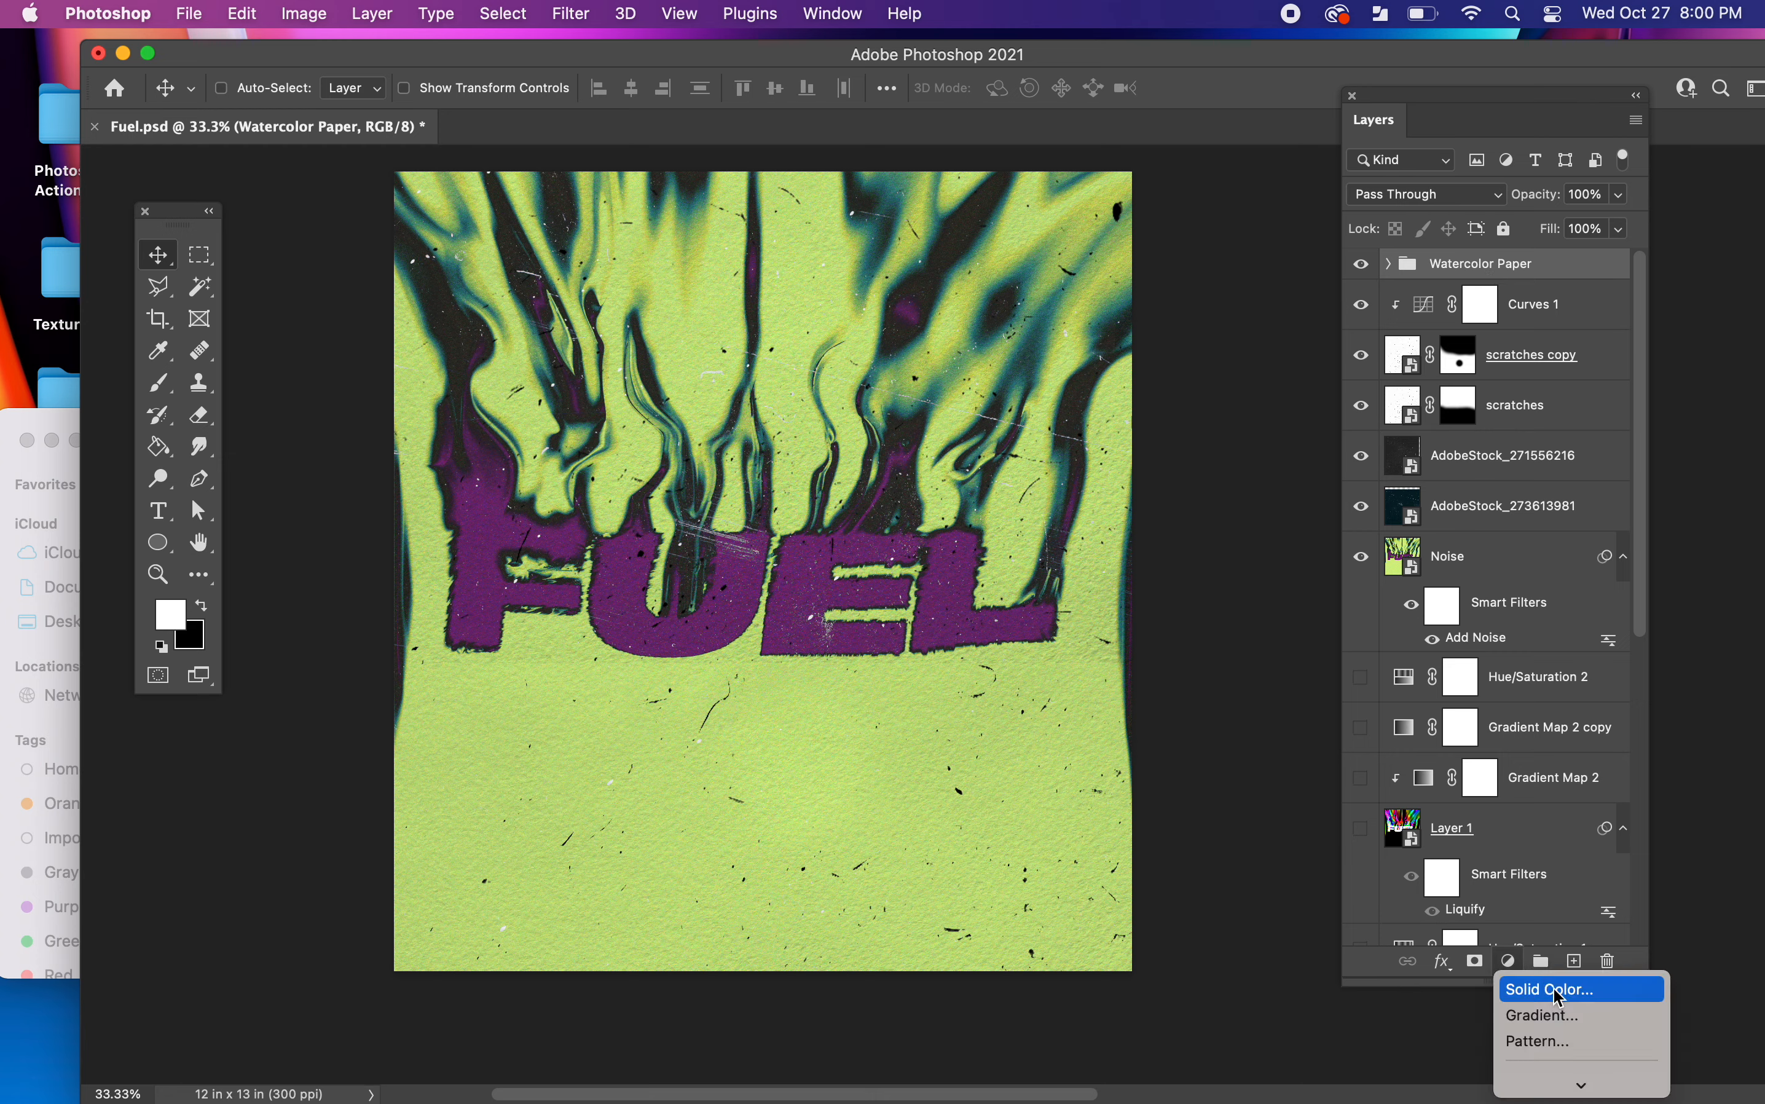
pyautogui.scroll(-5, 1543, 987)
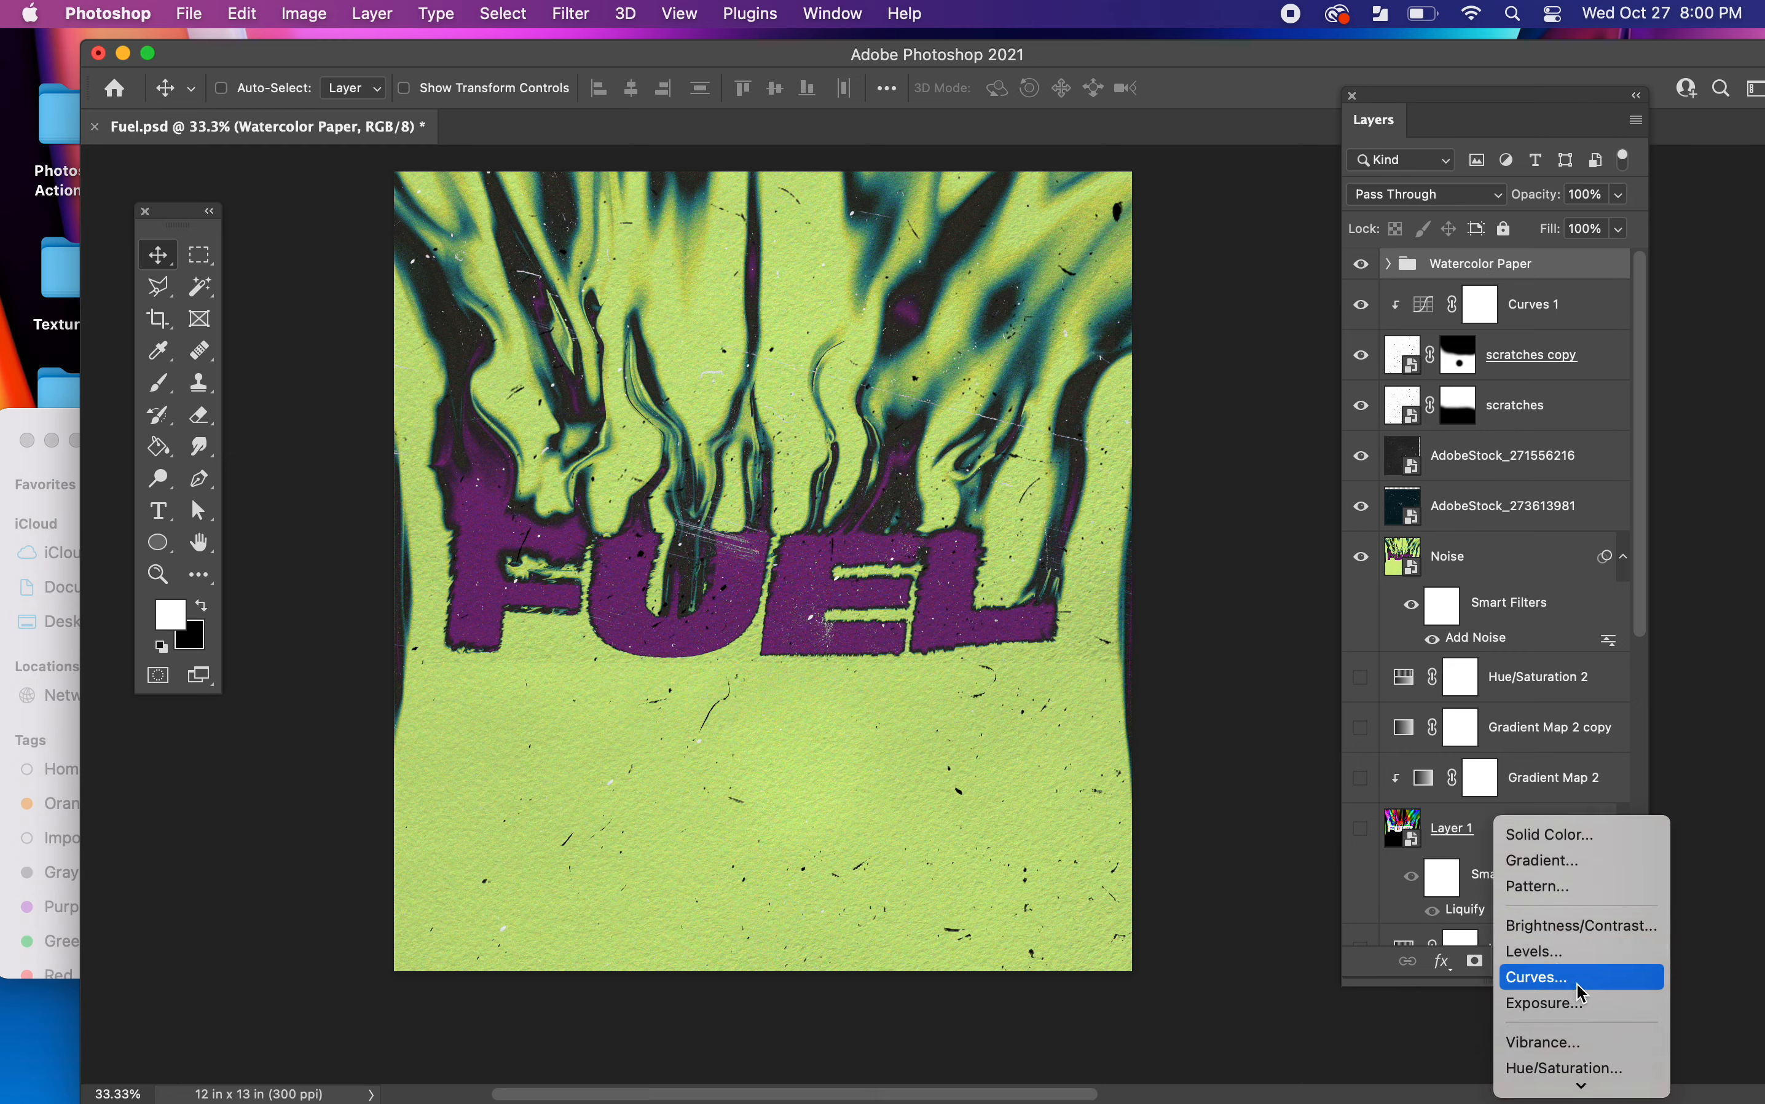
pyautogui.click(1571, 987)
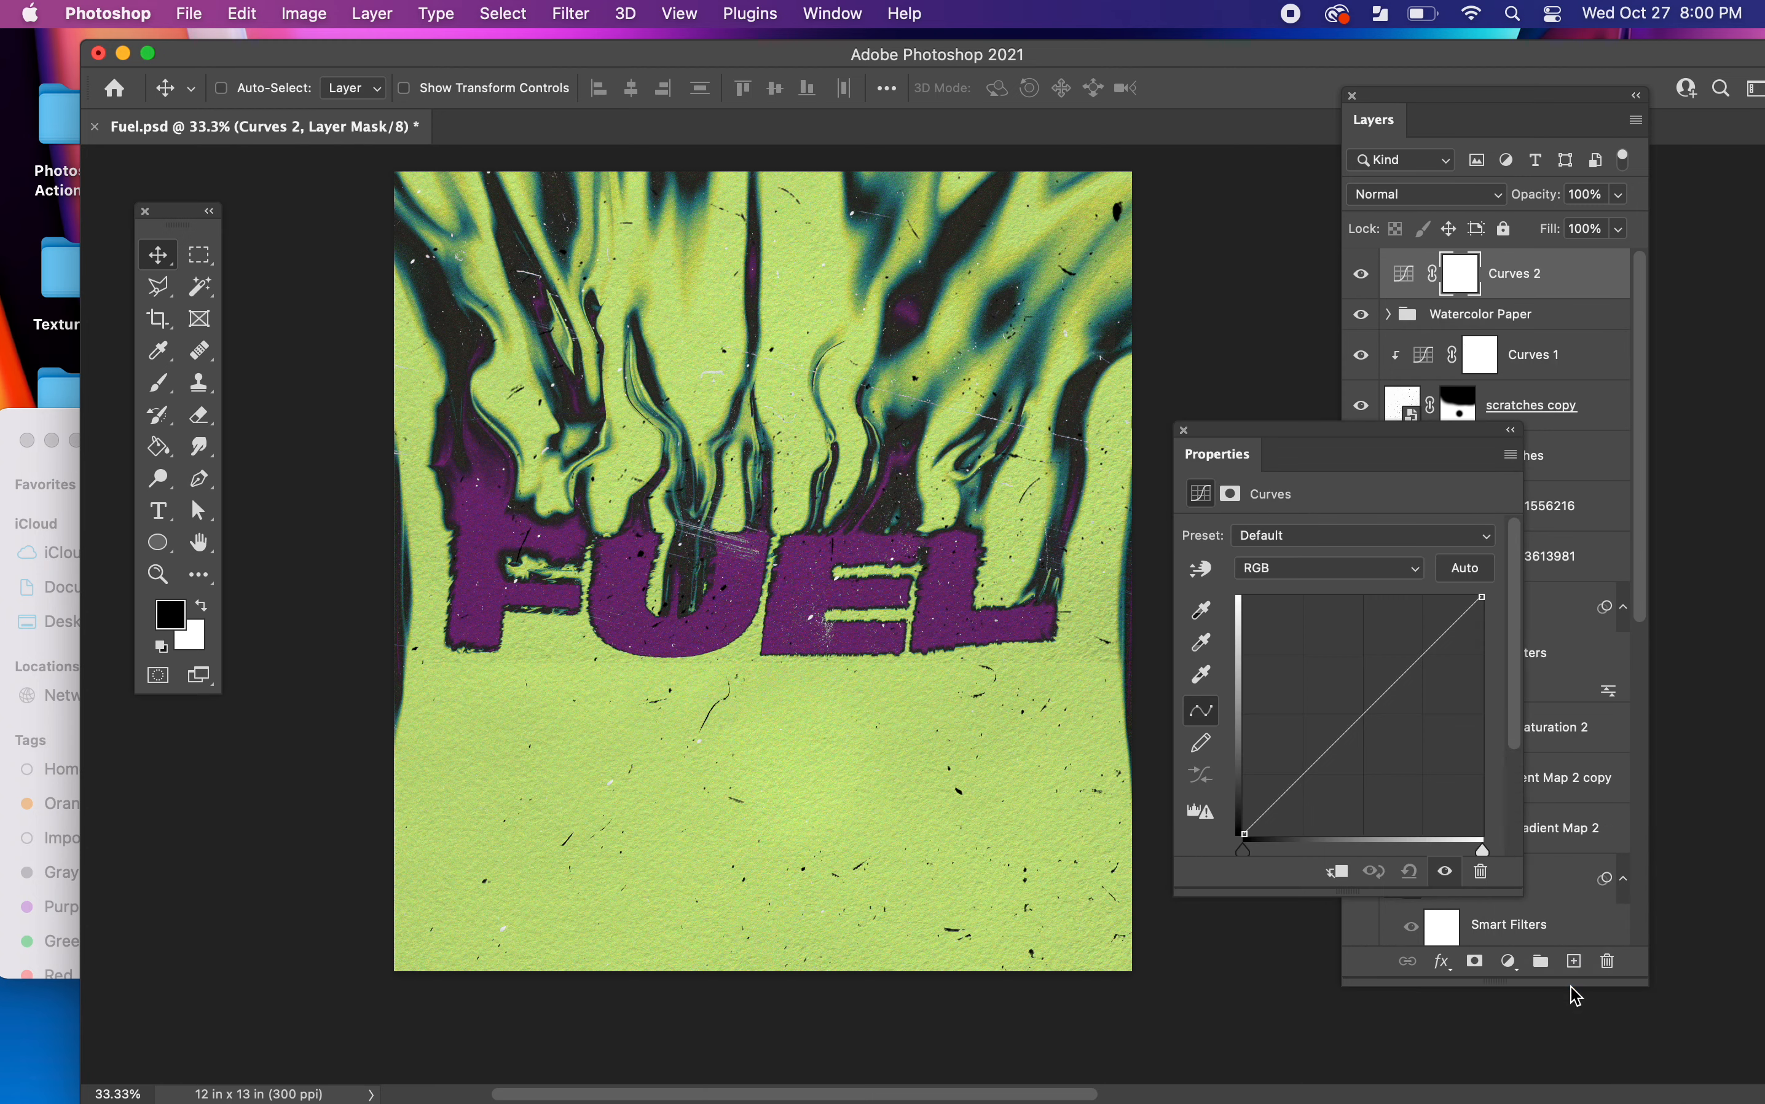
pyautogui.click(1336, 873)
pyautogui.moveTo(1482, 597)
pyautogui.mouseDown()
pyautogui.moveTo(1444, 602)
pyautogui.moveTo(1479, 606)
pyautogui.moveTo(1461, 608)
pyautogui.mouseUp()
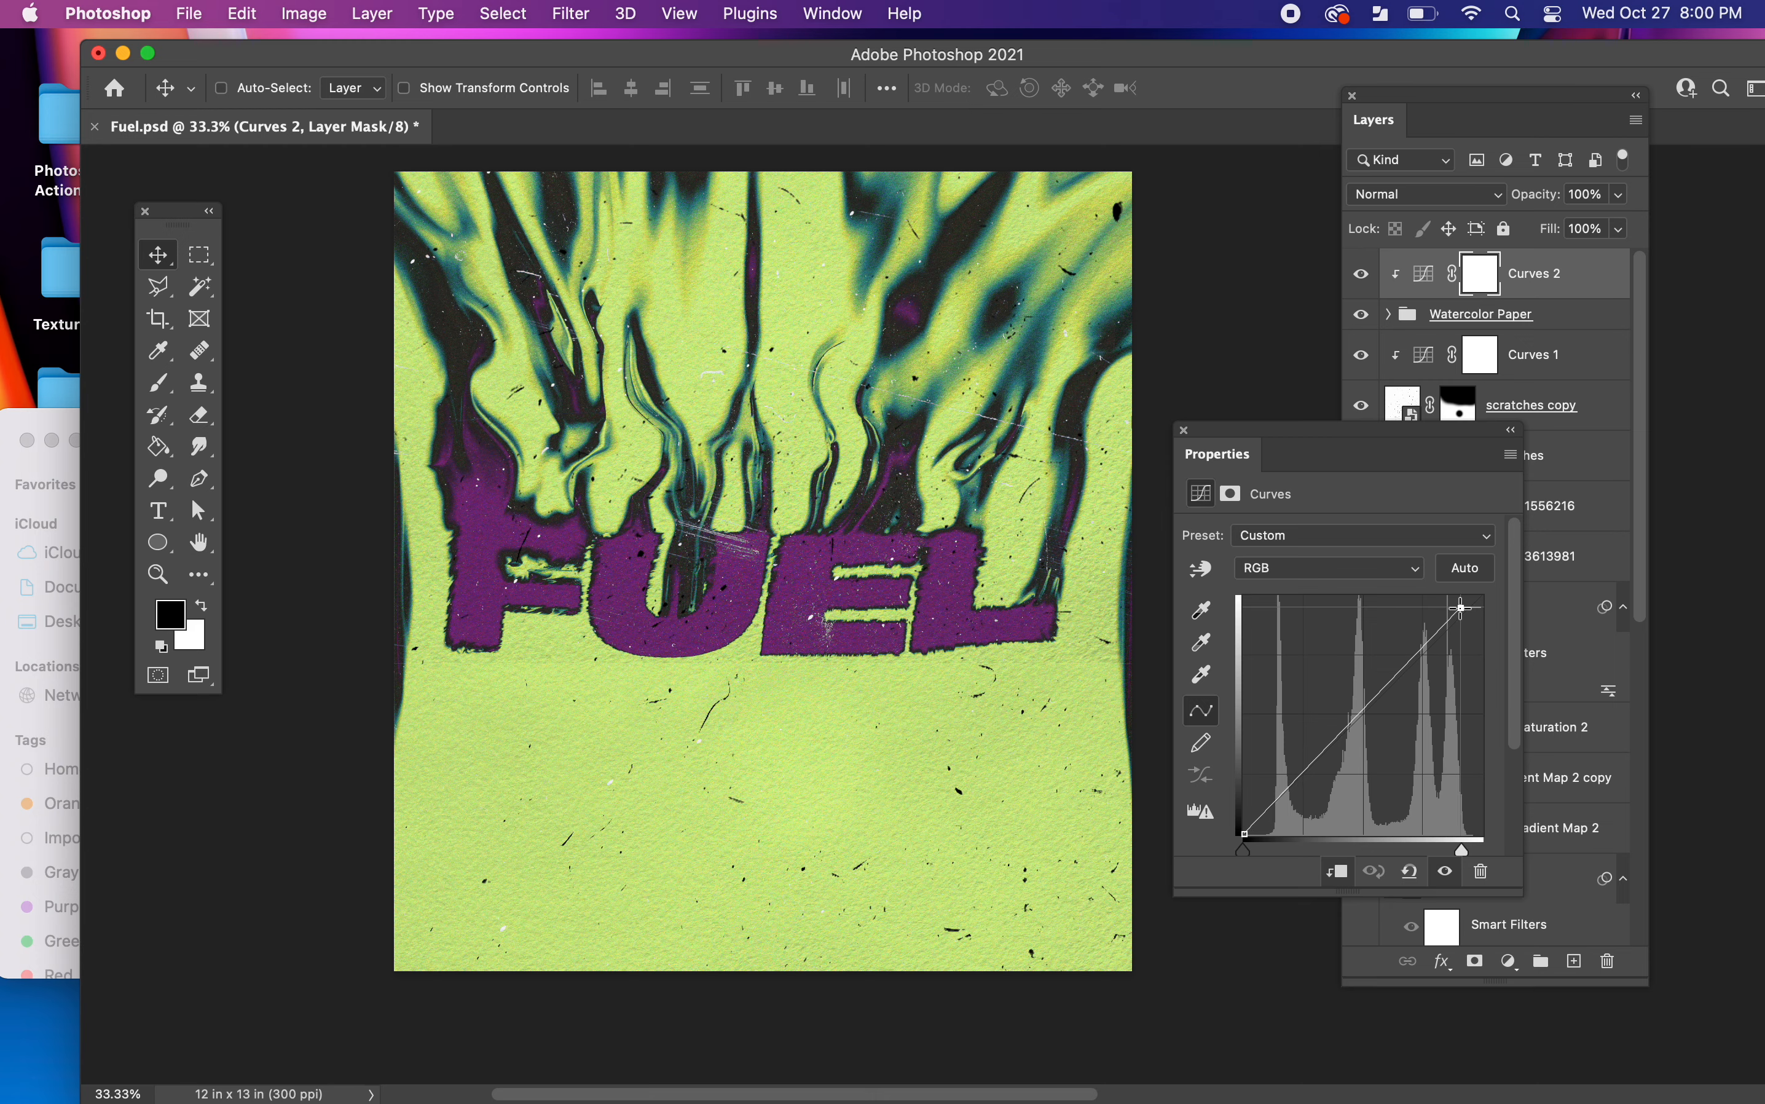
pyautogui.click(1185, 431)
# - Compare the artwork with the clipped Curves adjustment and the Watercolor Paper group each hidden and shown
pyautogui.click(1362, 274)
pyautogui.click(1362, 275)
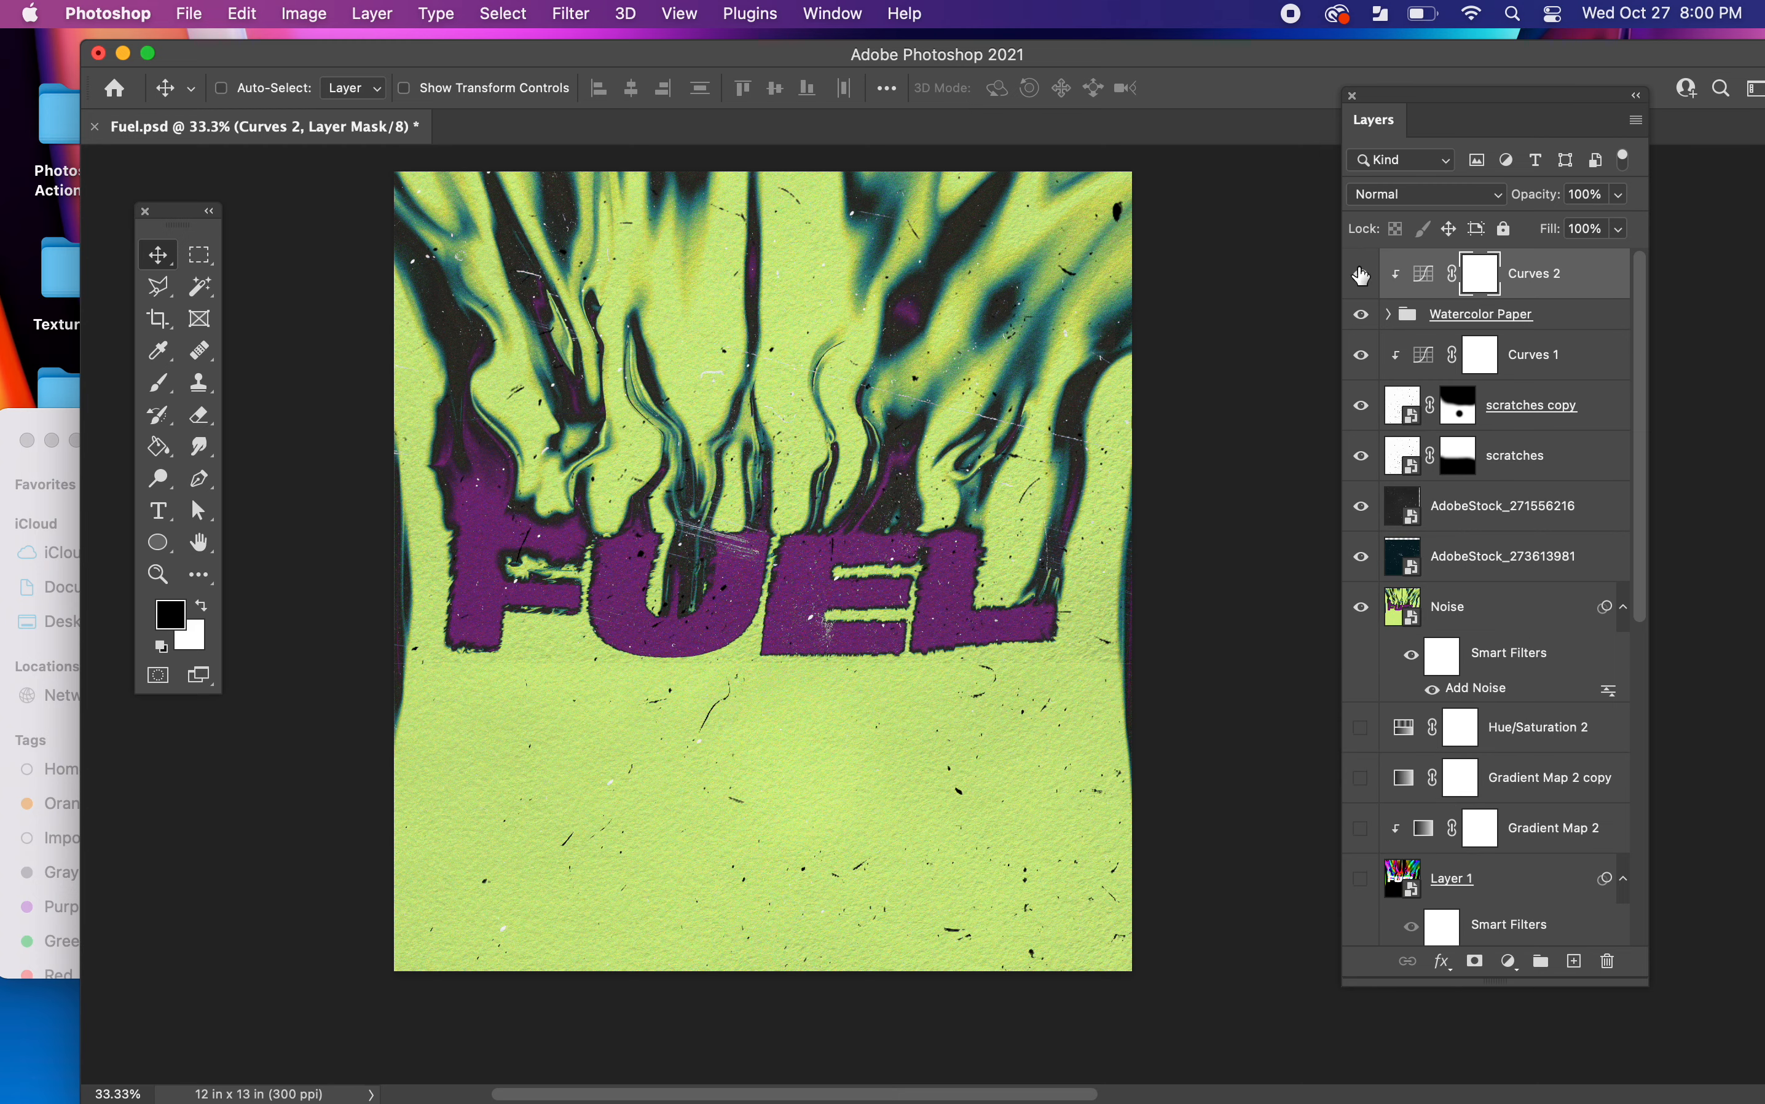
pyautogui.click(1362, 275)
pyautogui.click(1362, 275)
pyautogui.click(1362, 275)
pyautogui.click(1362, 275)
pyautogui.click(1362, 315)
pyautogui.click(1362, 315)
pyautogui.click(1431, 281)
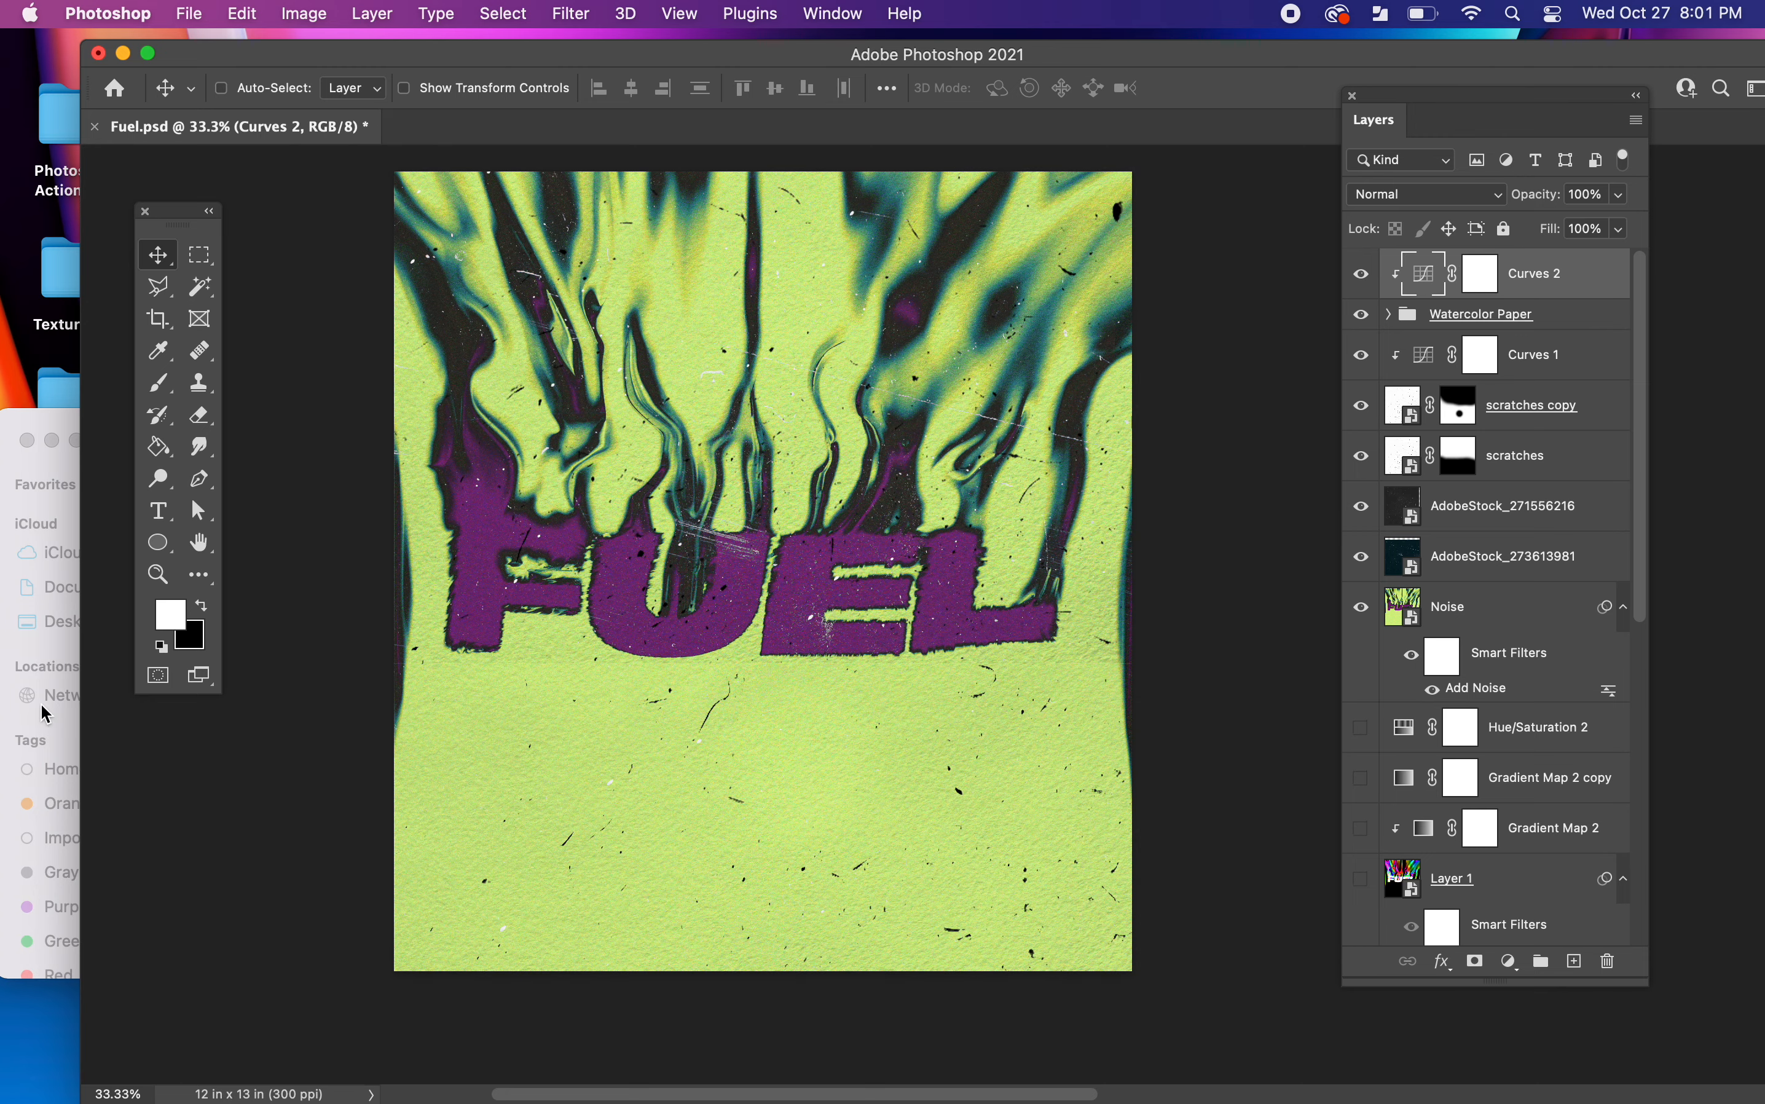
# - Place the 16.jpg texture rotated -90° and scaled to 36.06% so it spans the full width of the canvas
pyautogui.click(68, 717)
pyautogui.click(649, 520)
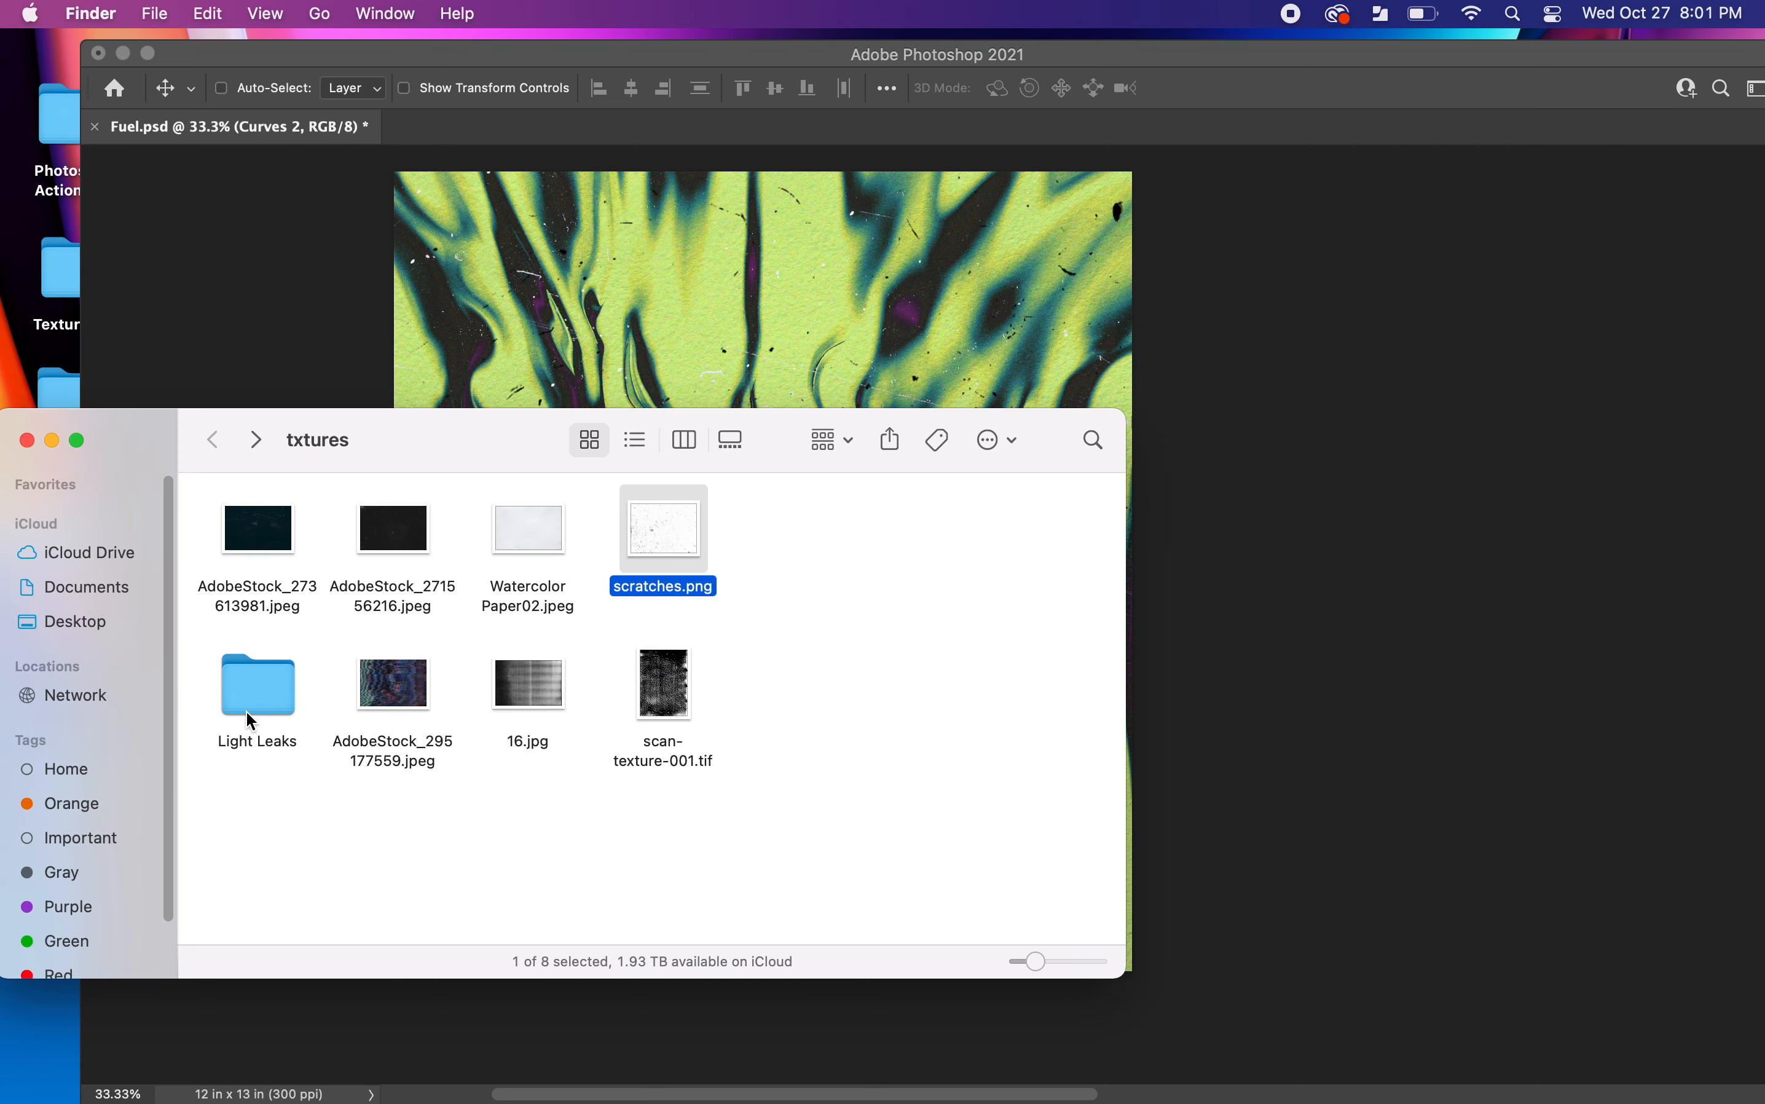
pyautogui.click(538, 700)
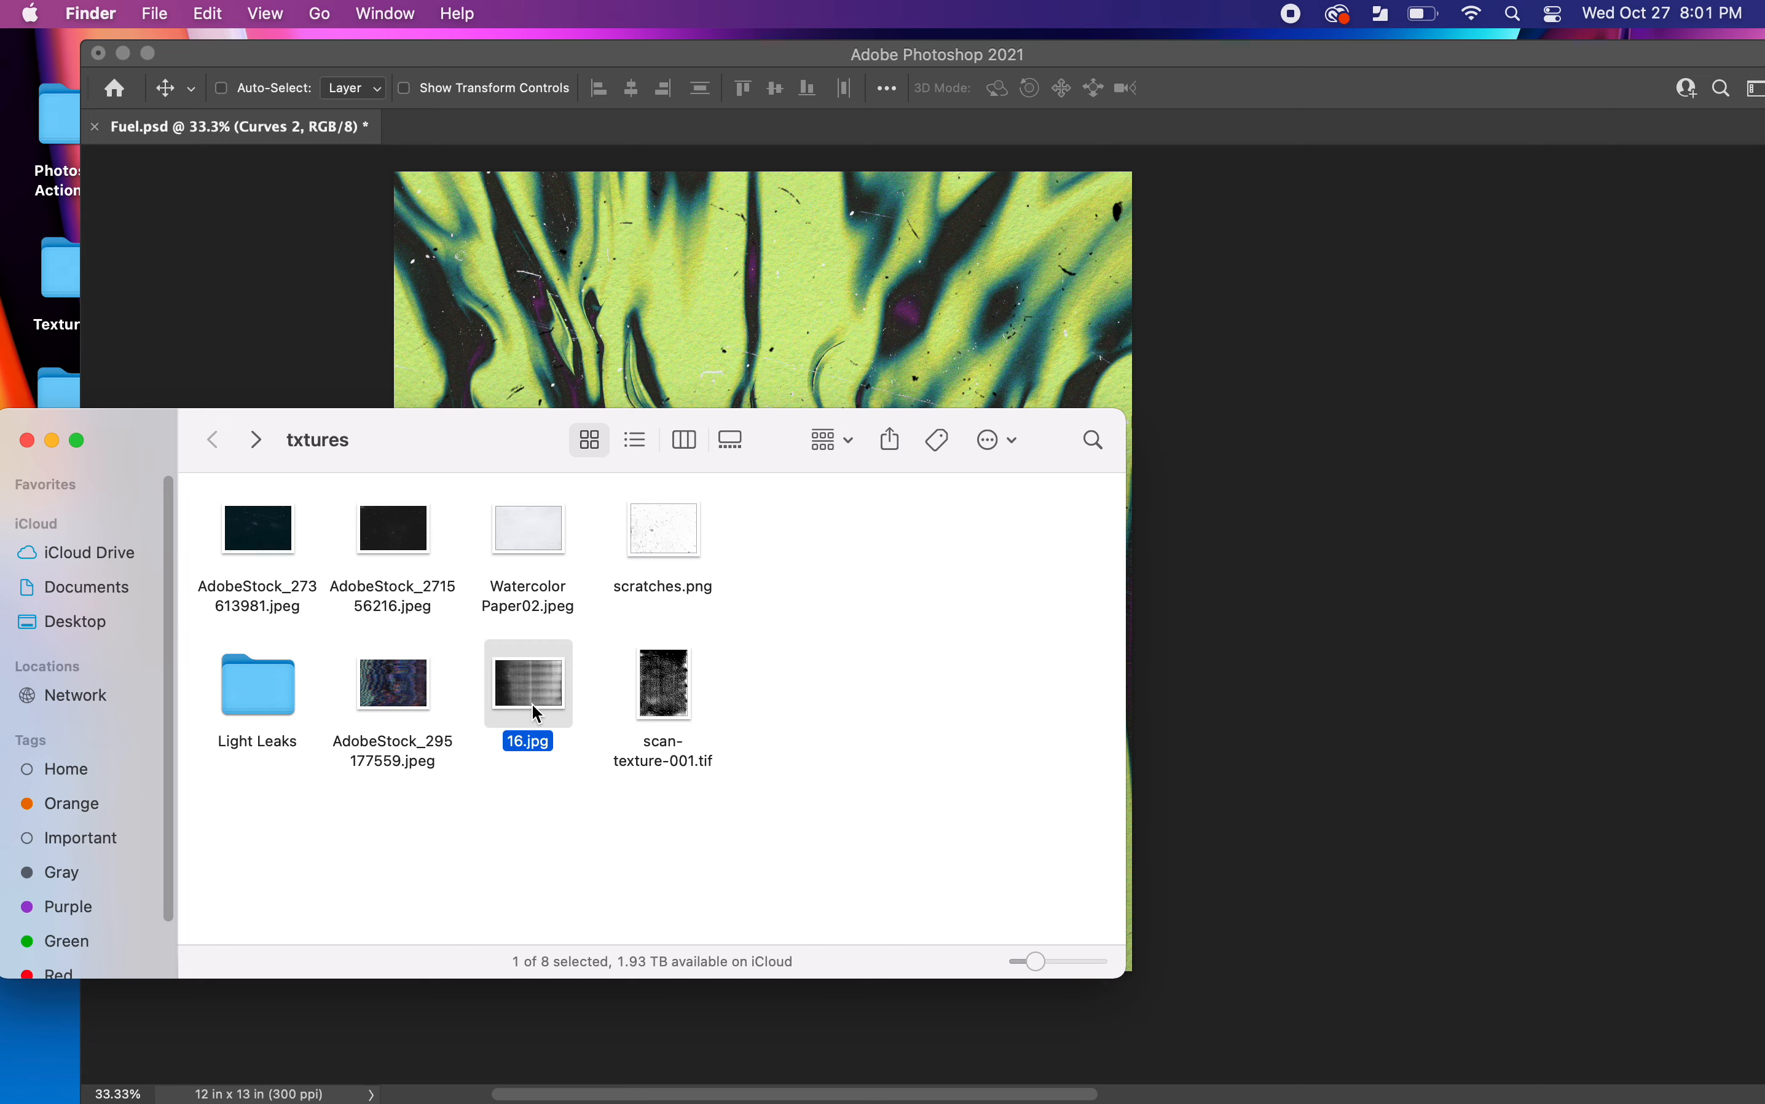
pyautogui.moveTo(526, 694); pyautogui.dragTo(756, 375)
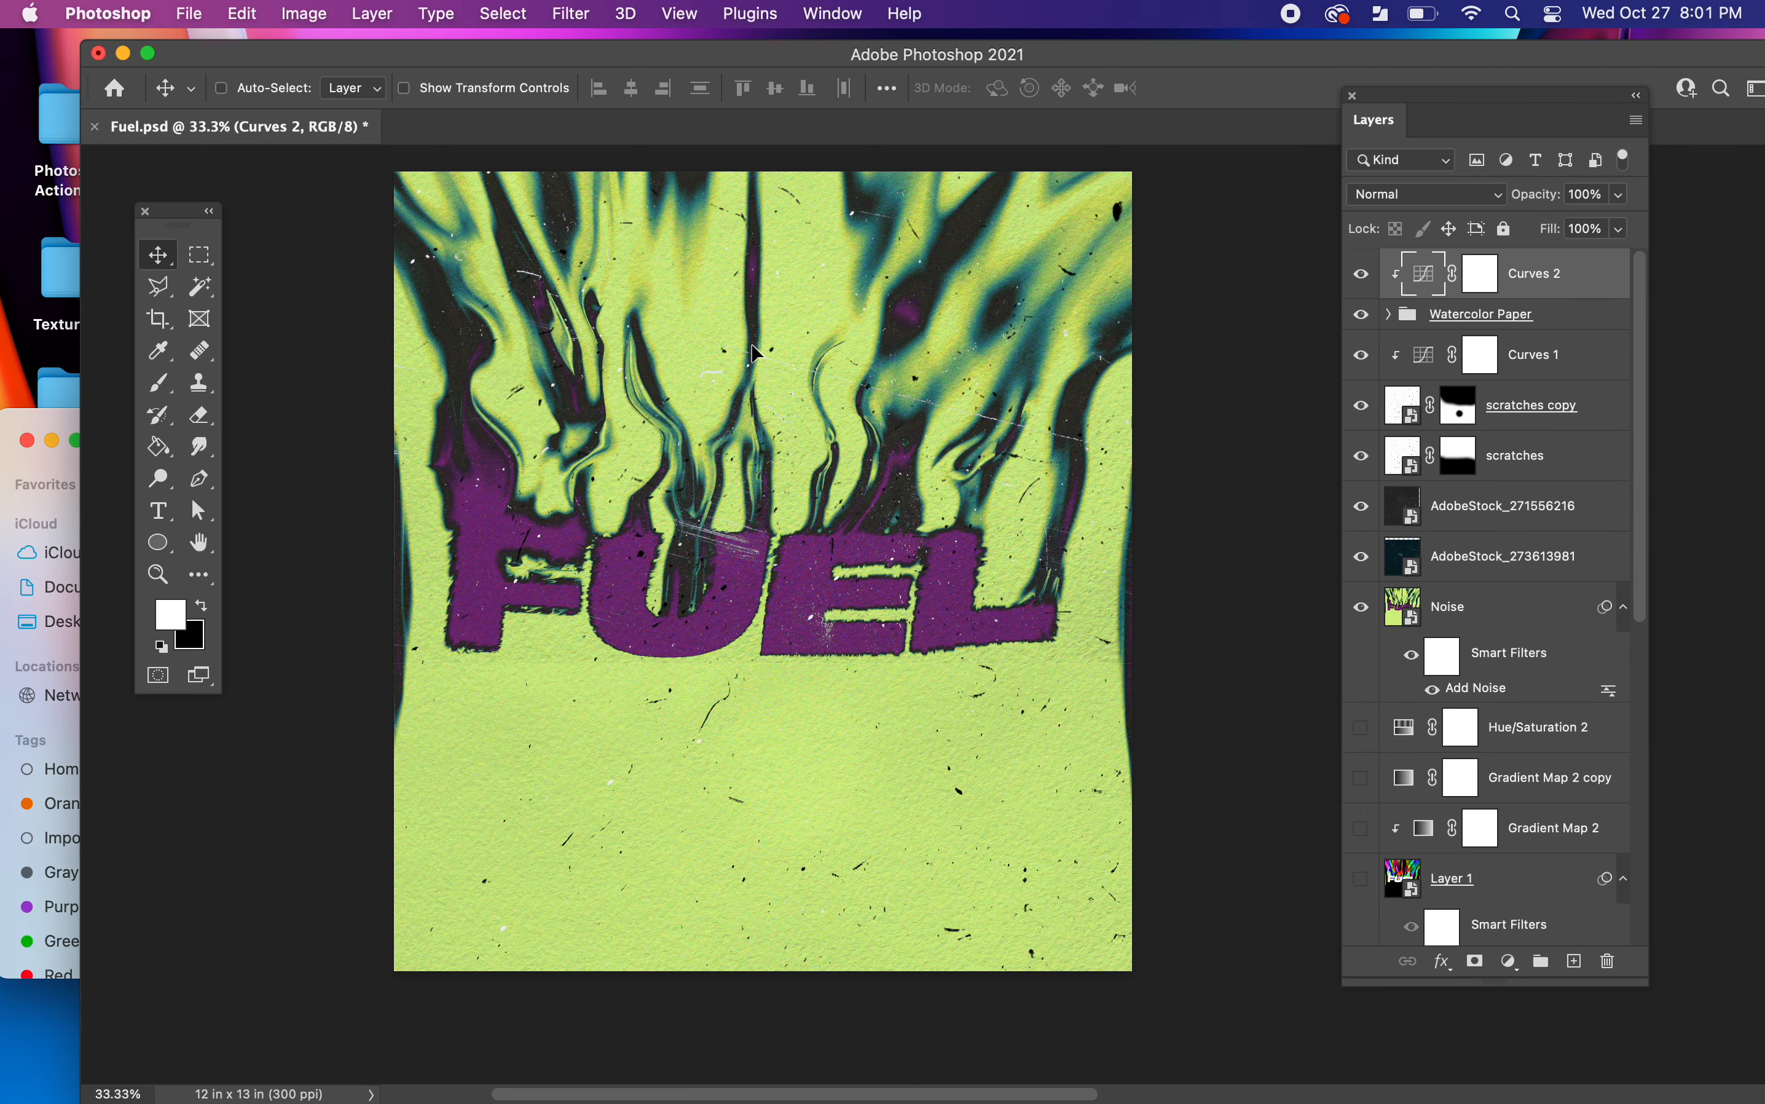
pyautogui.moveTo(1163, 303); pyautogui.dragTo(602, 204)
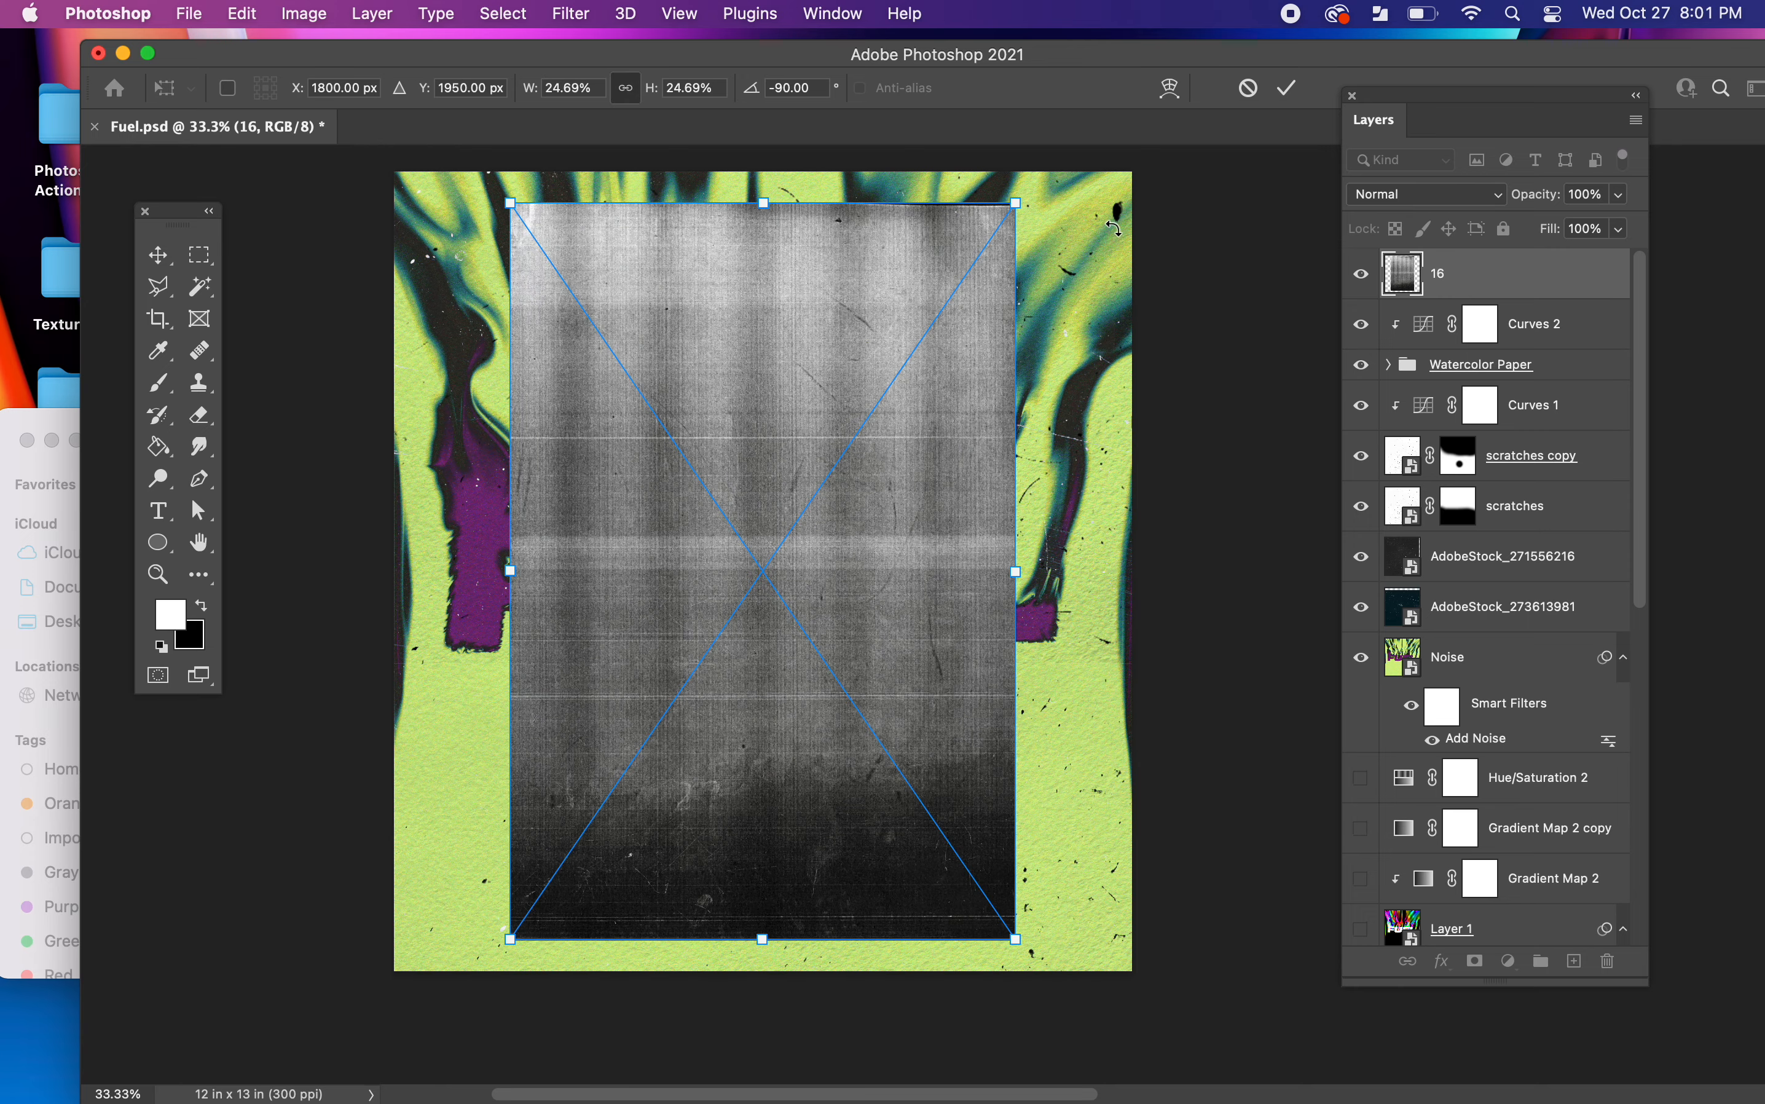
pyautogui.press('super+minus')
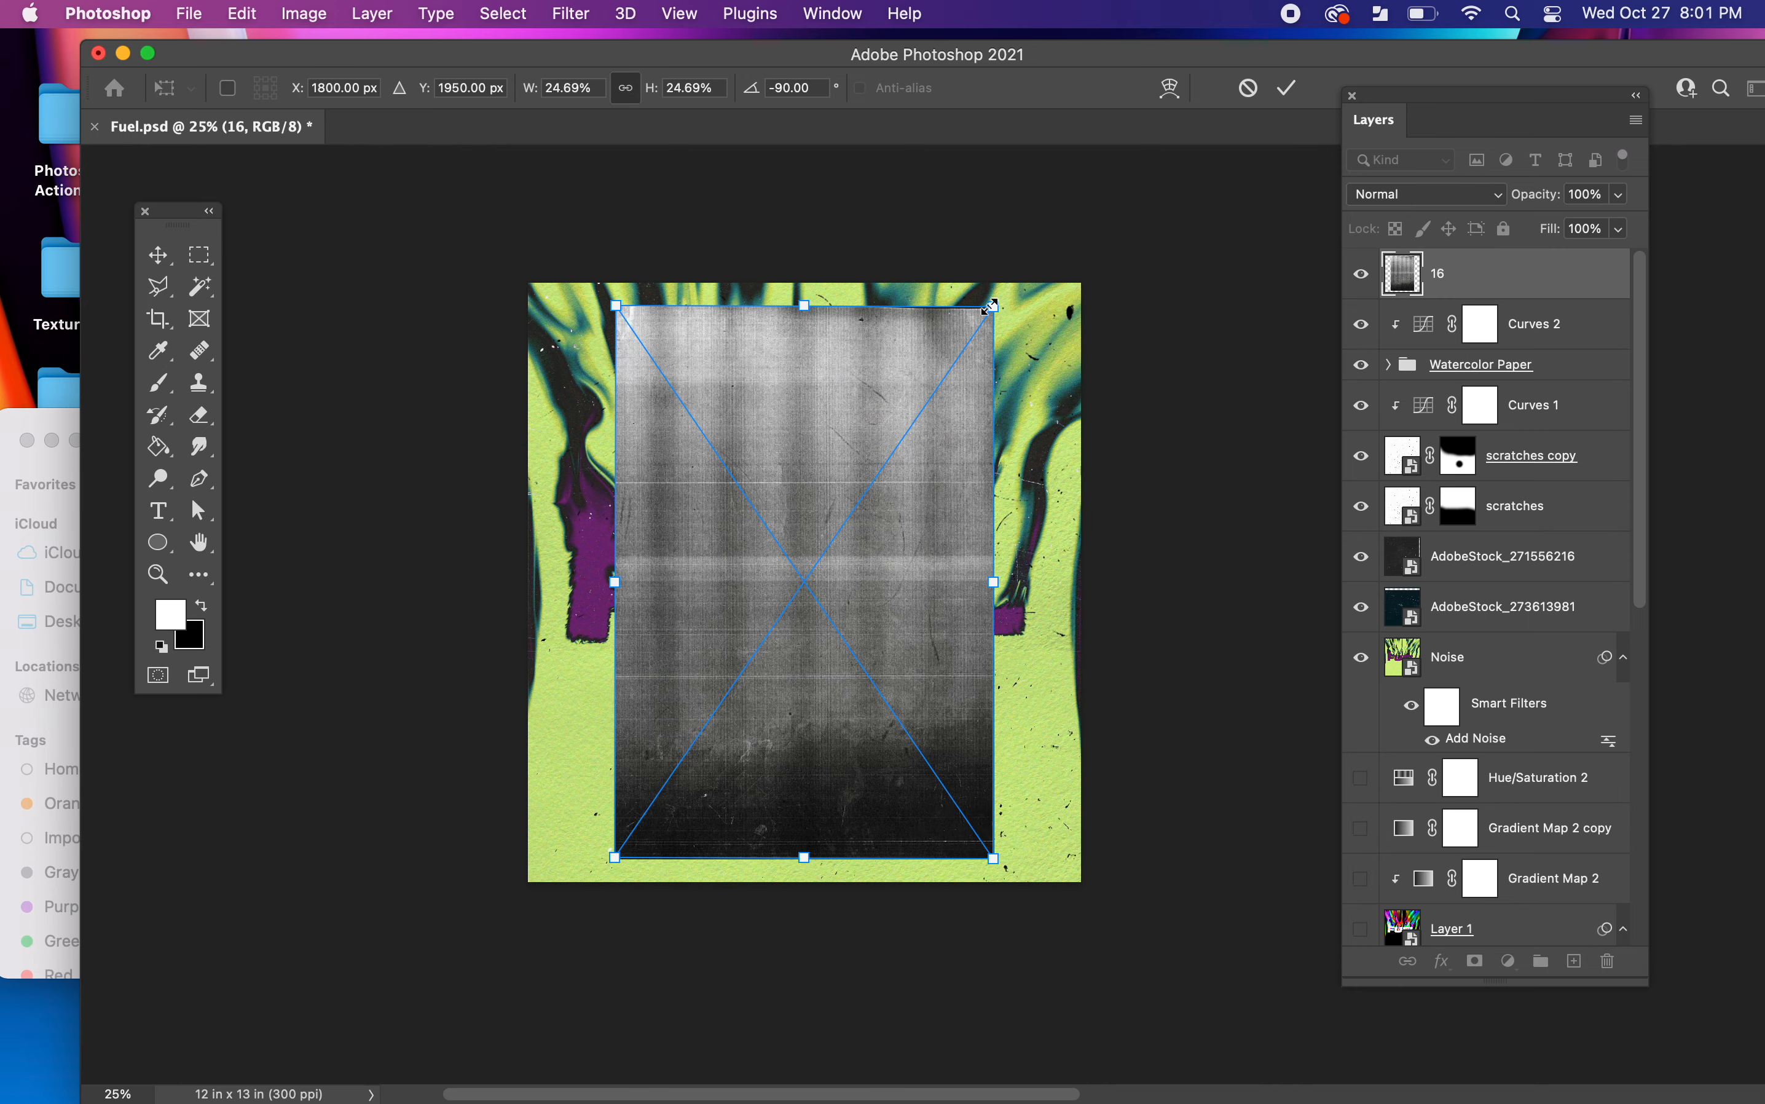
pyautogui.moveTo(994, 307); pyautogui.dragTo(1127, 218)
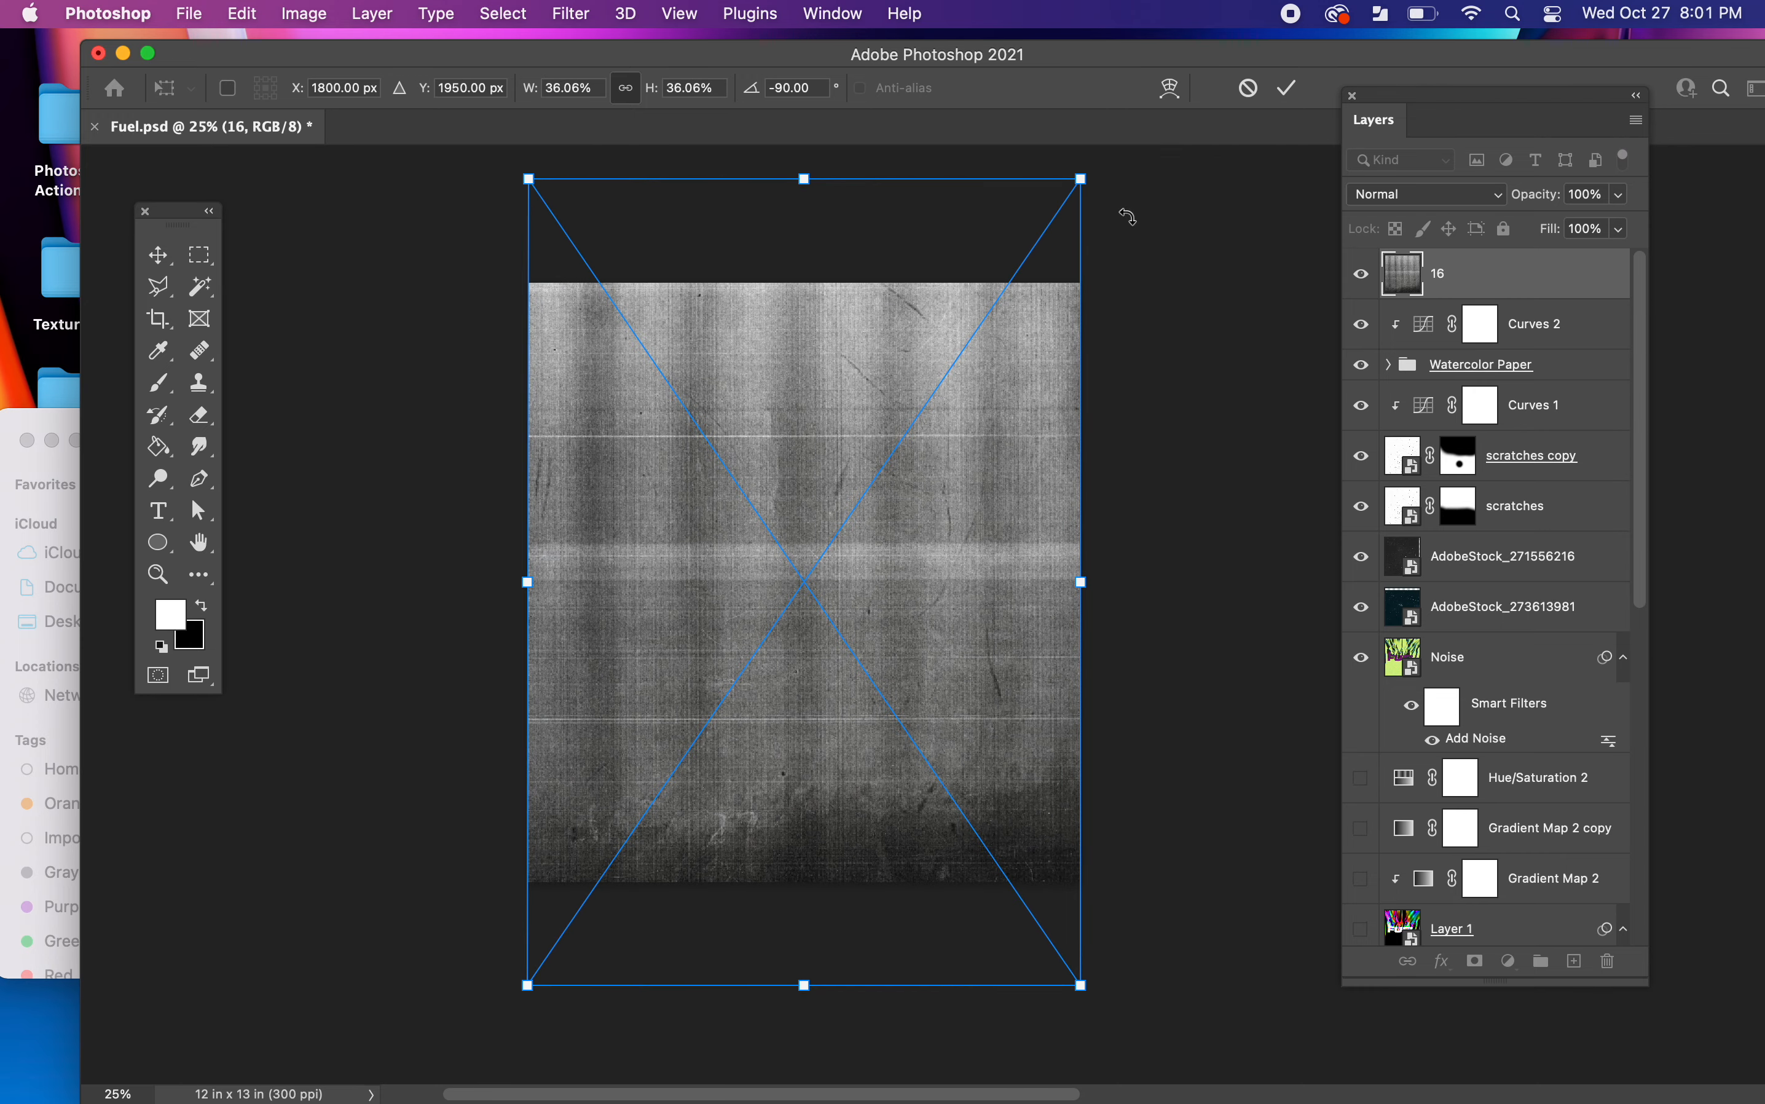
pyautogui.press('Return')
# - Set the 16 layer's blend mode to Overlay and reposition the texture vertically so it covers the whole canvas
pyautogui.moveTo(1022, 409); pyautogui.dragTo(1023, 501)
pyautogui.click(1455, 195)
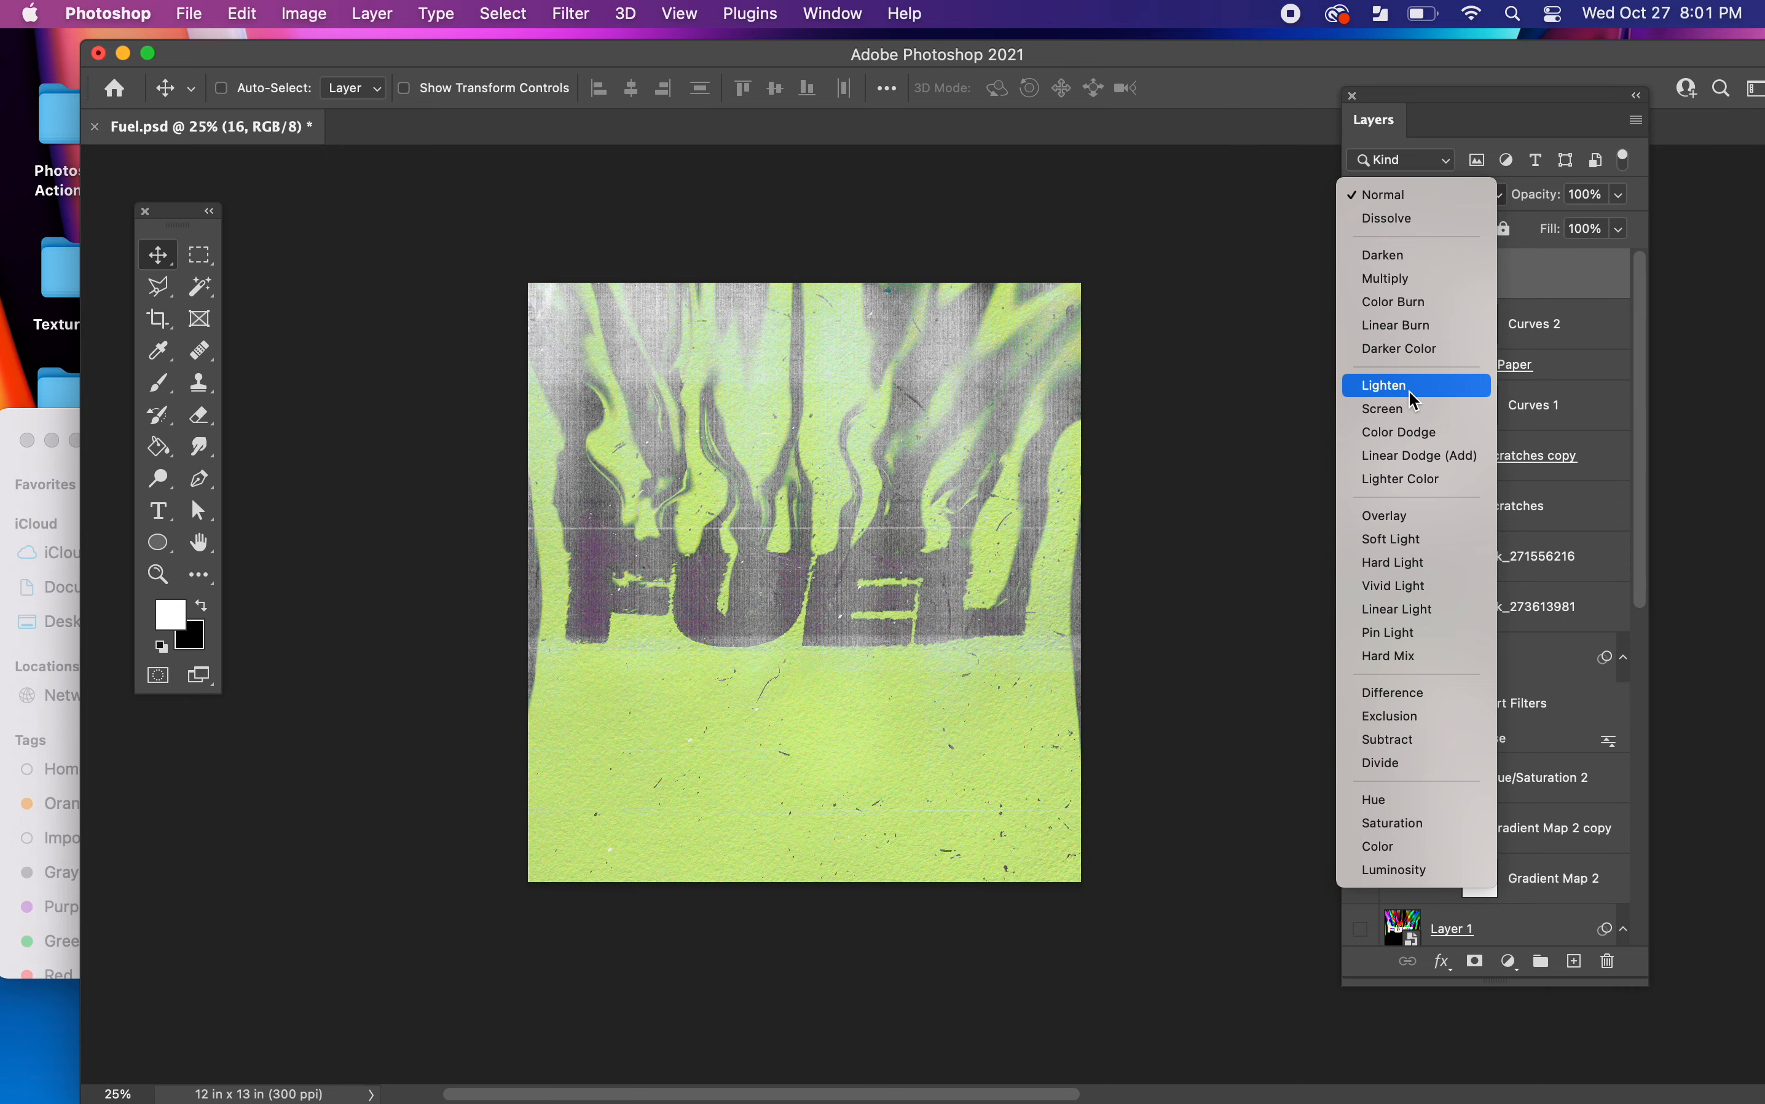
pyautogui.click(1412, 517)
pyautogui.moveTo(1022, 396); pyautogui.dragTo(1041, 303)
pyautogui.moveTo(995, 603); pyautogui.dragTo(988, 550)
pyautogui.moveTo(980, 456); pyautogui.dragTo(992, 501)
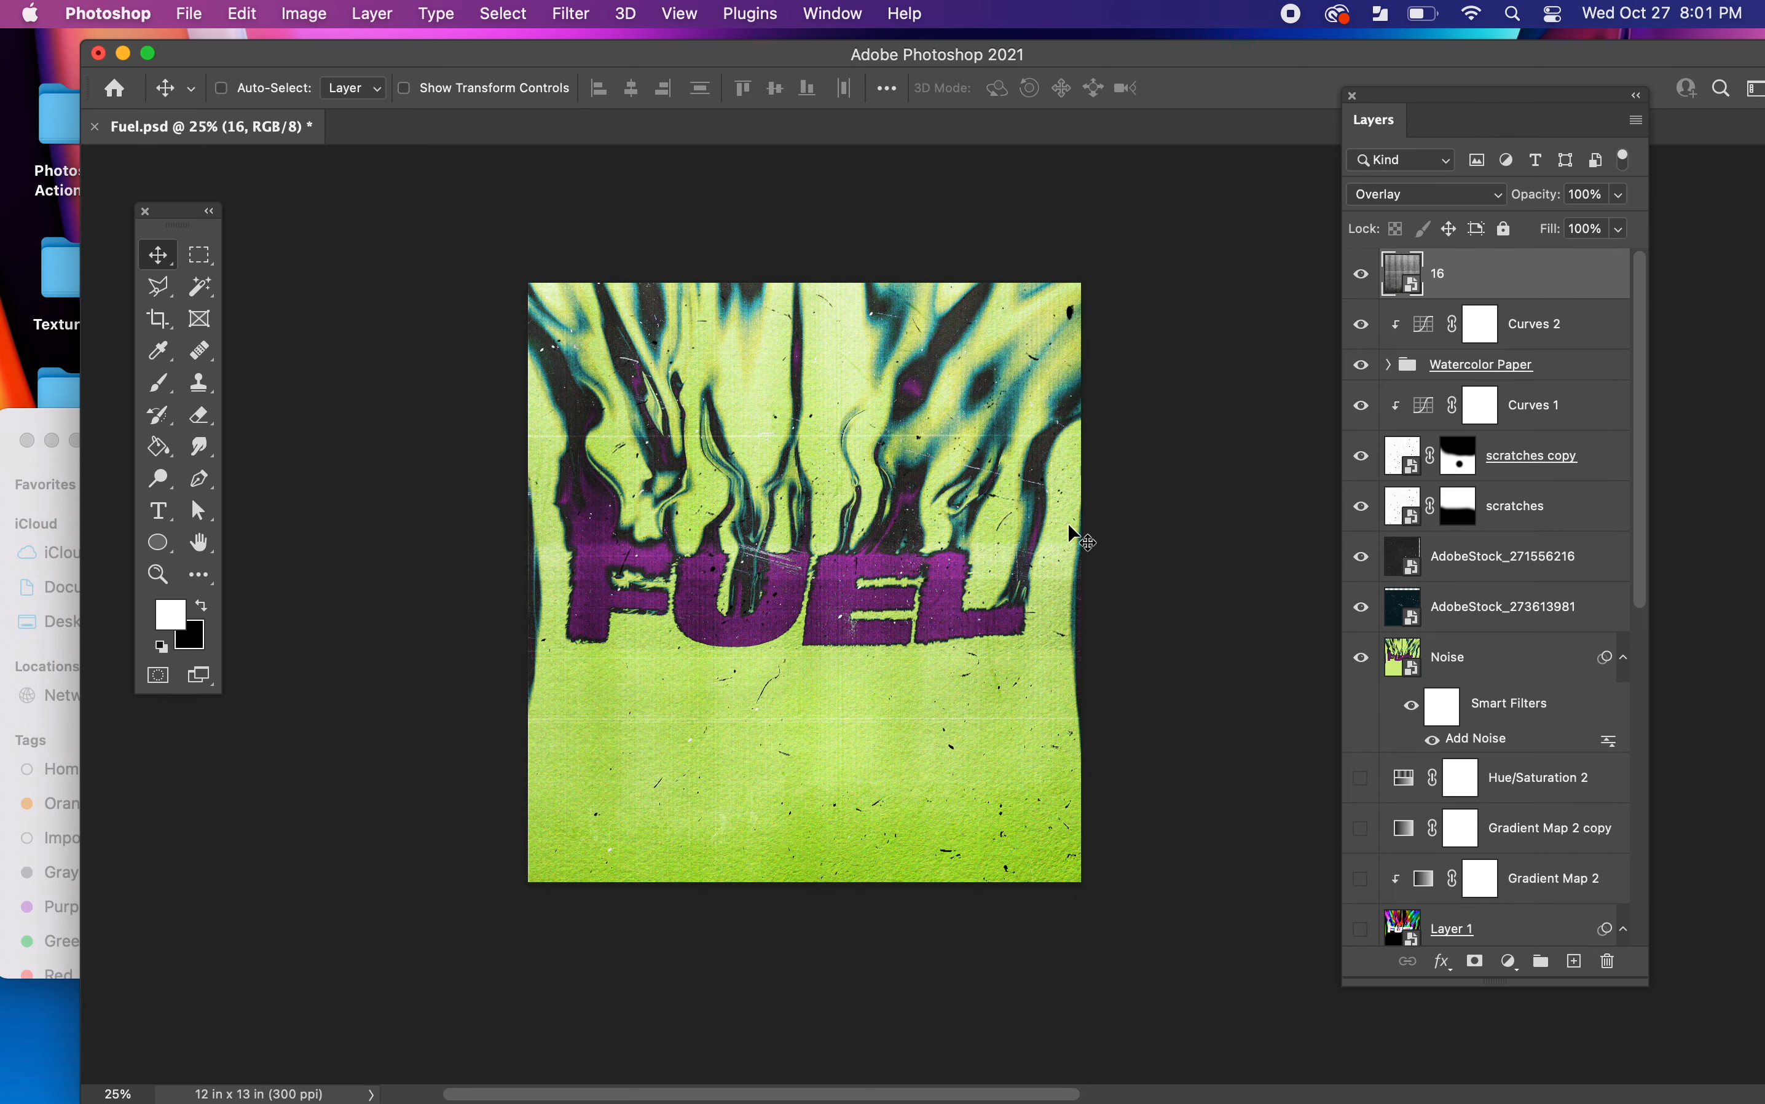
pyautogui.press('super+equal')
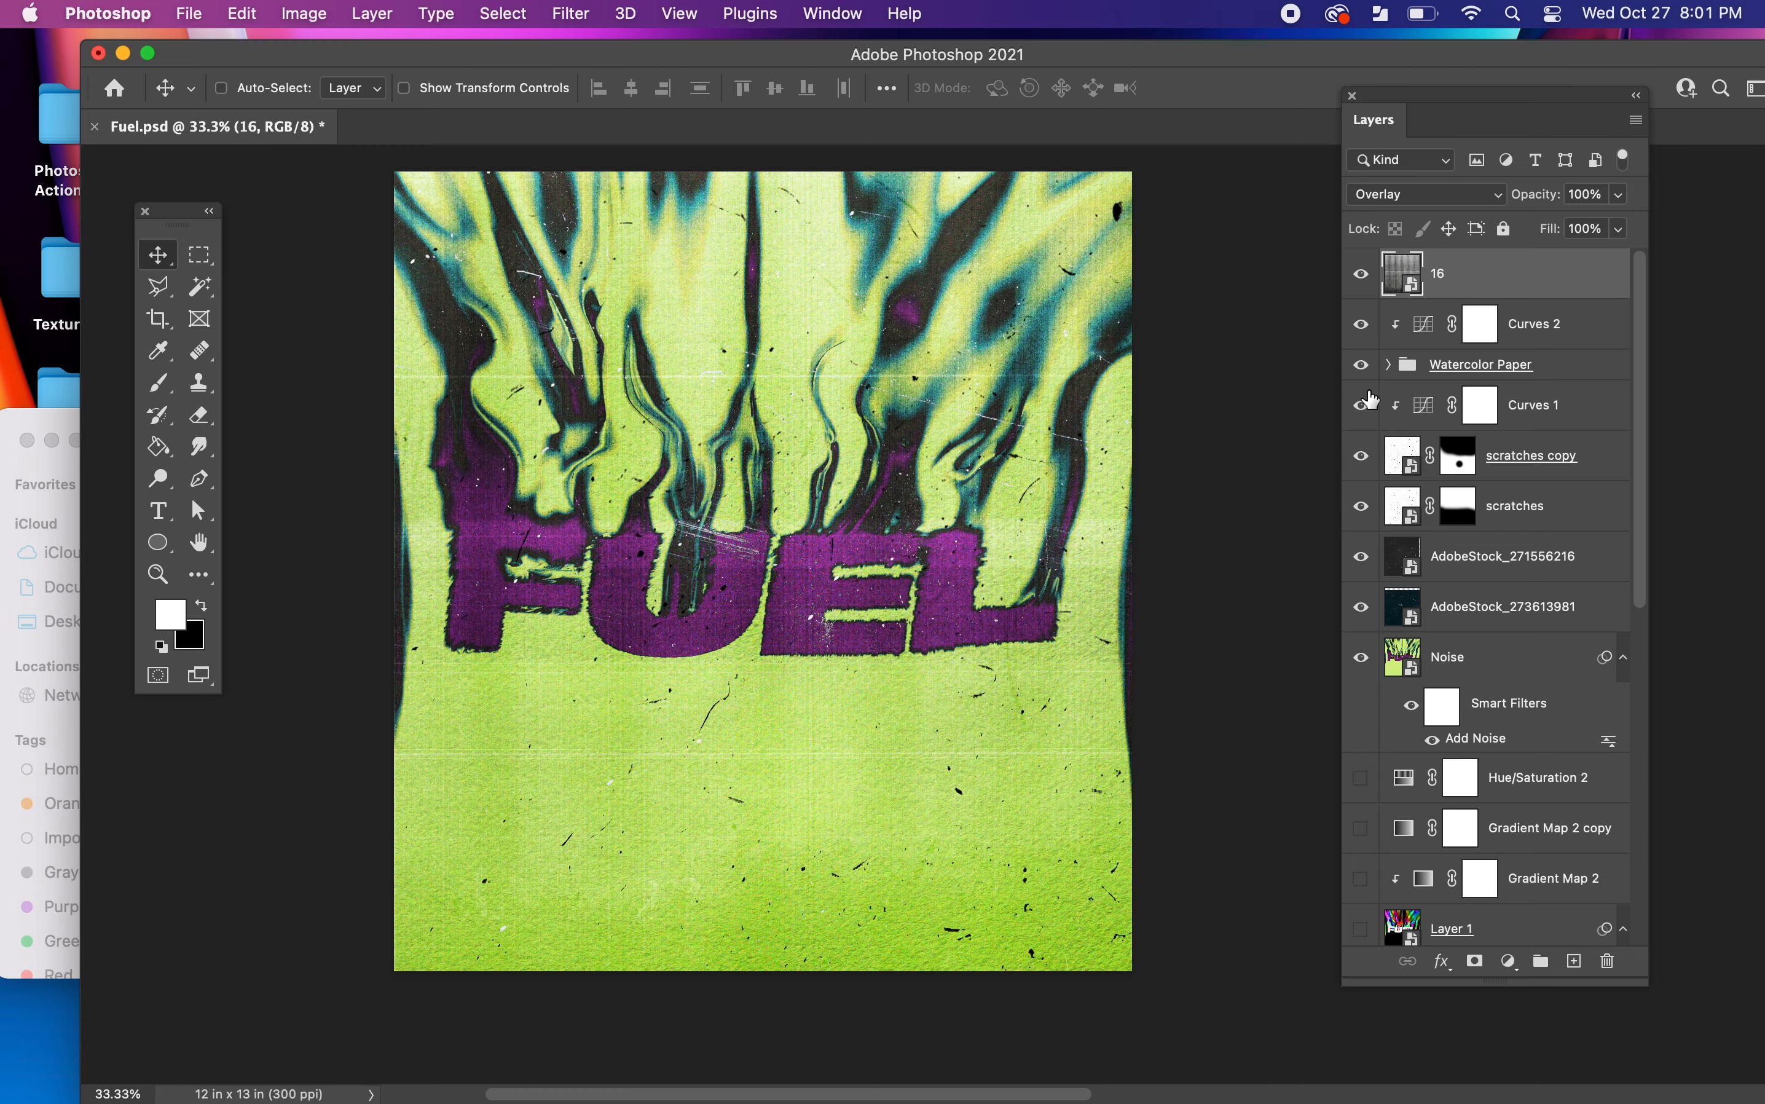
pyautogui.click(1371, 273)
pyautogui.click(1370, 275)
# - Add a Curves adjustment clipped to the 16 layer, lowering the shadows with one point and holding the highlights on the diagonal with another
pyautogui.click(1510, 961)
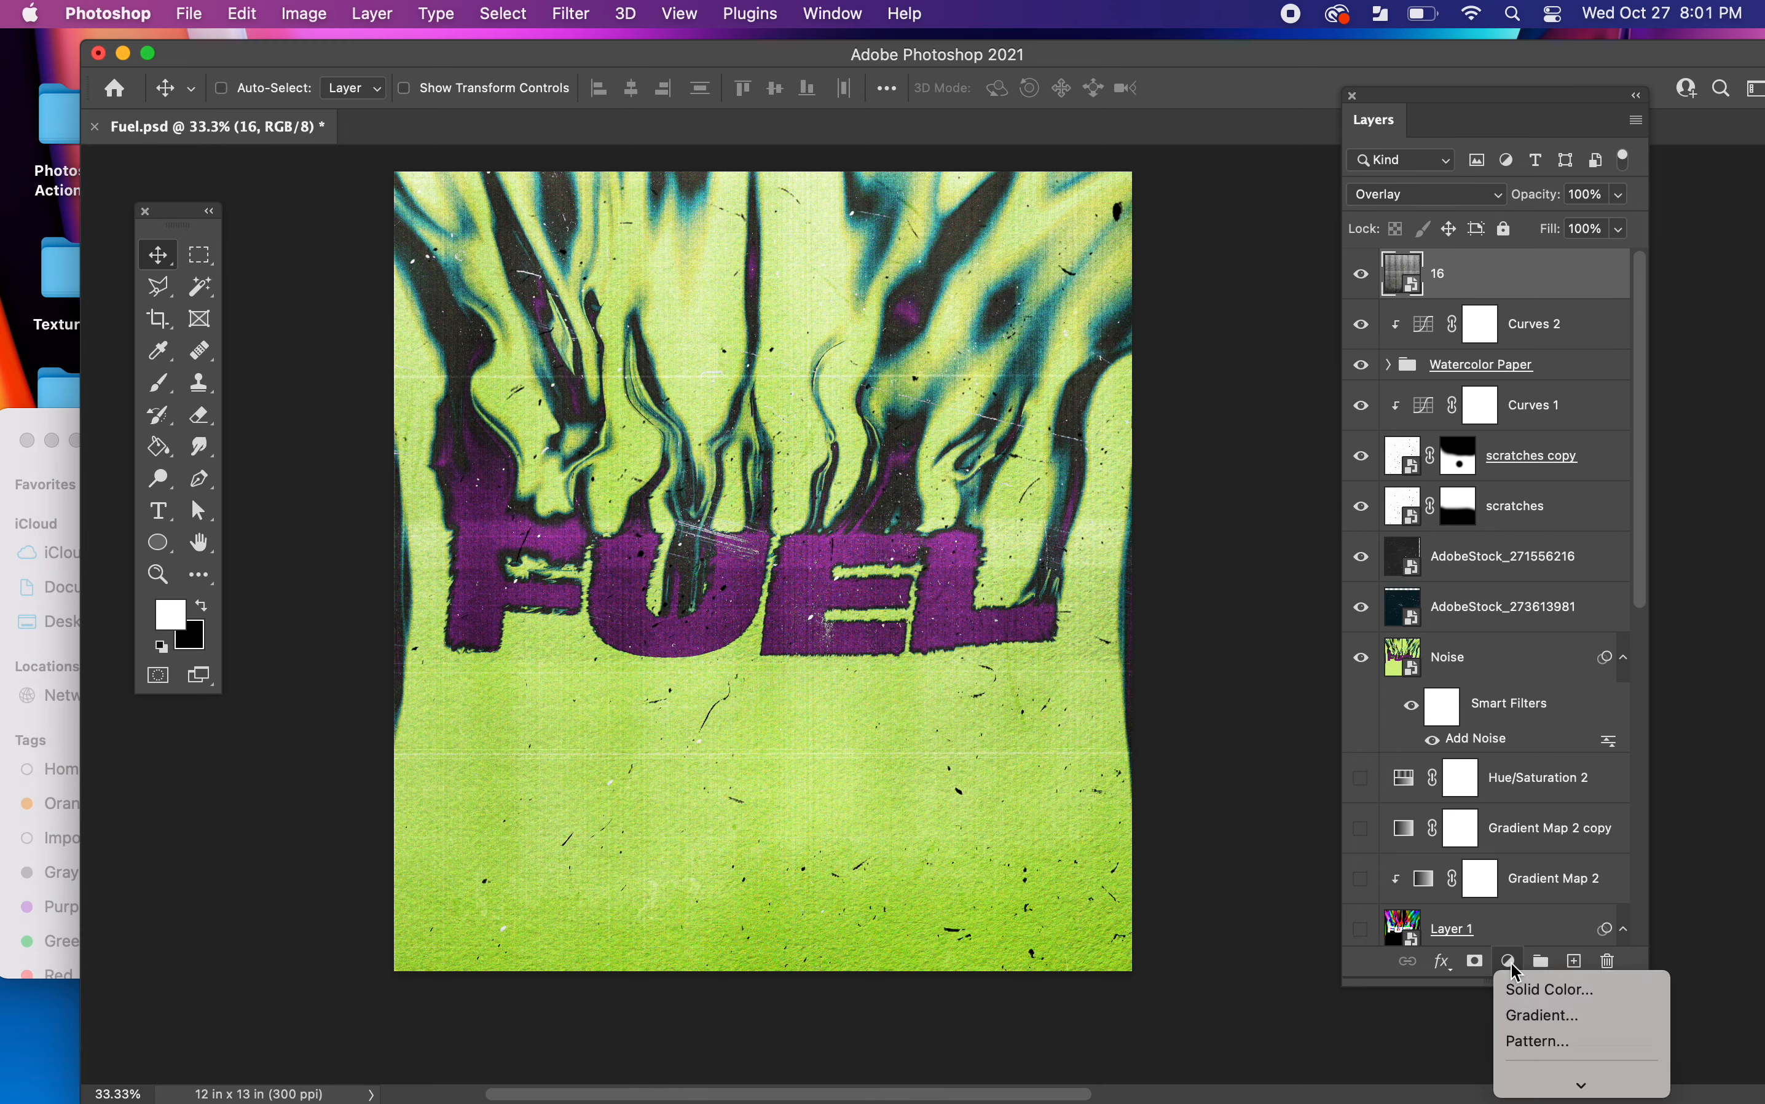
pyautogui.scroll(-5, 1562, 982)
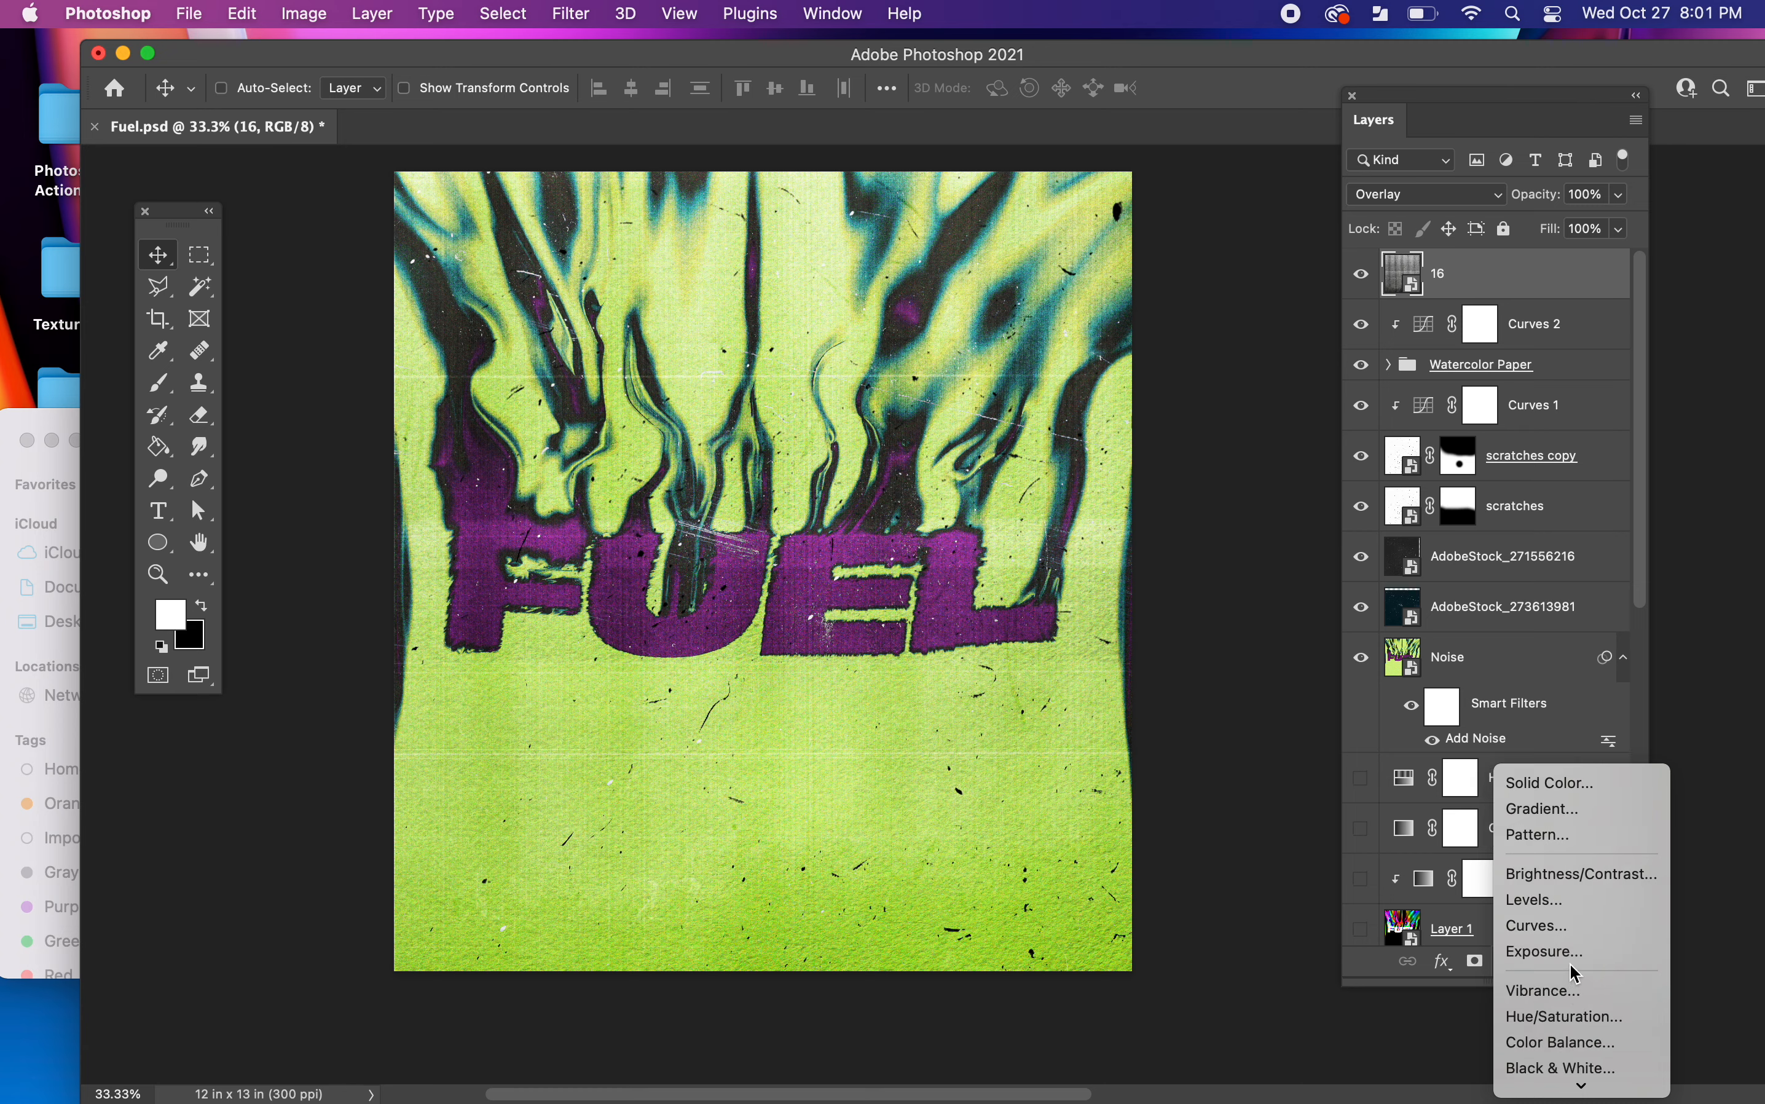
pyautogui.click(1570, 933)
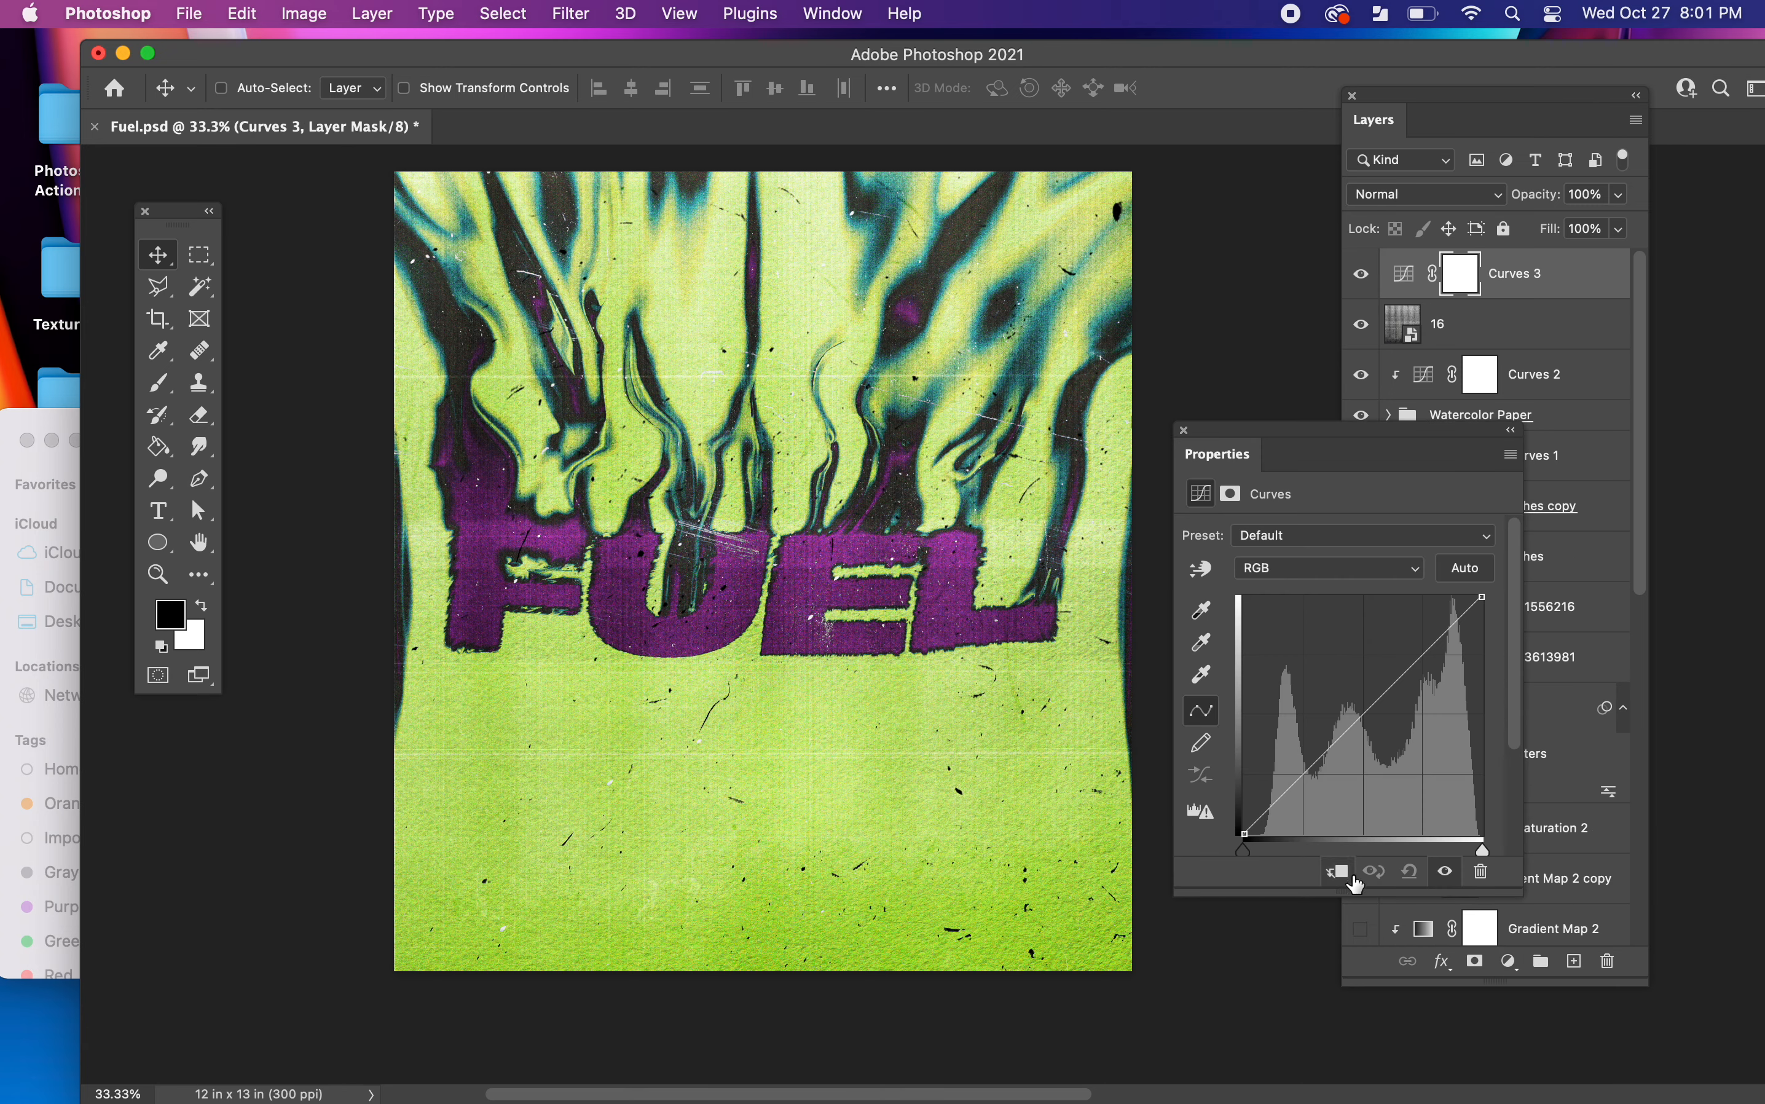
pyautogui.click(1340, 872)
pyautogui.moveTo(1251, 847); pyautogui.dragTo(1283, 860)
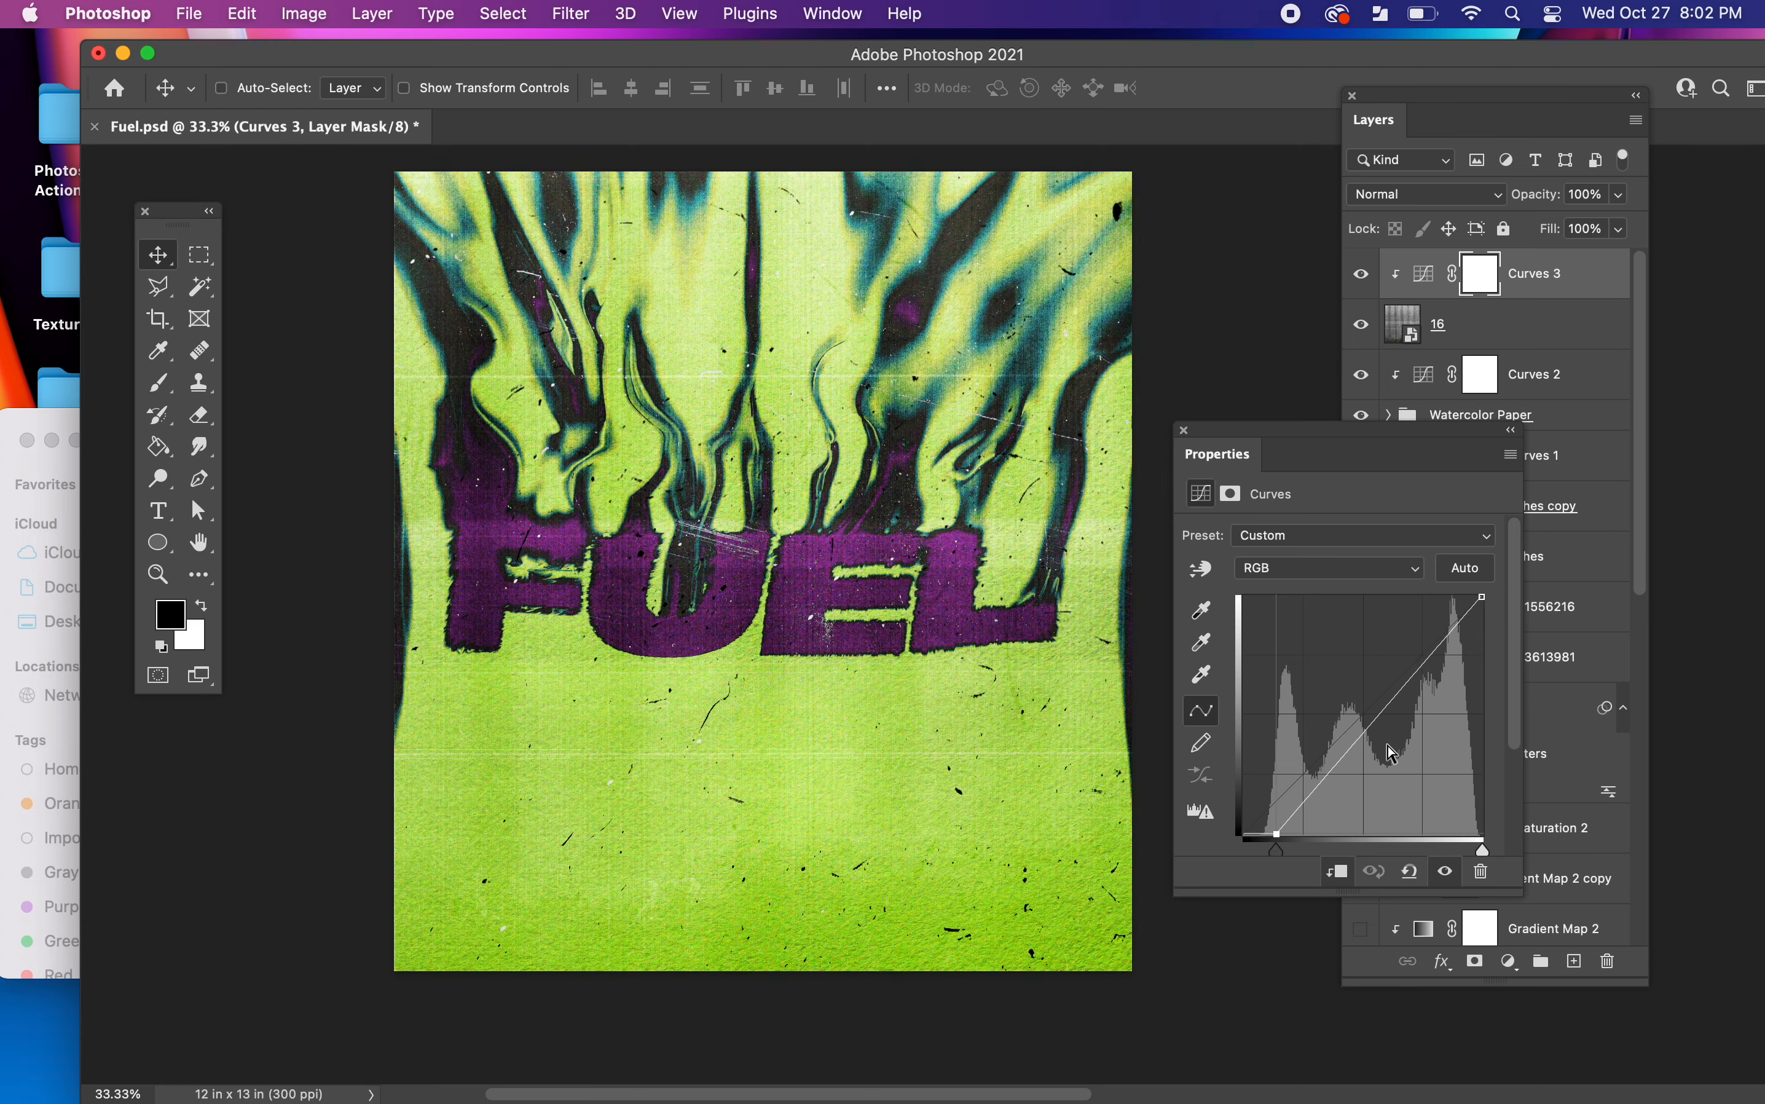
pyautogui.moveTo(1290, 860); pyautogui.dragTo(1243, 851)
pyautogui.moveTo(1303, 776); pyautogui.dragTo(1303, 802)
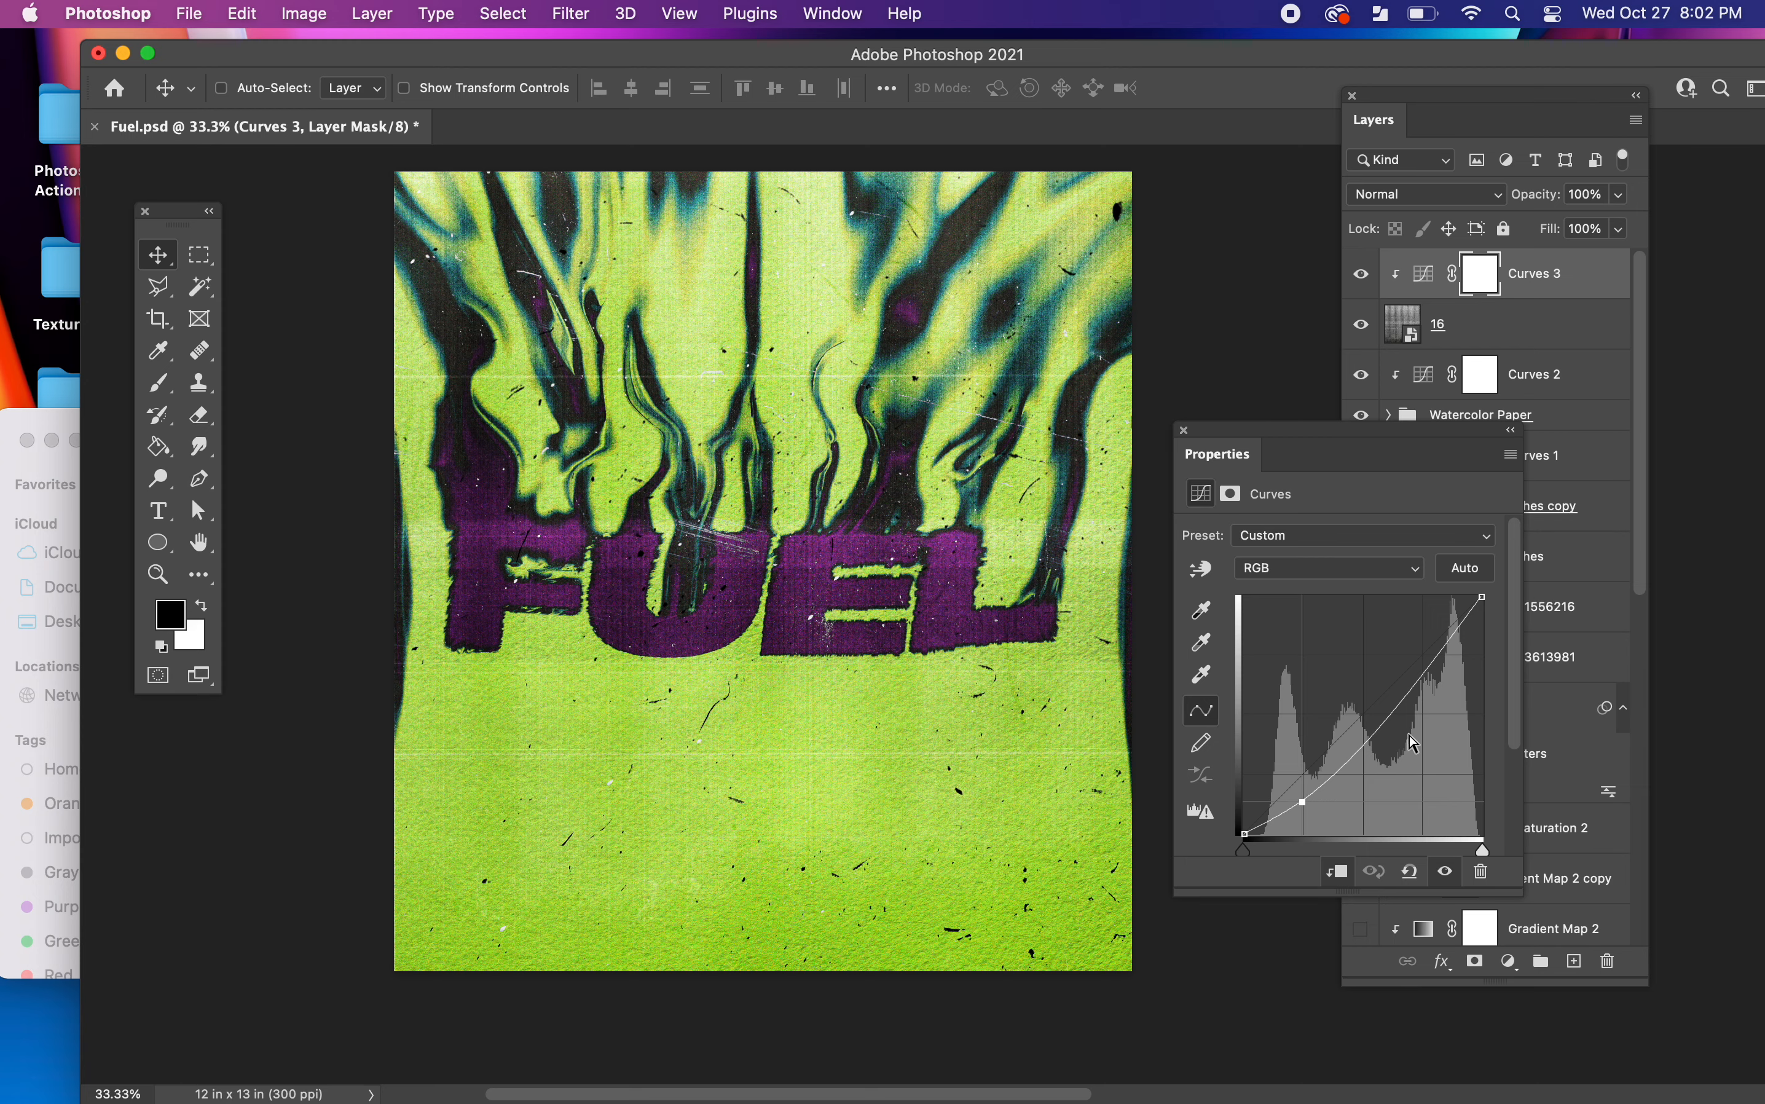
pyautogui.click(1426, 676)
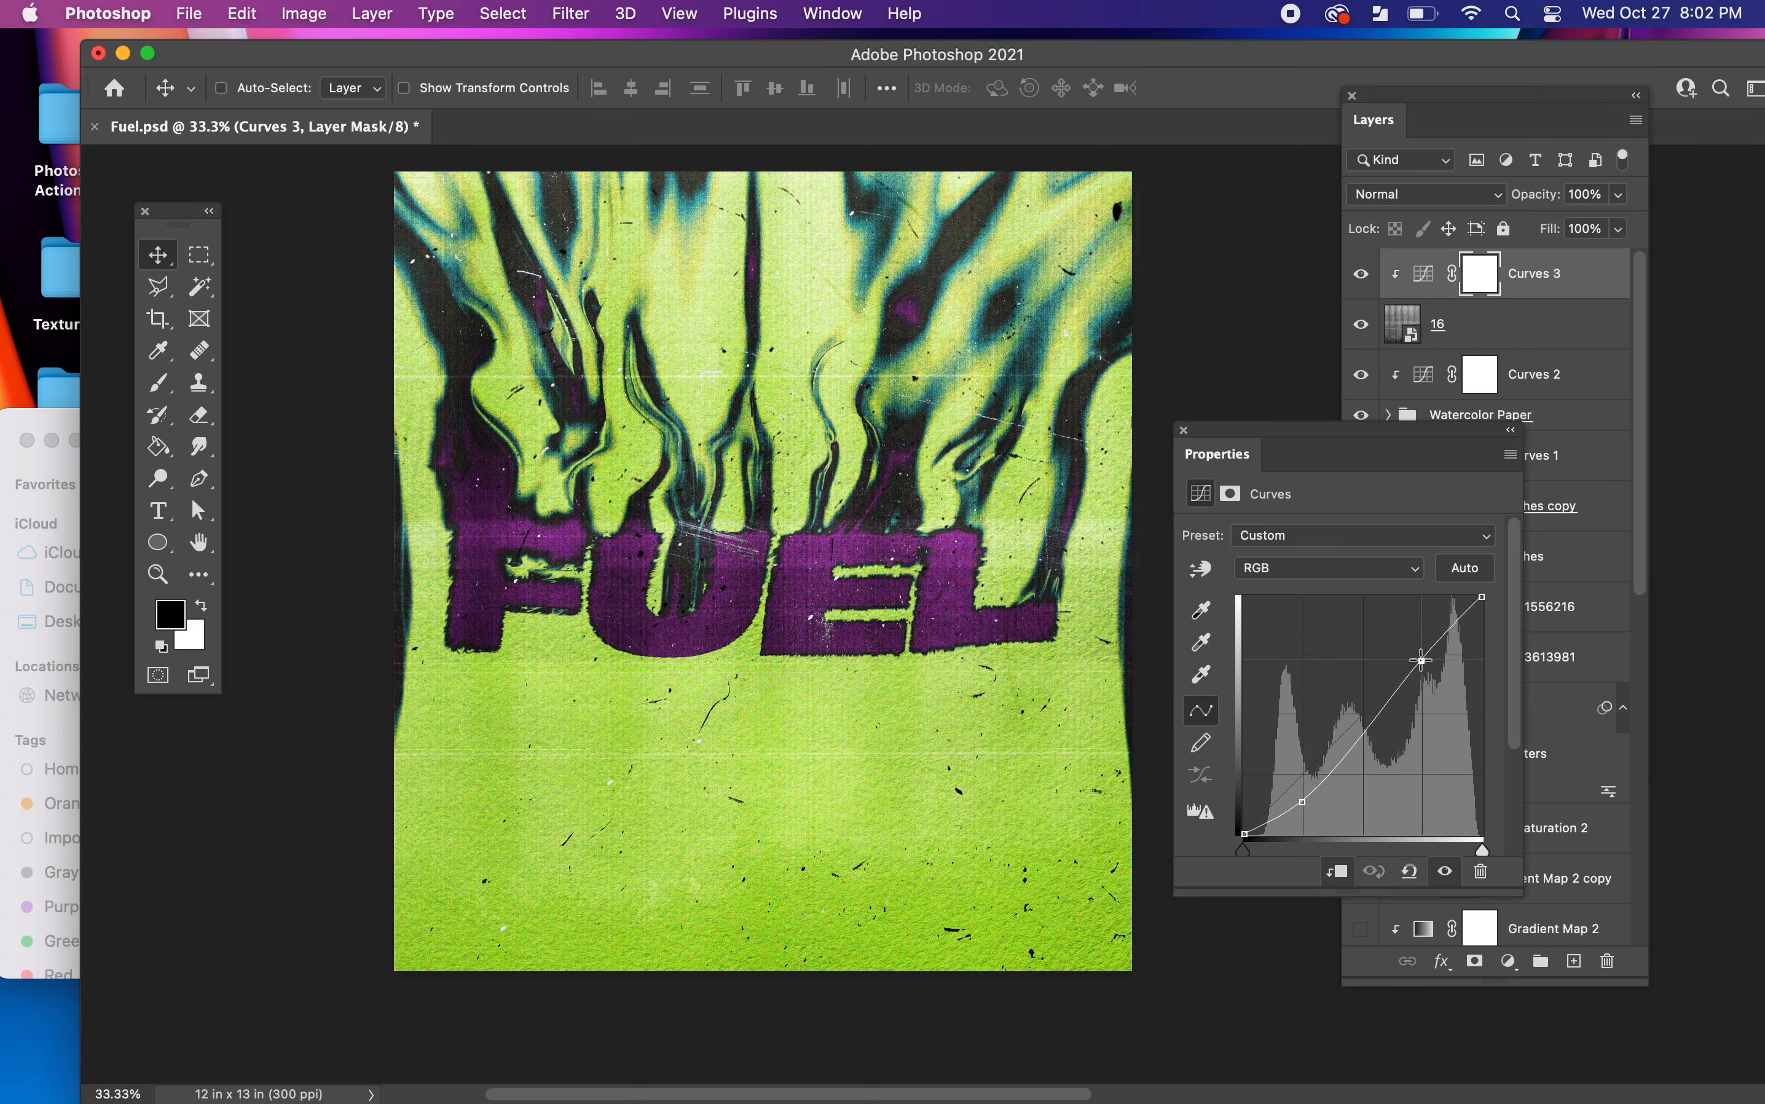
# - Lower the highlights point of the Curves clipped to the 16 layer and nudge the 16 texture slightly downward
pyautogui.moveTo(1426, 676); pyautogui.dragTo(1422, 673)
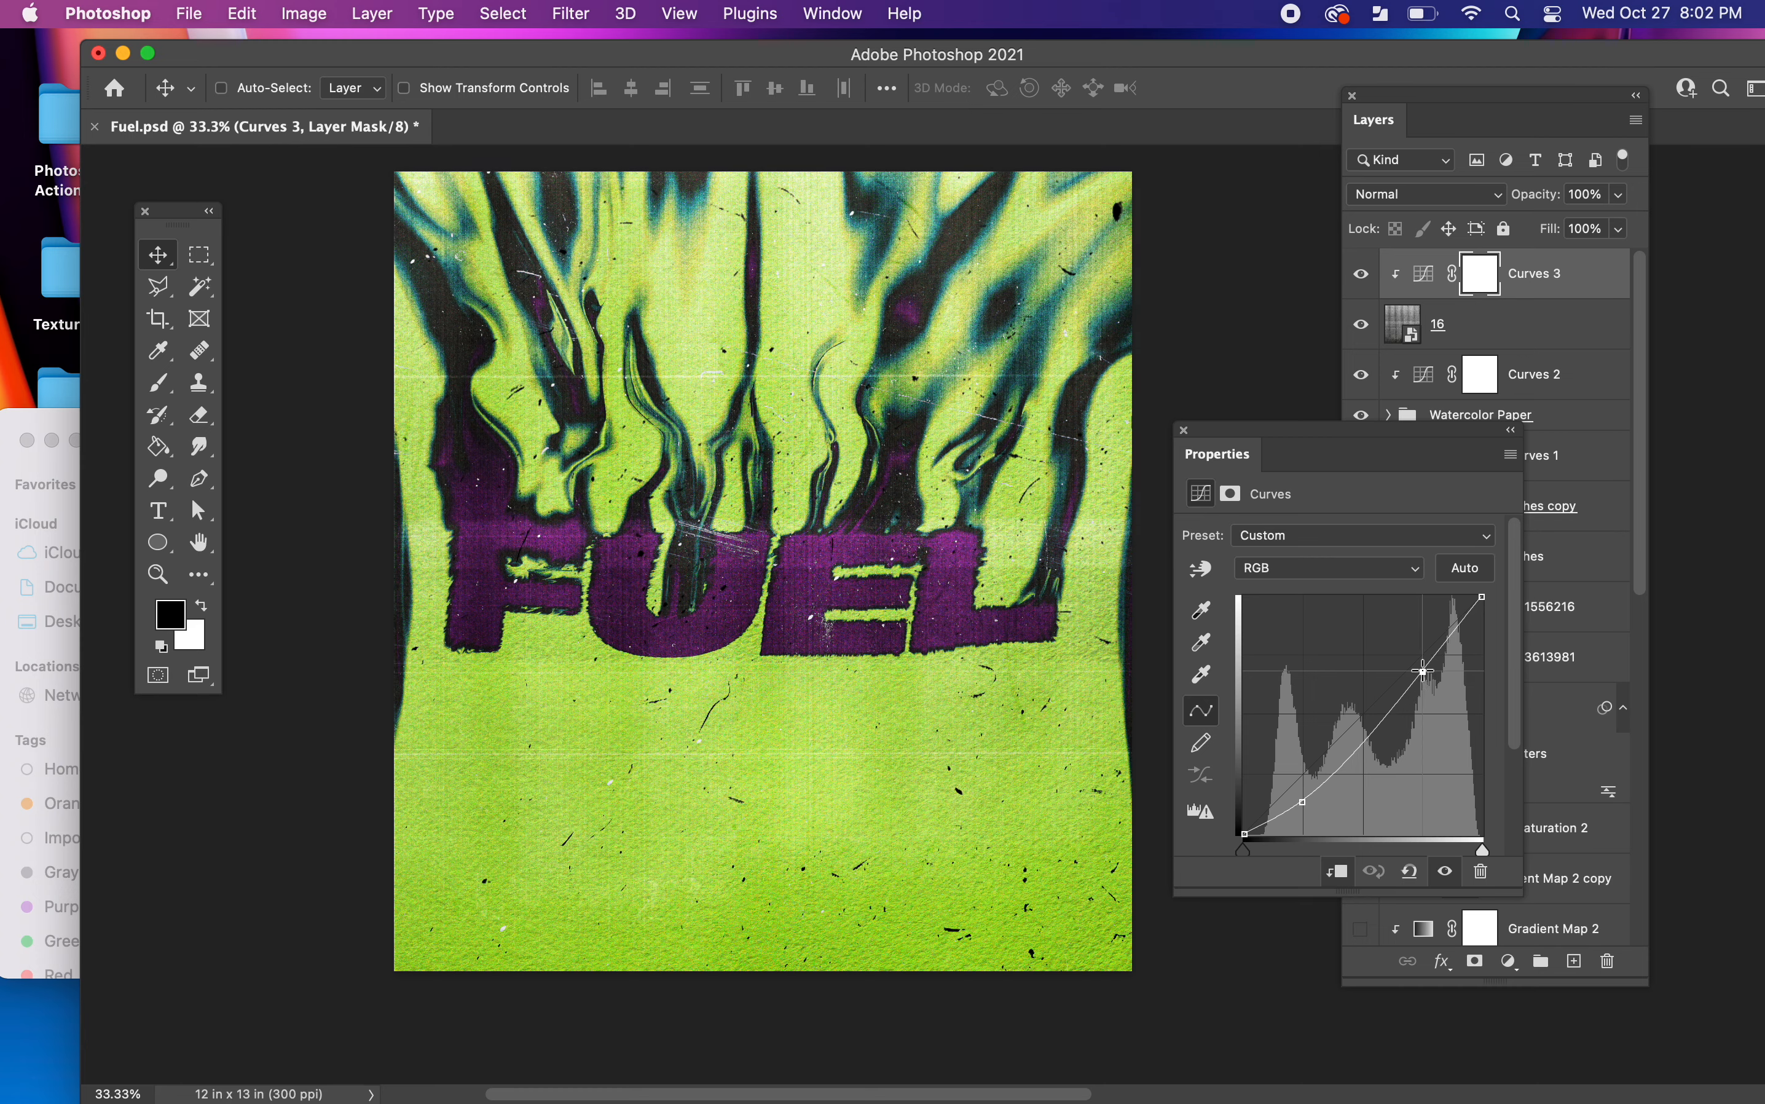
pyautogui.click(1186, 431)
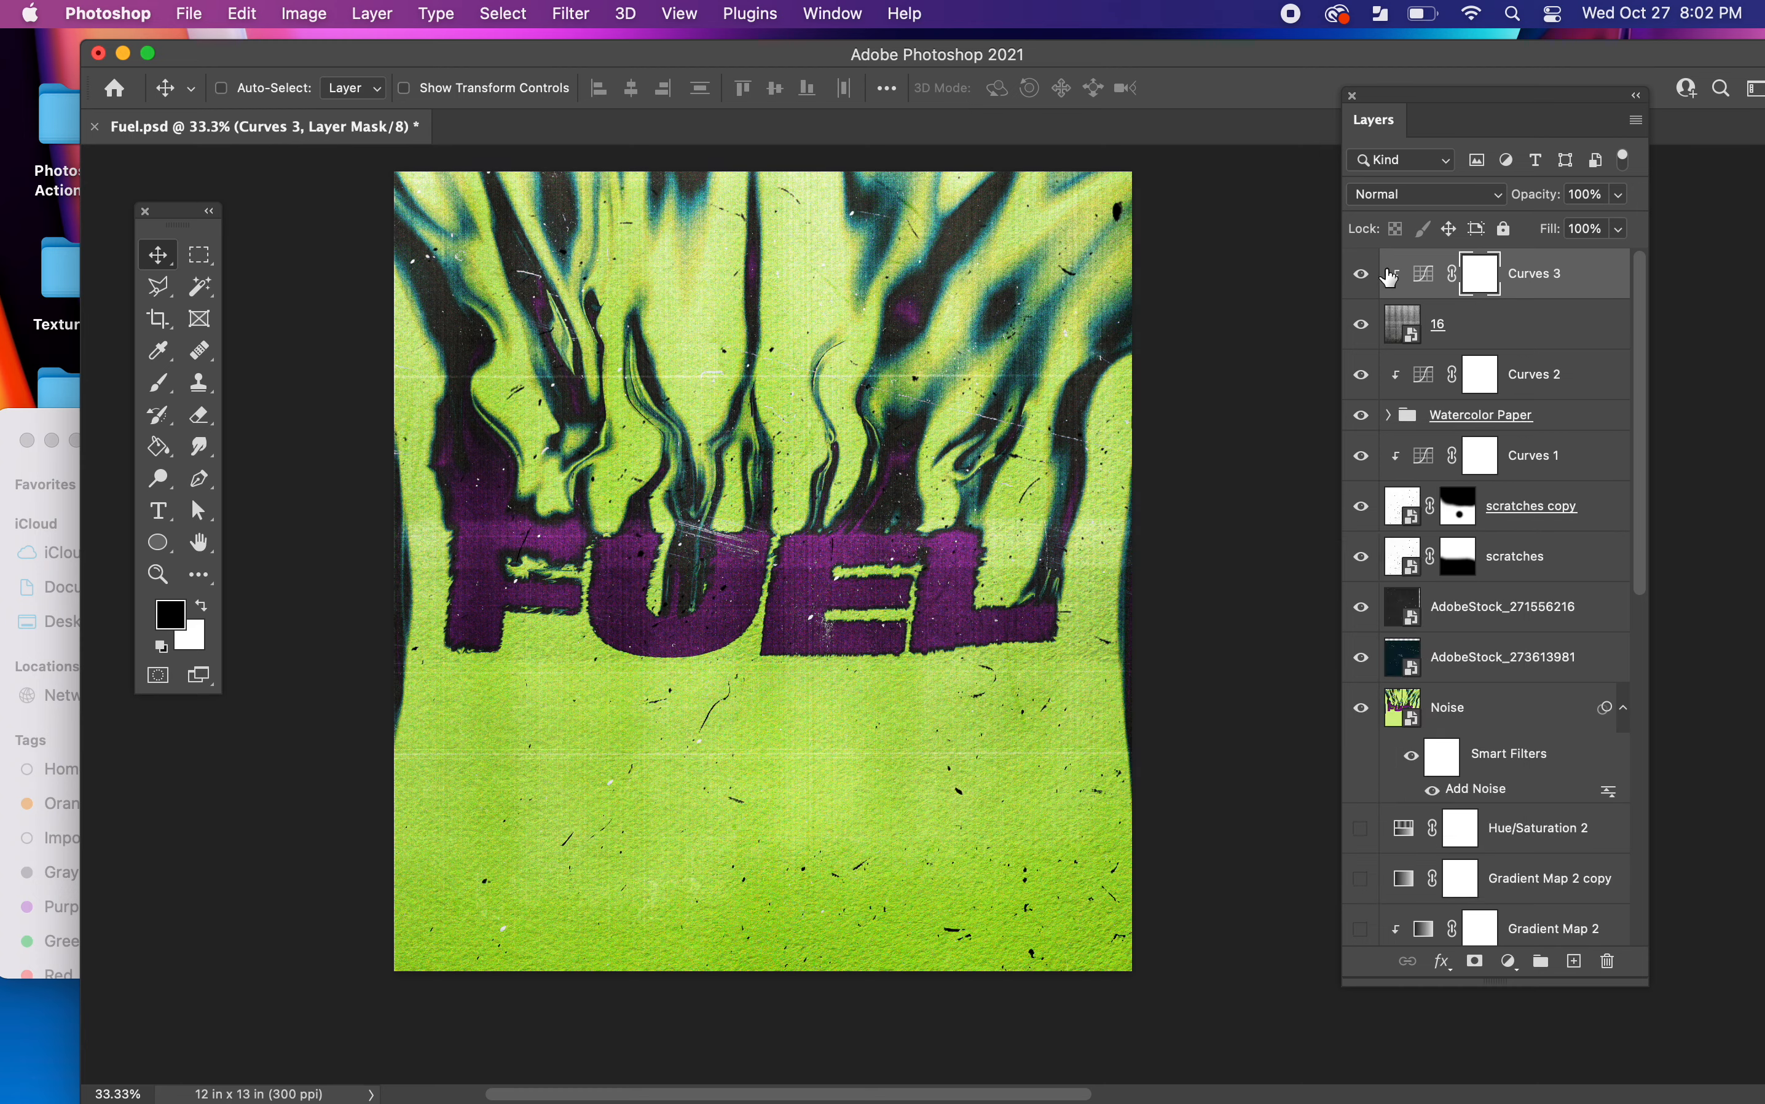
pyautogui.click(1361, 275)
pyautogui.click(1362, 276)
pyautogui.click(1403, 323)
pyautogui.moveTo(1007, 613); pyautogui.dragTo(1000, 618)
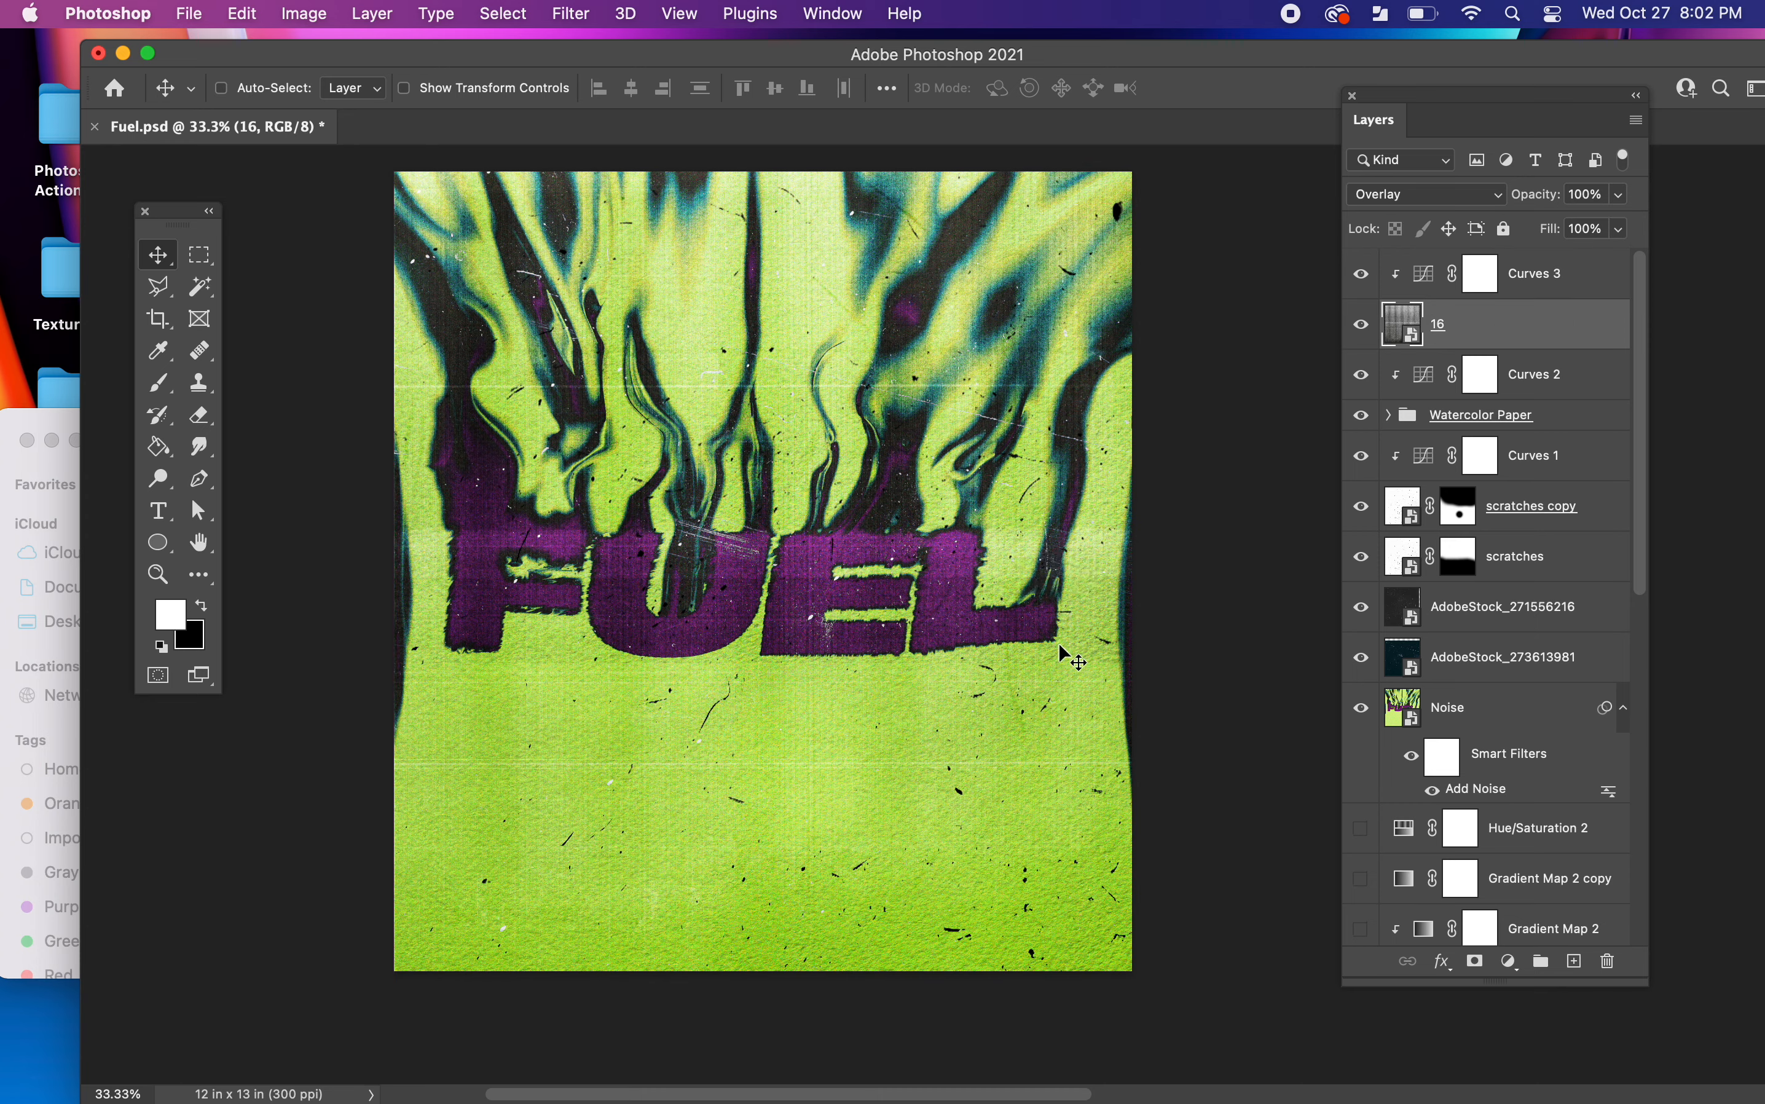
# - Place scan-texture-001.tif above the Curves 3 layer and scale it up from its centre to span the canvas
pyautogui.click(31, 724)
pyautogui.click(695, 759)
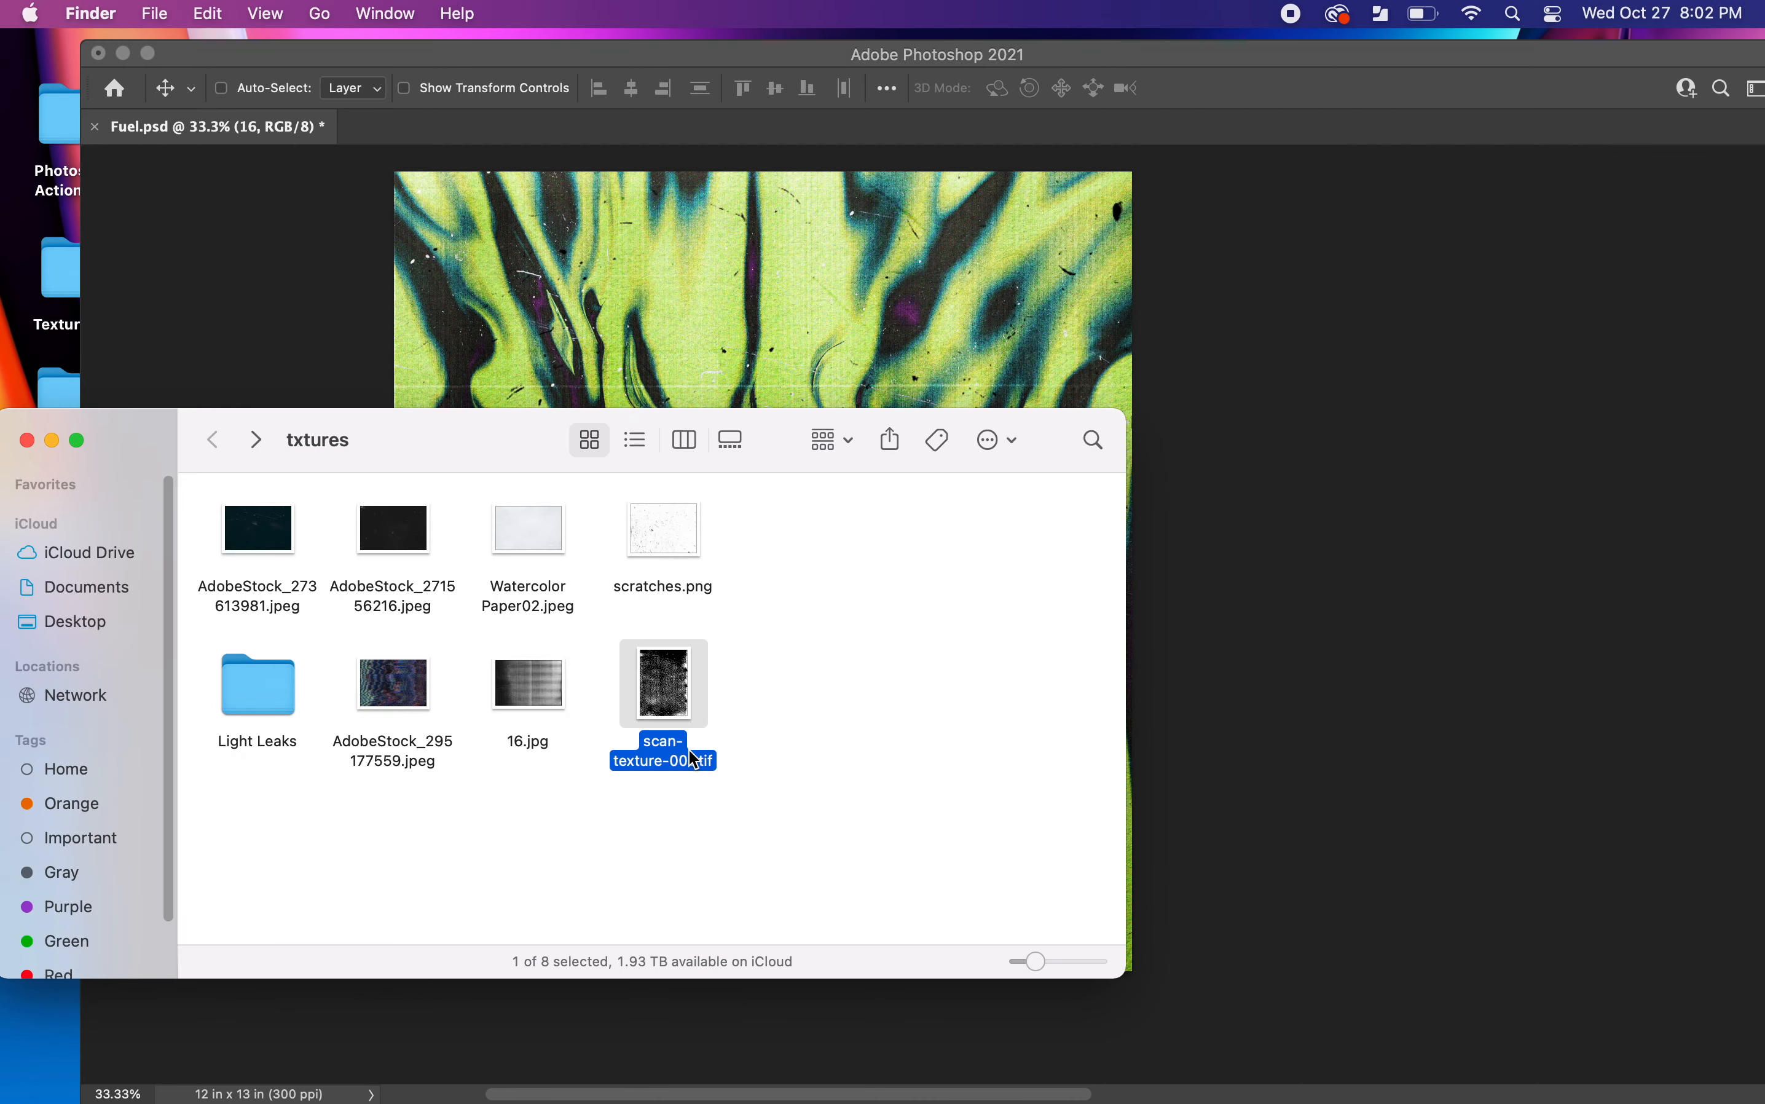
pyautogui.moveTo(669, 688)
pyautogui.mouseDown()
pyautogui.moveTo(835, 327)
pyautogui.moveTo(713, 665)
pyautogui.moveTo(660, 699)
pyautogui.mouseUp()
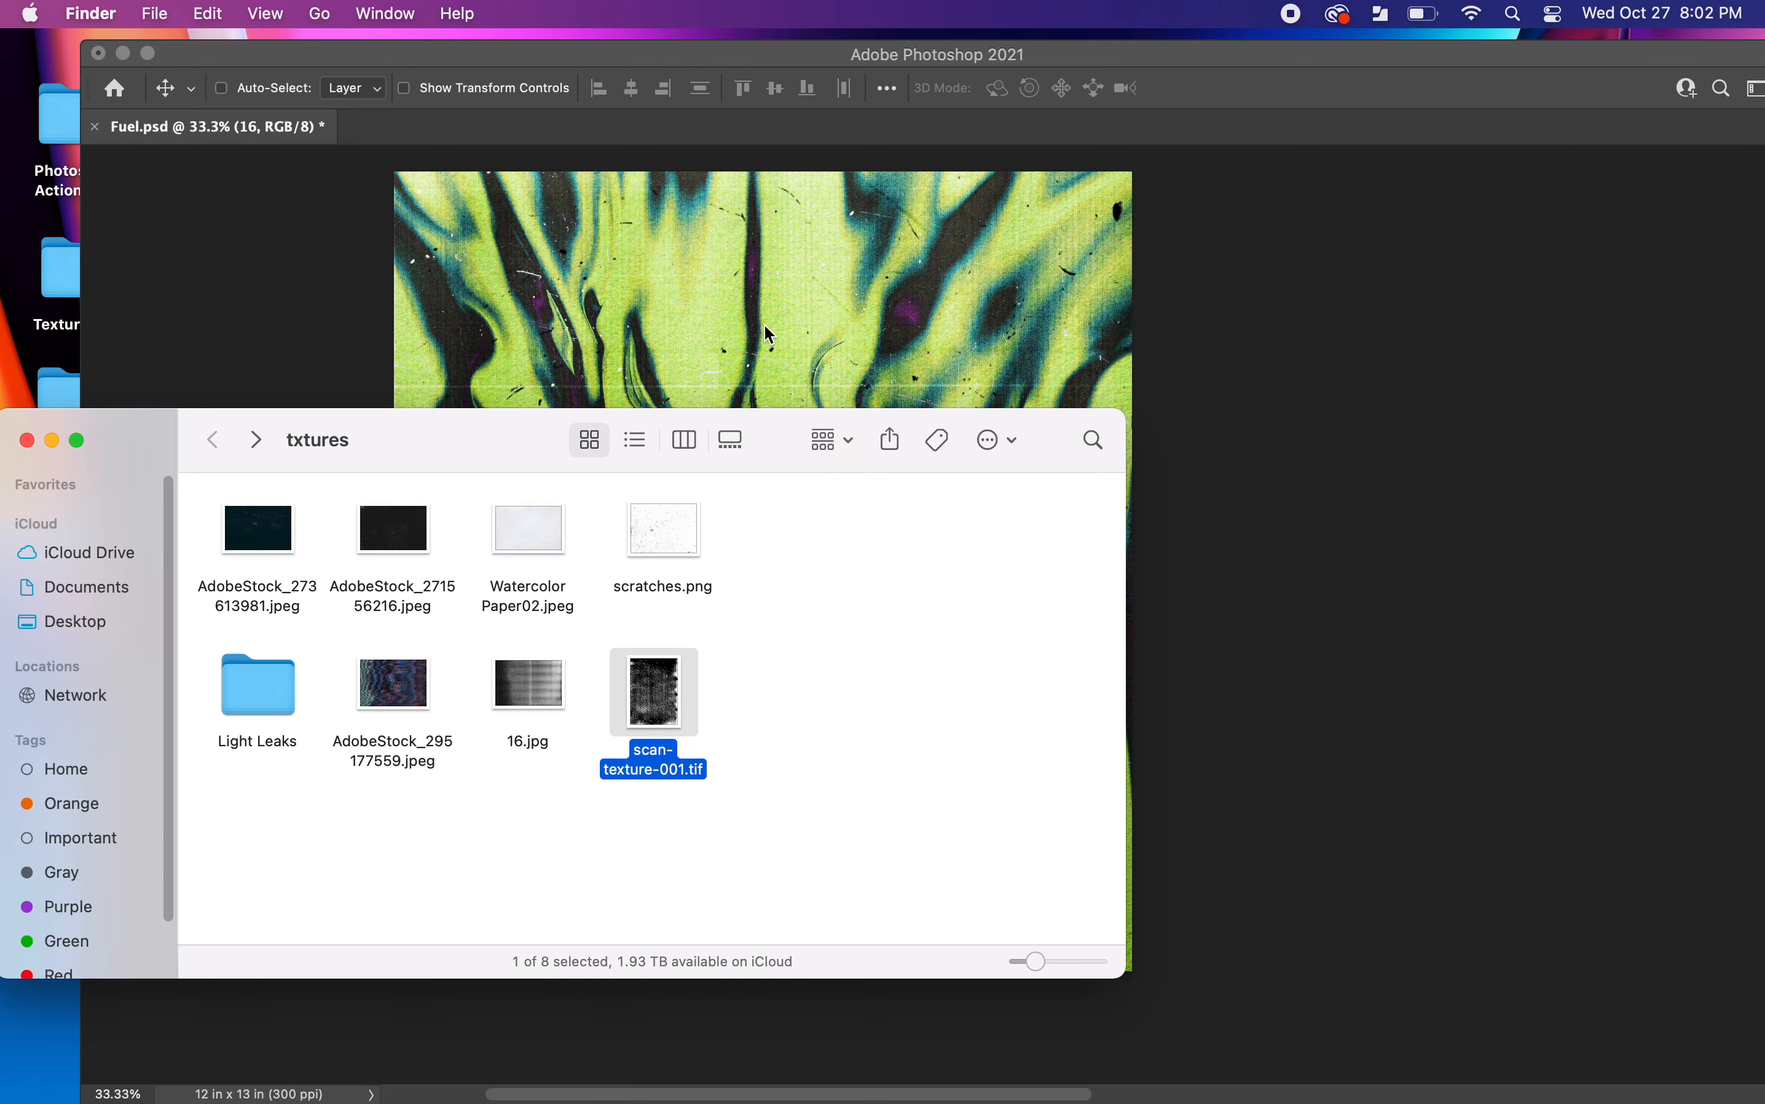
pyautogui.click(764, 327)
pyautogui.click(1422, 276)
pyautogui.click(1423, 276)
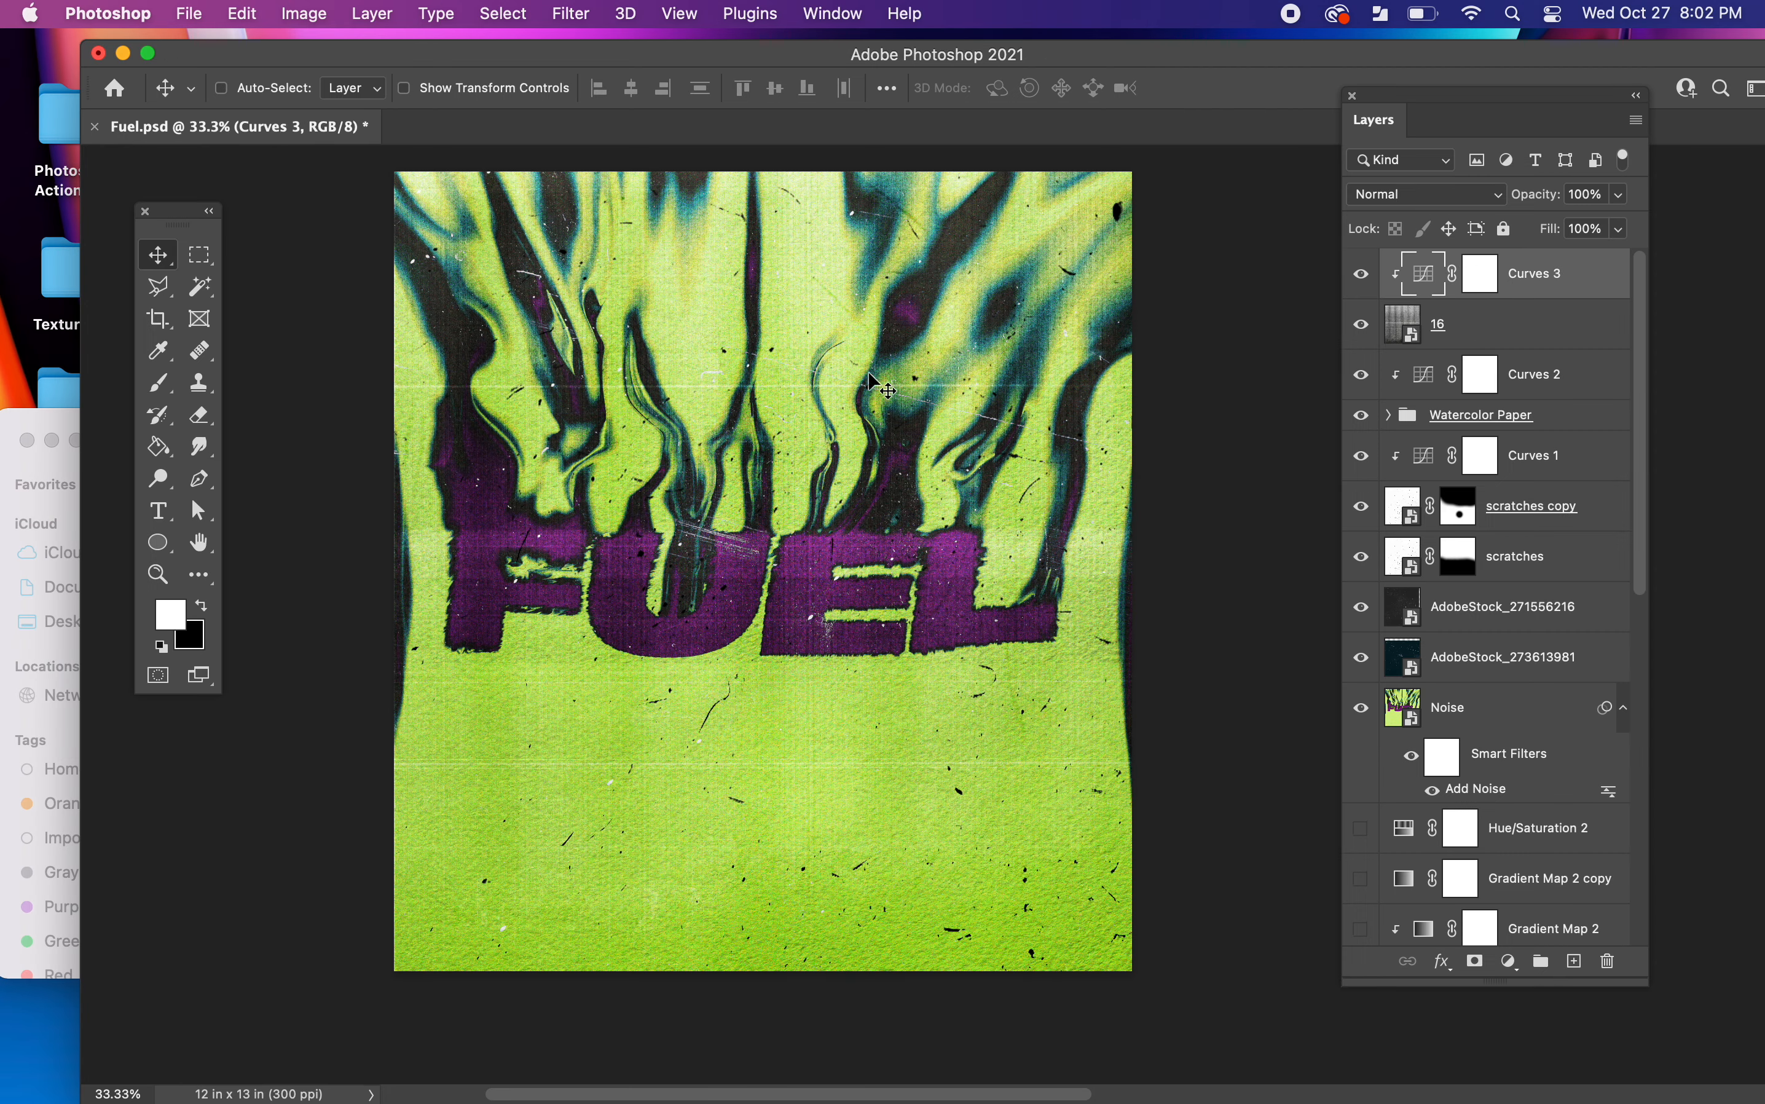
pyautogui.click(53, 571)
pyautogui.moveTo(657, 719); pyautogui.dragTo(890, 609)
pyautogui.press('super+minus')
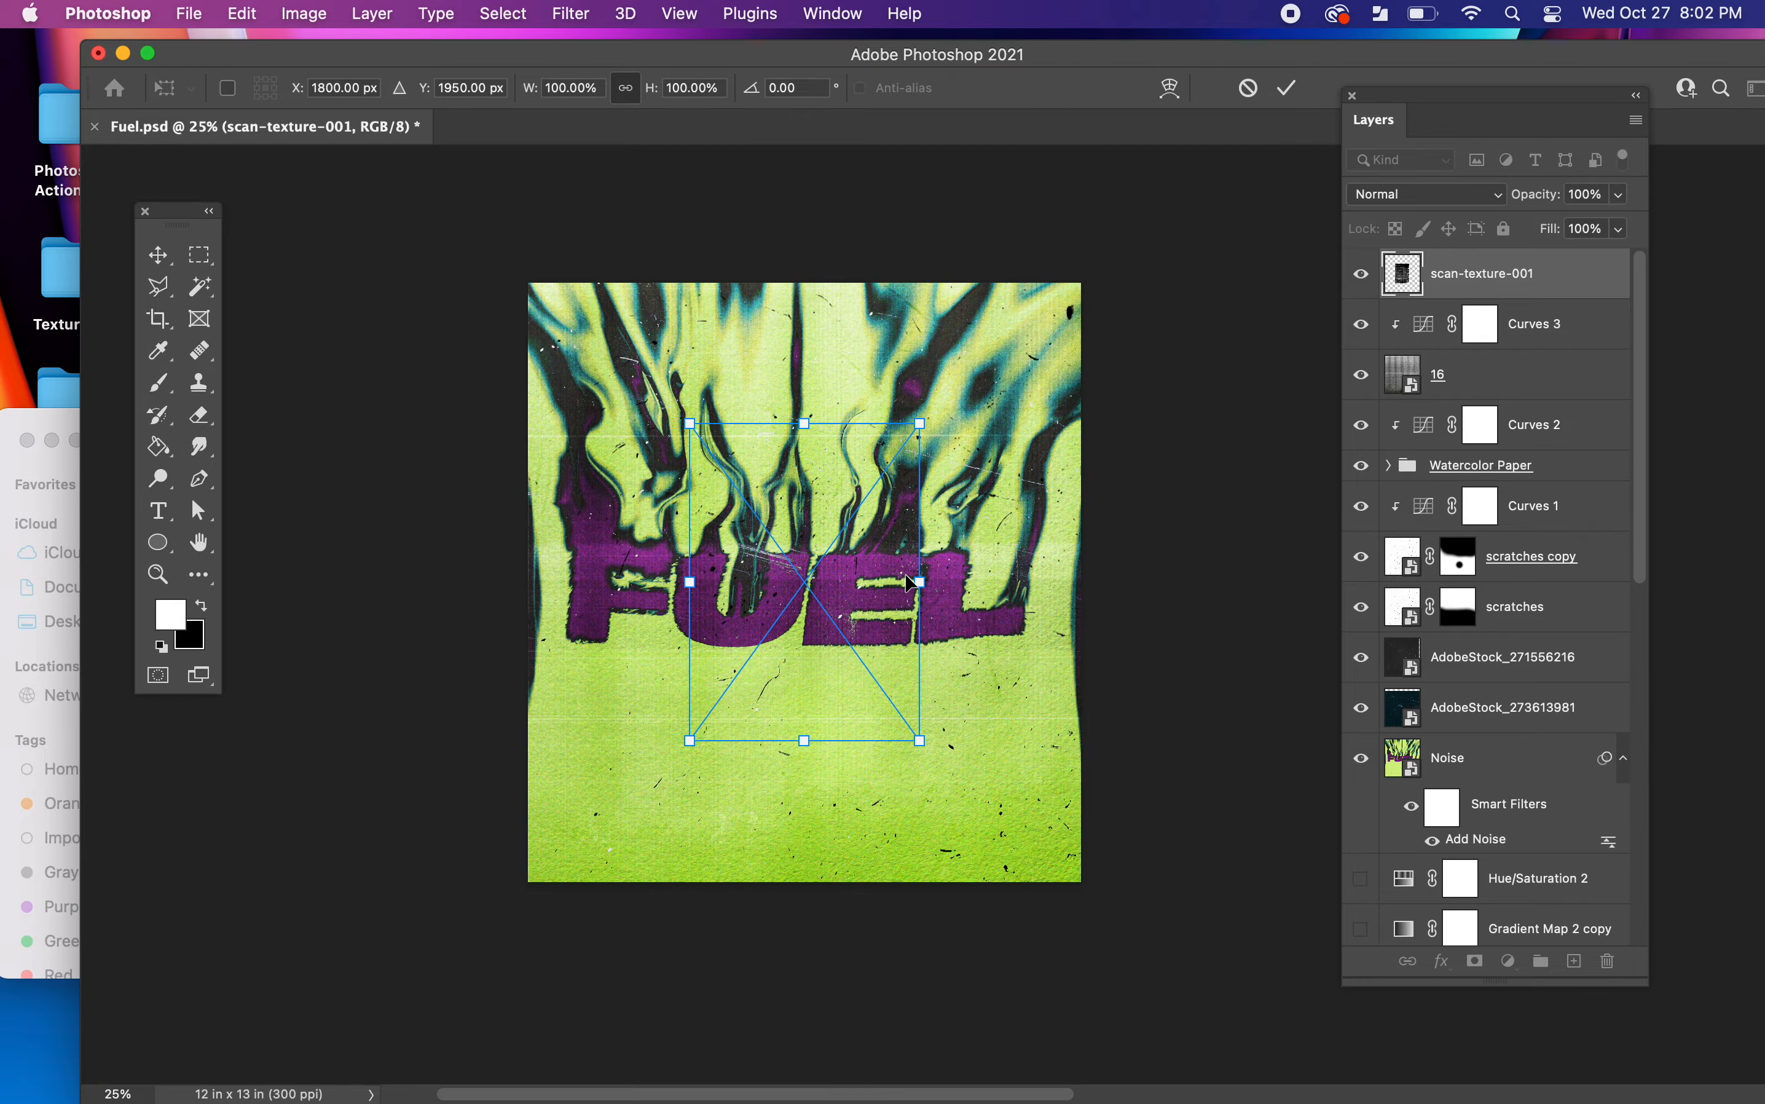
pyautogui.moveTo(922, 424); pyautogui.dragTo(1138, 246)
pyautogui.press('Return')
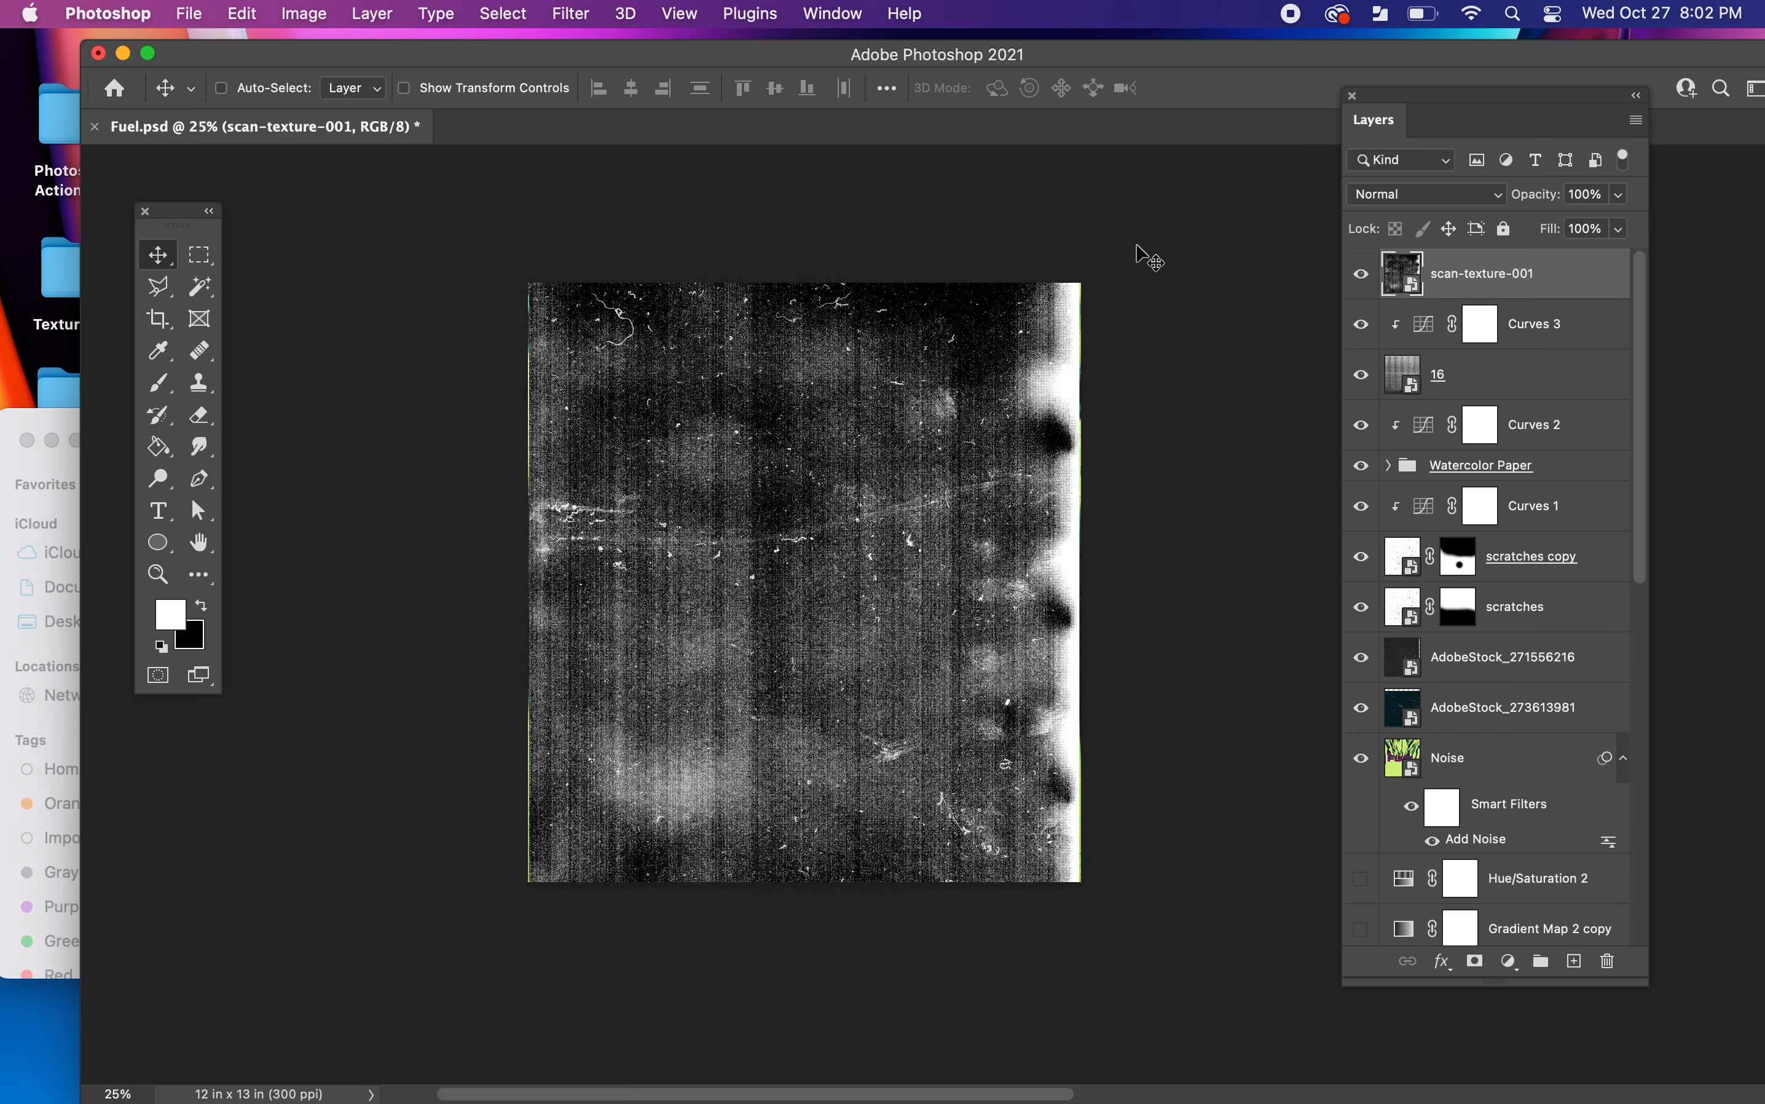
# - Set the scan-texture-001 layer's blend mode to Overlay and compare the artwork with the layer hidden and shown
pyautogui.click(1432, 203)
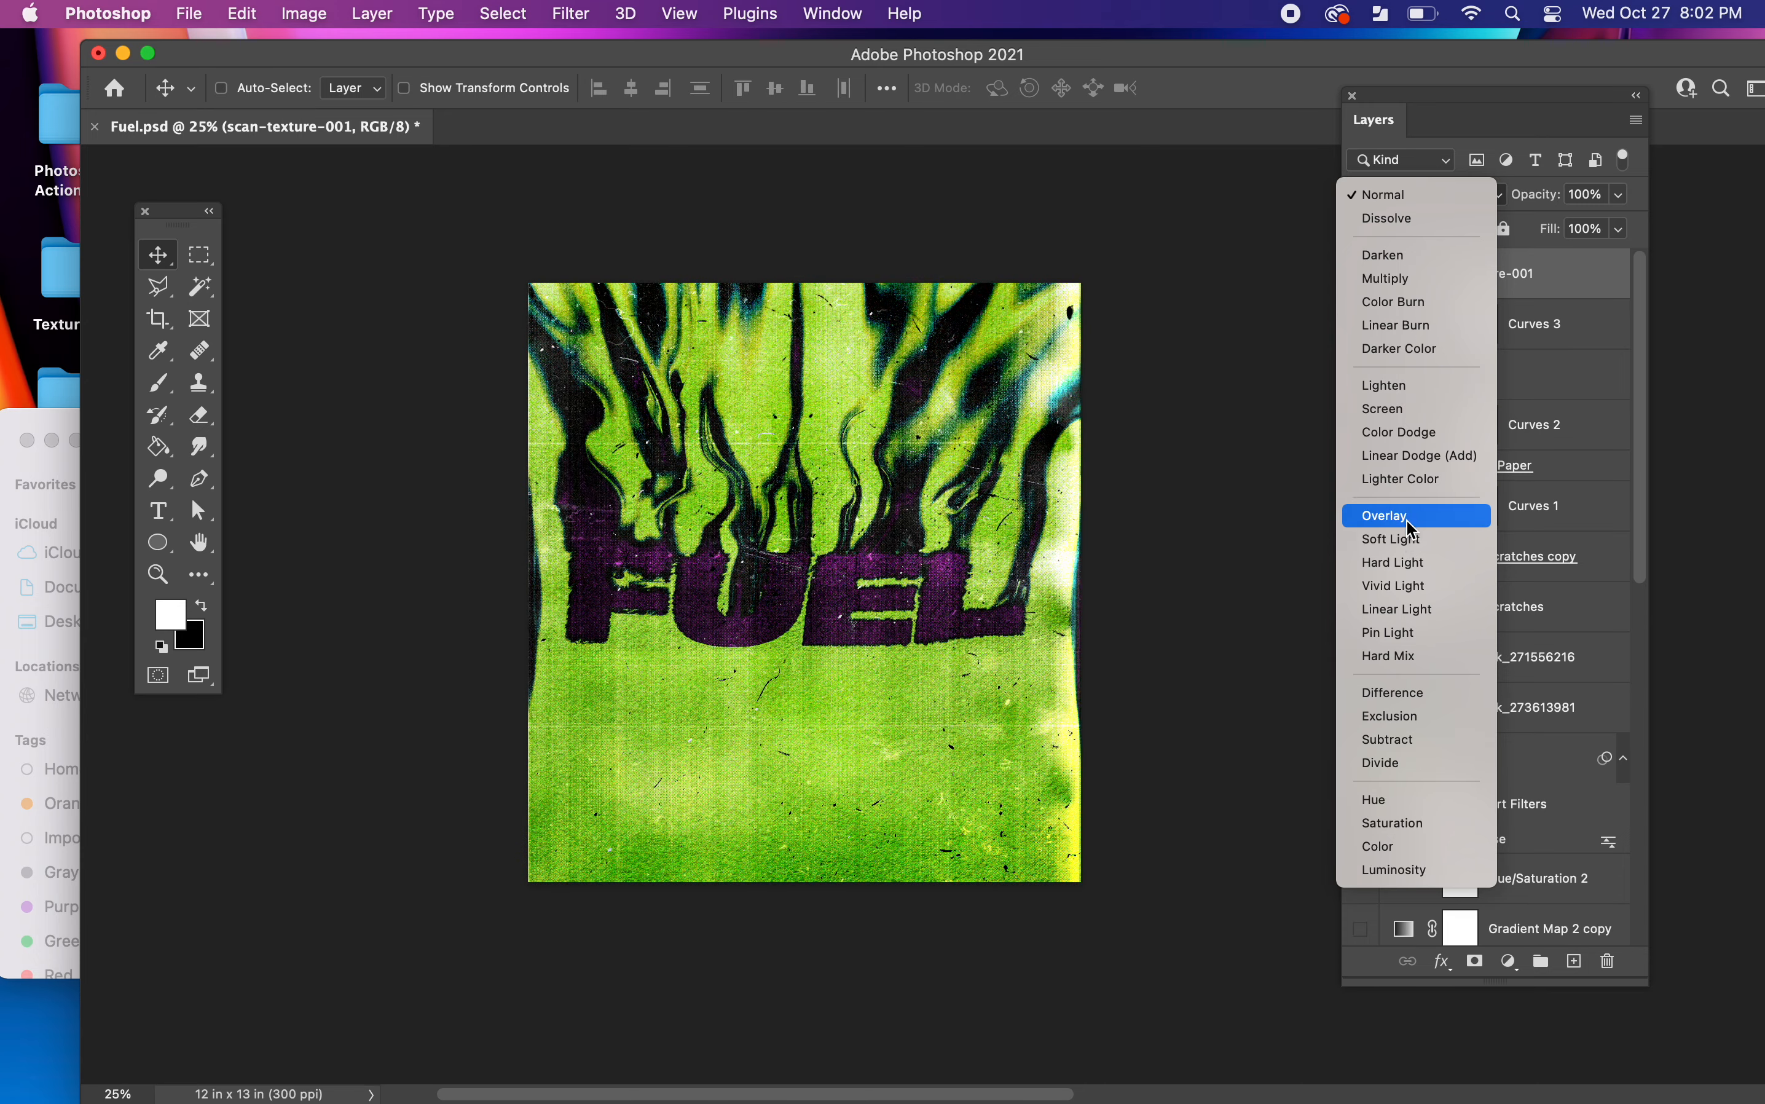
pyautogui.click(1409, 522)
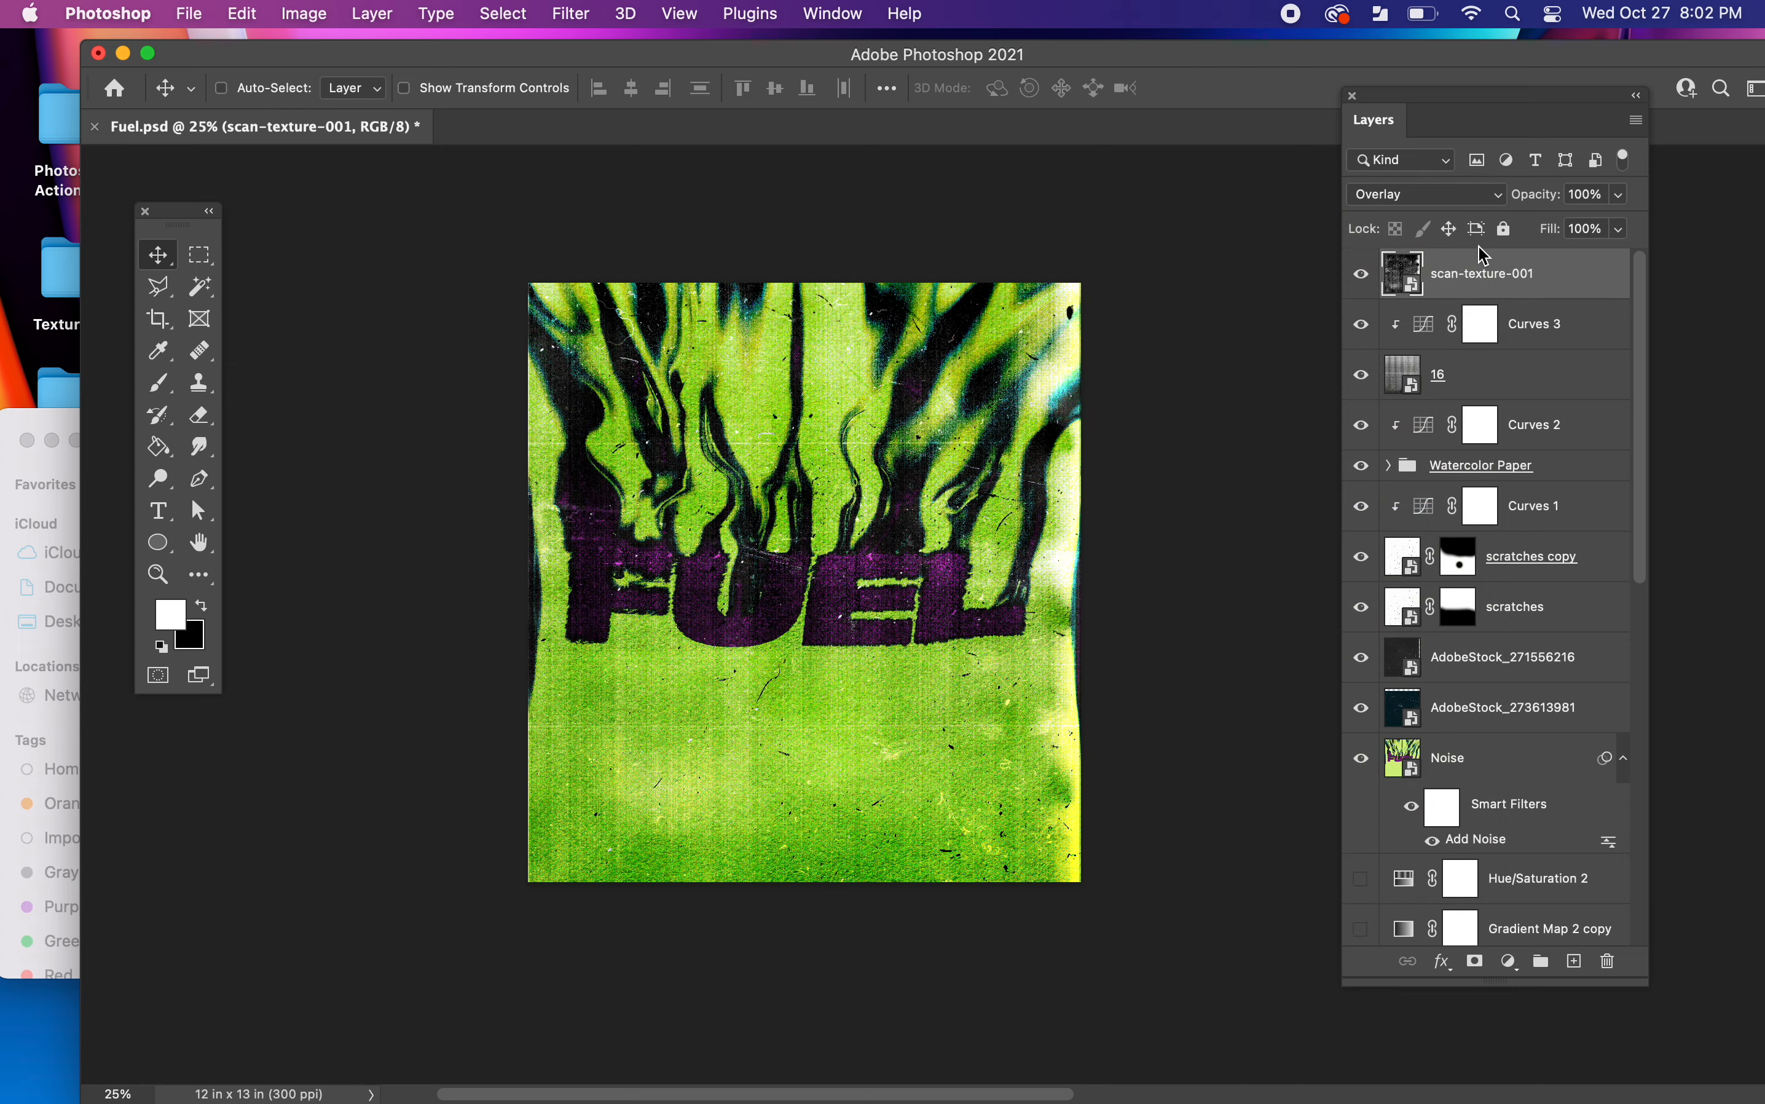
pyautogui.click(1362, 274)
pyautogui.click(1363, 276)
pyautogui.press('super+equal')
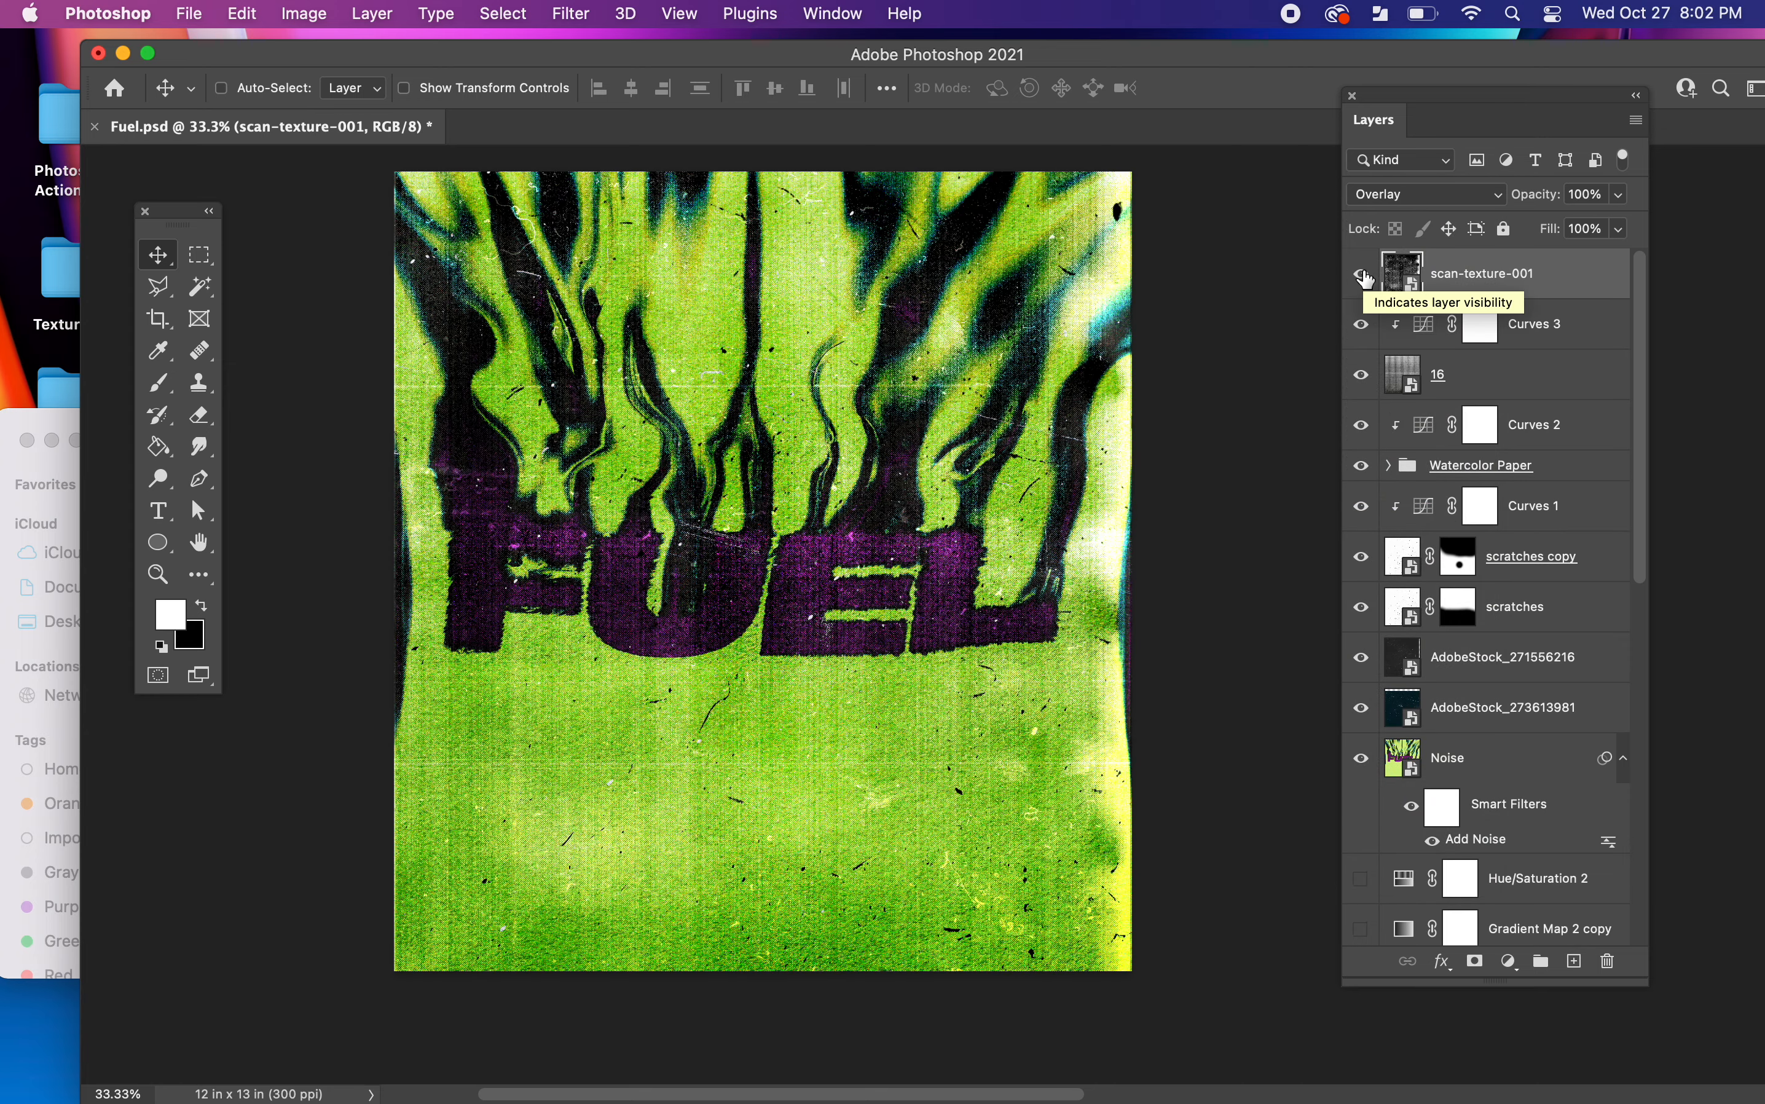
pyautogui.click(1364, 276)
pyautogui.click(1363, 276)
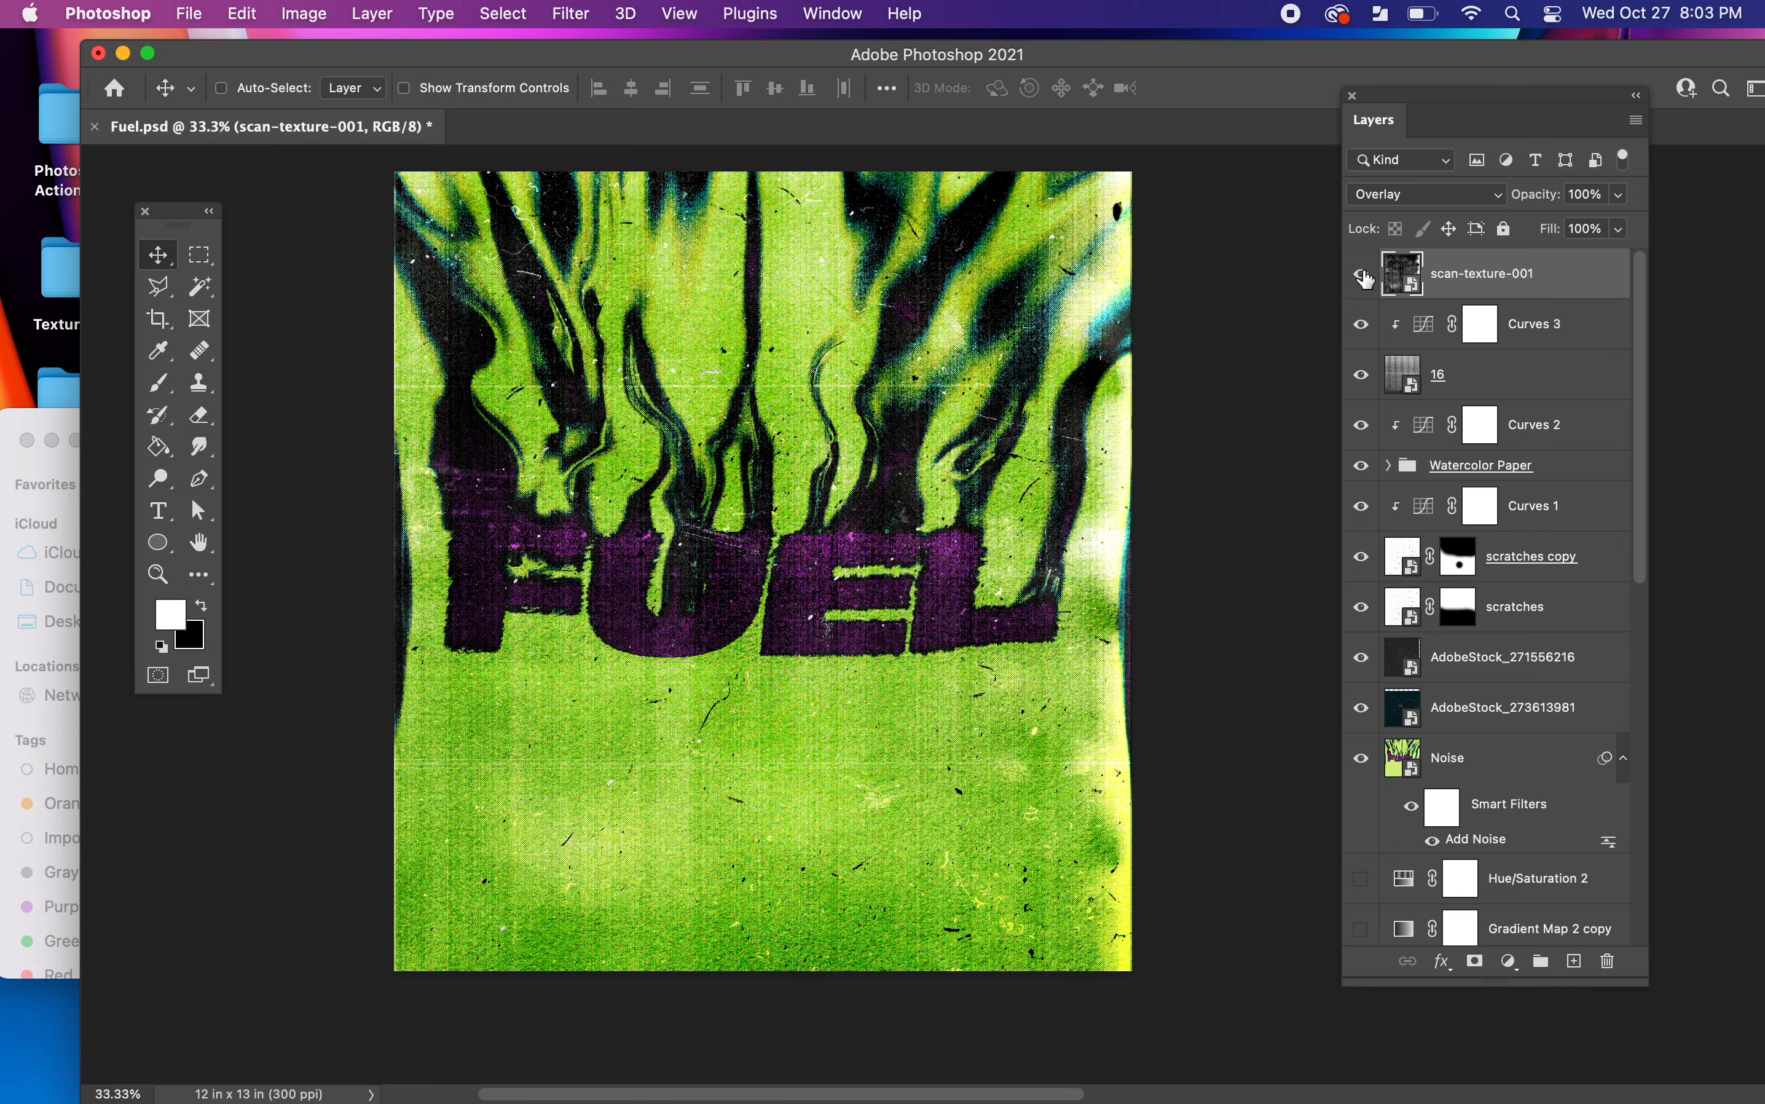
pyautogui.click(1363, 276)
pyautogui.click(1364, 276)
# - Add a Curves adjustment clipped to scan-texture-001, lowering the white endpoint slightly, raising the shadows and adding a restraining highlights point
pyautogui.click(1508, 967)
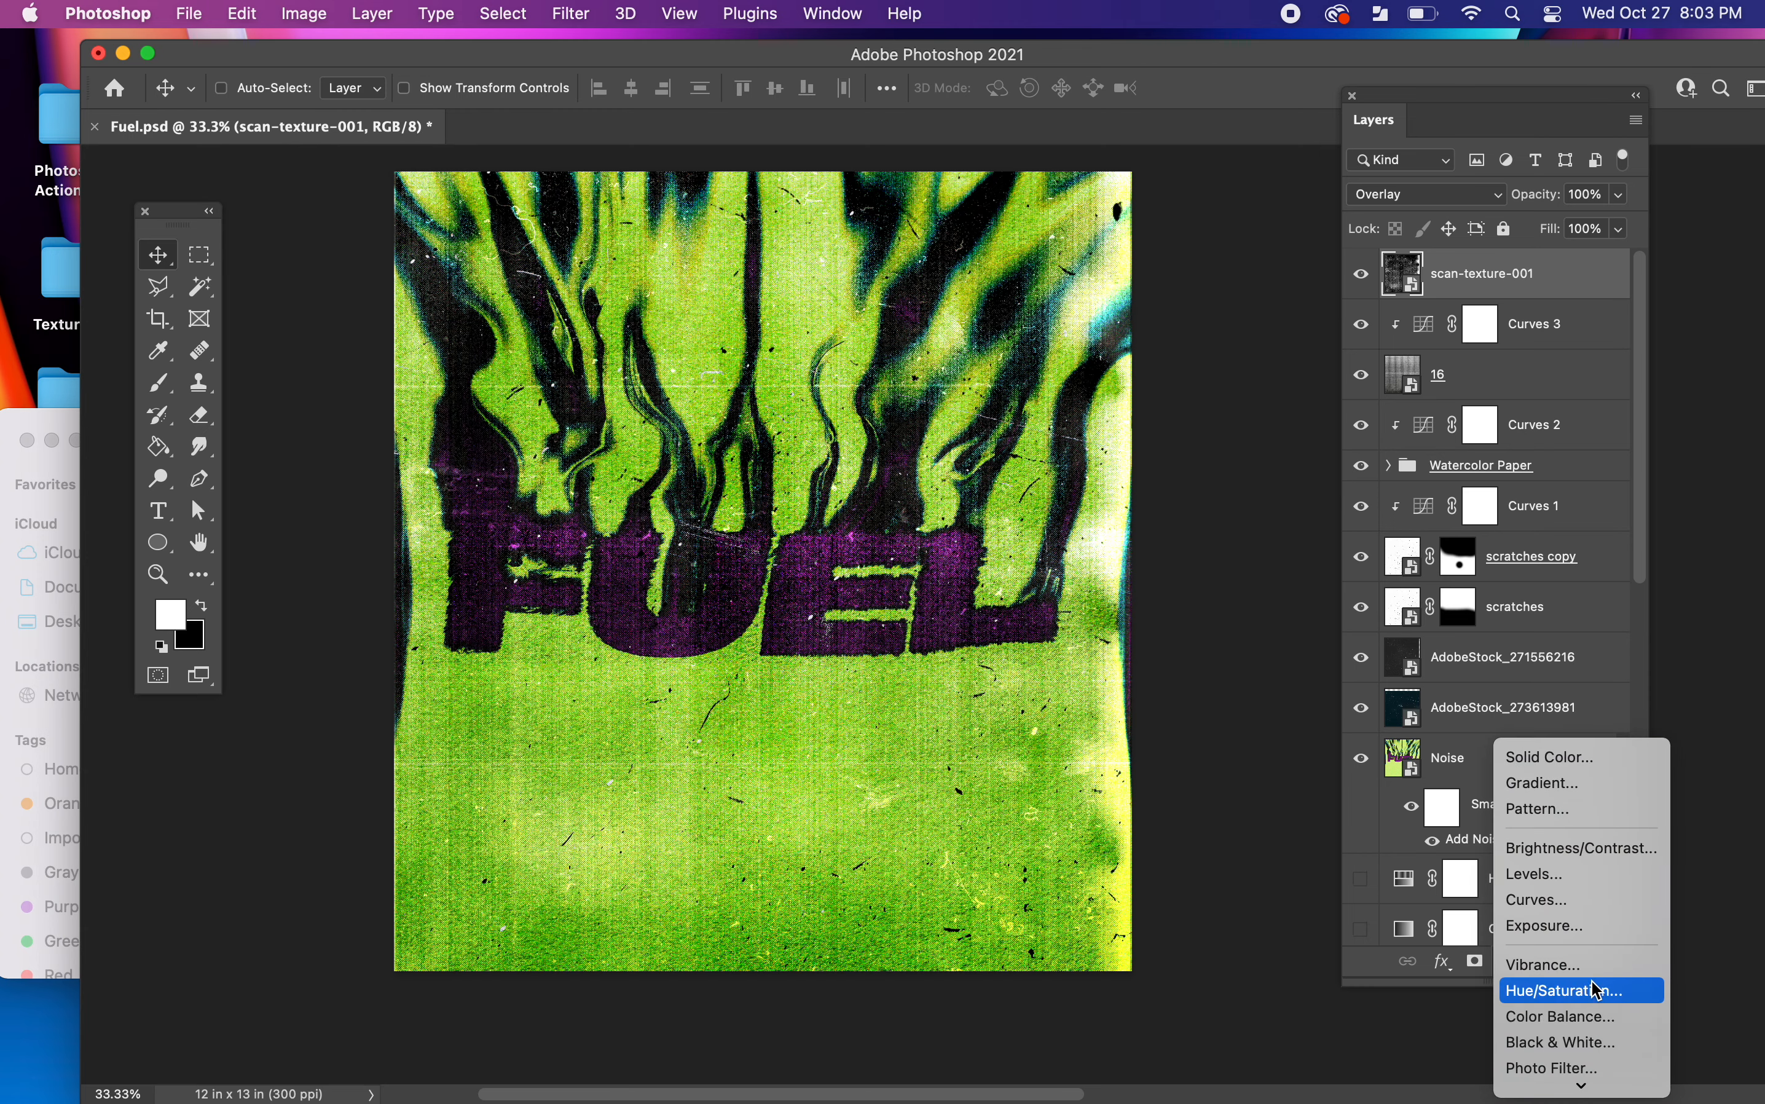
pyautogui.click(1591, 900)
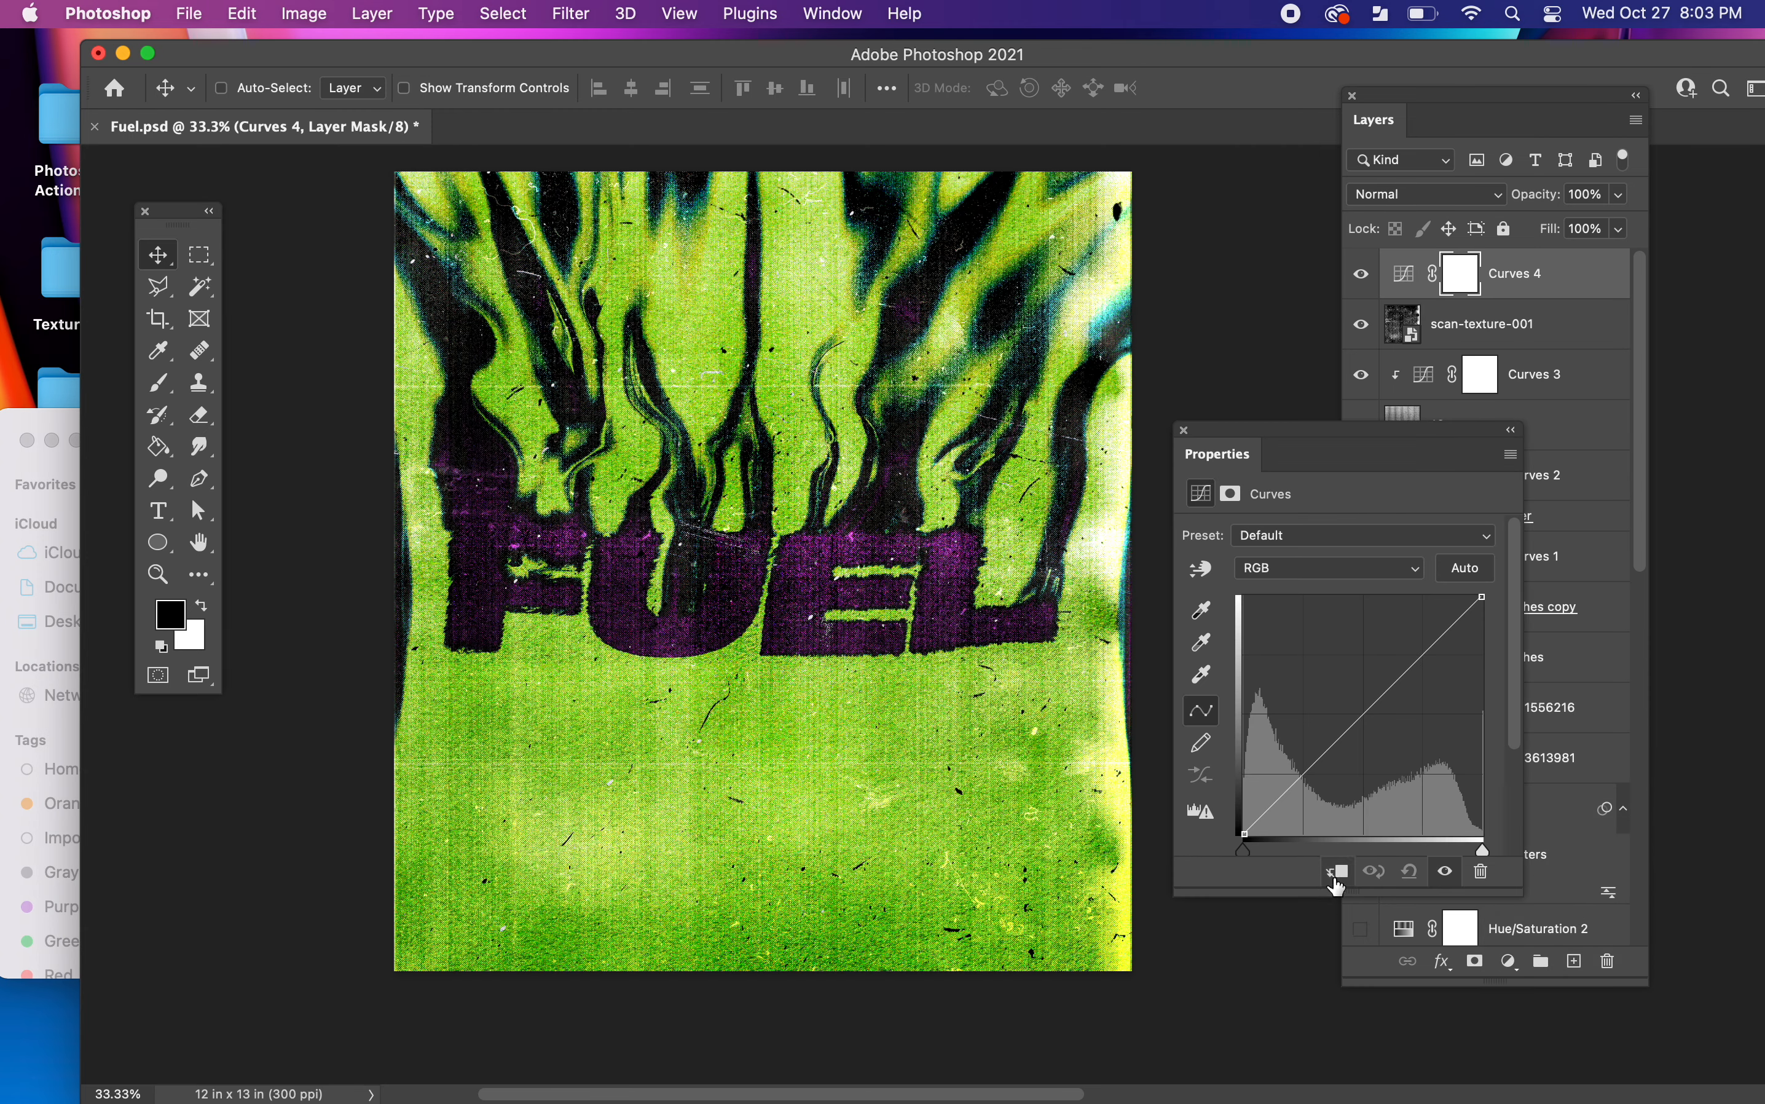
pyautogui.click(1337, 872)
pyautogui.moveTo(1249, 858); pyautogui.dragTo(1206, 851)
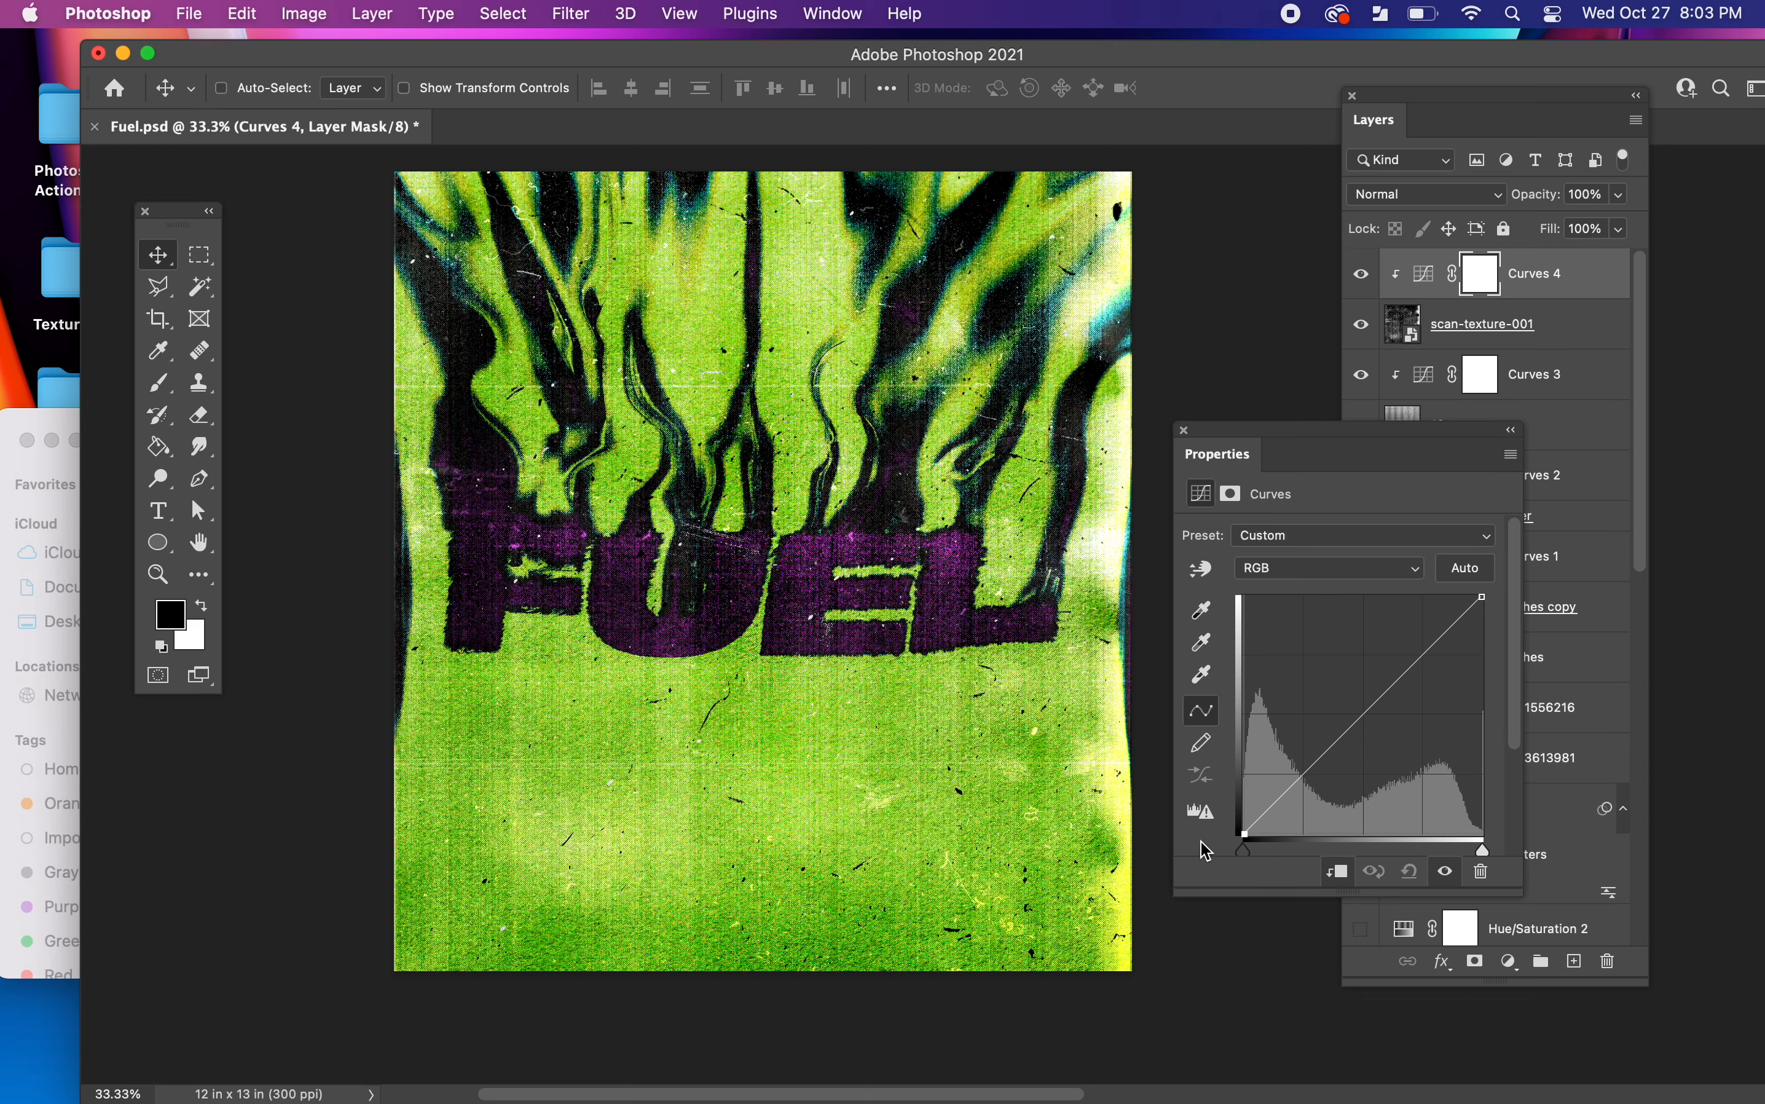
pyautogui.moveTo(1481, 594); pyautogui.dragTo(1519, 608)
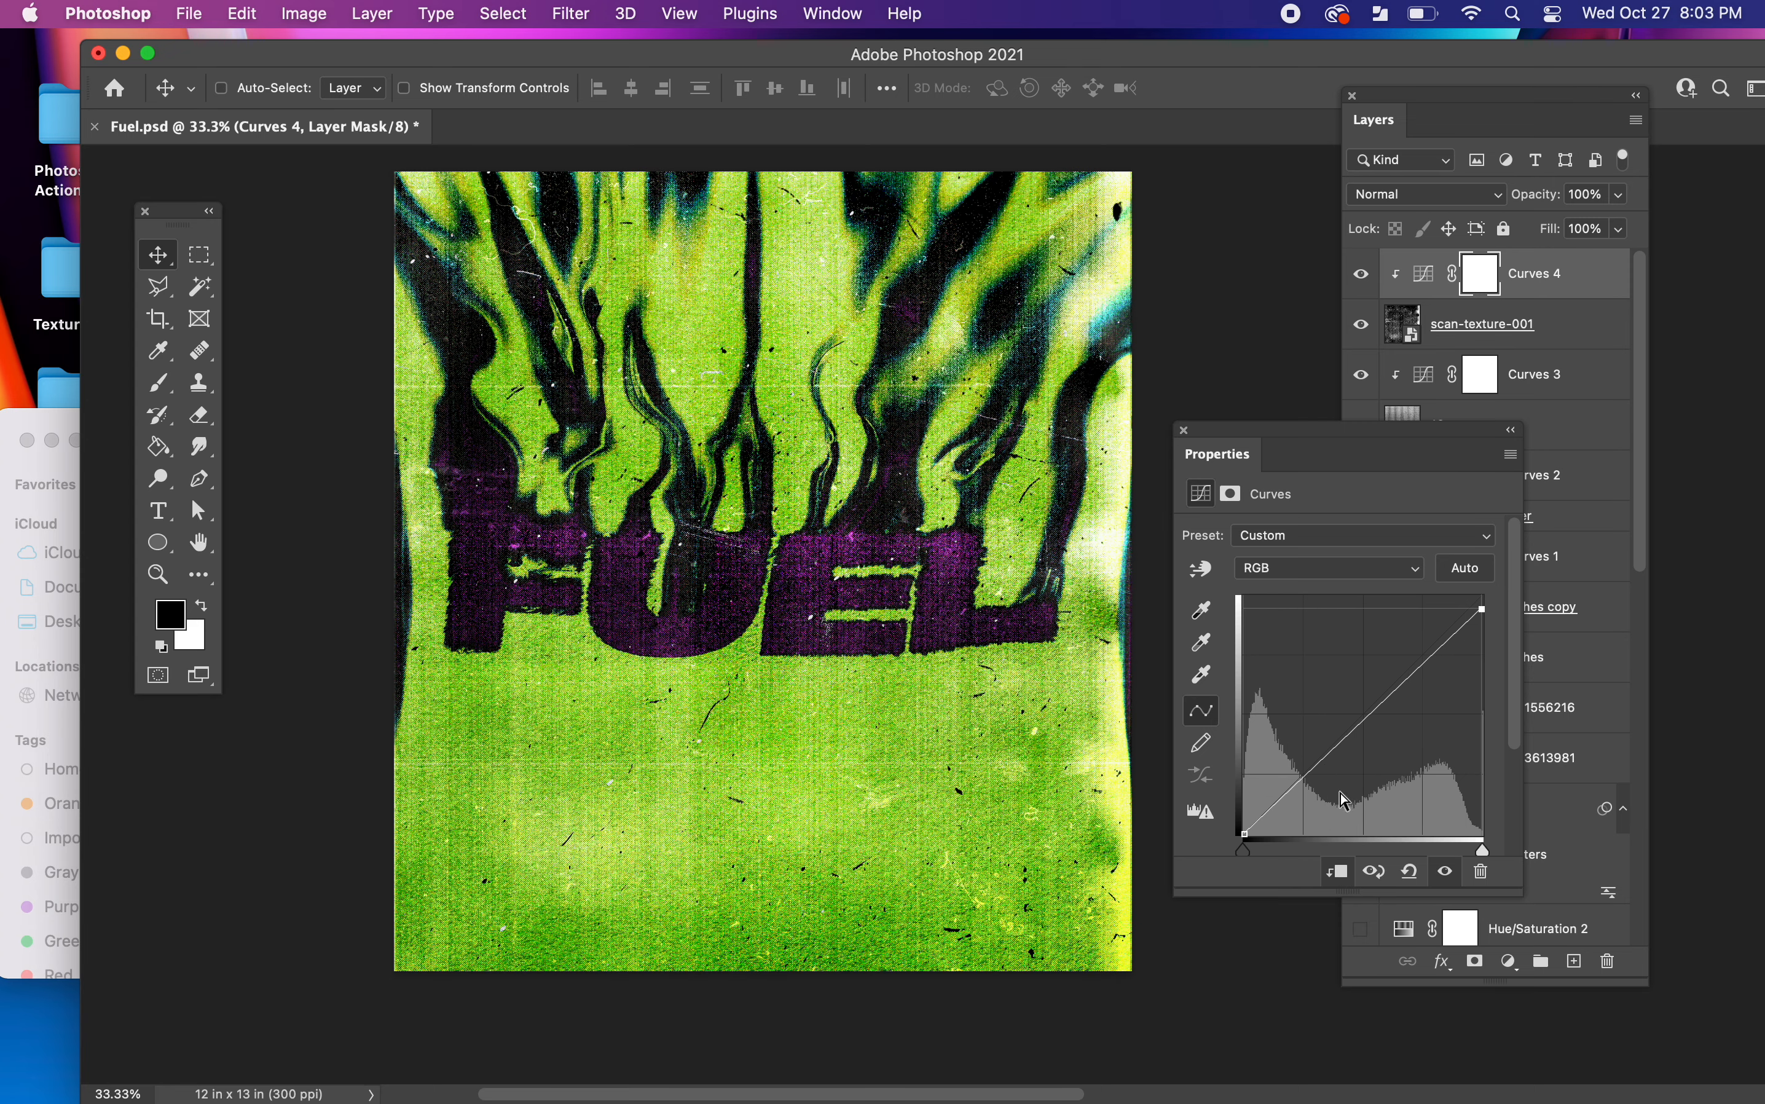
pyautogui.moveTo(1292, 789); pyautogui.dragTo(1288, 747)
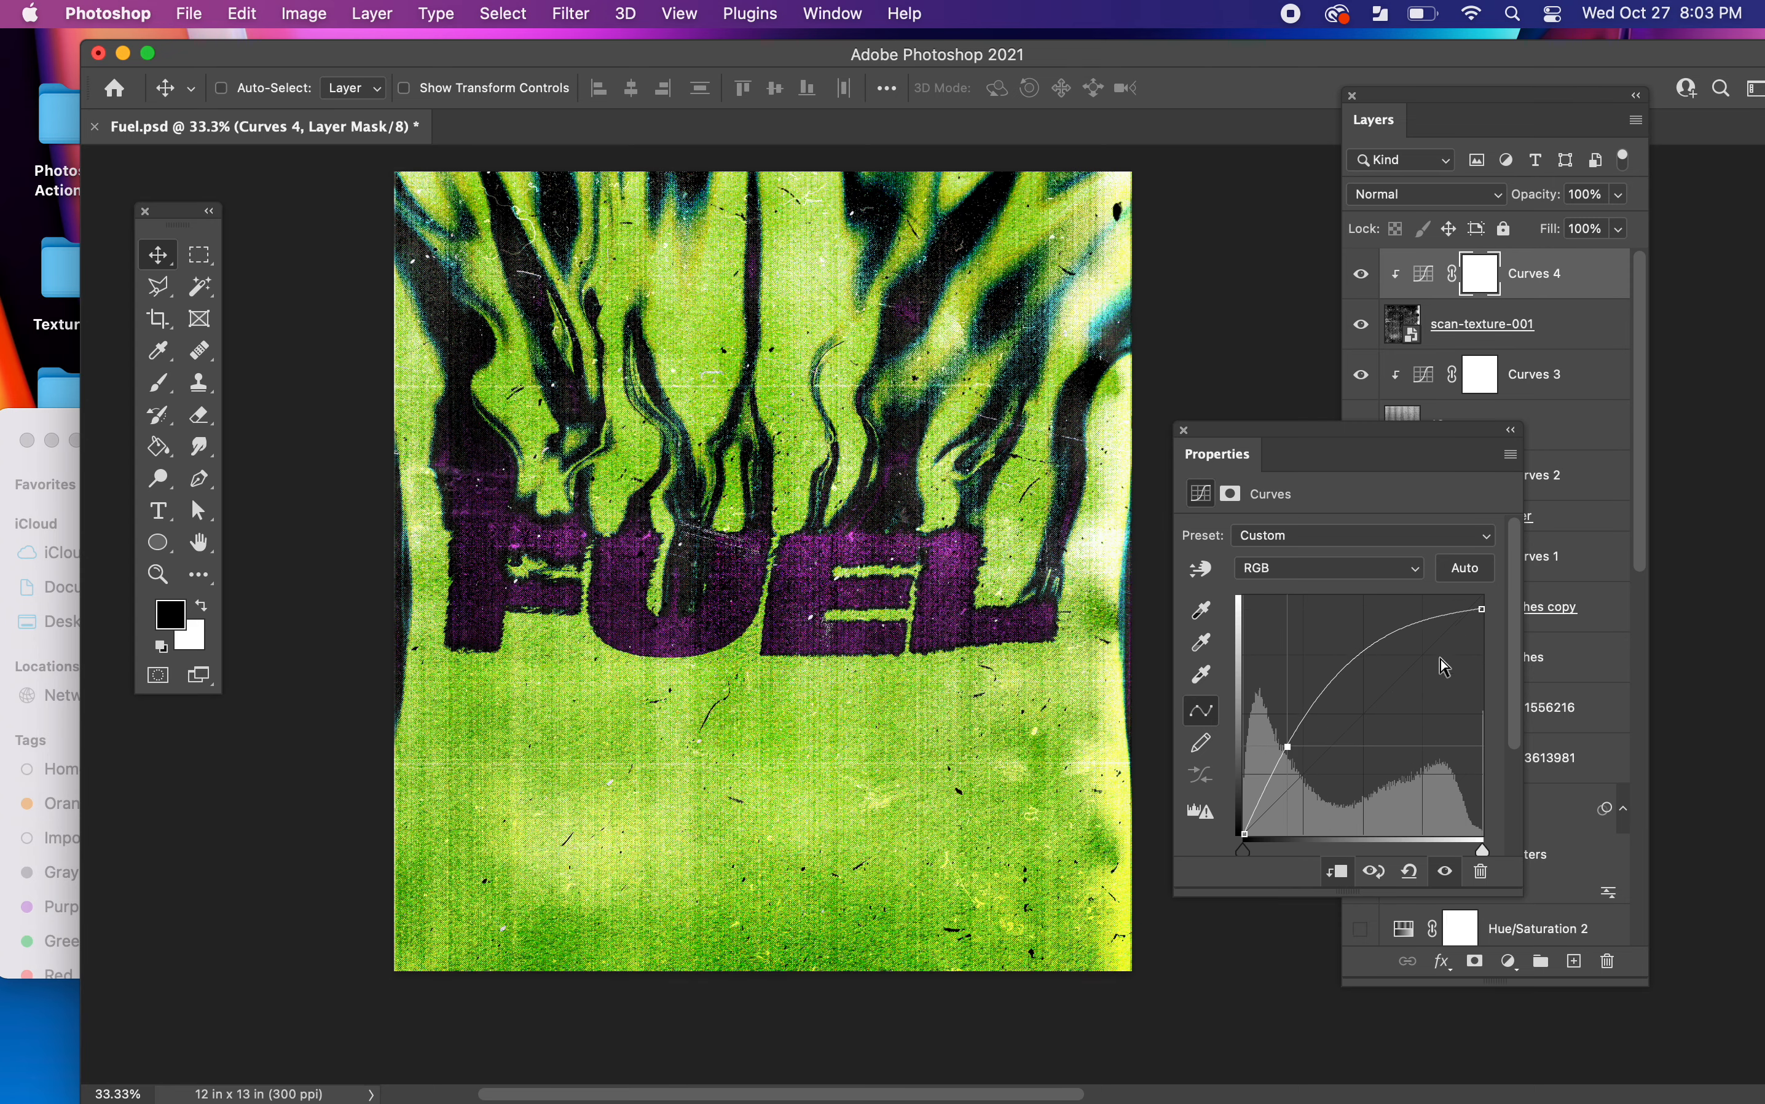
pyautogui.moveTo(1424, 622)
pyautogui.mouseDown()
pyautogui.moveTo(1427, 665)
pyautogui.moveTo(1389, 675)
pyautogui.moveTo(1392, 622)
pyautogui.moveTo(1395, 655)
pyautogui.moveTo(1393, 641)
pyautogui.mouseUp()
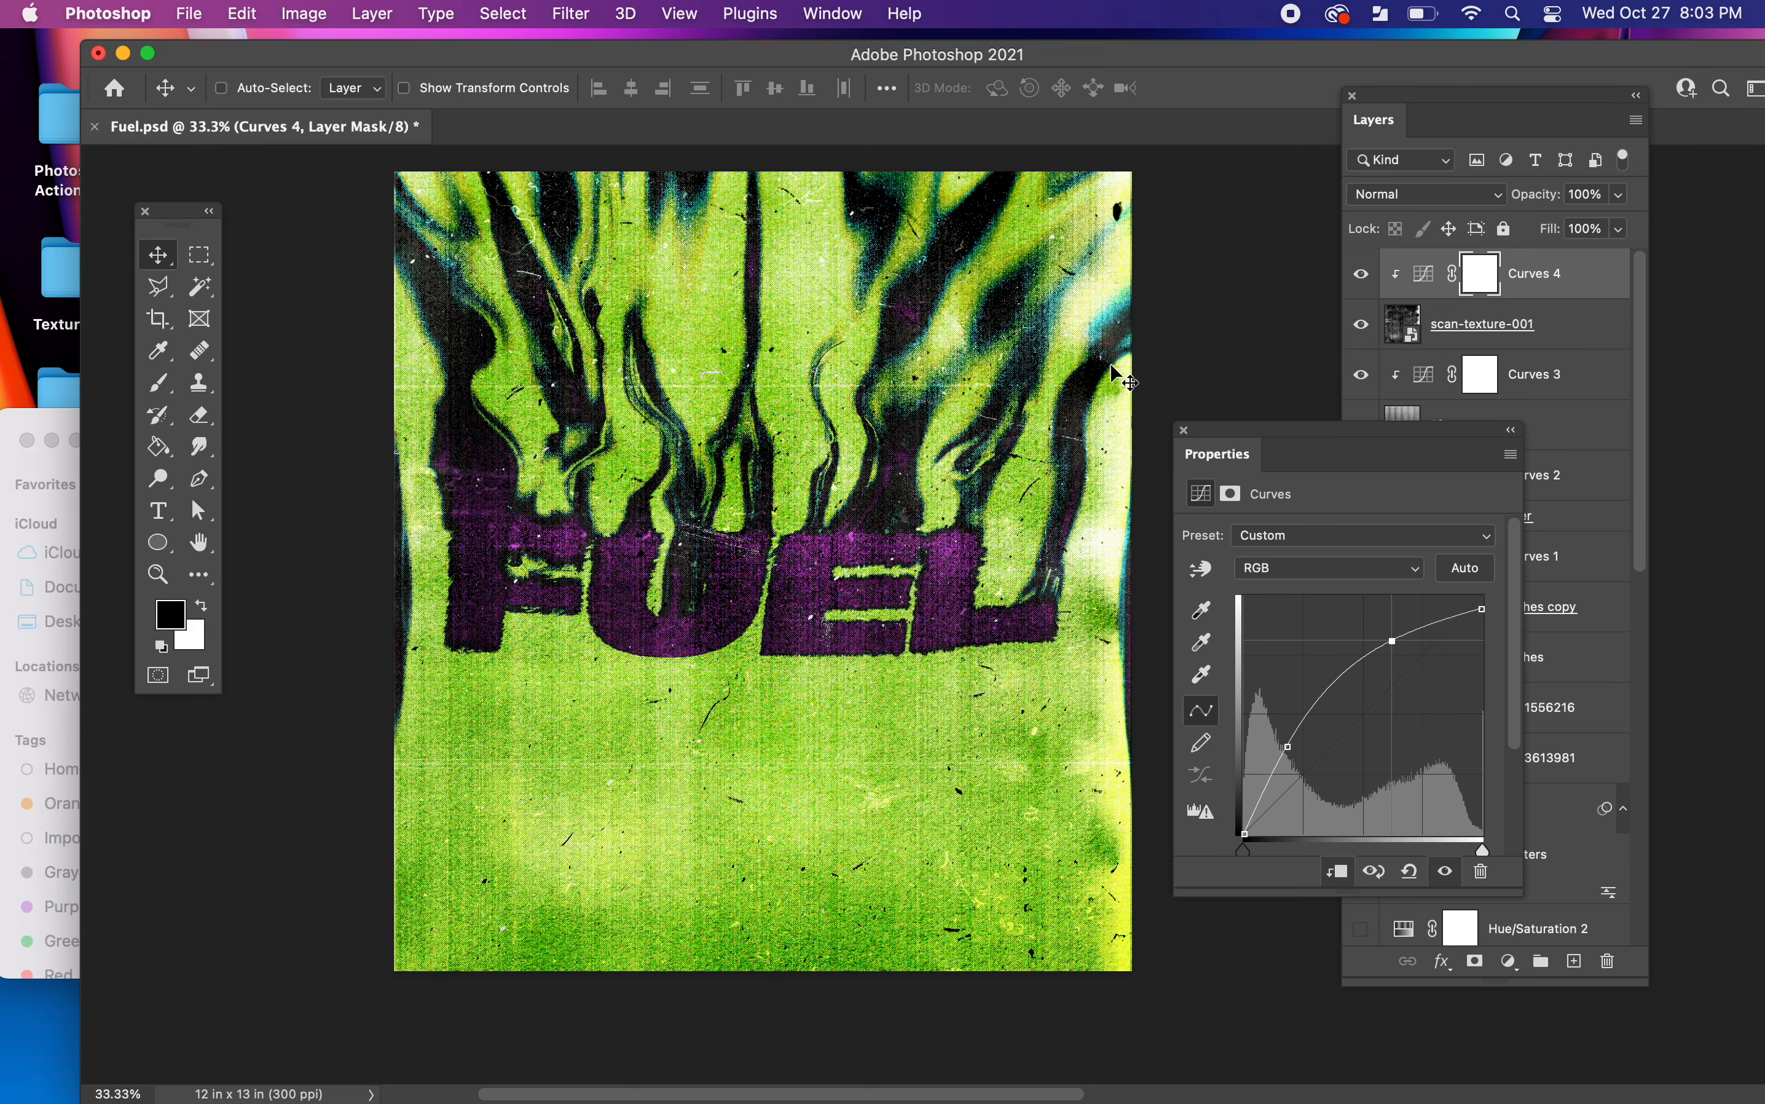
pyautogui.click(1185, 430)
pyautogui.click(1362, 276)
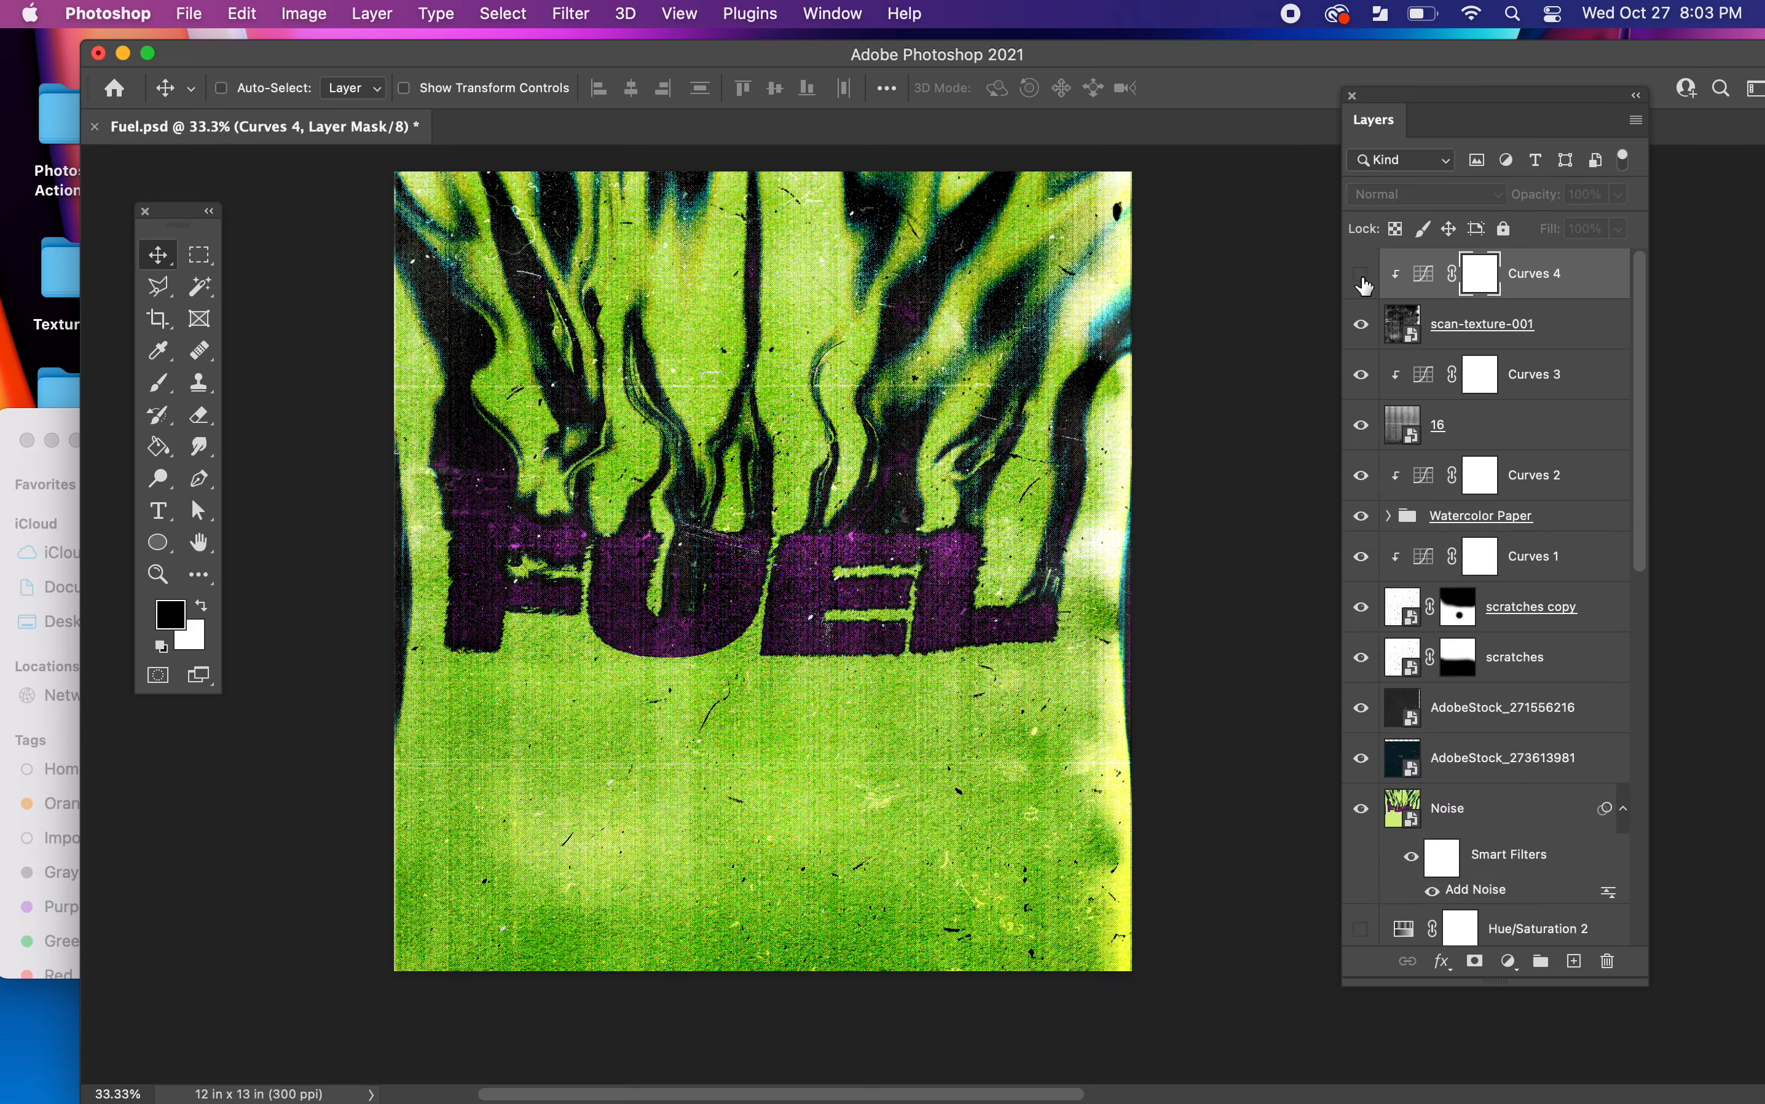
pyautogui.click(1362, 276)
# - Set the scan-texture-001 layer's opacity to 50%
pyautogui.click(1409, 324)
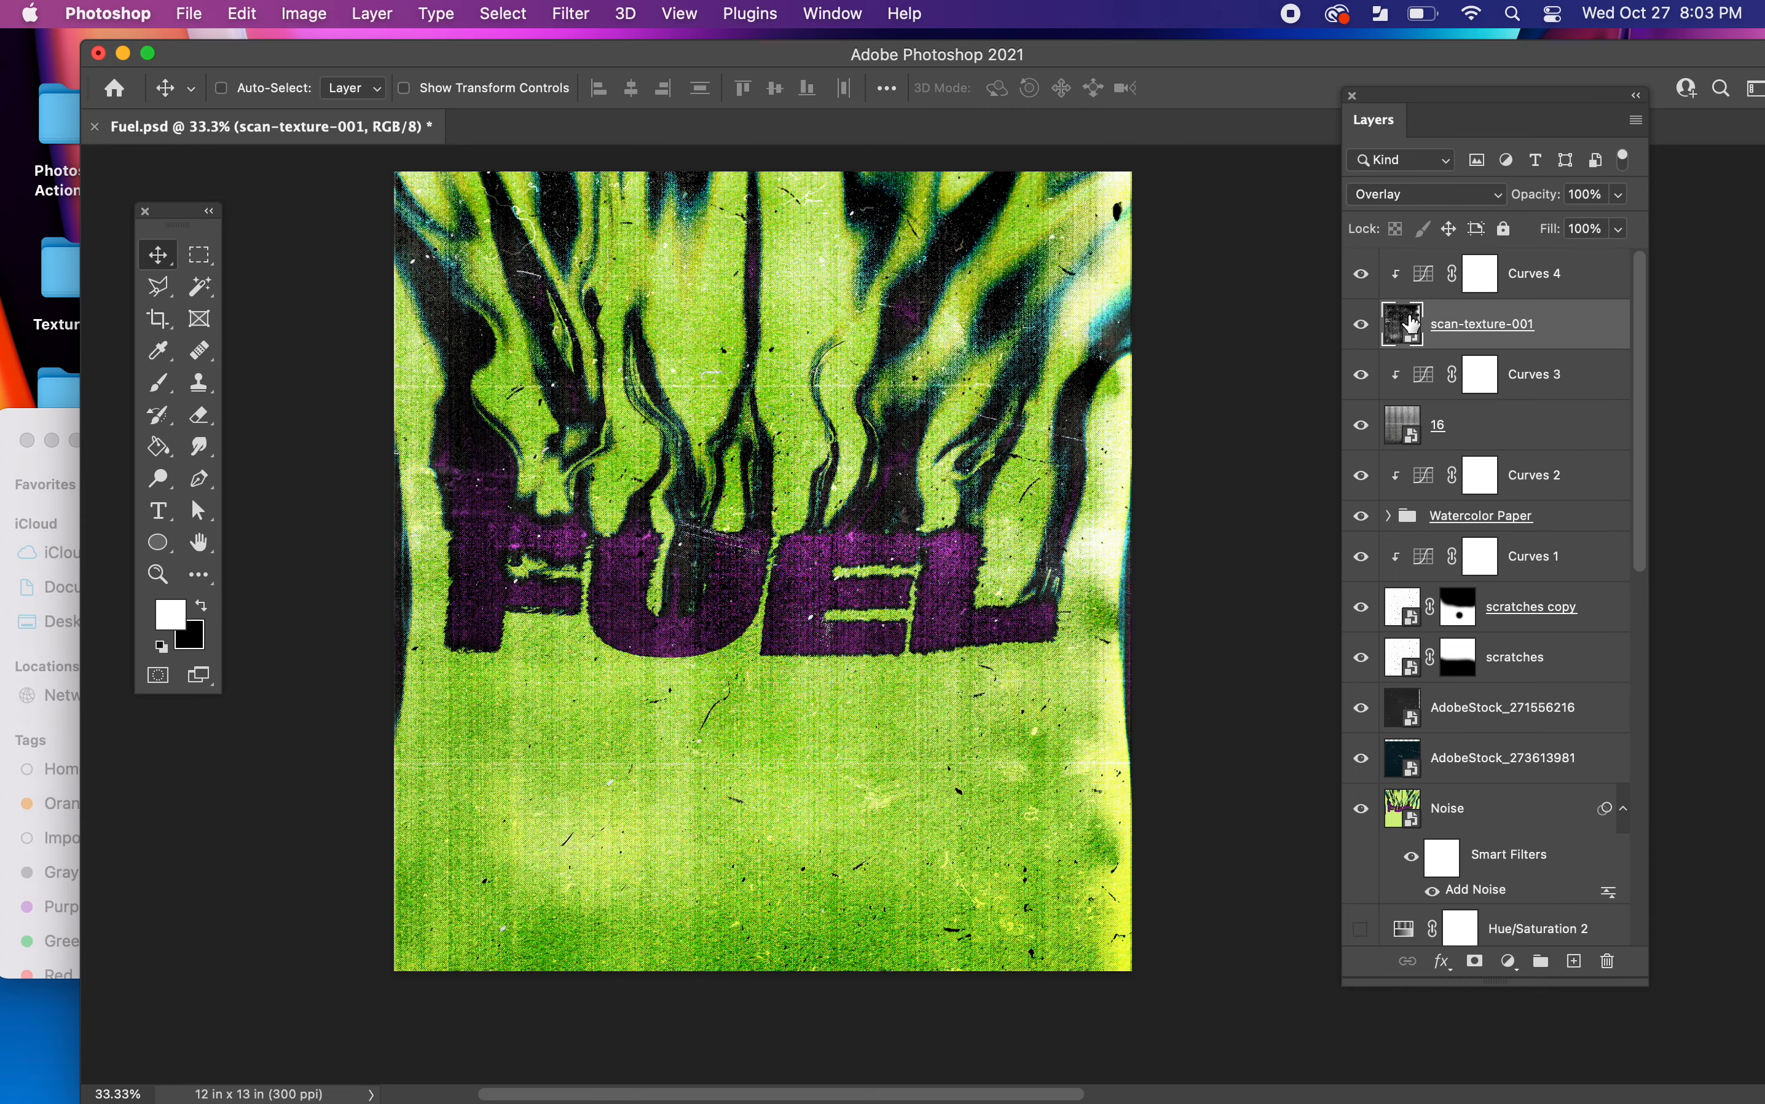
pyautogui.click(1585, 194)
pyautogui.write('50')
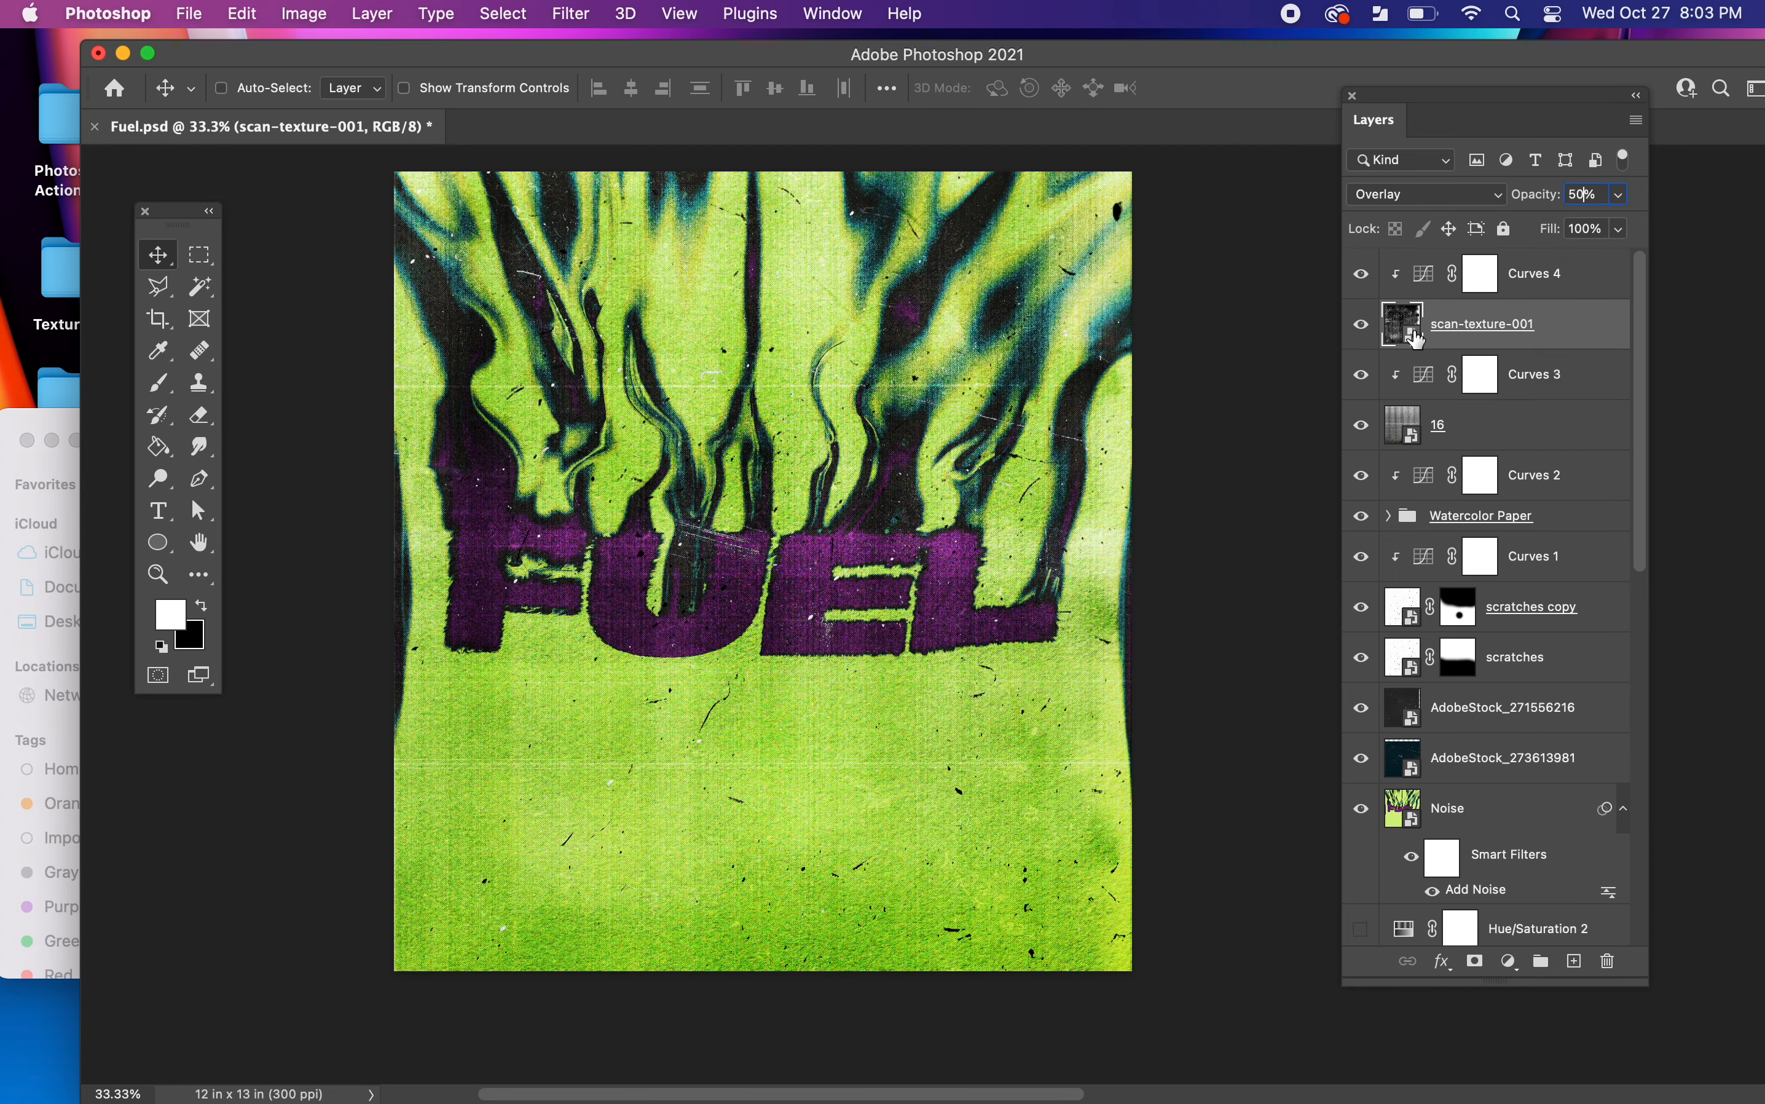
# - Compare the artwork with the half-opacity scan-texture-001 layer hidden and shown
pyautogui.click(1362, 327)
pyautogui.click(1362, 329)
pyautogui.click(1362, 327)
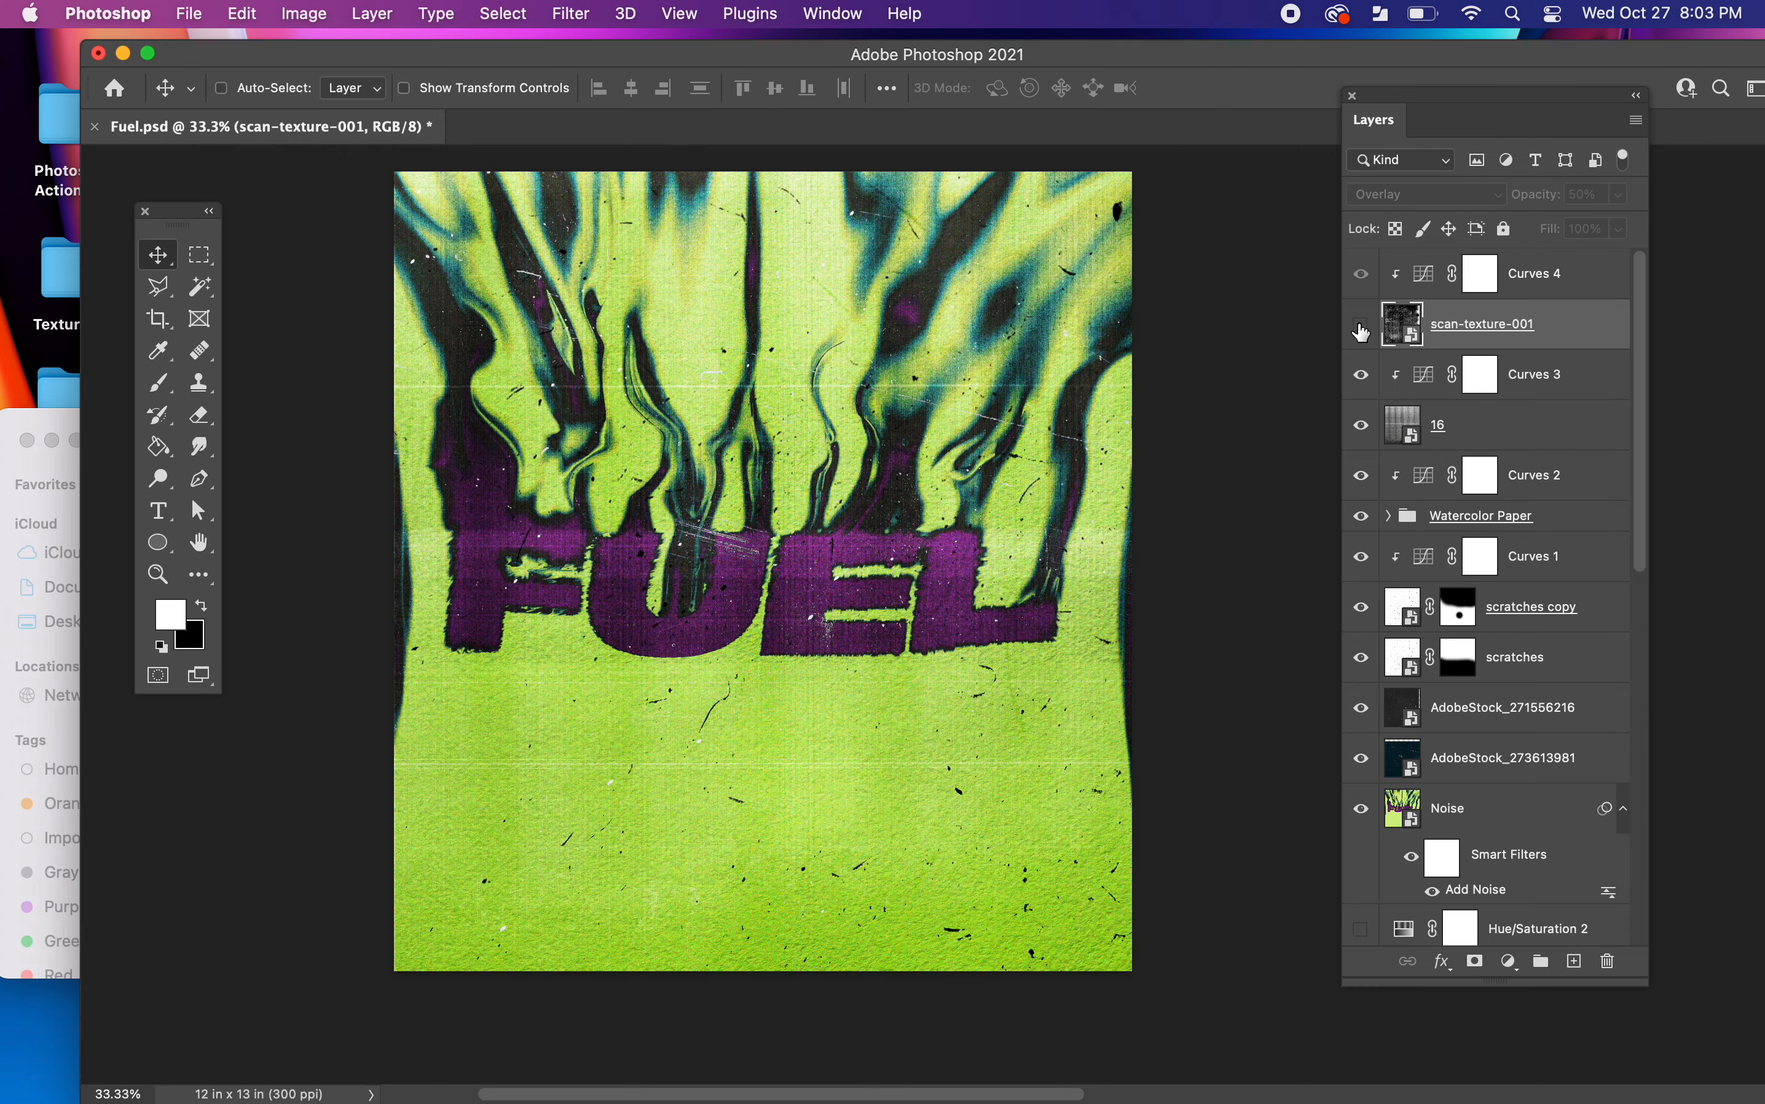
pyautogui.click(1362, 327)
pyautogui.press('super+minus')
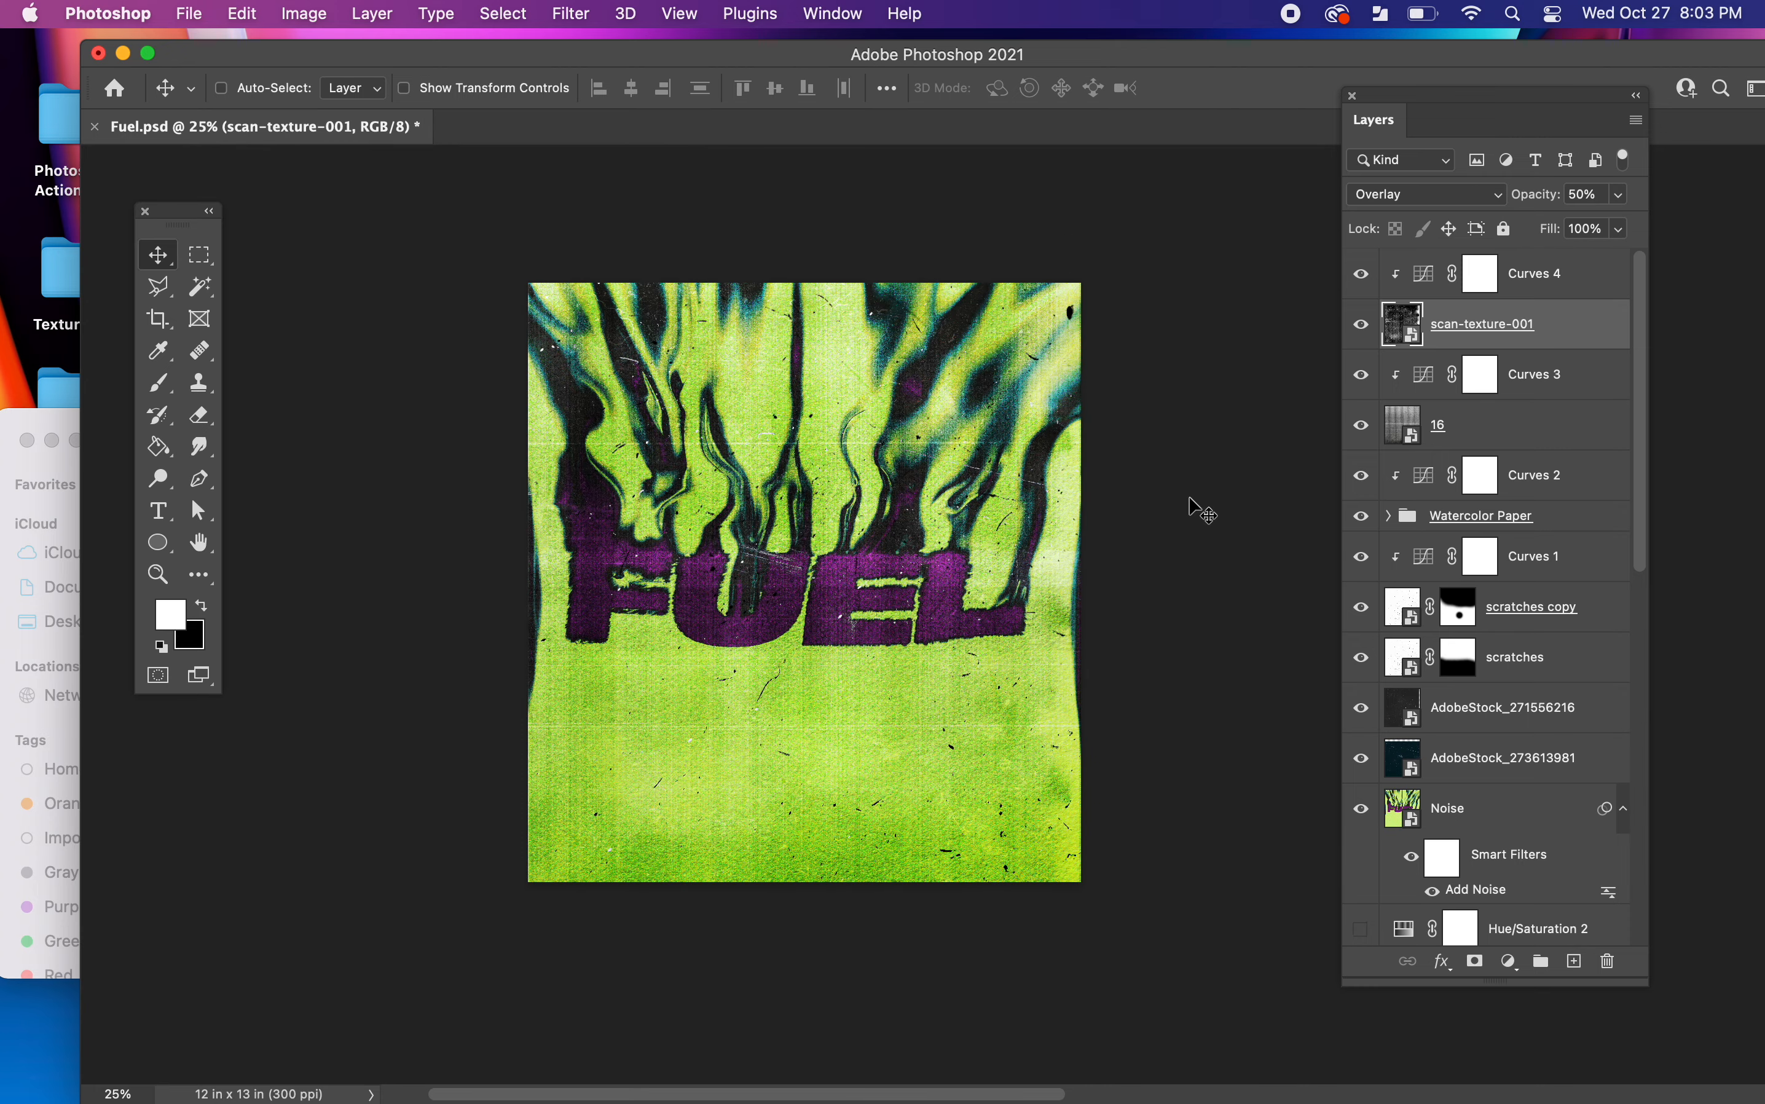
pyautogui.click(1363, 327)
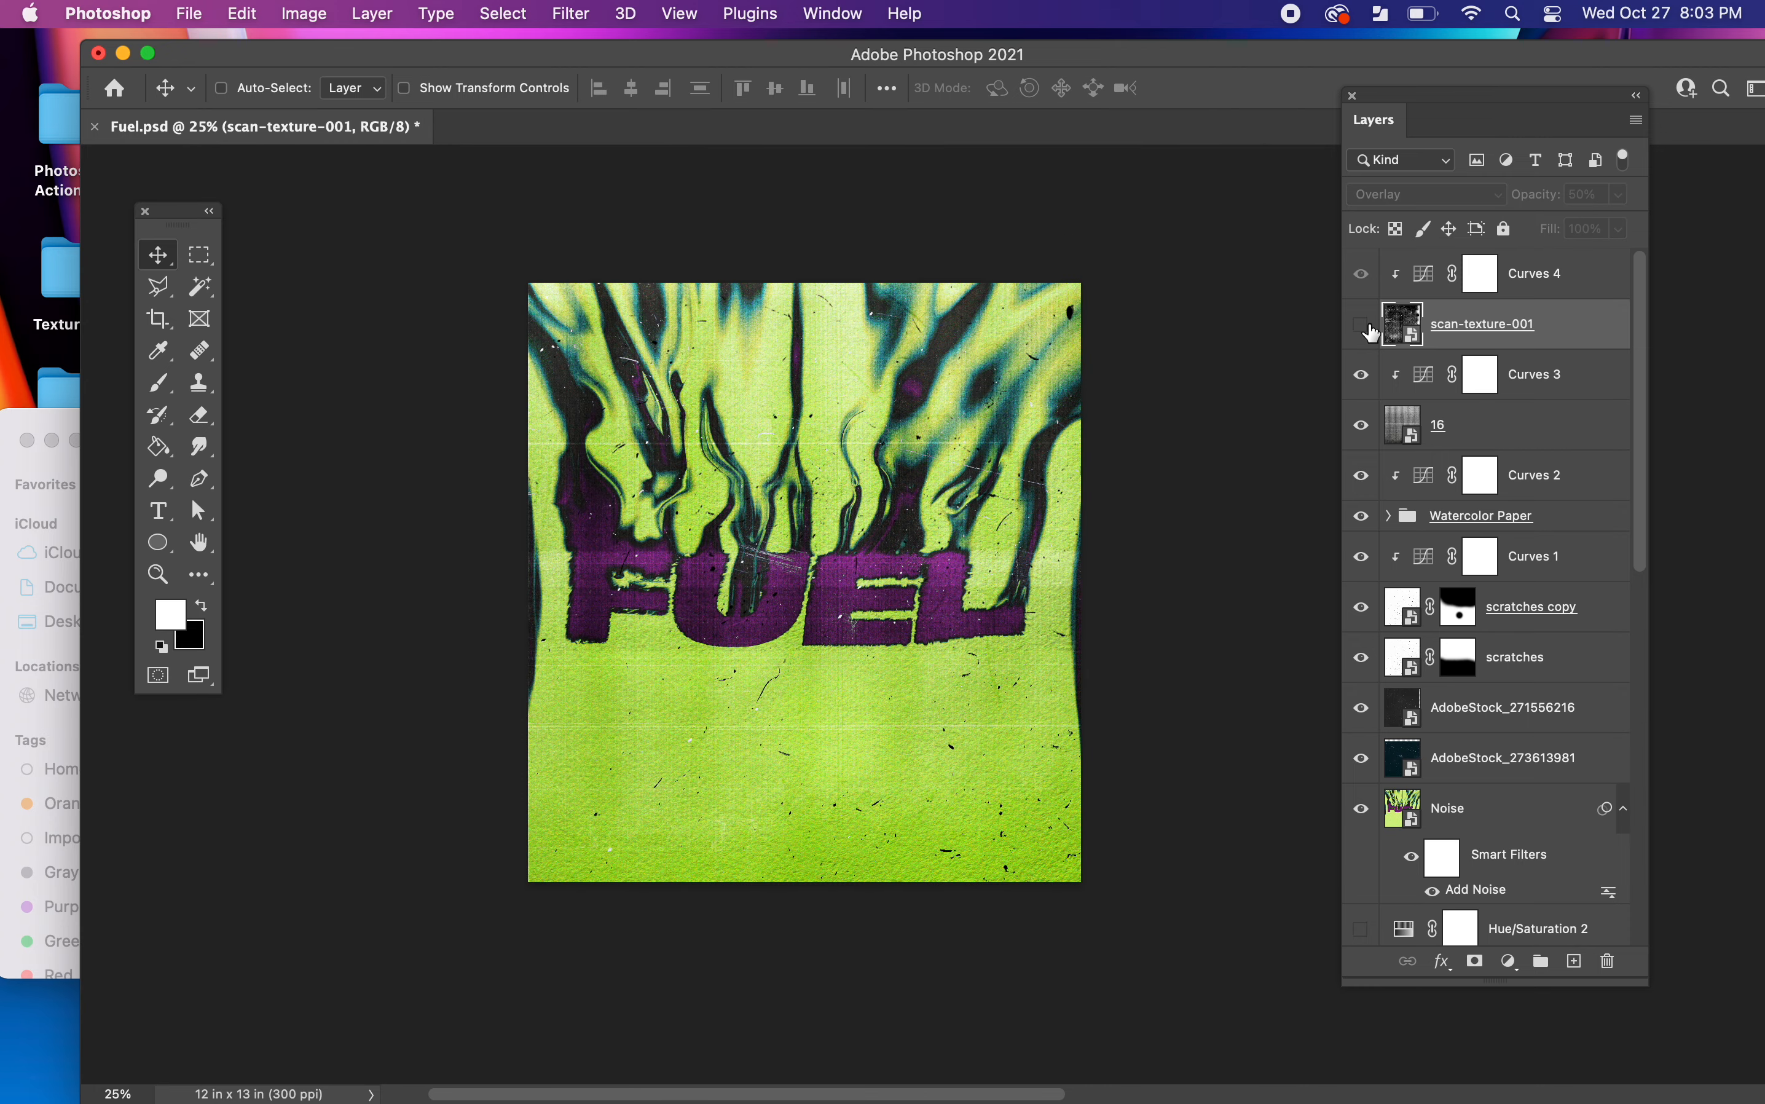
pyautogui.click(1364, 325)
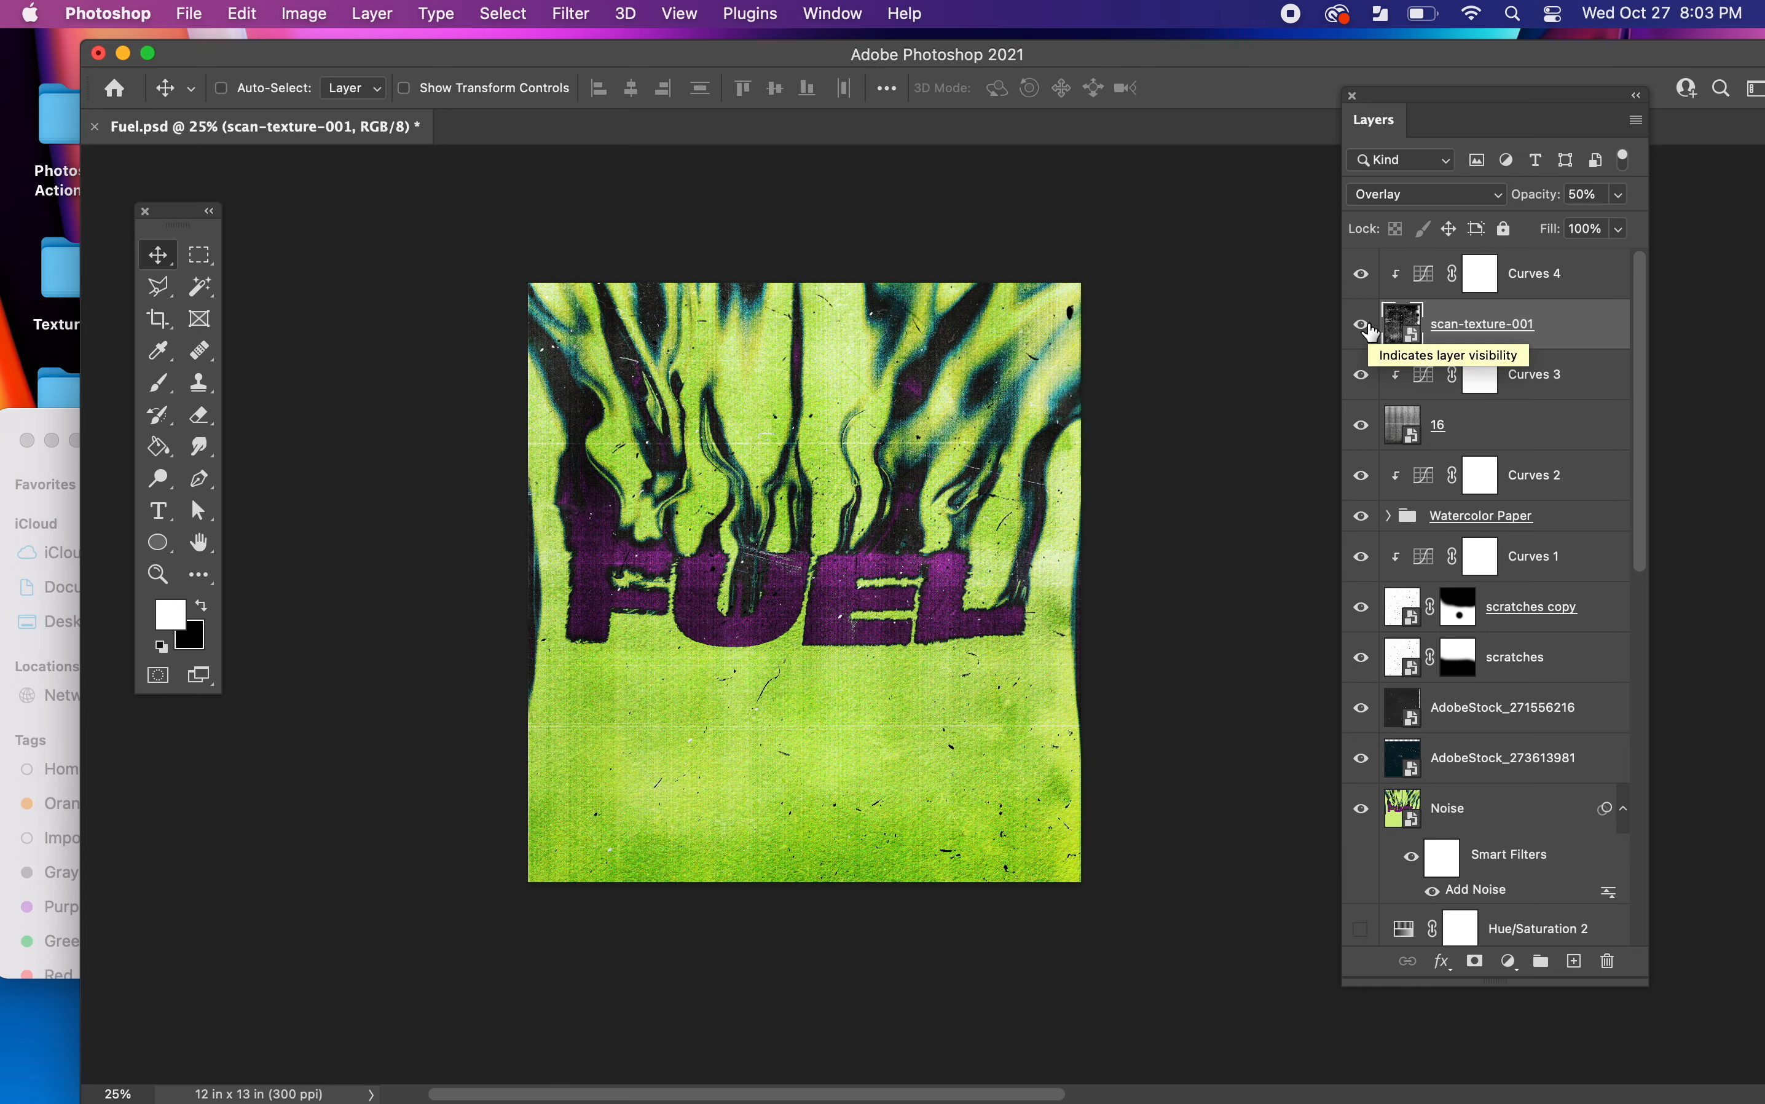
pyautogui.click(1365, 326)
pyautogui.click(1365, 327)
pyautogui.click(1365, 326)
pyautogui.click(1365, 327)
pyautogui.click(1365, 326)
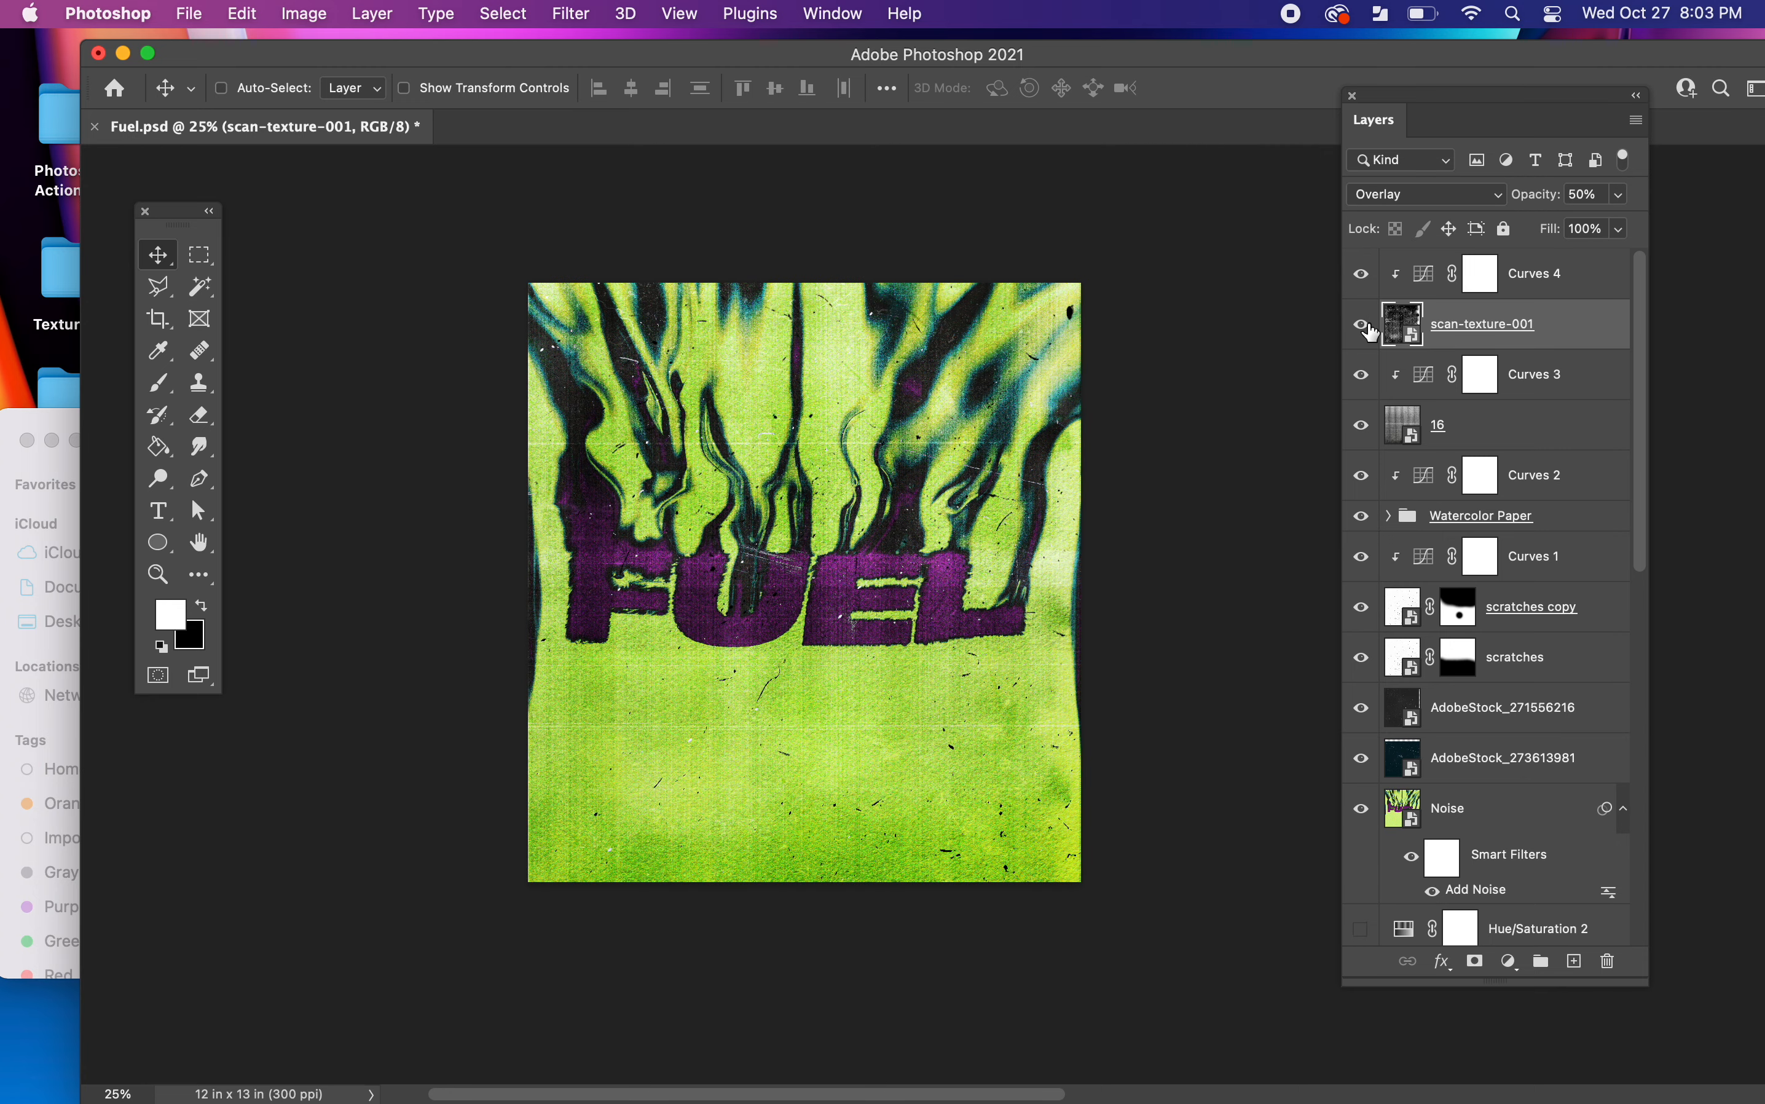
pyautogui.click(1365, 326)
# - Add a layer mask to scan-texture-001 and hide the texture across the lower artwork with a large, soft black brush at 100% flow
pyautogui.click(1475, 963)
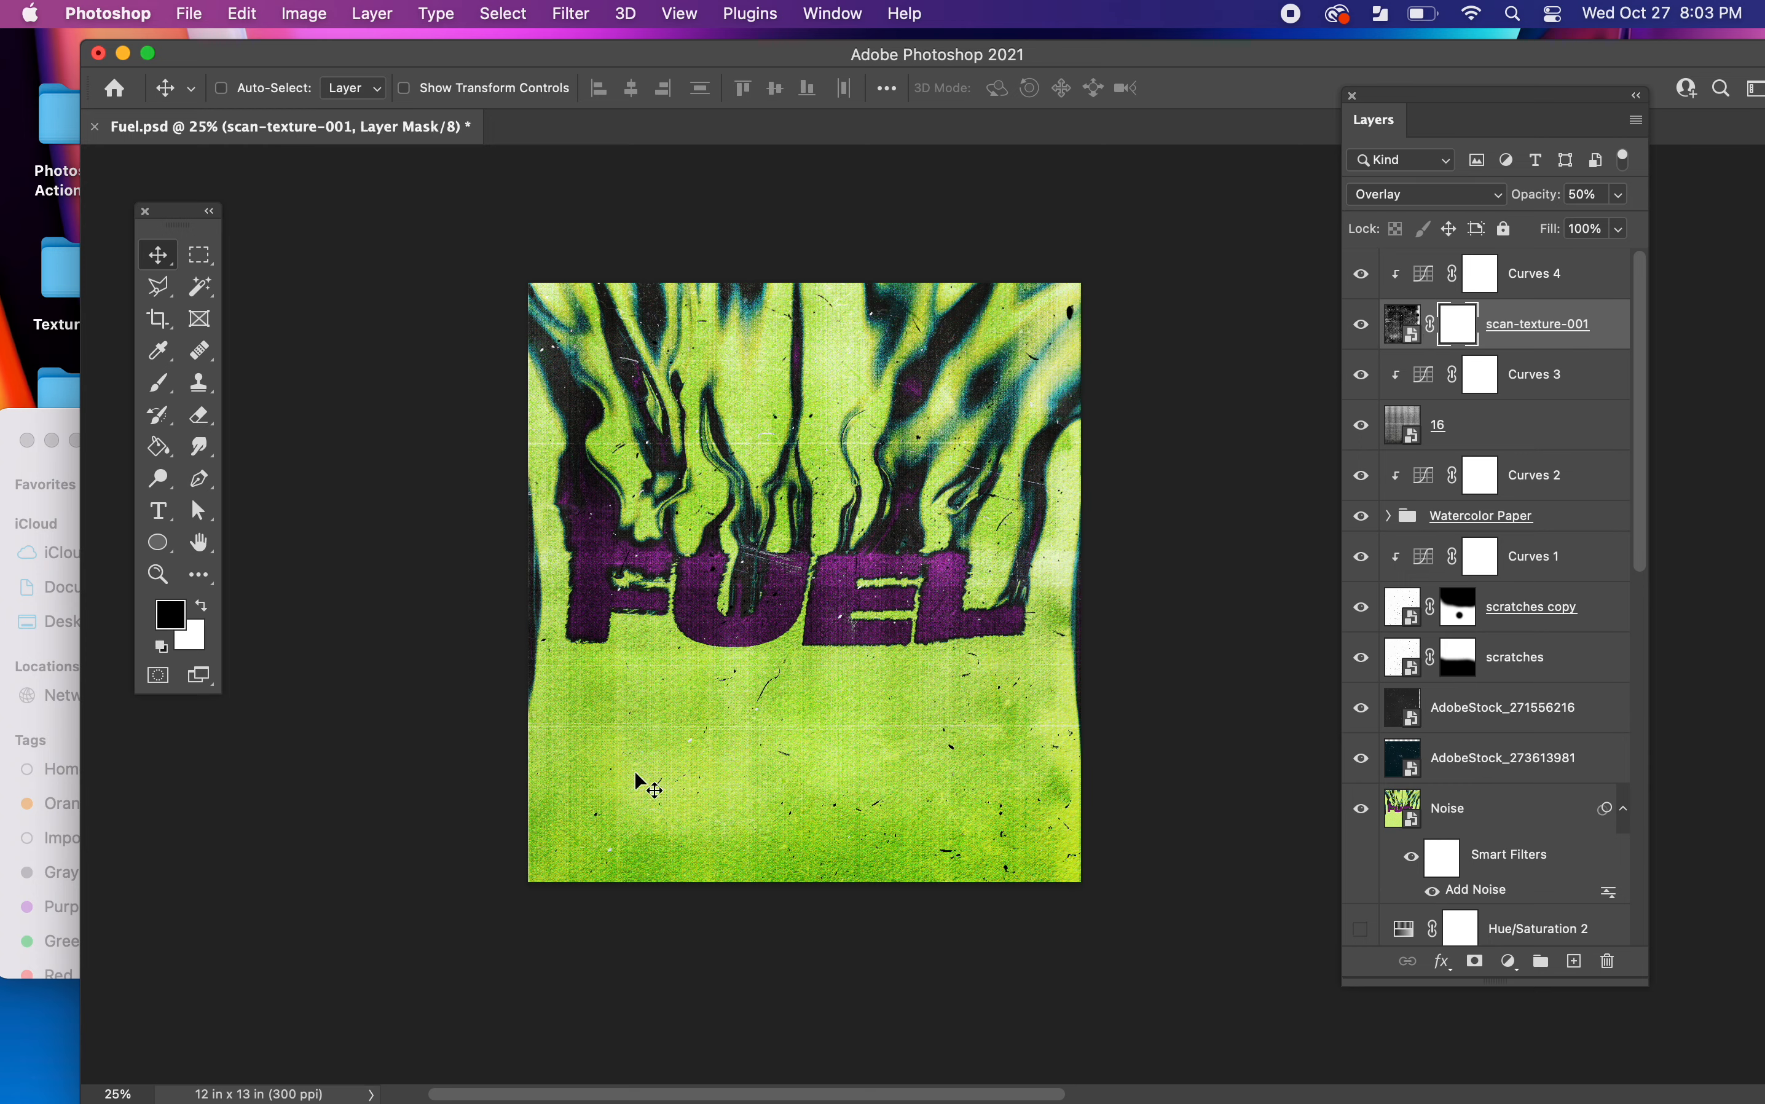
pyautogui.press('b')
pyautogui.press(']')
pyautogui.press(']')
pyautogui.press(']')
pyautogui.press(']')
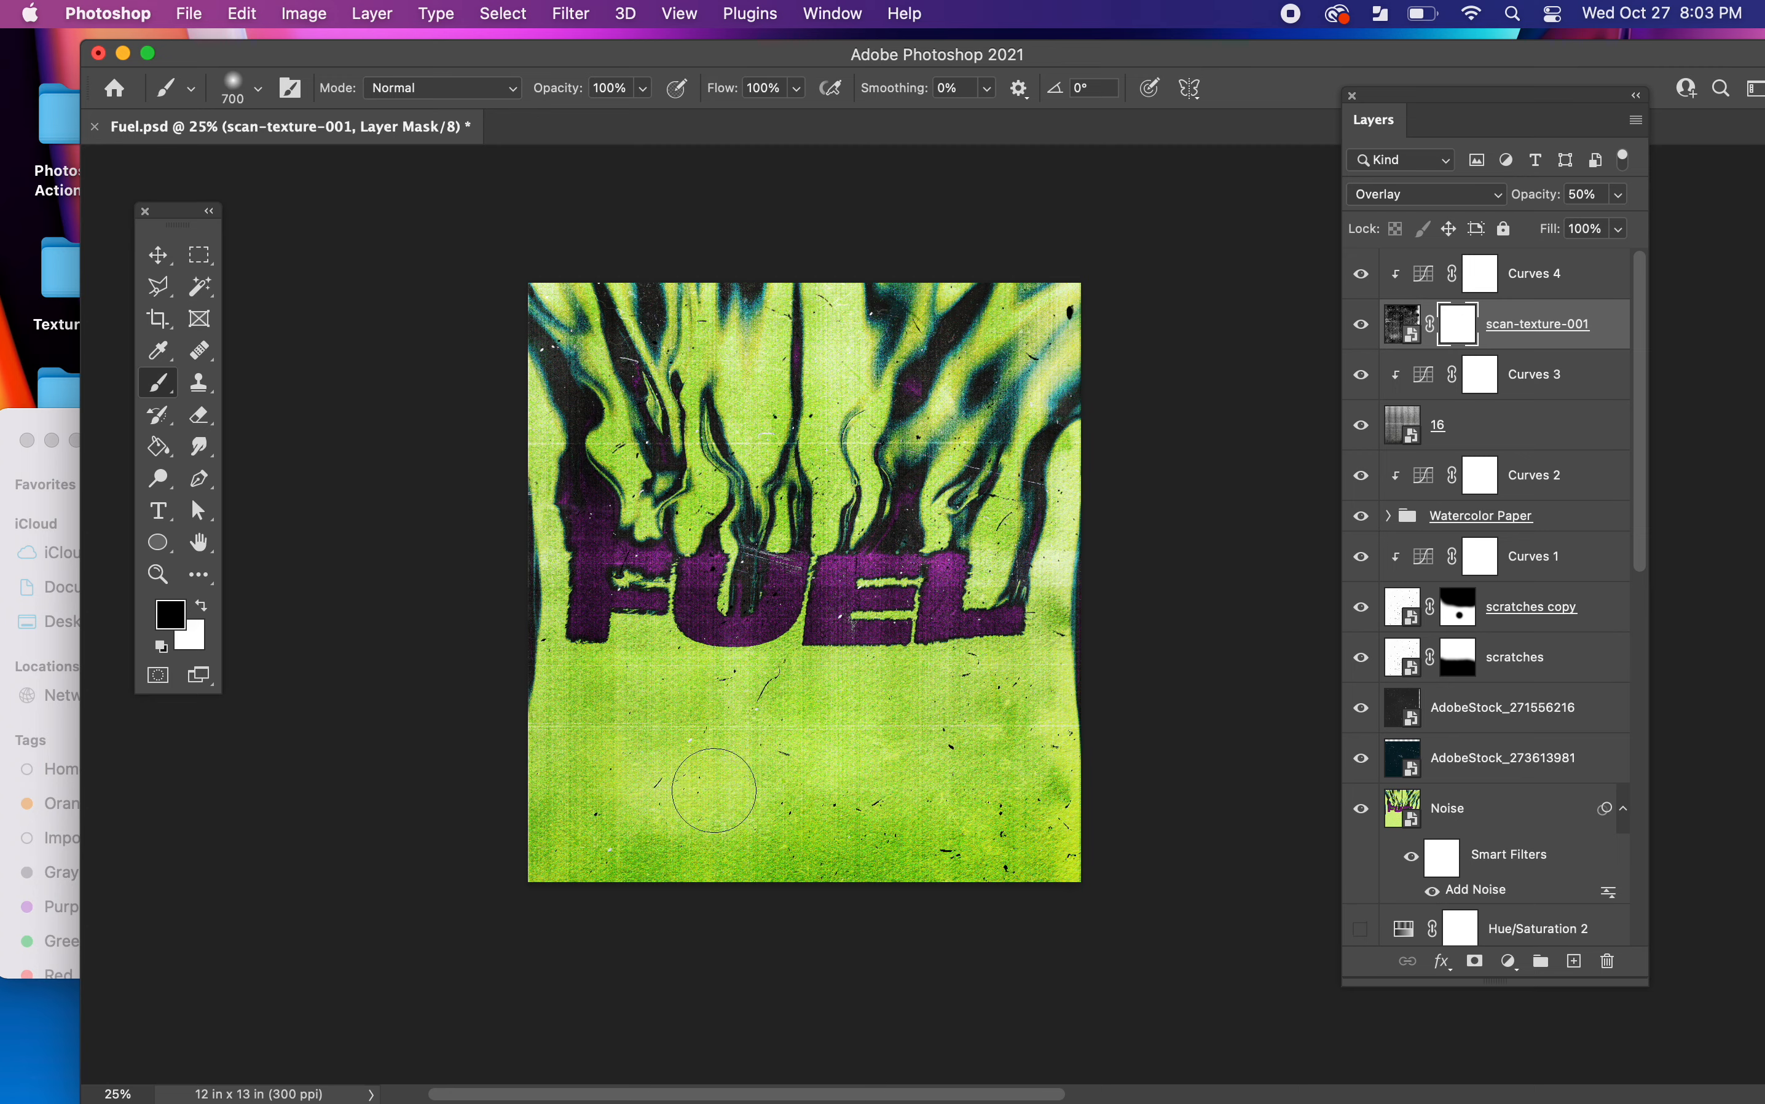
pyautogui.moveTo(715, 790)
pyautogui.mouseDown()
pyautogui.moveTo(587, 853)
pyautogui.moveTo(648, 817)
pyautogui.moveTo(589, 744)
pyautogui.moveTo(610, 703)
pyautogui.moveTo(701, 745)
pyautogui.moveTo(722, 723)
pyautogui.moveTo(775, 830)
pyautogui.moveTo(890, 787)
pyautogui.moveTo(878, 714)
pyautogui.moveTo(913, 746)
pyautogui.moveTo(1065, 683)
pyautogui.moveTo(1022, 603)
pyautogui.mouseUp()
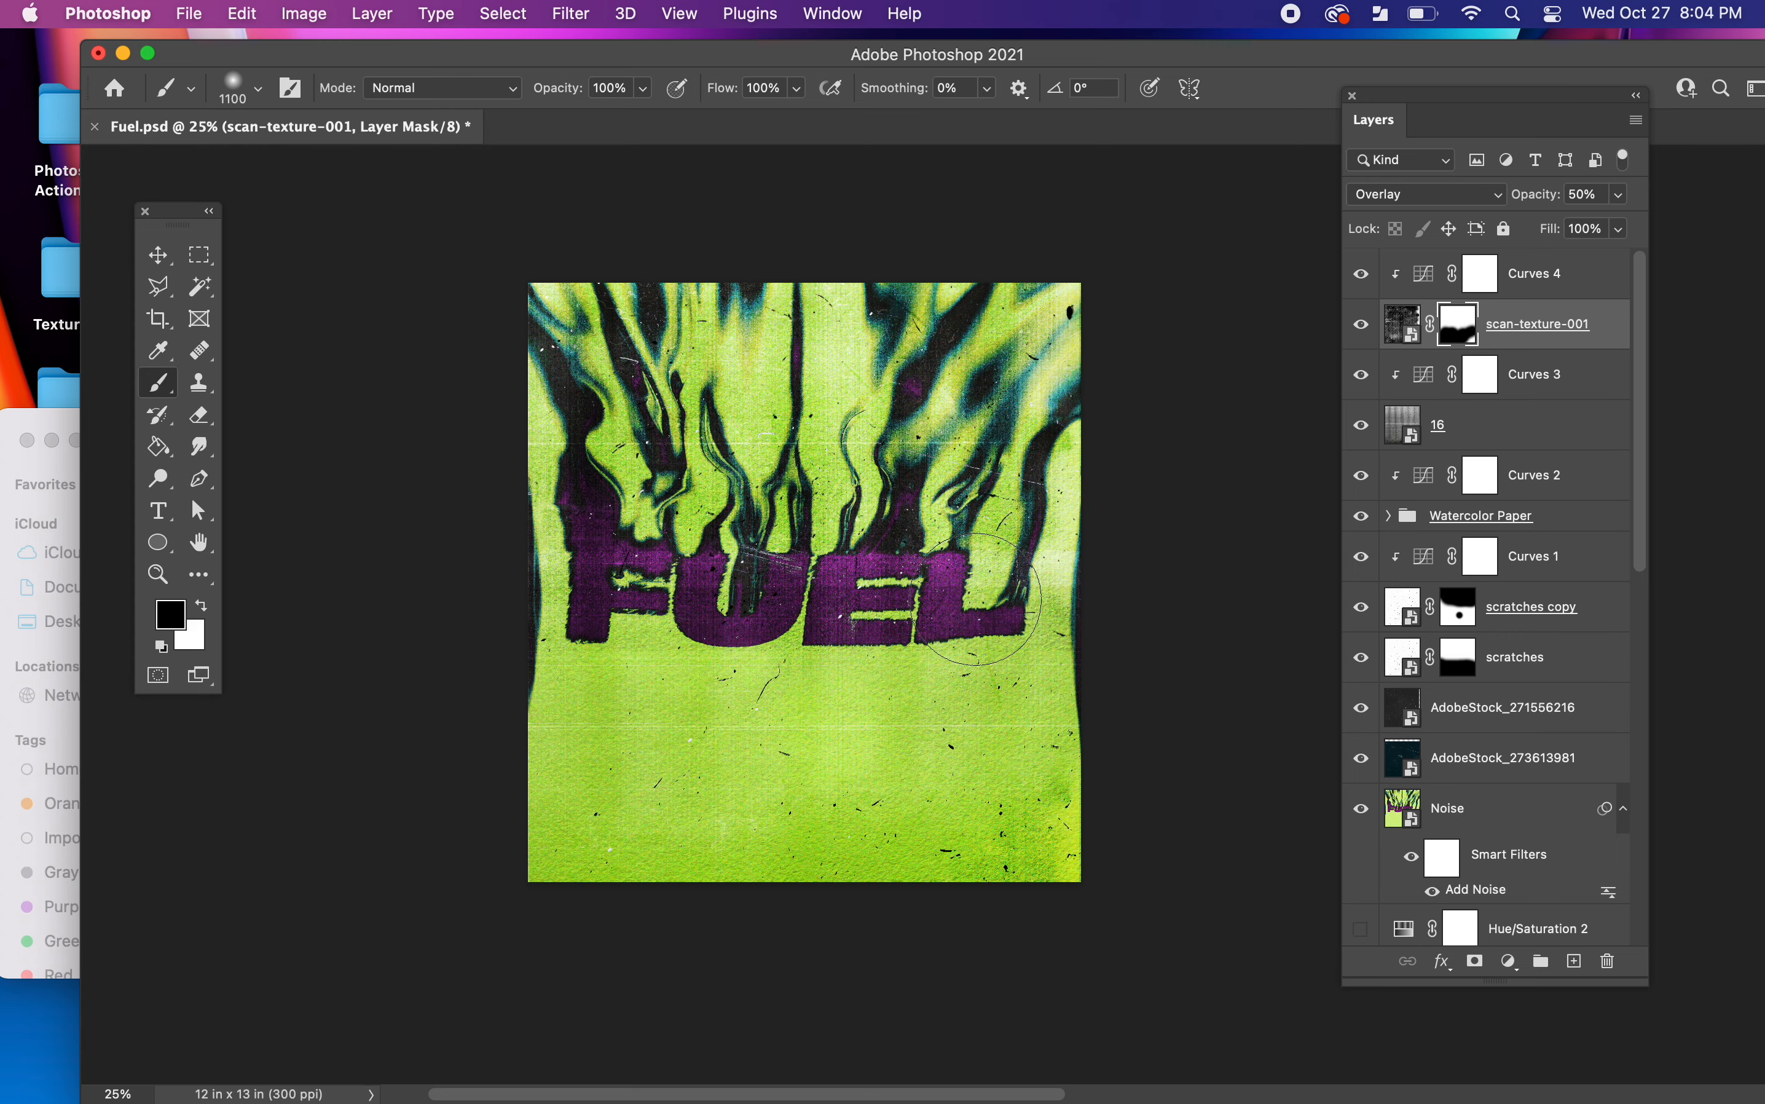
# - Lower the brush flow to 25% and paint black on the scan-texture-001 mask to soften the texture over the upper flames
pyautogui.click(797, 90)
pyautogui.click(713, 117)
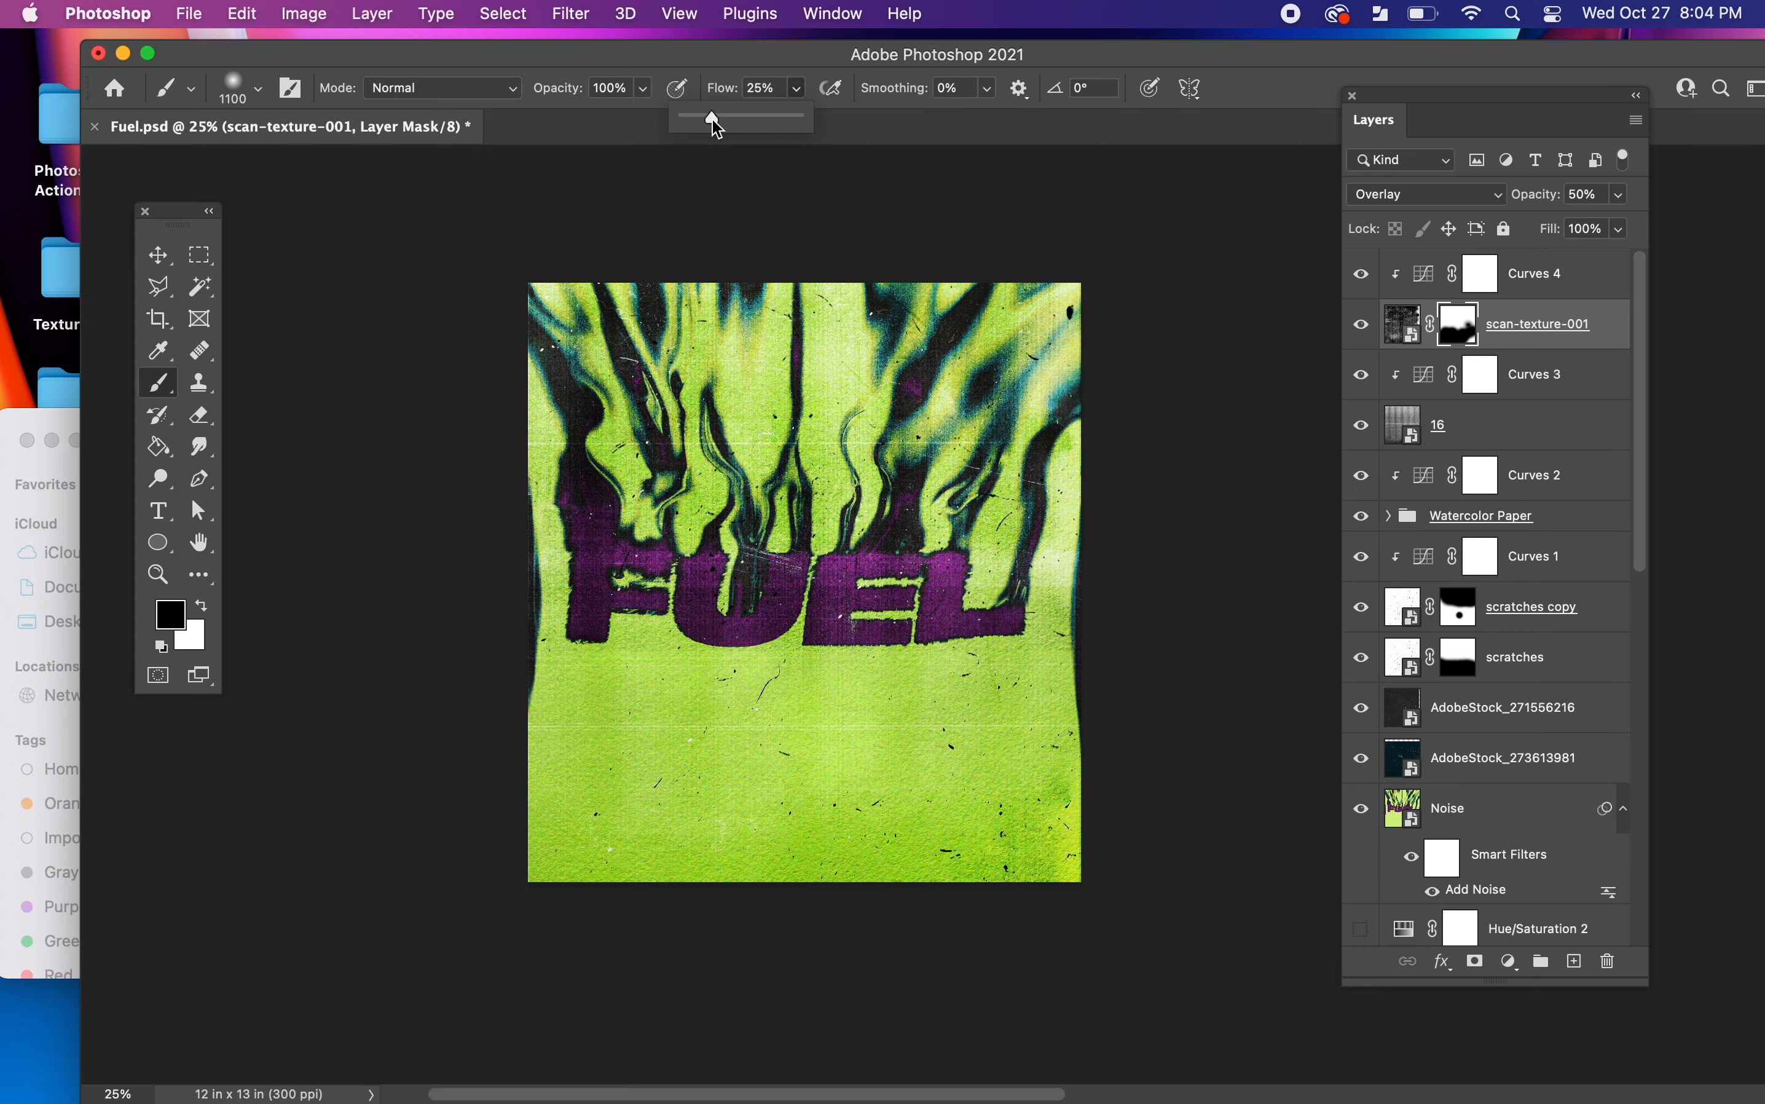
pyautogui.click(796, 394)
pyautogui.moveTo(796, 394)
pyautogui.mouseDown()
pyautogui.moveTo(759, 371)
pyautogui.moveTo(964, 457)
pyautogui.moveTo(1103, 341)
pyautogui.mouseUp()
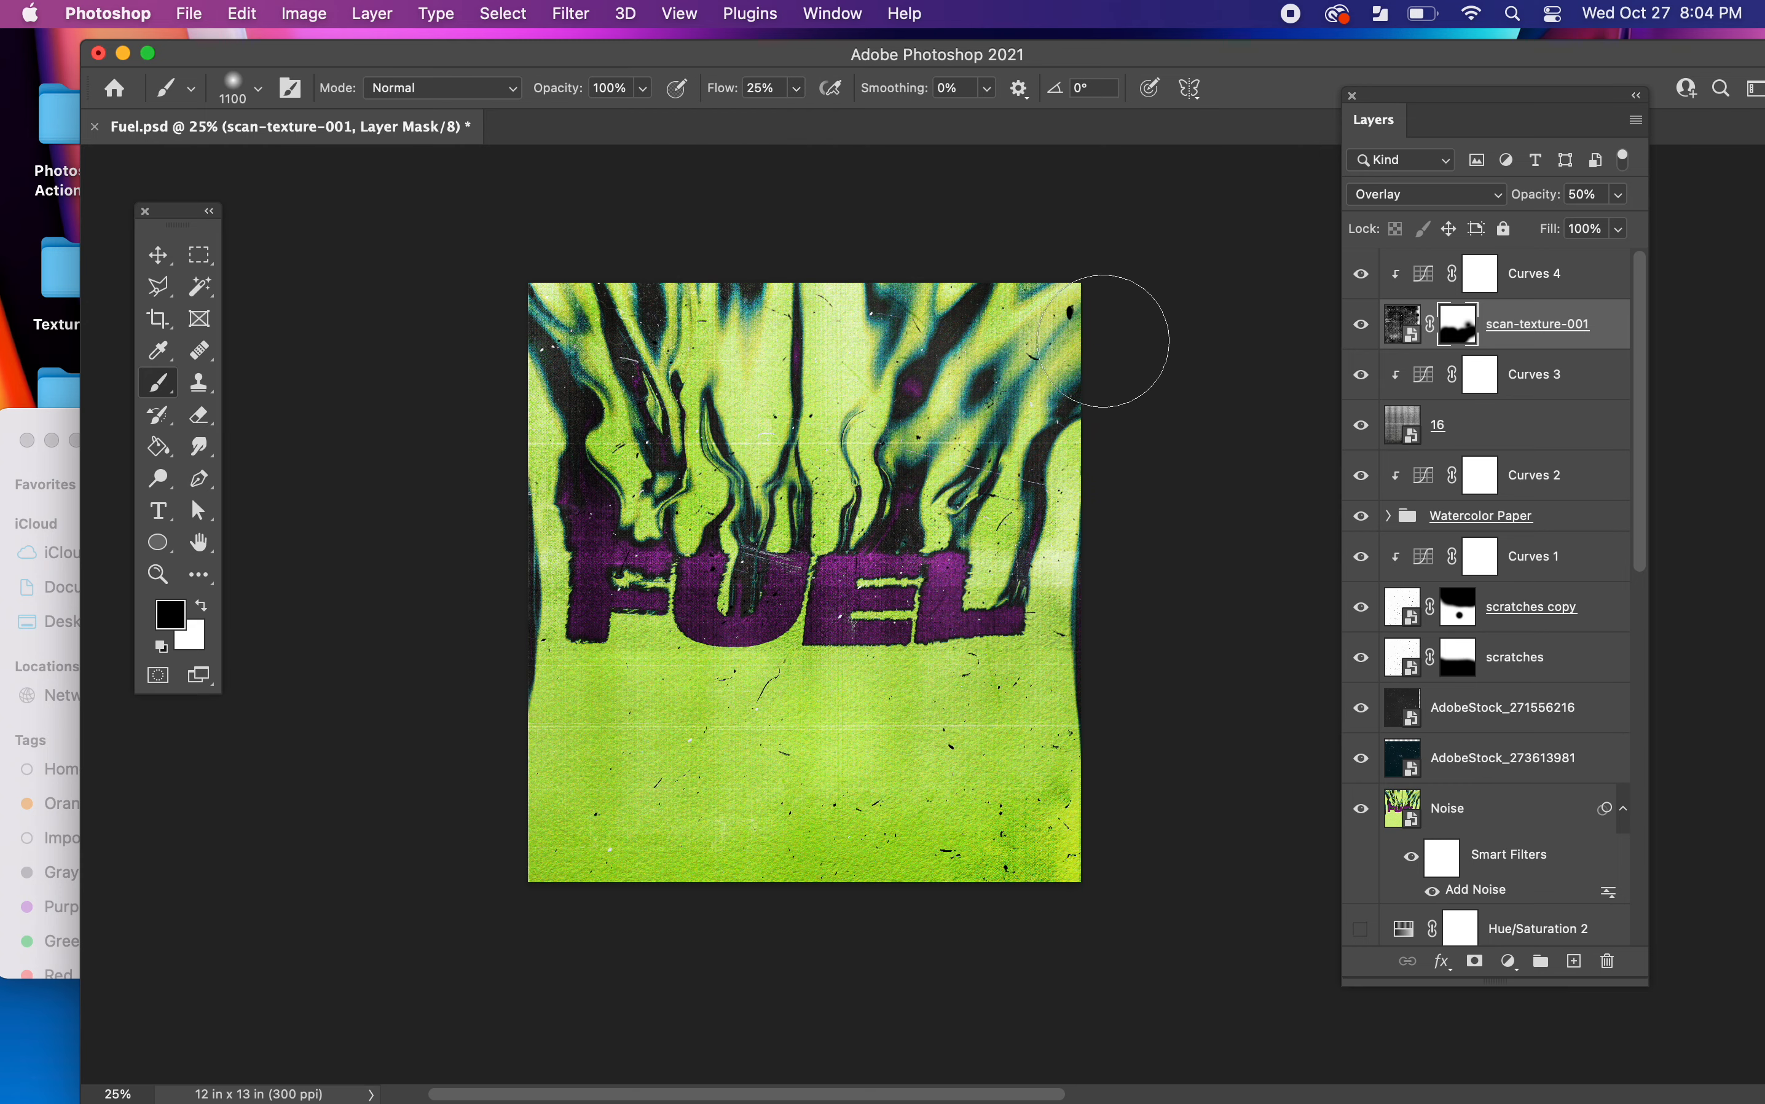
# - Compare the artwork with the masked scan texture hidden and shown
pyautogui.click(1361, 329)
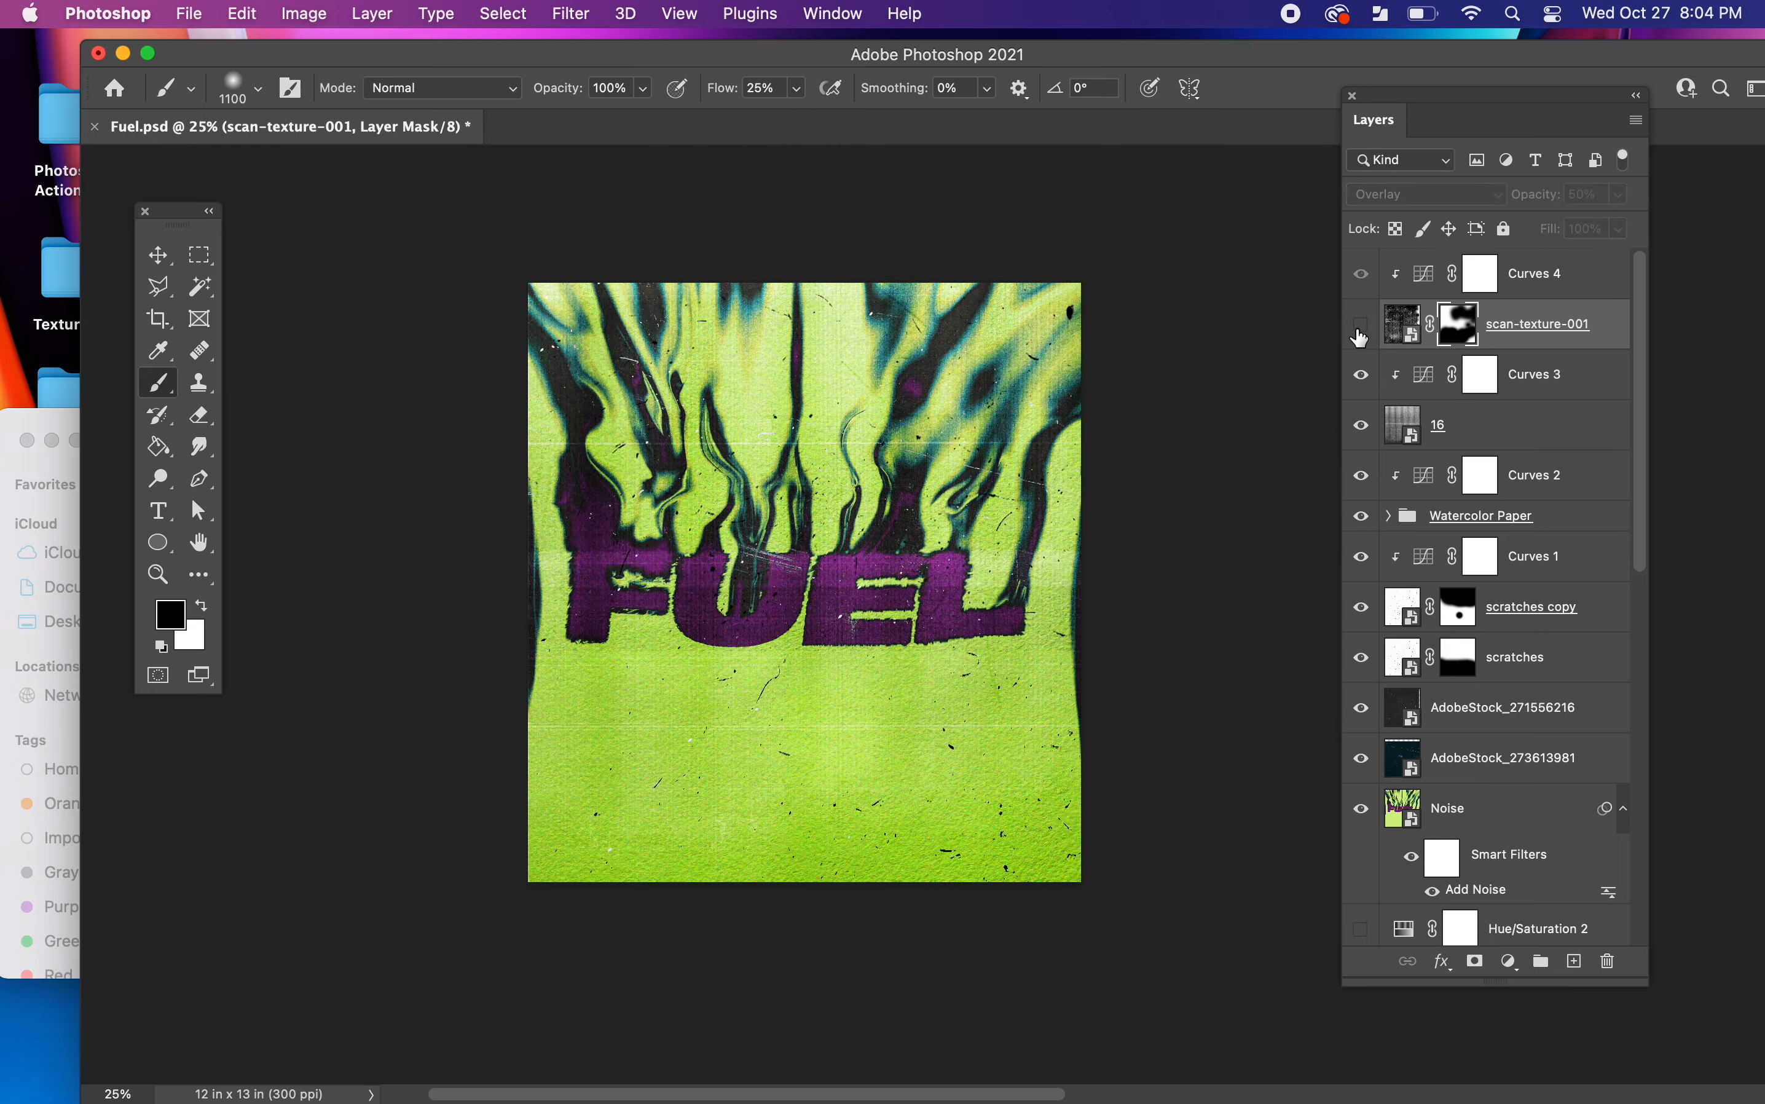
pyautogui.click(1362, 329)
pyautogui.click(1361, 329)
pyautogui.click(1361, 329)
pyautogui.click(1361, 329)
pyautogui.click(1361, 329)
pyautogui.click(1362, 328)
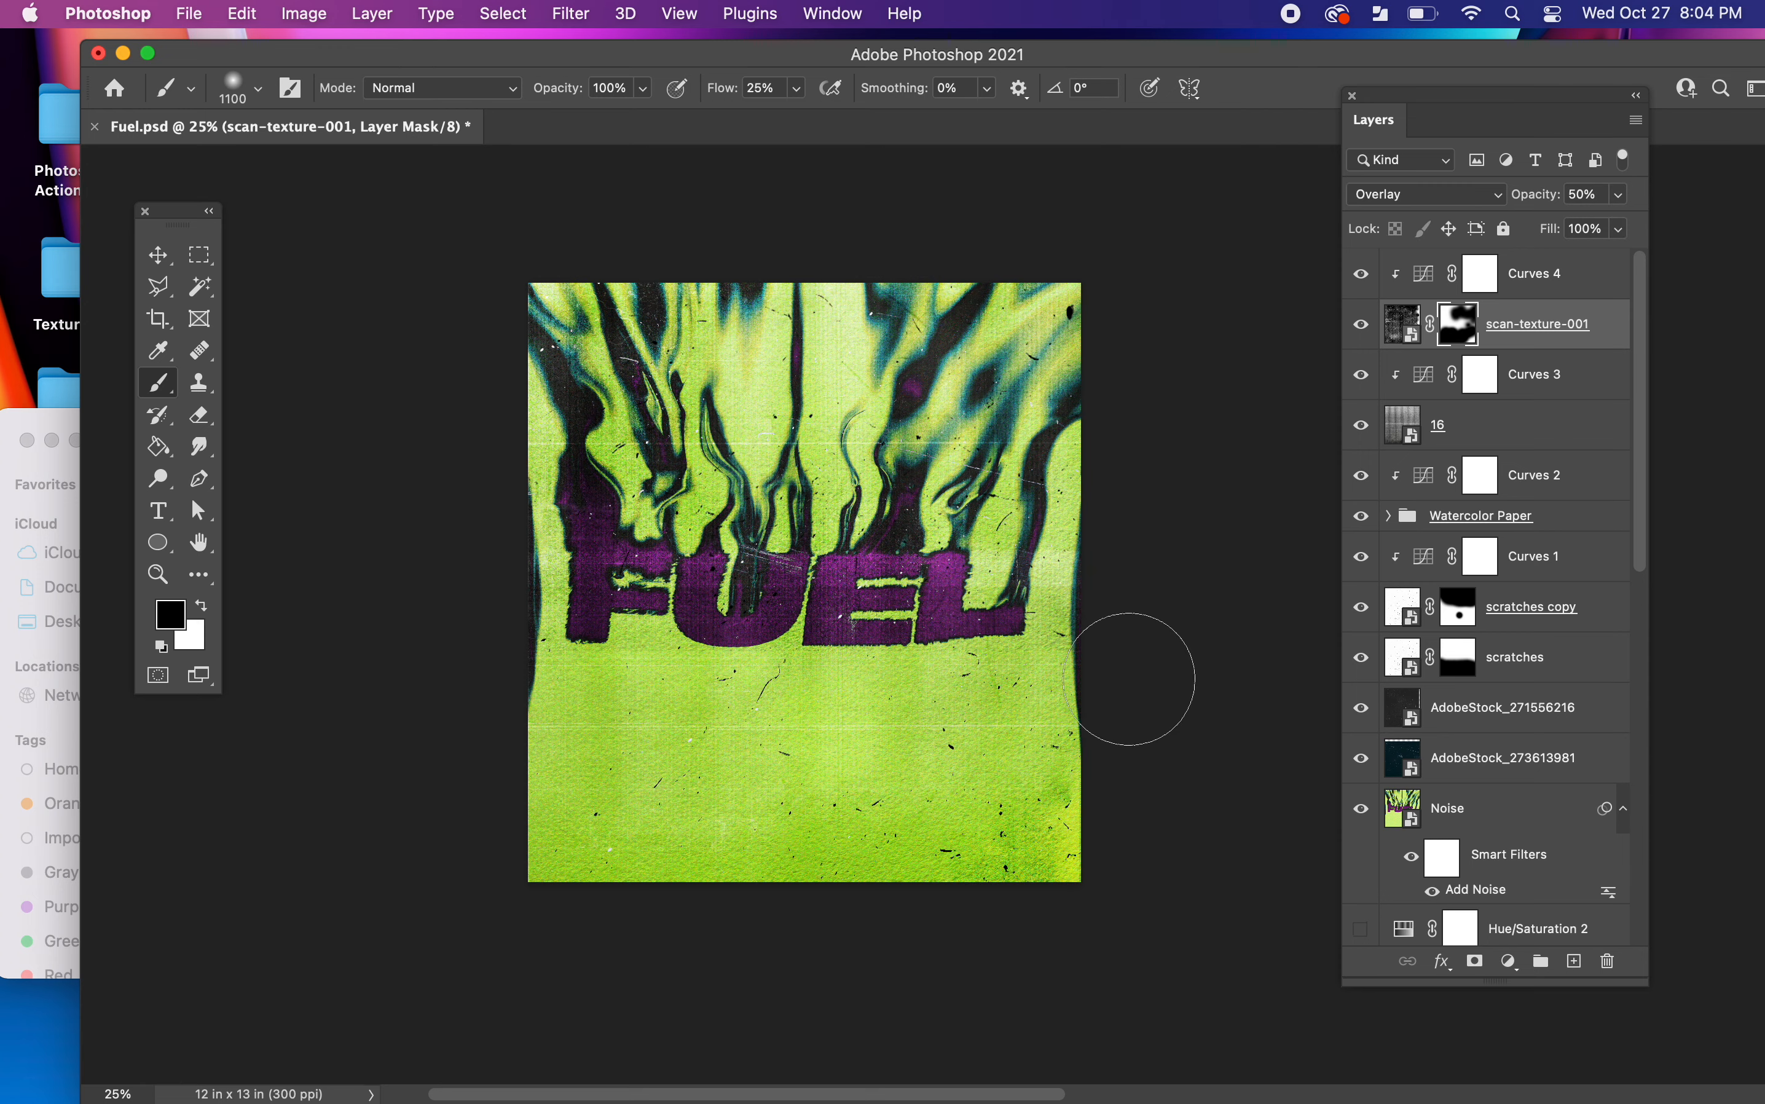
# - Restore the scan texture along the artwork's lower right edge by painting white on its mask, raising the brush flow to 100%
pyautogui.press('x')
pyautogui.moveTo(1076, 773)
pyautogui.mouseDown()
pyautogui.moveTo(1055, 742)
pyautogui.moveTo(1072, 709)
pyautogui.moveTo(1080, 852)
pyautogui.moveTo(1100, 789)
pyautogui.mouseUp()
pyautogui.moveTo(798, 95)
pyautogui.mouseDown()
pyautogui.moveTo(828, 118)
pyautogui.moveTo(898, 118)
pyautogui.mouseUp()
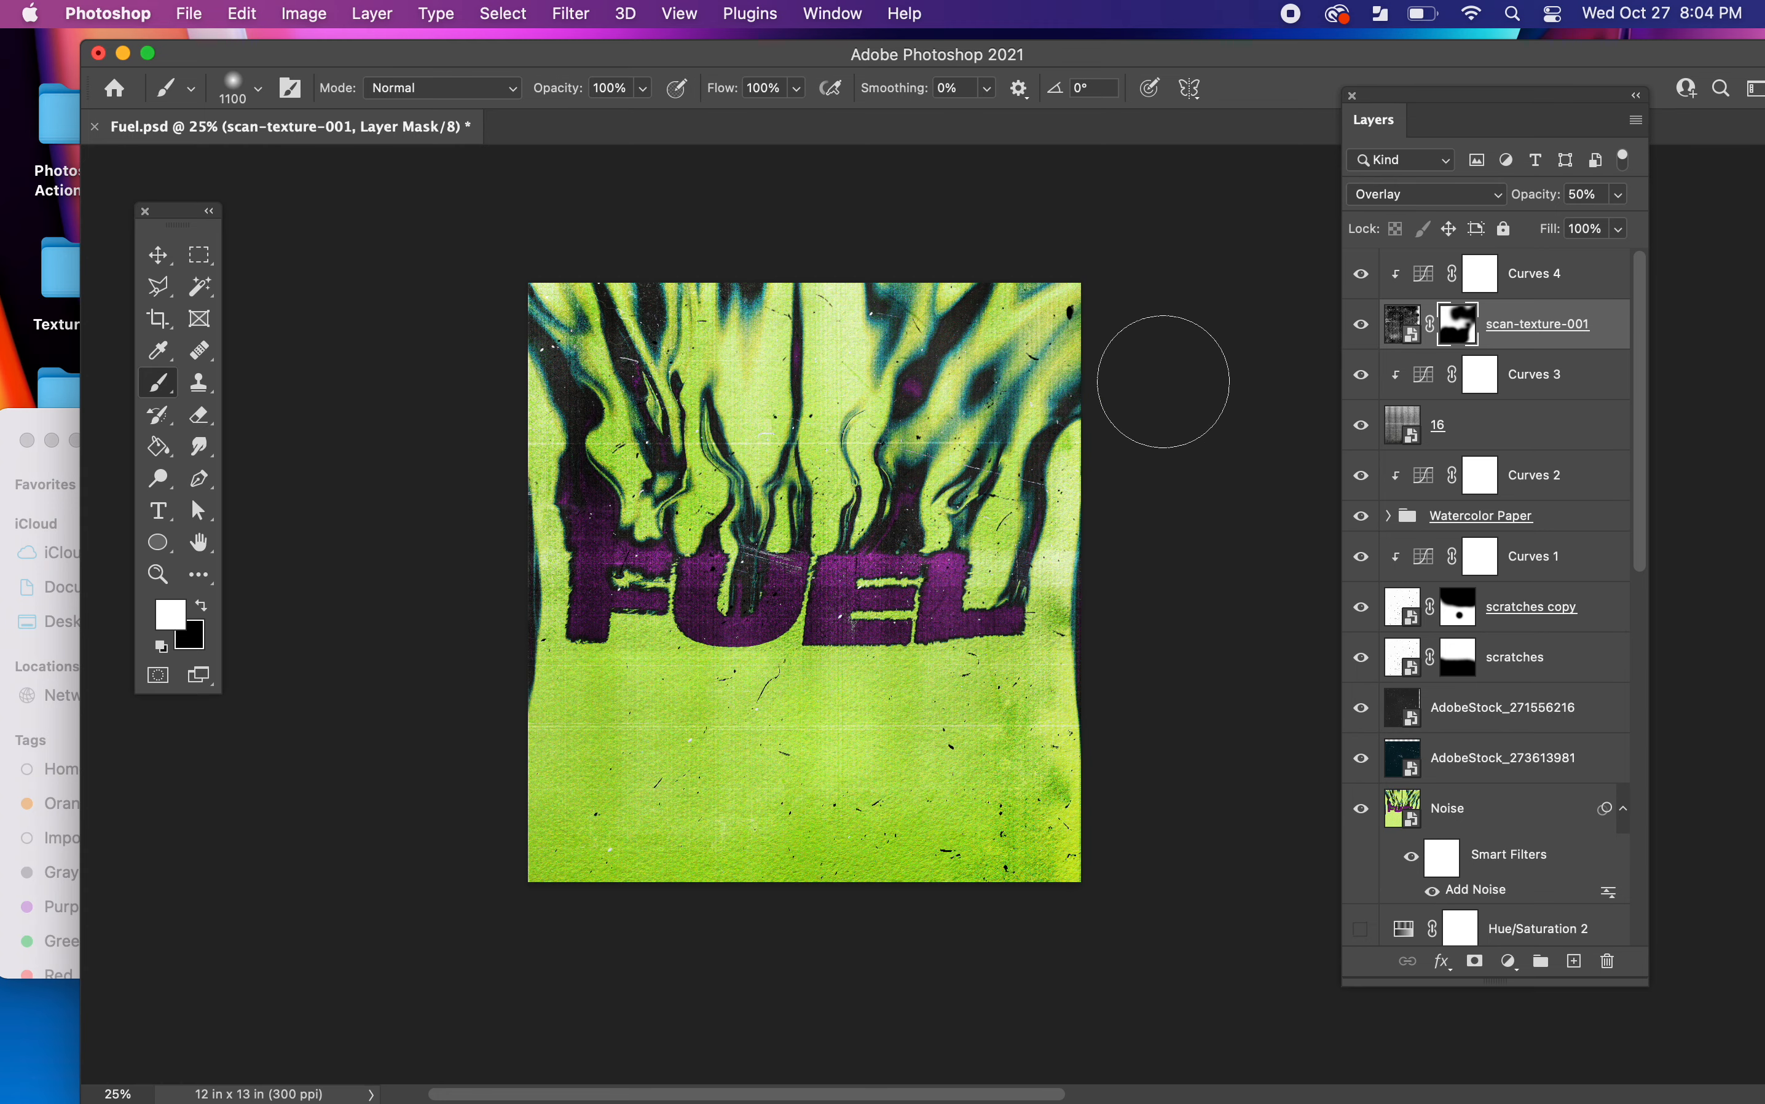
pyautogui.press('v')
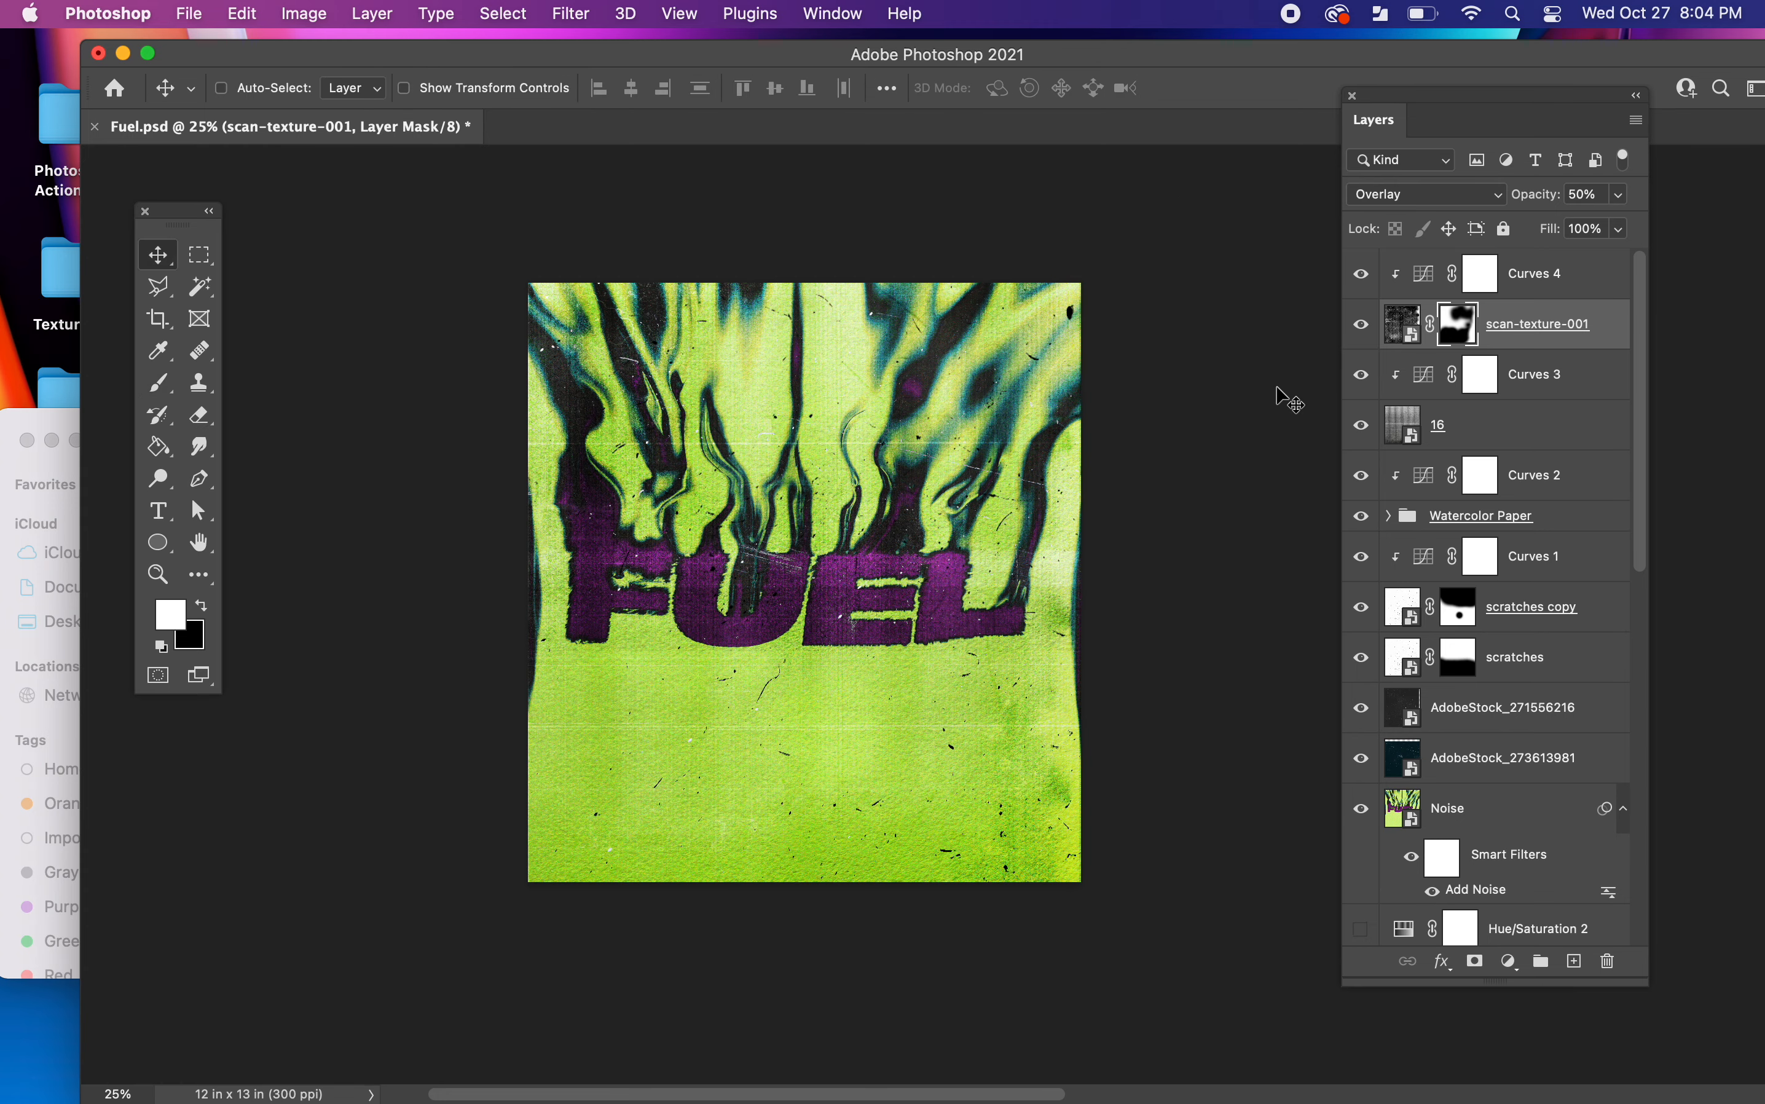
# - Place AdobeStock_295177559.jpeg from the txtures folder above the Curves 4 layer and set its blend mode to Soft Light
pyautogui.click(1362, 324)
pyautogui.click(1362, 324)
pyautogui.click(1412, 287)
pyautogui.click(55, 638)
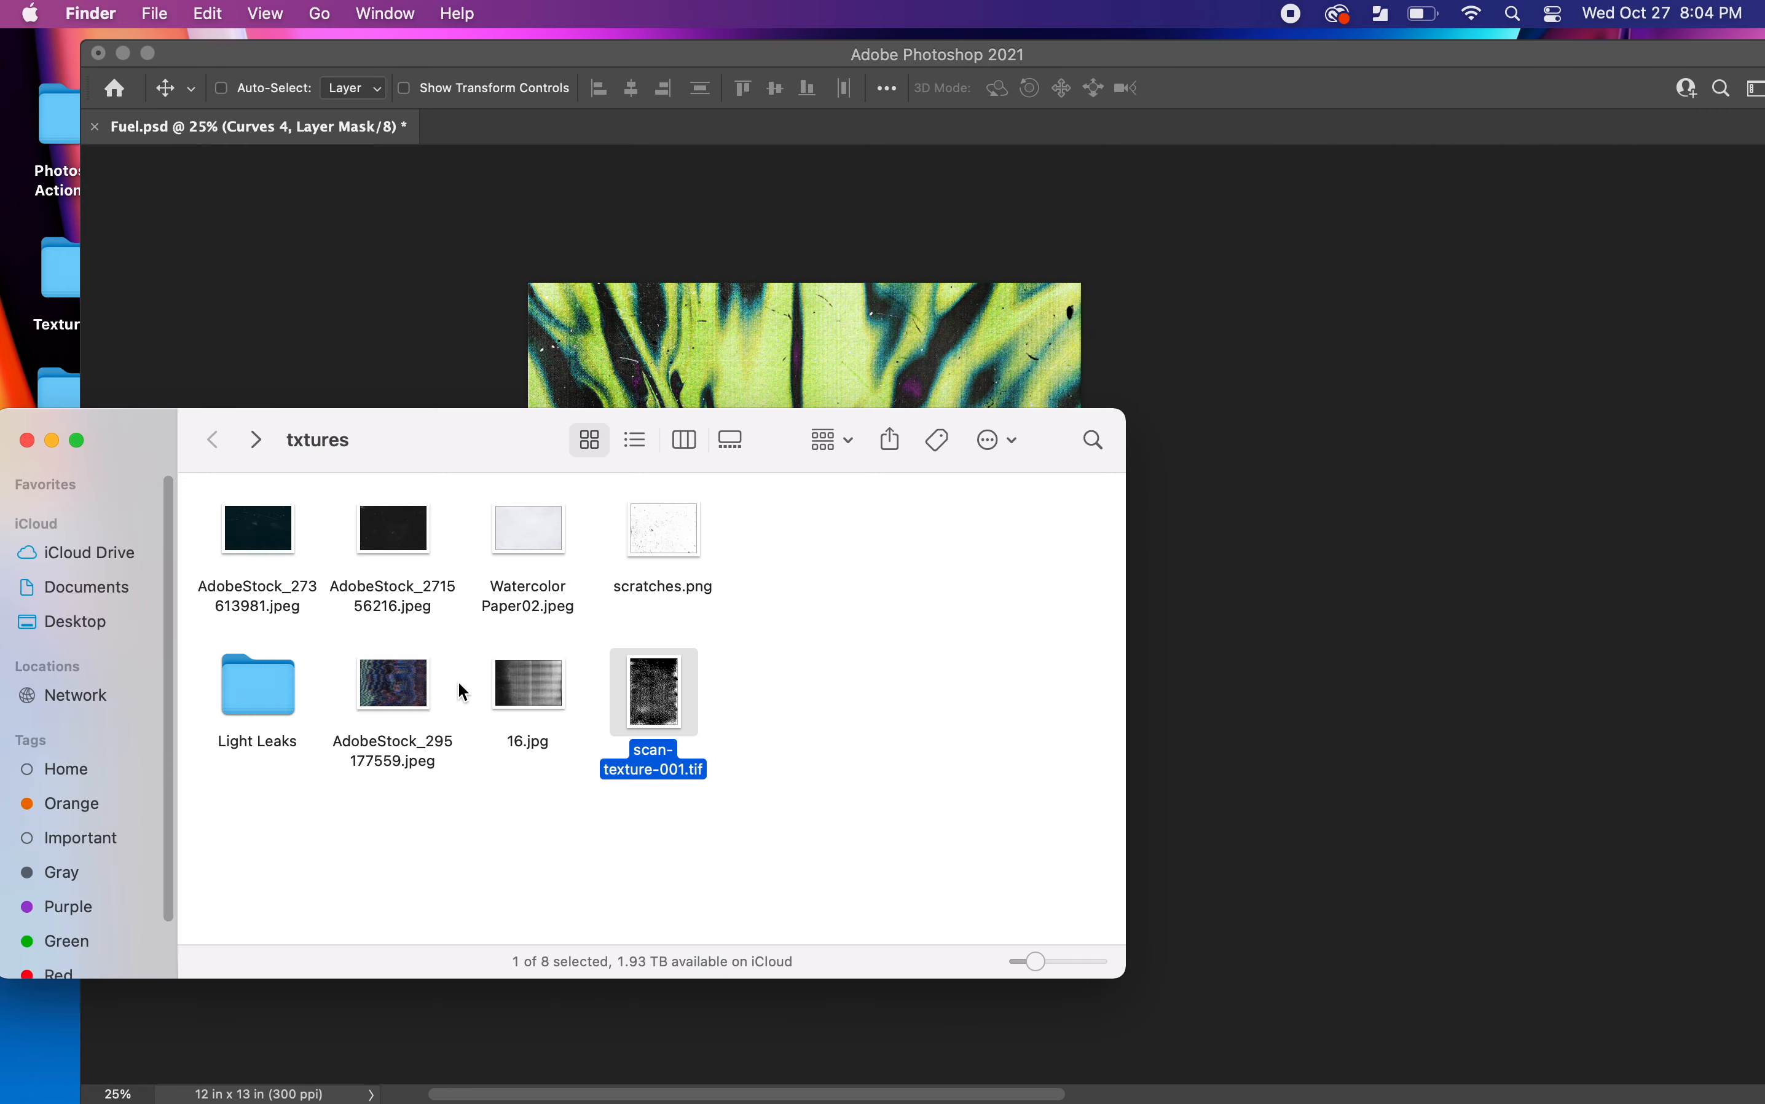
pyautogui.moveTo(392, 699); pyautogui.dragTo(838, 321)
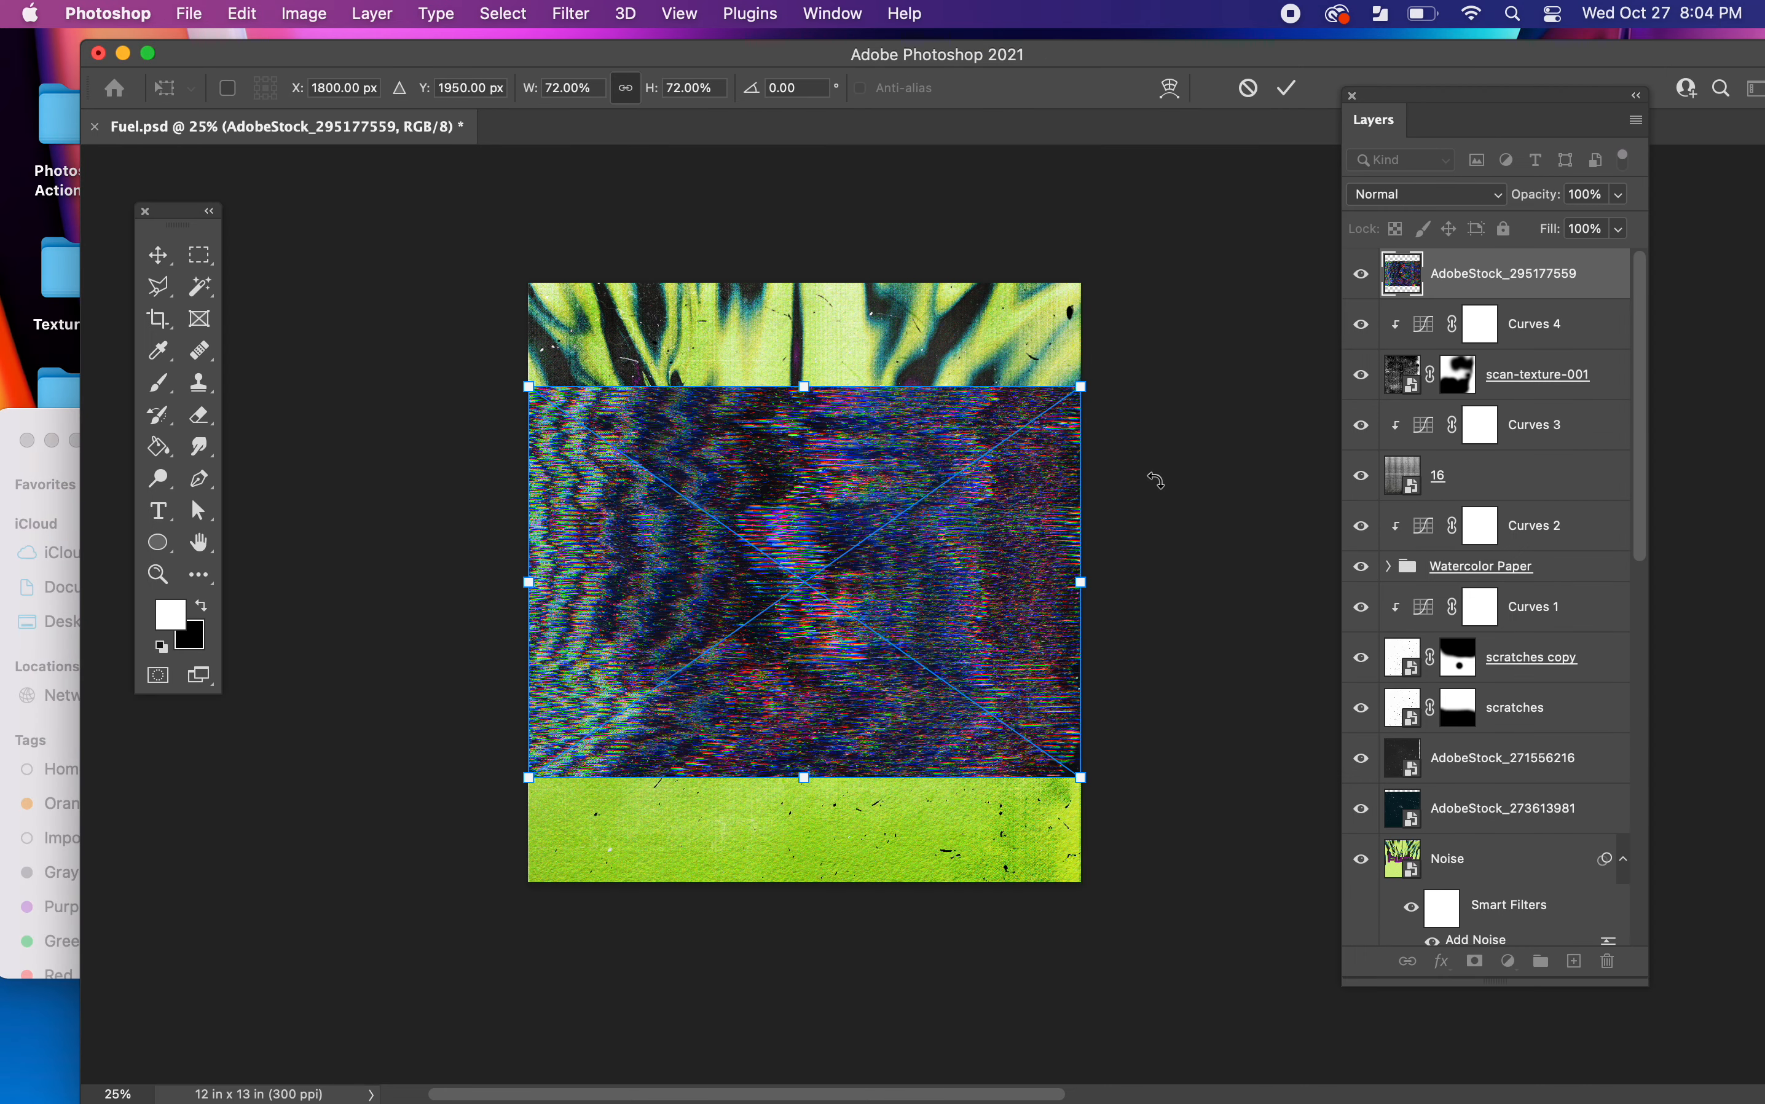
pyautogui.press('Return')
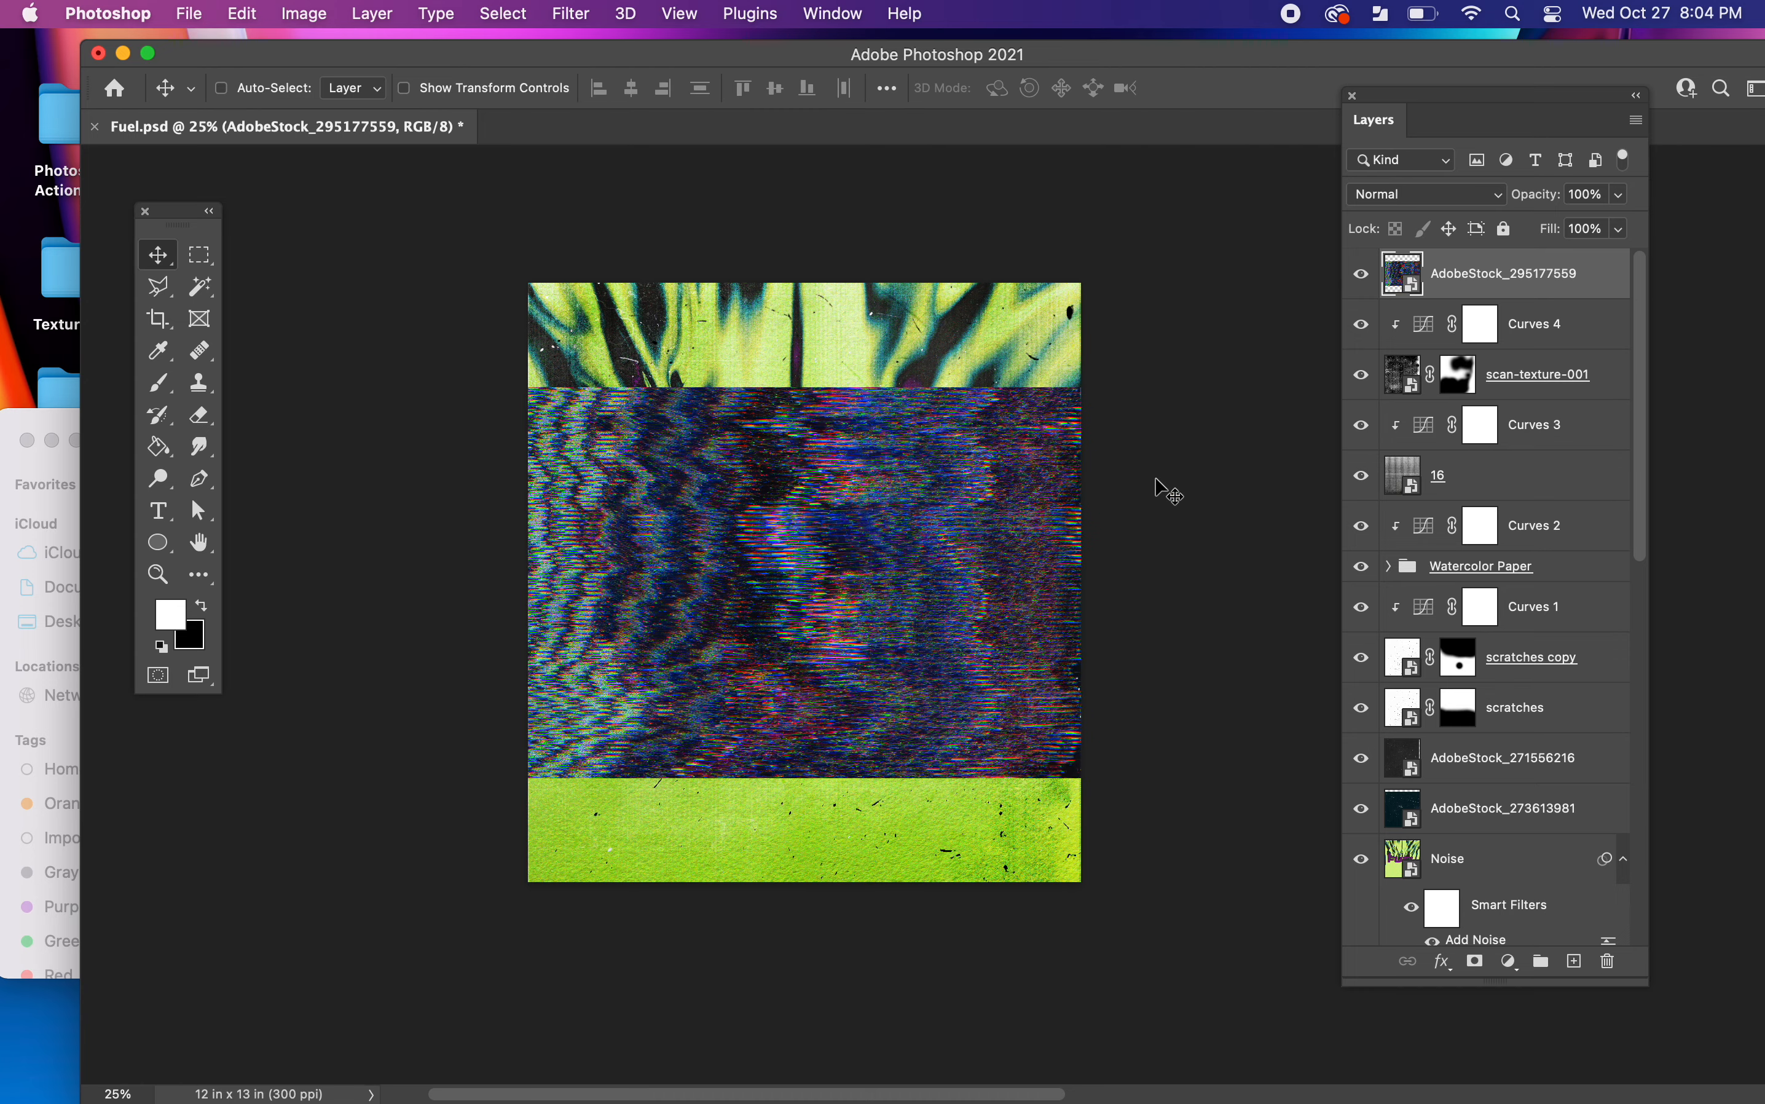
pyautogui.click(1458, 198)
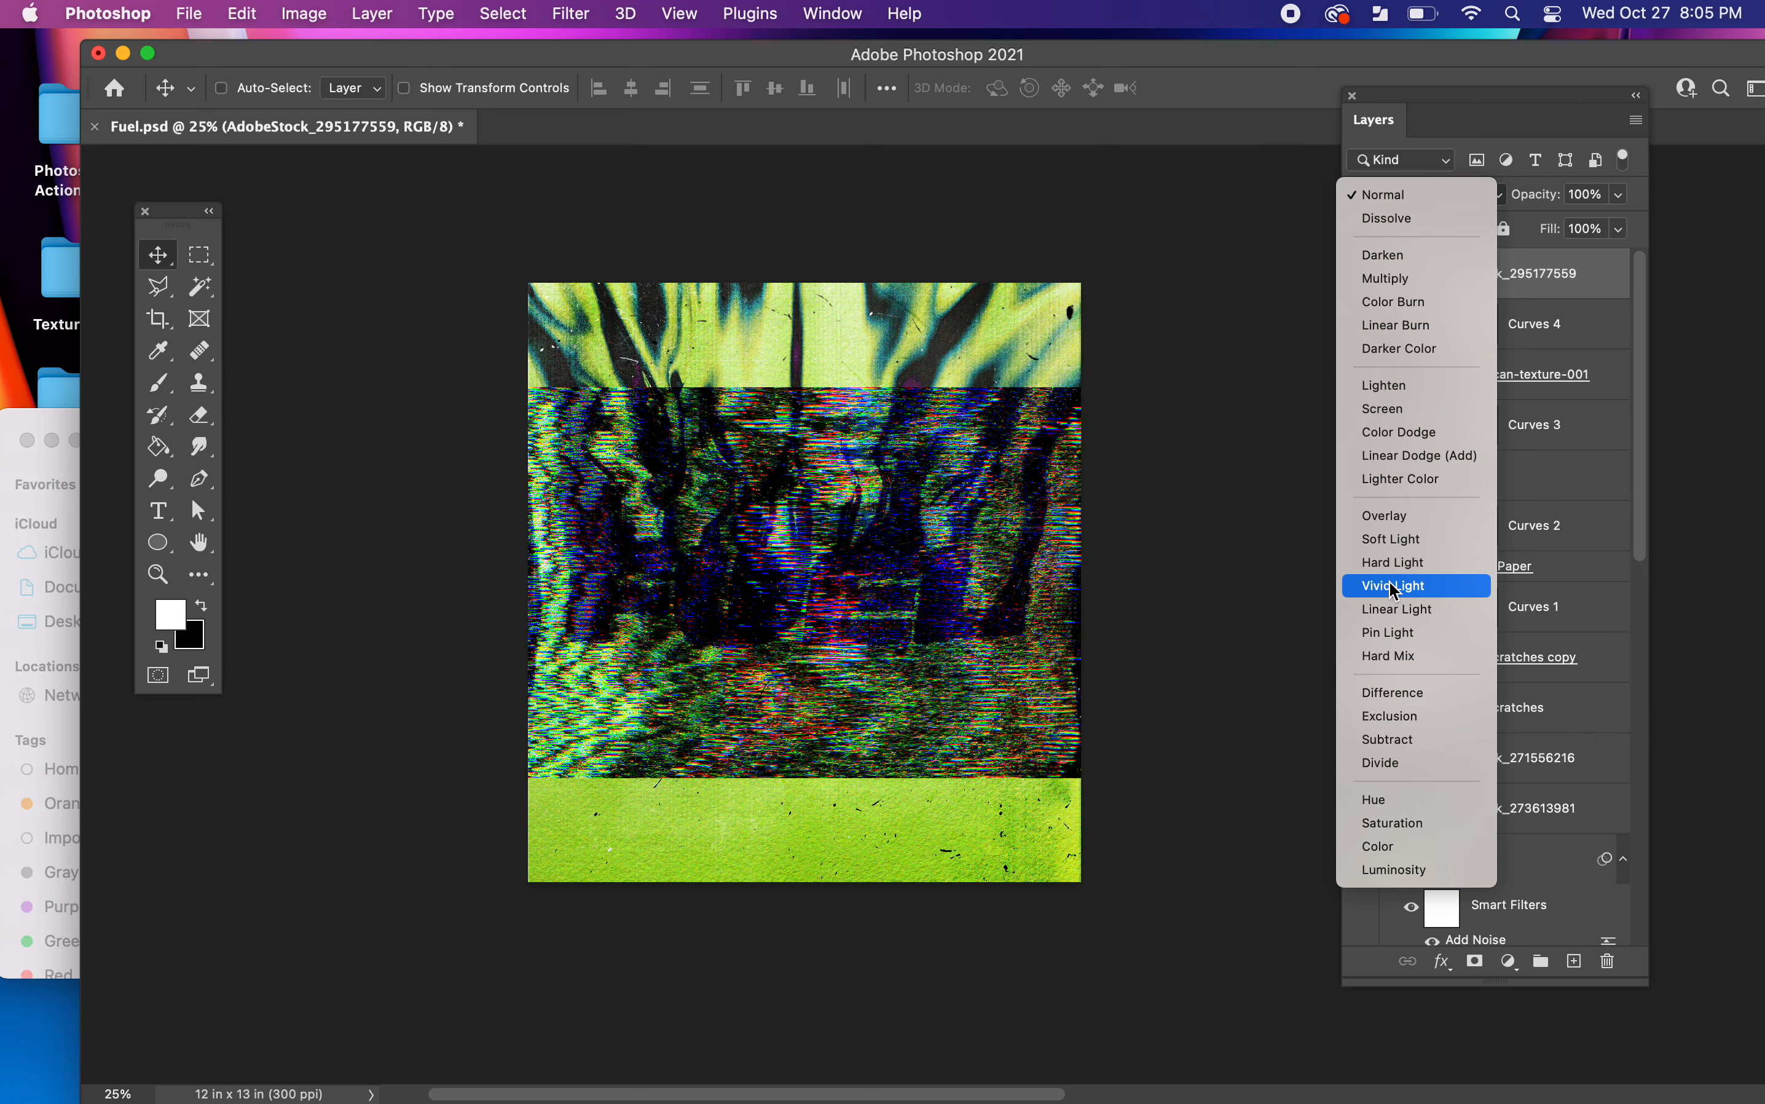
pyautogui.click(1394, 541)
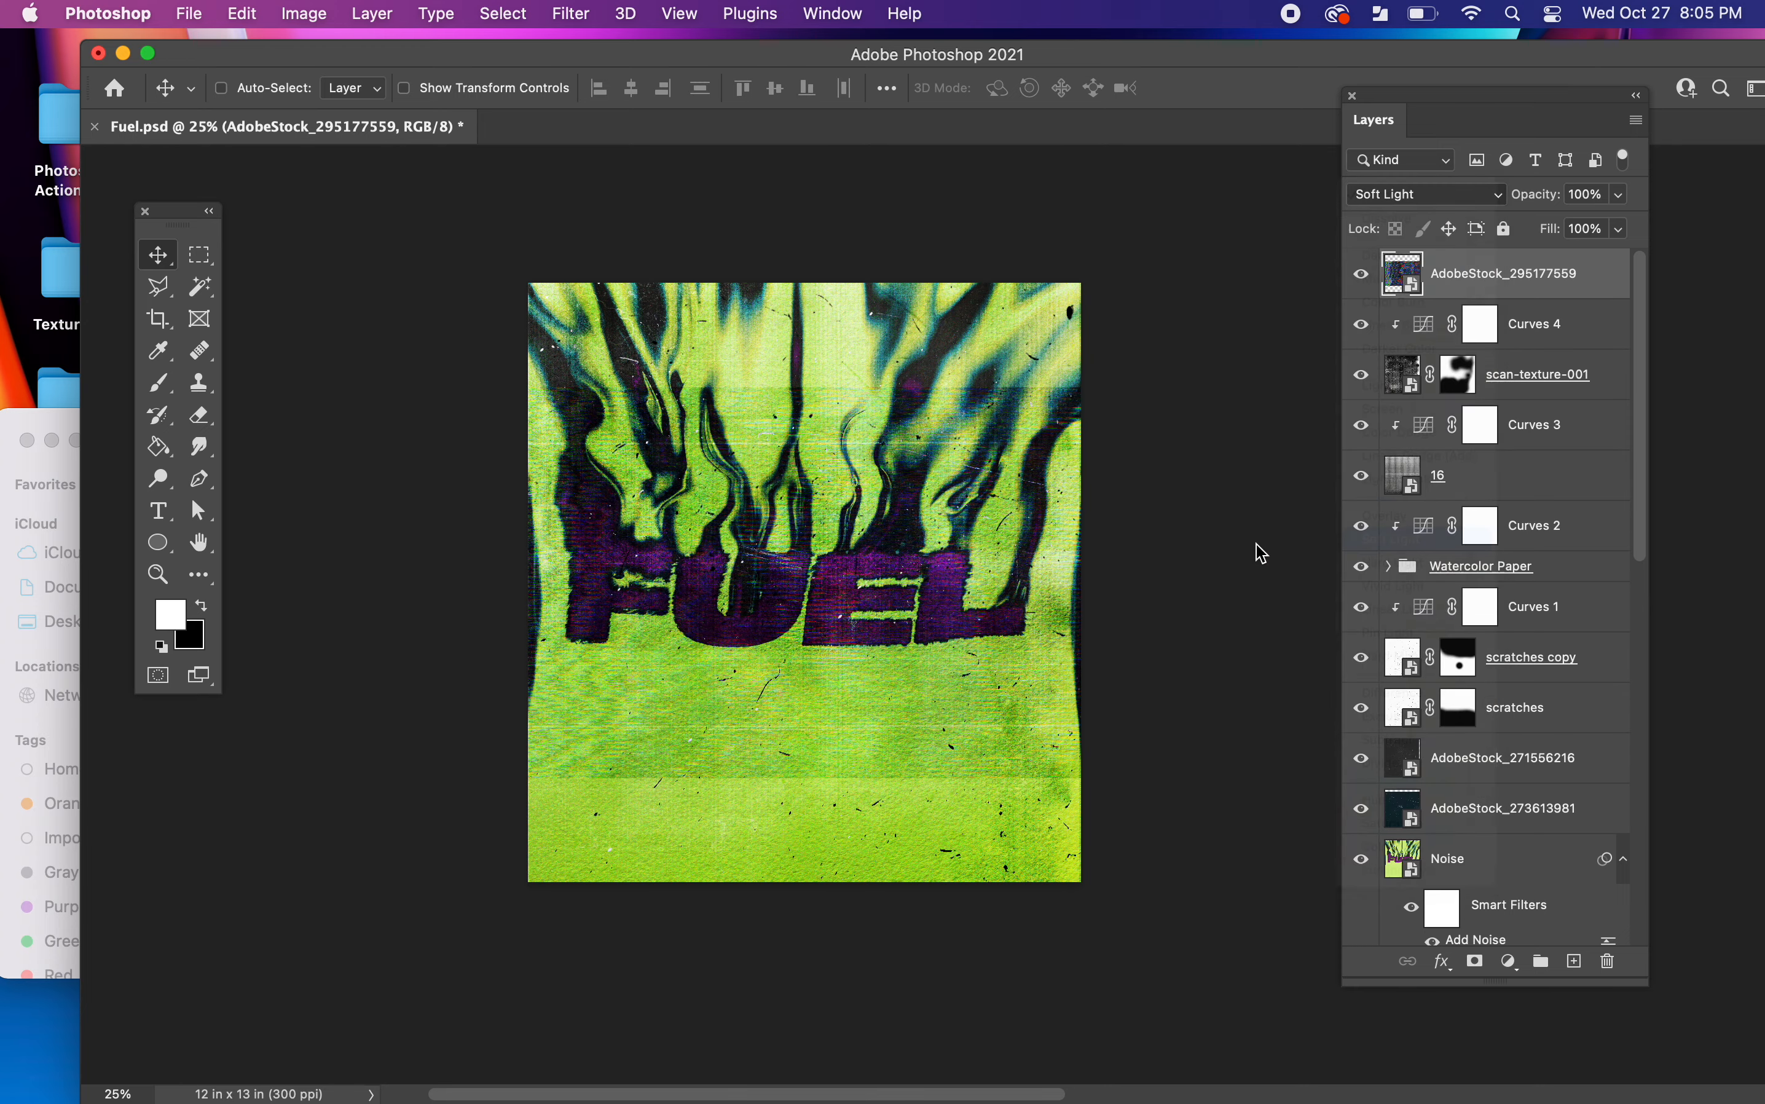
# - Compare the artwork with the textures beneath the glitch image hidden and shown, leaving scan-texture-001 and Curves 4 hidden
pyautogui.press('super+plus')
pyautogui.click(1361, 323)
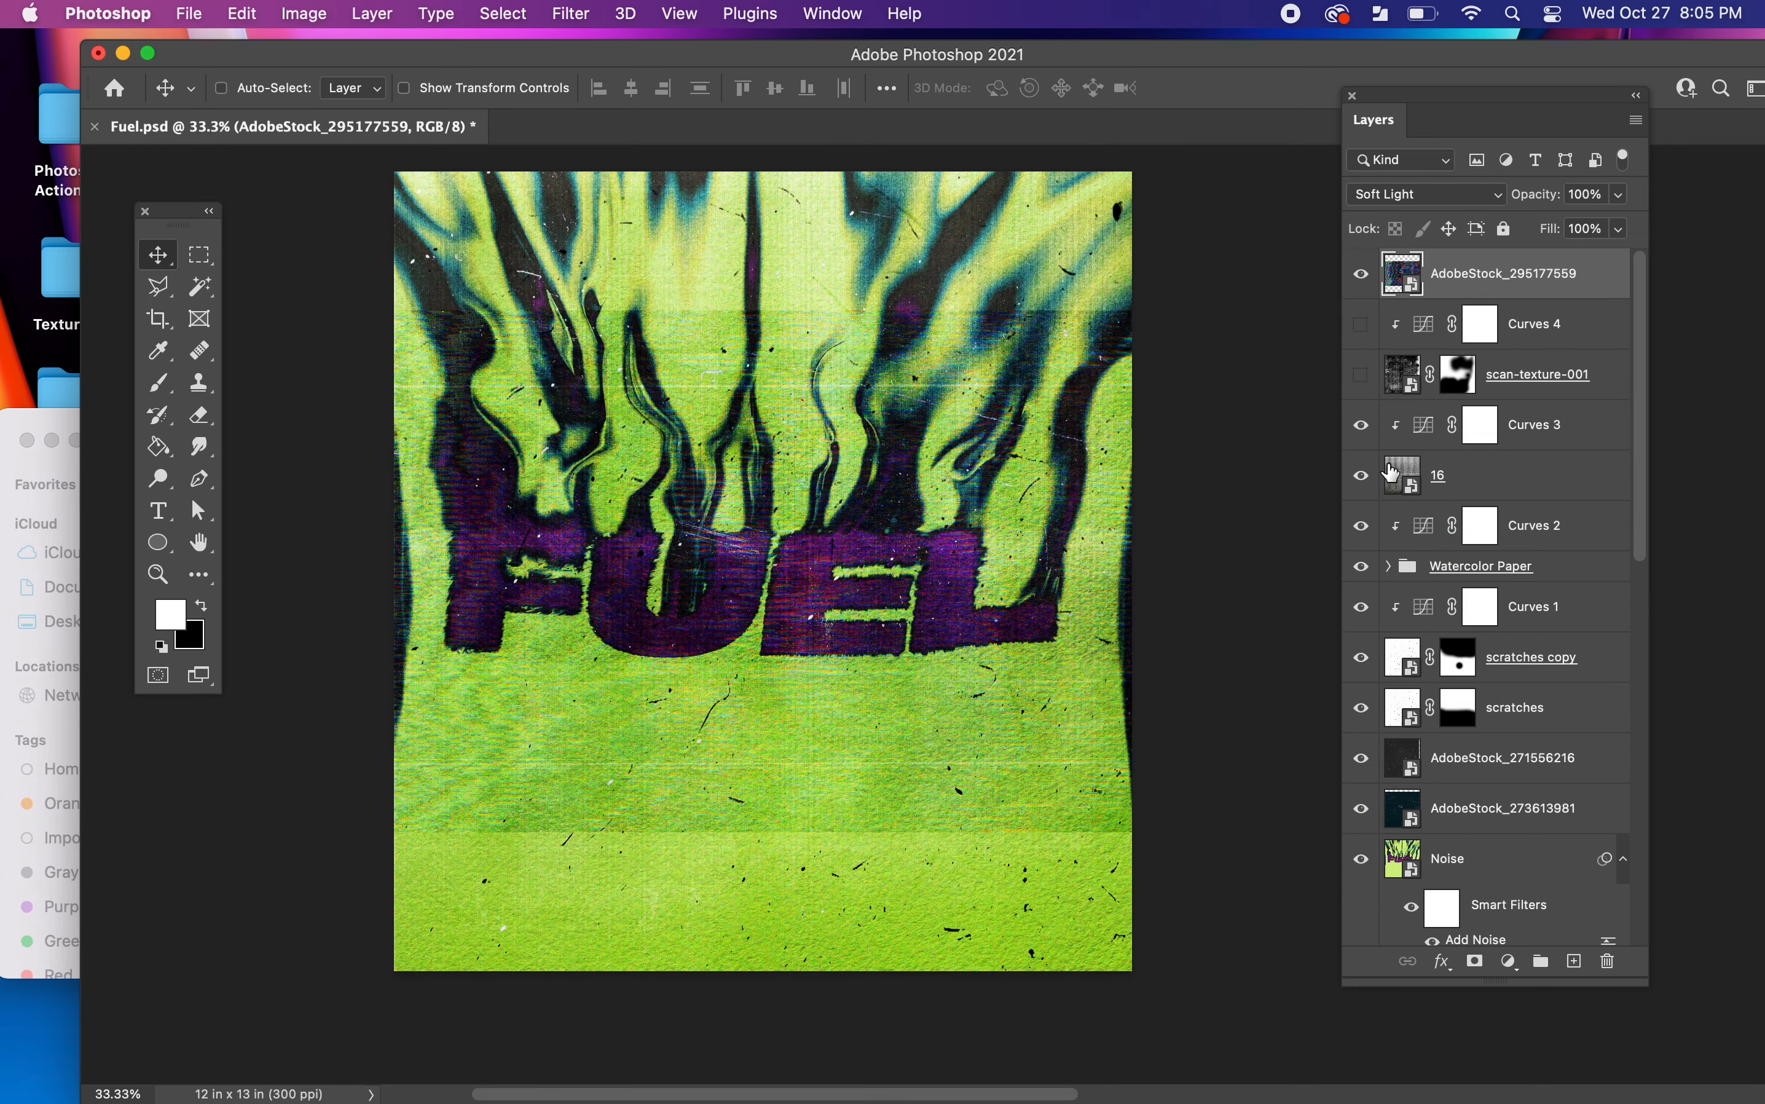
pyautogui.click(1365, 479)
pyautogui.moveTo(1362, 374); pyautogui.dragTo(1364, 325)
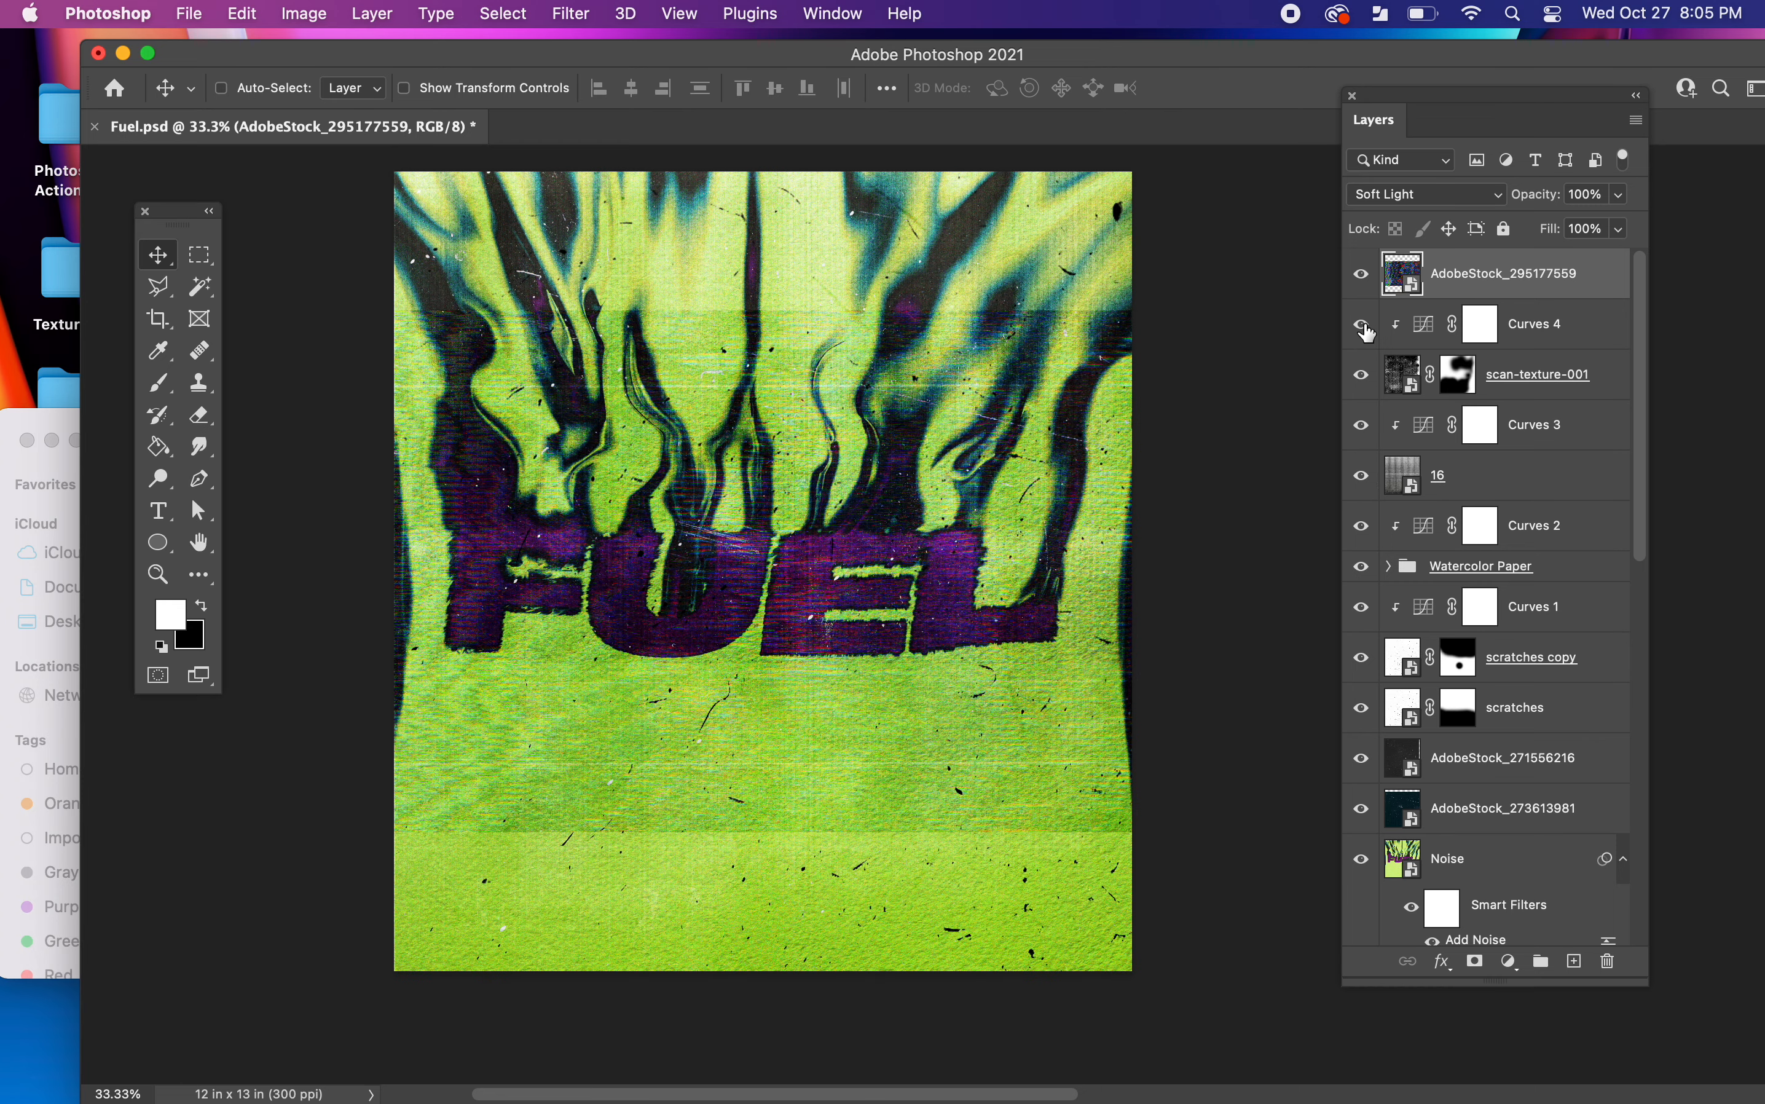
pyautogui.click(1362, 374)
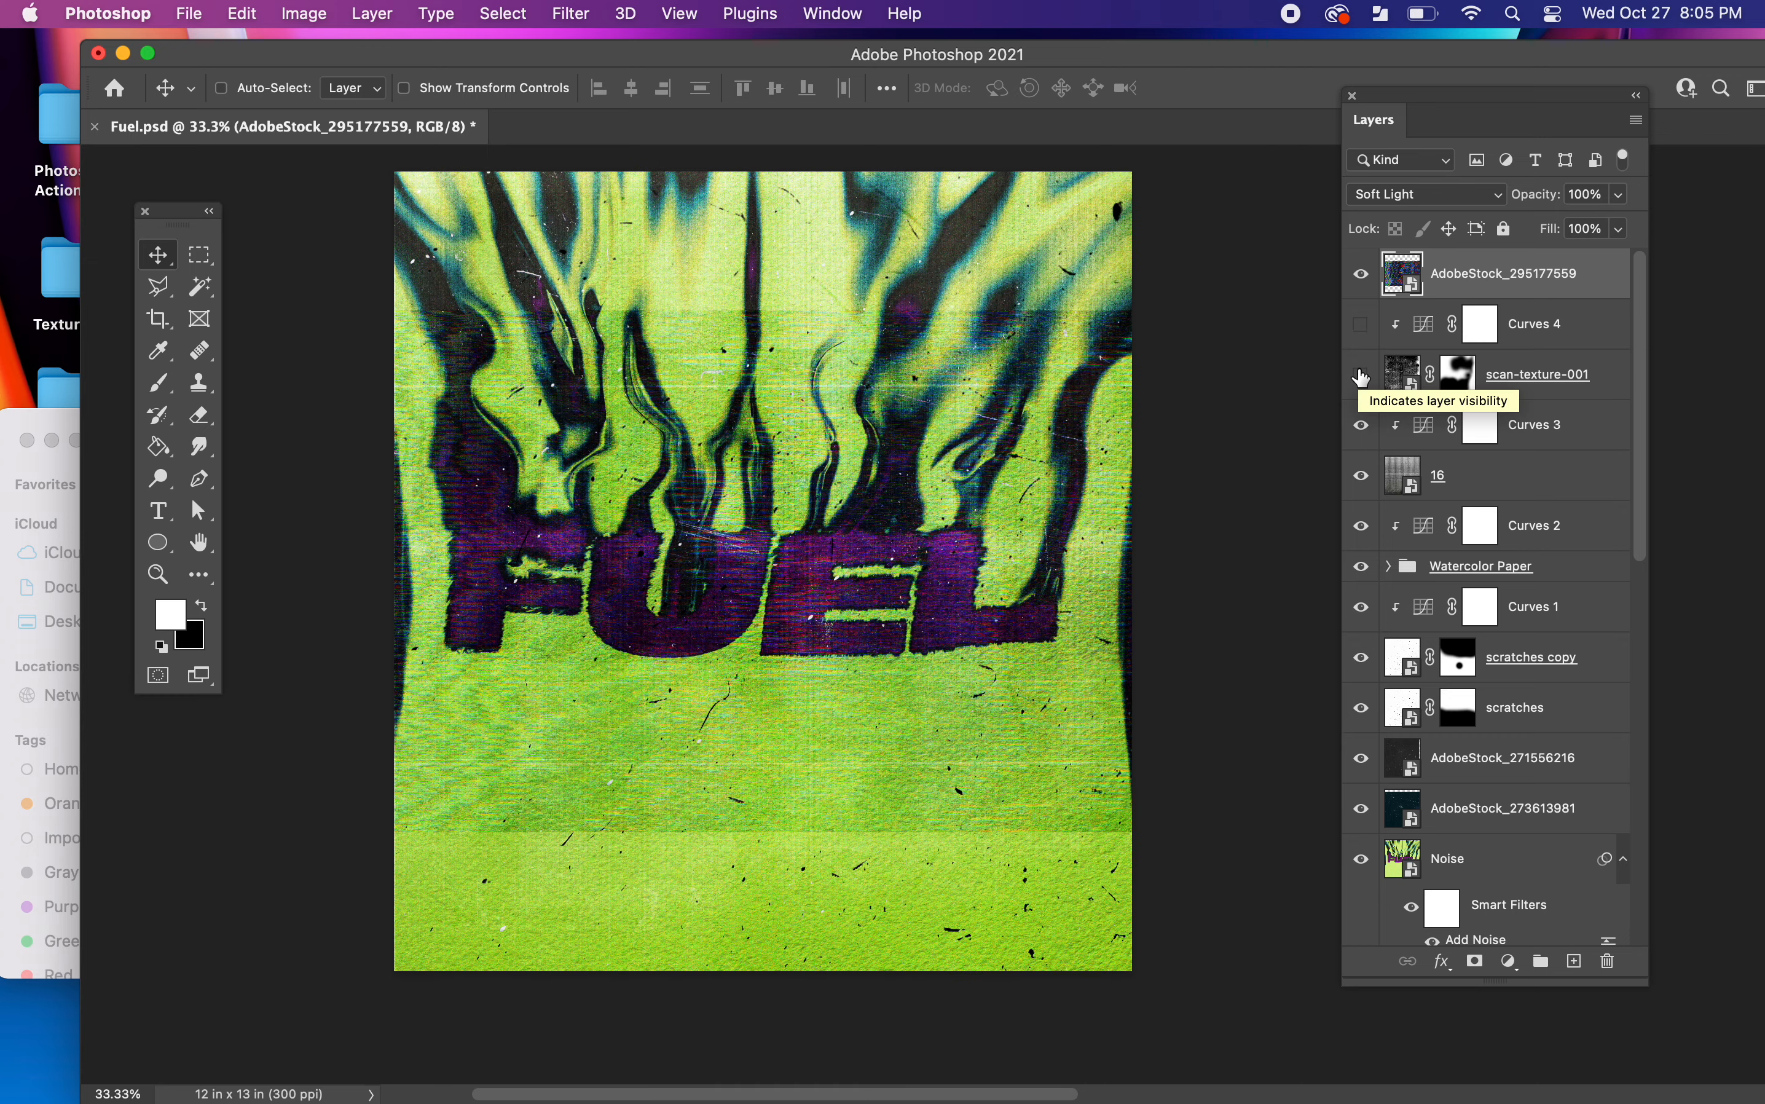
pyautogui.press('super+minus')
pyautogui.press('super+equal')
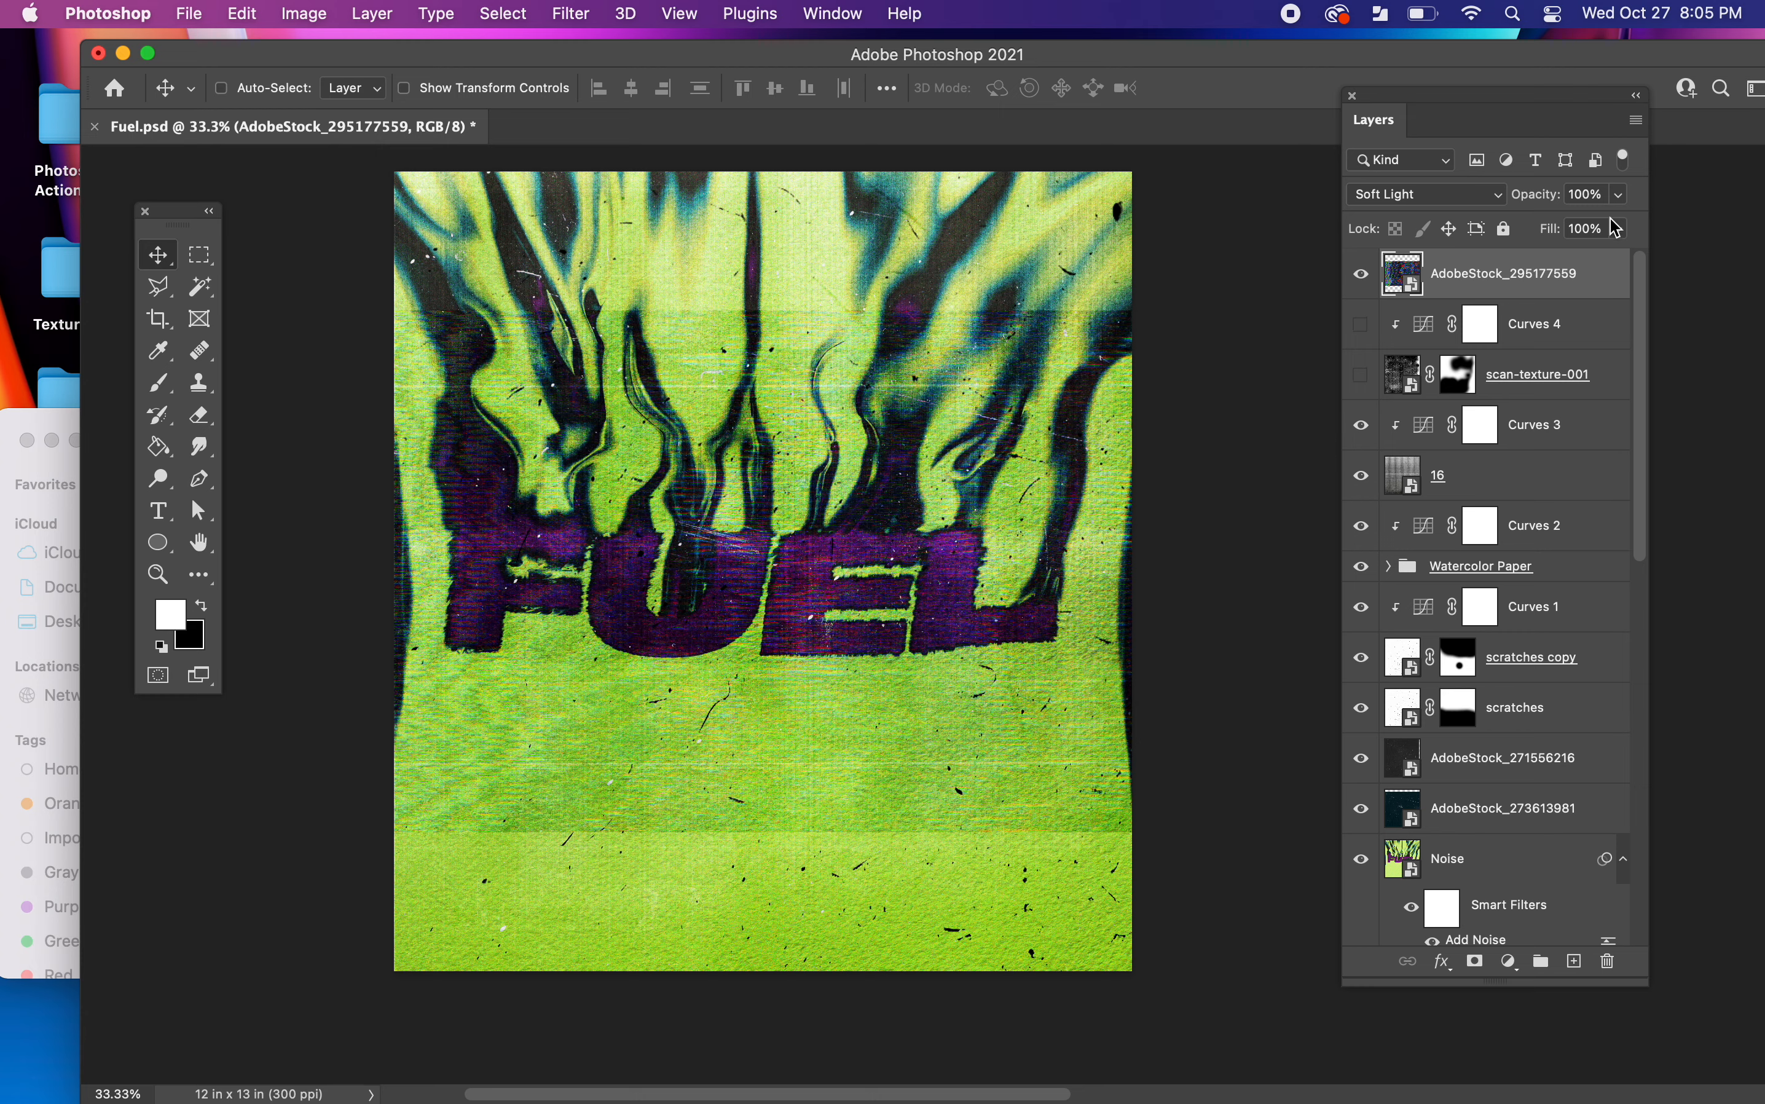
# - Try the glitch texture at 57% opacity, return it to 100%, and preview other blend modes before keeping Soft Light
pyautogui.moveTo(1620, 195); pyautogui.dragTo(1574, 229)
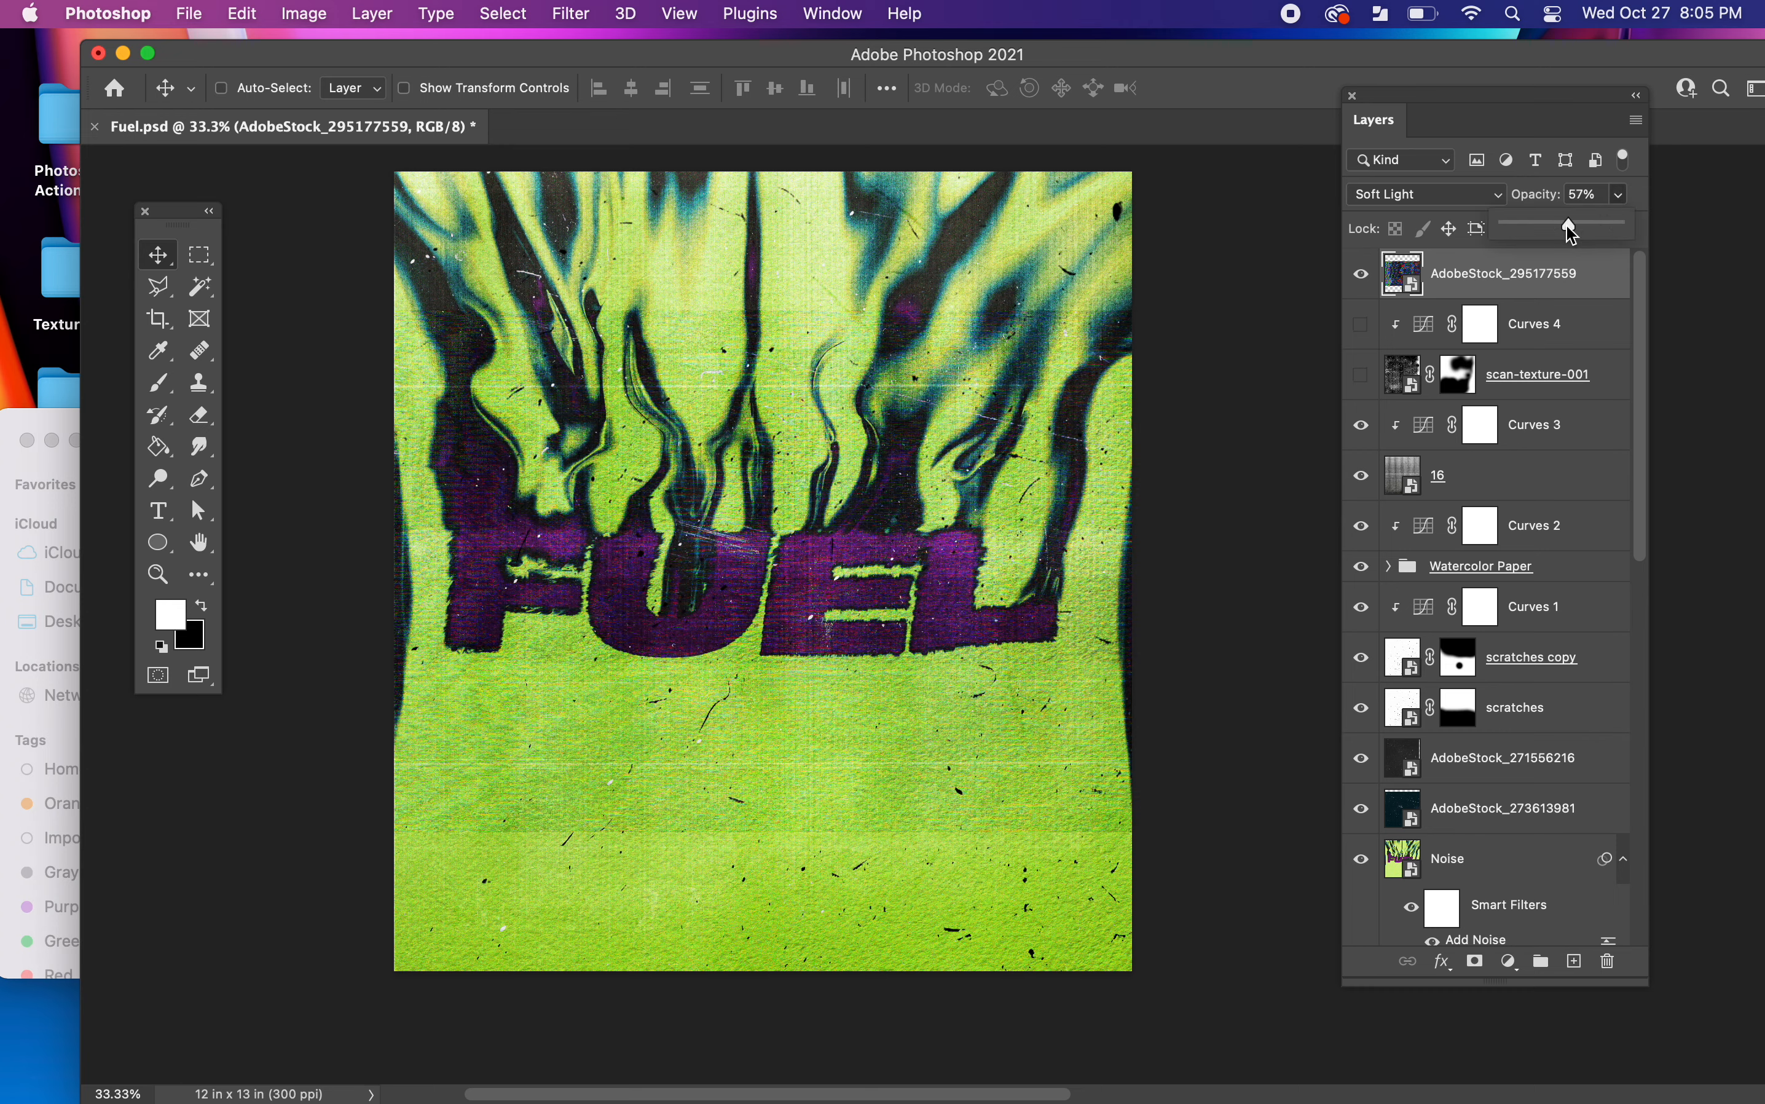
pyautogui.click(1364, 275)
pyautogui.click(1363, 275)
pyautogui.moveTo(1624, 193); pyautogui.dragTo(1676, 235)
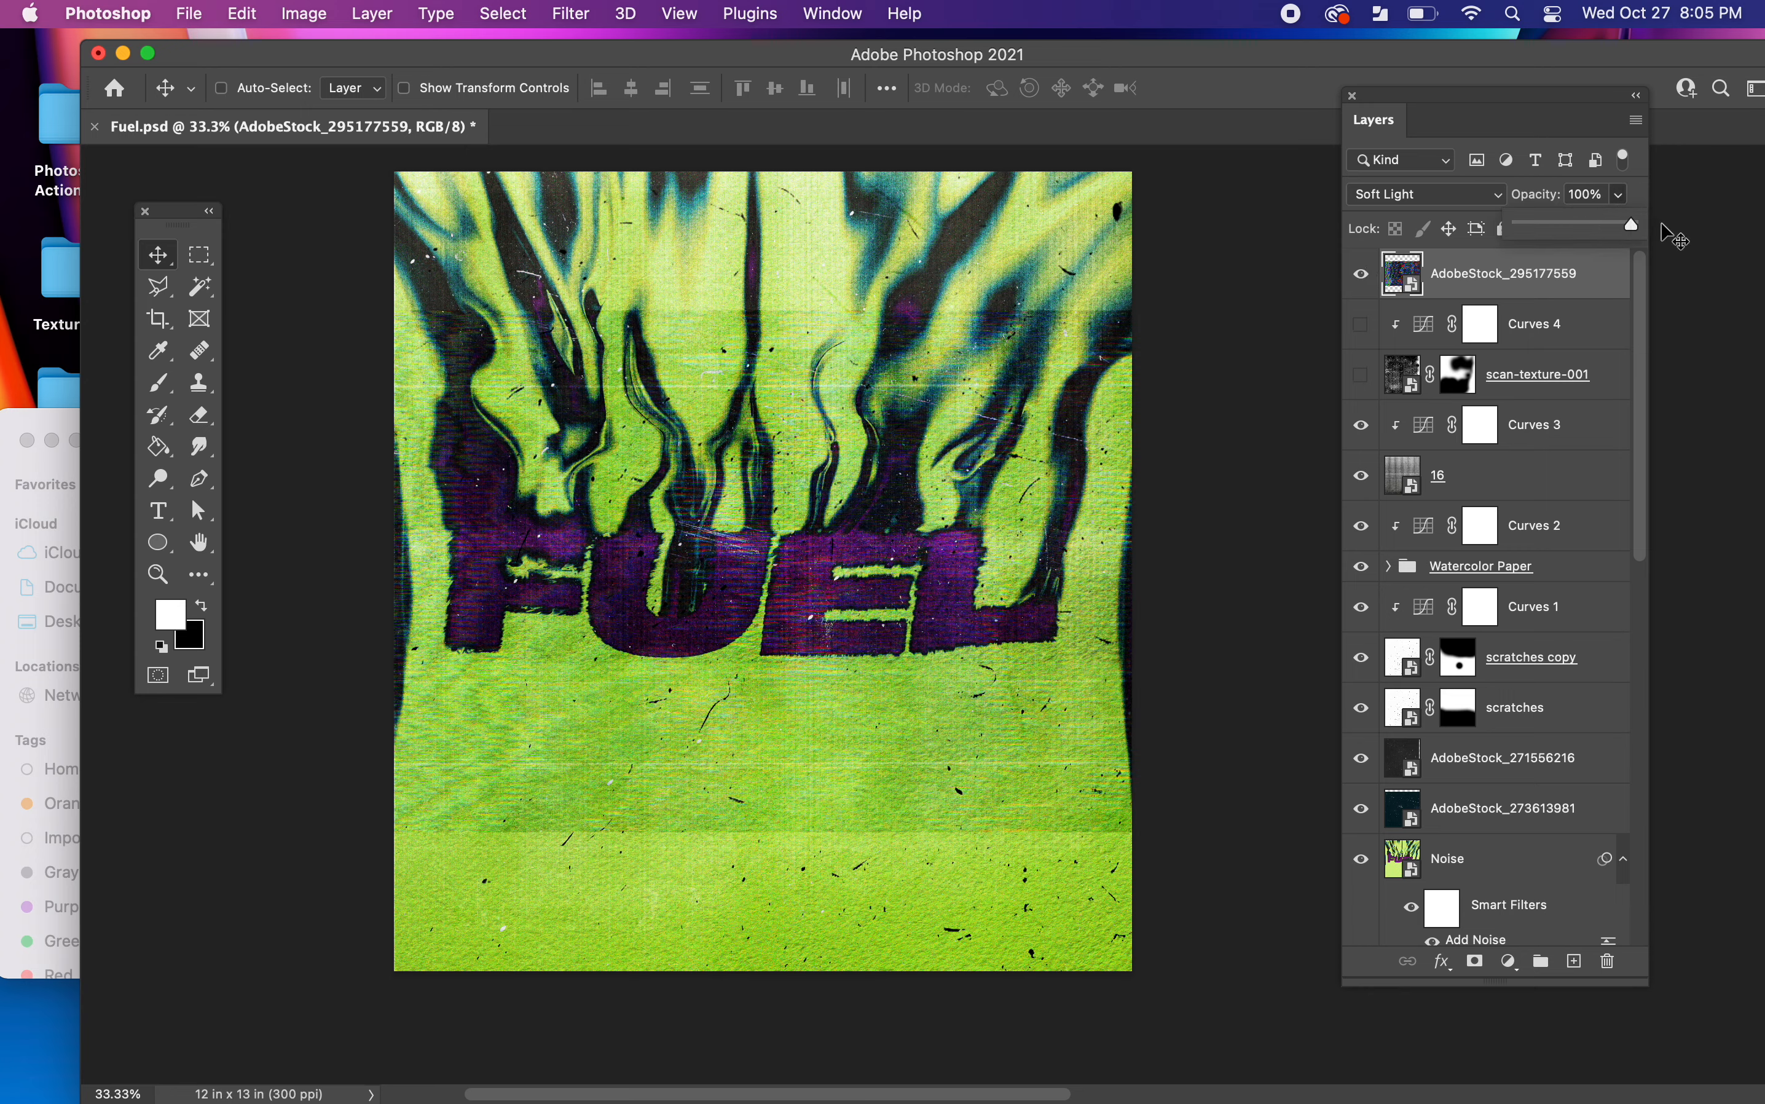
pyautogui.click(1423, 195)
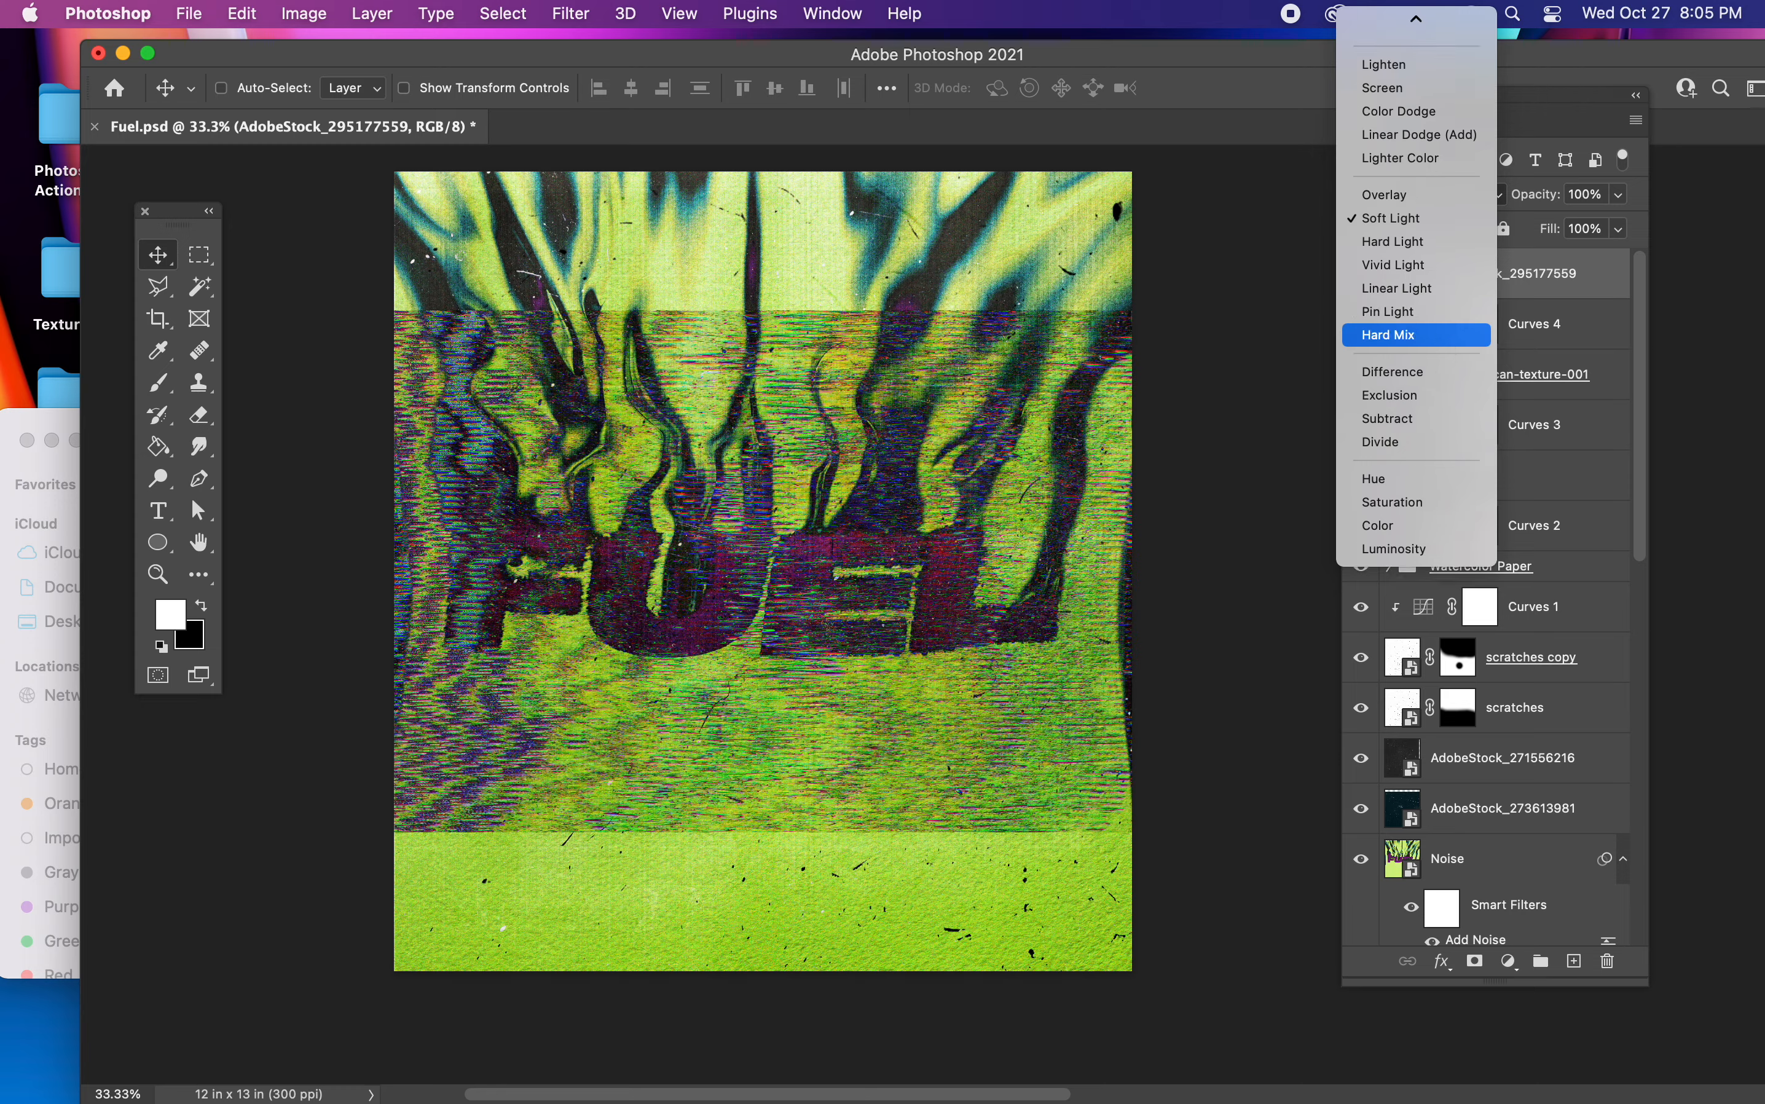
pyautogui.scroll(3, 1447, 343)
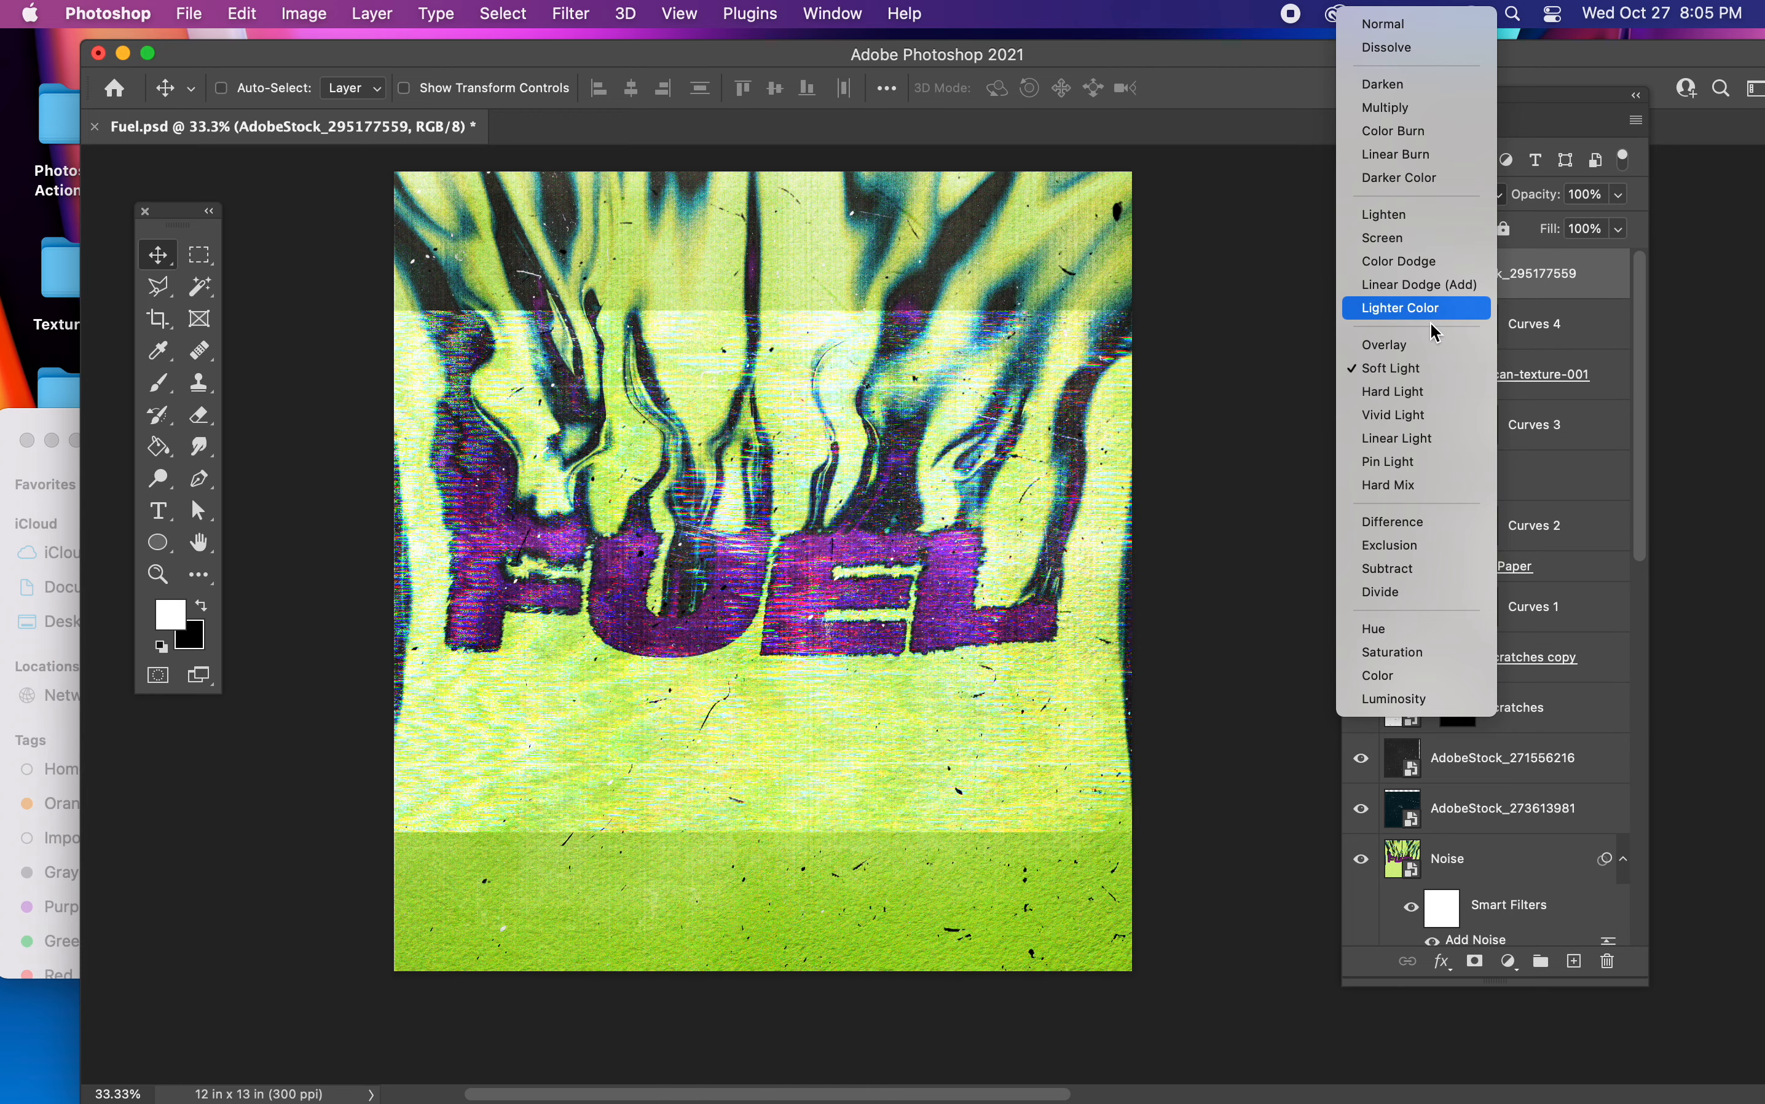
pyautogui.click(1396, 368)
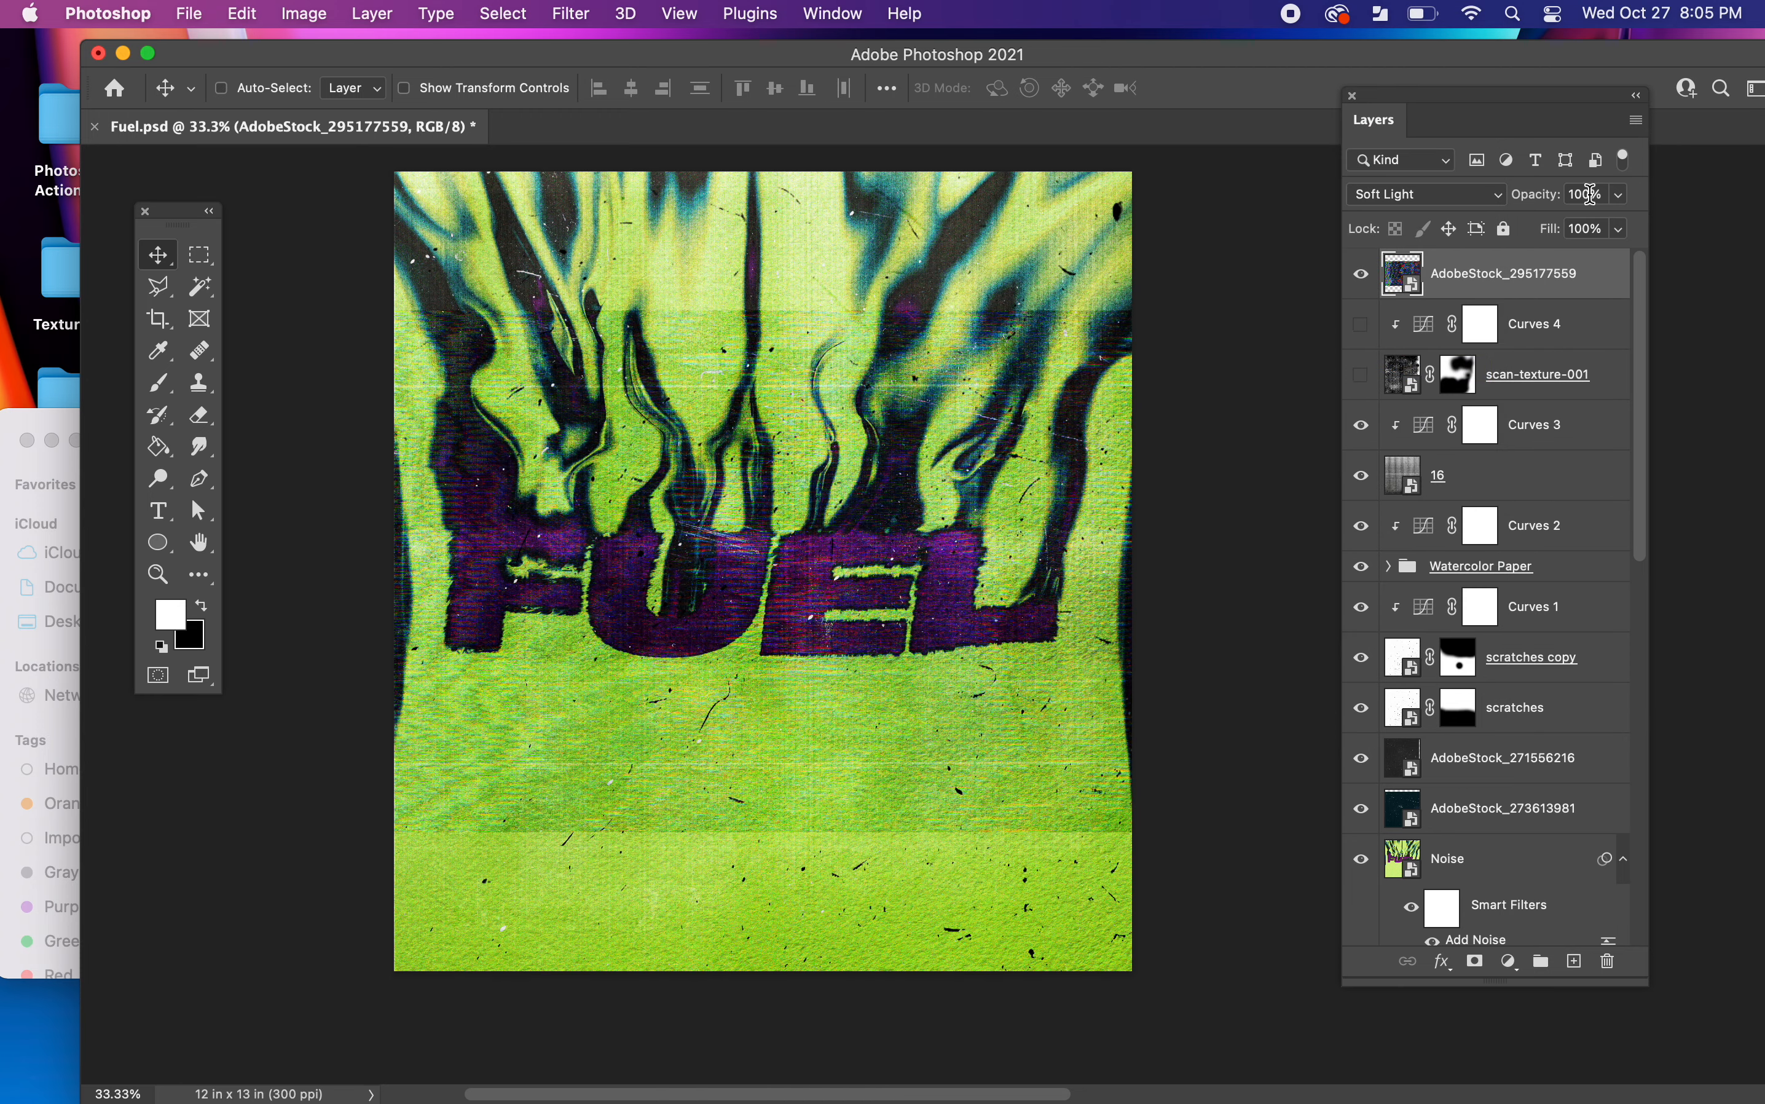
# - Set the glitch texture layer's opacity to 60% and add a layer mask to it
pyautogui.write('70')
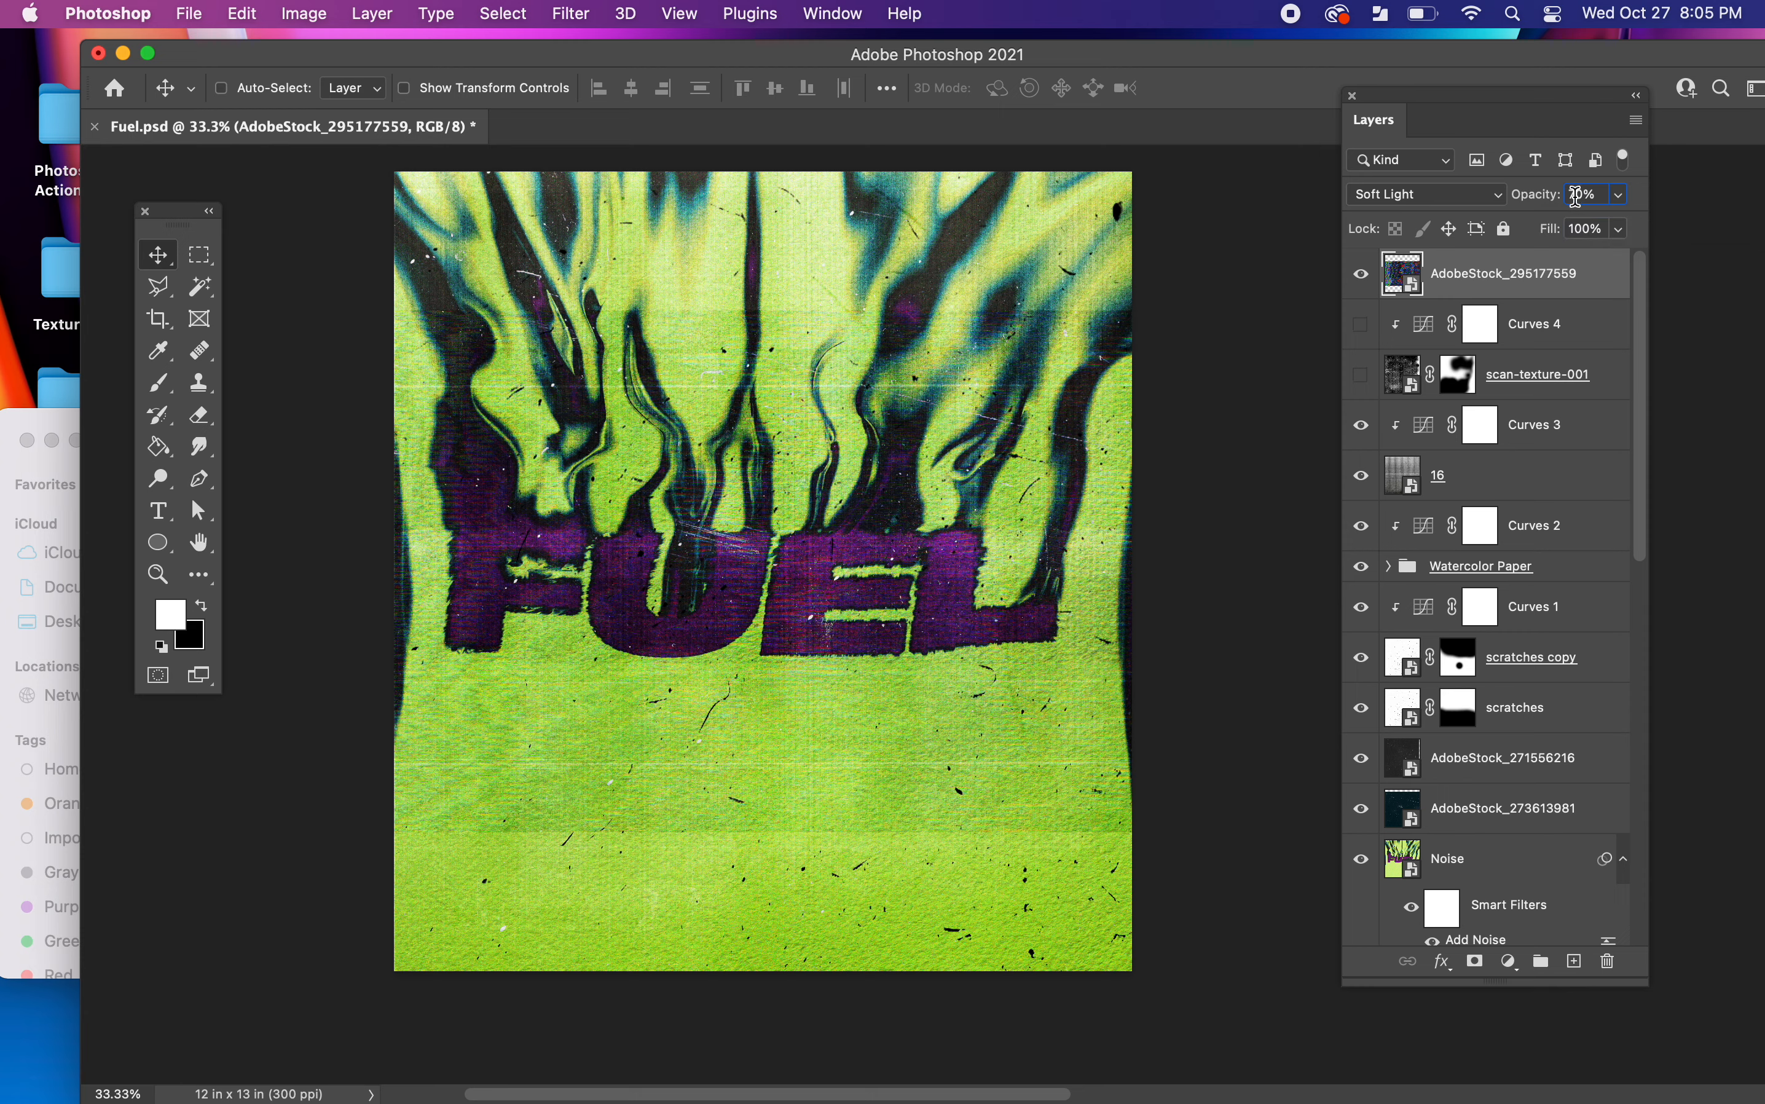
pyautogui.write('6')
pyautogui.click(1476, 964)
# - Paint black on the glitch texture's mask with a 600 px soft brush to hide the texture along the artwork's right edge
pyautogui.press('b')
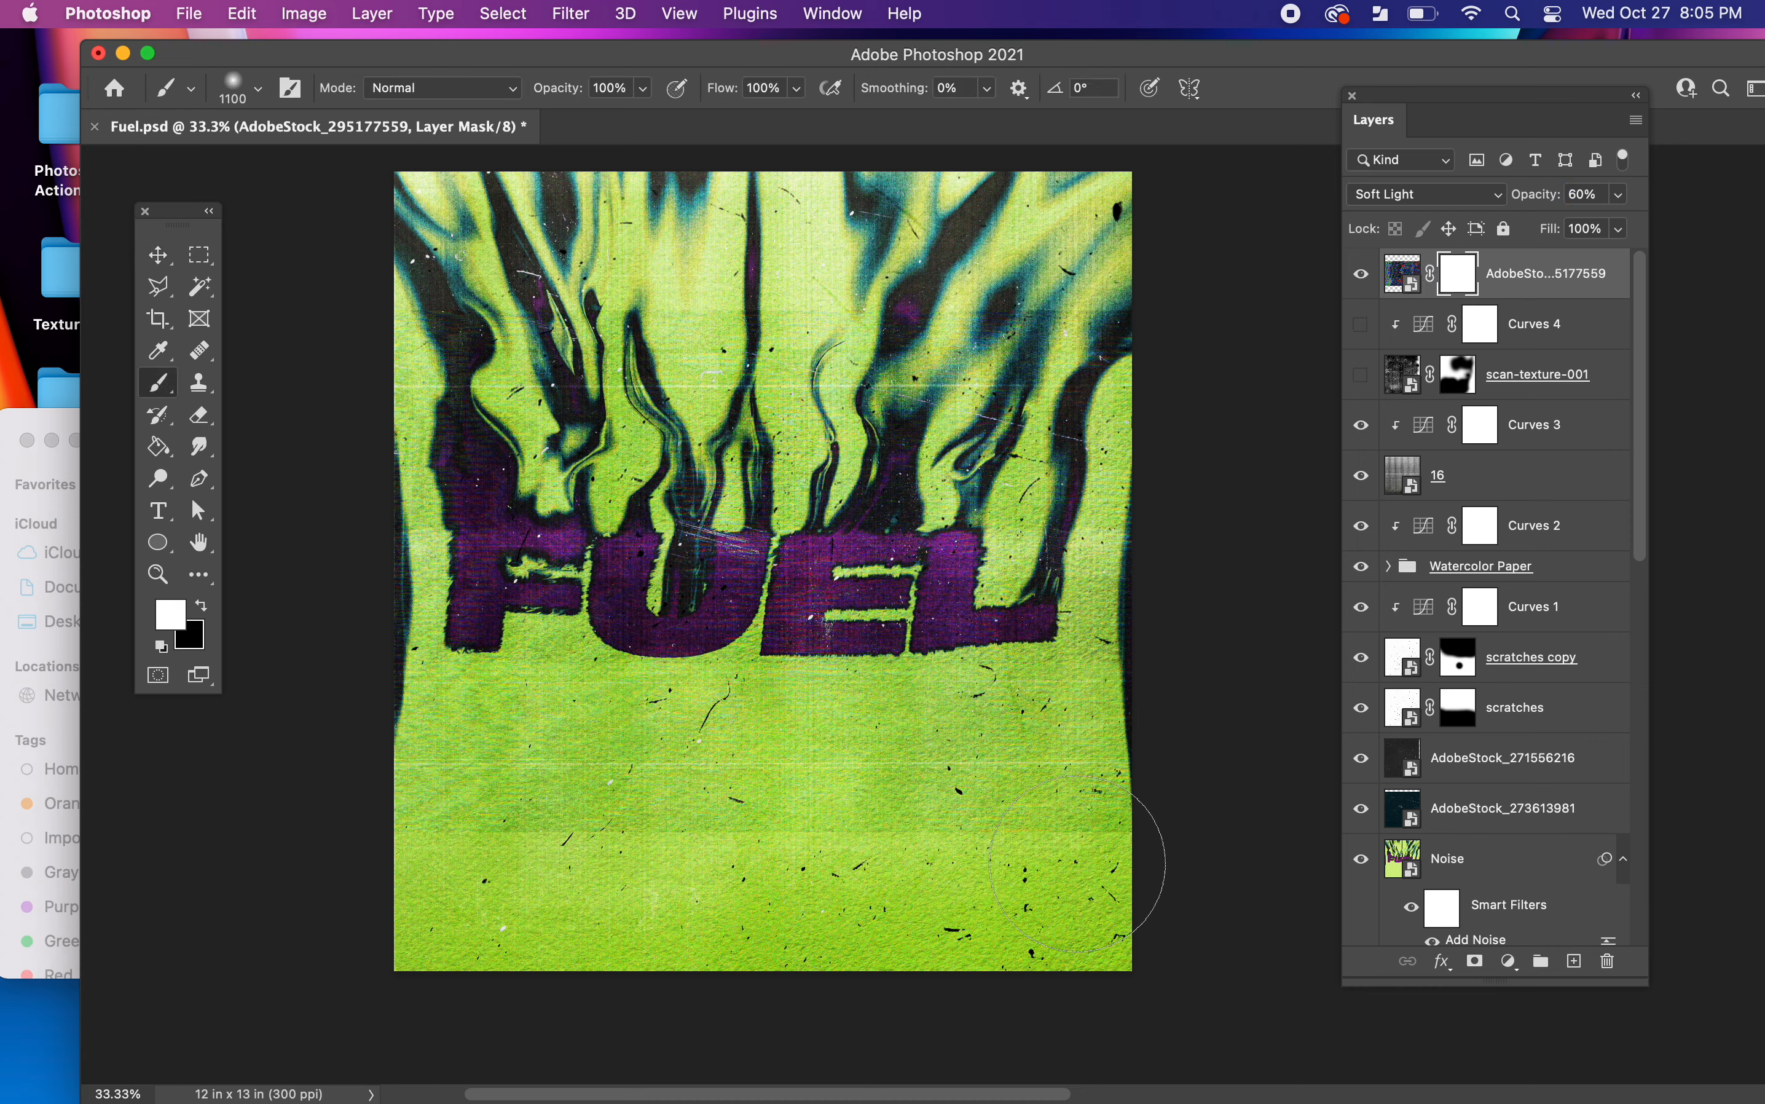
pyautogui.press('x')
pyautogui.press('[')
pyautogui.press('[')
pyautogui.press('[')
pyautogui.press('[')
pyautogui.press('[')
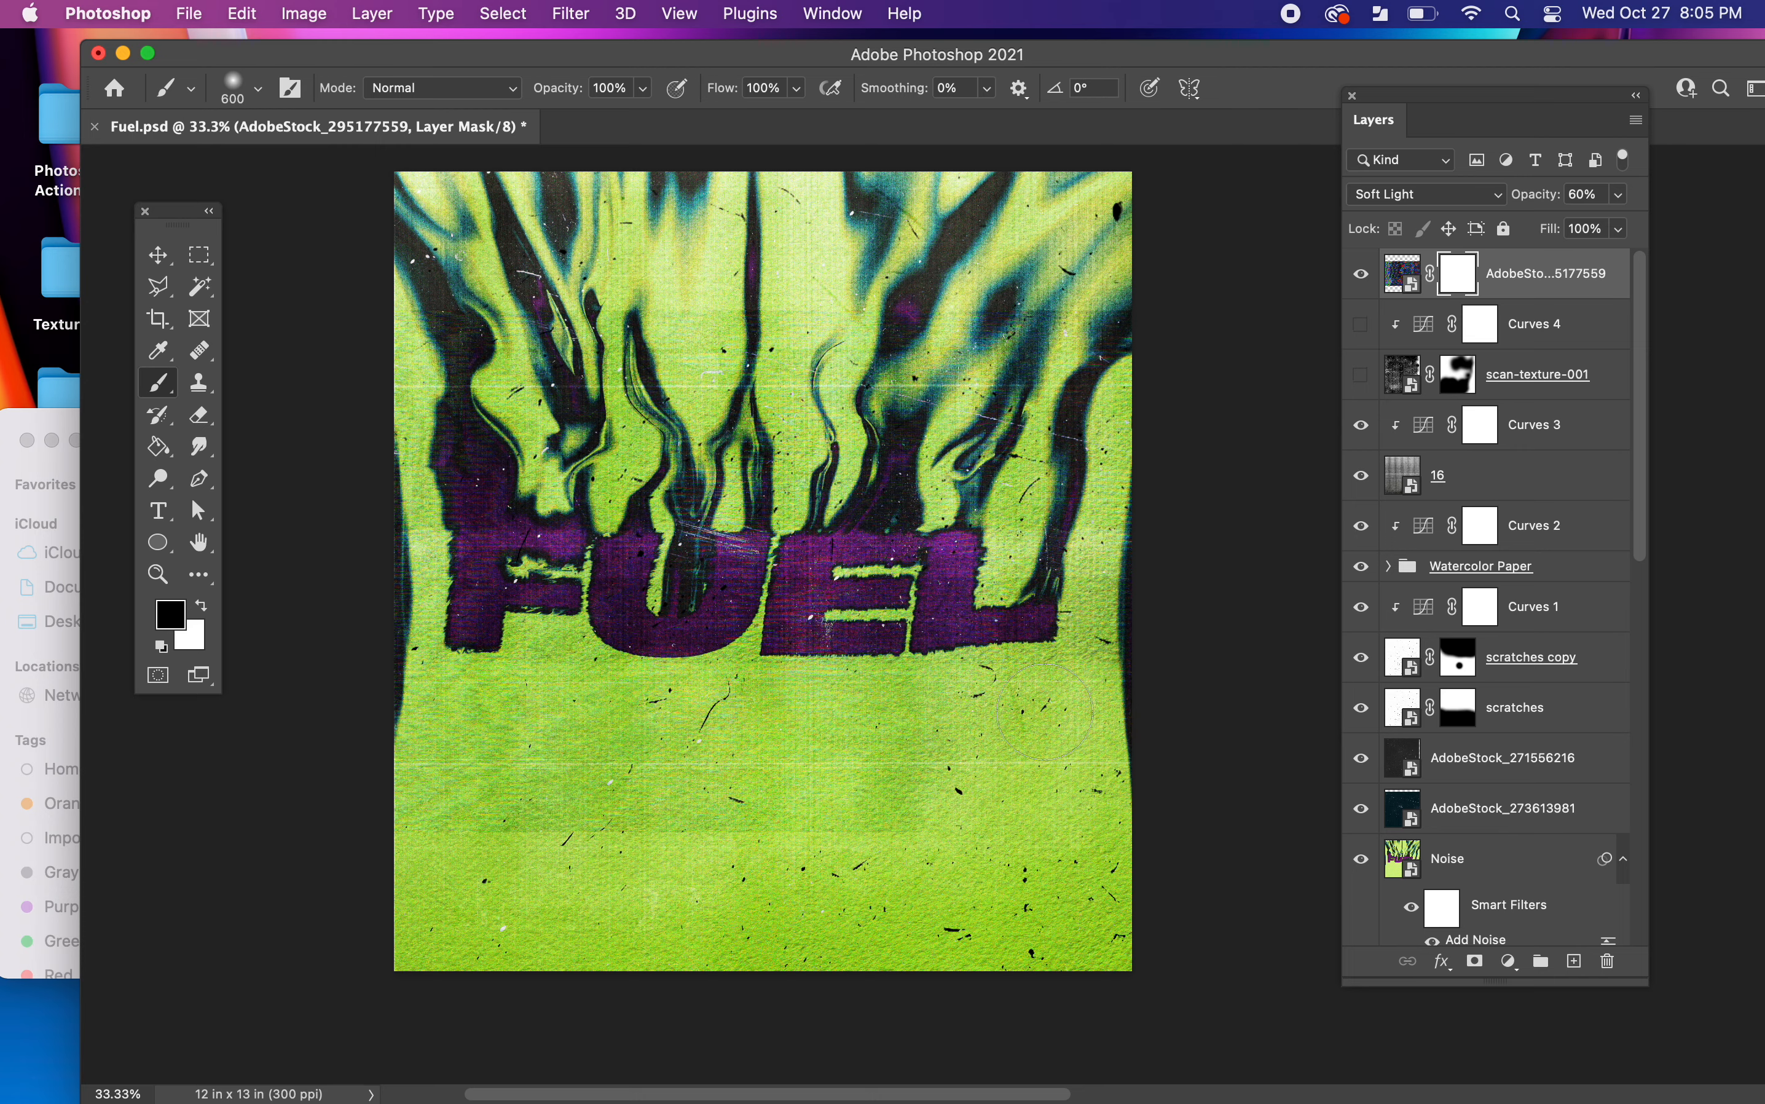
pyautogui.moveTo(1140, 531); pyautogui.dragTo(1095, 511)
pyautogui.press('[')
pyautogui.press('[')
pyautogui.press('[')
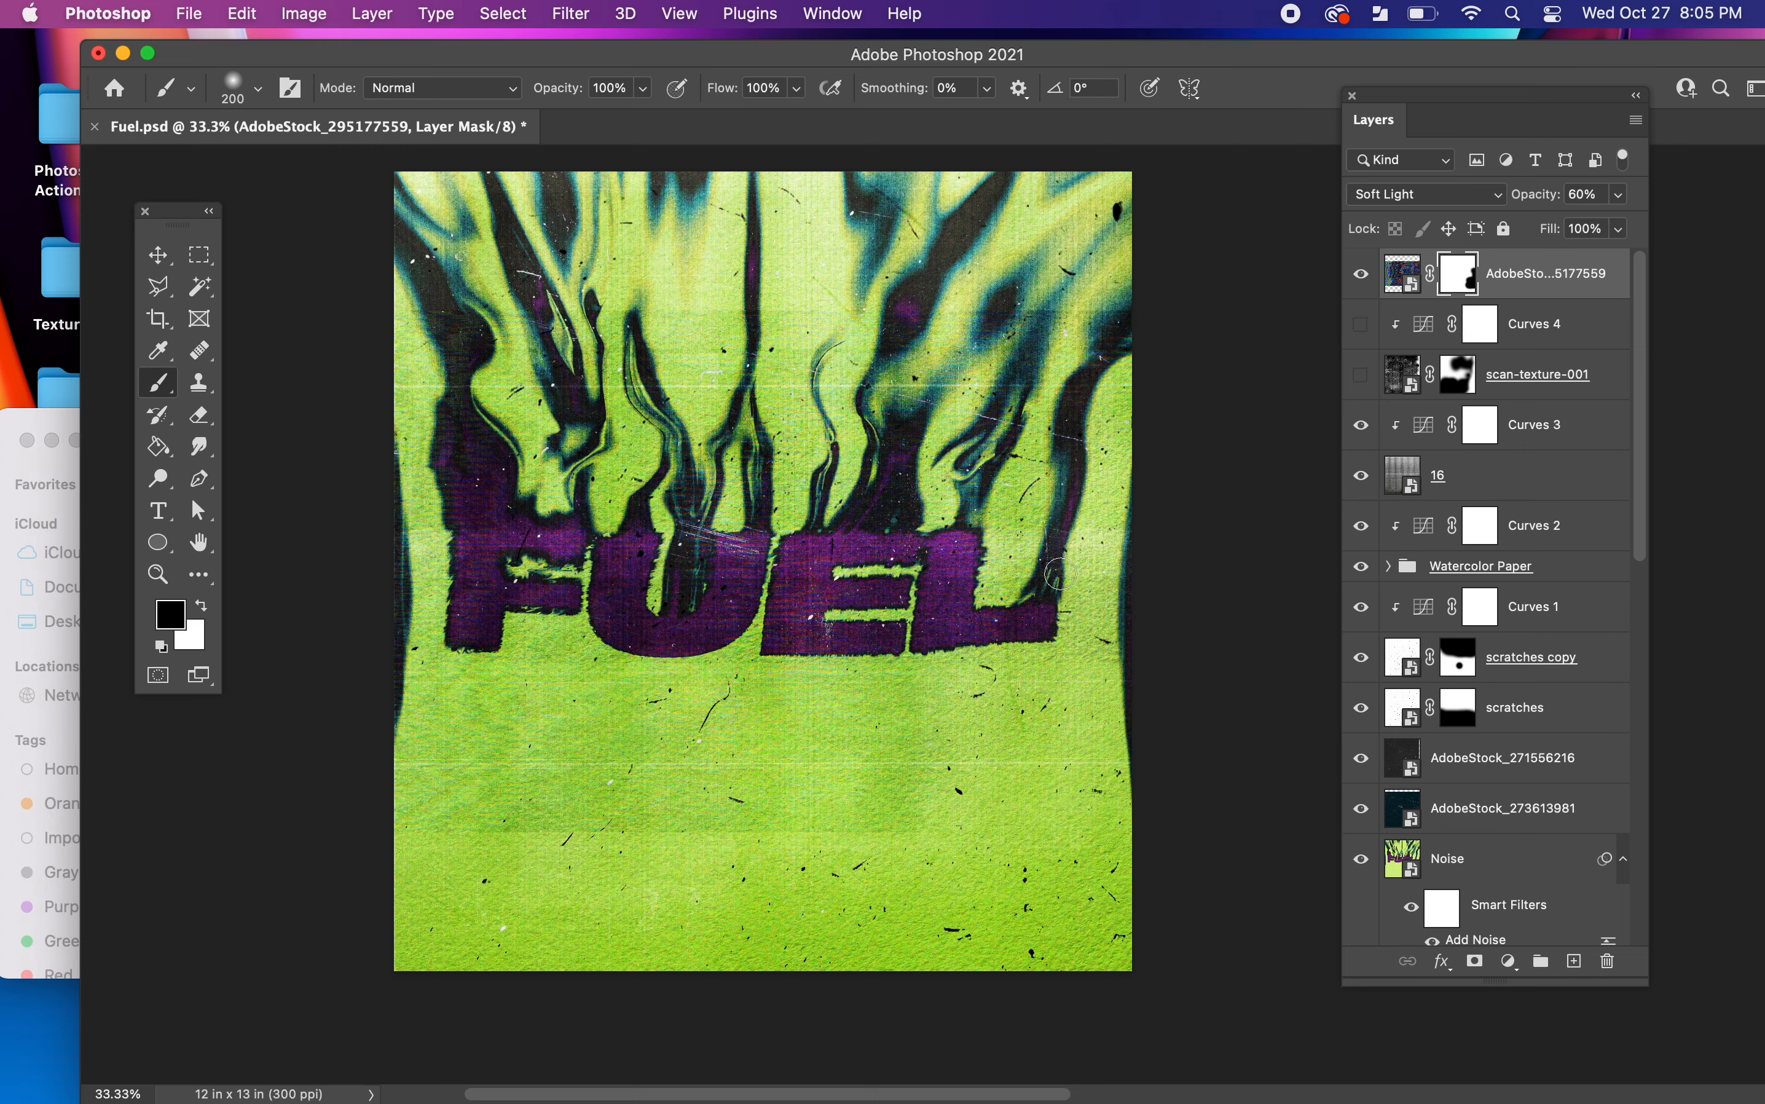
# - Hide the glitch texture's upper, left and lower edges by painting black on its mask with a 500 px brush
pyautogui.press(']')
pyautogui.press(']')
pyautogui.press(']')
pyautogui.press(']')
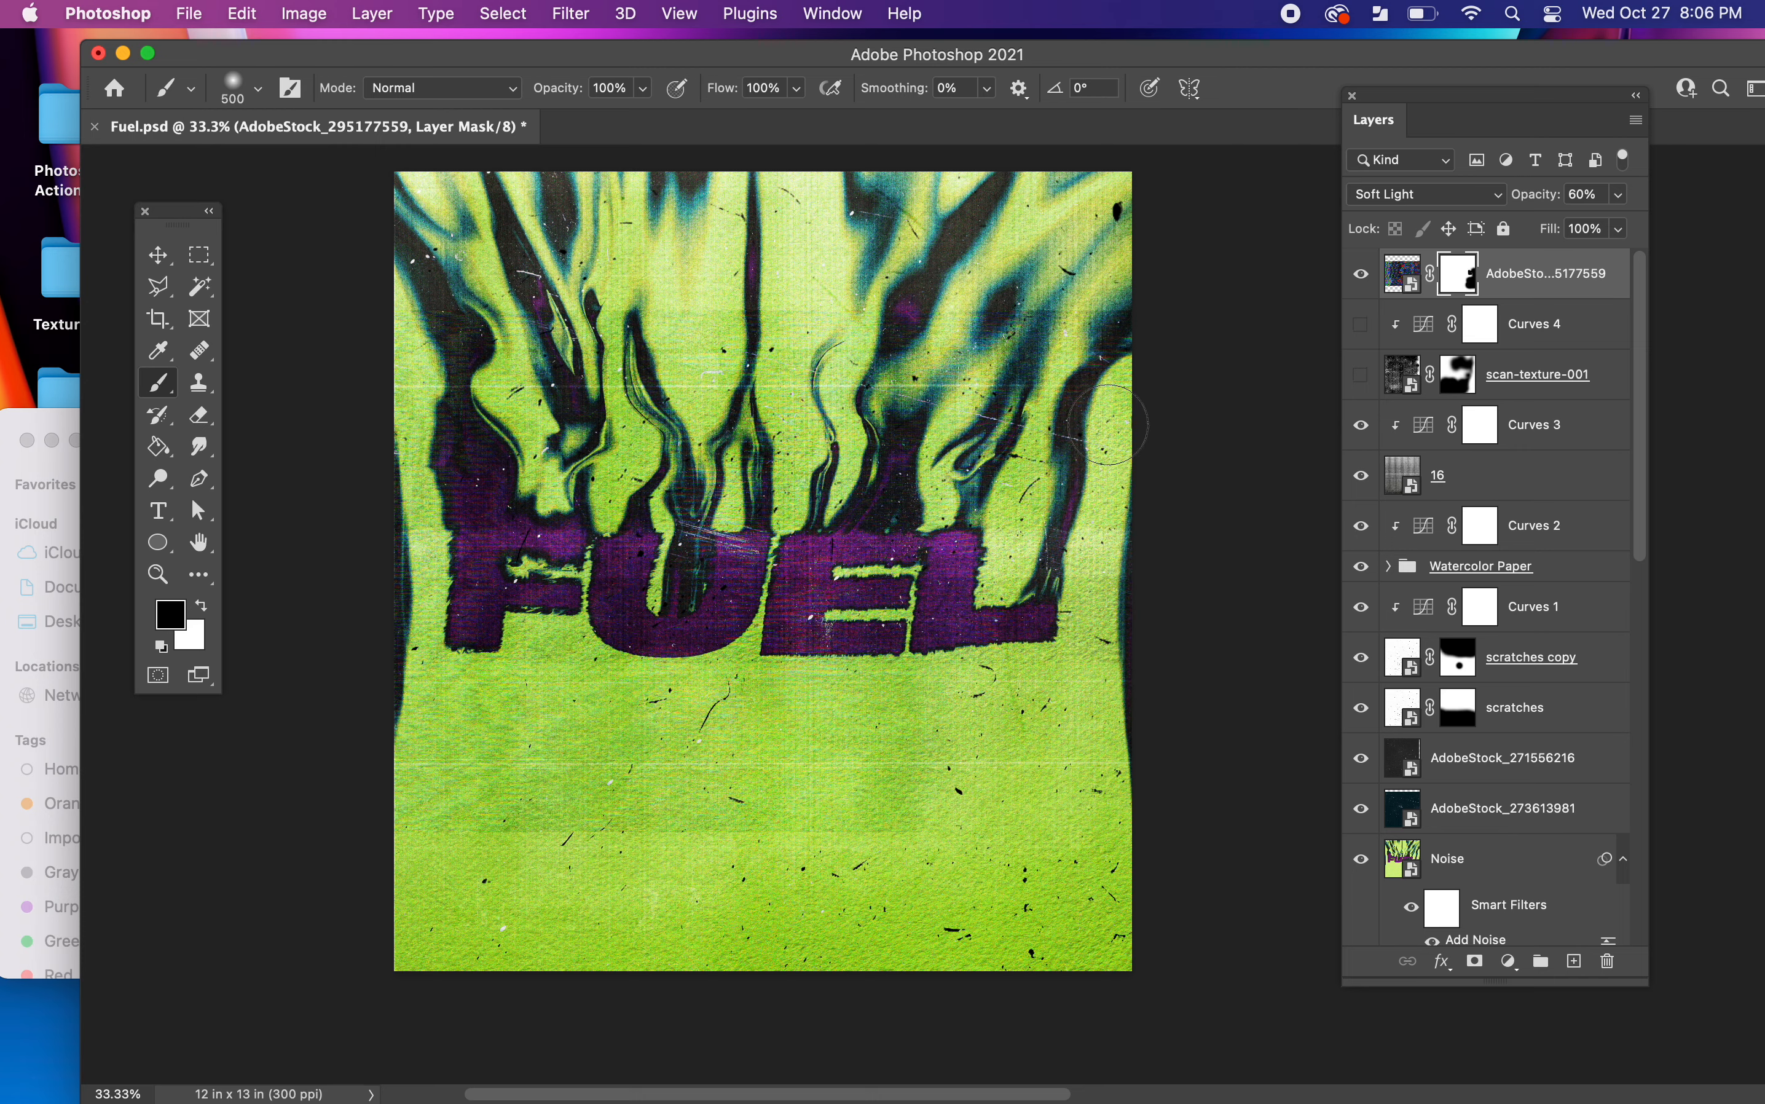
pyautogui.moveTo(592, 319); pyautogui.dragTo(343, 303)
pyautogui.moveTo(365, 376)
pyautogui.mouseDown()
pyautogui.moveTo(393, 393)
pyautogui.moveTo(393, 784)
pyautogui.moveTo(501, 731)
pyautogui.moveTo(400, 829)
pyautogui.moveTo(799, 815)
pyautogui.mouseUp()
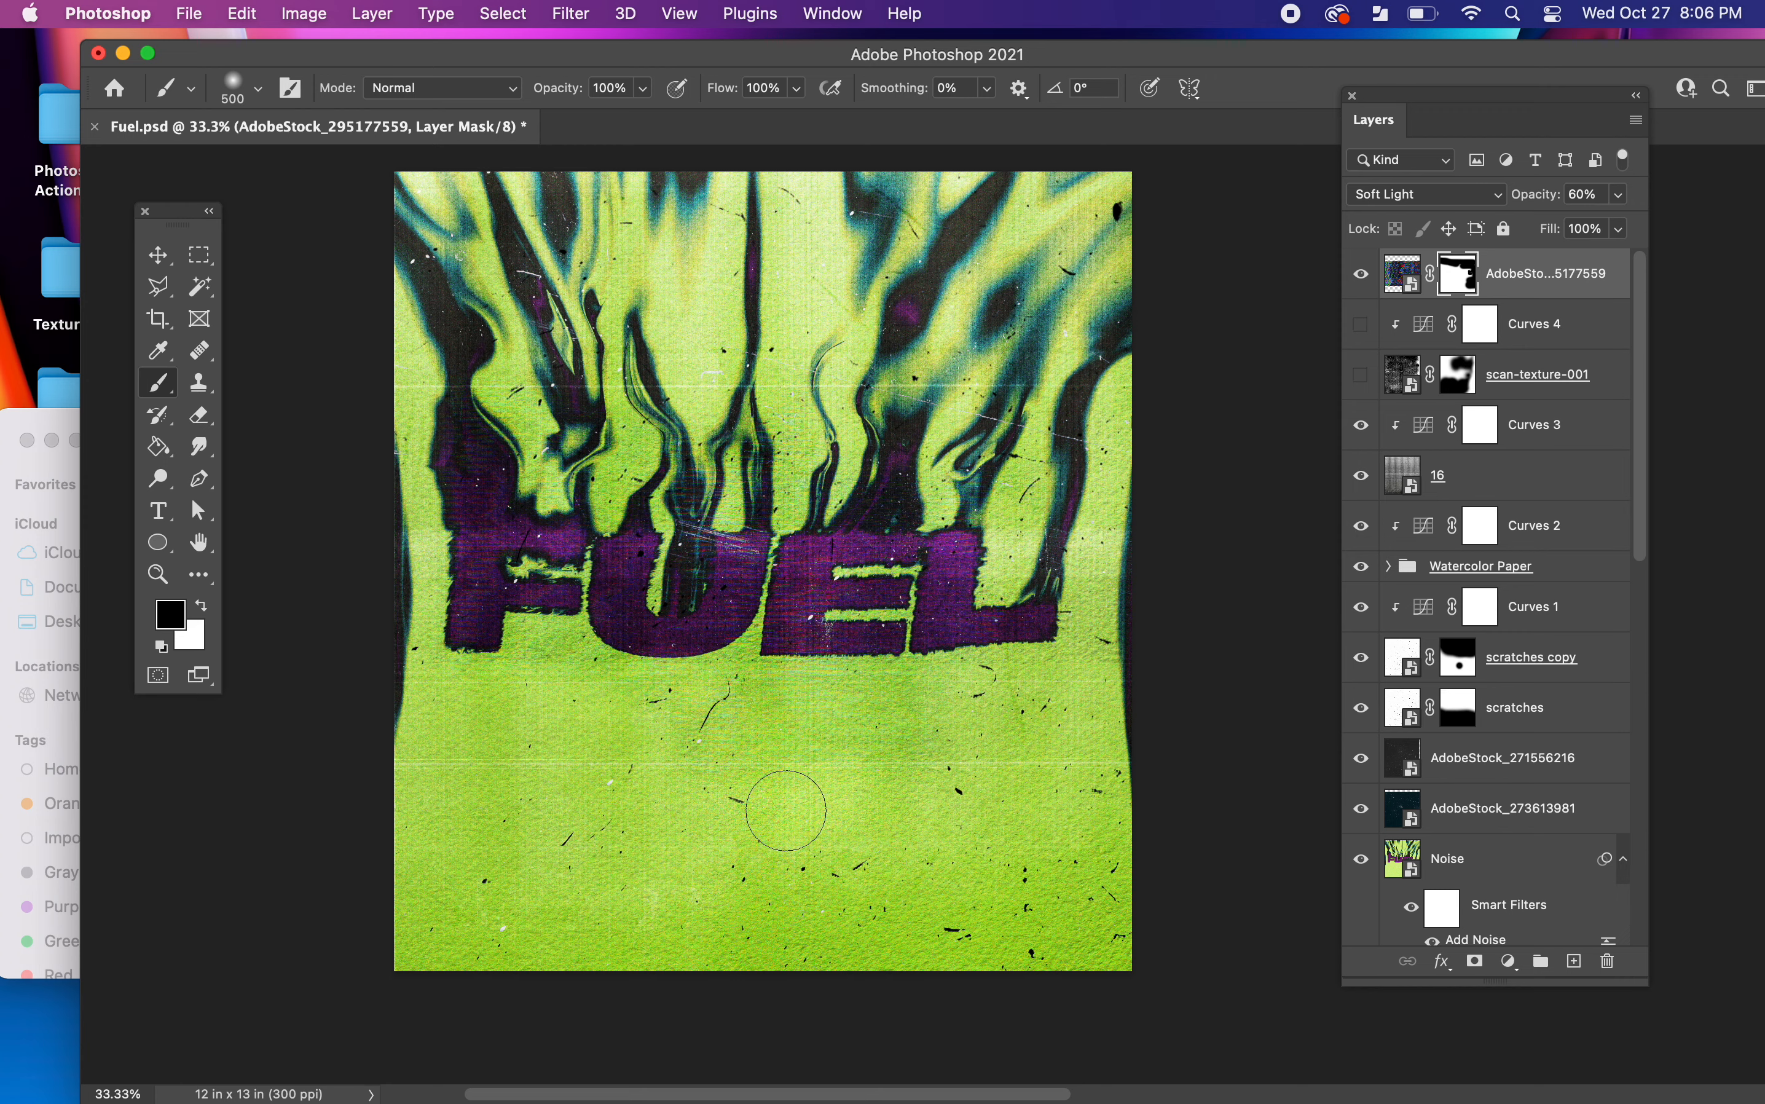
# - Mask the glitch texture just below the FUEL lettering by painting black with a small brush between 80 and 200 px
pyautogui.press('[')
pyautogui.press('[')
pyautogui.press('[')
pyautogui.press('[')
pyautogui.press('[')
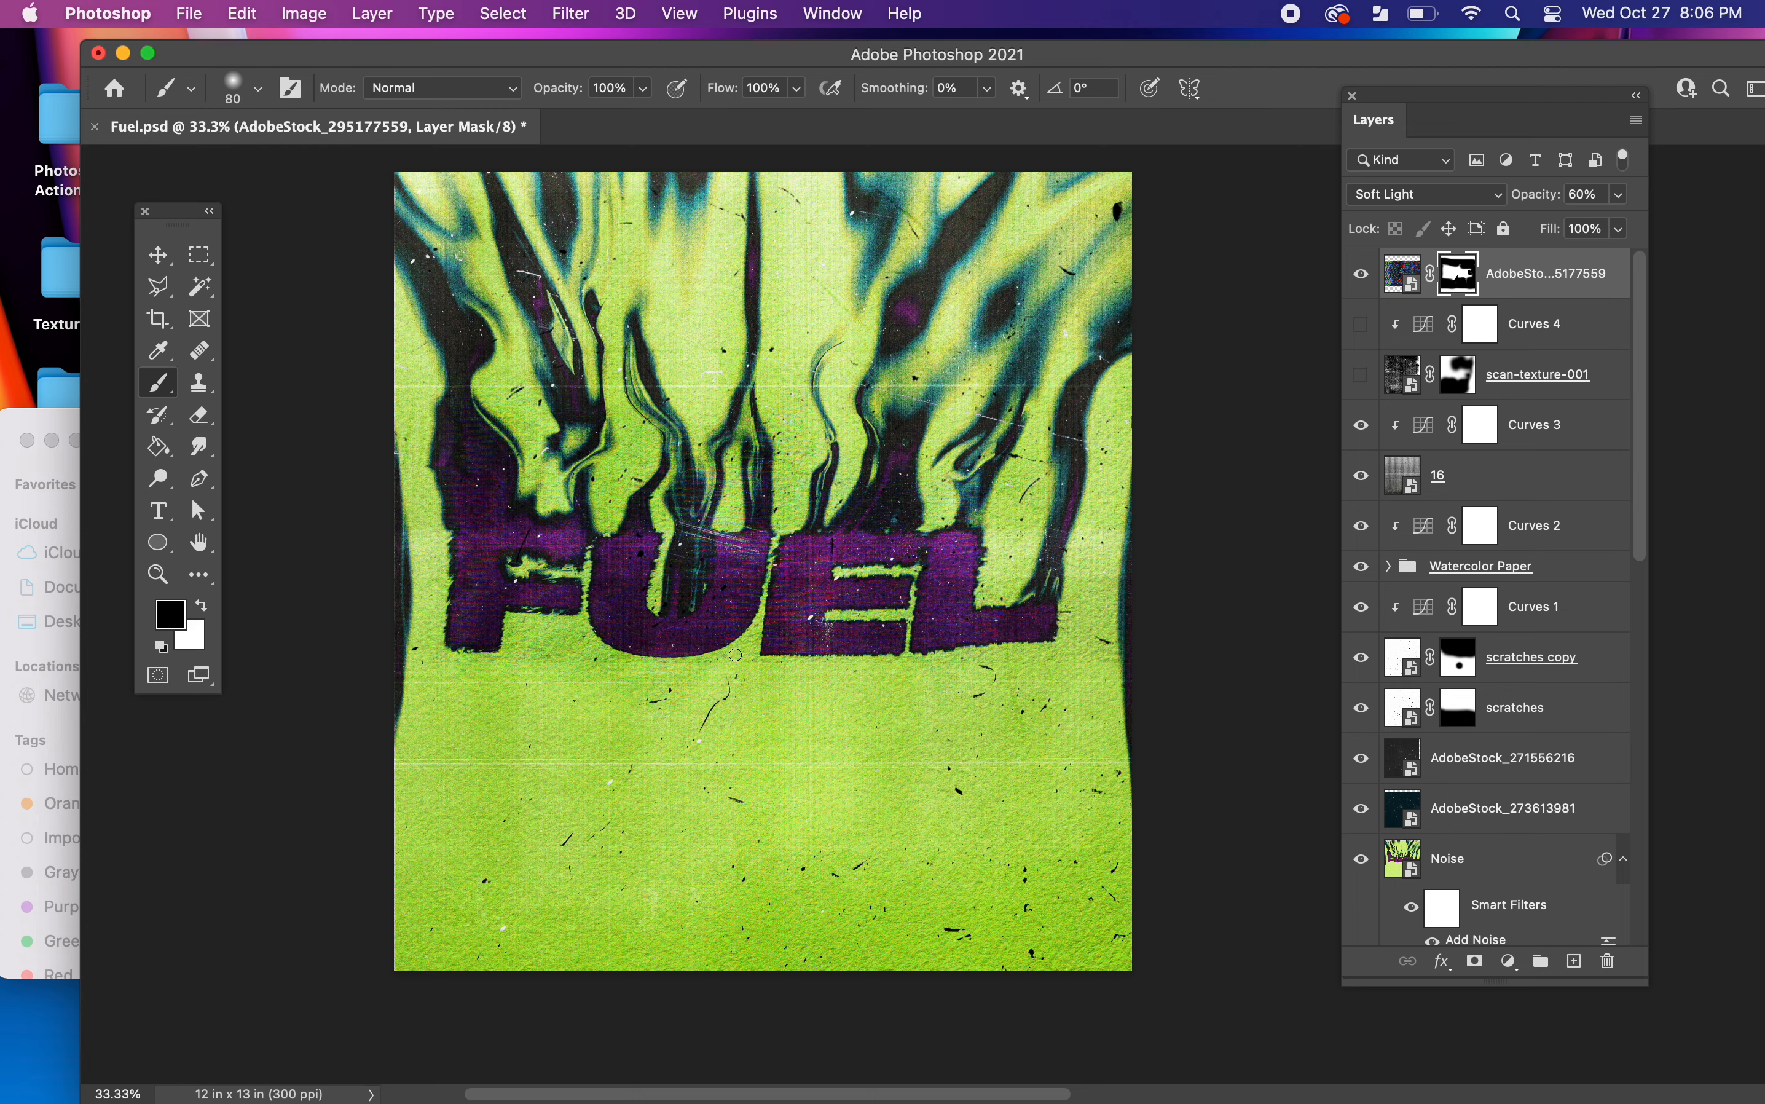
pyautogui.moveTo(711, 668); pyautogui.dragTo(594, 665)
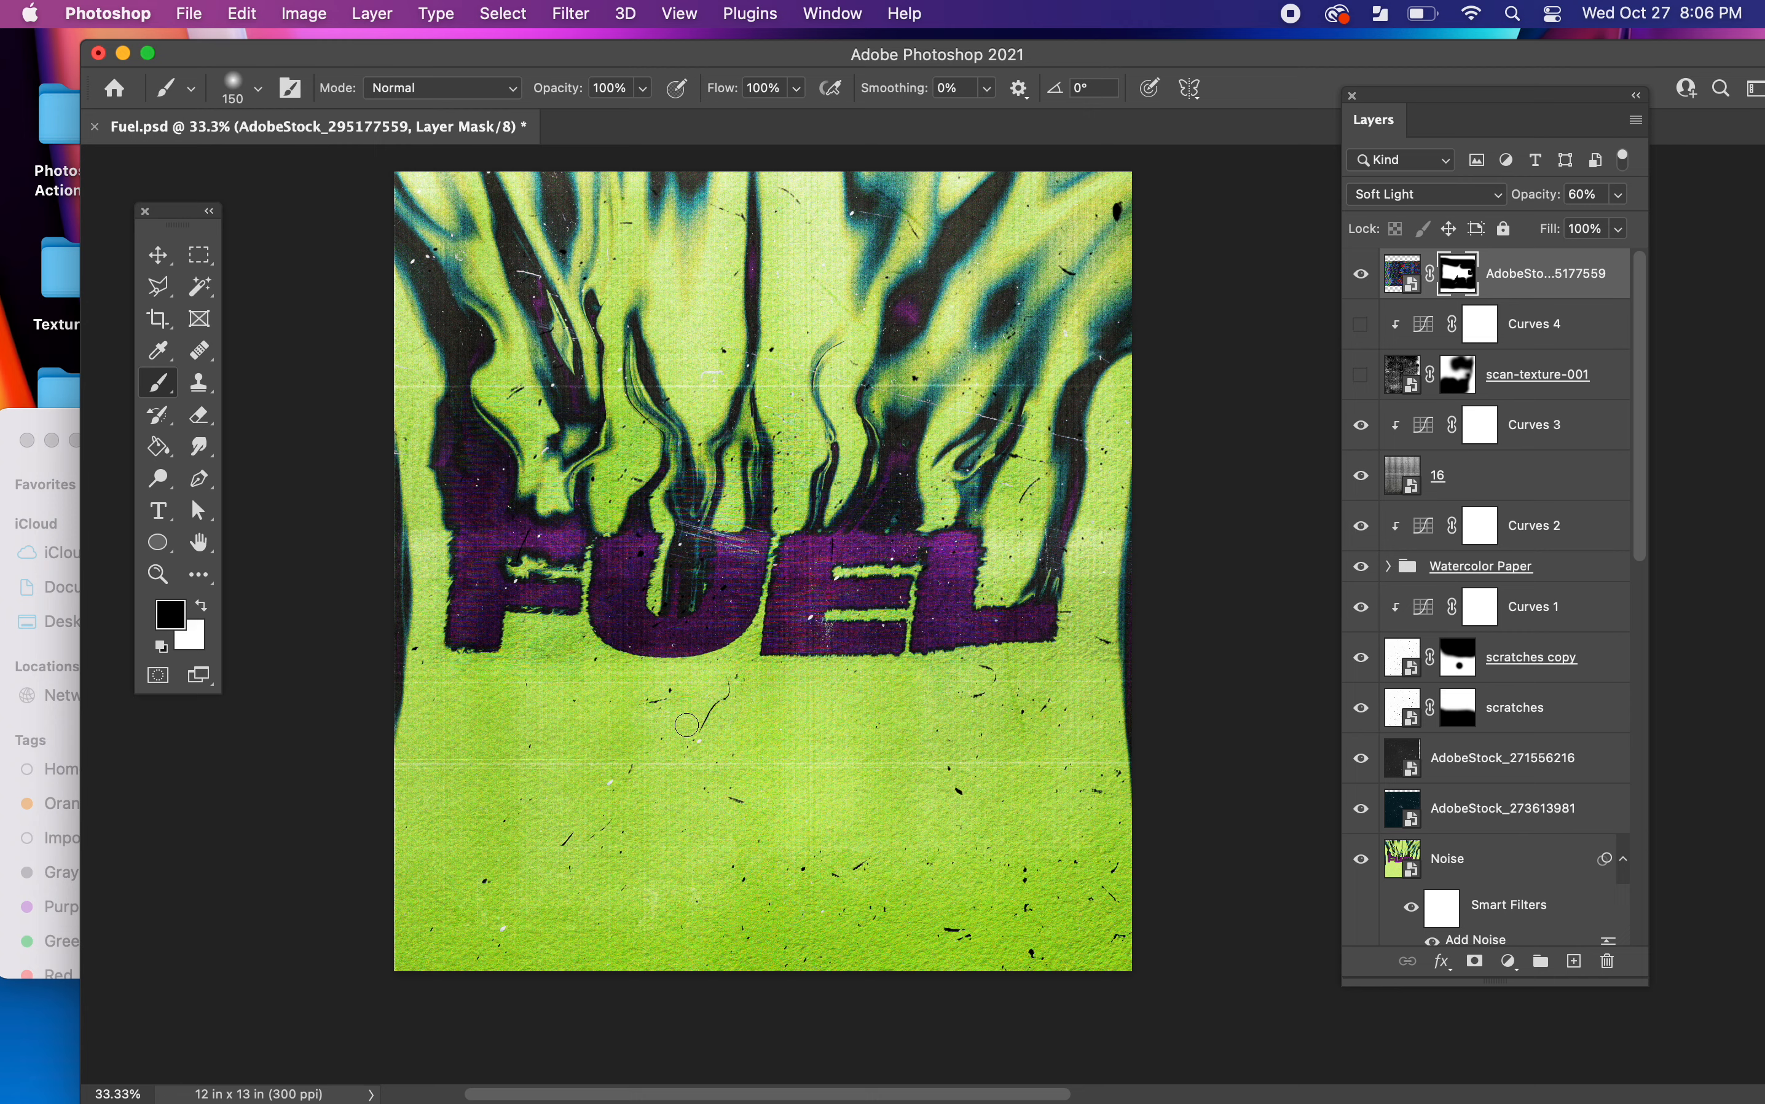
pyautogui.press(']')
pyautogui.press(']')
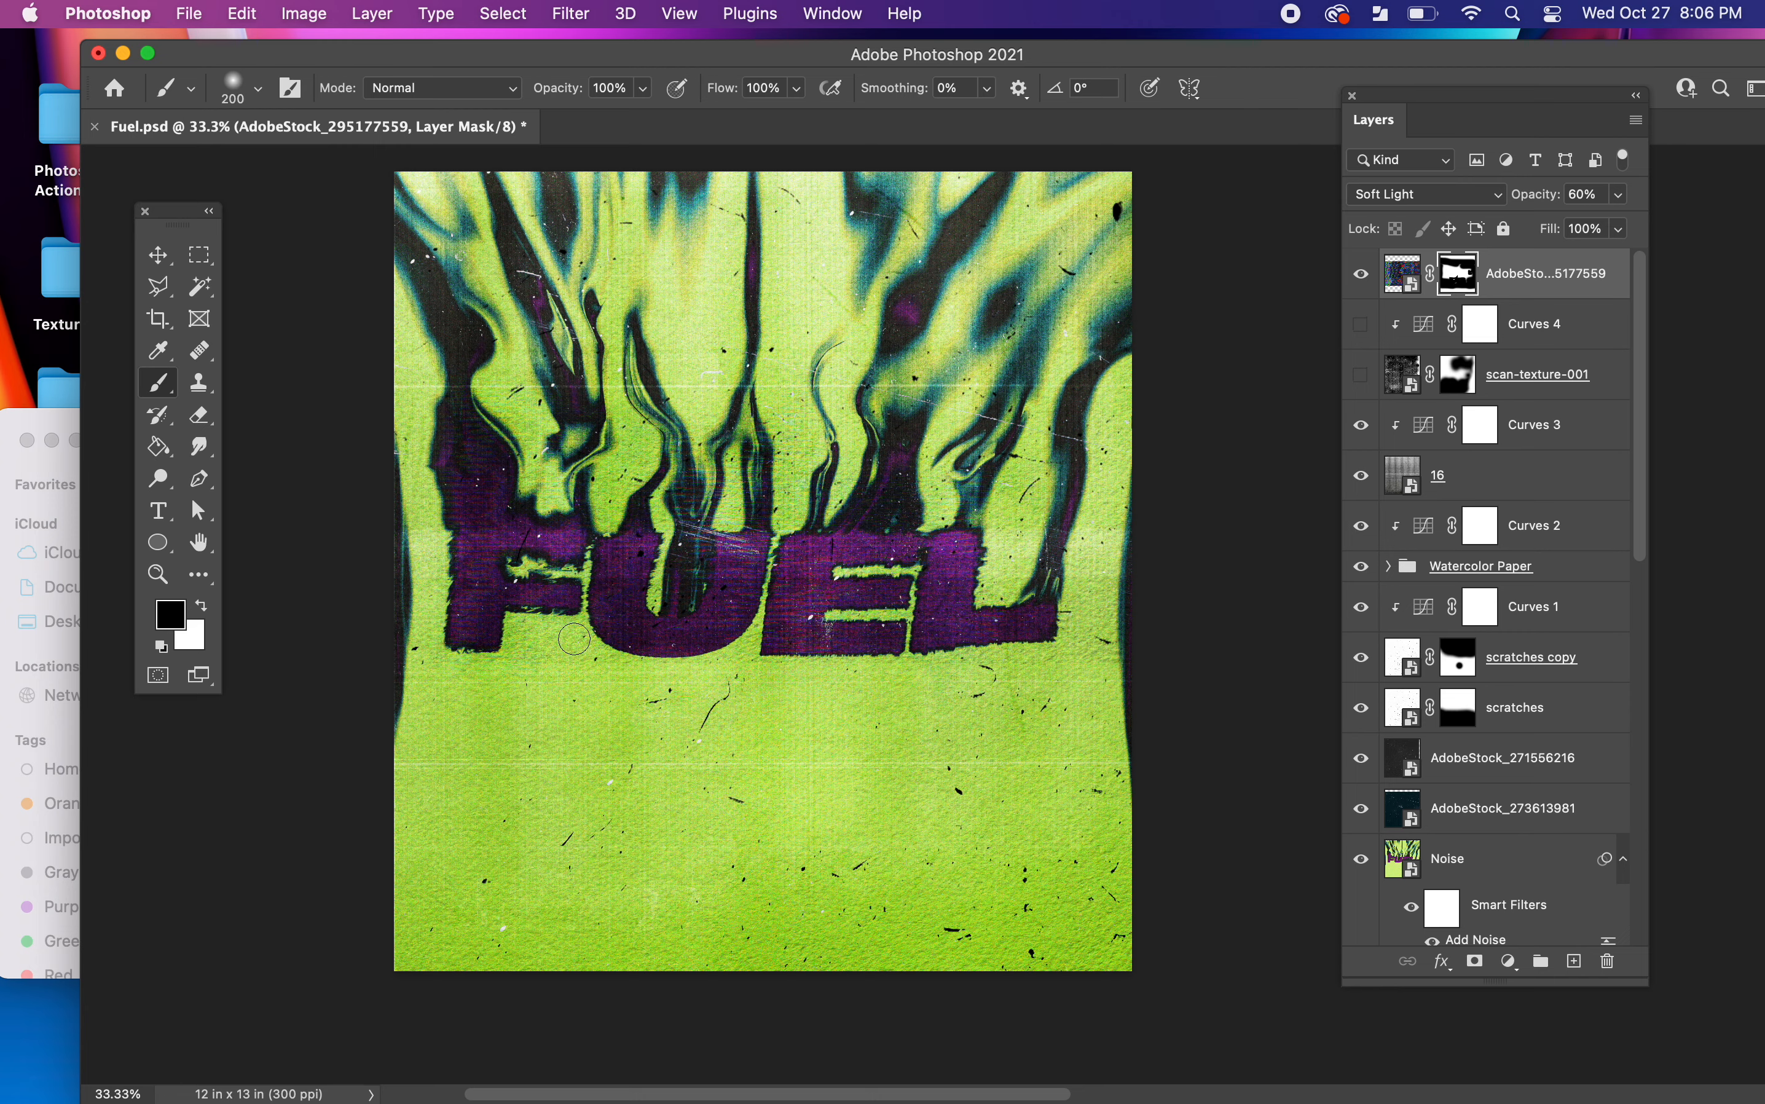
pyautogui.press('[')
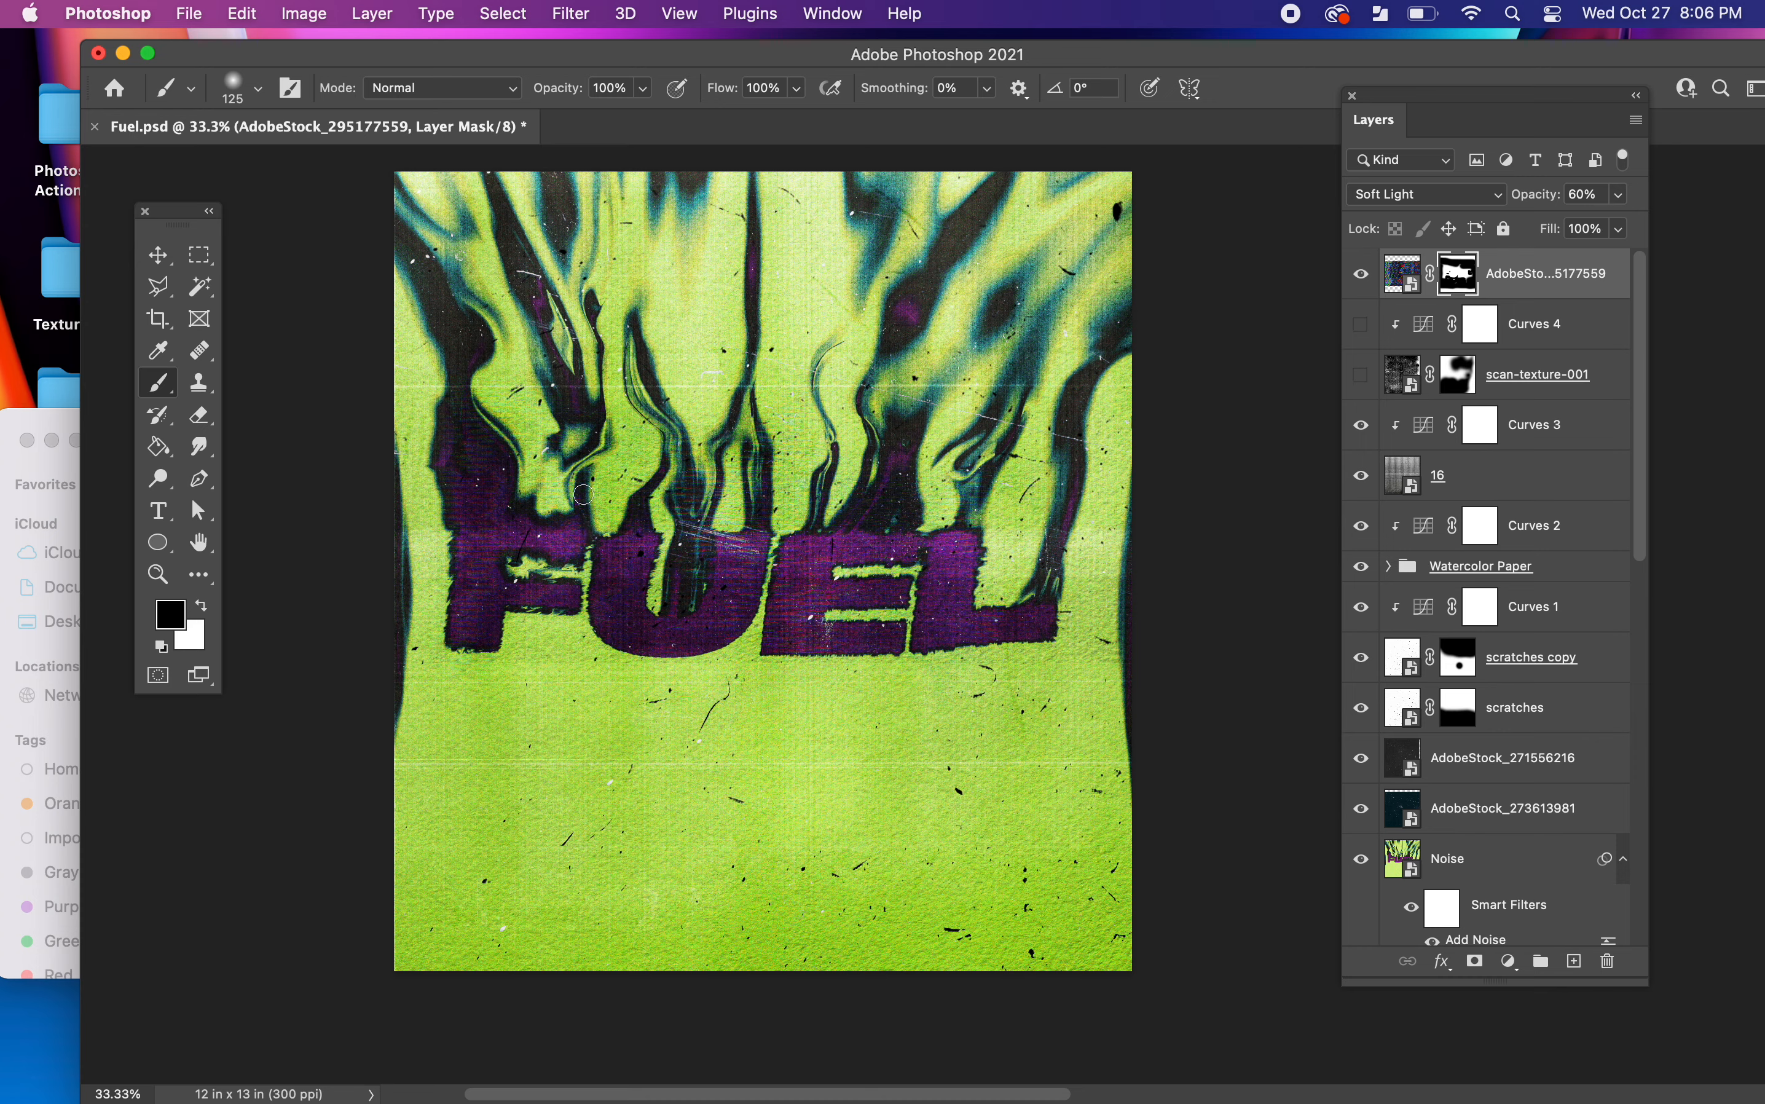
# - Enlarge the brush to 700 px and touch up the glitch texture's mask over the flames above the lettering
pyautogui.press(']')
pyautogui.press(']')
pyautogui.press(']')
pyautogui.press(']')
pyautogui.press(']')
pyautogui.press(']')
pyautogui.press(']')
pyautogui.press(']')
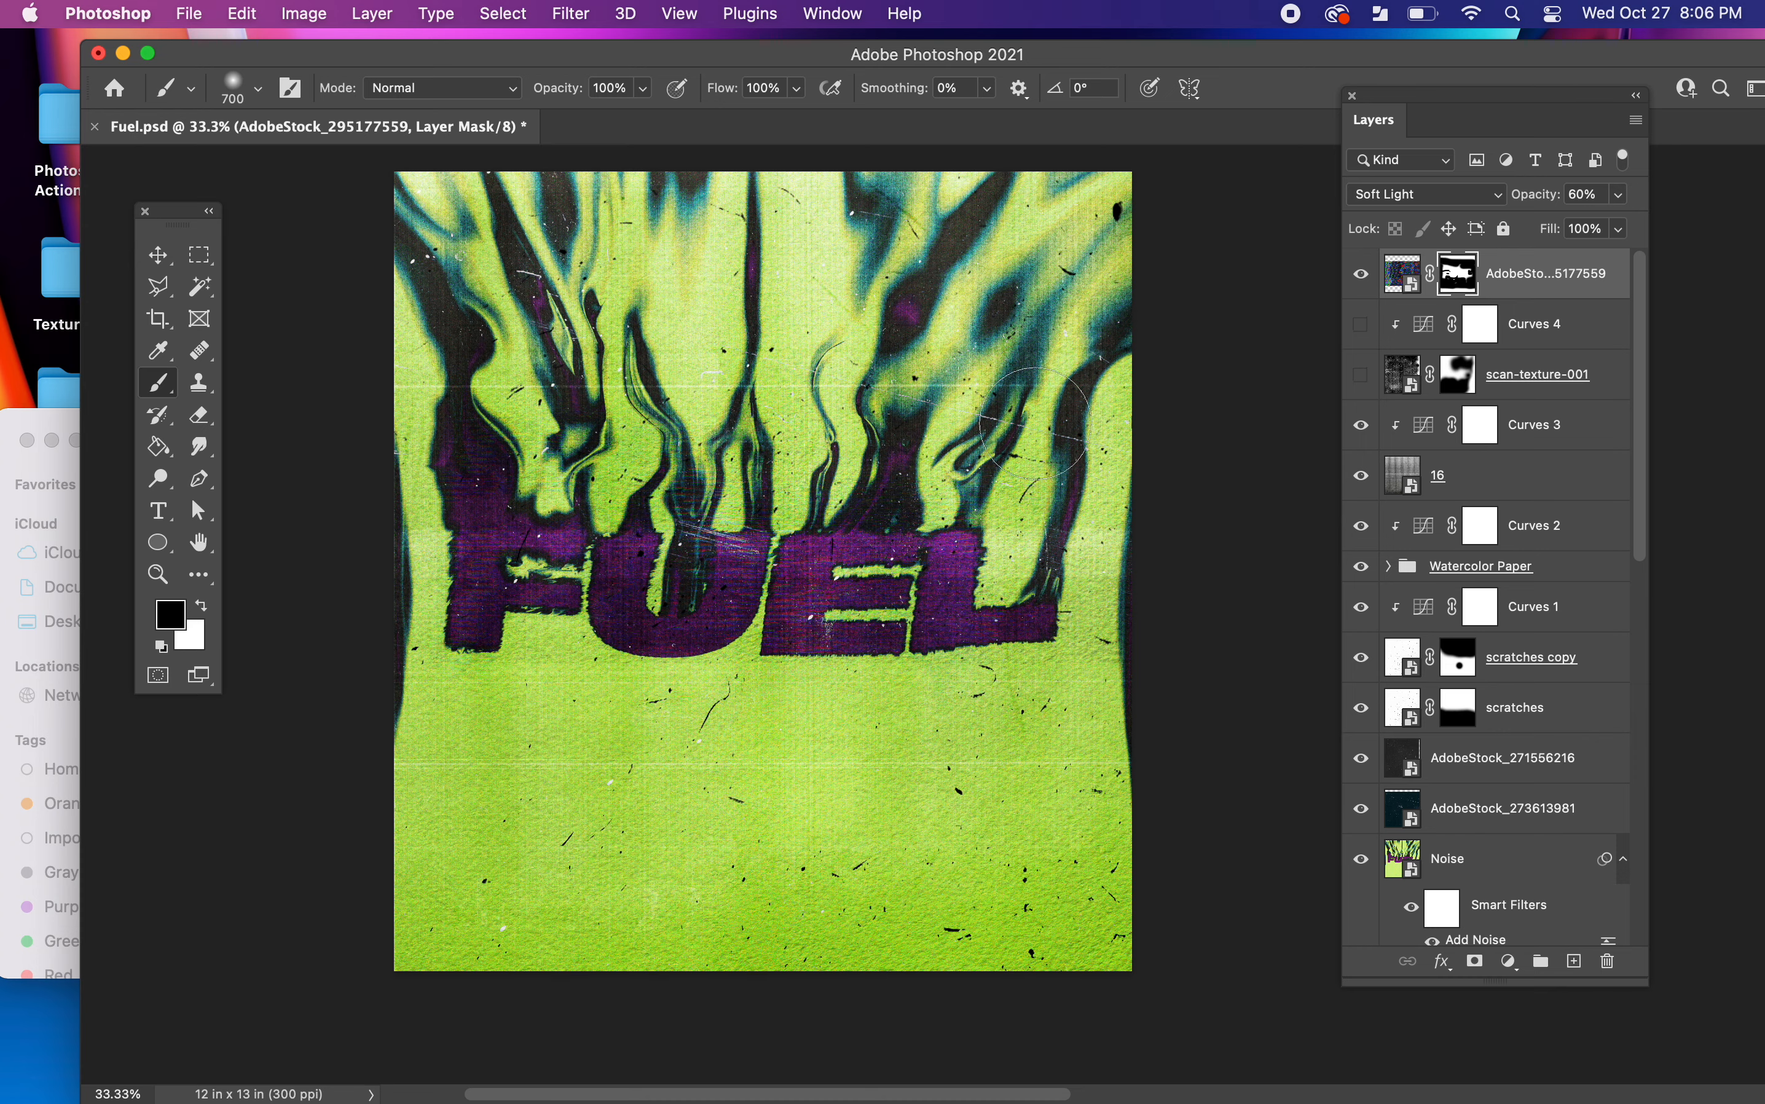
pyautogui.press('x')
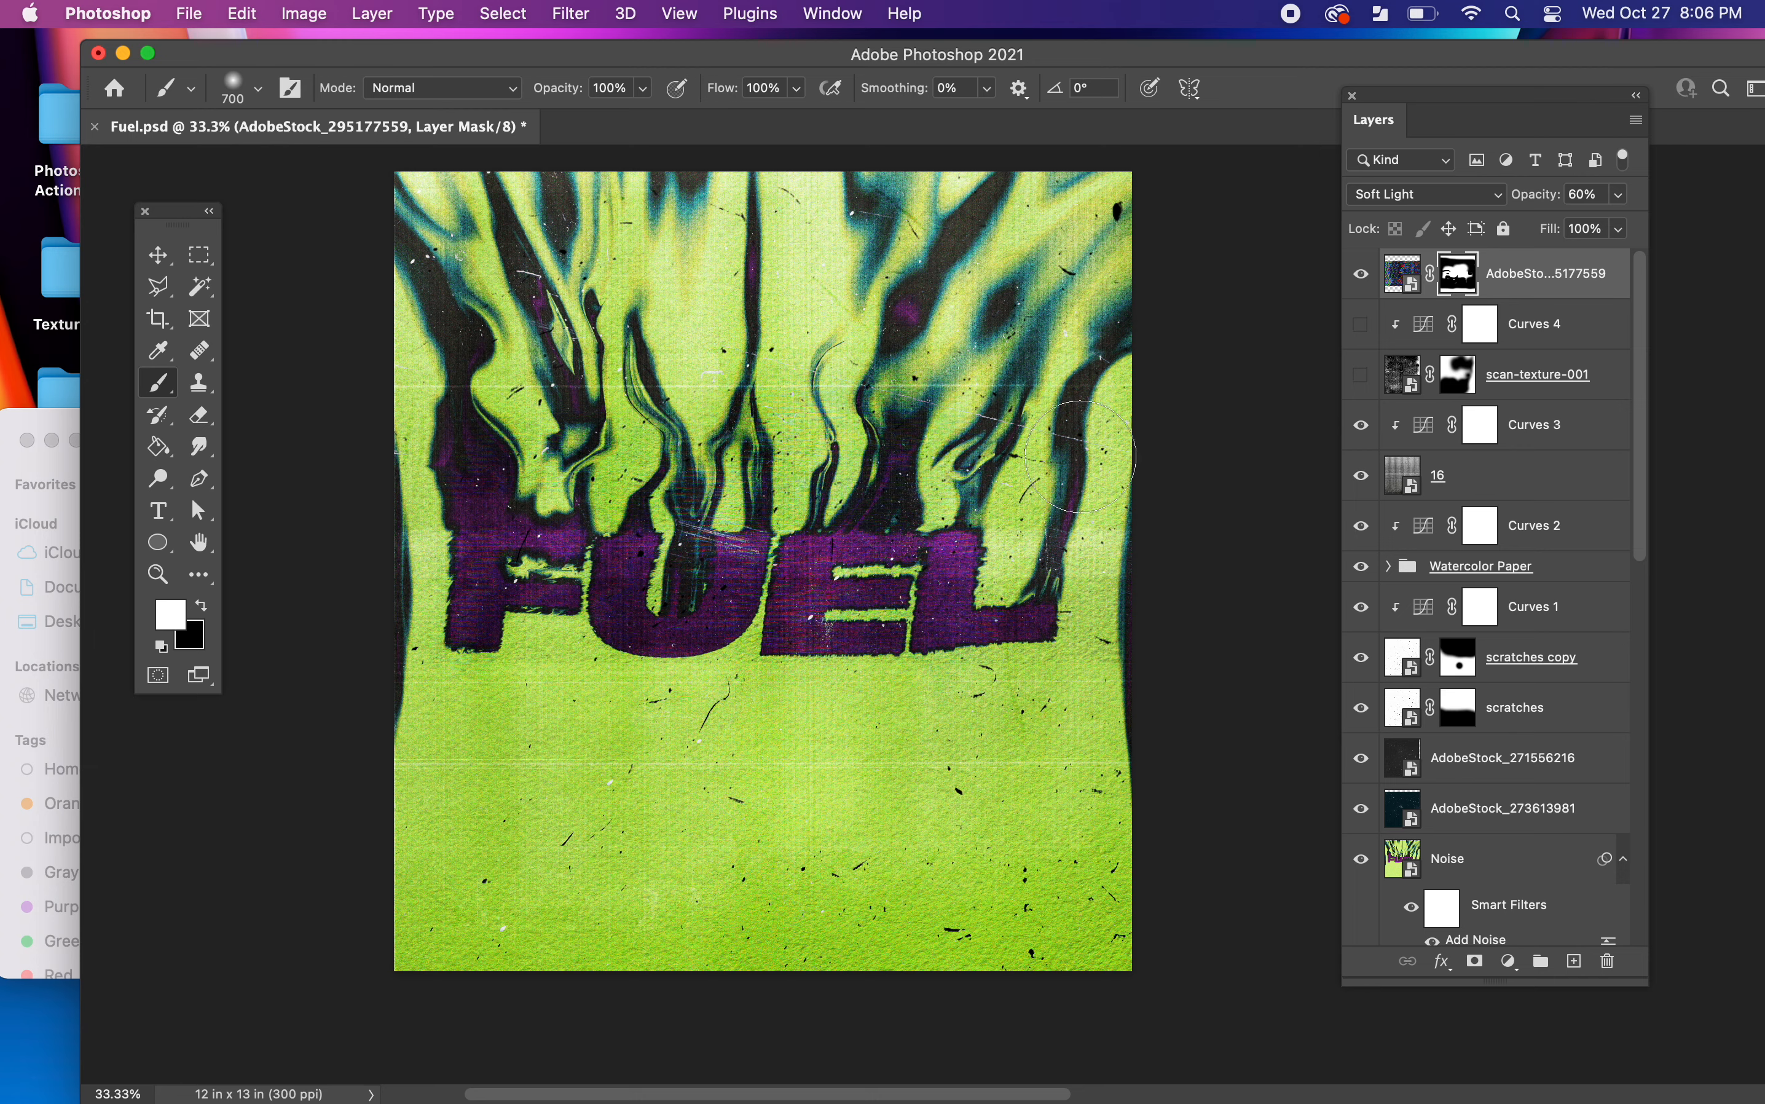
# - Compare the artwork with the masked glitch texture hidden and shown
pyautogui.click(1362, 276)
pyautogui.click(1362, 276)
pyautogui.click(1362, 276)
pyautogui.click(1362, 276)
pyautogui.press('x')
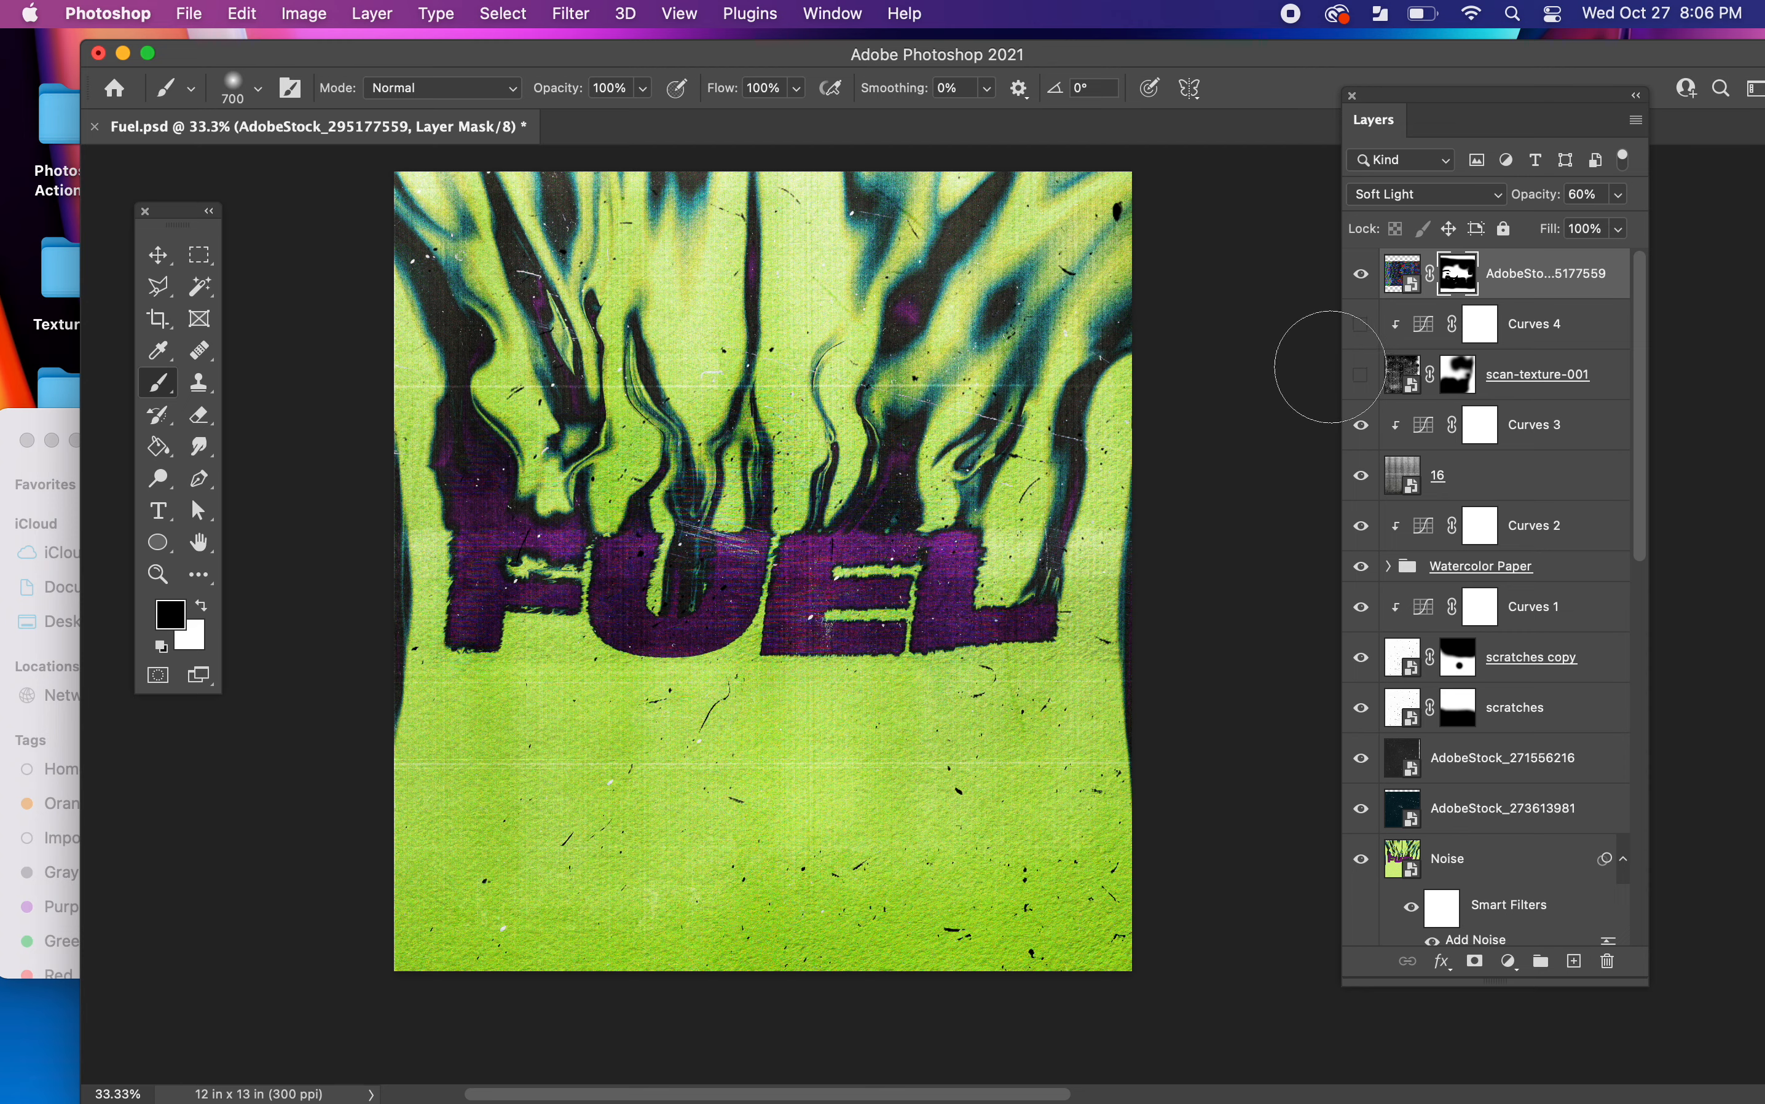
# - Show scan-texture-001 and its Curves 4 again, and compare the combined look with the glitch texture off and on
pyautogui.click(1362, 374)
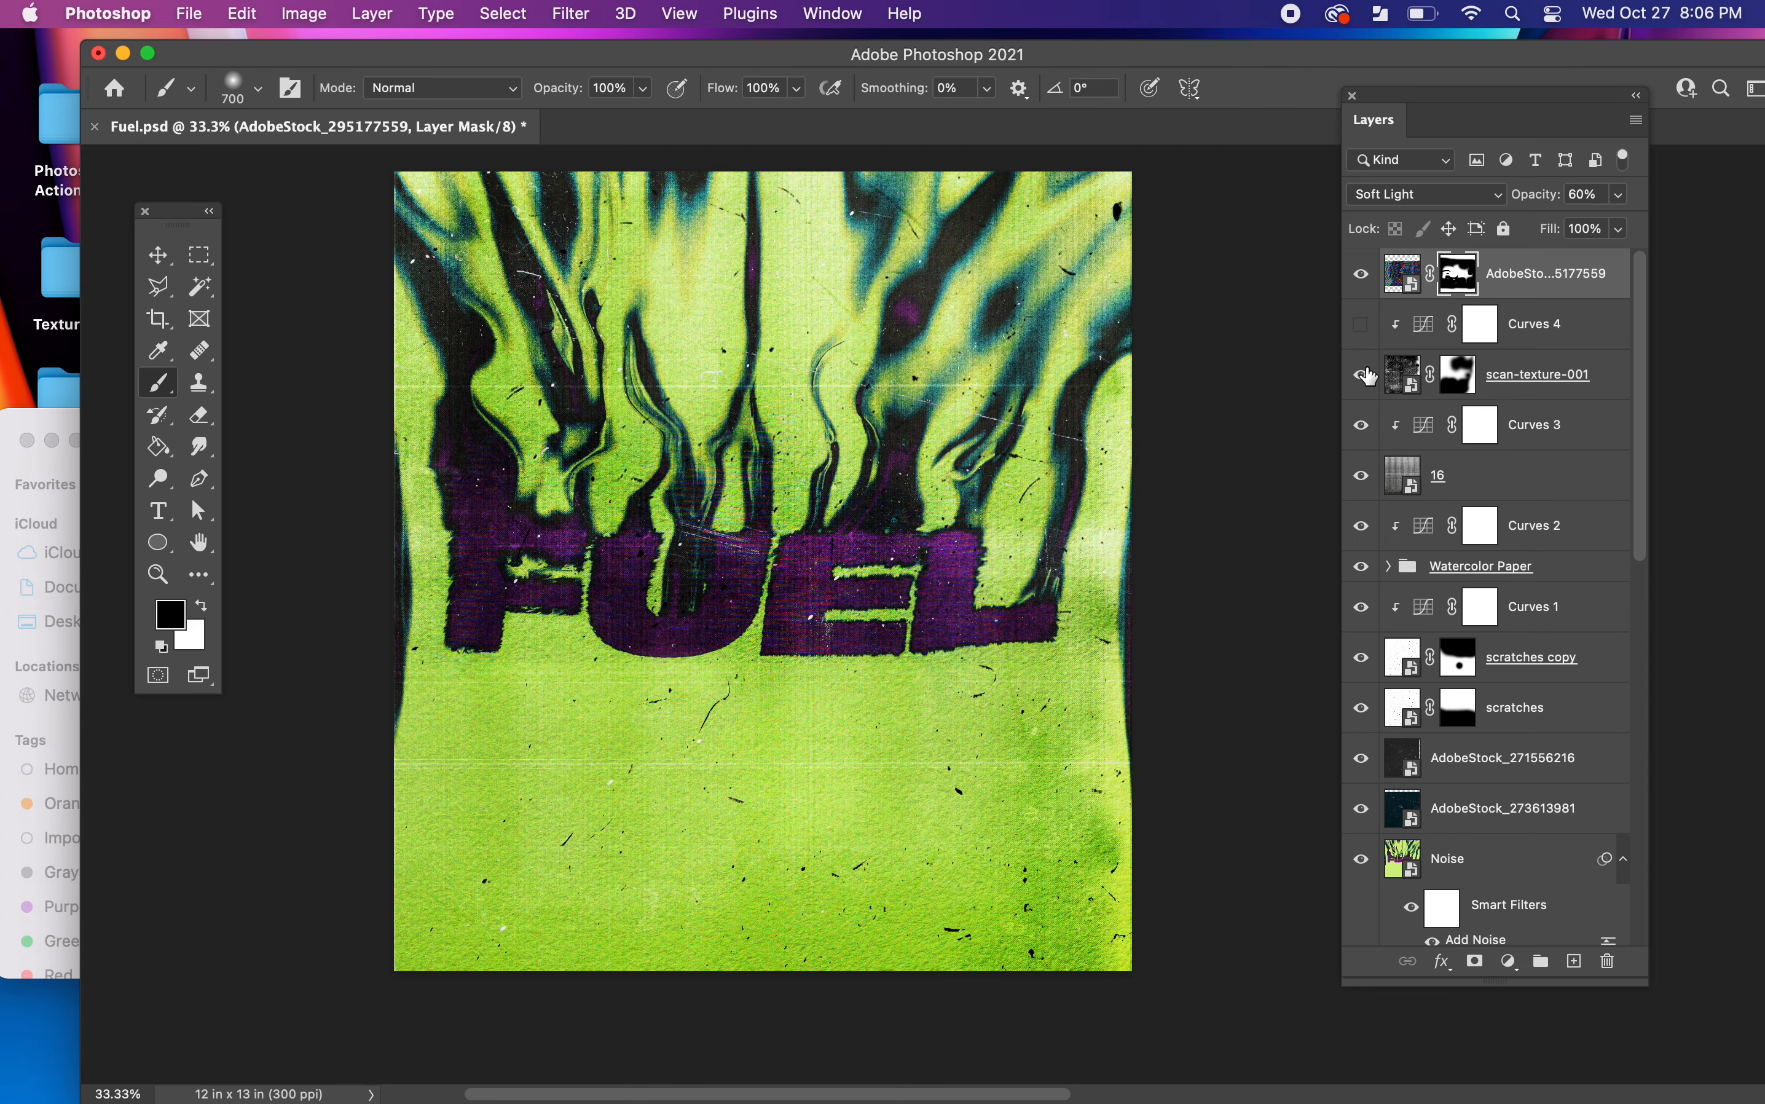
pyautogui.click(1364, 283)
pyautogui.click(1364, 283)
pyautogui.click(1364, 281)
pyautogui.click(1364, 284)
pyautogui.click(1364, 284)
pyautogui.press('super+minus')
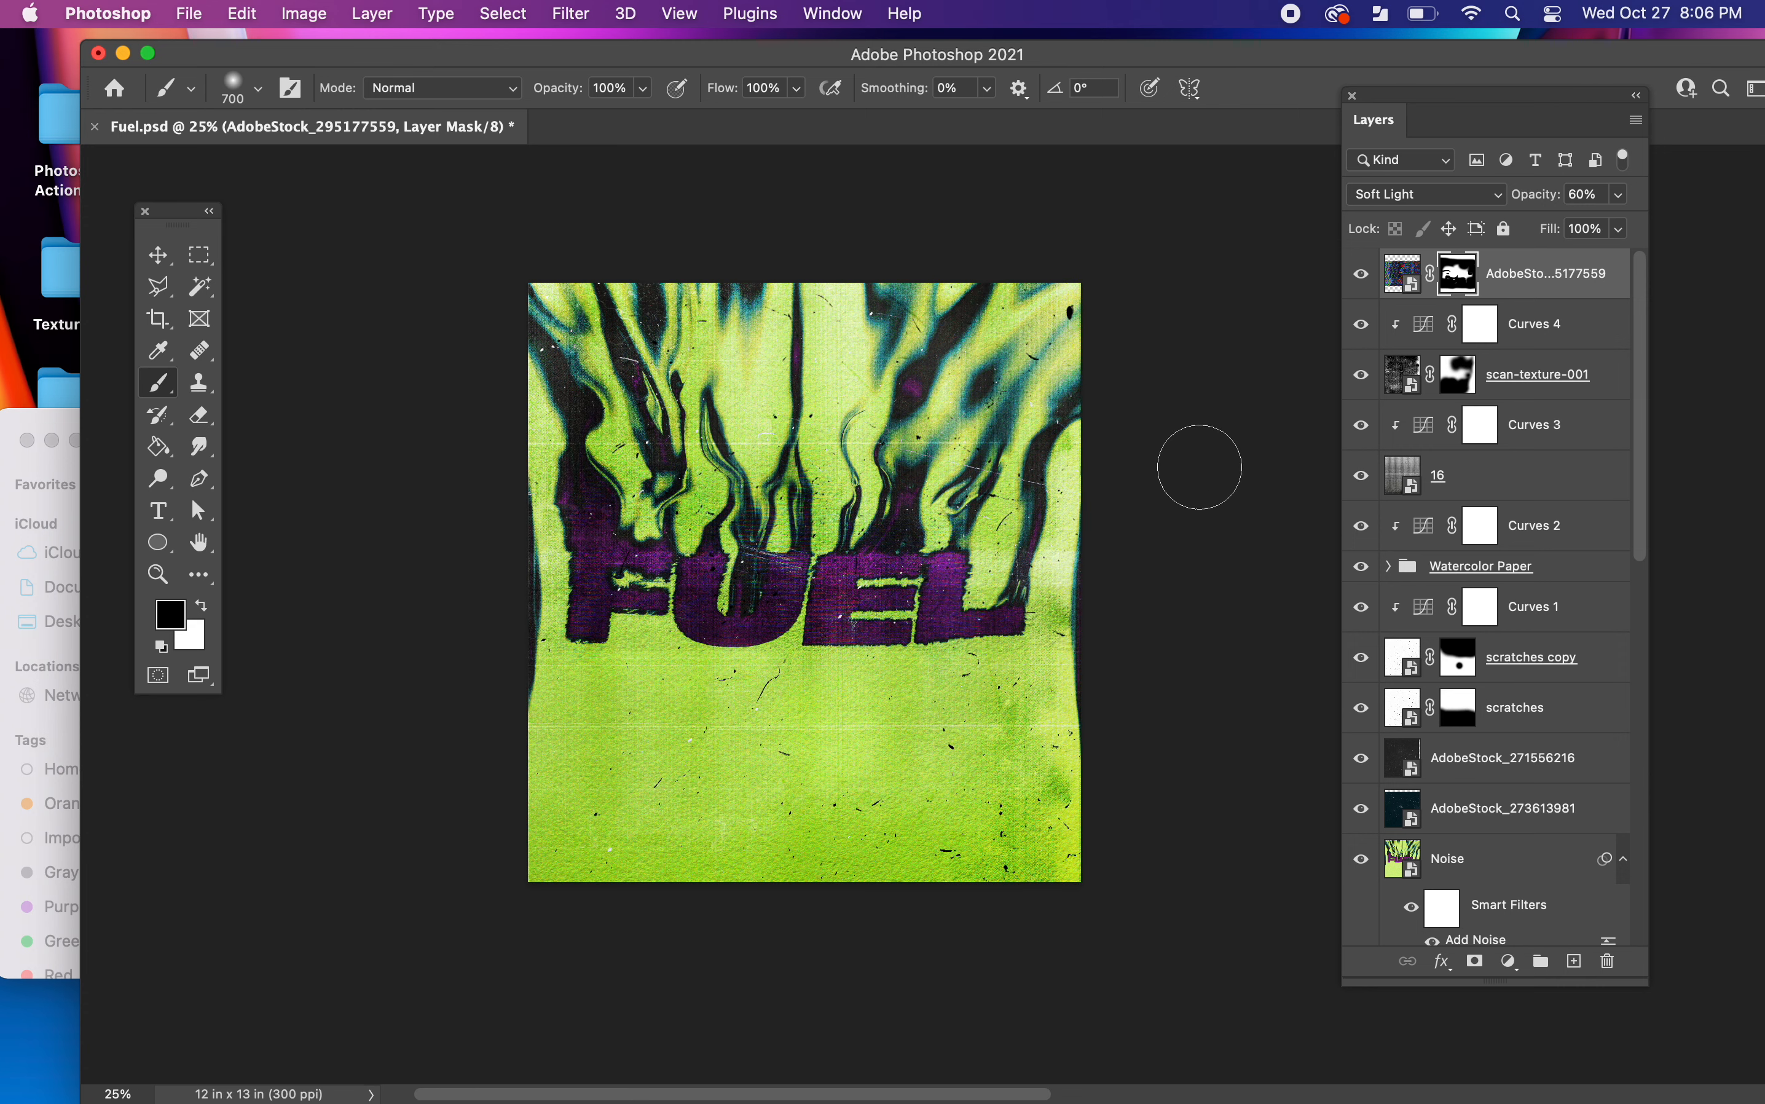
pyautogui.click(1364, 281)
pyautogui.click(1363, 281)
pyautogui.click(1364, 280)
pyautogui.click(1365, 280)
pyautogui.click(1406, 287)
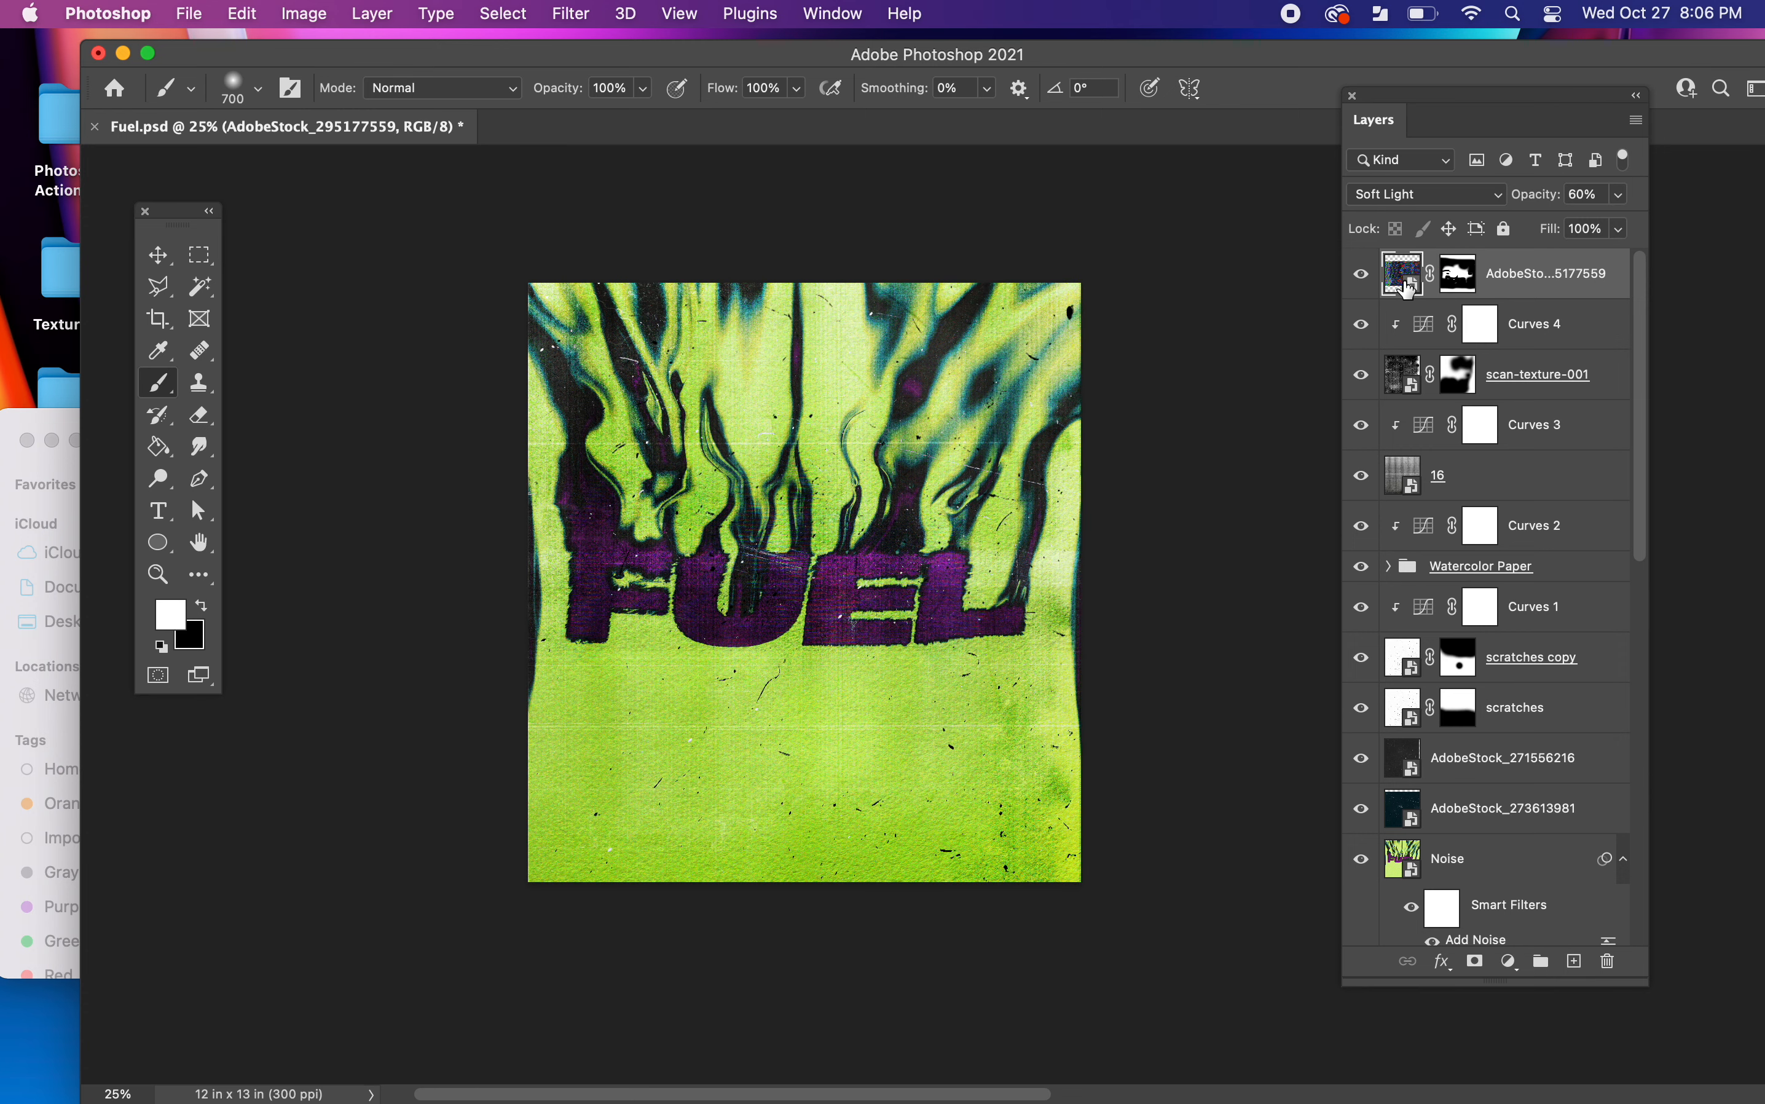
# - Hide the glitch texture and compare the artwork with scan-texture-001 hidden and shown
pyautogui.click(1362, 323)
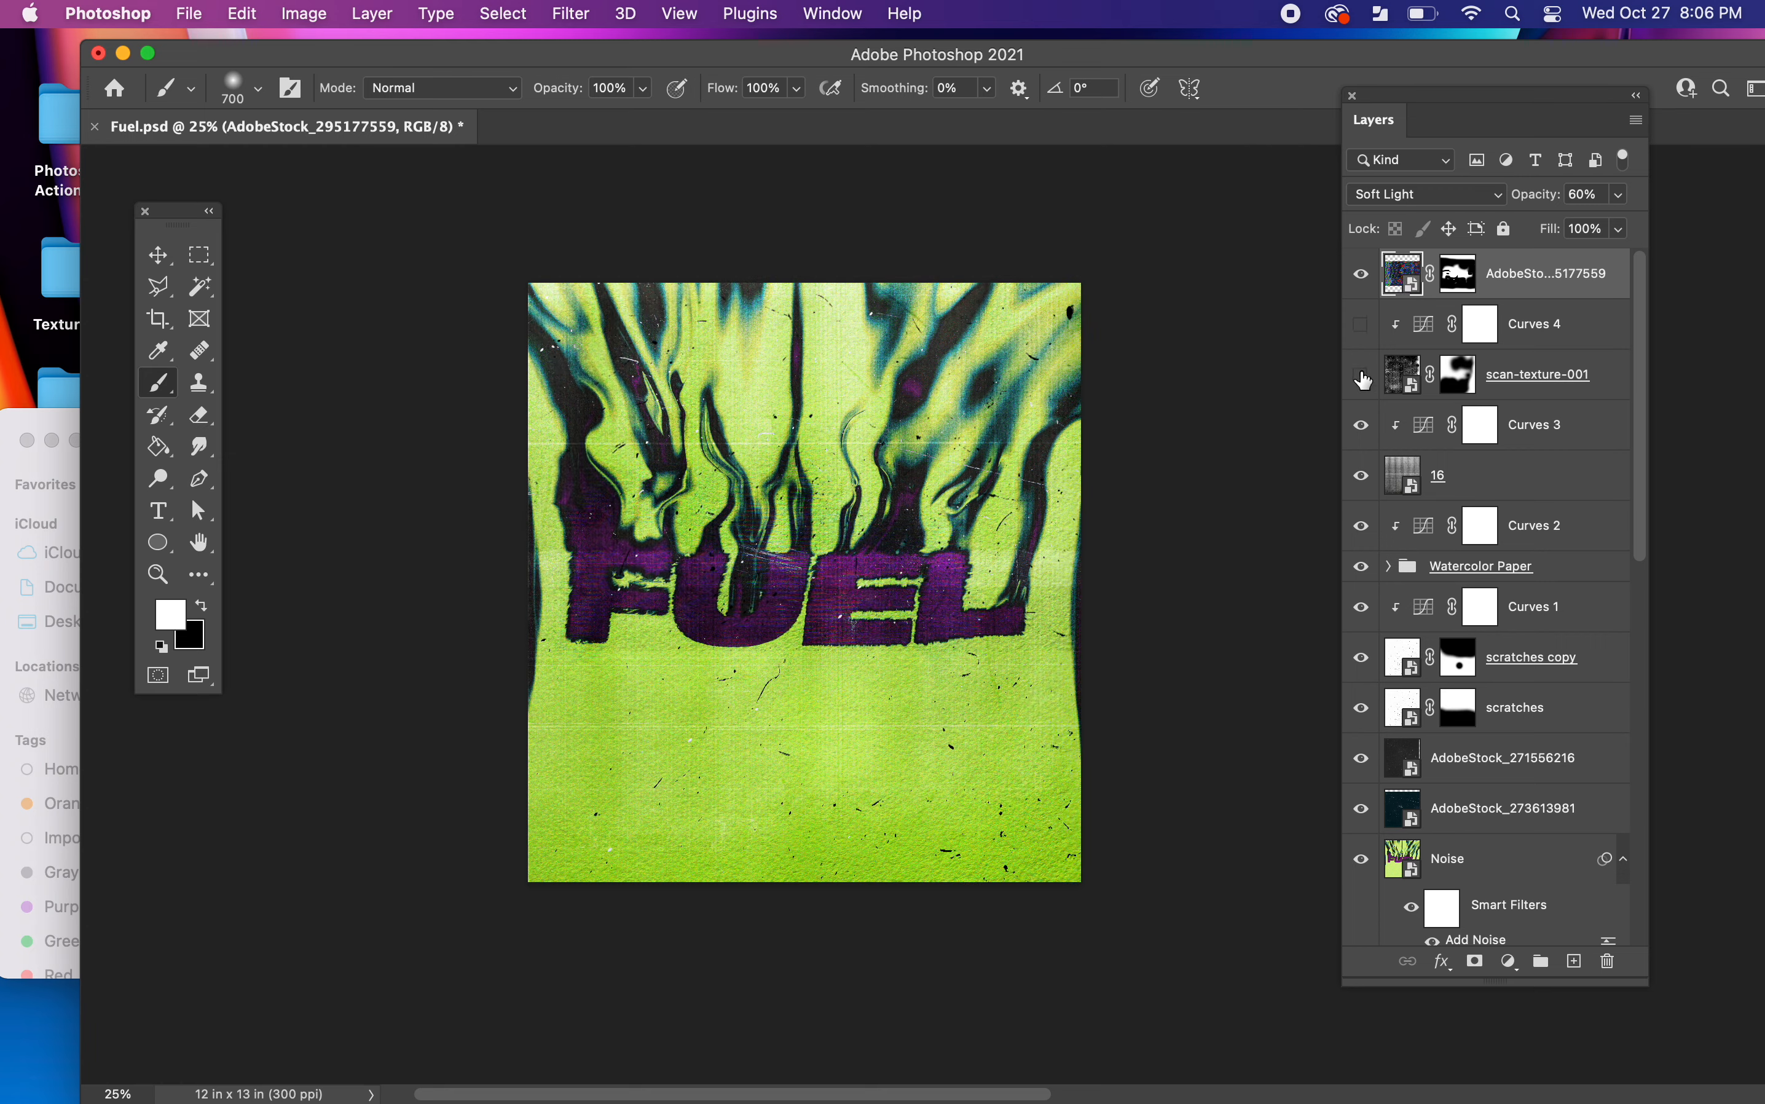
pyautogui.click(1362, 275)
pyautogui.click(1362, 323)
pyautogui.click(1362, 374)
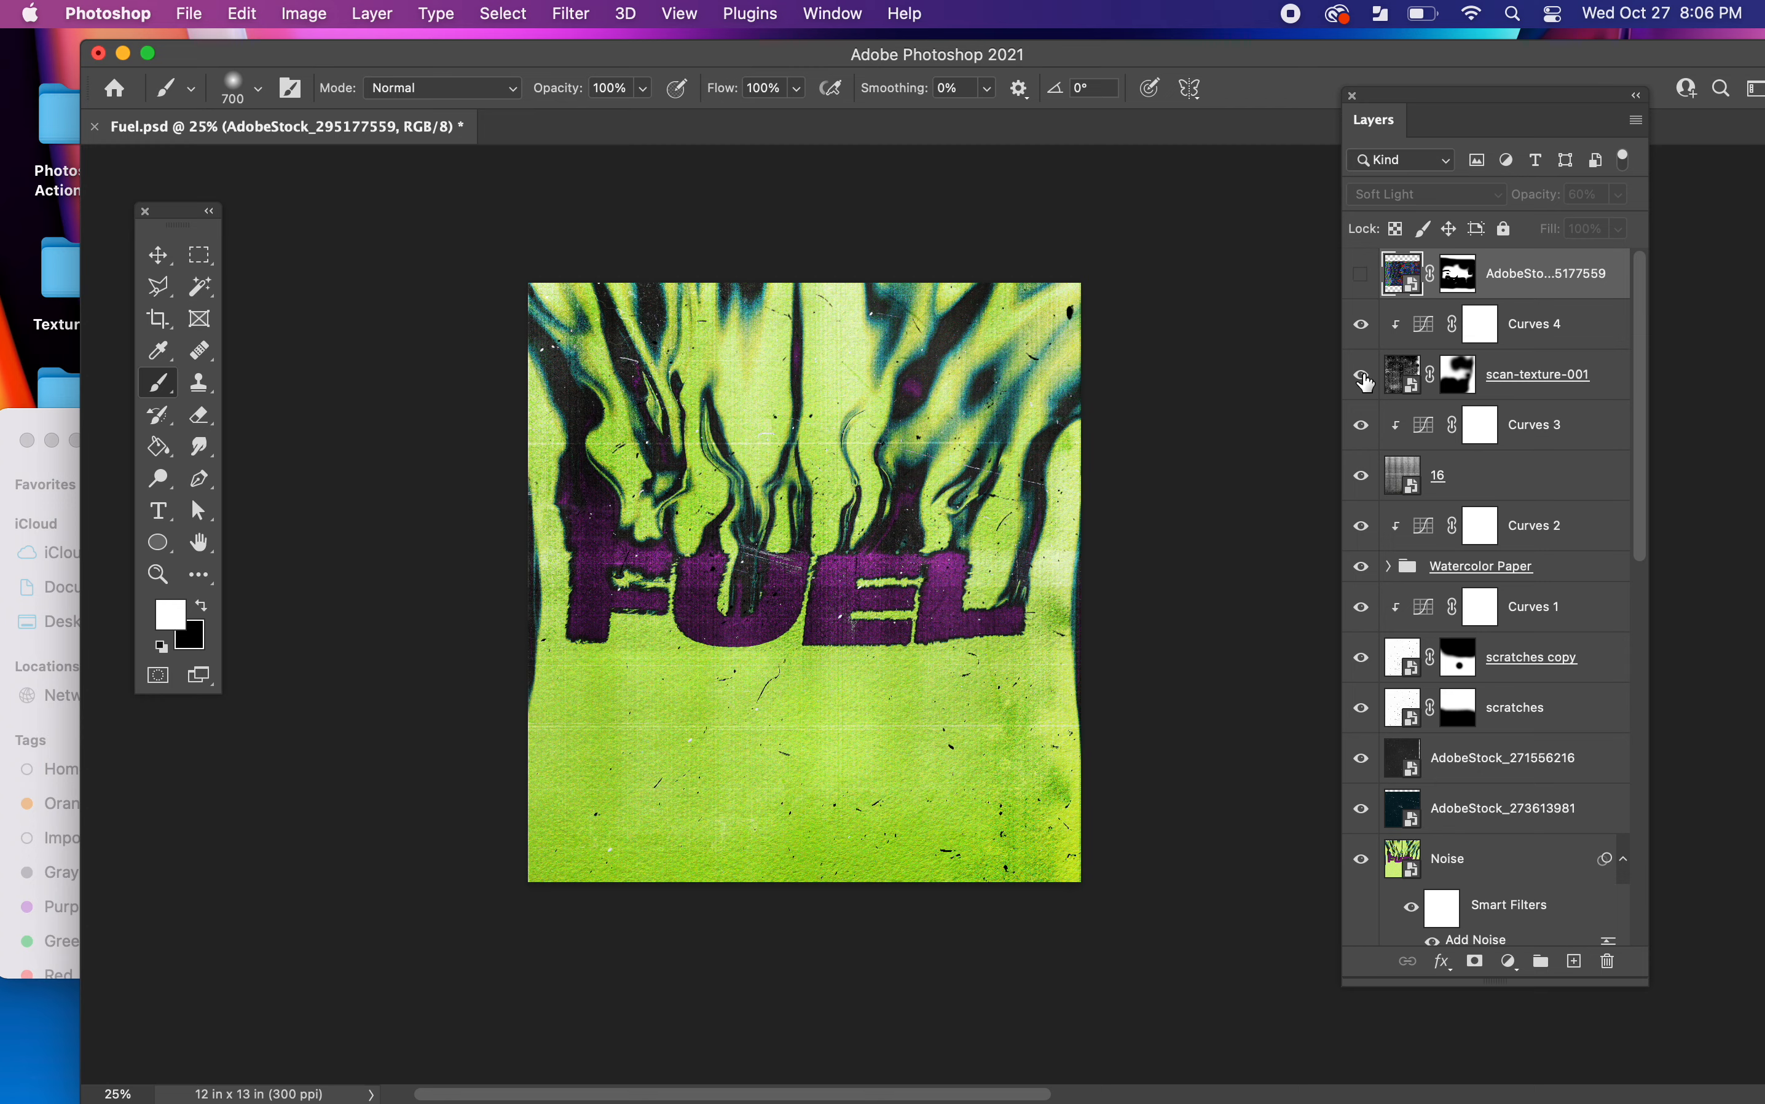
pyautogui.click(1363, 376)
pyautogui.click(1363, 376)
pyautogui.click(1363, 376)
pyautogui.click(1363, 376)
# - Check the glitch texture once more without scan-texture-001, delete the glitch layer, and show scan-texture-001 again
pyautogui.click(1361, 276)
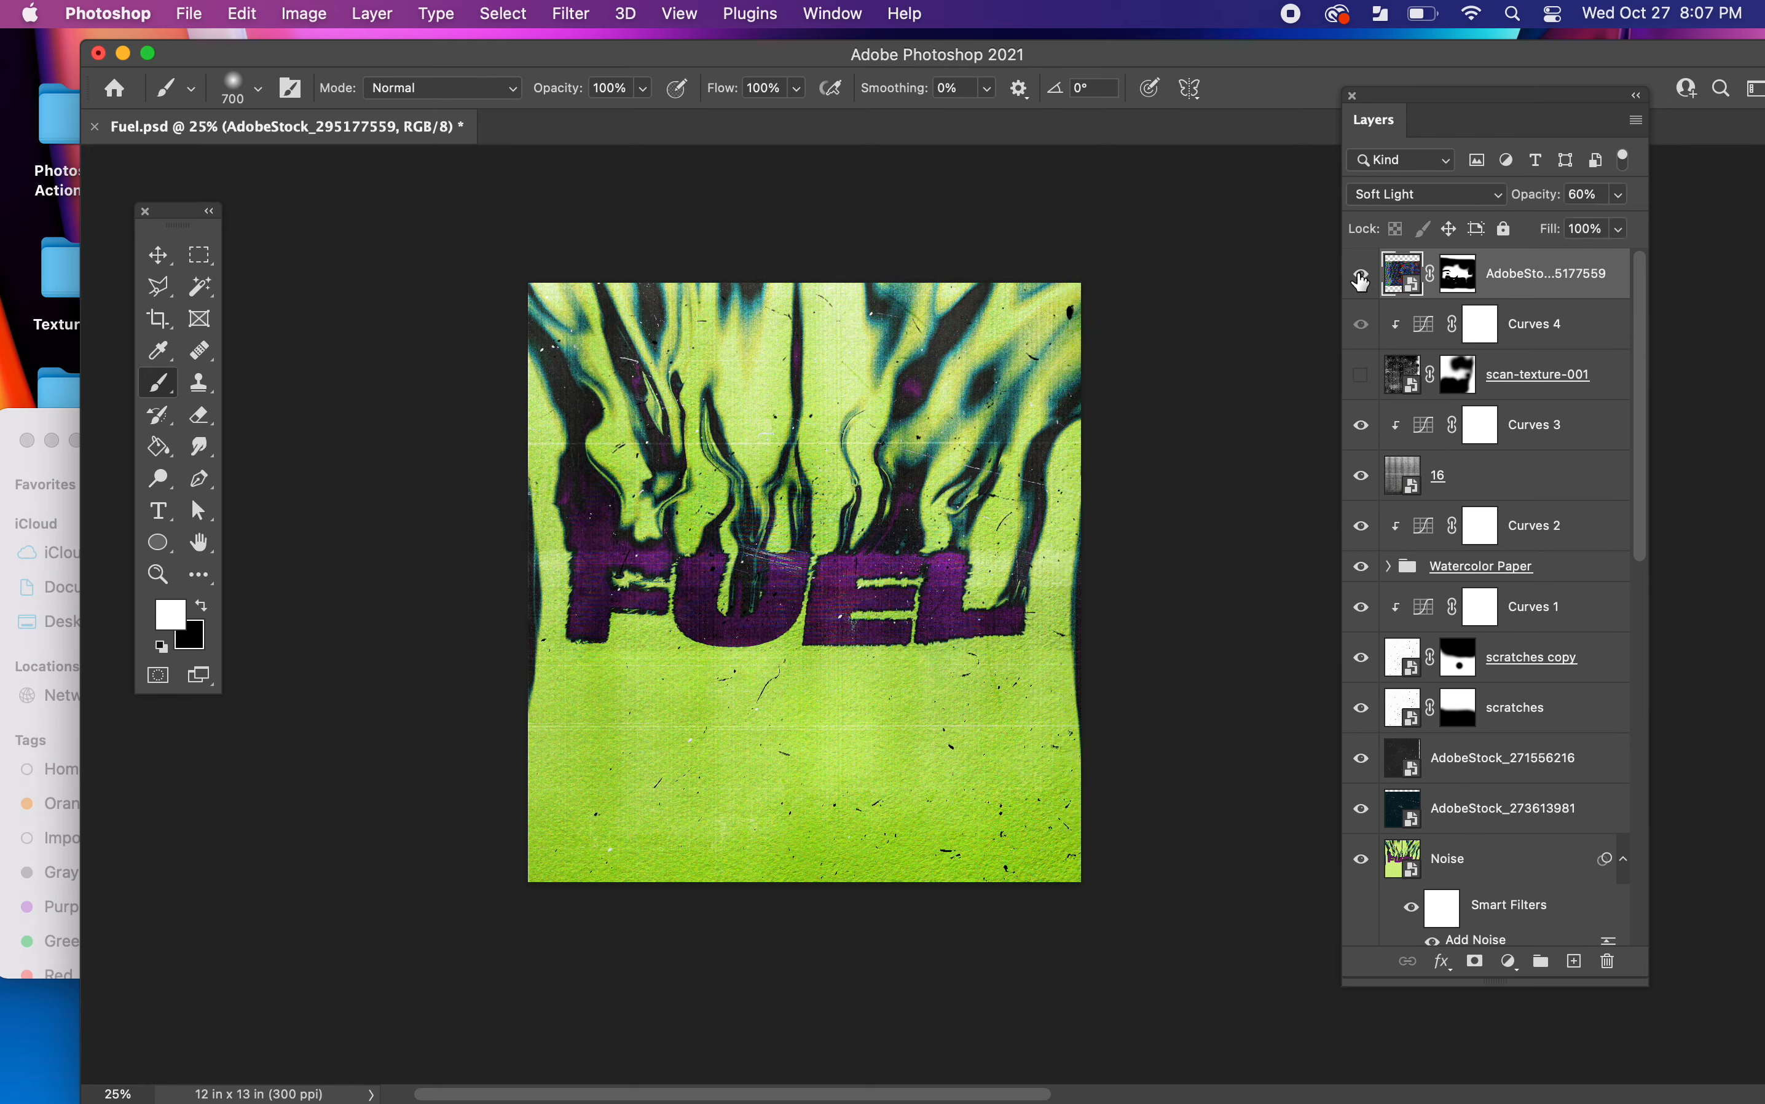
pyautogui.click(1361, 276)
pyautogui.press('BackSpace')
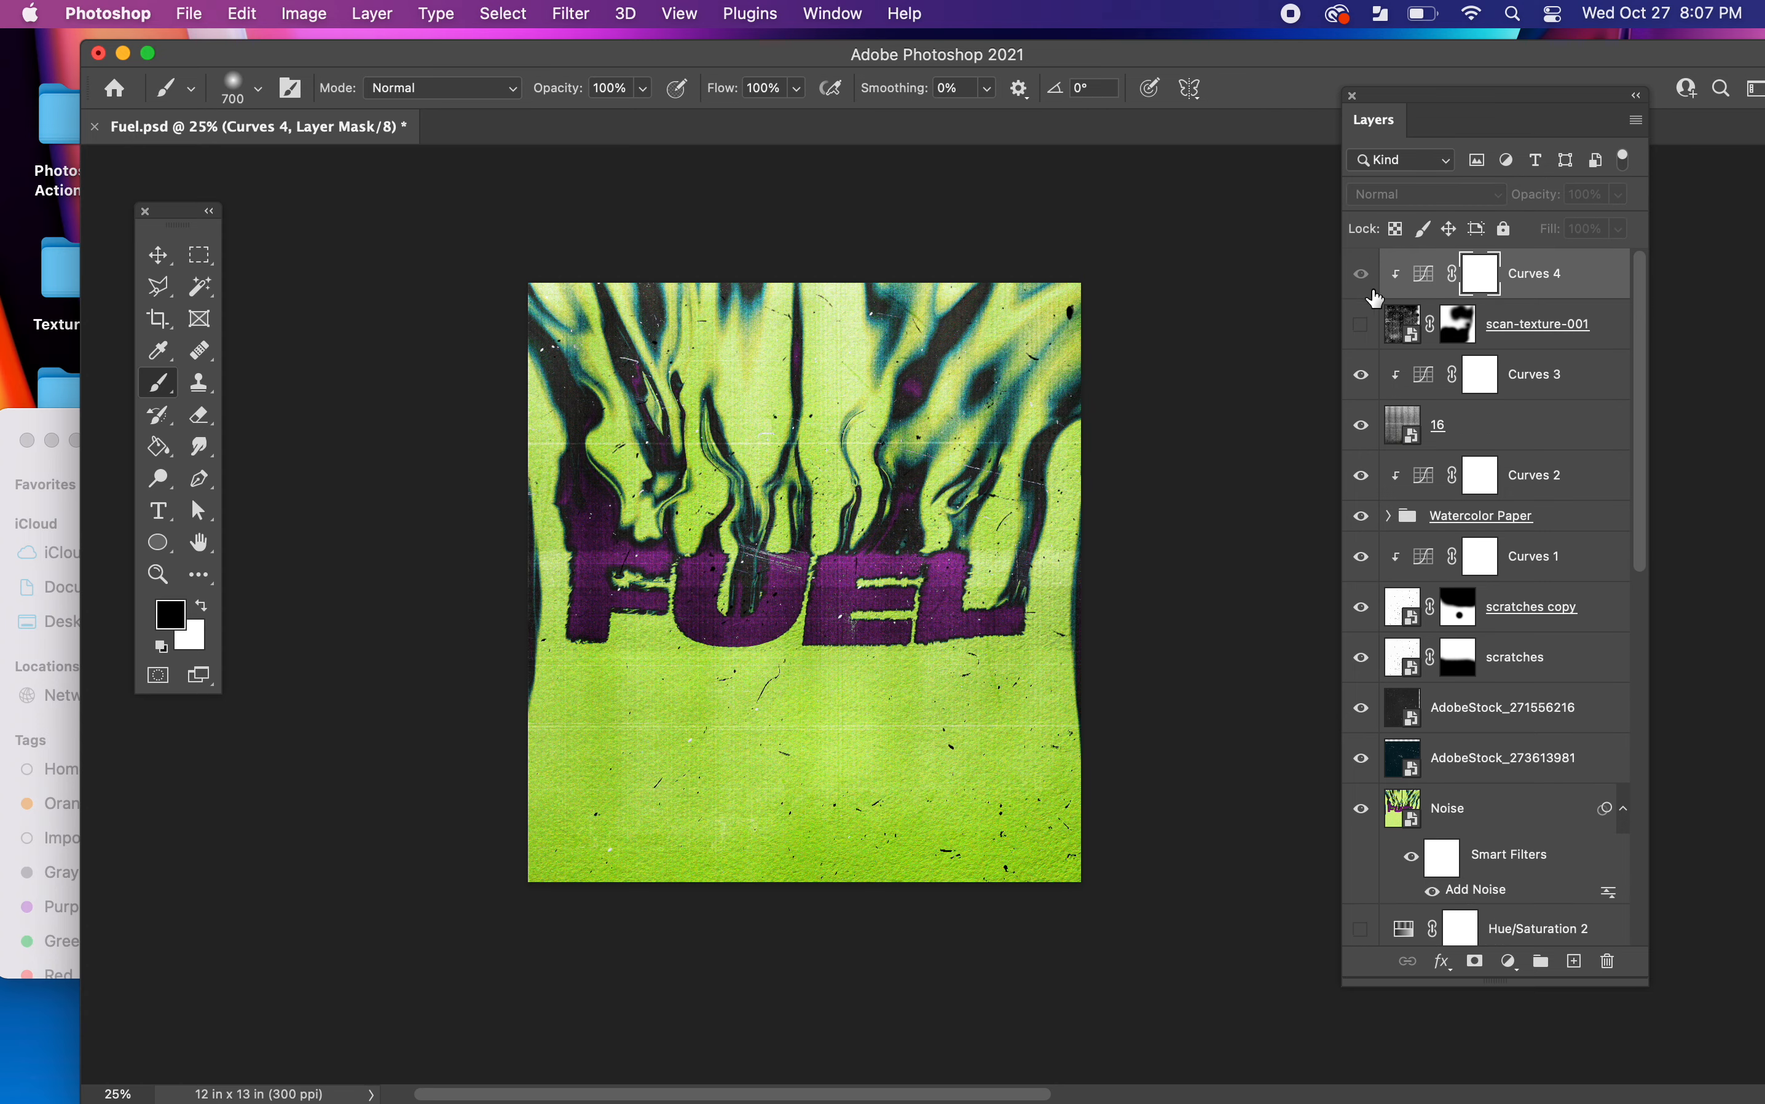
pyautogui.click(1362, 324)
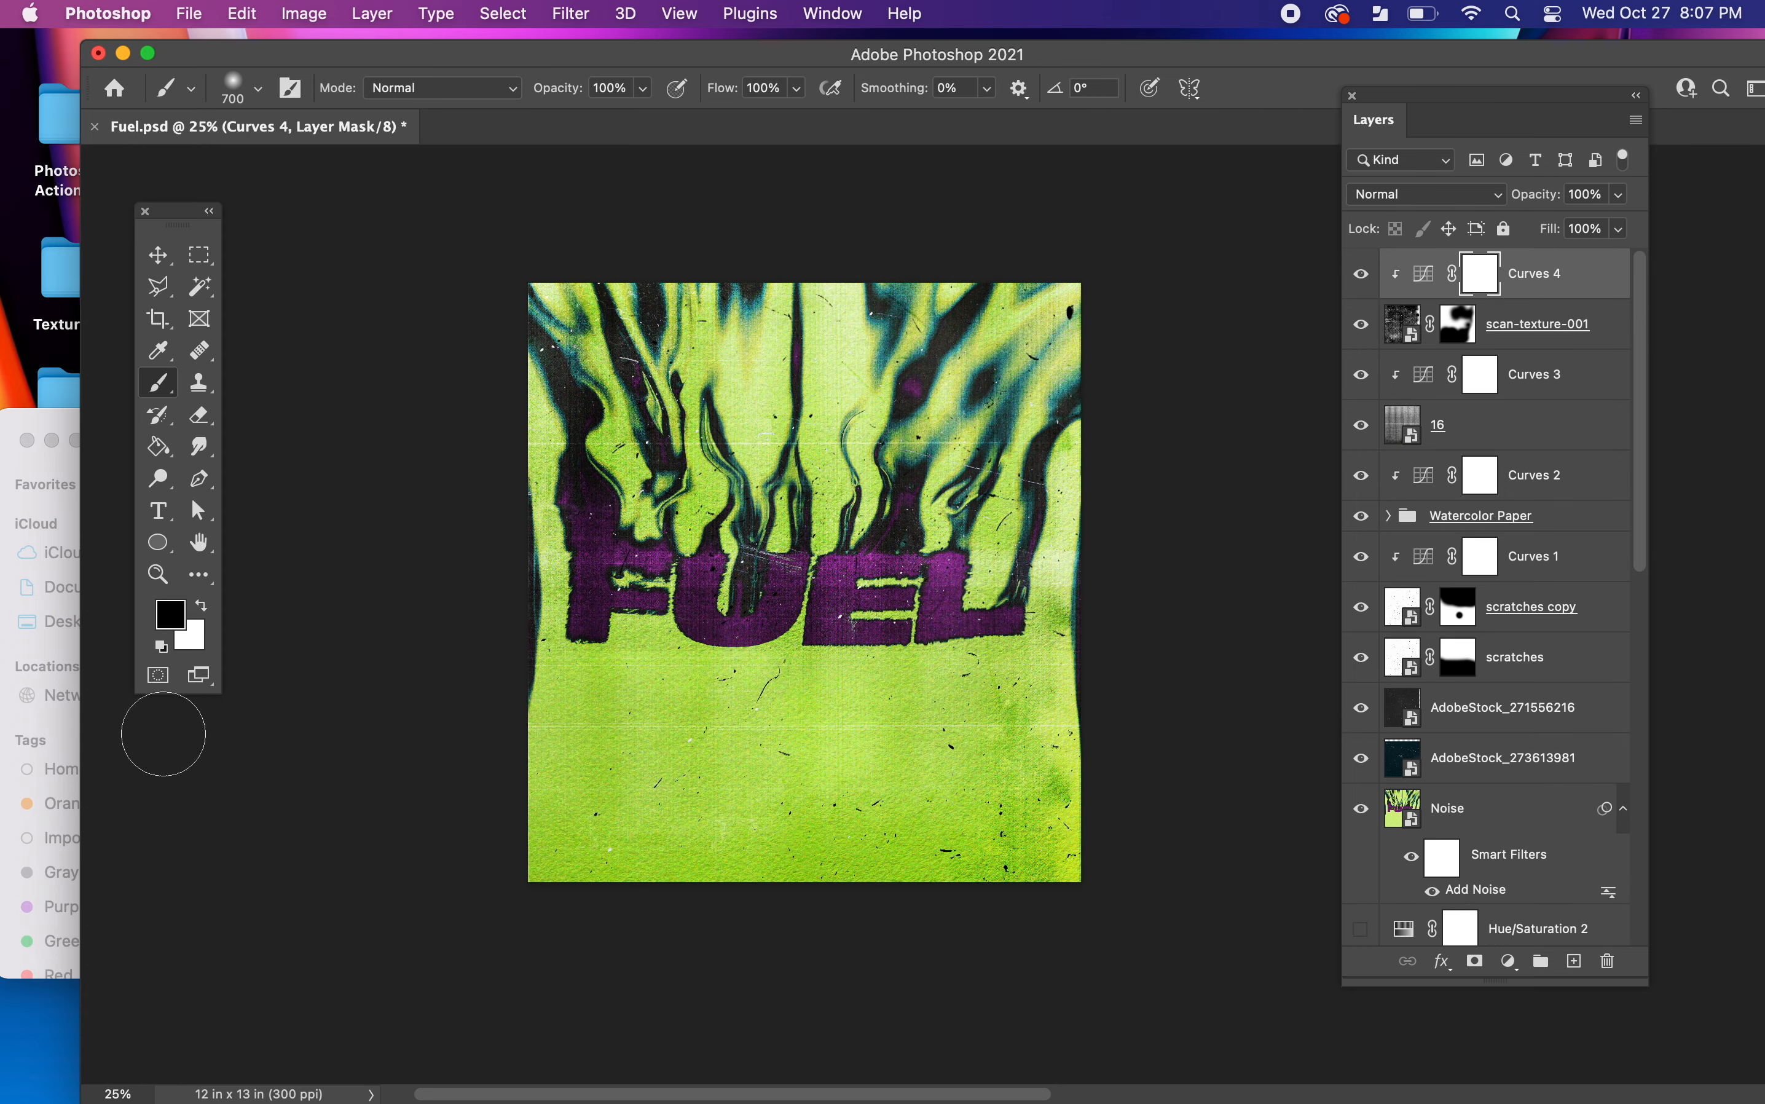
# - Place AdobeStock_280577193.jpeg from the Light Leaks folder above Curves 4 and enlarge it to cover the whole artwork
pyautogui.click(33, 723)
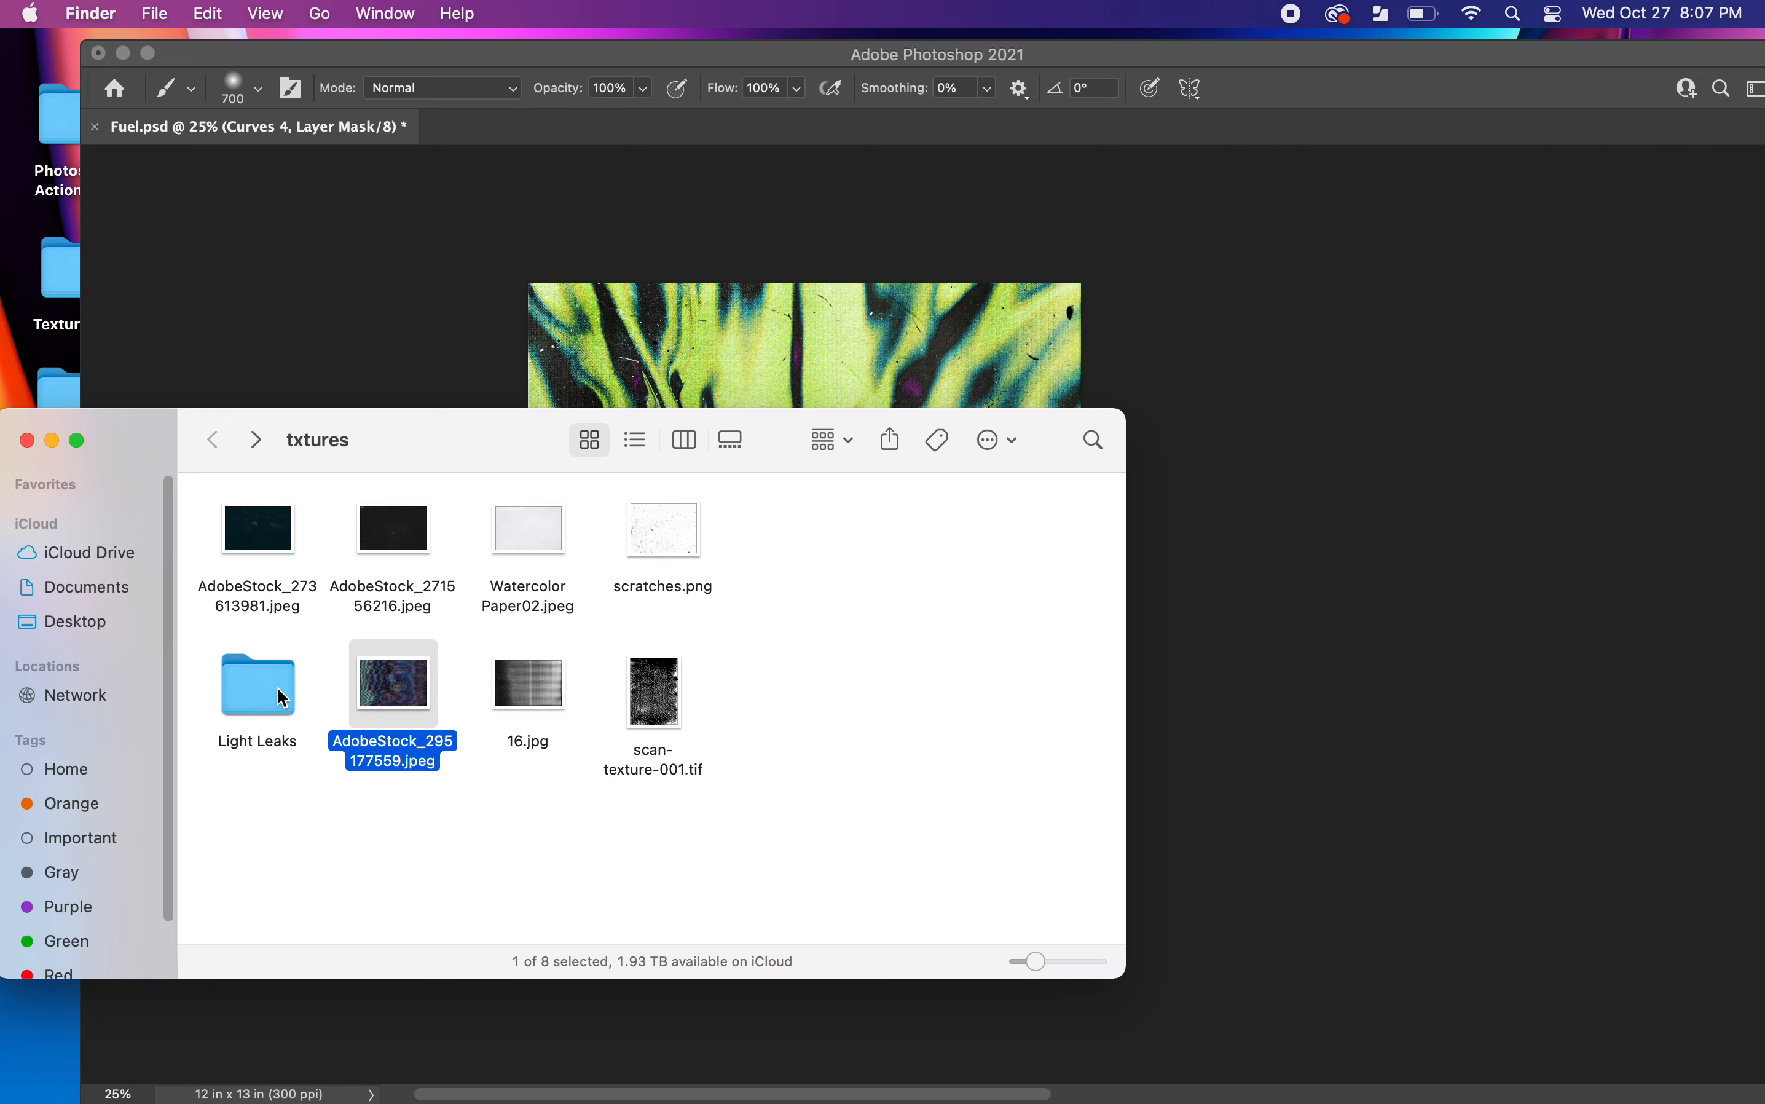
pyautogui.doubleClick(242, 690)
pyautogui.moveTo(272, 544); pyautogui.dragTo(840, 424)
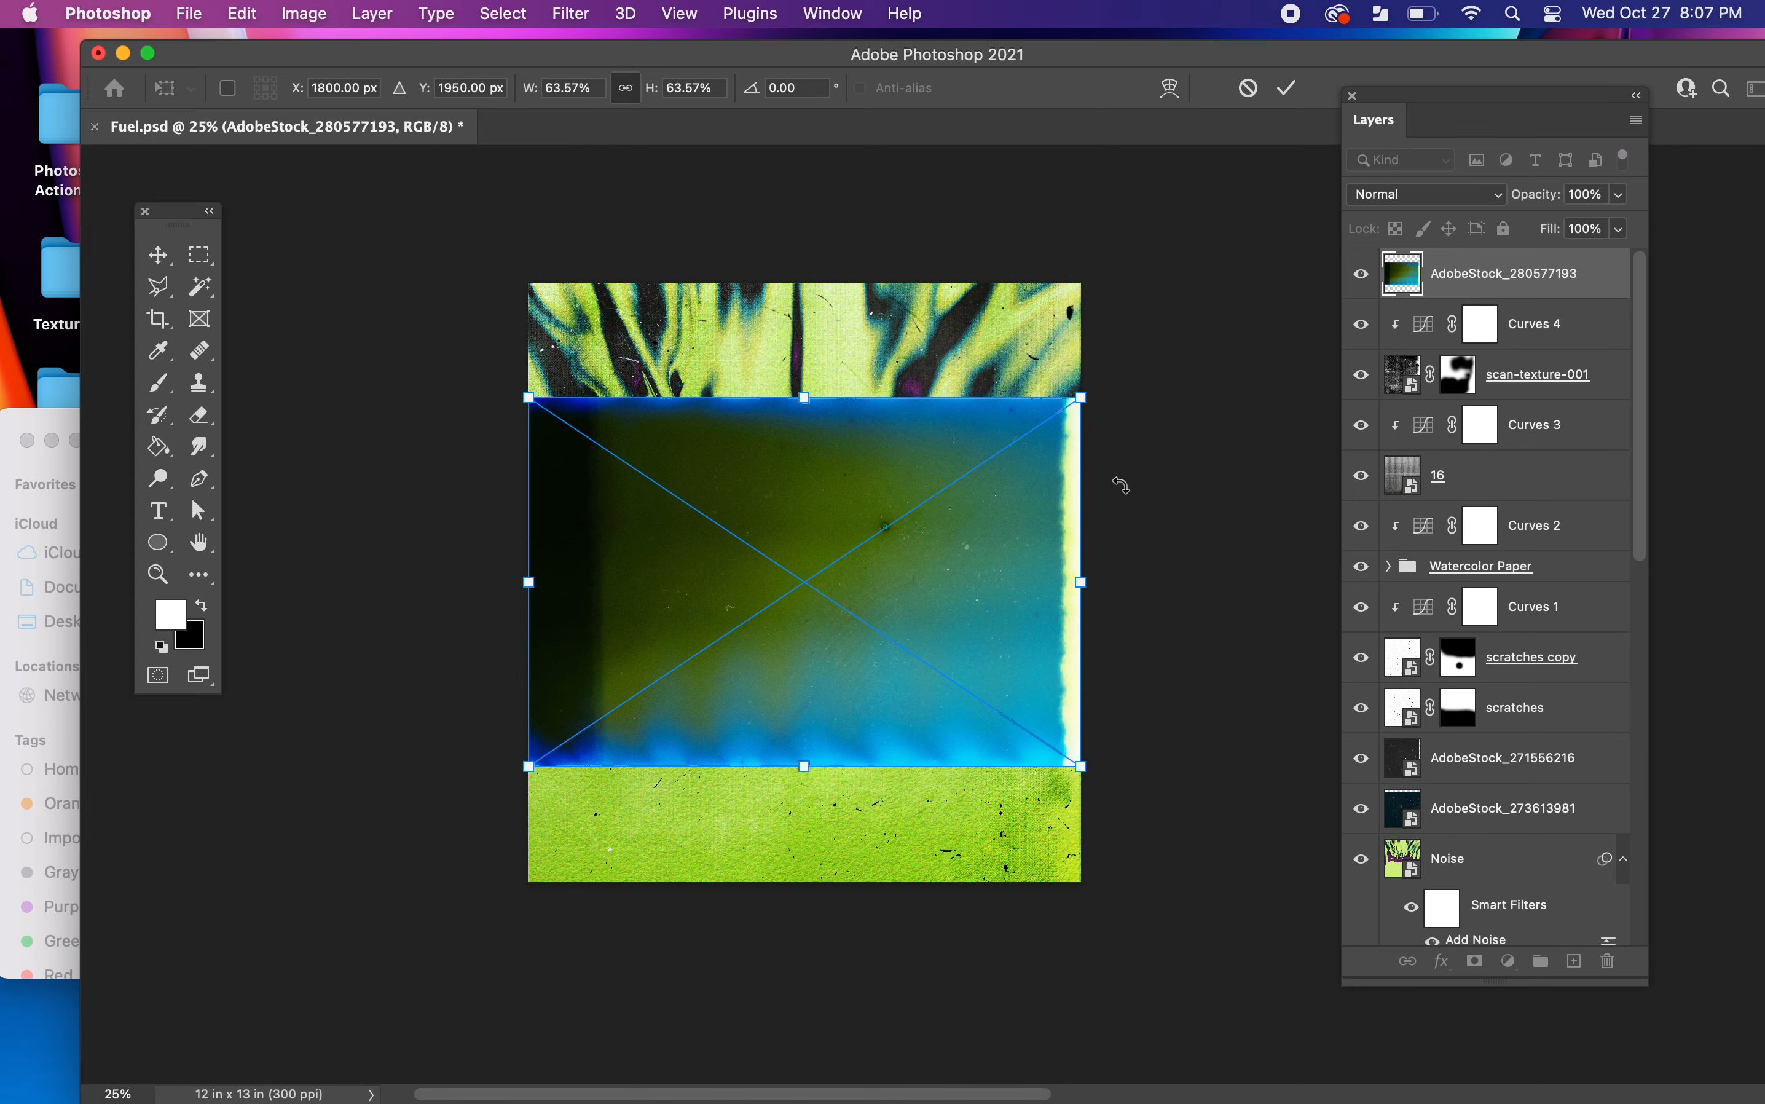
pyautogui.moveTo(1082, 398); pyautogui.dragTo(1292, 343)
pyautogui.moveTo(1068, 555); pyautogui.dragTo(1124, 558)
pyautogui.press('b')
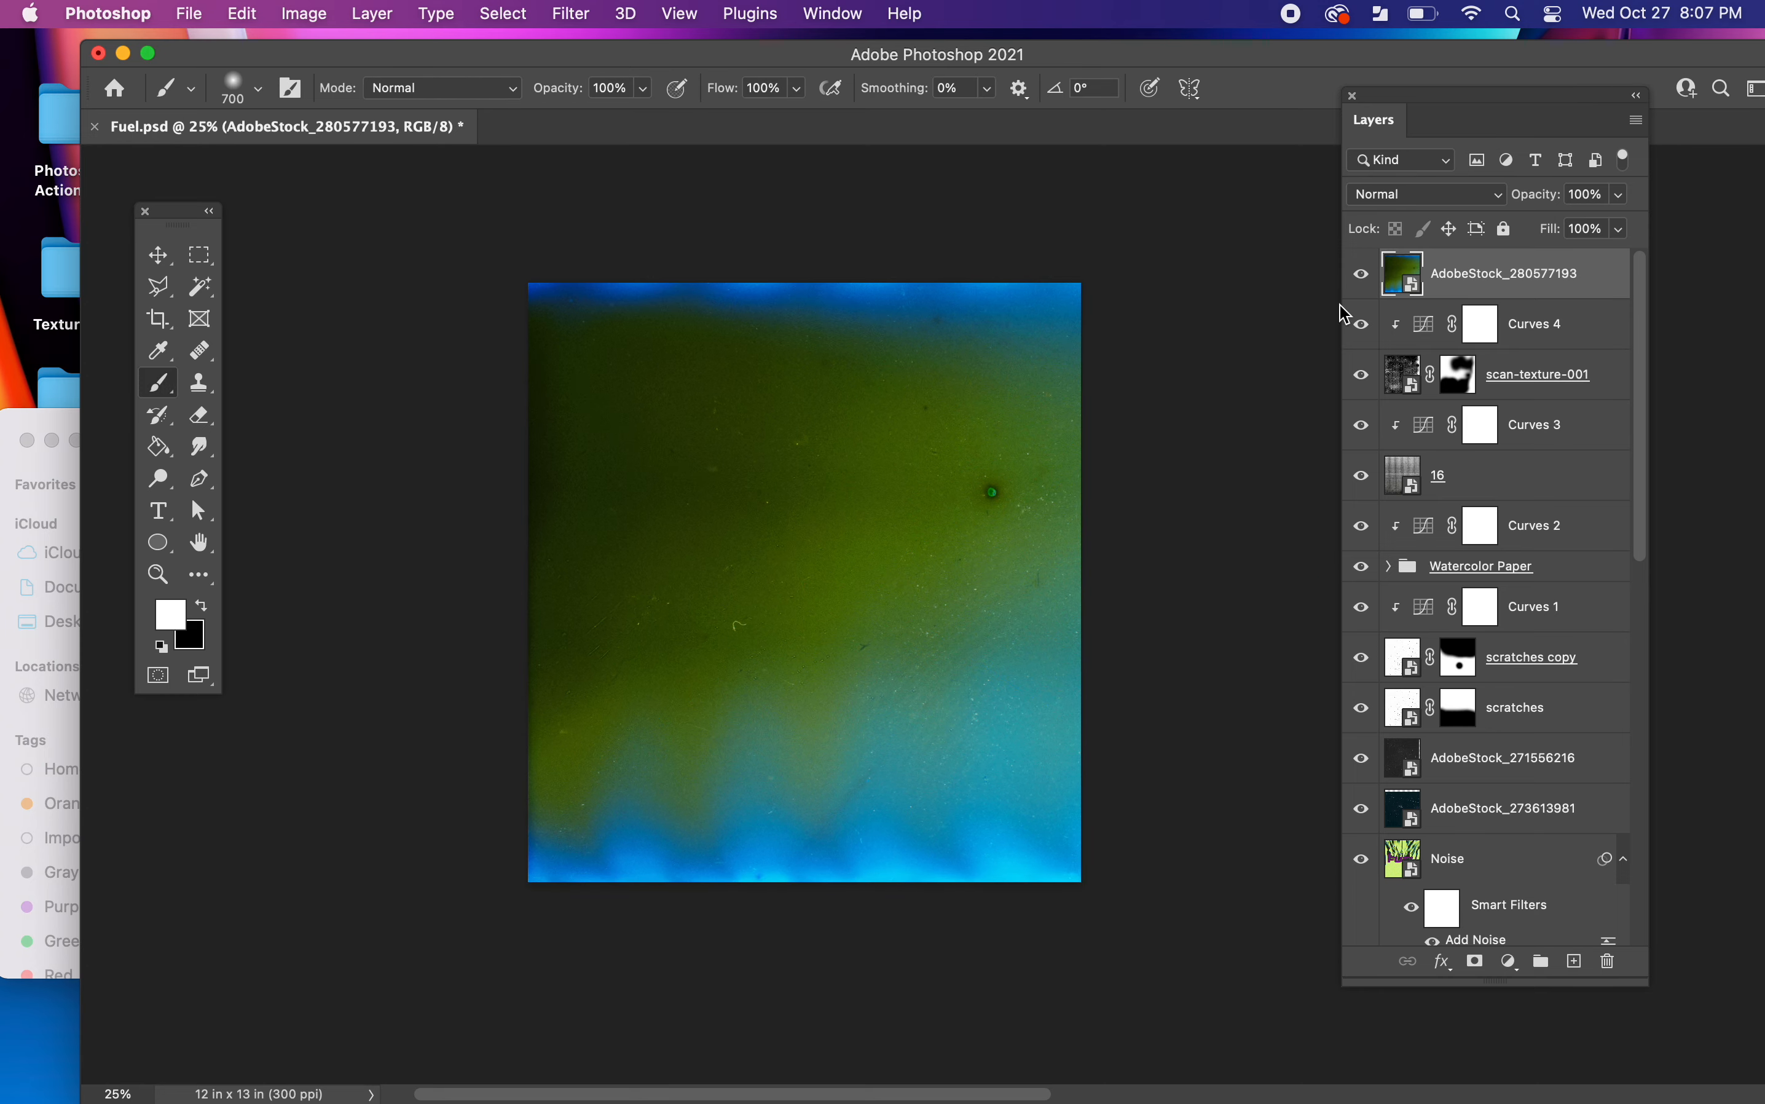
# - Set the blue-green light leak layer's blend mode to Saturation and try repositioning it over the artwork
pyautogui.click(1393, 199)
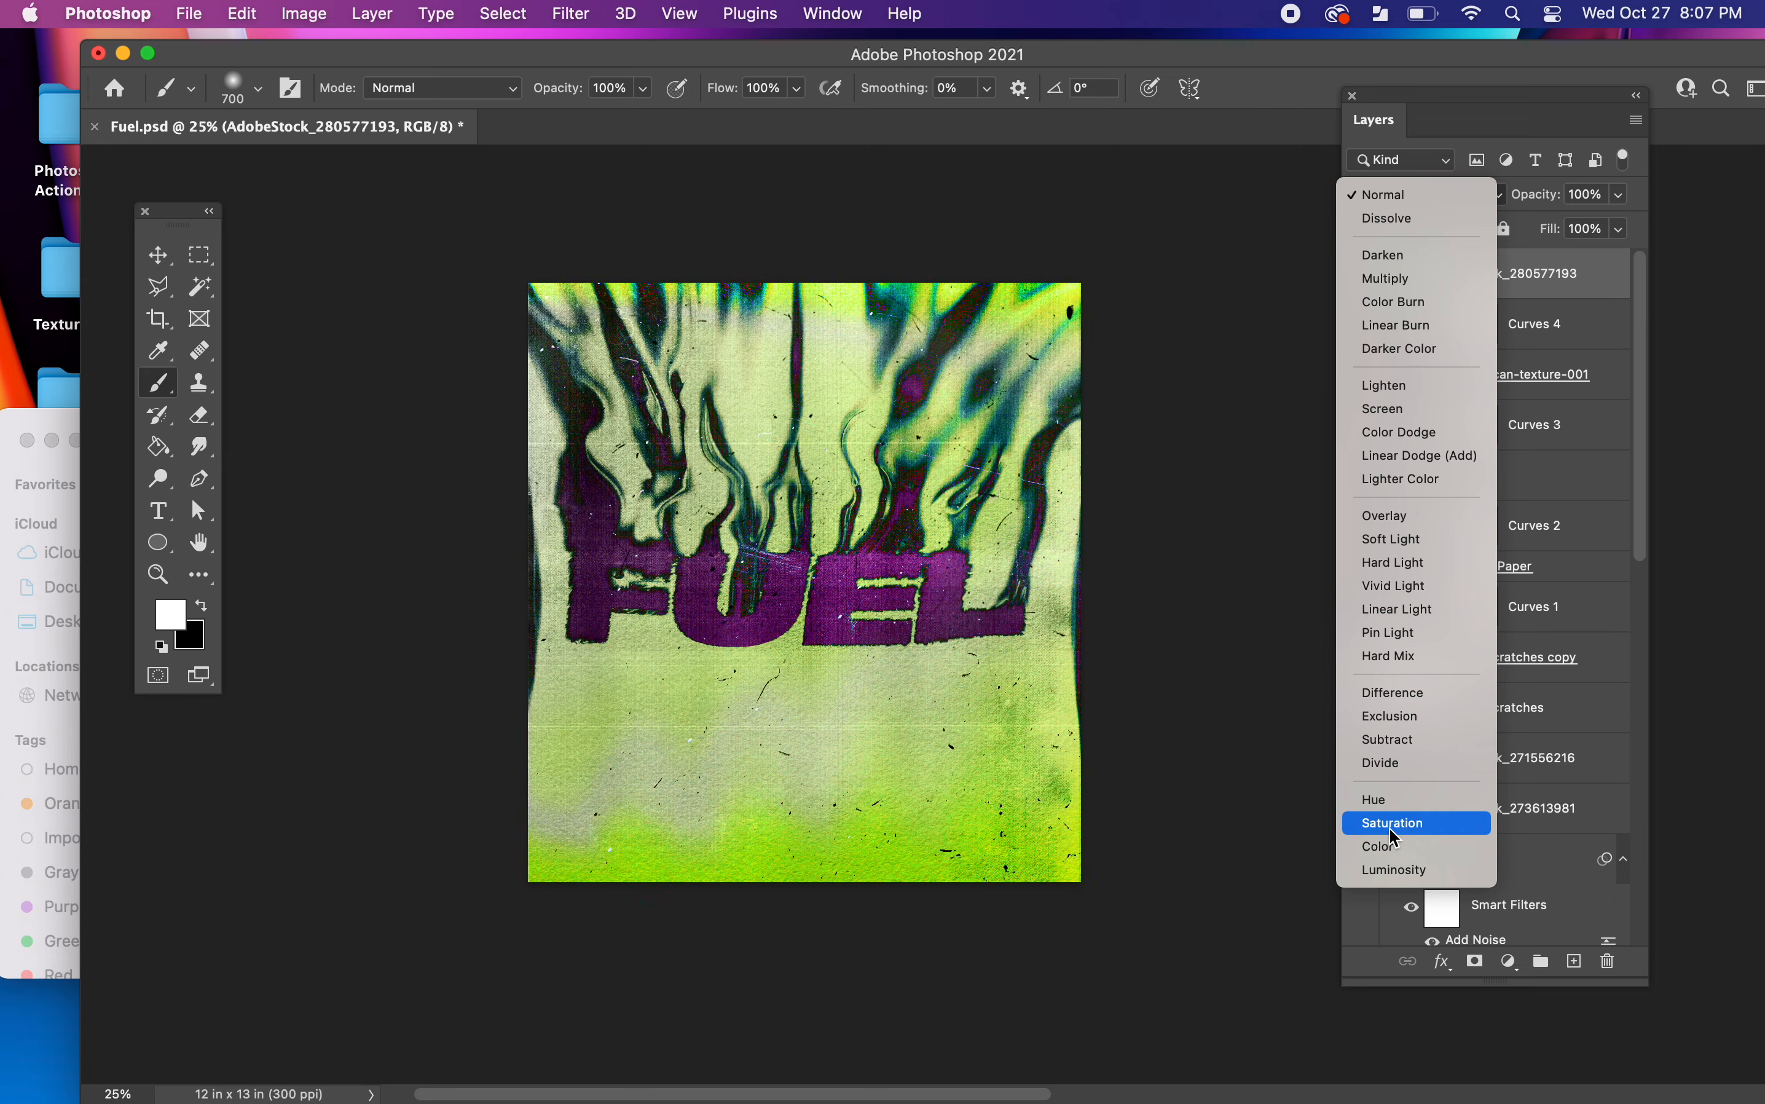
pyautogui.click(1389, 825)
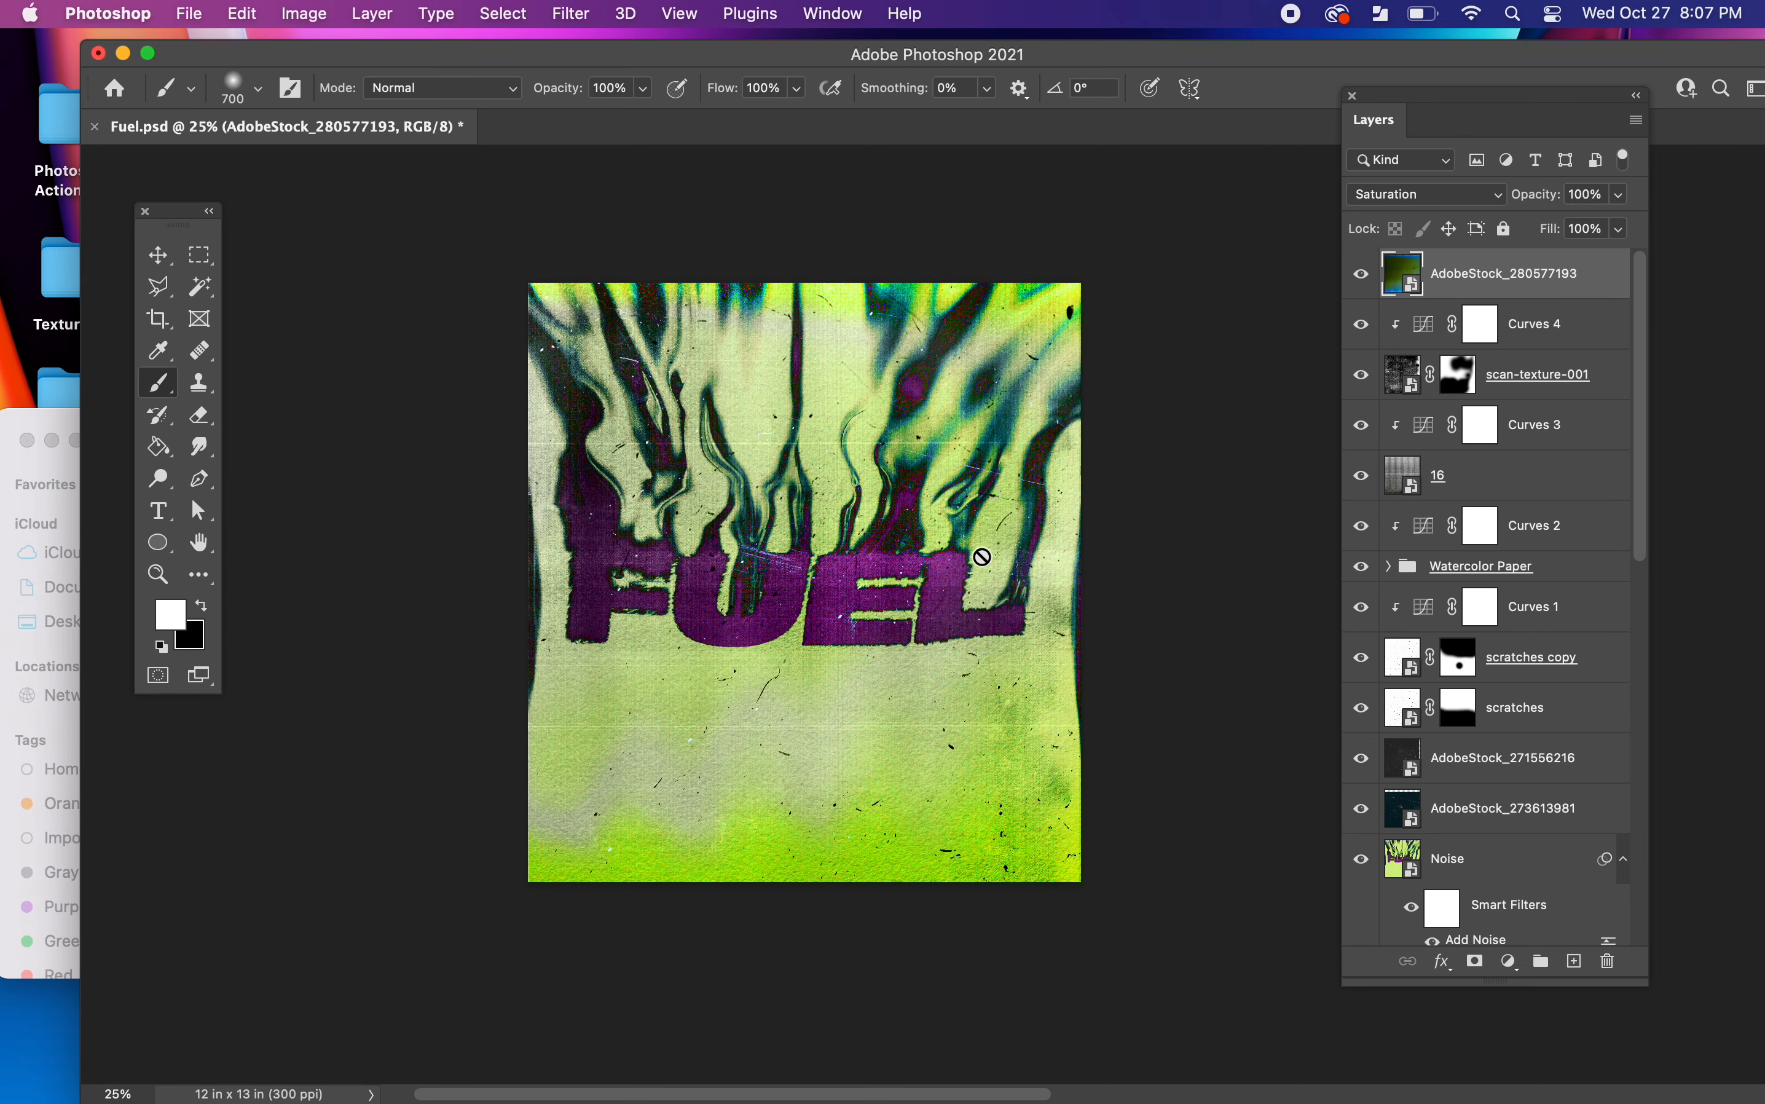
pyautogui.press('v')
pyautogui.moveTo(977, 551)
pyautogui.mouseDown()
pyautogui.moveTo(924, 516)
pyautogui.moveTo(926, 604)
pyautogui.moveTo(1031, 609)
pyautogui.moveTo(990, 576)
pyautogui.moveTo(995, 537)
pyautogui.moveTo(957, 691)
pyautogui.mouseUp()
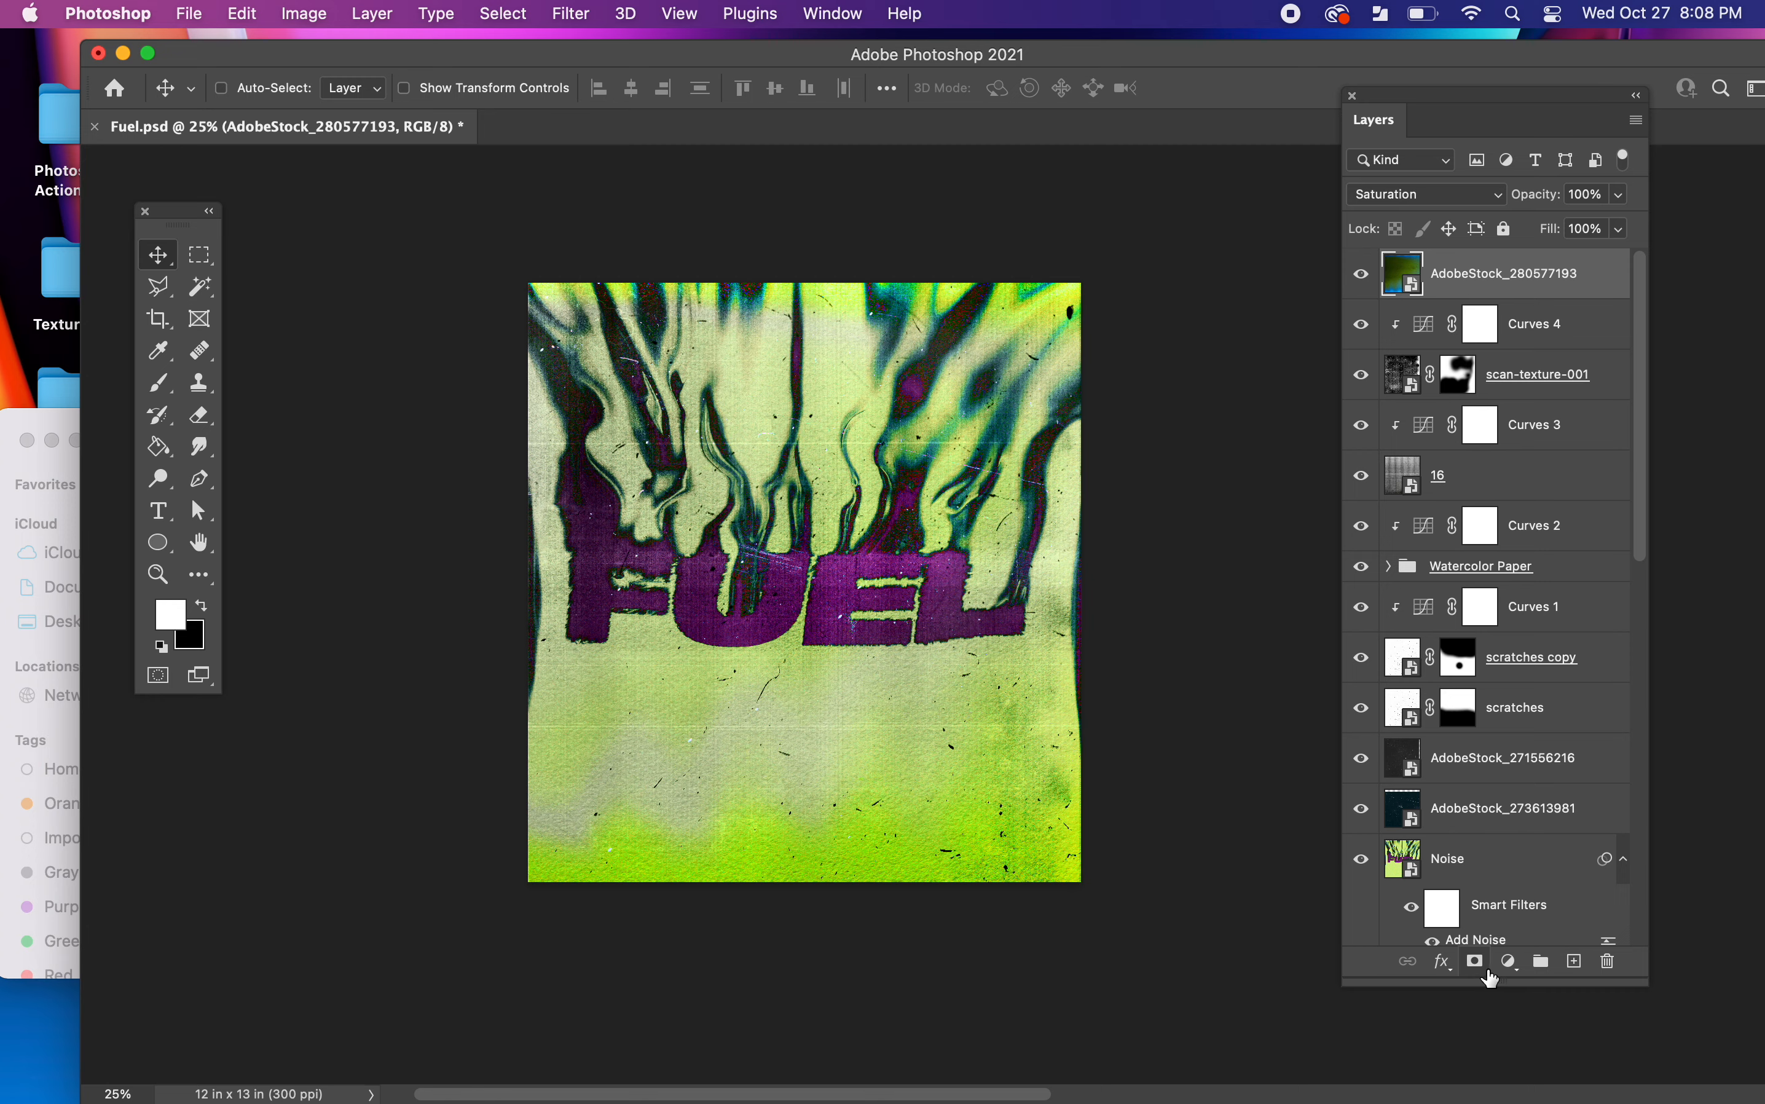
# - Add a layer mask to the light leak and paint black with a 1400 px brush over the flames and FUEL lettering
pyautogui.click(1487, 971)
pyautogui.press('b')
pyautogui.press(']')
pyautogui.press(']')
pyautogui.press(']')
pyautogui.press(']')
pyautogui.press(']')
pyautogui.press(']')
pyautogui.press(']')
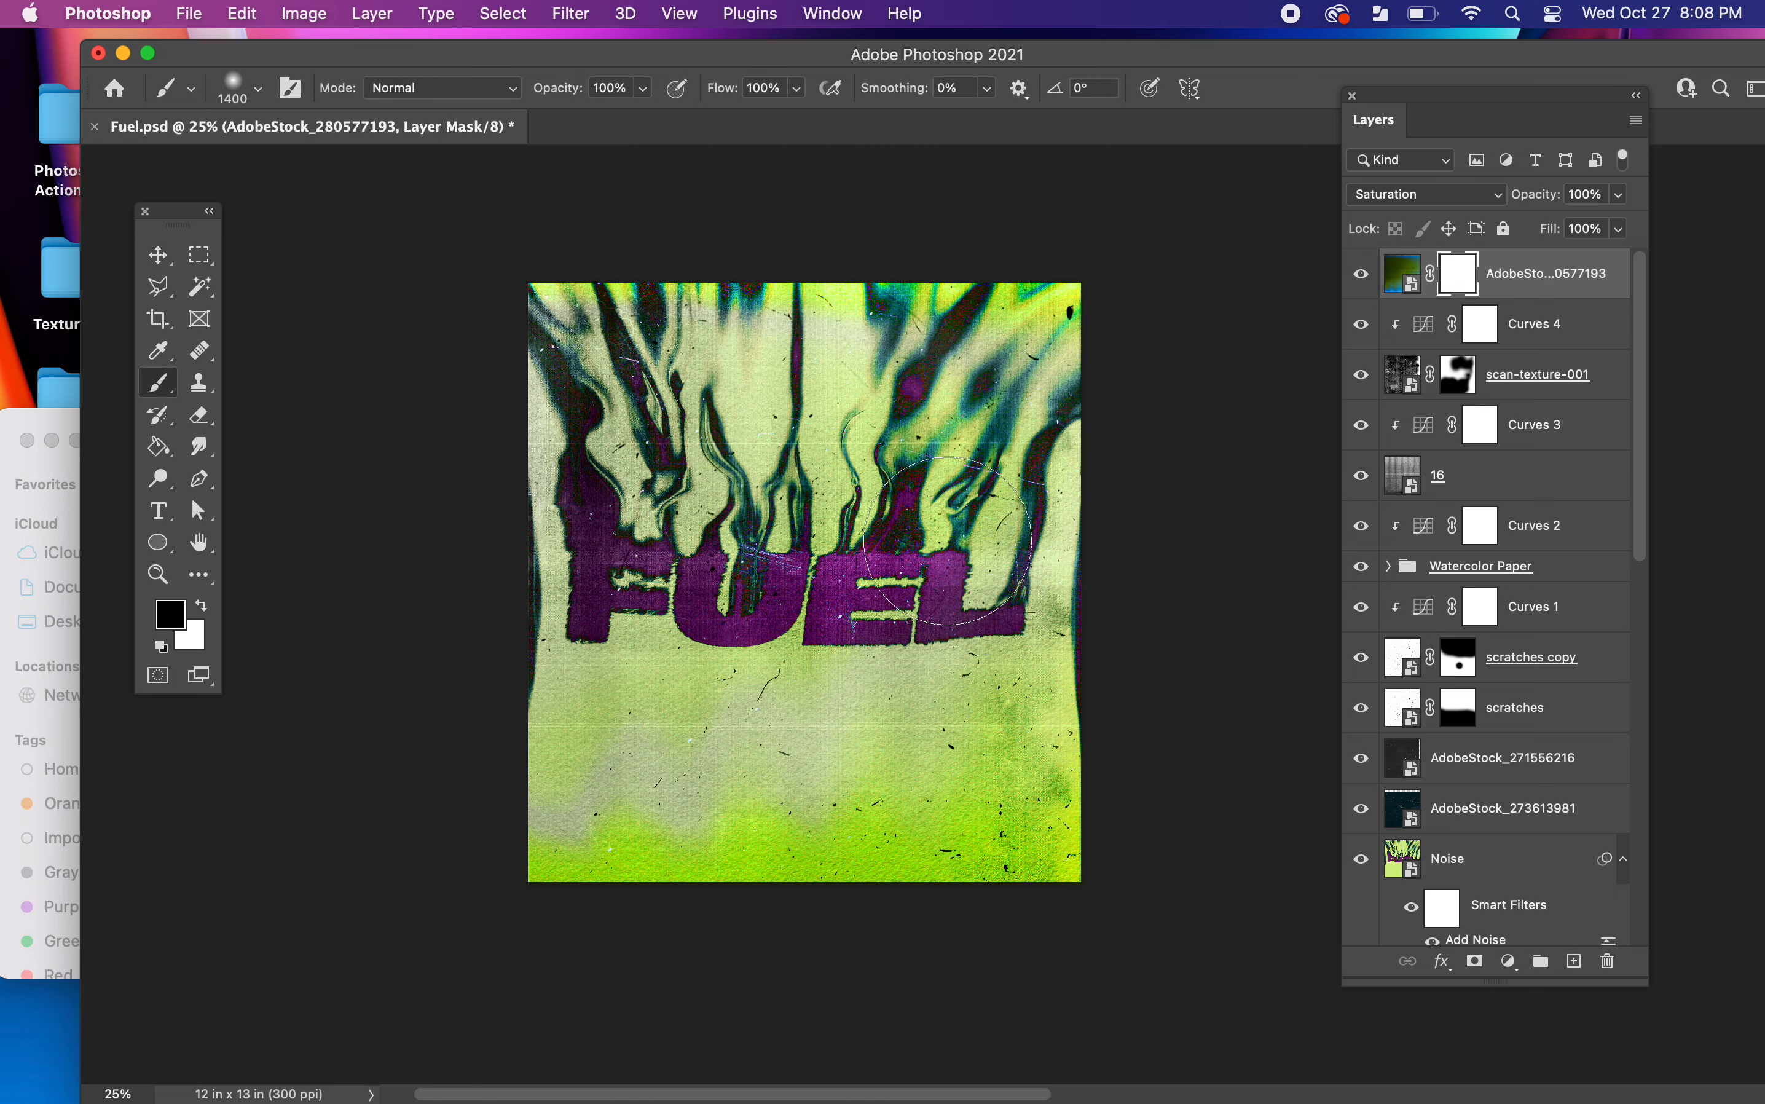
pyautogui.moveTo(559, 376)
pyautogui.mouseDown()
pyautogui.moveTo(631, 344)
pyautogui.moveTo(619, 470)
pyautogui.moveTo(983, 250)
pyautogui.mouseUp()
pyautogui.moveTo(730, 576)
pyautogui.mouseDown()
pyautogui.moveTo(595, 587)
pyautogui.moveTo(576, 755)
pyautogui.moveTo(710, 631)
pyautogui.mouseUp()
pyautogui.moveTo(1114, 646); pyautogui.dragTo(1115, 540)
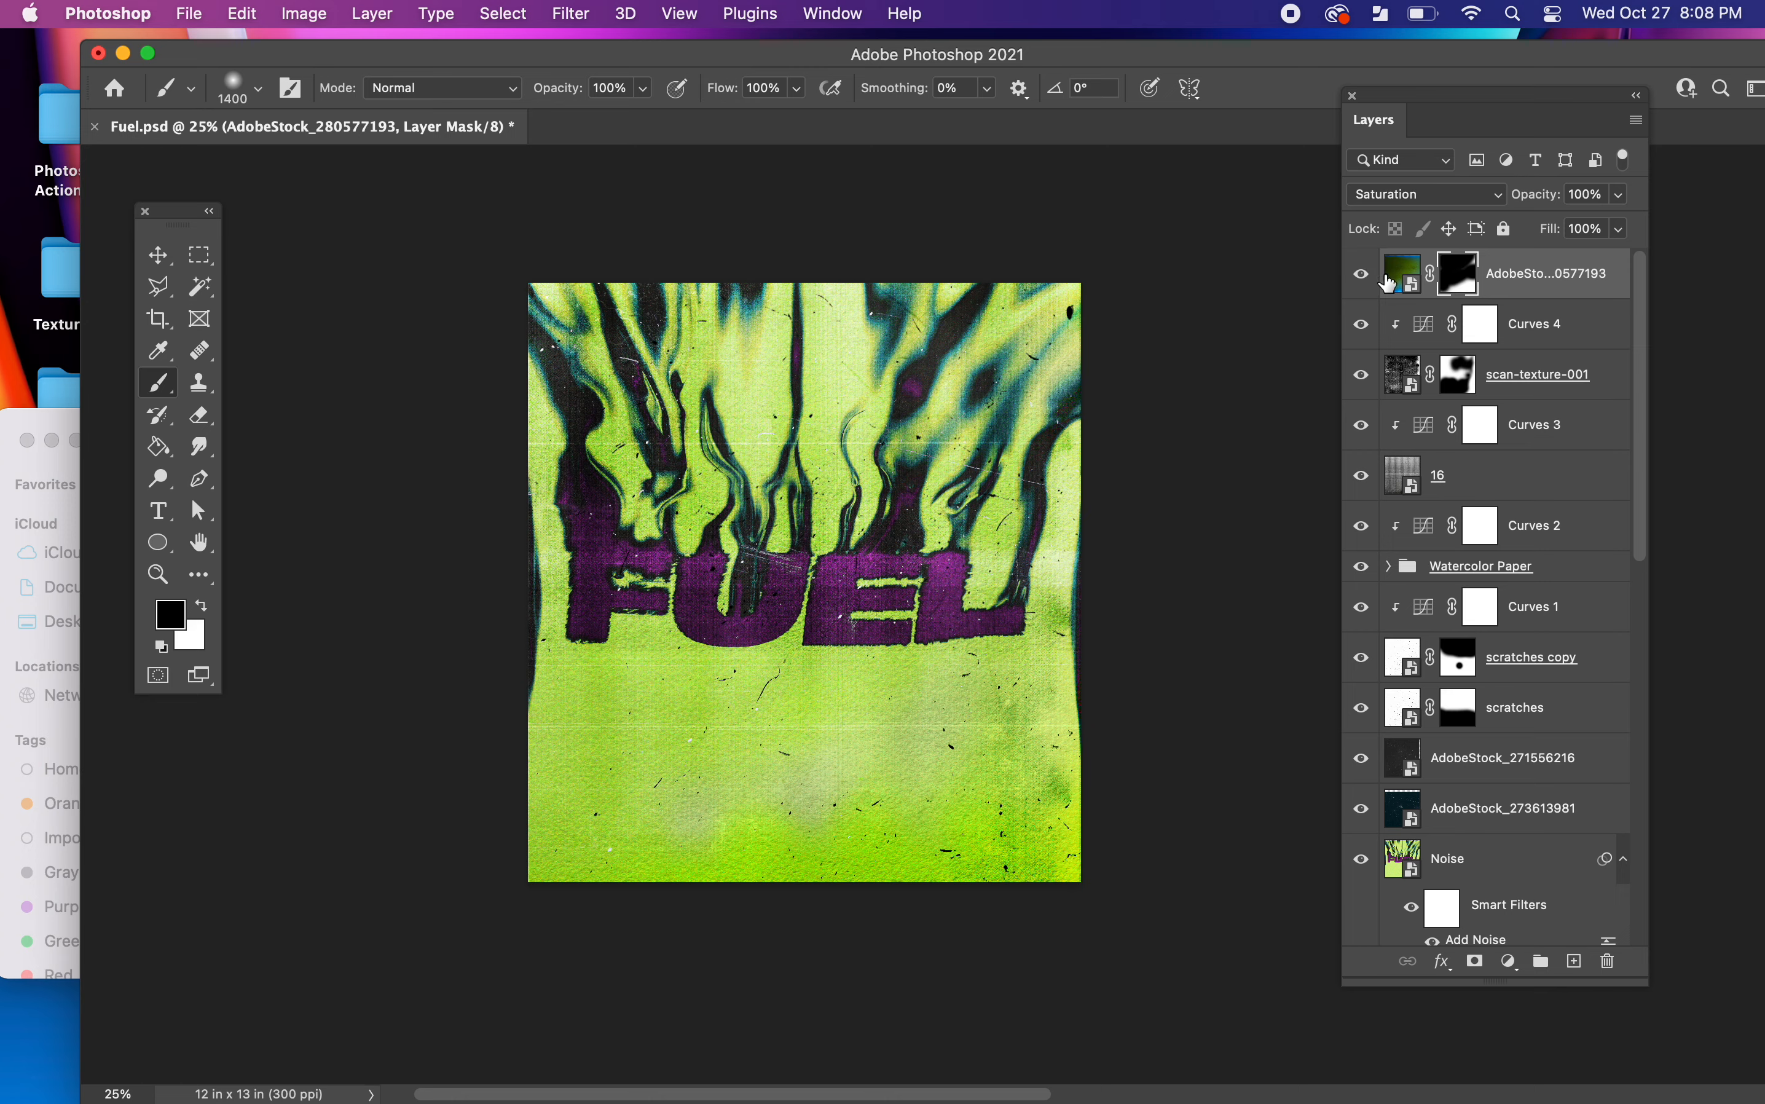
# - Paint white on the mask with a 1300 px brush to restore the light leak across the lower background and both upper corners
pyautogui.press('x')
pyautogui.press('[')
pyautogui.moveTo(681, 807)
pyautogui.mouseDown()
pyautogui.moveTo(546, 864)
pyautogui.moveTo(769, 833)
pyautogui.moveTo(929, 879)
pyautogui.mouseUp()
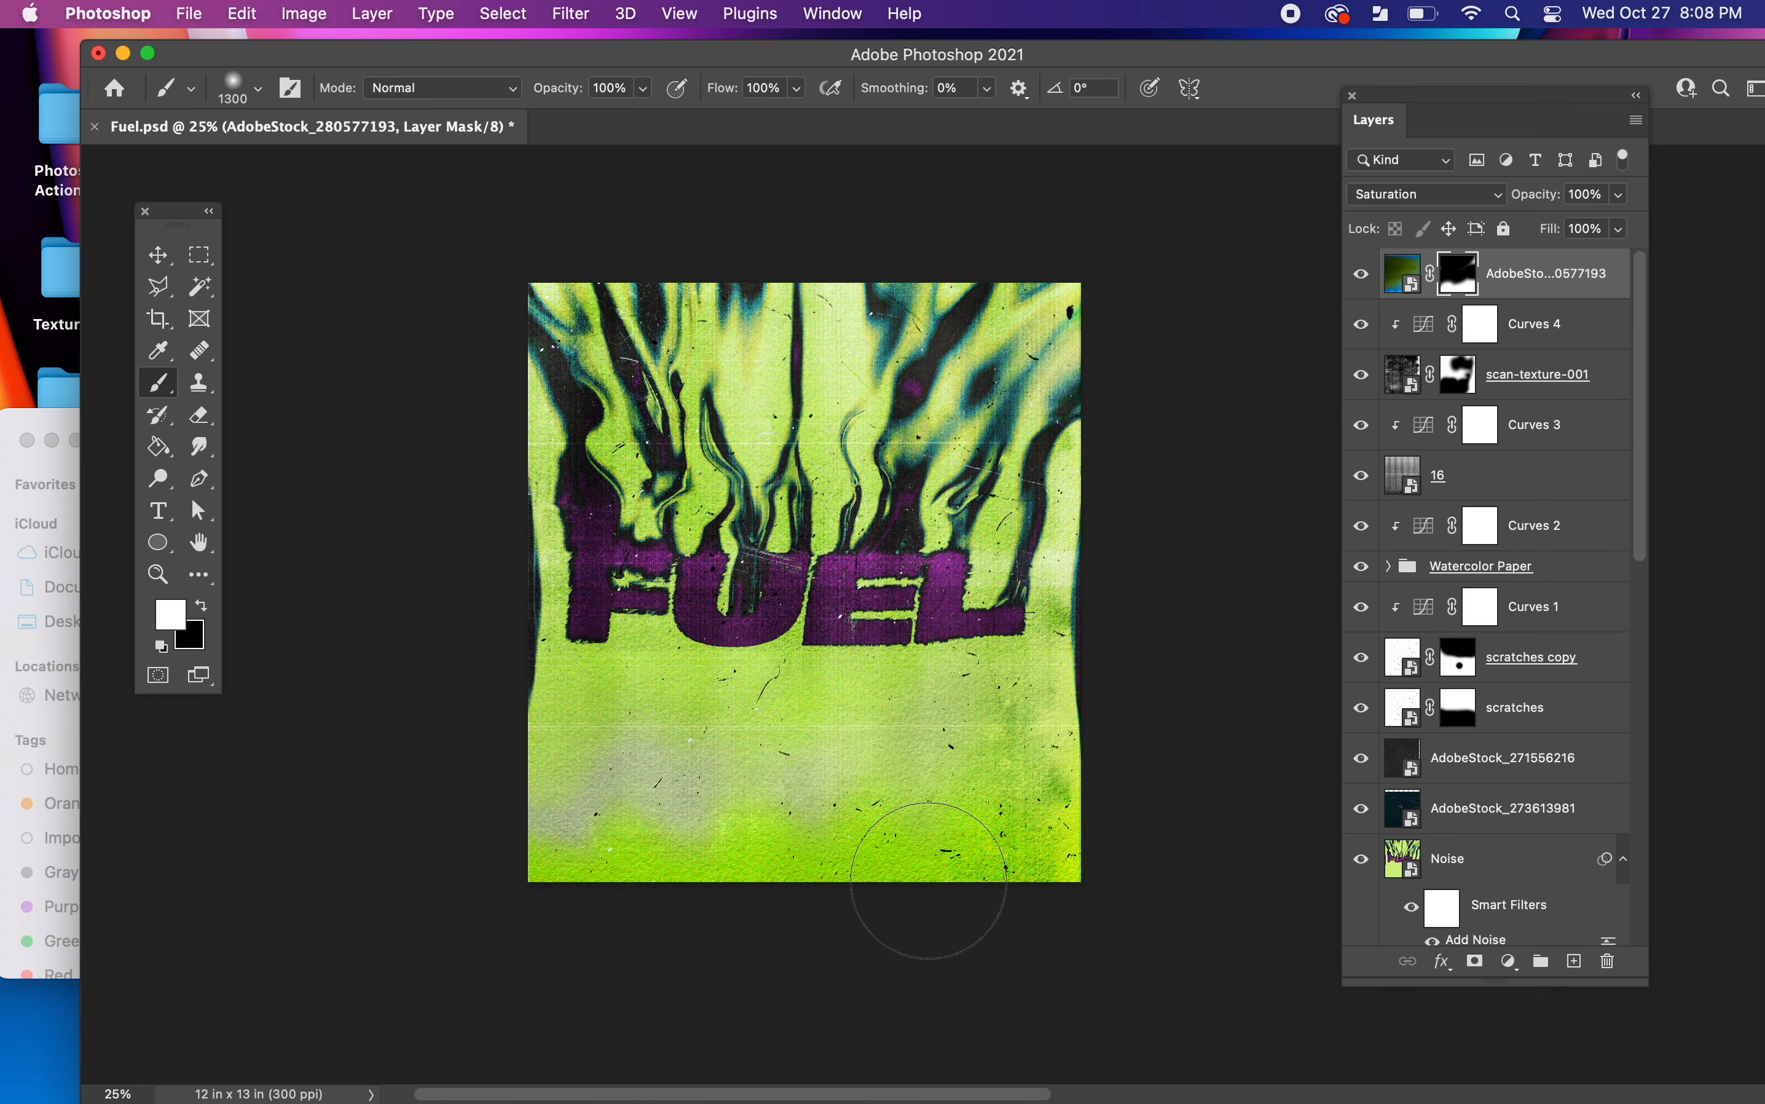
pyautogui.moveTo(996, 549)
pyautogui.mouseDown()
pyautogui.moveTo(990, 513)
pyautogui.moveTo(1030, 549)
pyautogui.moveTo(1087, 480)
pyautogui.moveTo(1124, 347)
pyautogui.moveTo(1033, 321)
pyautogui.moveTo(1047, 310)
pyautogui.moveTo(1024, 278)
pyautogui.mouseUp()
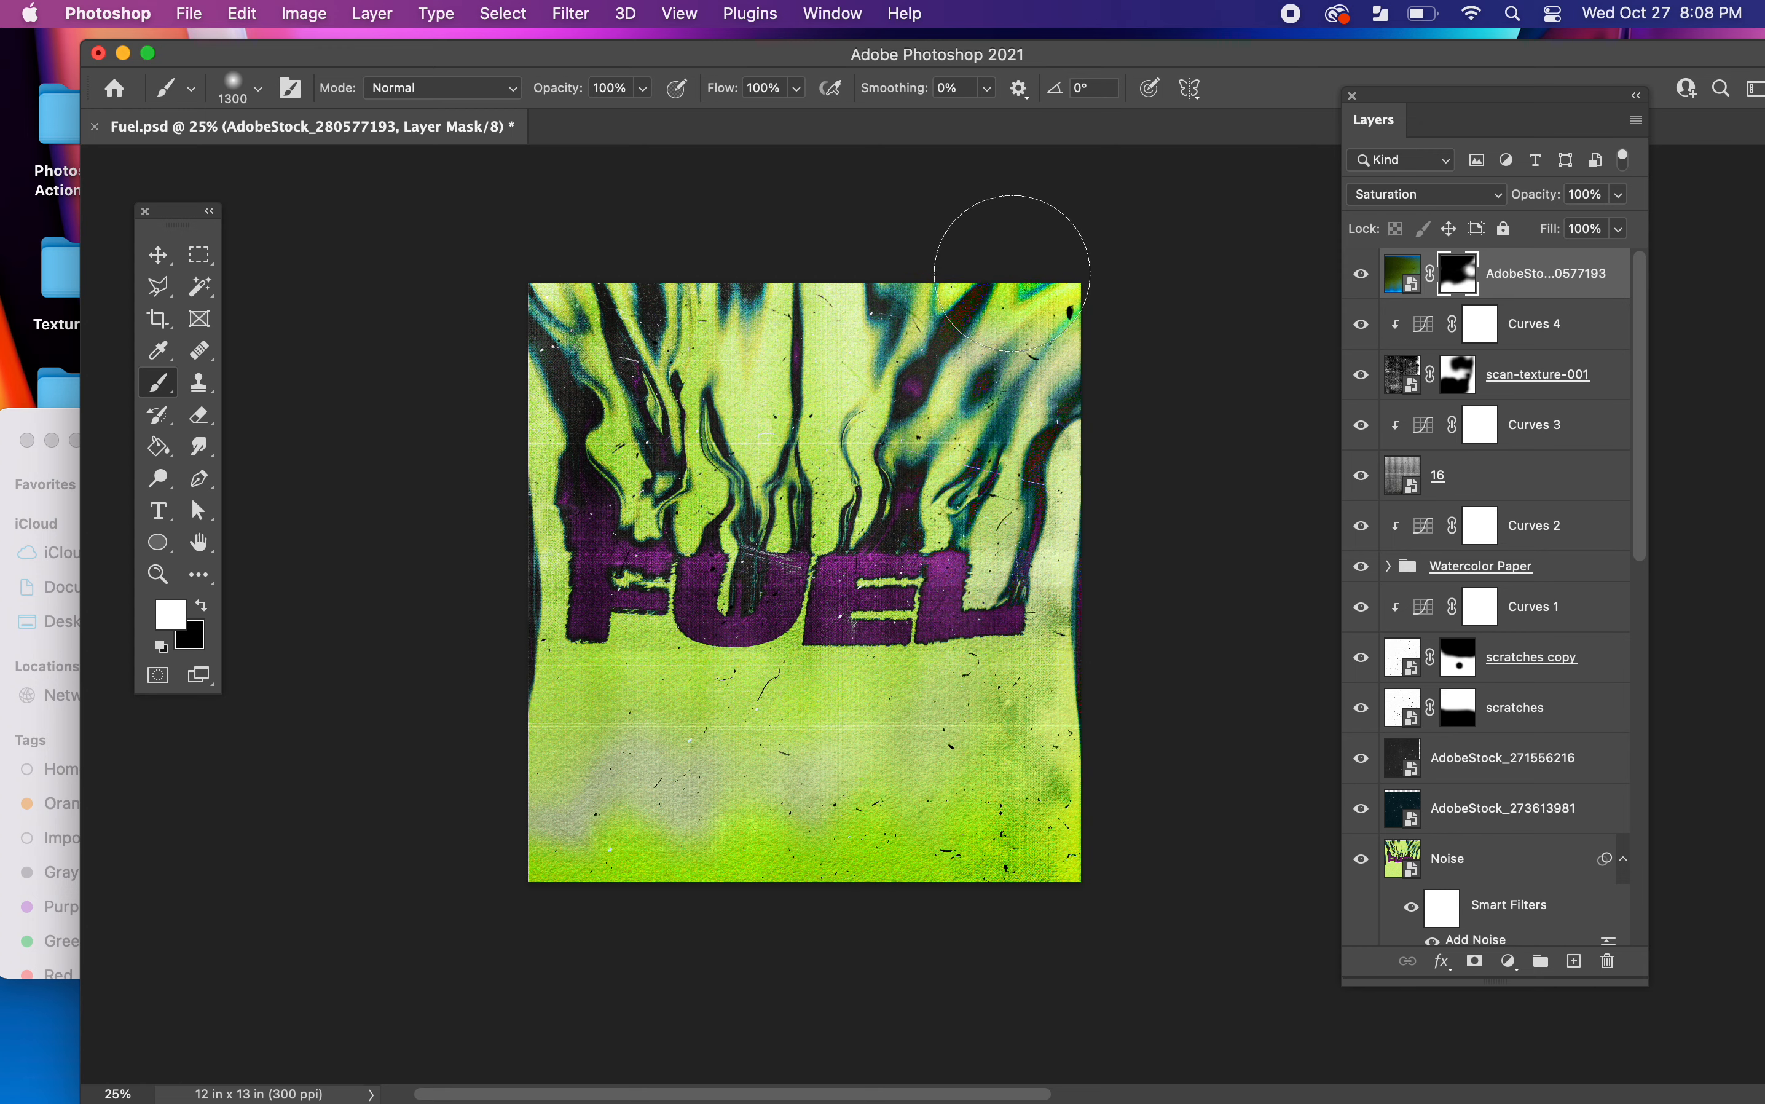
pyautogui.moveTo(597, 319)
pyautogui.mouseDown()
pyautogui.moveTo(590, 364)
pyautogui.moveTo(609, 350)
pyautogui.moveTo(496, 369)
pyautogui.moveTo(460, 397)
pyautogui.moveTo(514, 418)
pyautogui.moveTo(737, 369)
pyautogui.moveTo(723, 497)
pyautogui.mouseUp()
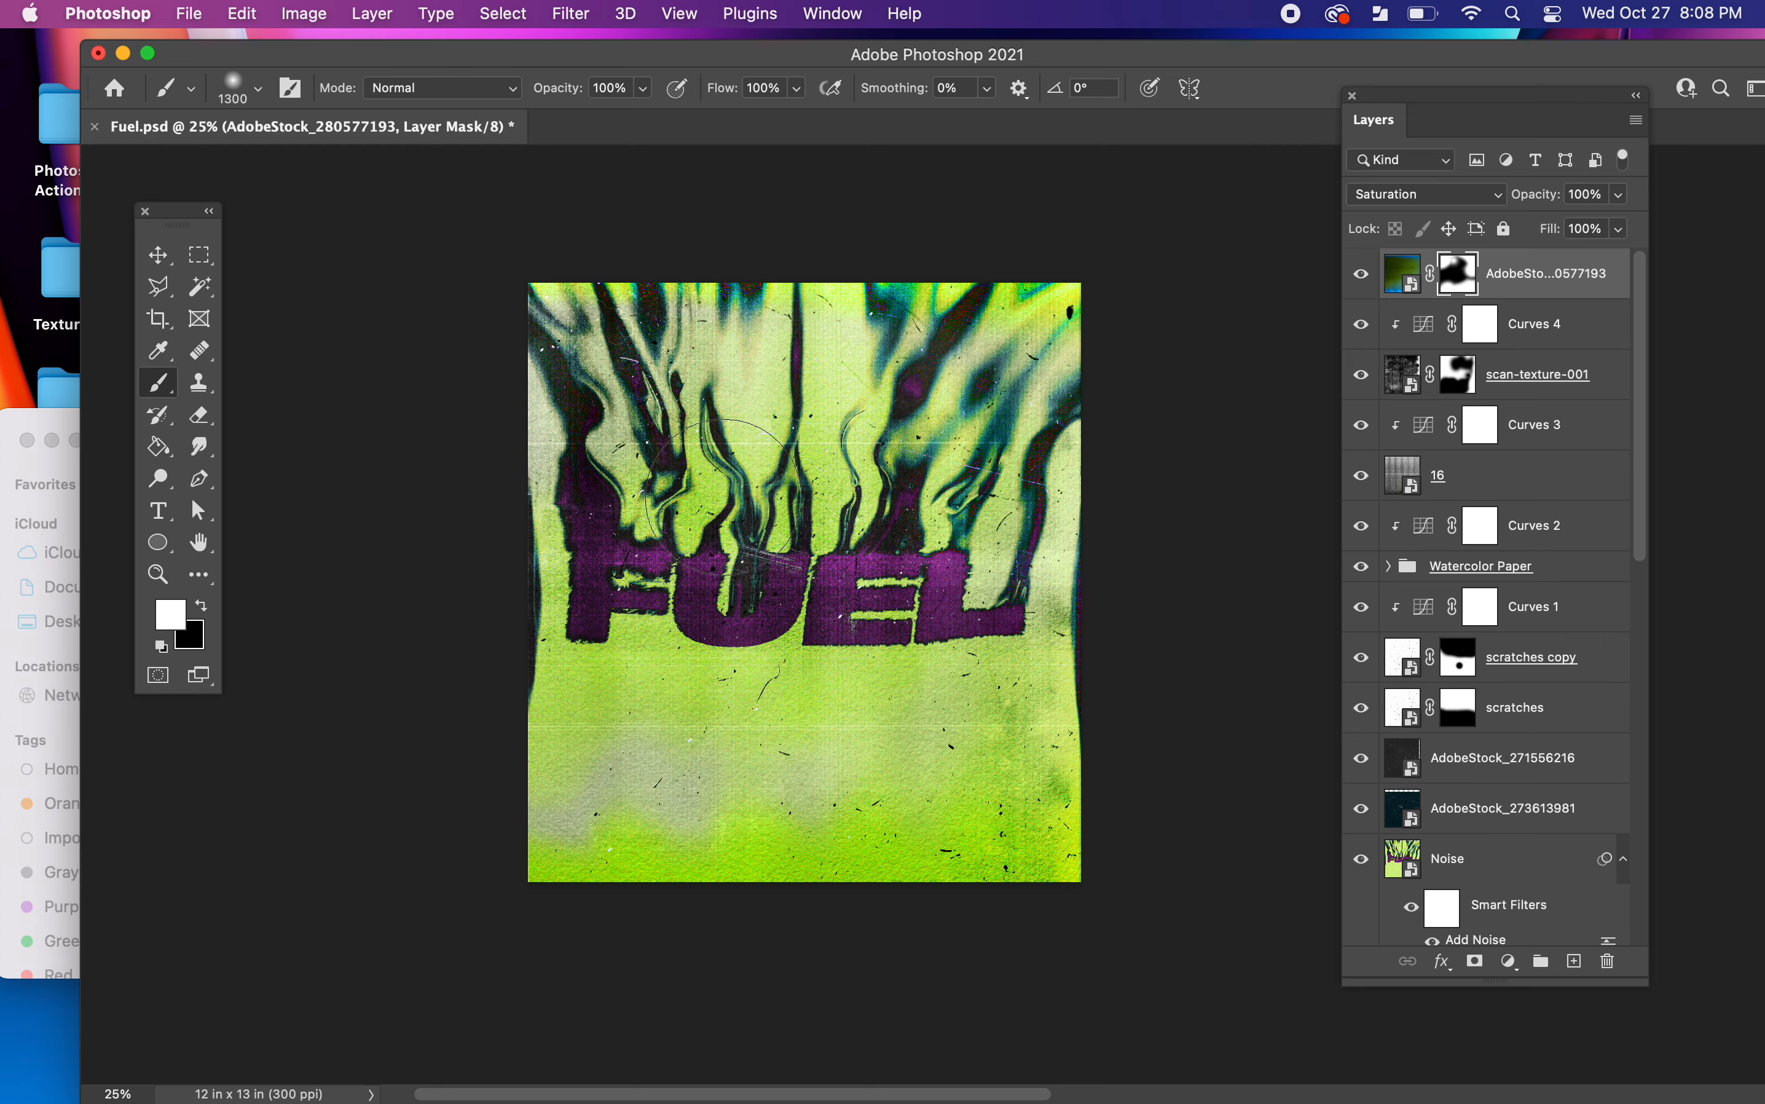
# - Paint black on the mask to hide the light leak over the upper-left flames, and select the layer's image instead of its mask
pyautogui.press('x')
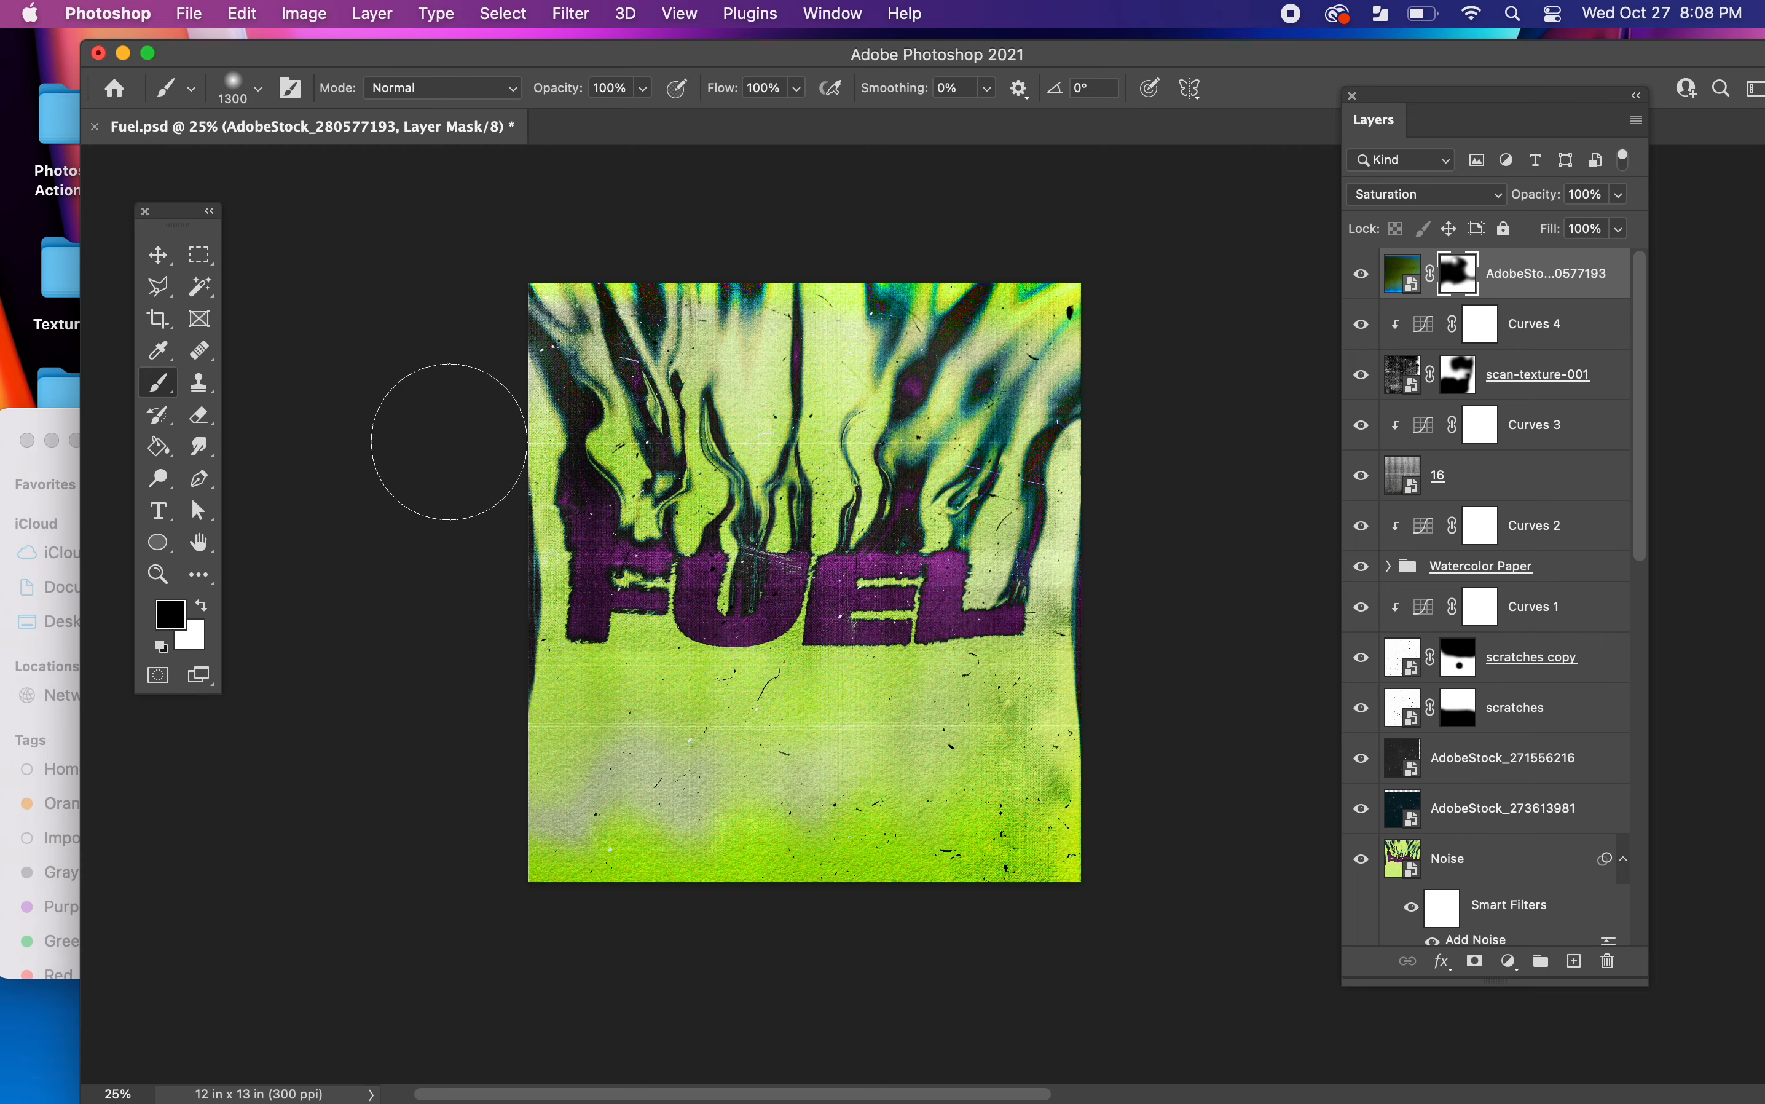
pyautogui.moveTo(468, 363)
pyautogui.mouseDown()
pyautogui.moveTo(506, 349)
pyautogui.moveTo(526, 524)
pyautogui.moveTo(674, 376)
pyautogui.moveTo(731, 424)
pyautogui.moveTo(766, 548)
pyautogui.mouseUp()
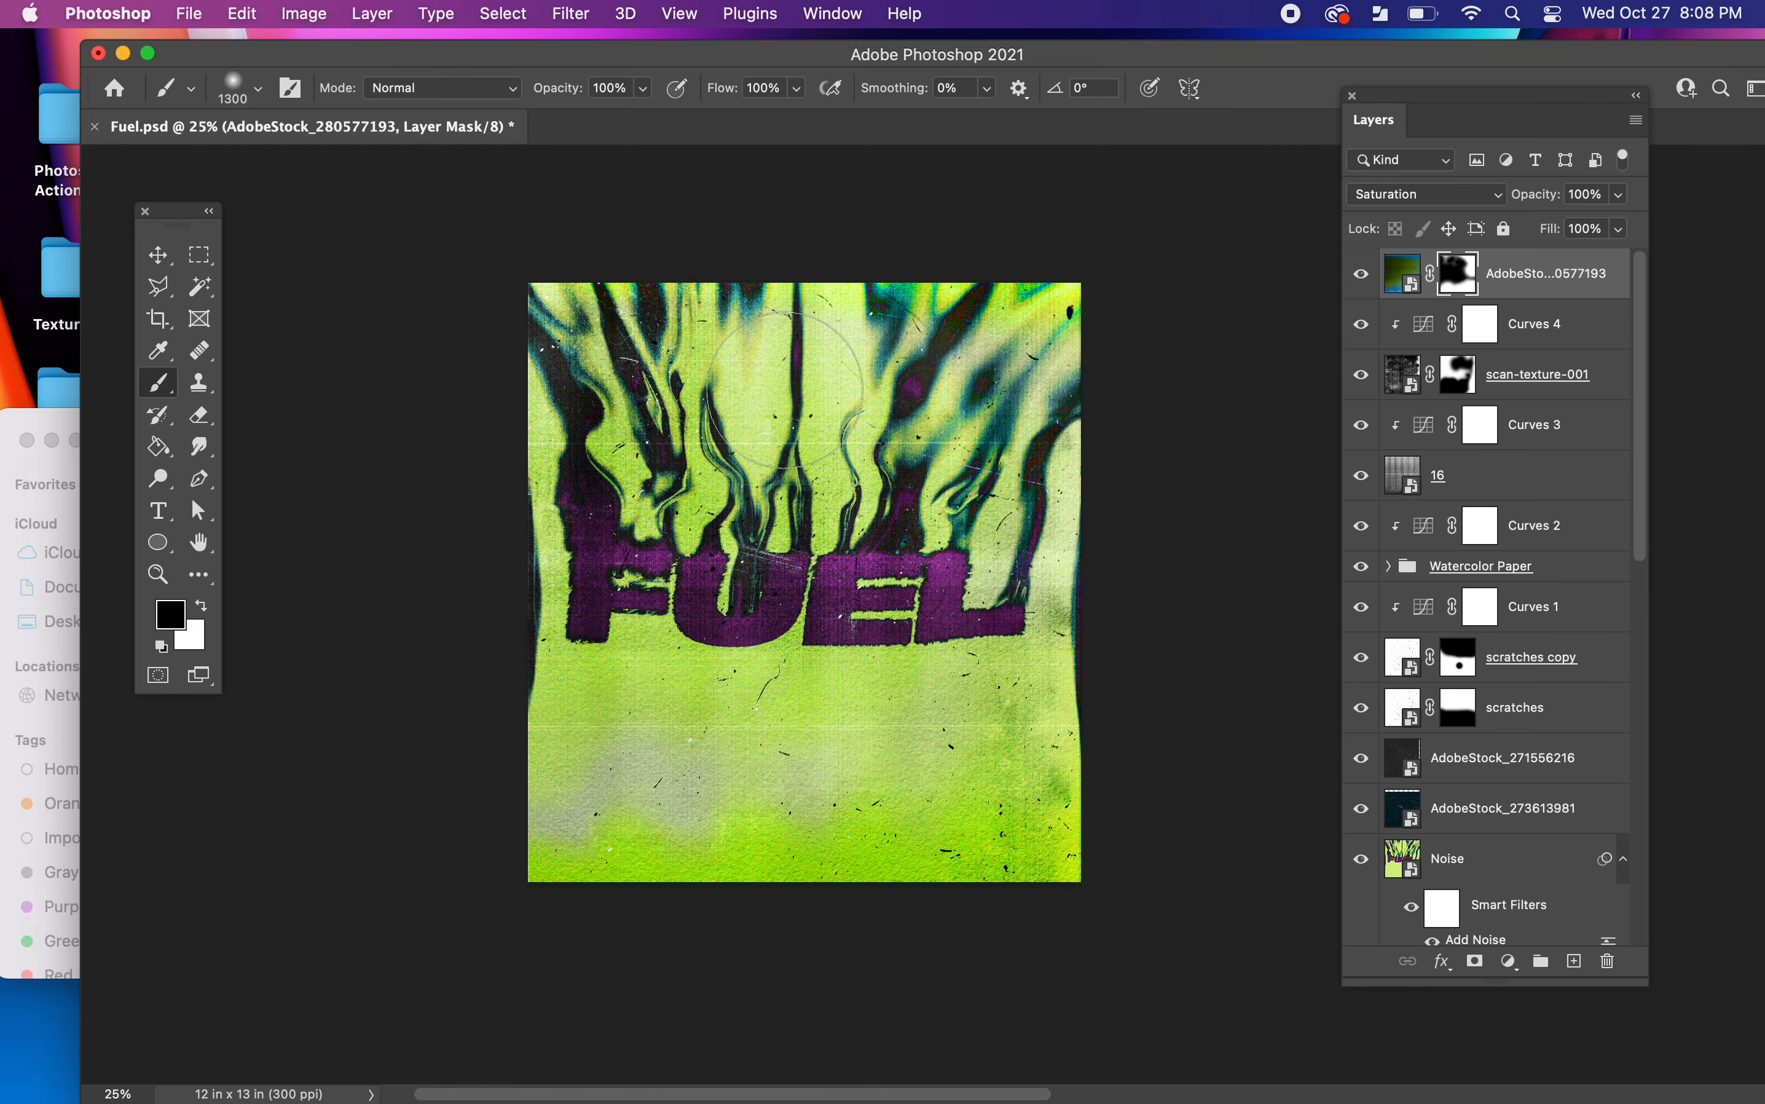
pyautogui.press('v')
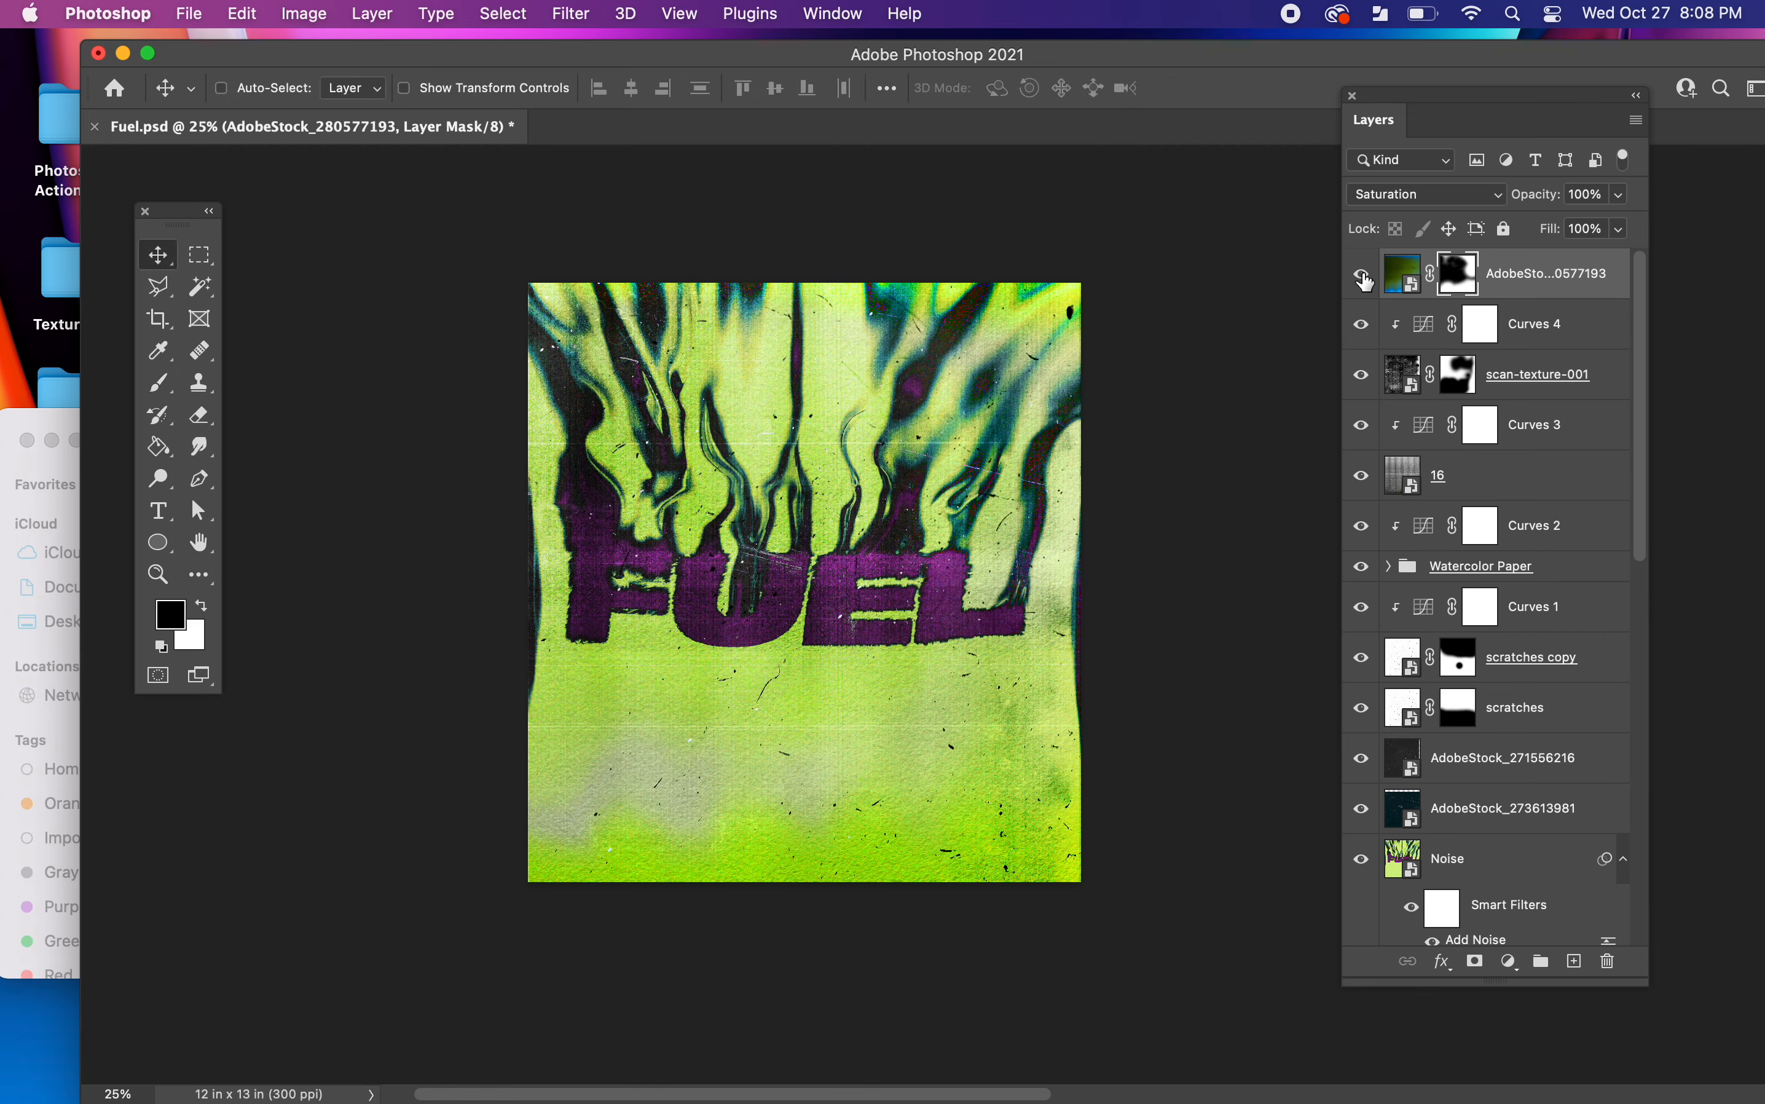
pyautogui.click(1396, 284)
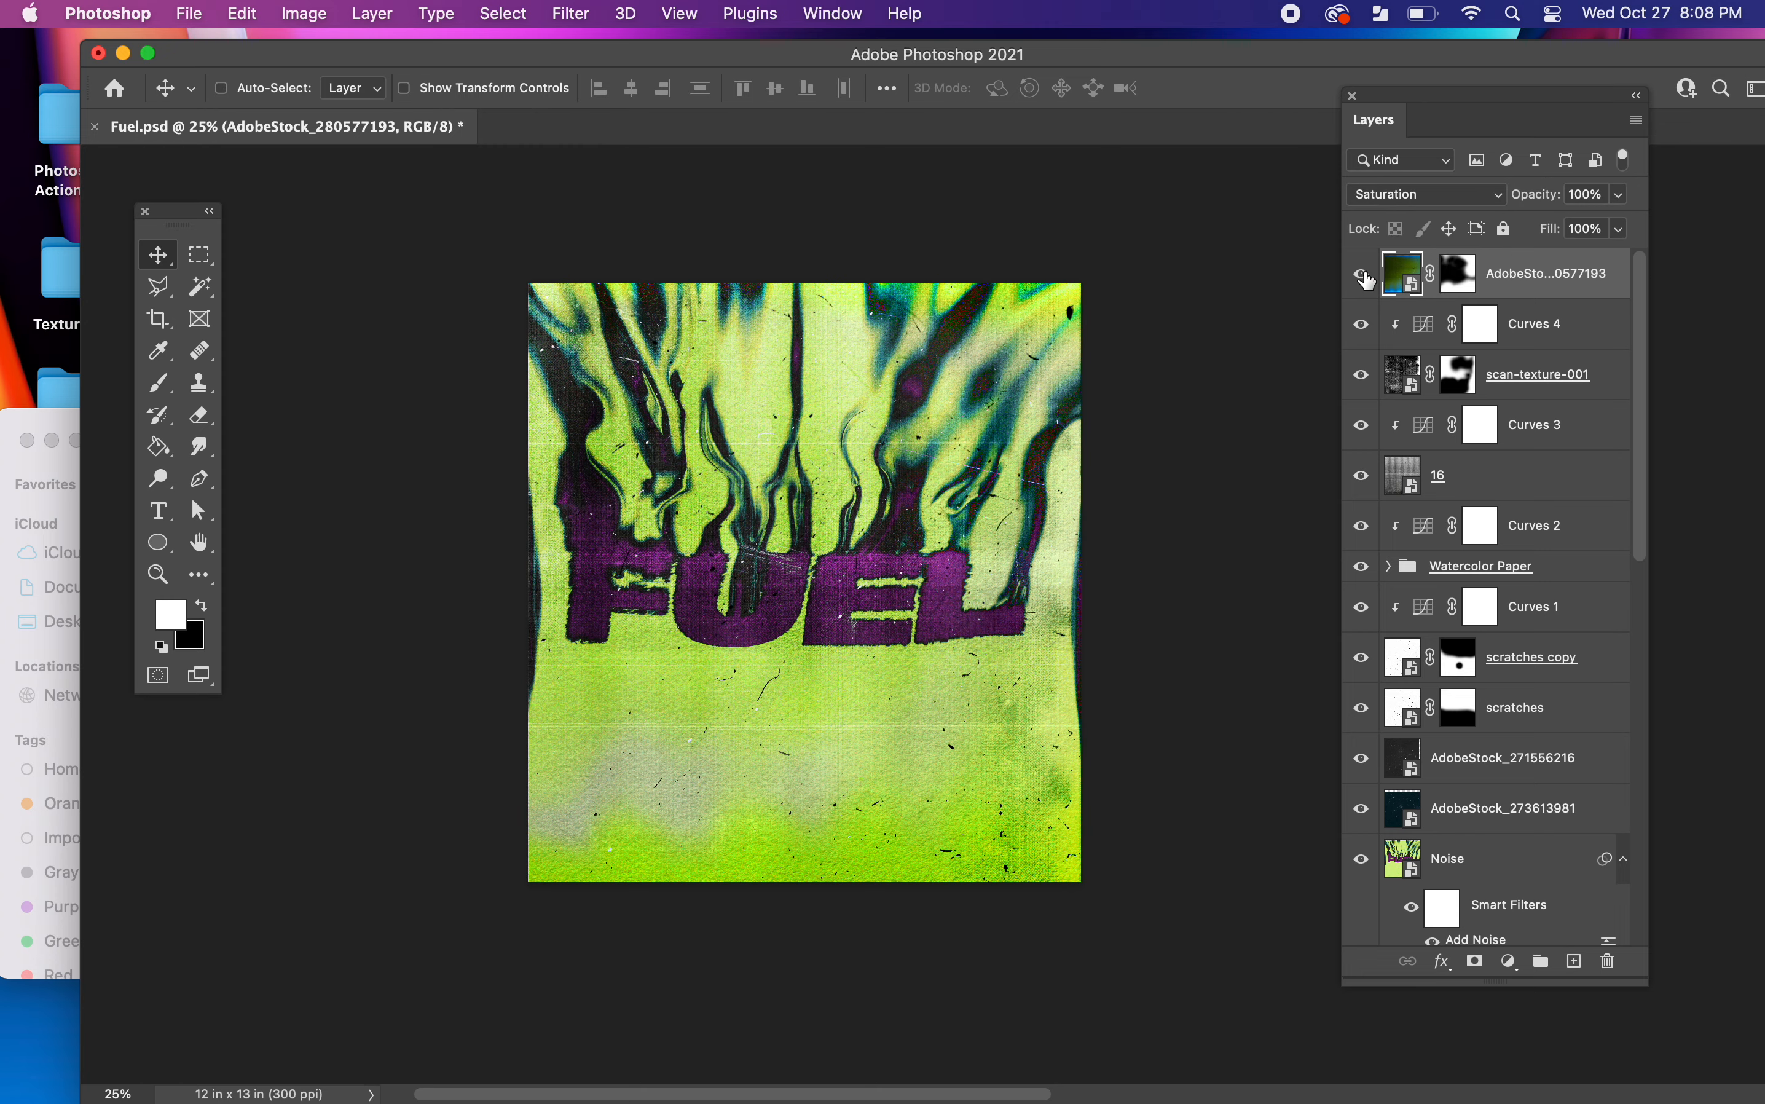
pyautogui.press('super+equal')
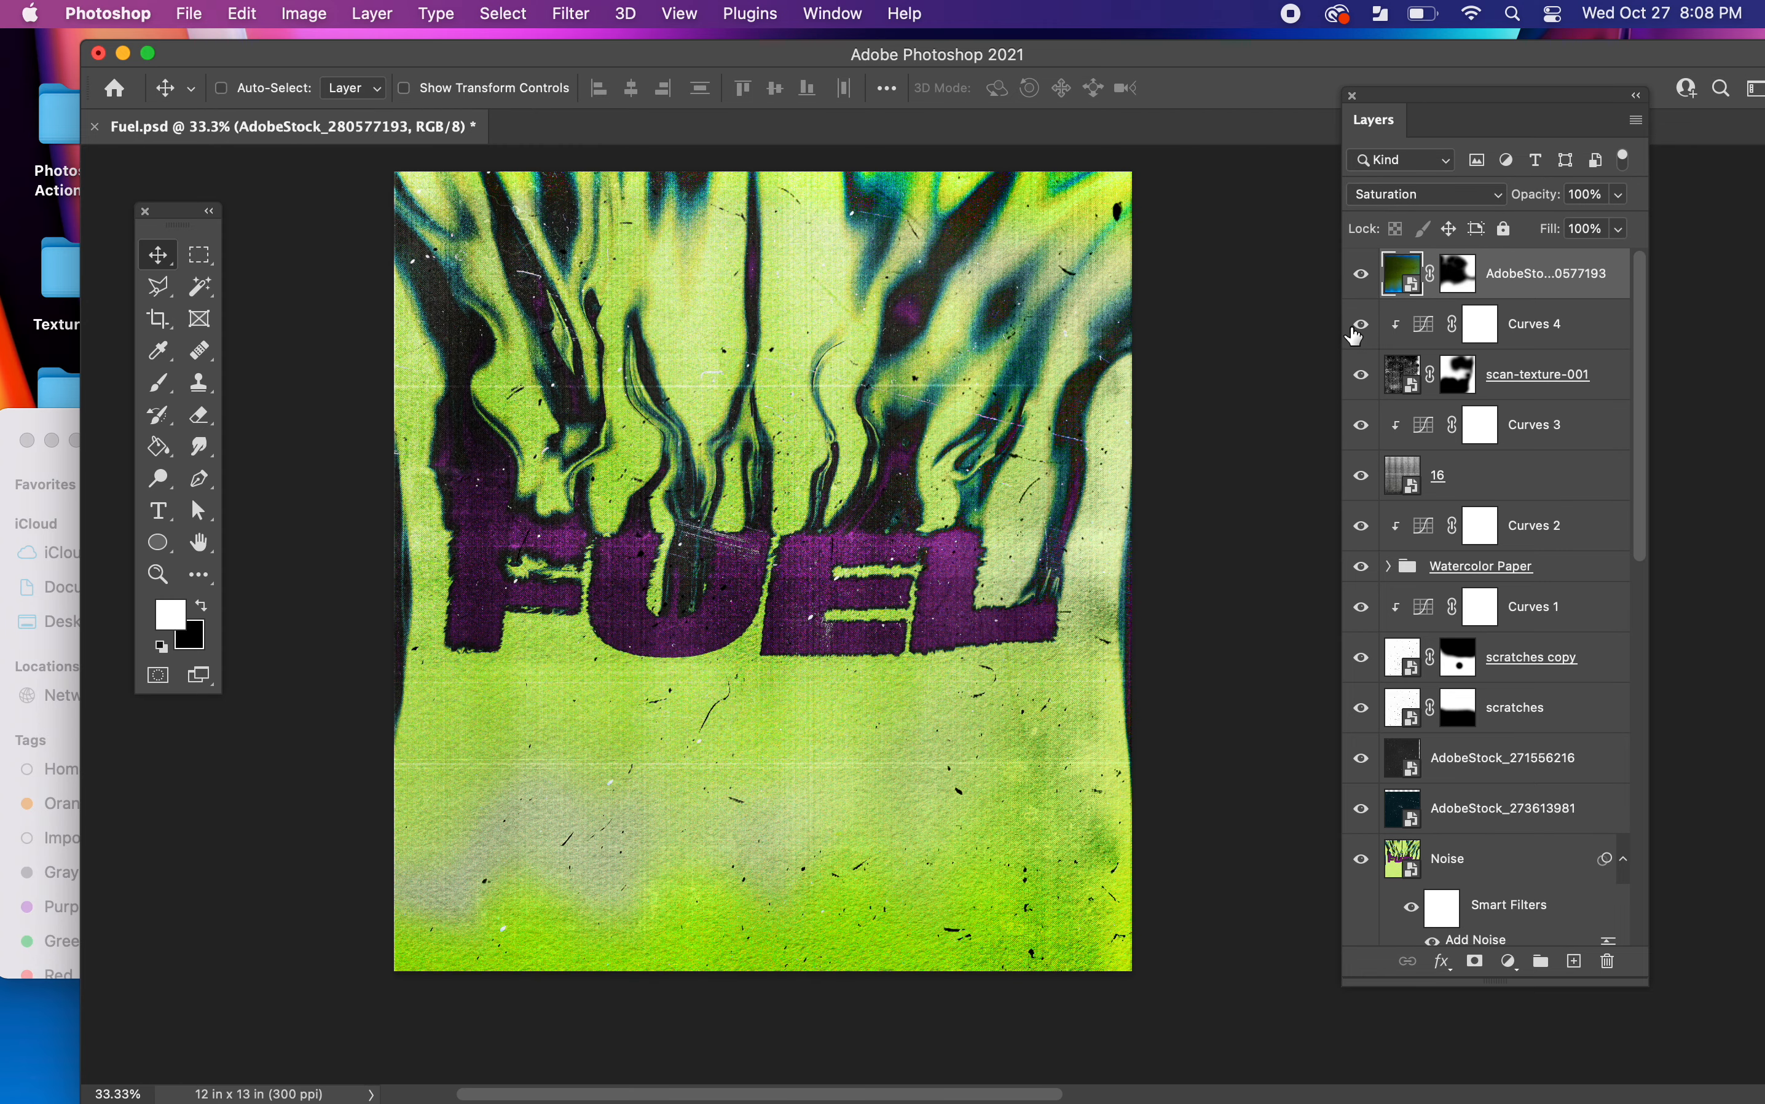
# - Place the second light leak, AdobeStock_343026038.jpeg, above the first one at its default size
pyautogui.click(43, 615)
pyautogui.click(365, 544)
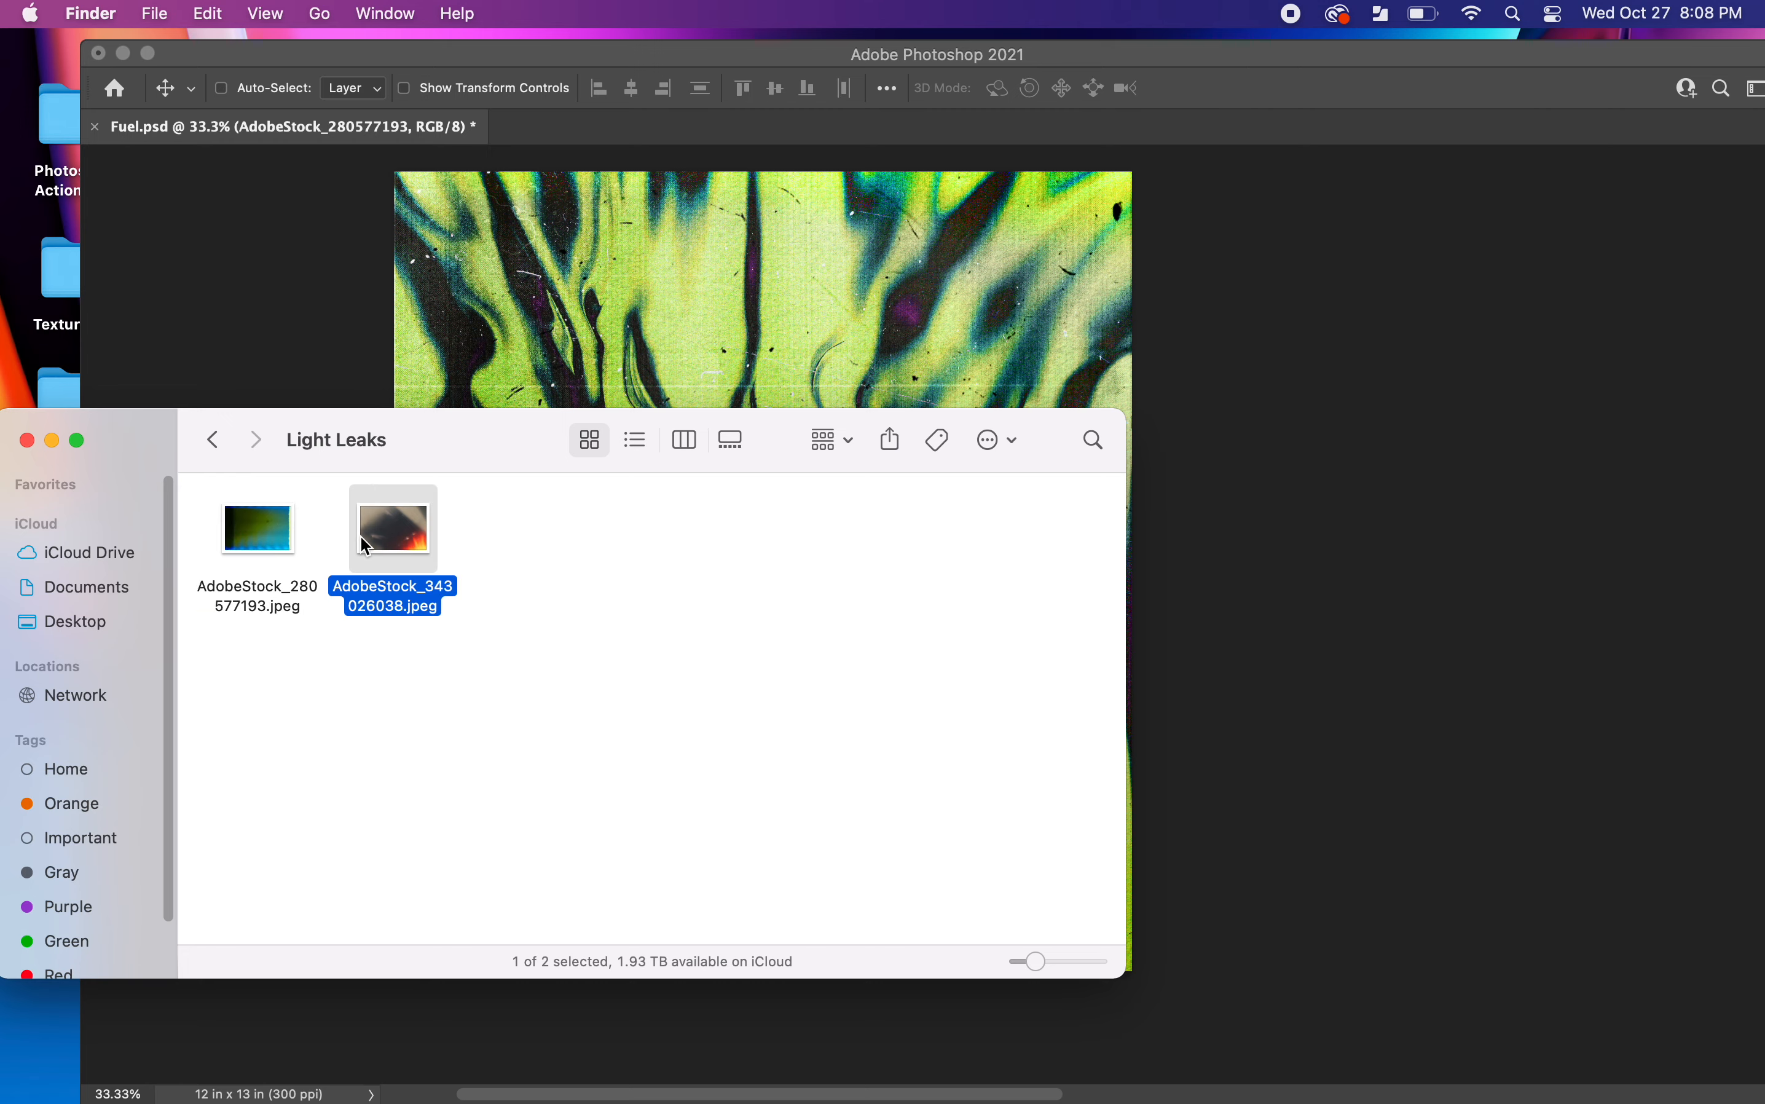
pyautogui.moveTo(393, 537); pyautogui.dragTo(783, 306)
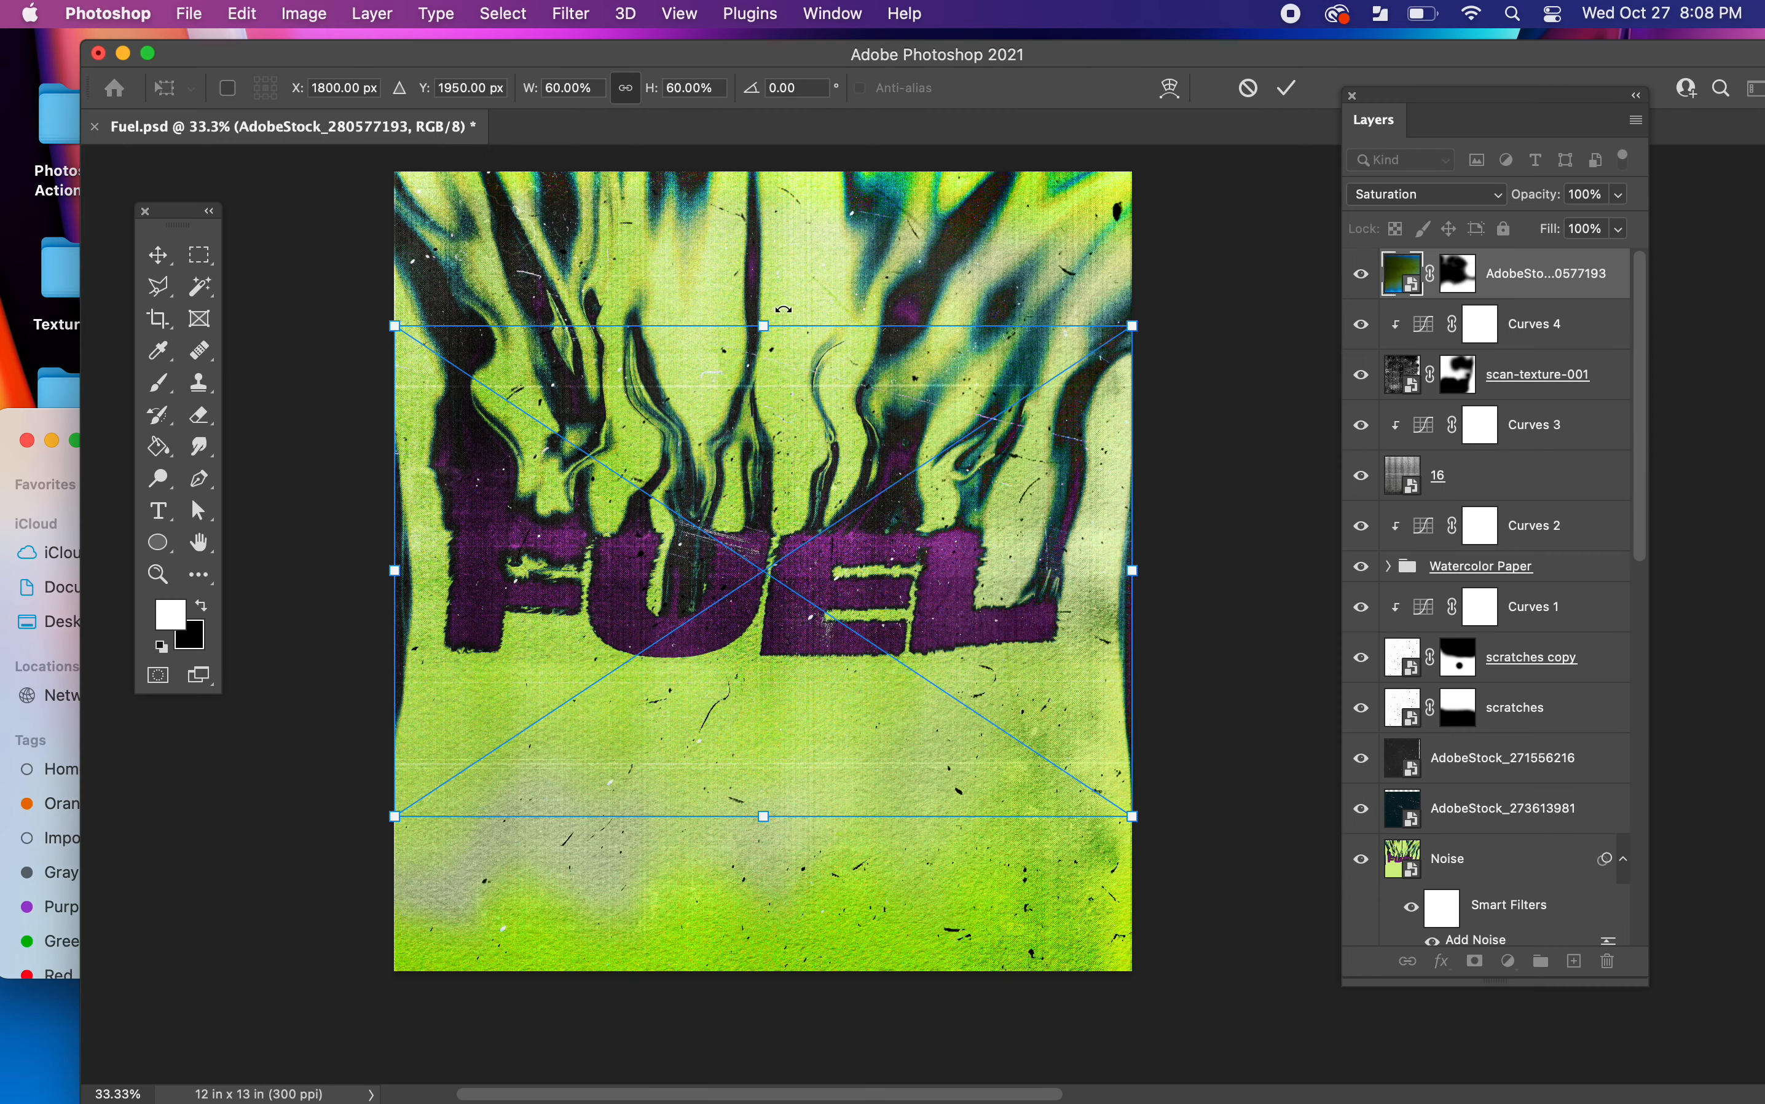
pyautogui.press('Return')
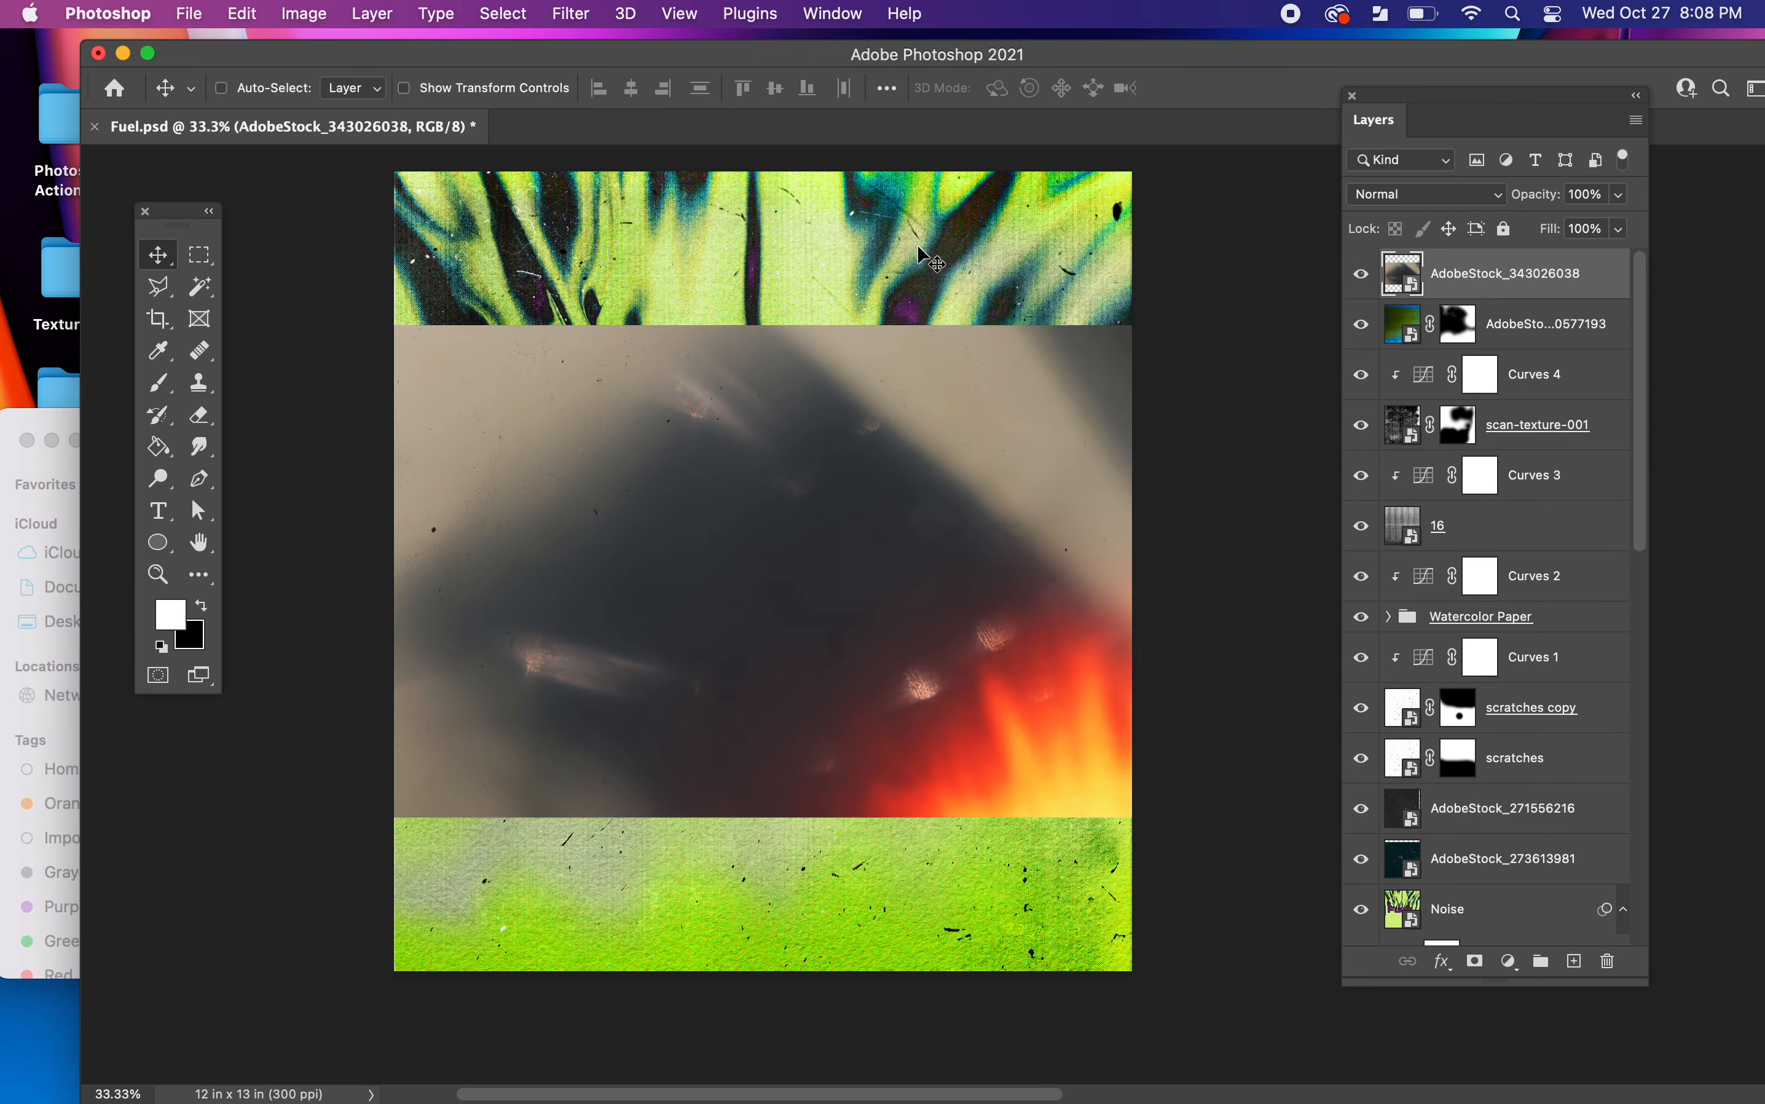
# - Blend the fiery light leak layer in Saturation mode and move it up over the flames along the artwork's upper edge
pyautogui.click(1440, 203)
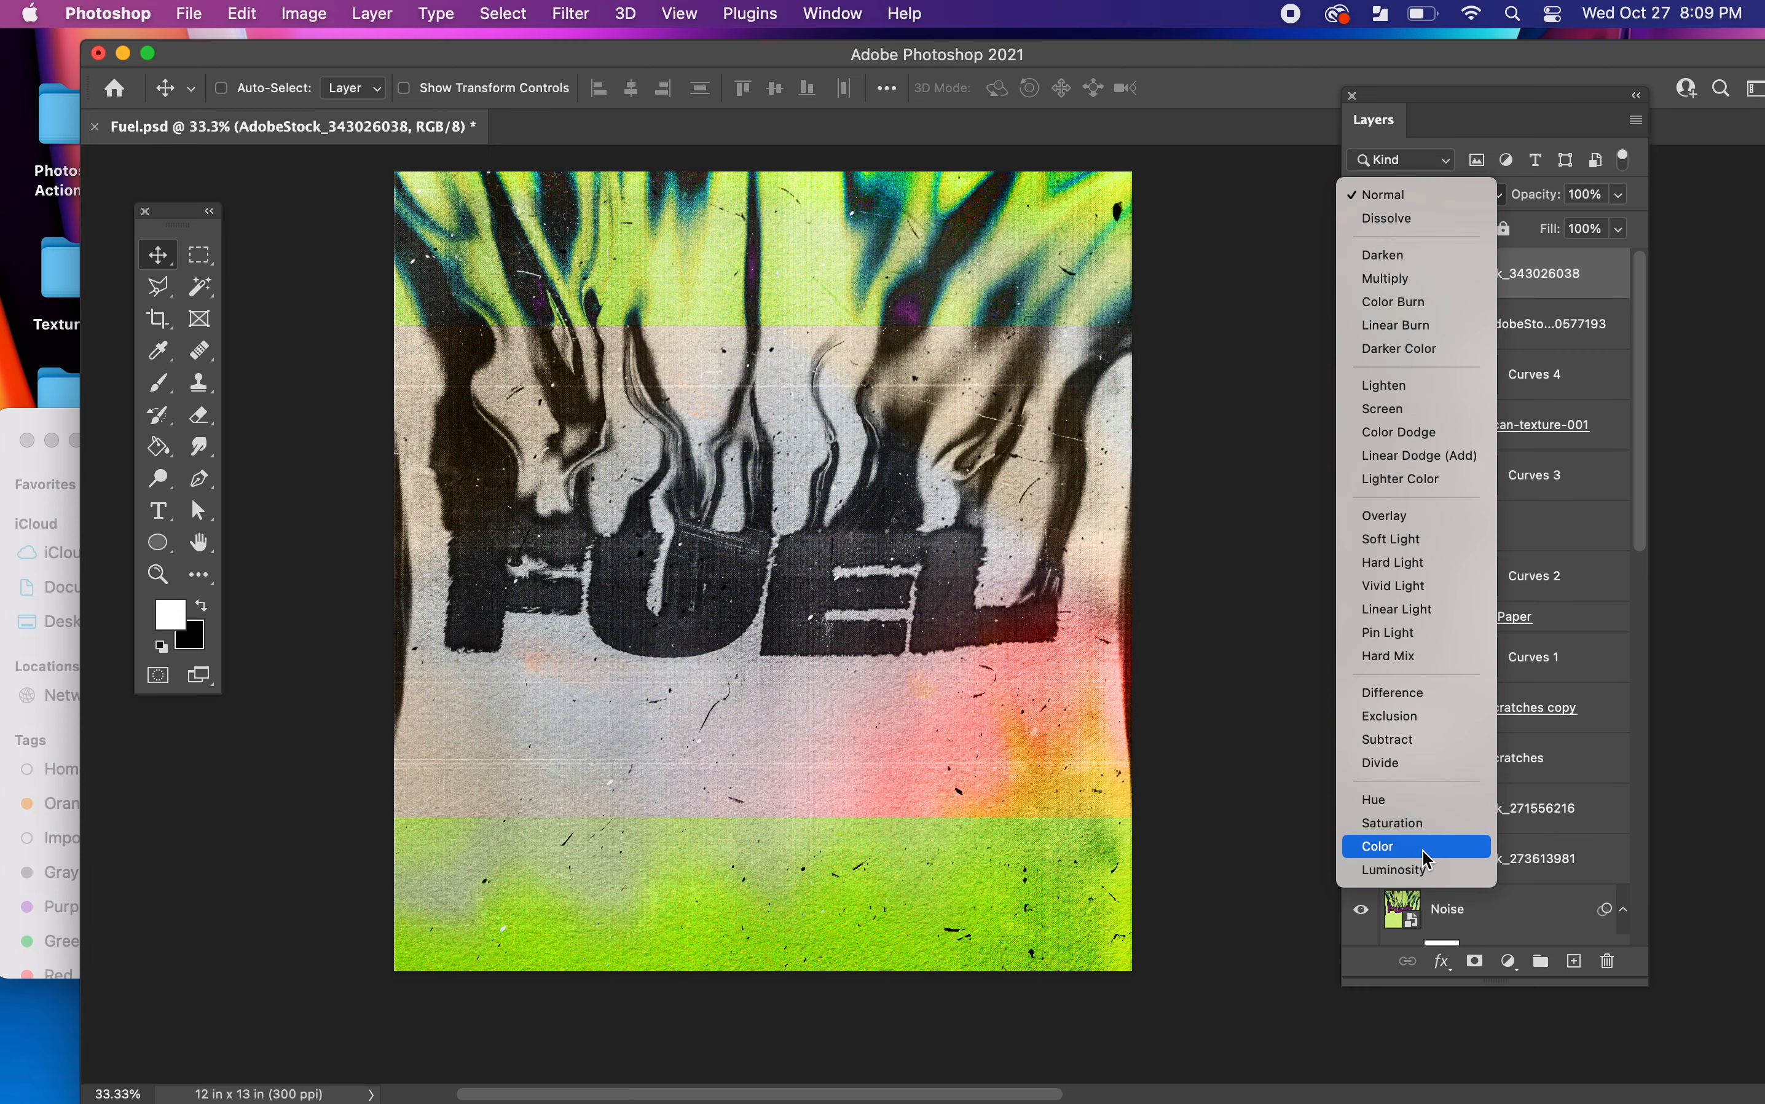
pyautogui.click(1428, 839)
pyautogui.scroll(1, 1202, 780)
pyautogui.moveTo(1068, 774); pyautogui.dragTo(1122, 322)
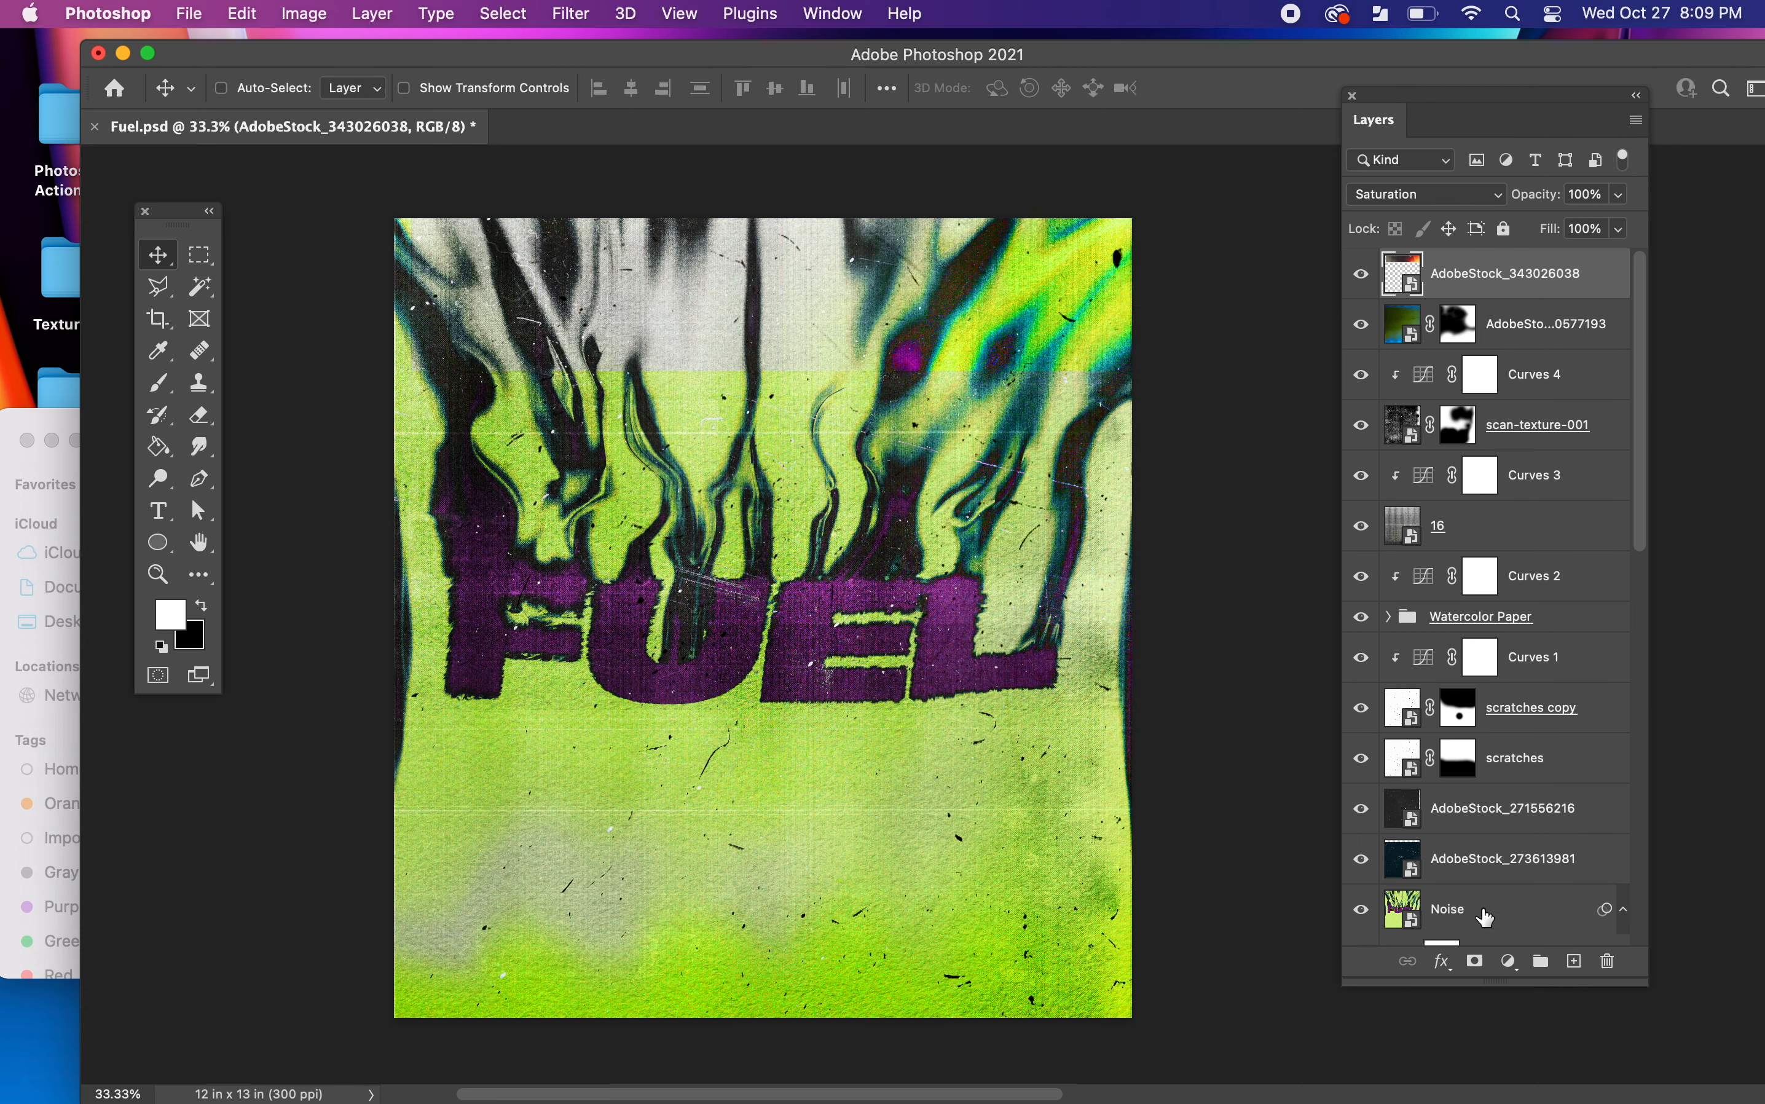
# - Add a mask to the fiery light leak and paint black with a 700 px brush to remove its grey patch and hard edge
pyautogui.click(1474, 960)
pyautogui.press('b')
pyautogui.press('x')
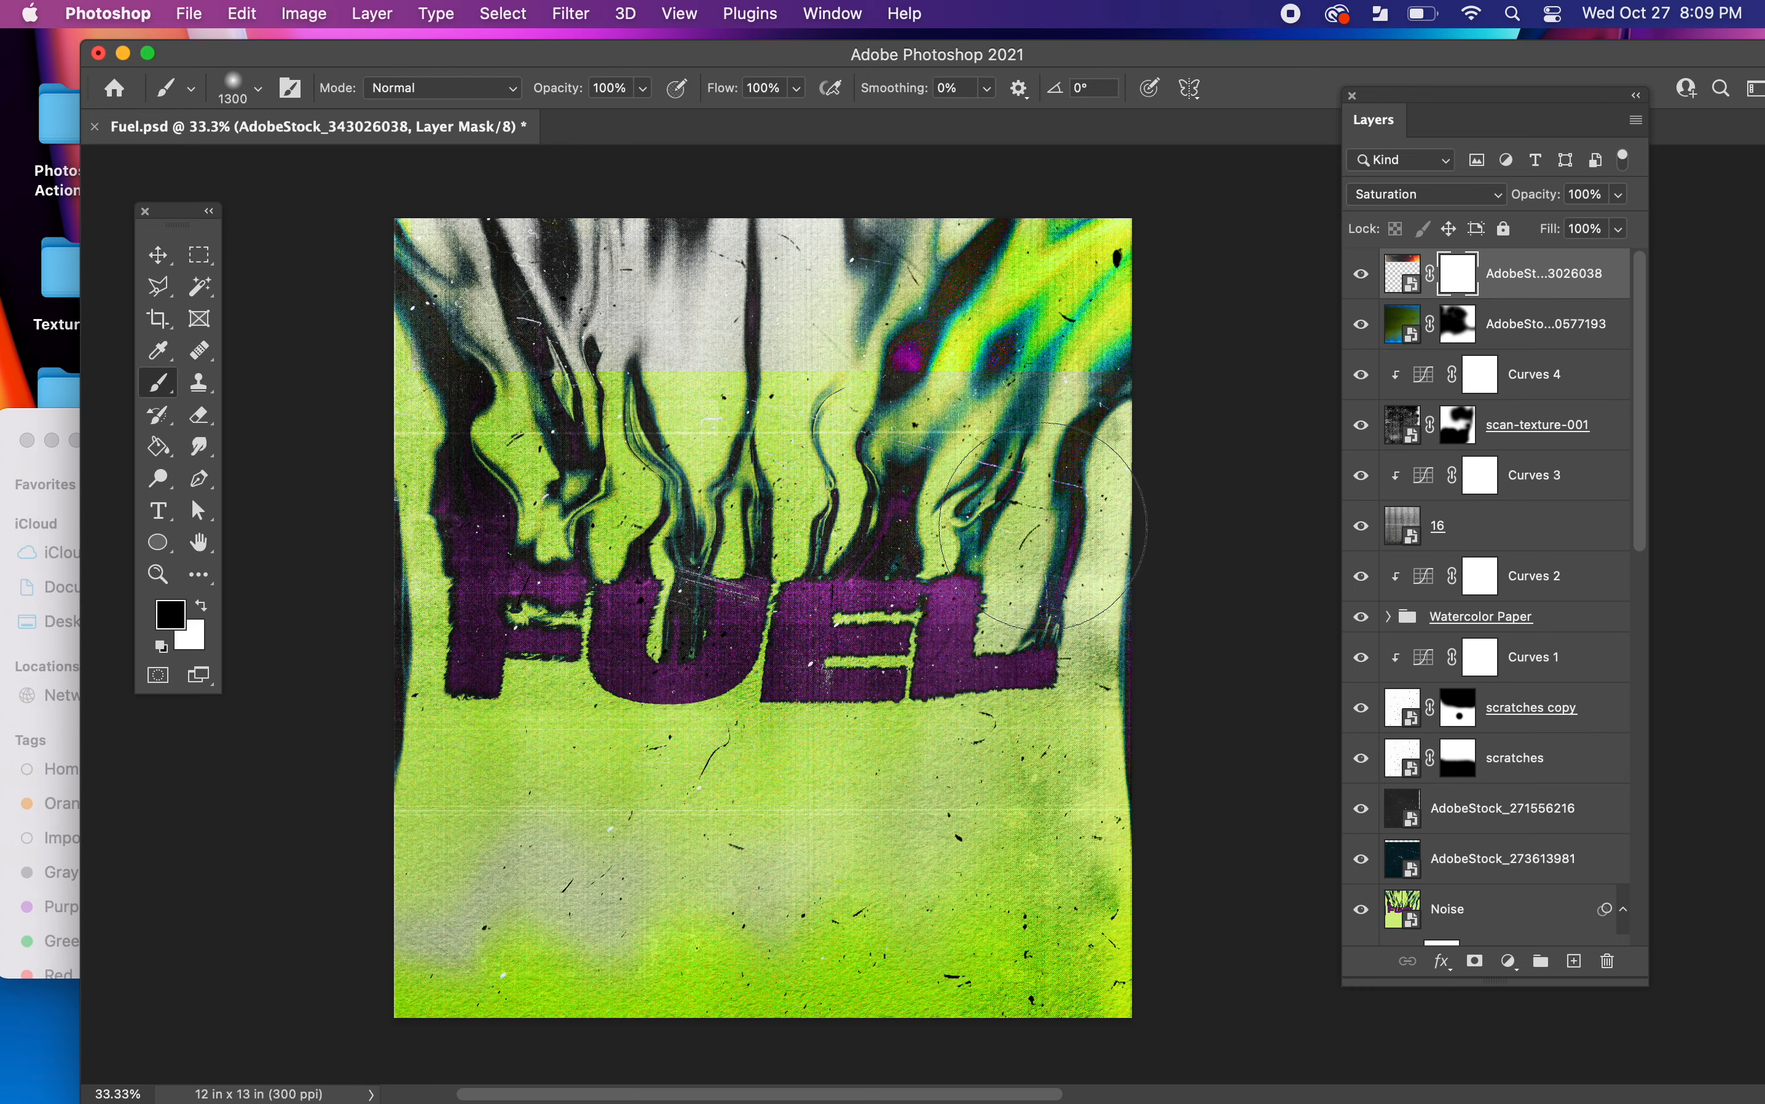
pyautogui.press('[')
pyautogui.press('[')
pyautogui.press('[')
pyautogui.press('[')
pyautogui.press('[')
pyautogui.press('[')
pyautogui.moveTo(980, 424)
pyautogui.mouseDown()
pyautogui.moveTo(906, 436)
pyautogui.moveTo(806, 377)
pyautogui.moveTo(911, 191)
pyautogui.moveTo(661, 373)
pyautogui.moveTo(560, 314)
pyautogui.moveTo(349, 350)
pyautogui.moveTo(437, 268)
pyautogui.moveTo(465, 189)
pyautogui.moveTo(546, 211)
pyautogui.mouseUp()
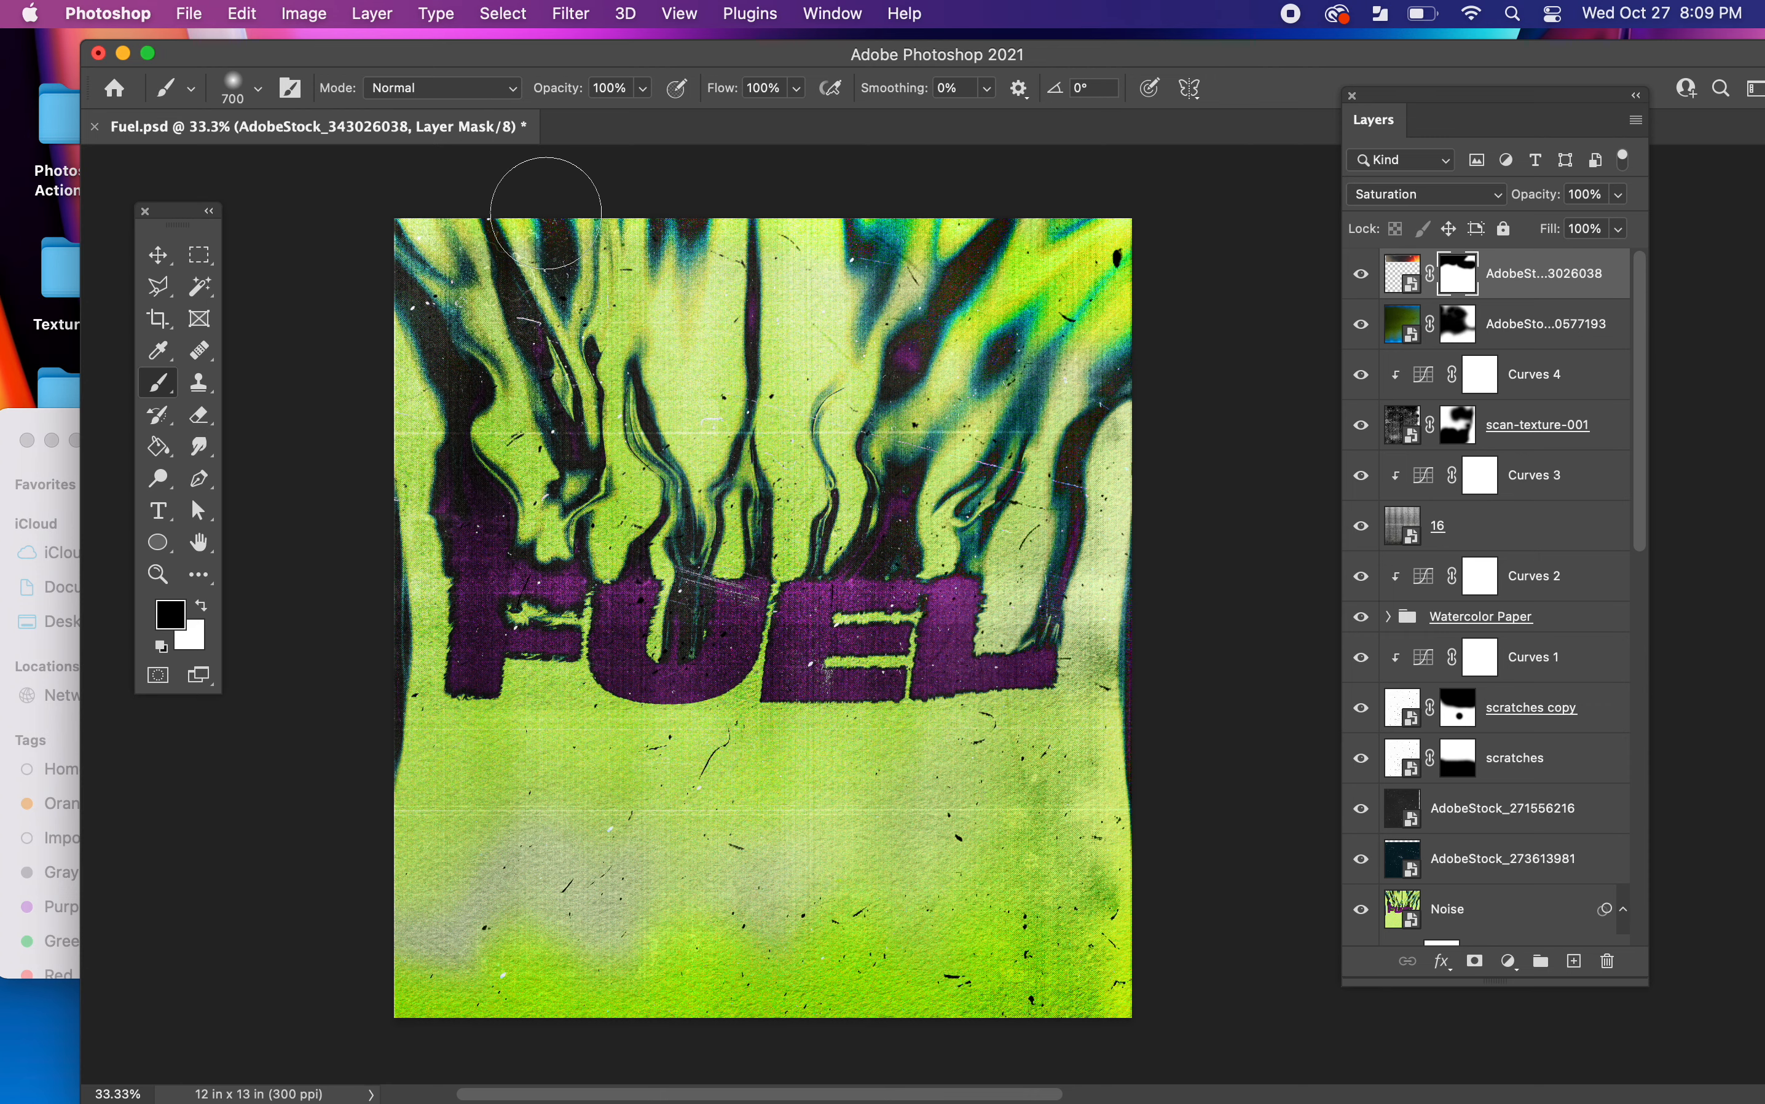
# - Compare the artwork with the fiery light leak hidden and shown, and shift the layer slightly down and left
pyautogui.press('v')
pyautogui.click(1360, 280)
pyautogui.click(1360, 280)
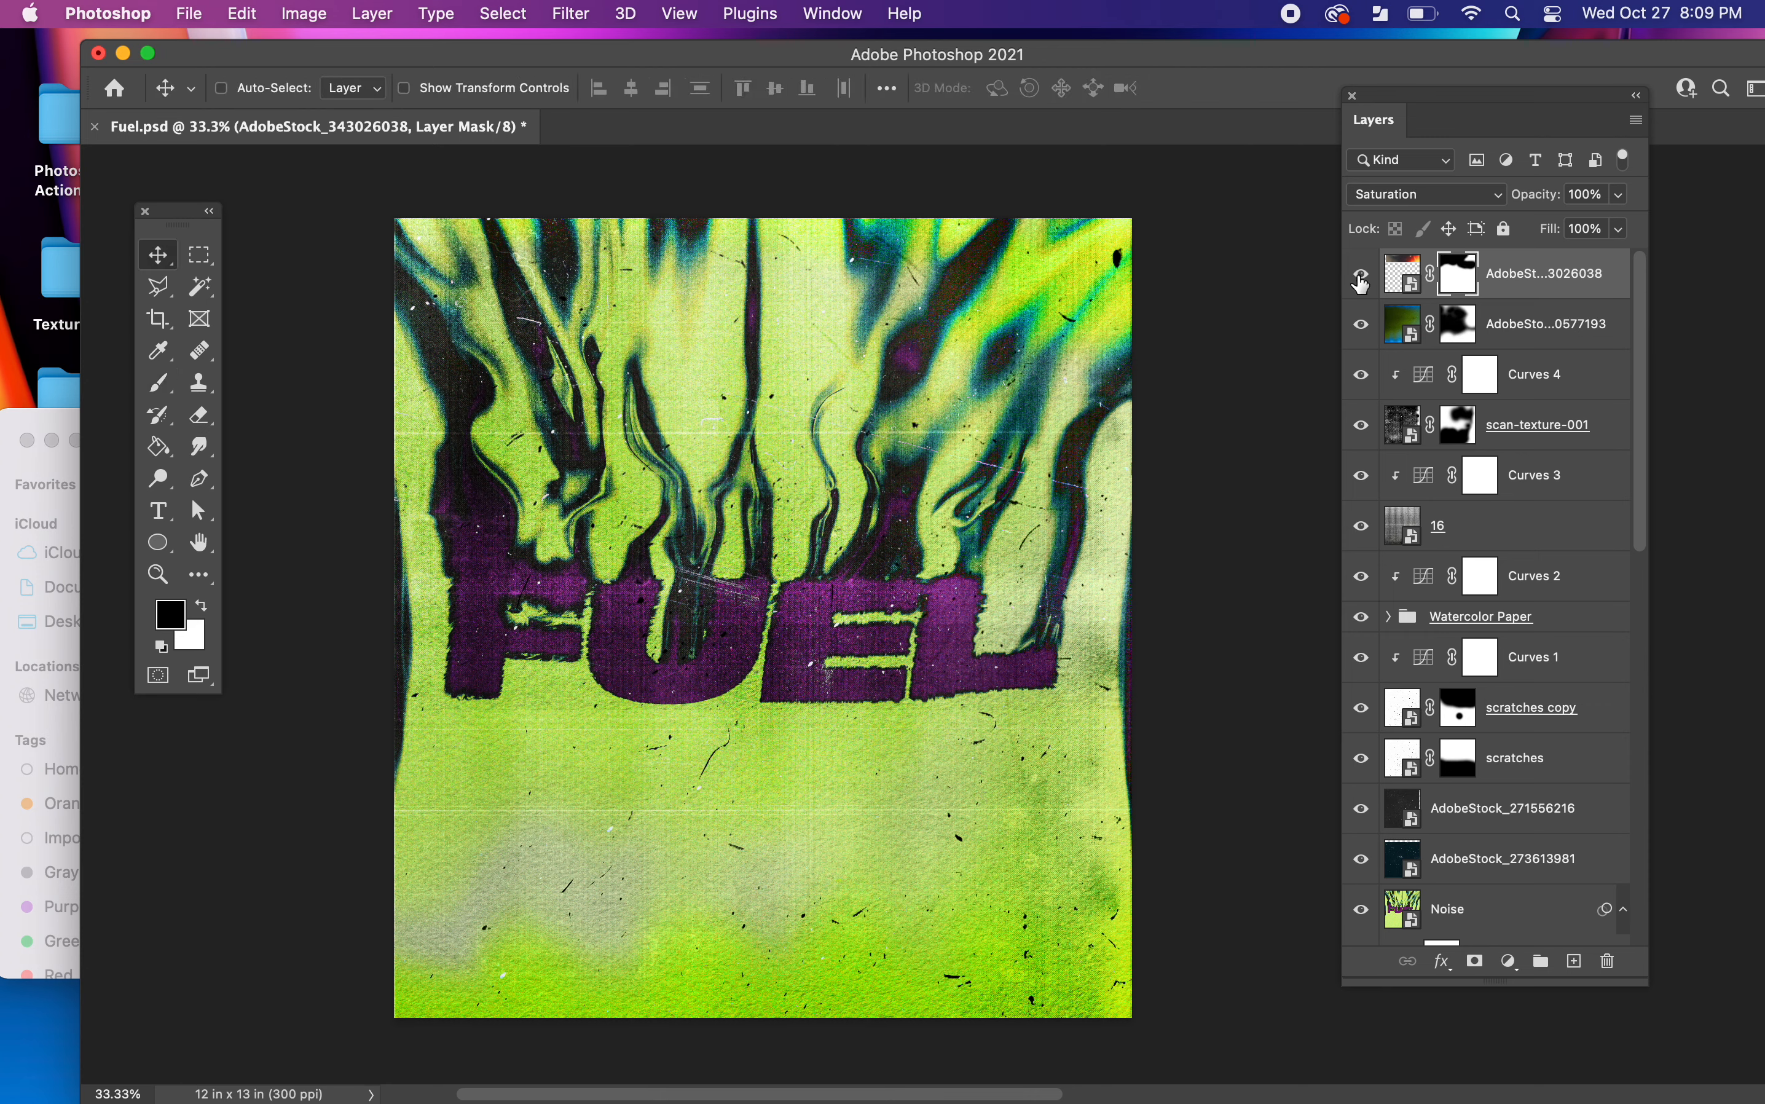
pyautogui.moveTo(1188, 310); pyautogui.dragTo(1165, 364)
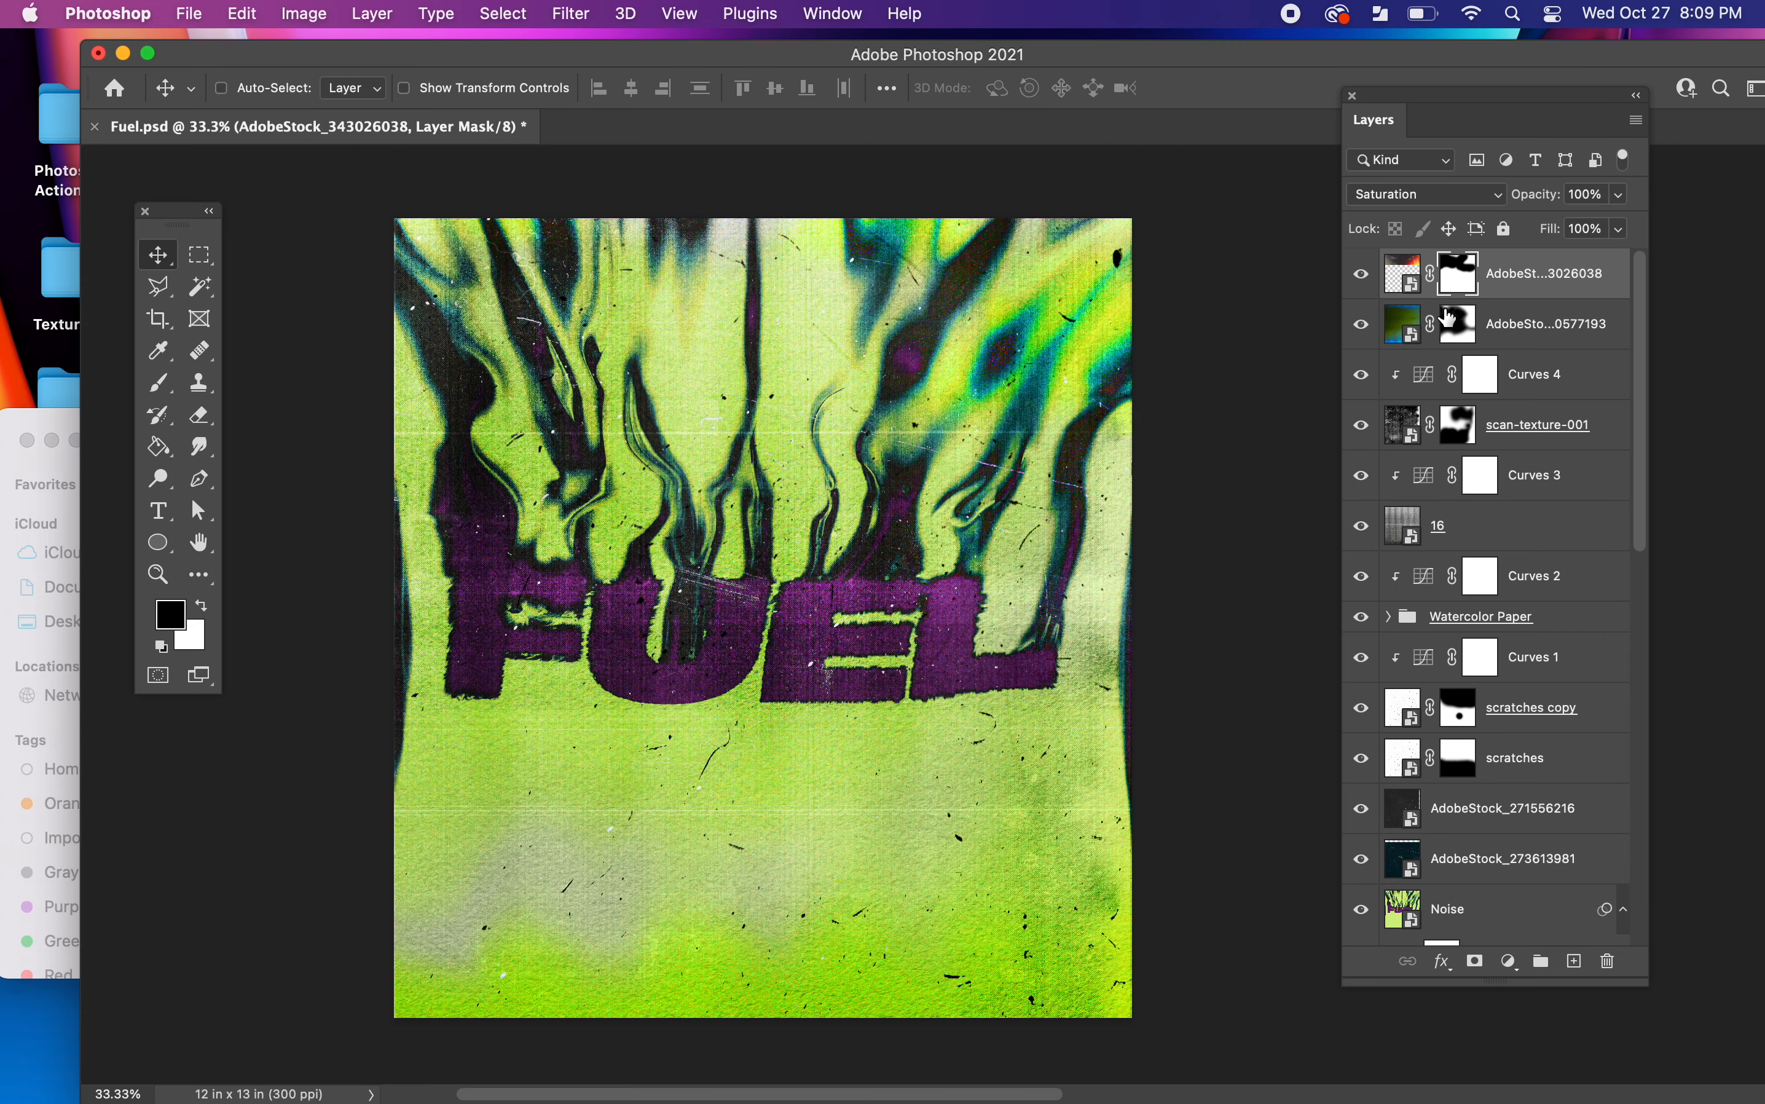
# - Duplicate the AdobeStock_343026038 layer, flip the copy horizontally, and move it down and right over the upper-left flames
pyautogui.click(1411, 291)
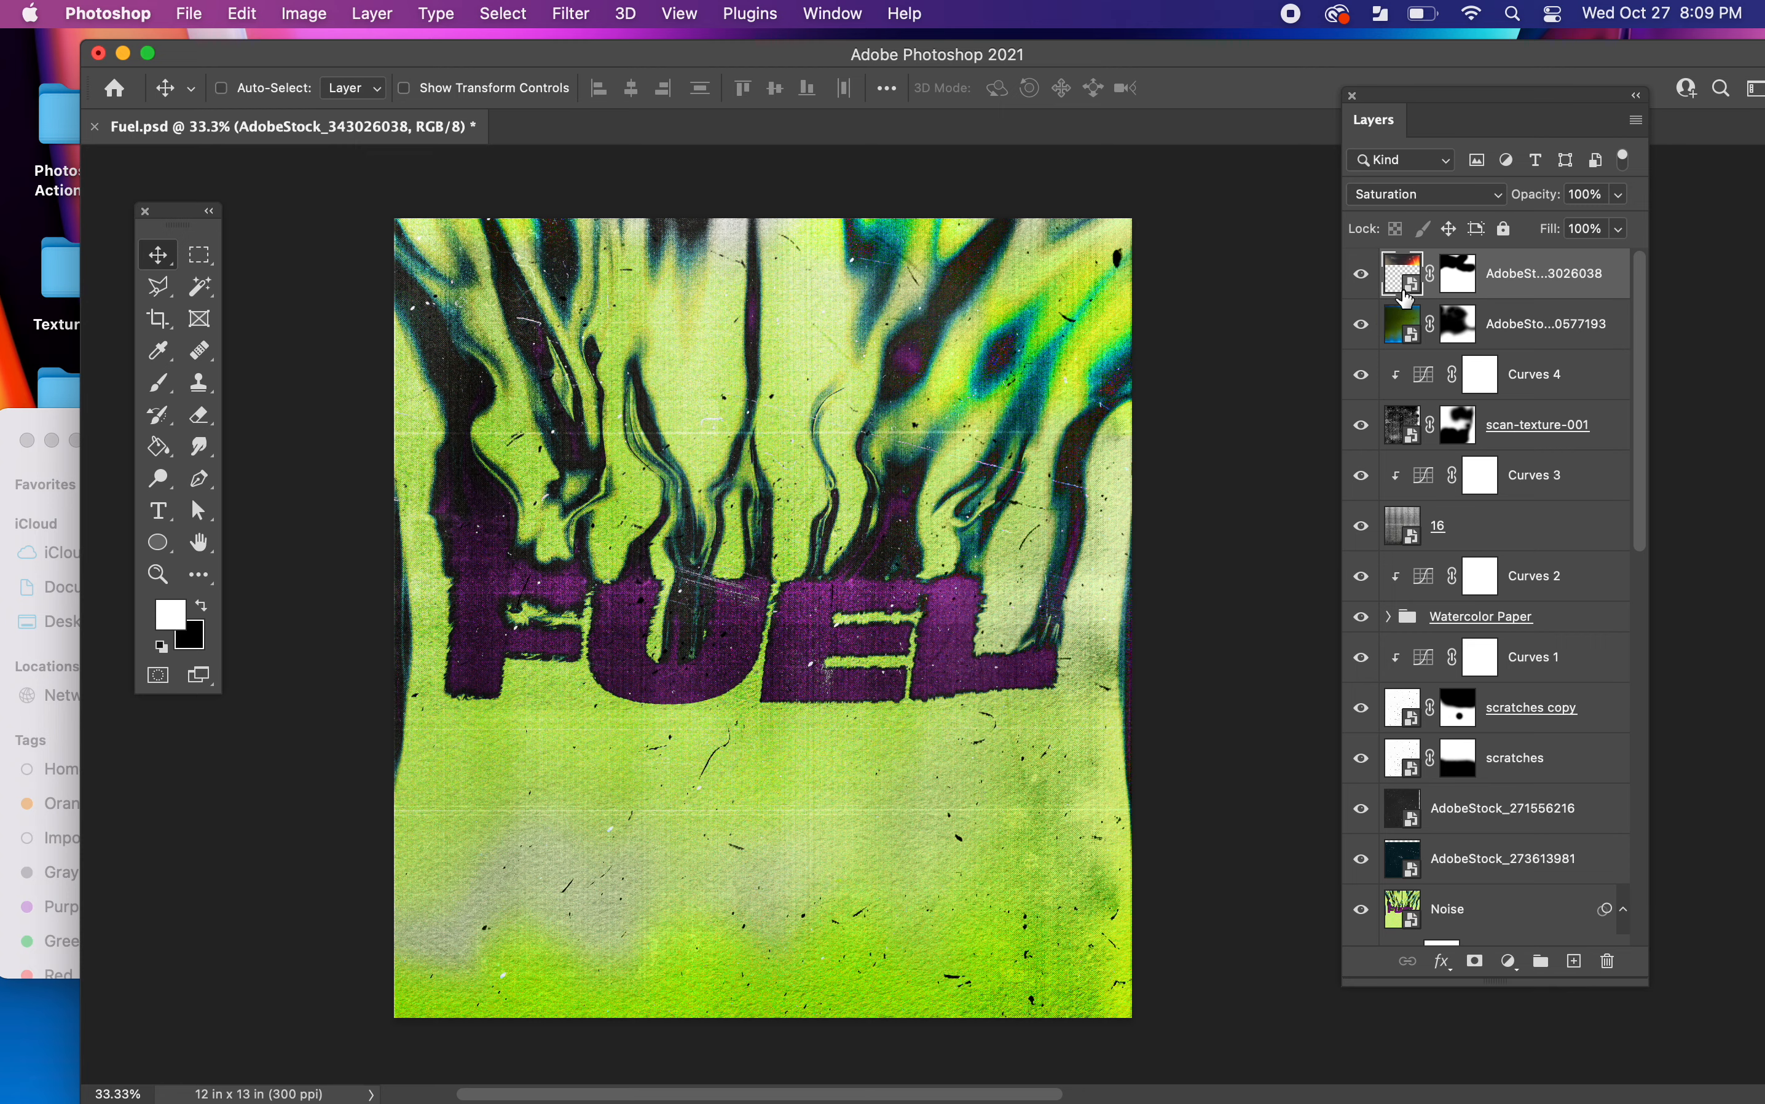
pyautogui.press('super+j')
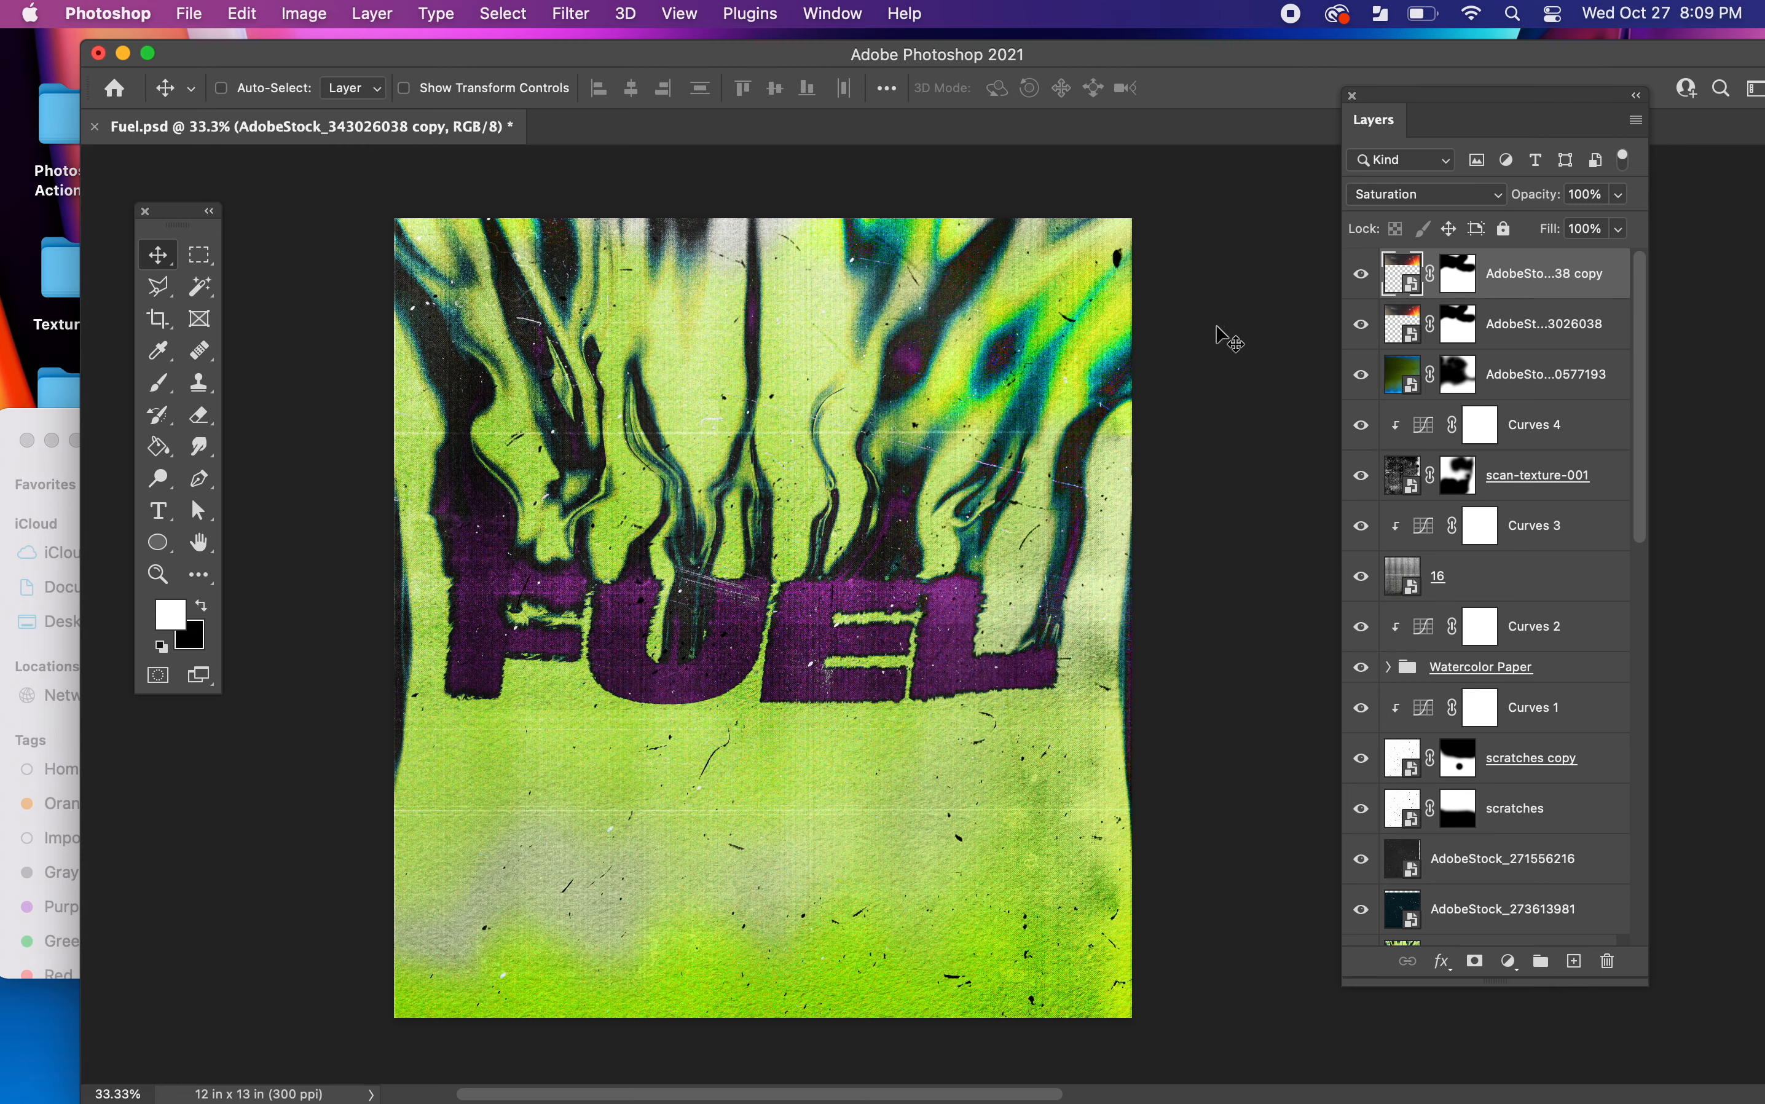
pyautogui.press('super+t')
pyautogui.rightClick(1062, 336)
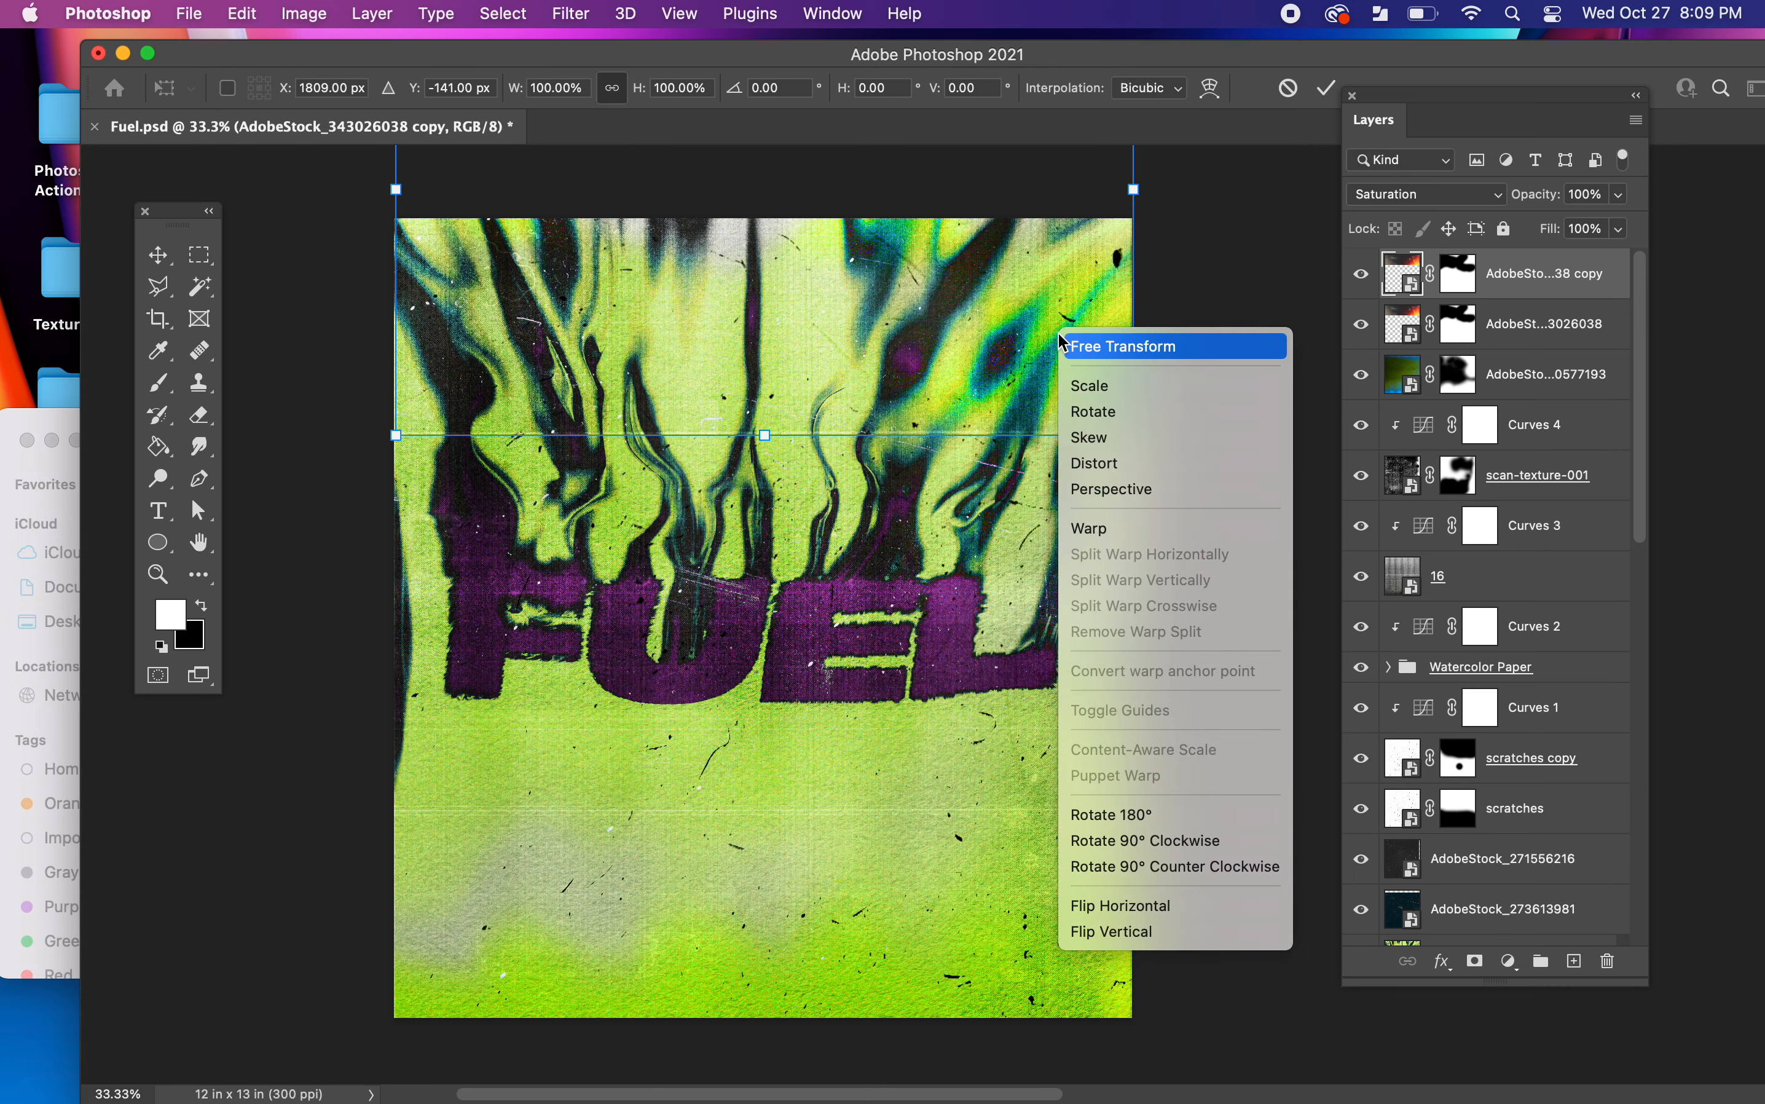
pyautogui.click(1152, 905)
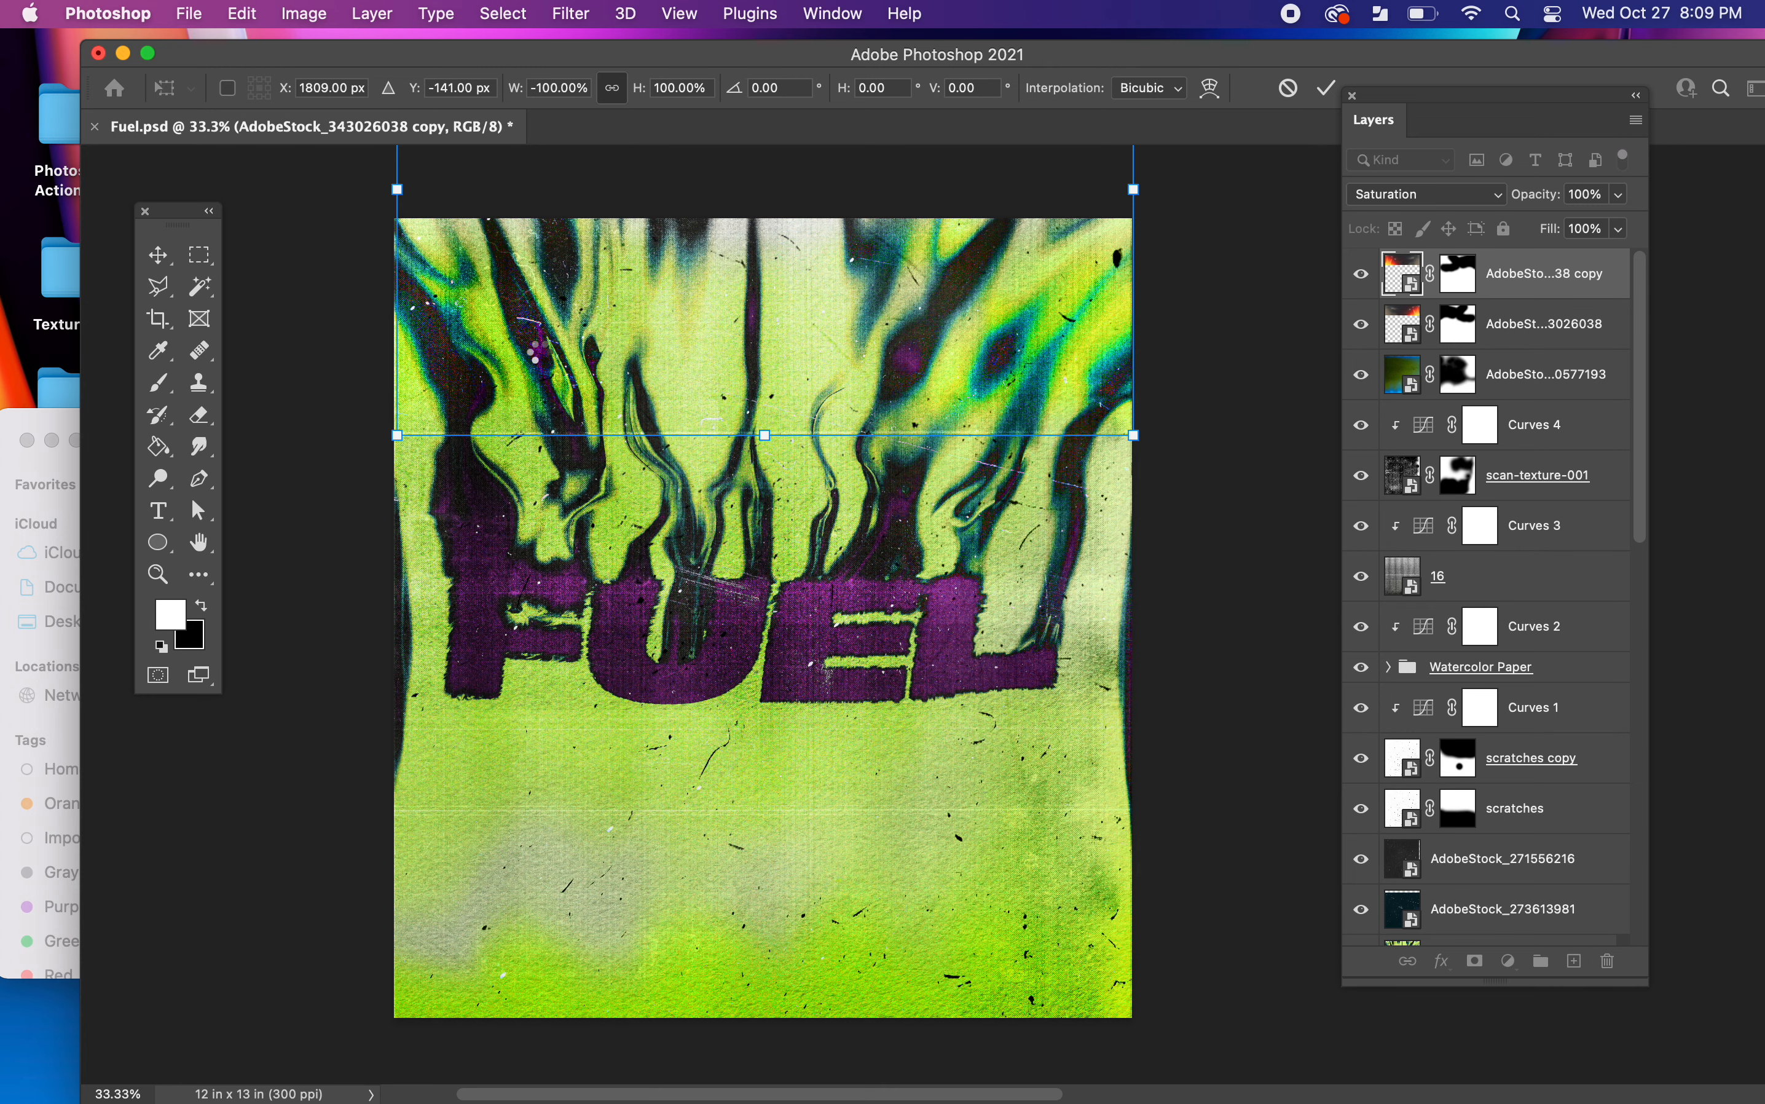
pyautogui.press('Return')
pyautogui.moveTo(438, 358); pyautogui.dragTo(548, 461)
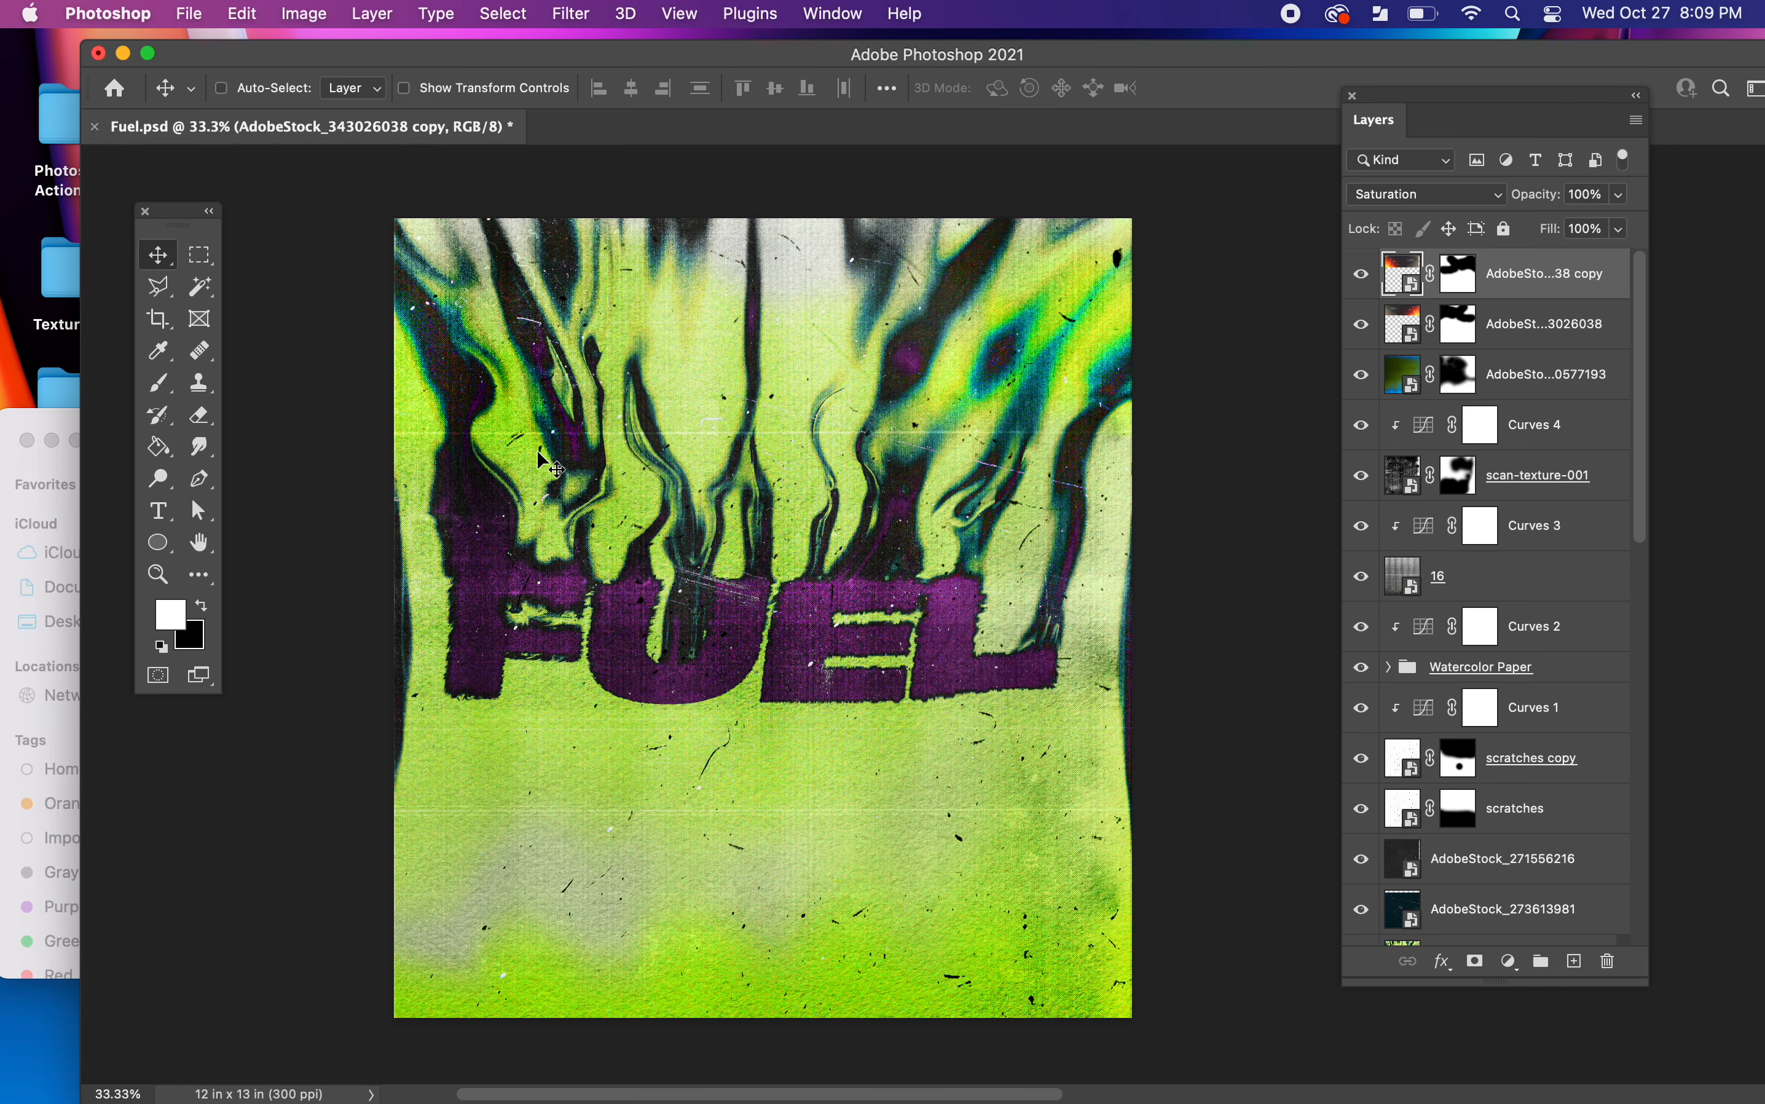
# - Refine the flipped copy's mask with a 700 px brush, hiding the grey areas over the upper-left and middle flames
pyautogui.click(1461, 274)
pyautogui.press('b')
pyautogui.press('x')
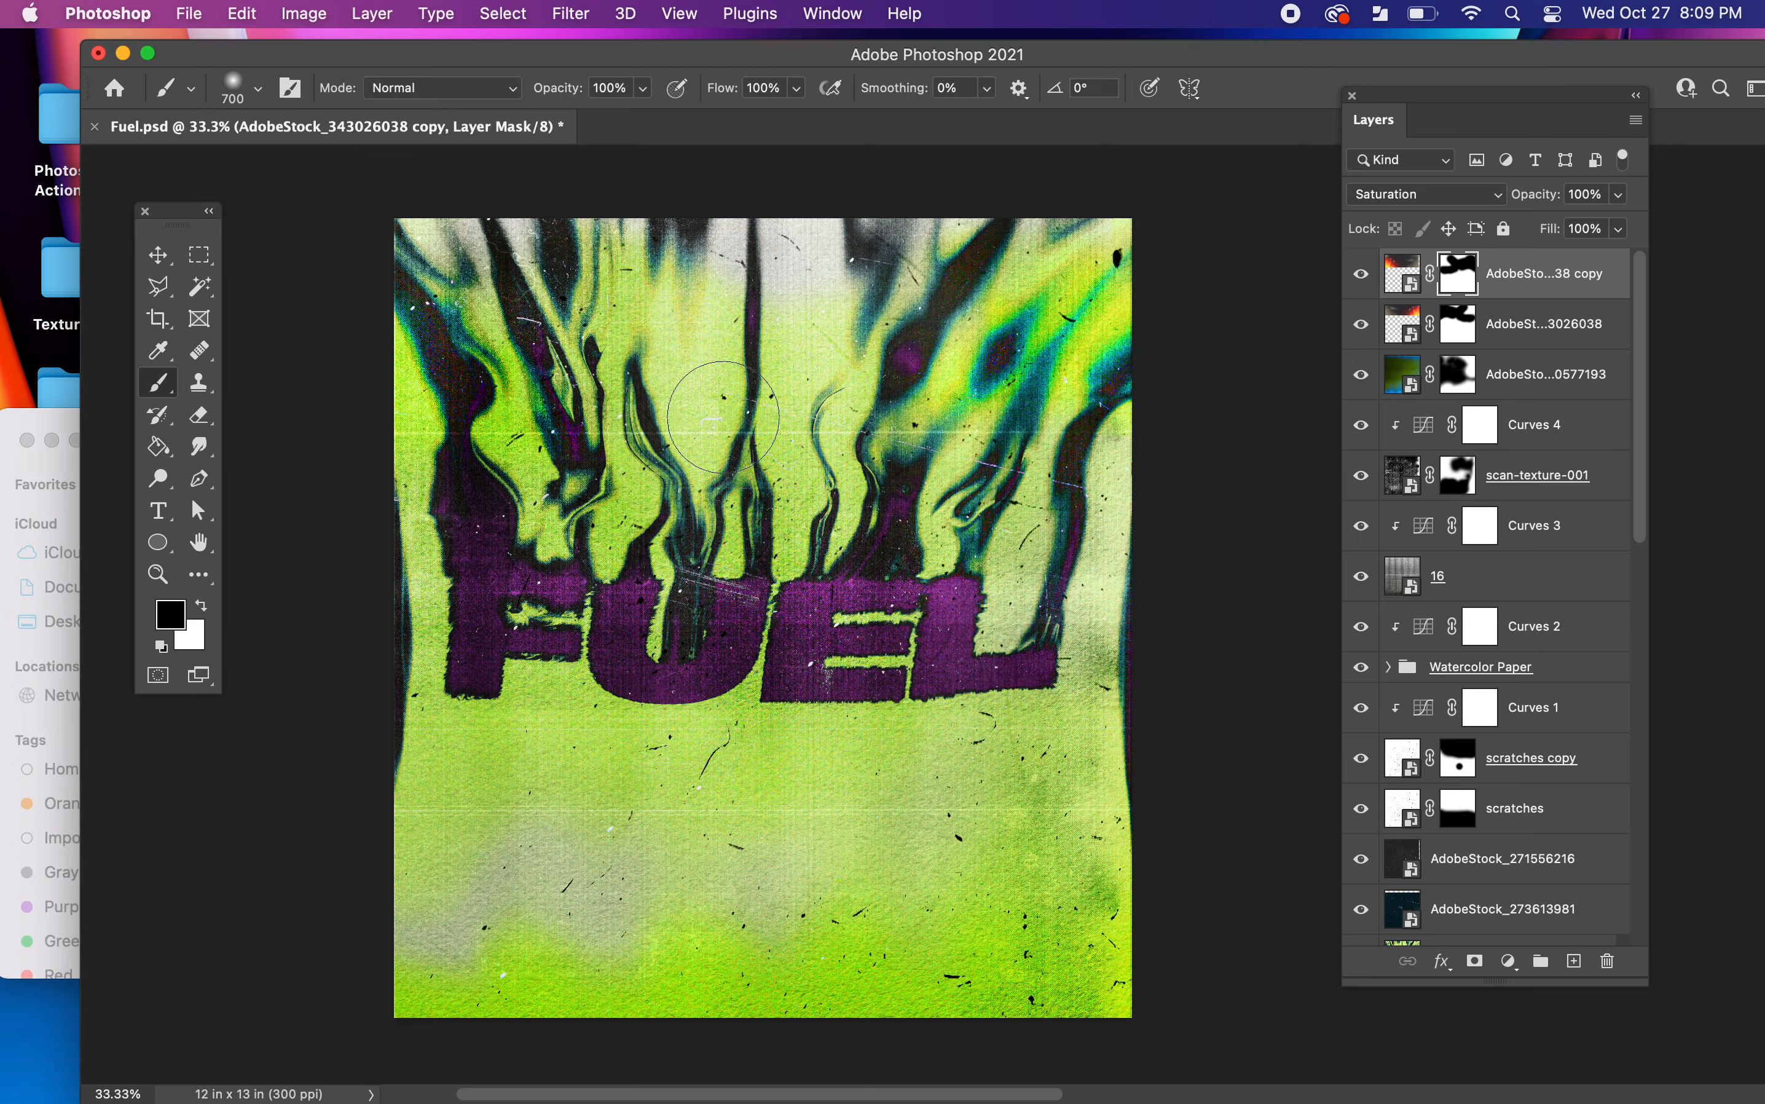
pyautogui.press('x')
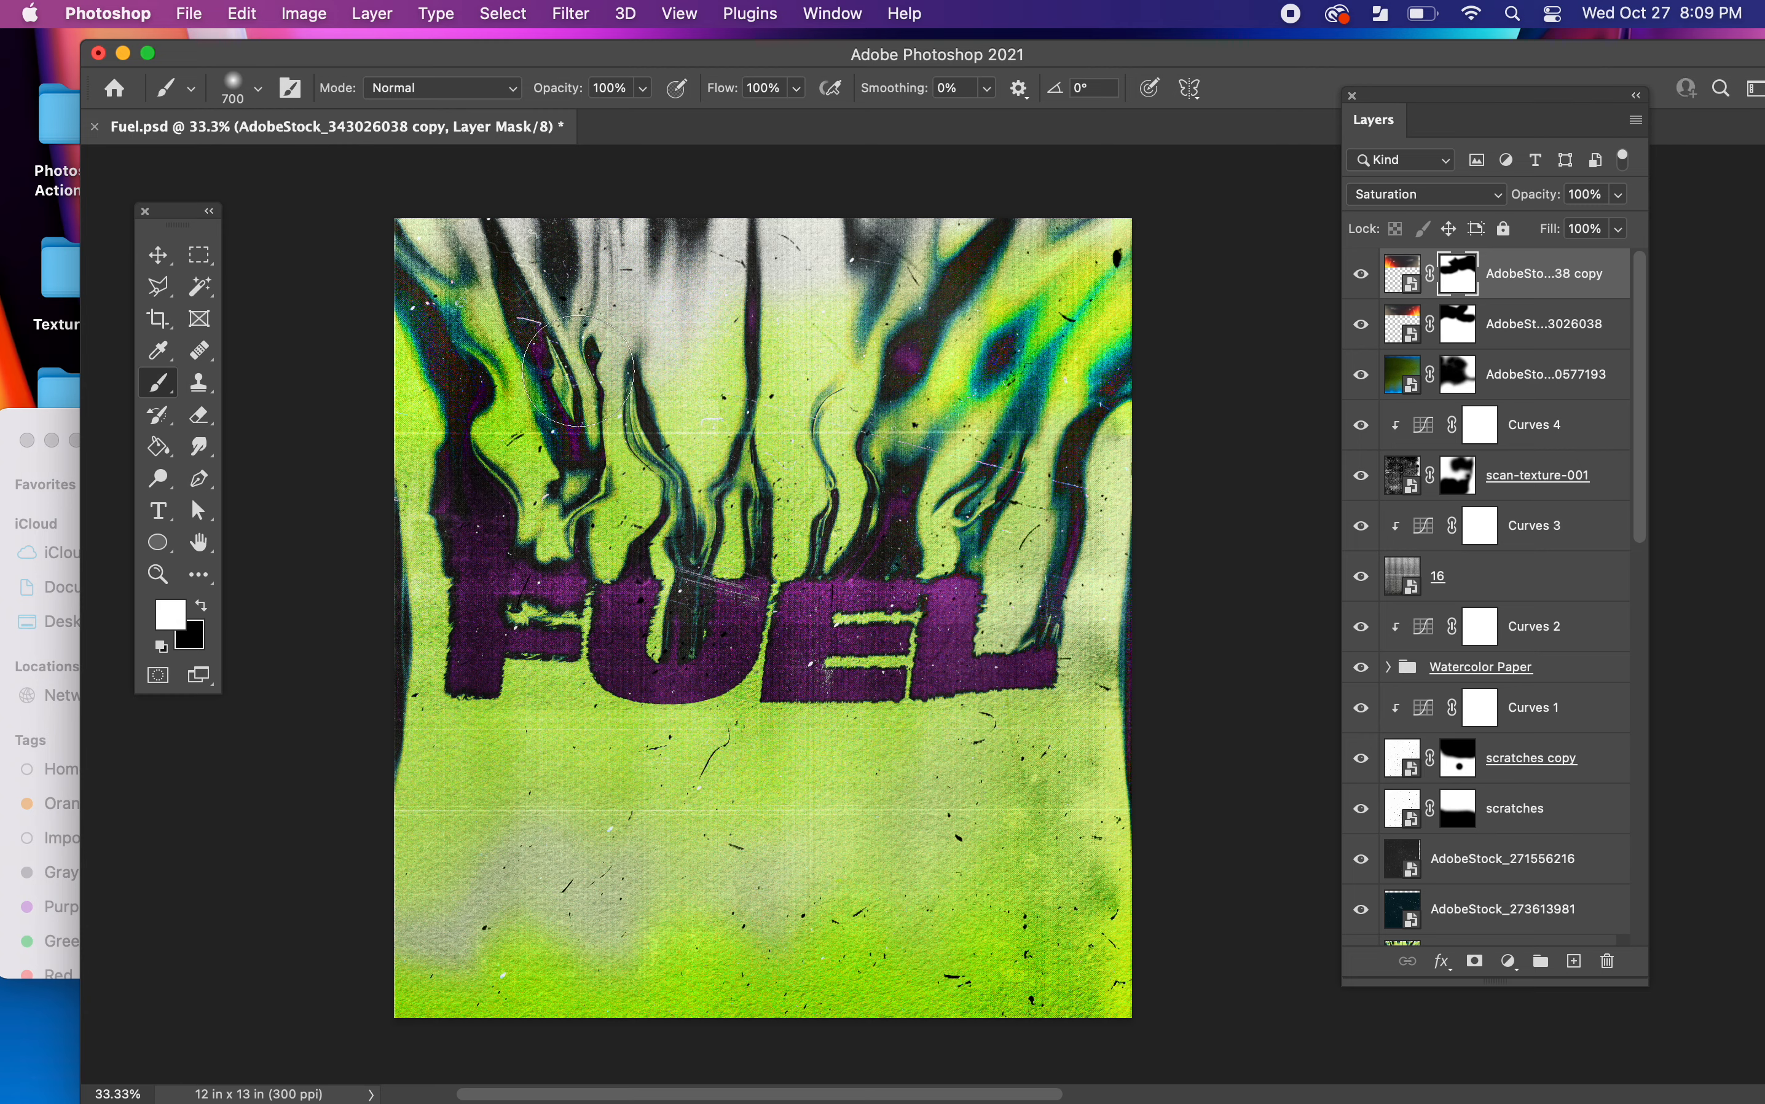
pyautogui.press('x')
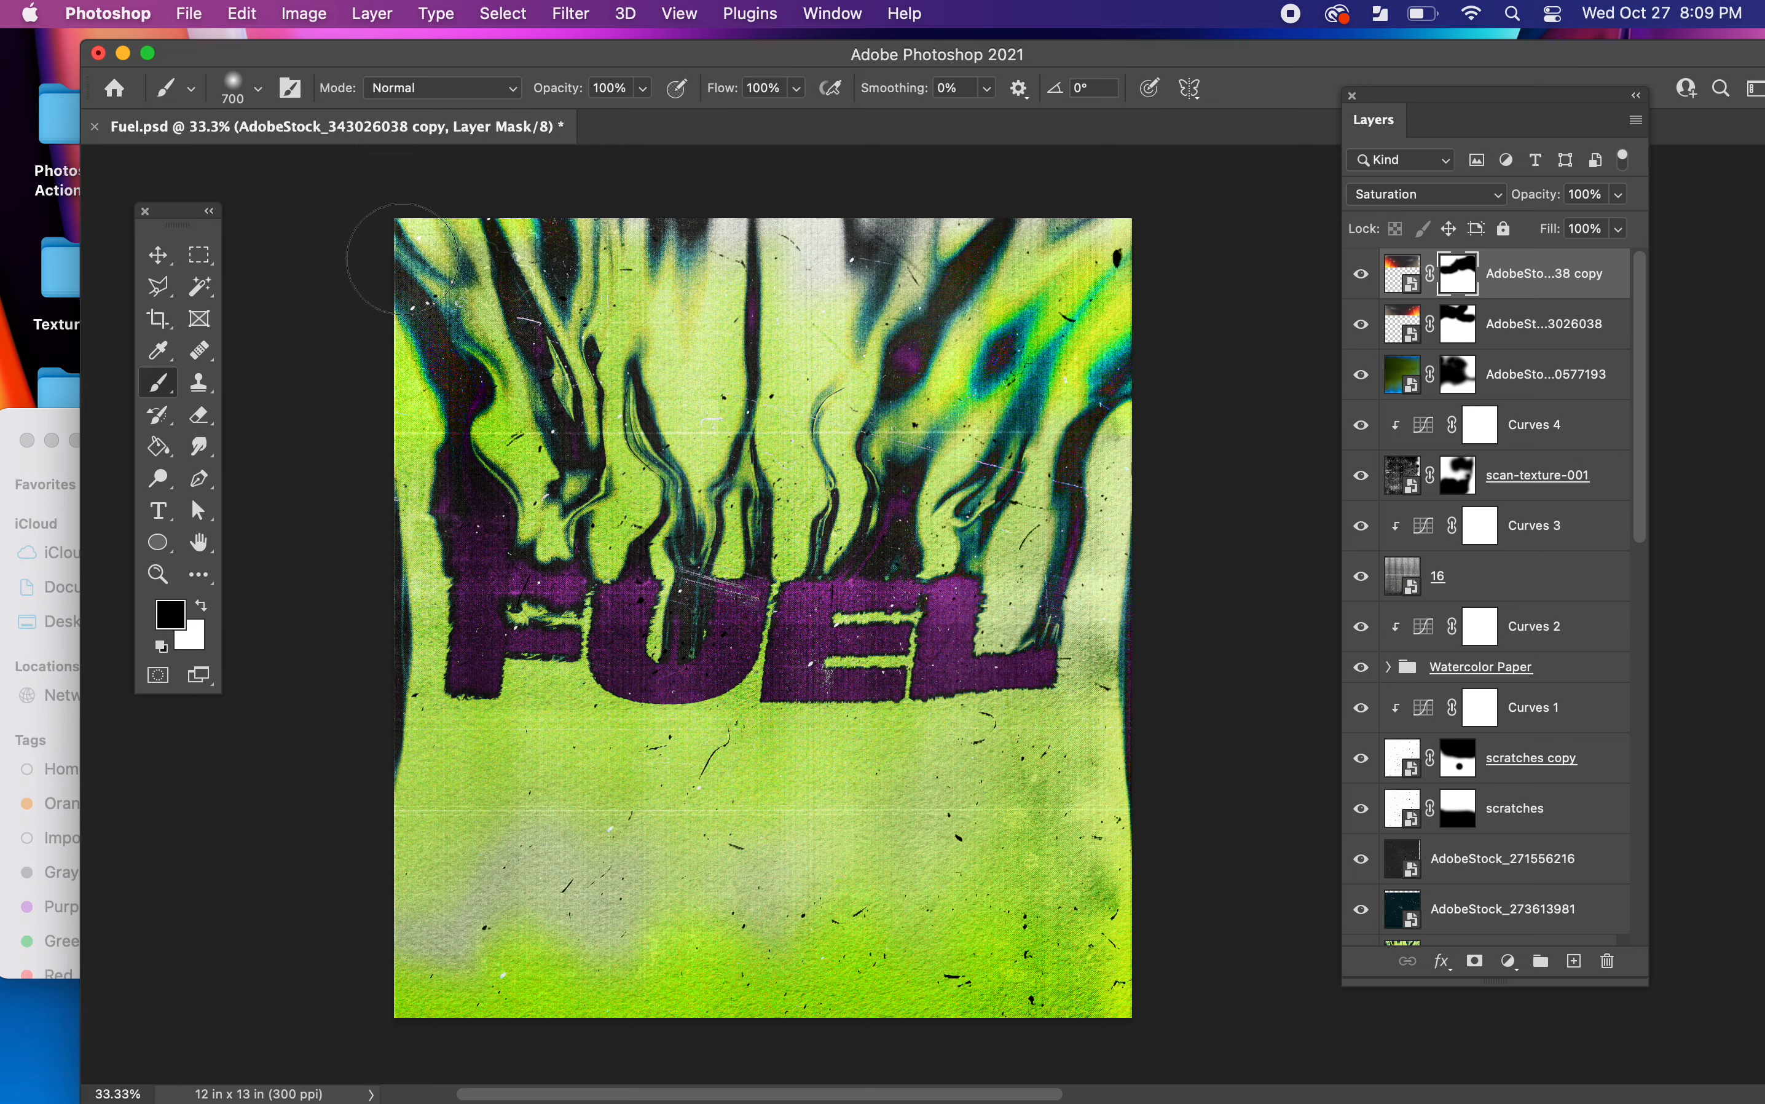
pyautogui.click(886, 228)
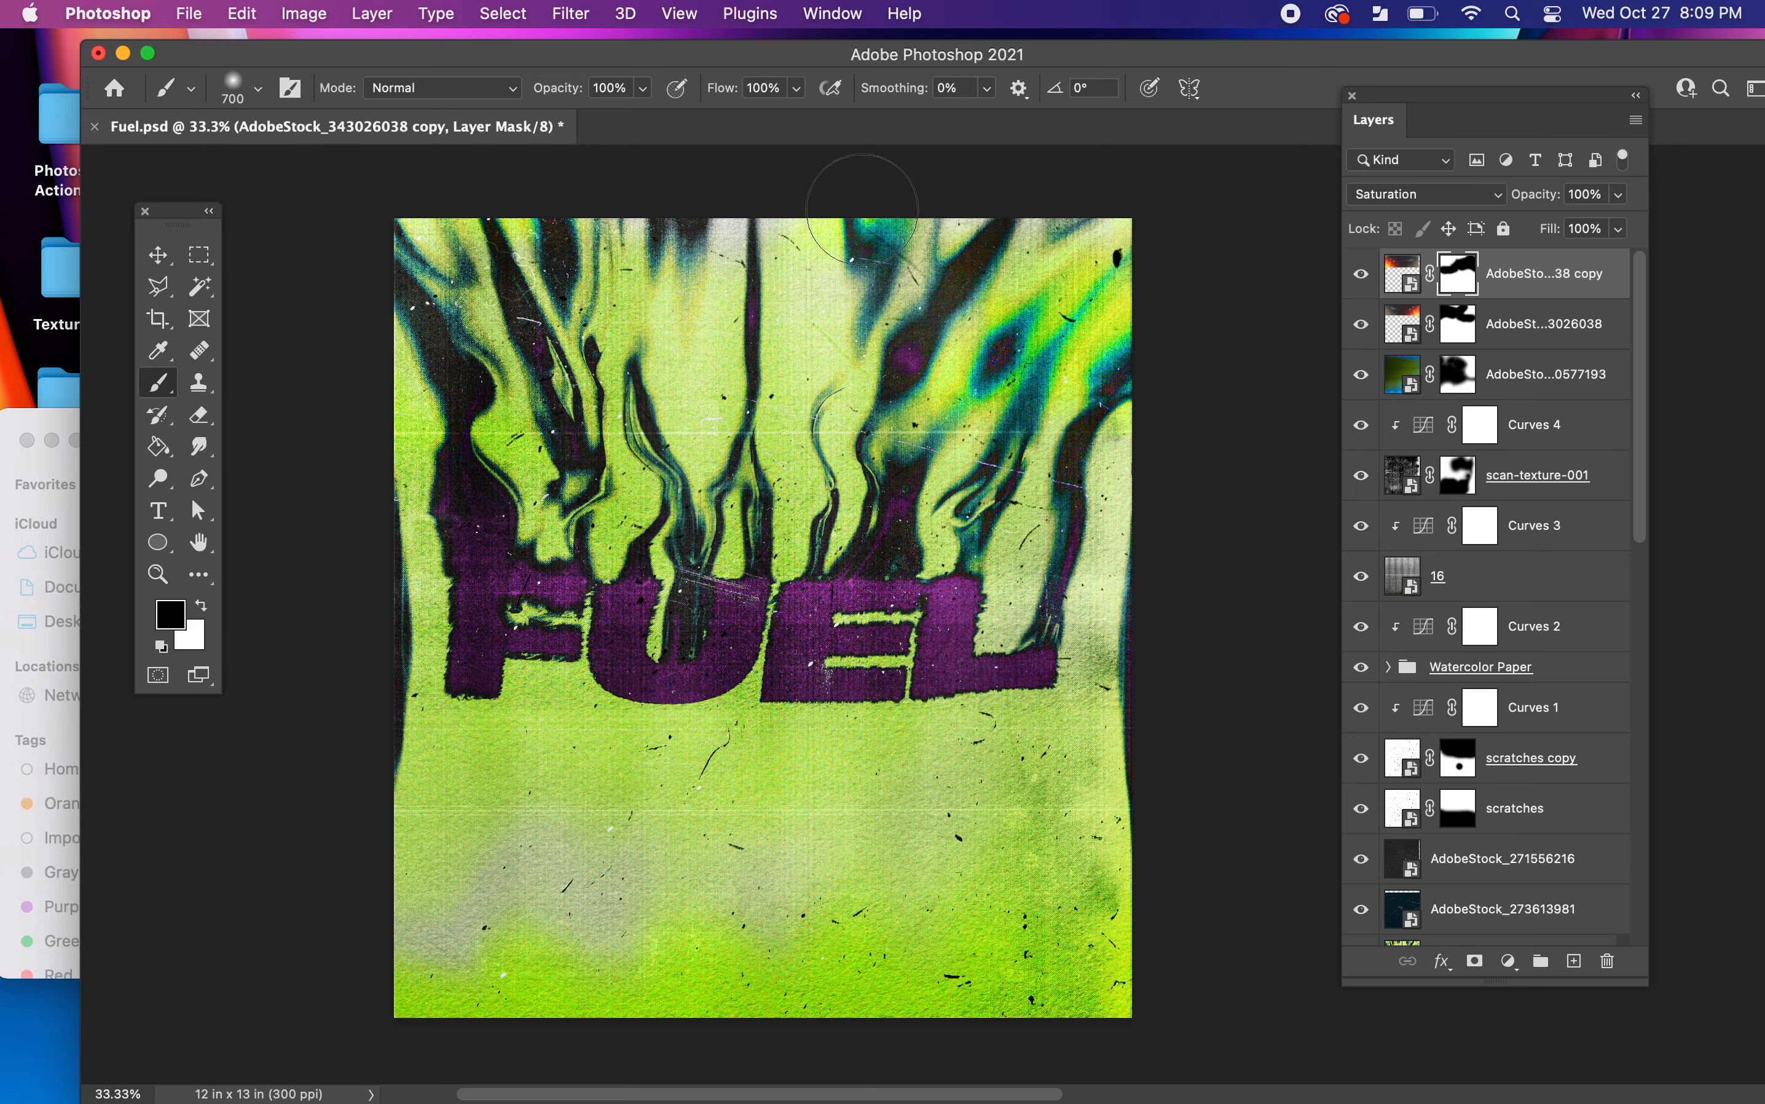
pyautogui.press('v')
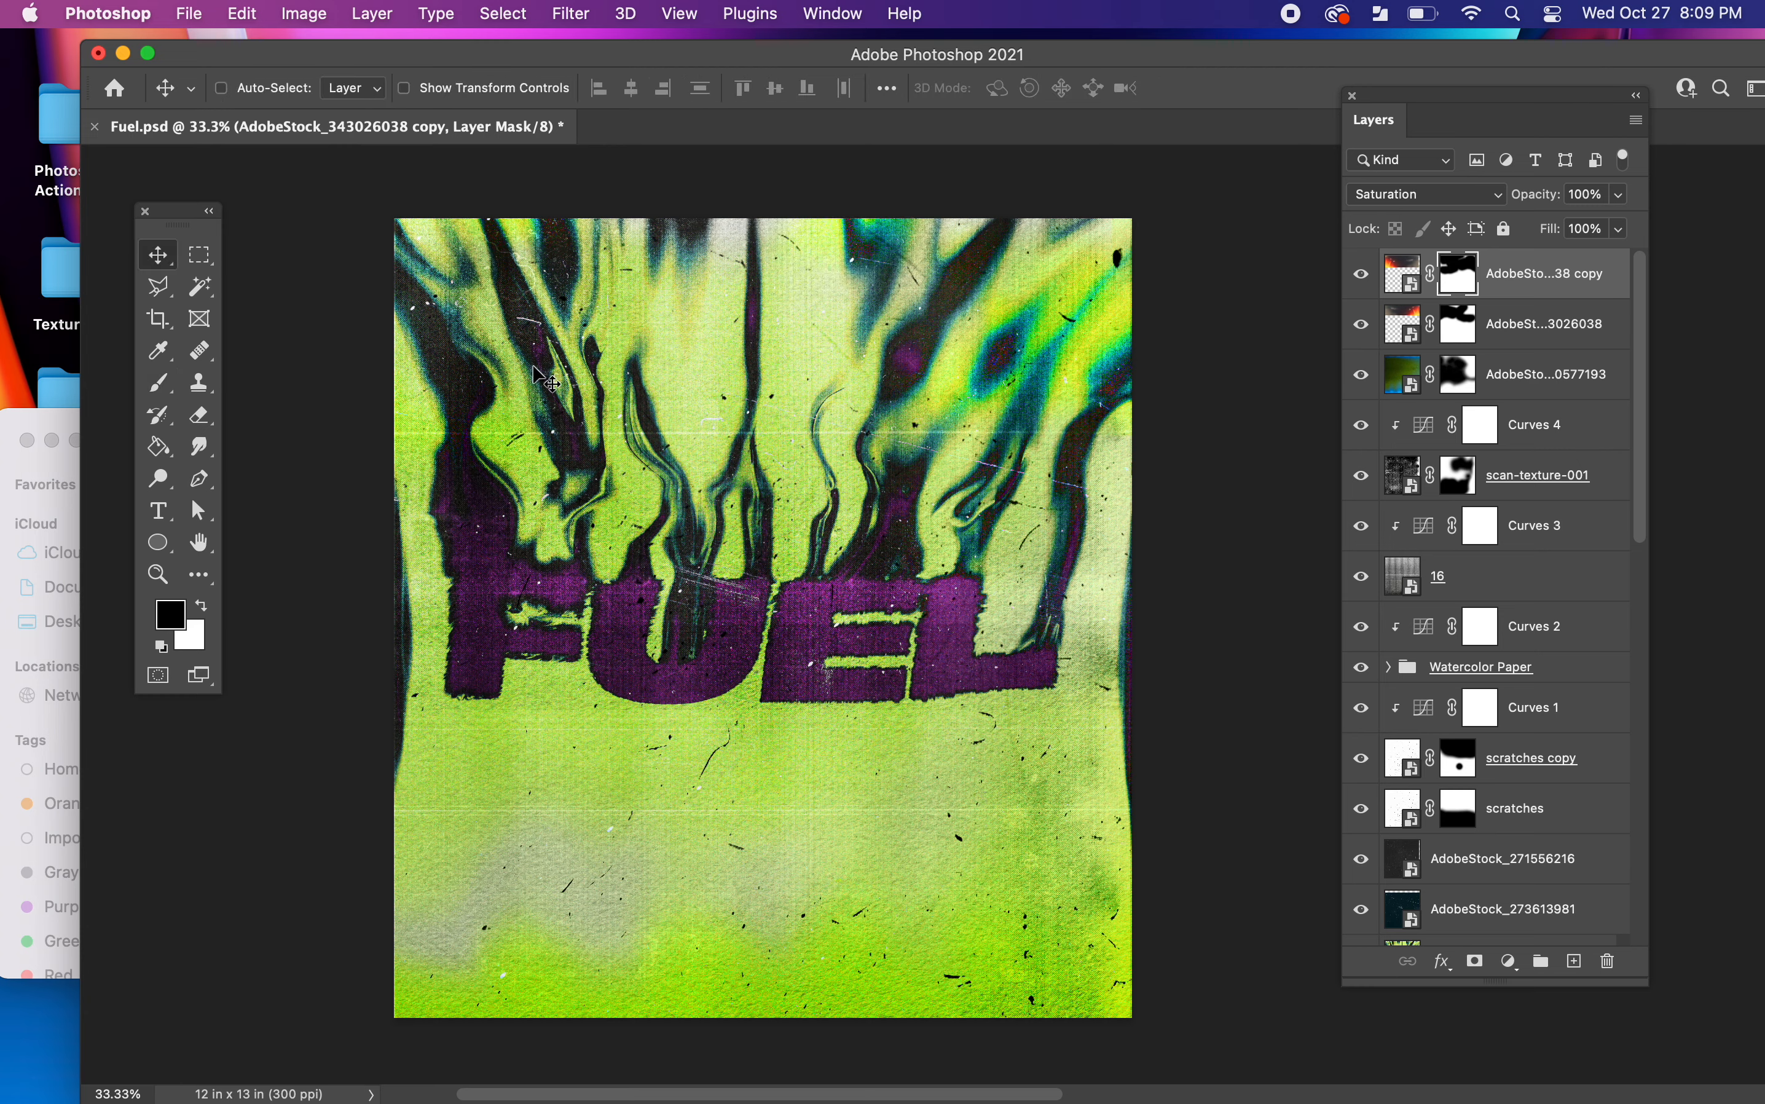
# - Shift the flipped AdobeStock_343026038 copy slightly right and up over the flames
pyautogui.click(1403, 274)
pyautogui.moveTo(762, 454); pyautogui.dragTo(806, 436)
pyautogui.press('super+minus')
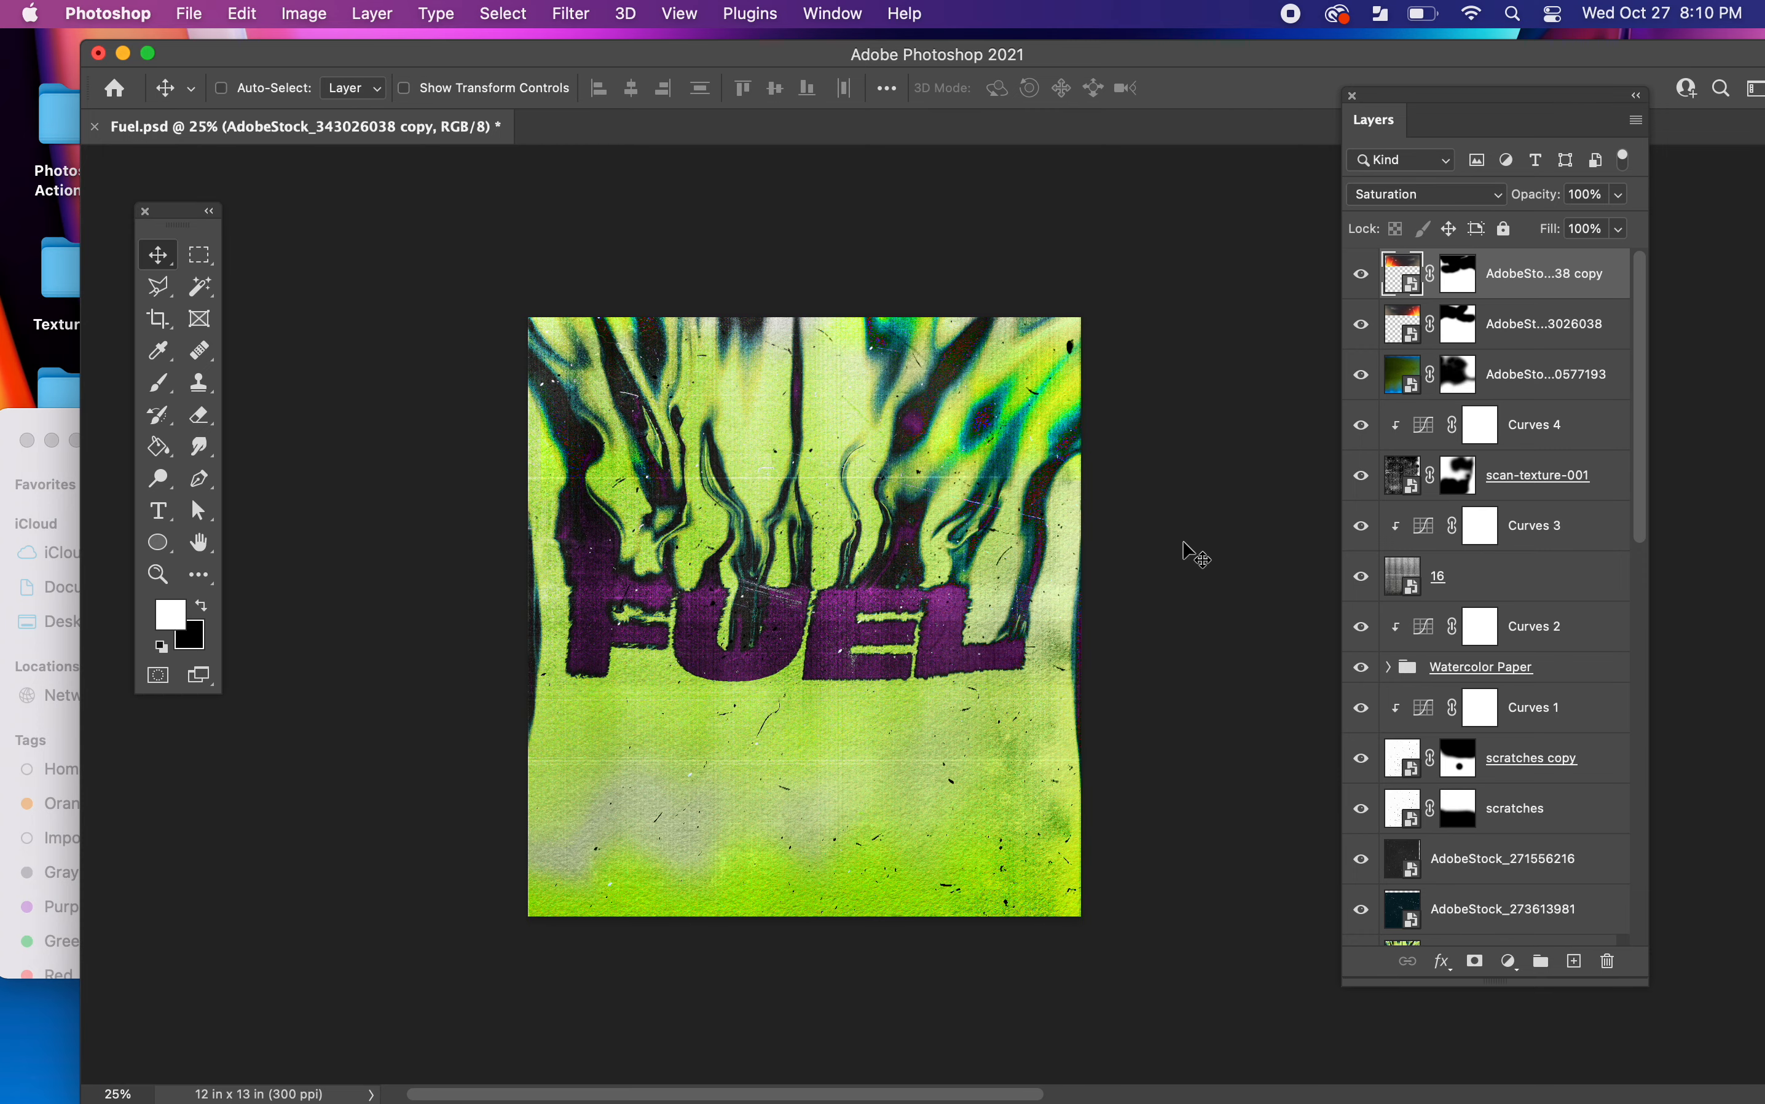
# - Compare the artwork with the two AdobeStock_343026038 light leak layers shown and hidden, leaving both hidden
pyautogui.click(1365, 327)
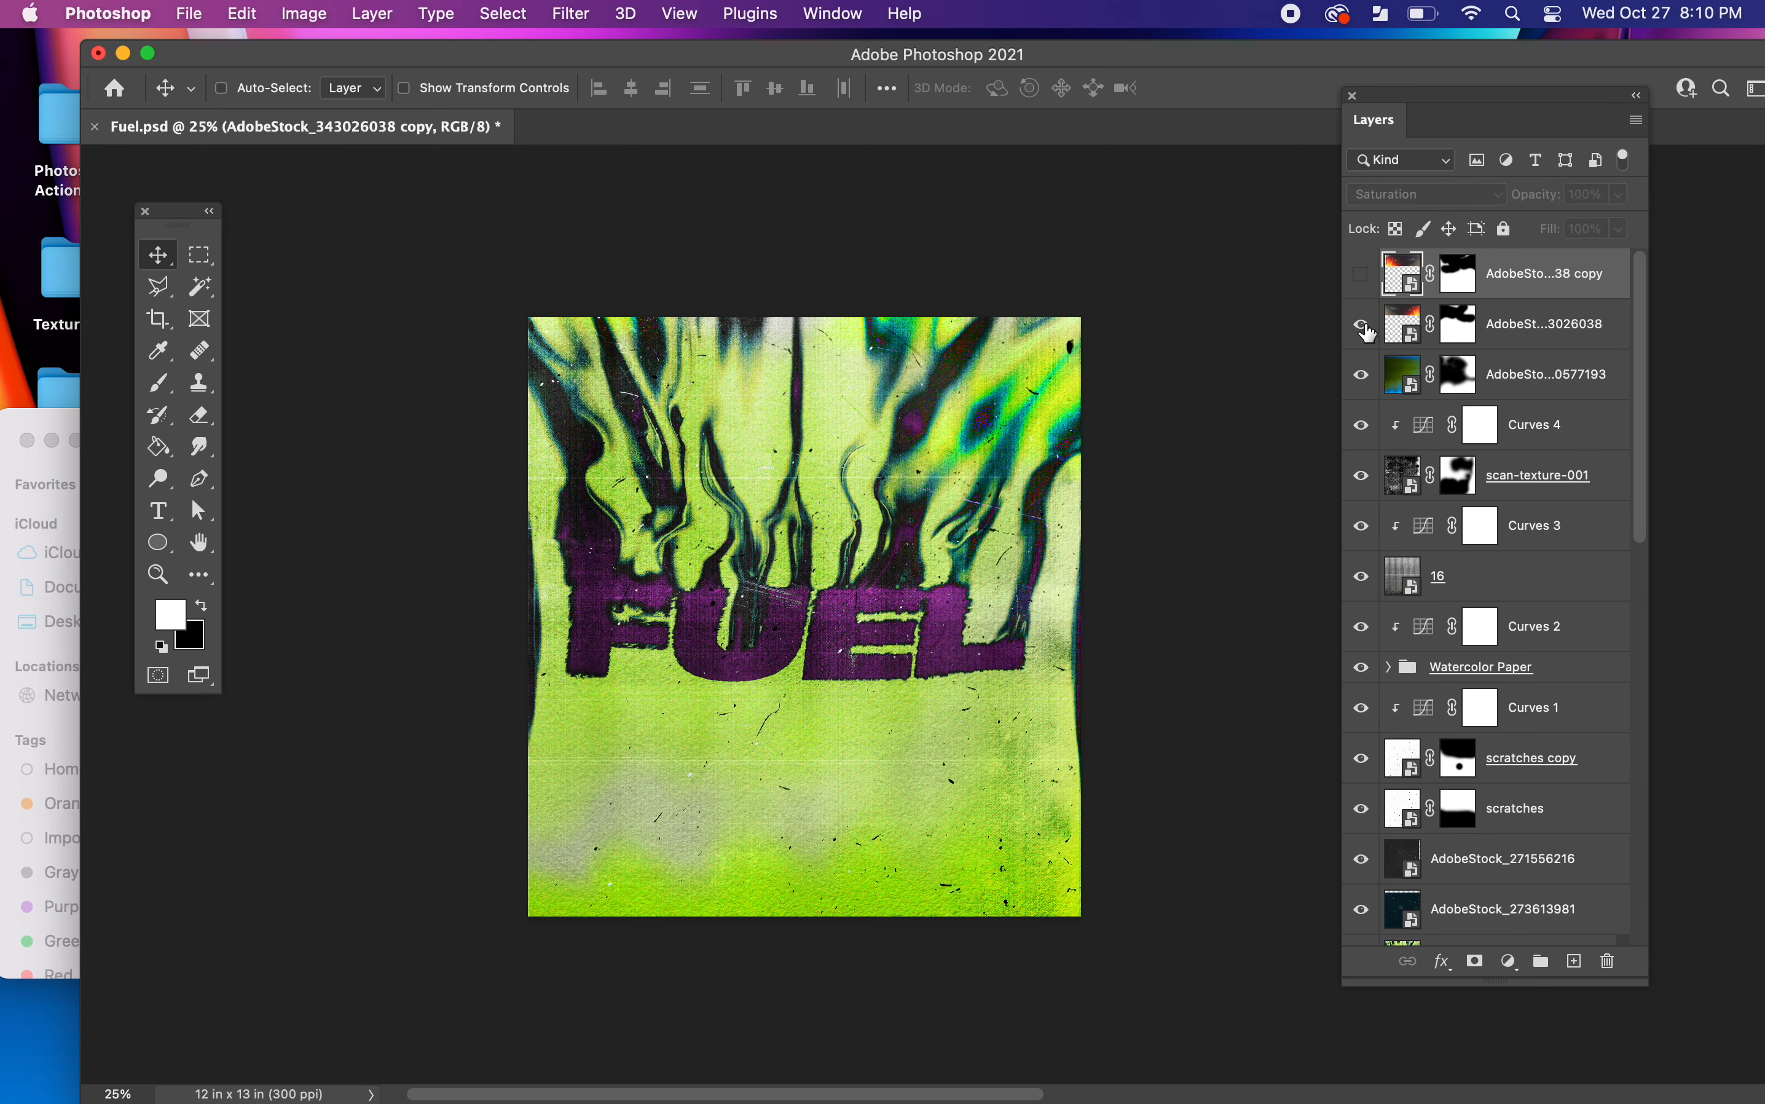
pyautogui.click(1361, 276)
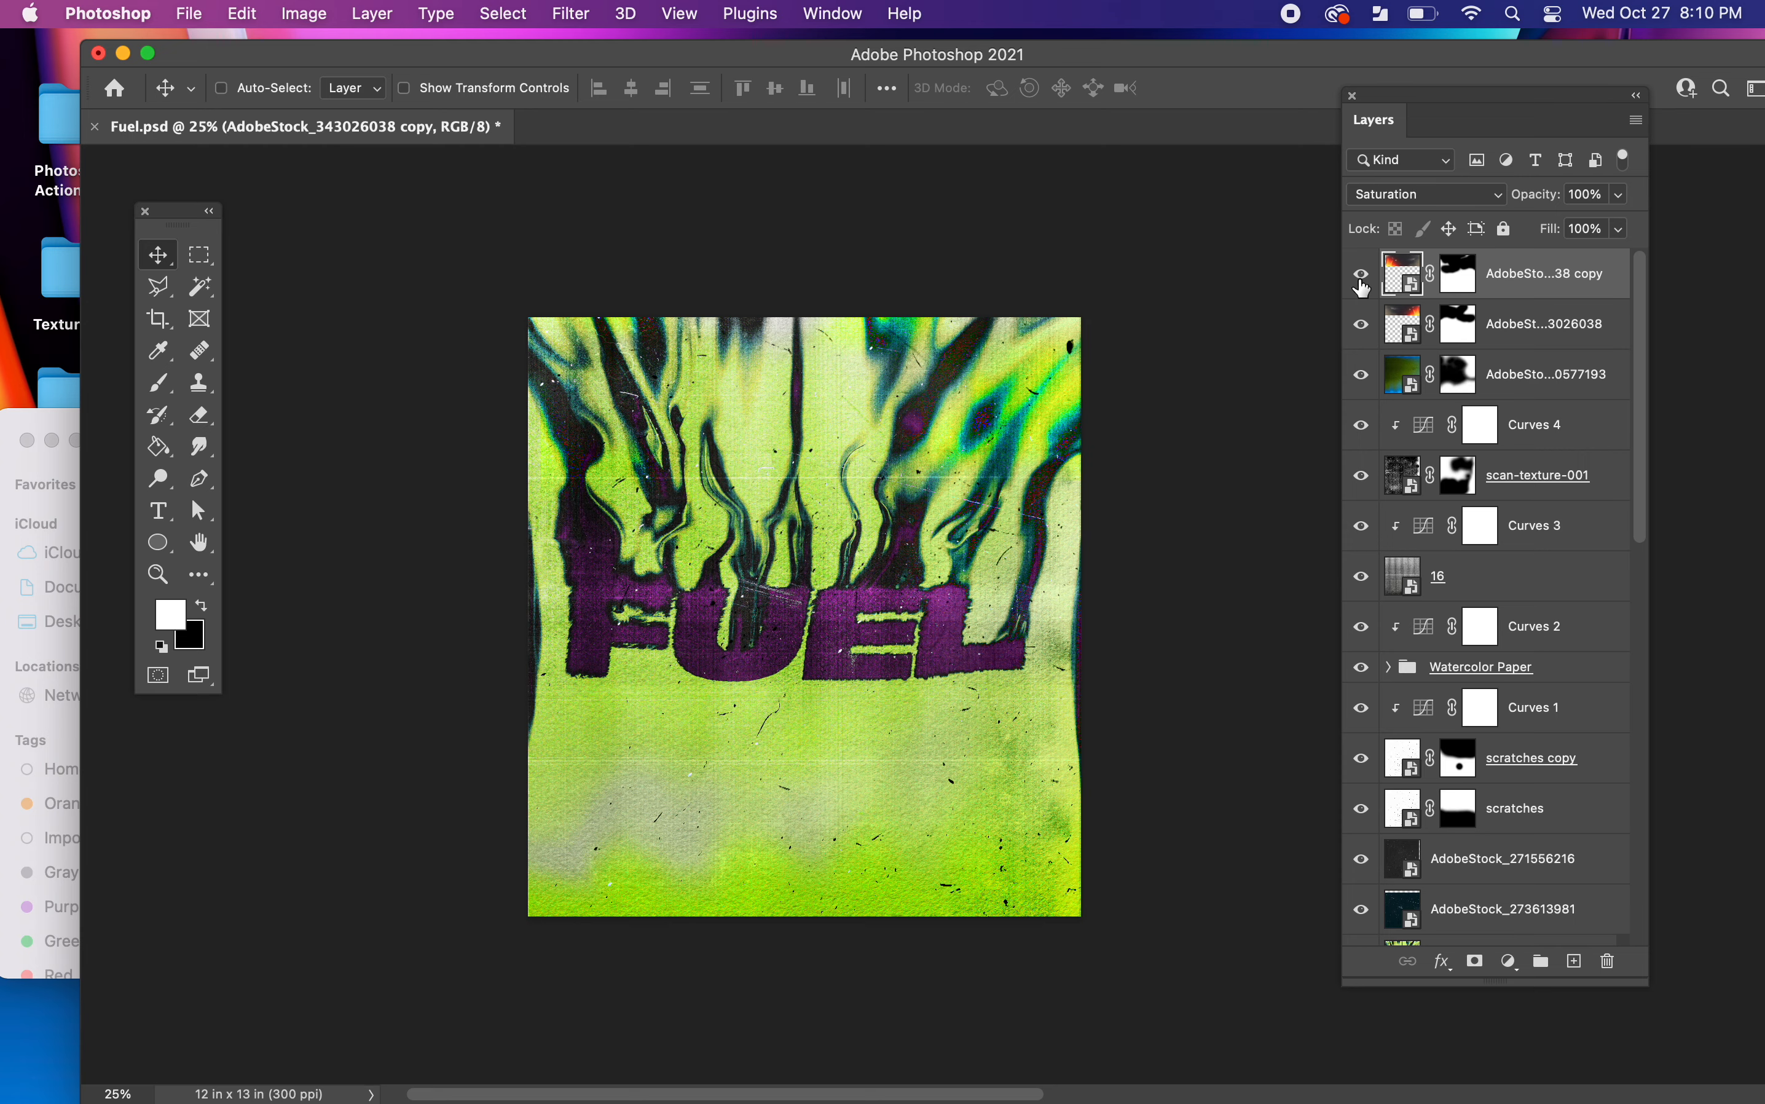
pyautogui.click(1361, 284)
pyautogui.click(1362, 323)
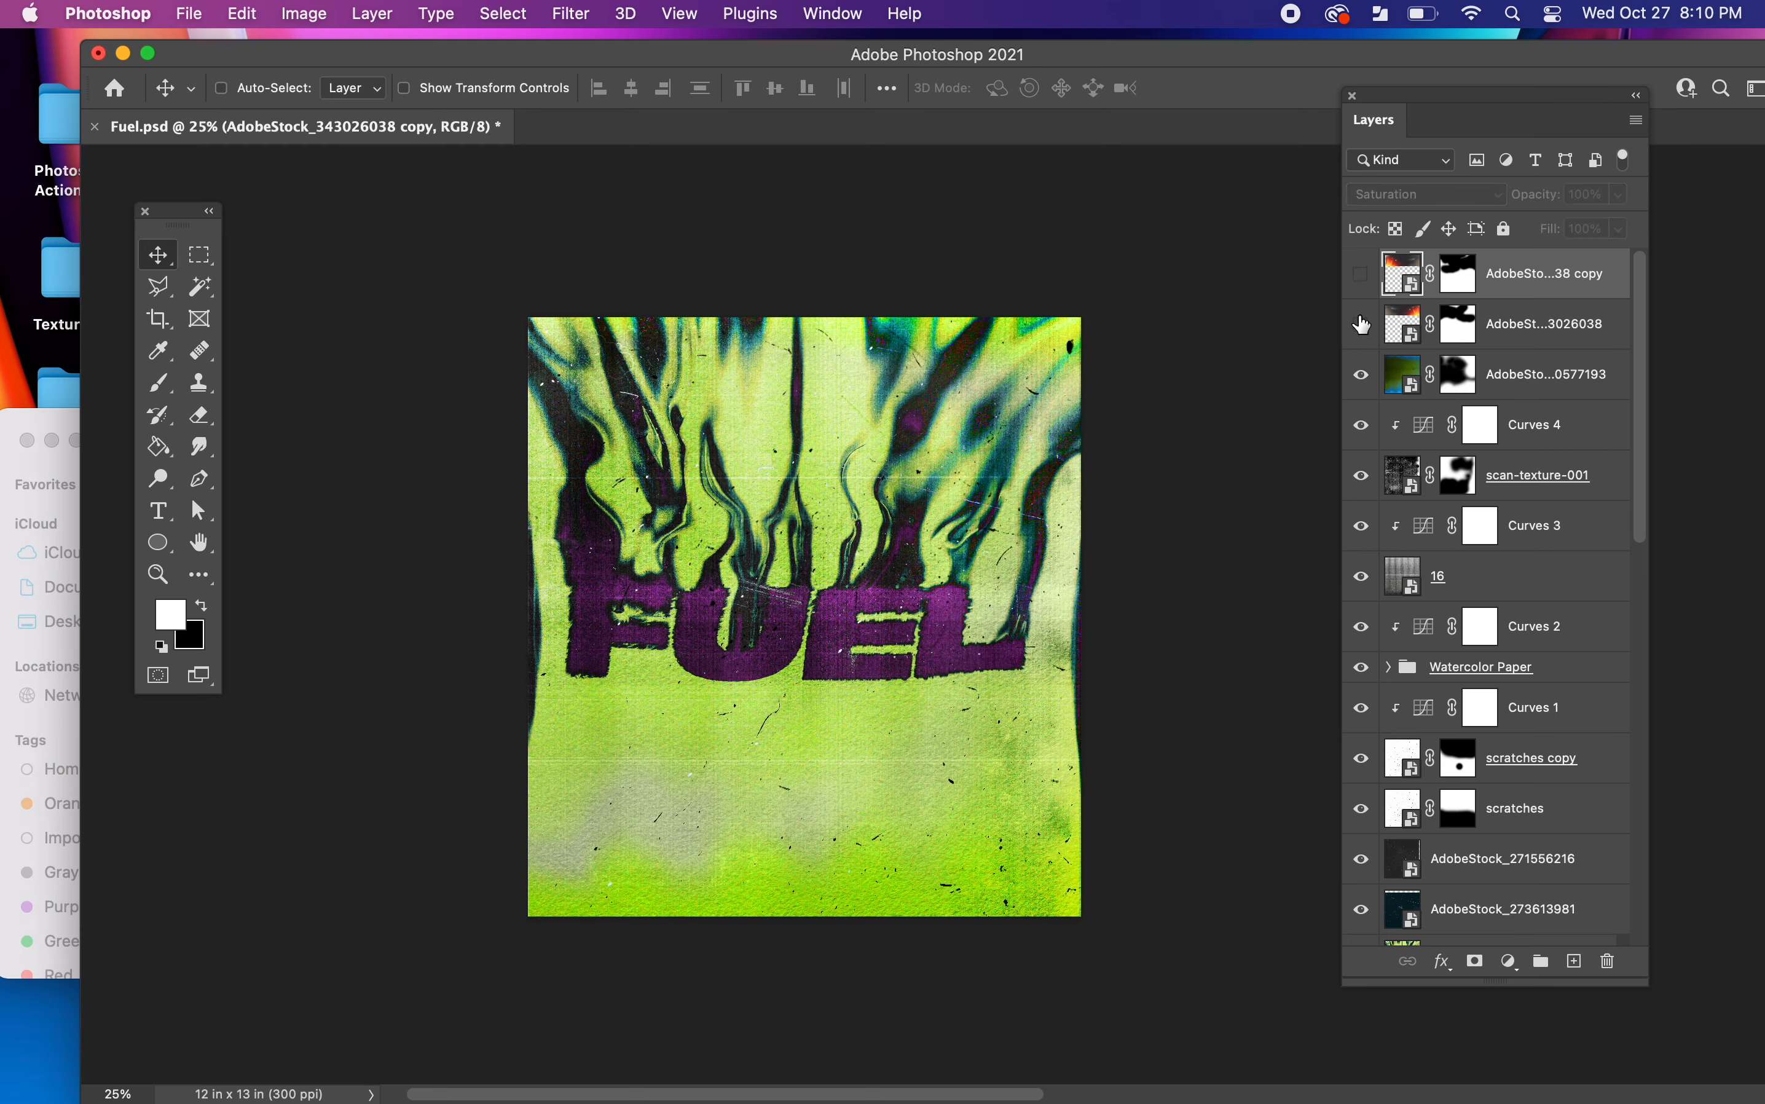
# - Move the AdobeStock_280577193 light leak upward, and delete both hidden AdobeStock_343026038 layers
pyautogui.click(1399, 377)
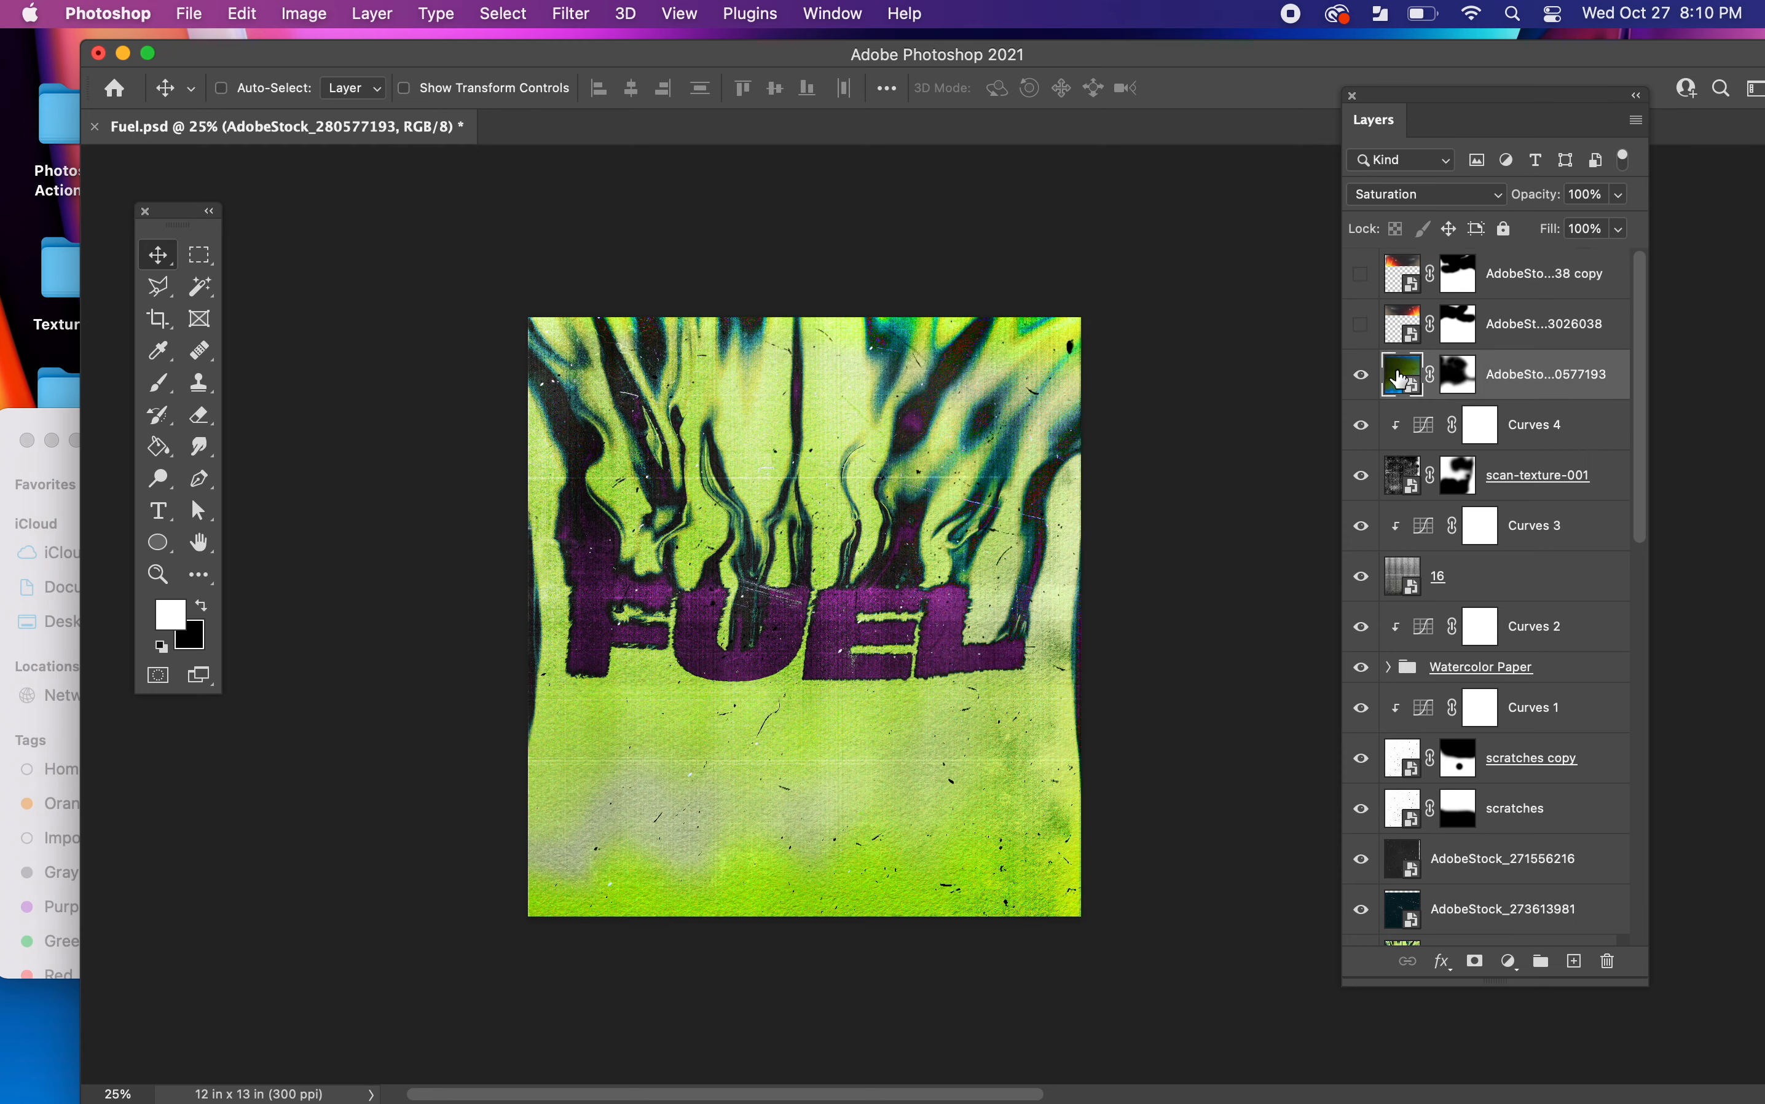
pyautogui.moveTo(1205, 424); pyautogui.dragTo(1201, 373)
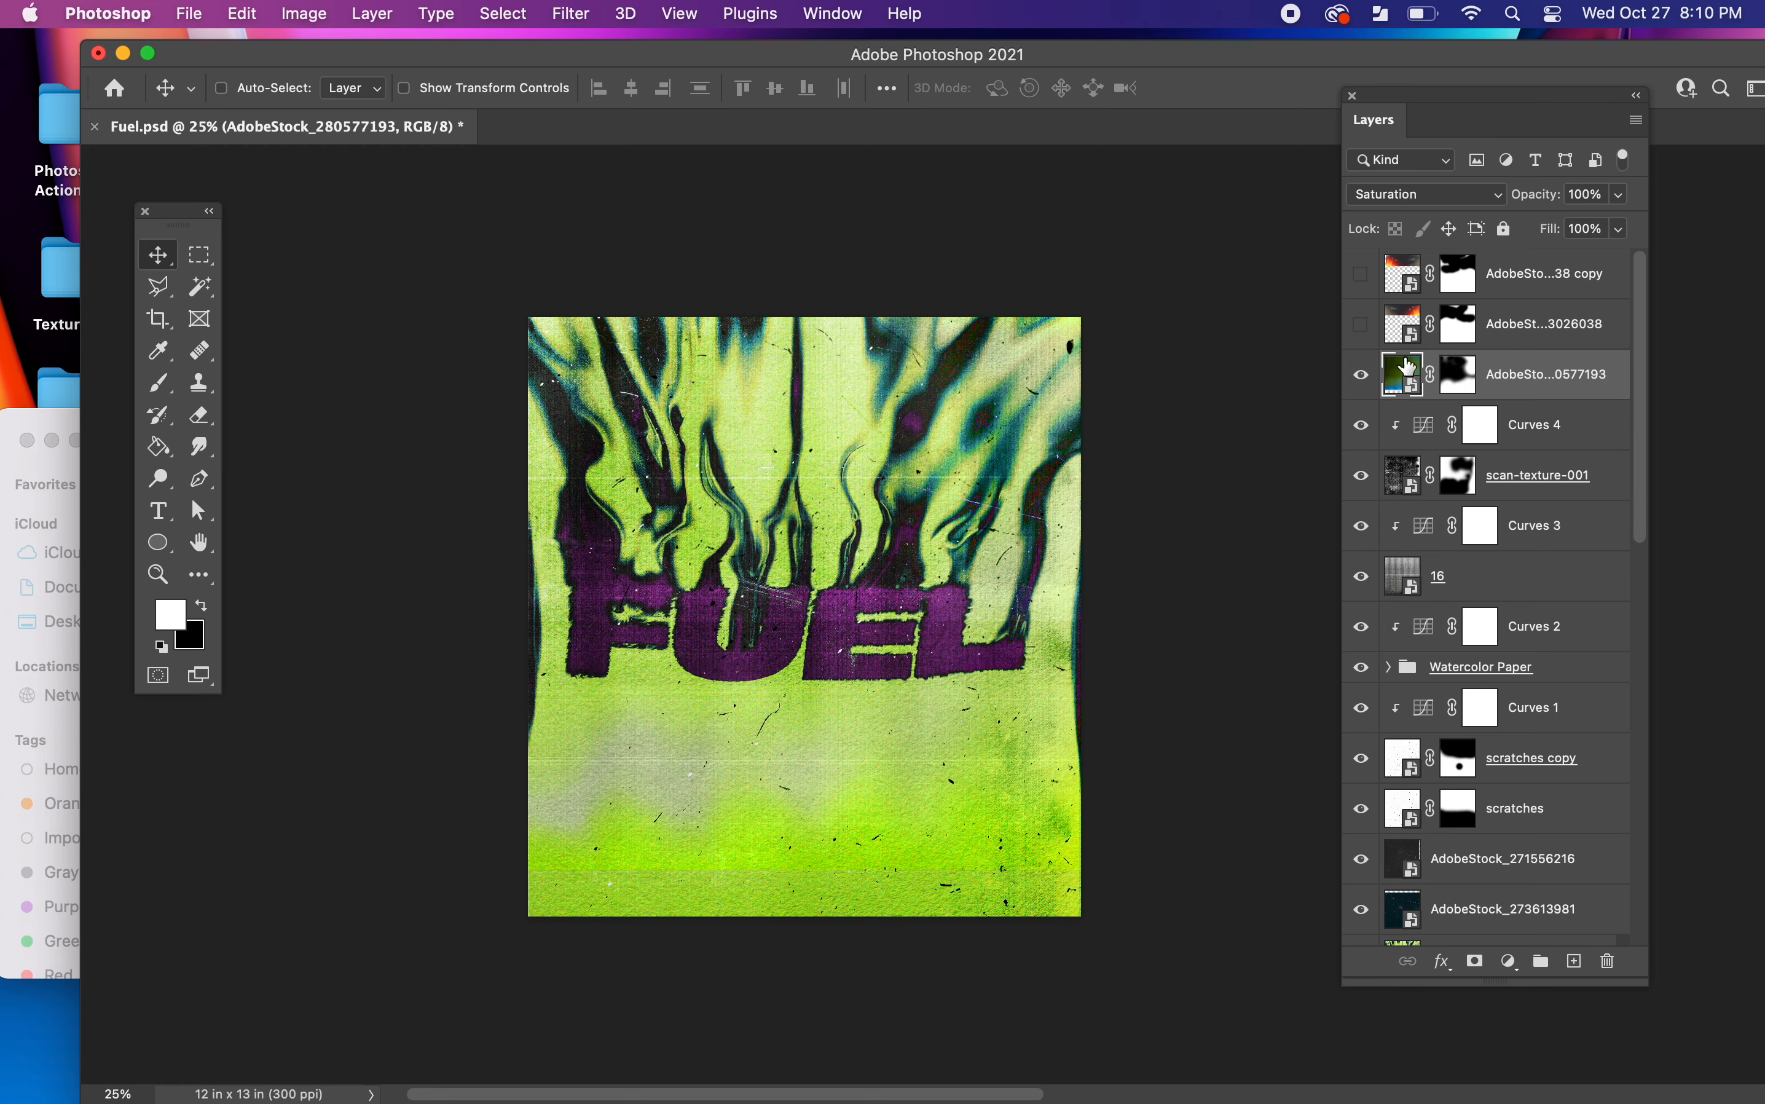
pyautogui.click(1403, 341)
pyautogui.press('Delete')
pyautogui.click(1405, 284)
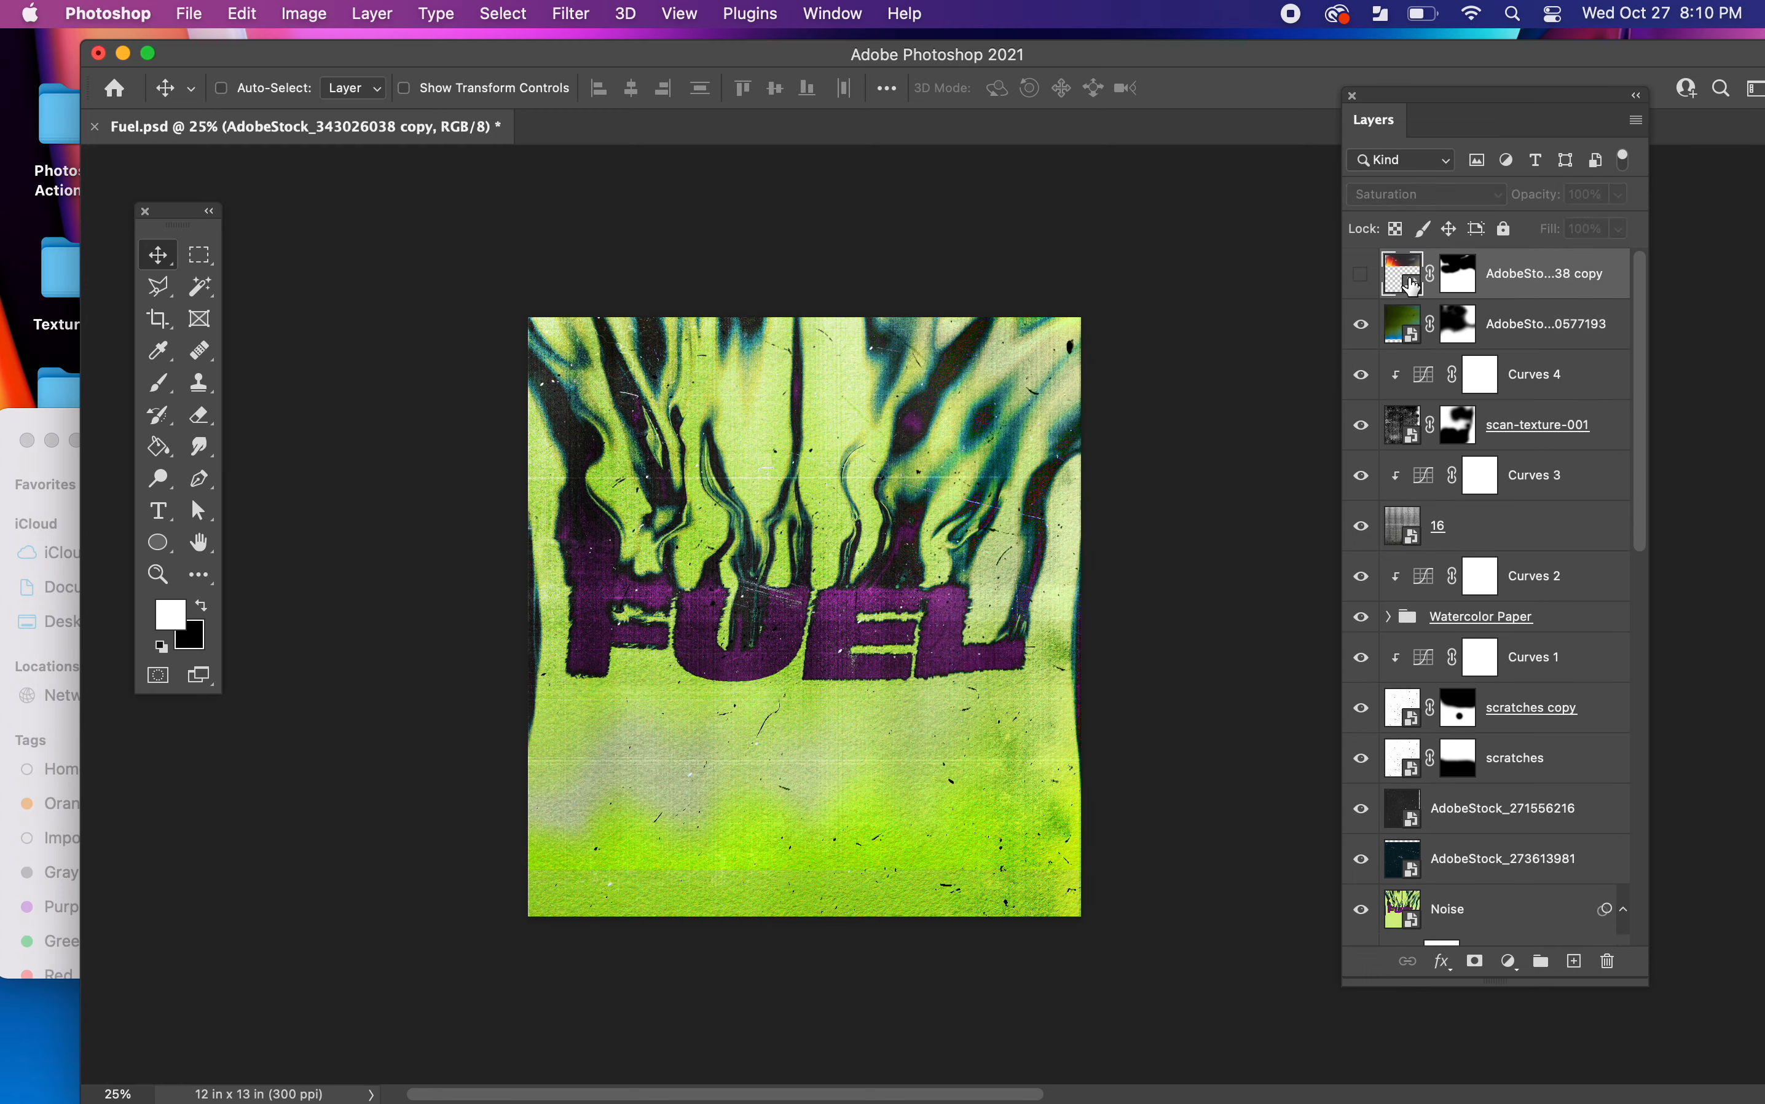
pyautogui.press('Delete')
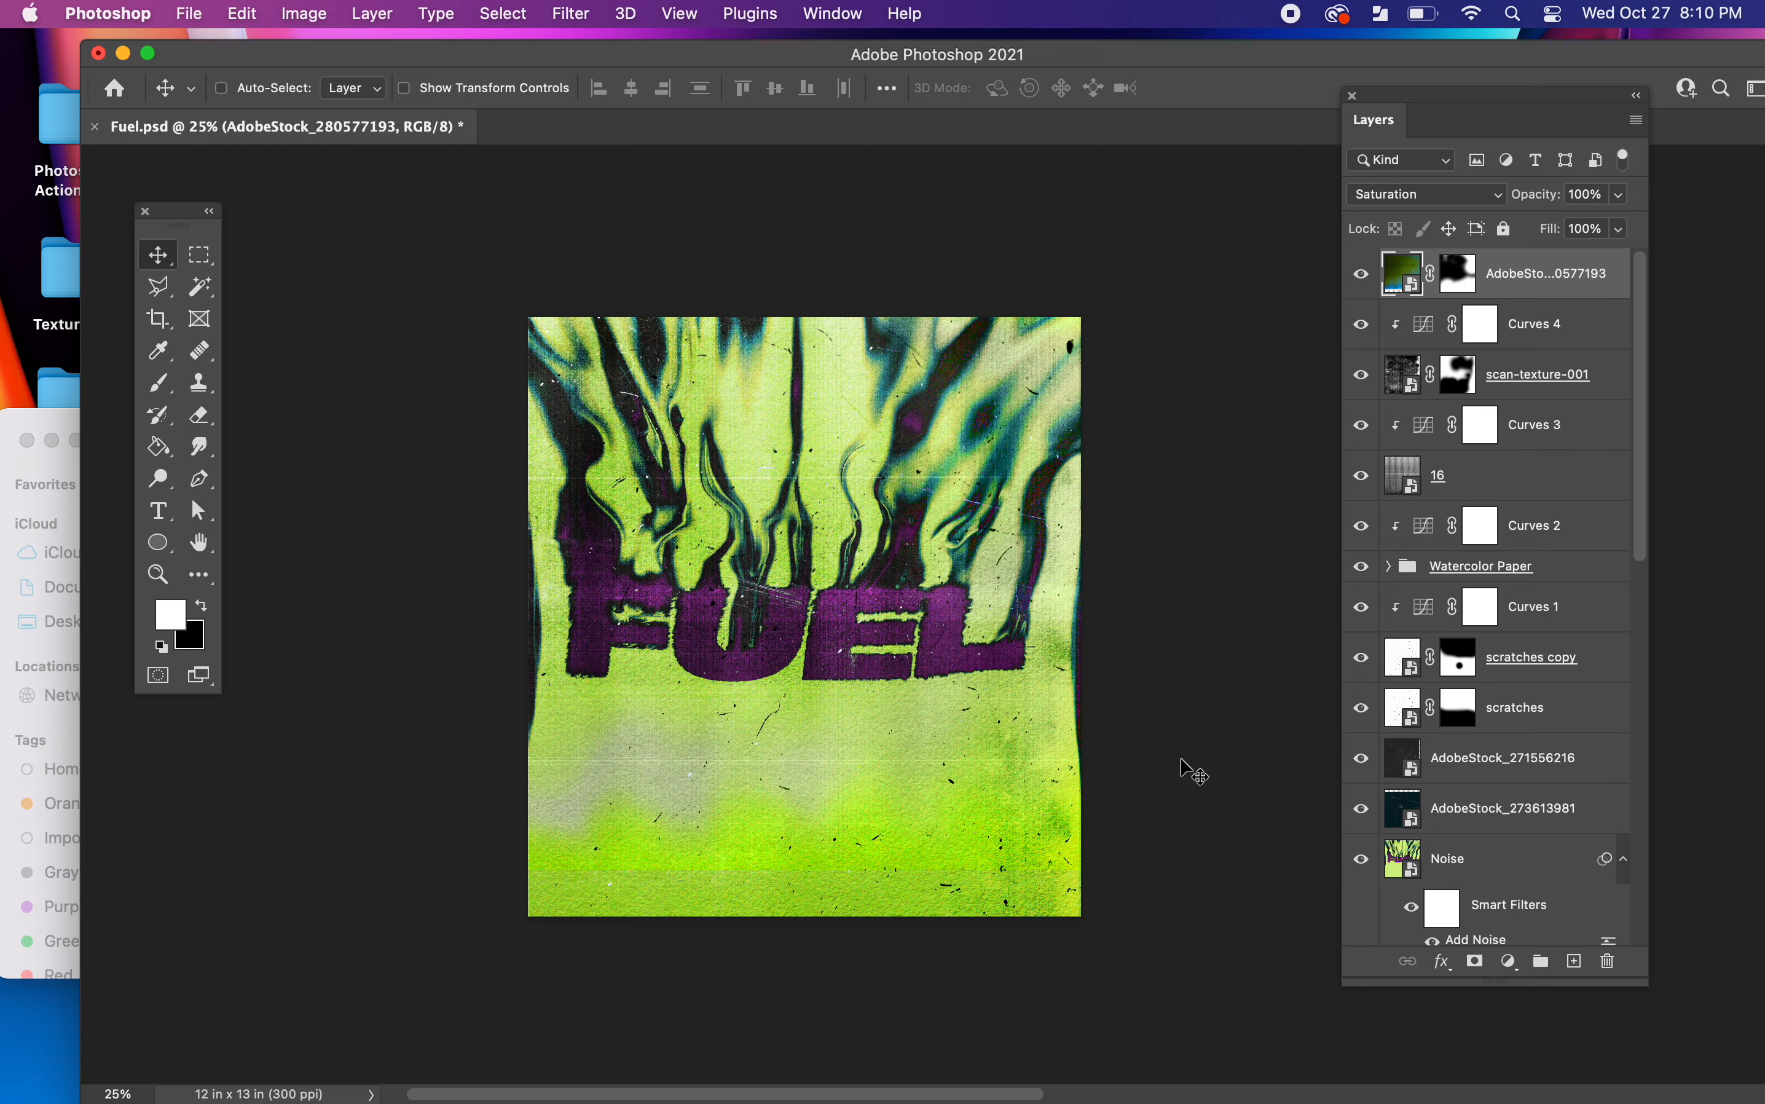
# - Scale the AdobeStock_280577193 light leak proportionally to 115.41% and shift it slightly down over the artwork
pyautogui.moveTo(1197, 645); pyautogui.dragTo(1201, 645)
pyautogui.press('super+t')
pyautogui.moveTo(401, 874); pyautogui.dragTo(344, 939)
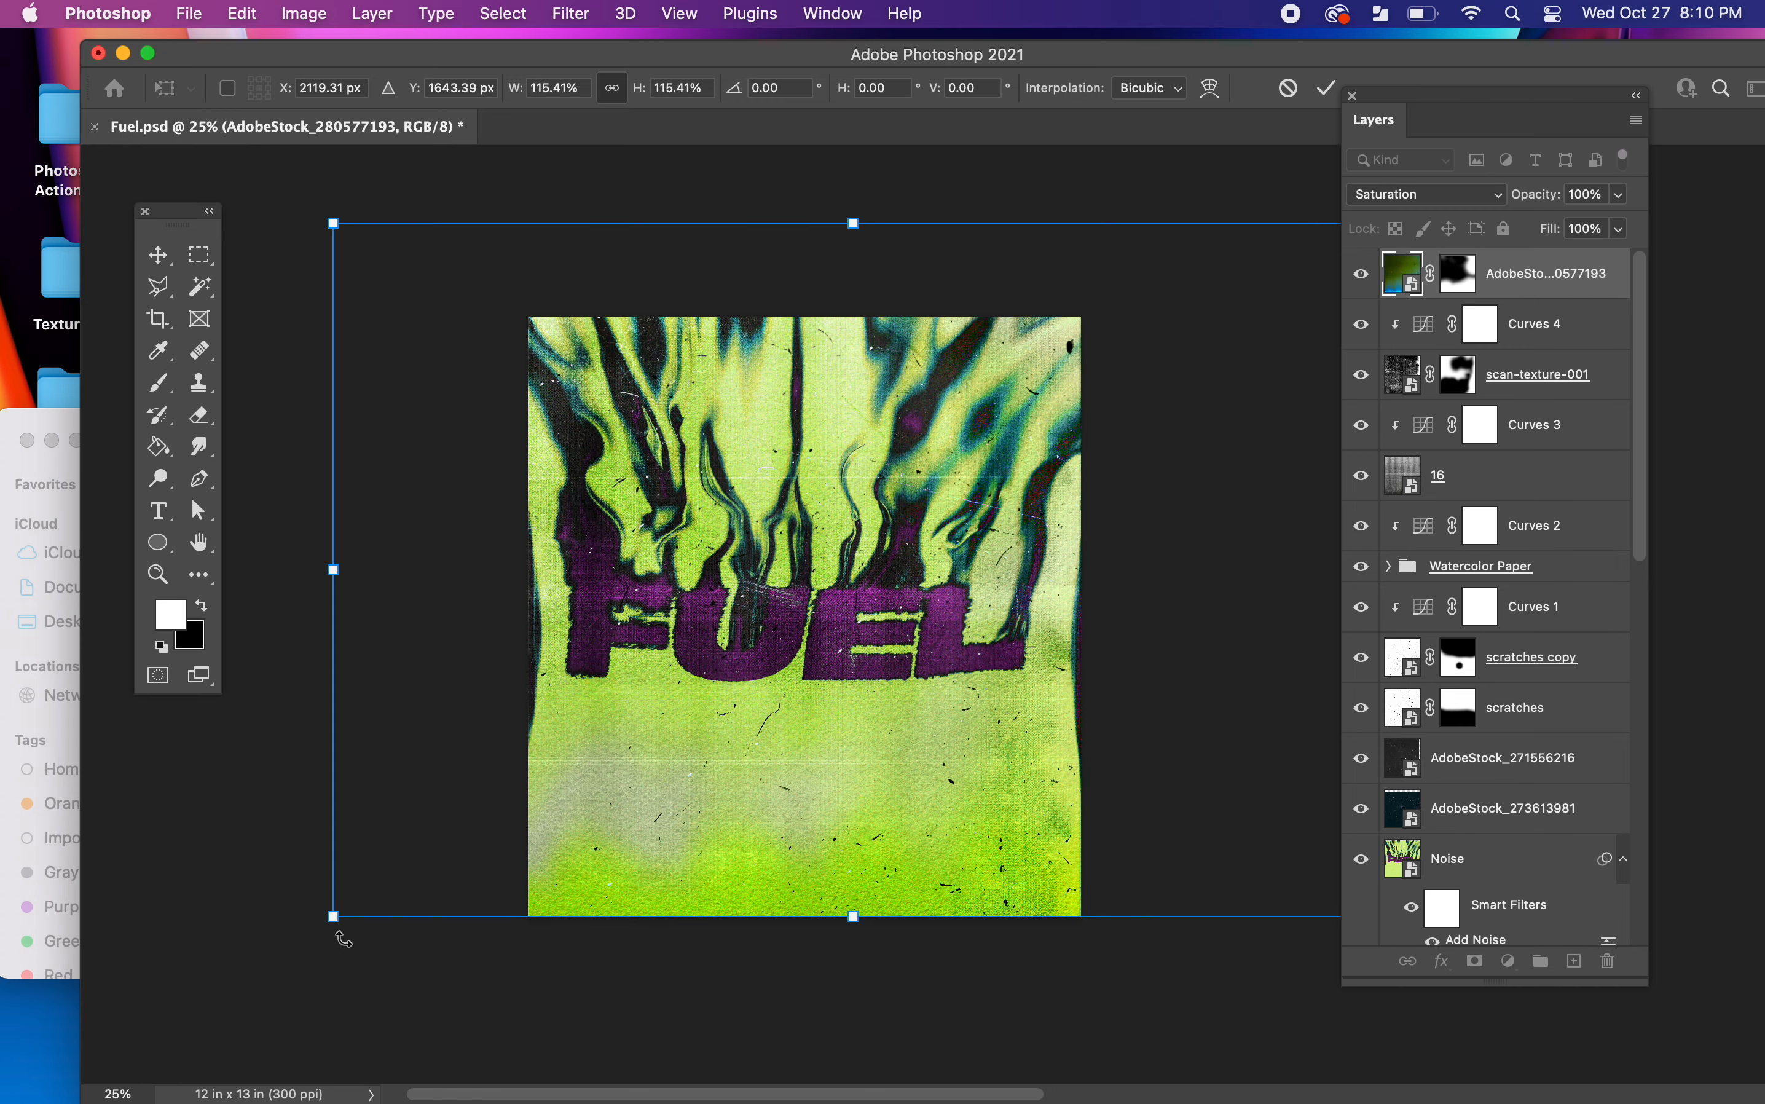
pyautogui.press('Return')
pyautogui.moveTo(820, 780); pyautogui.dragTo(814, 823)
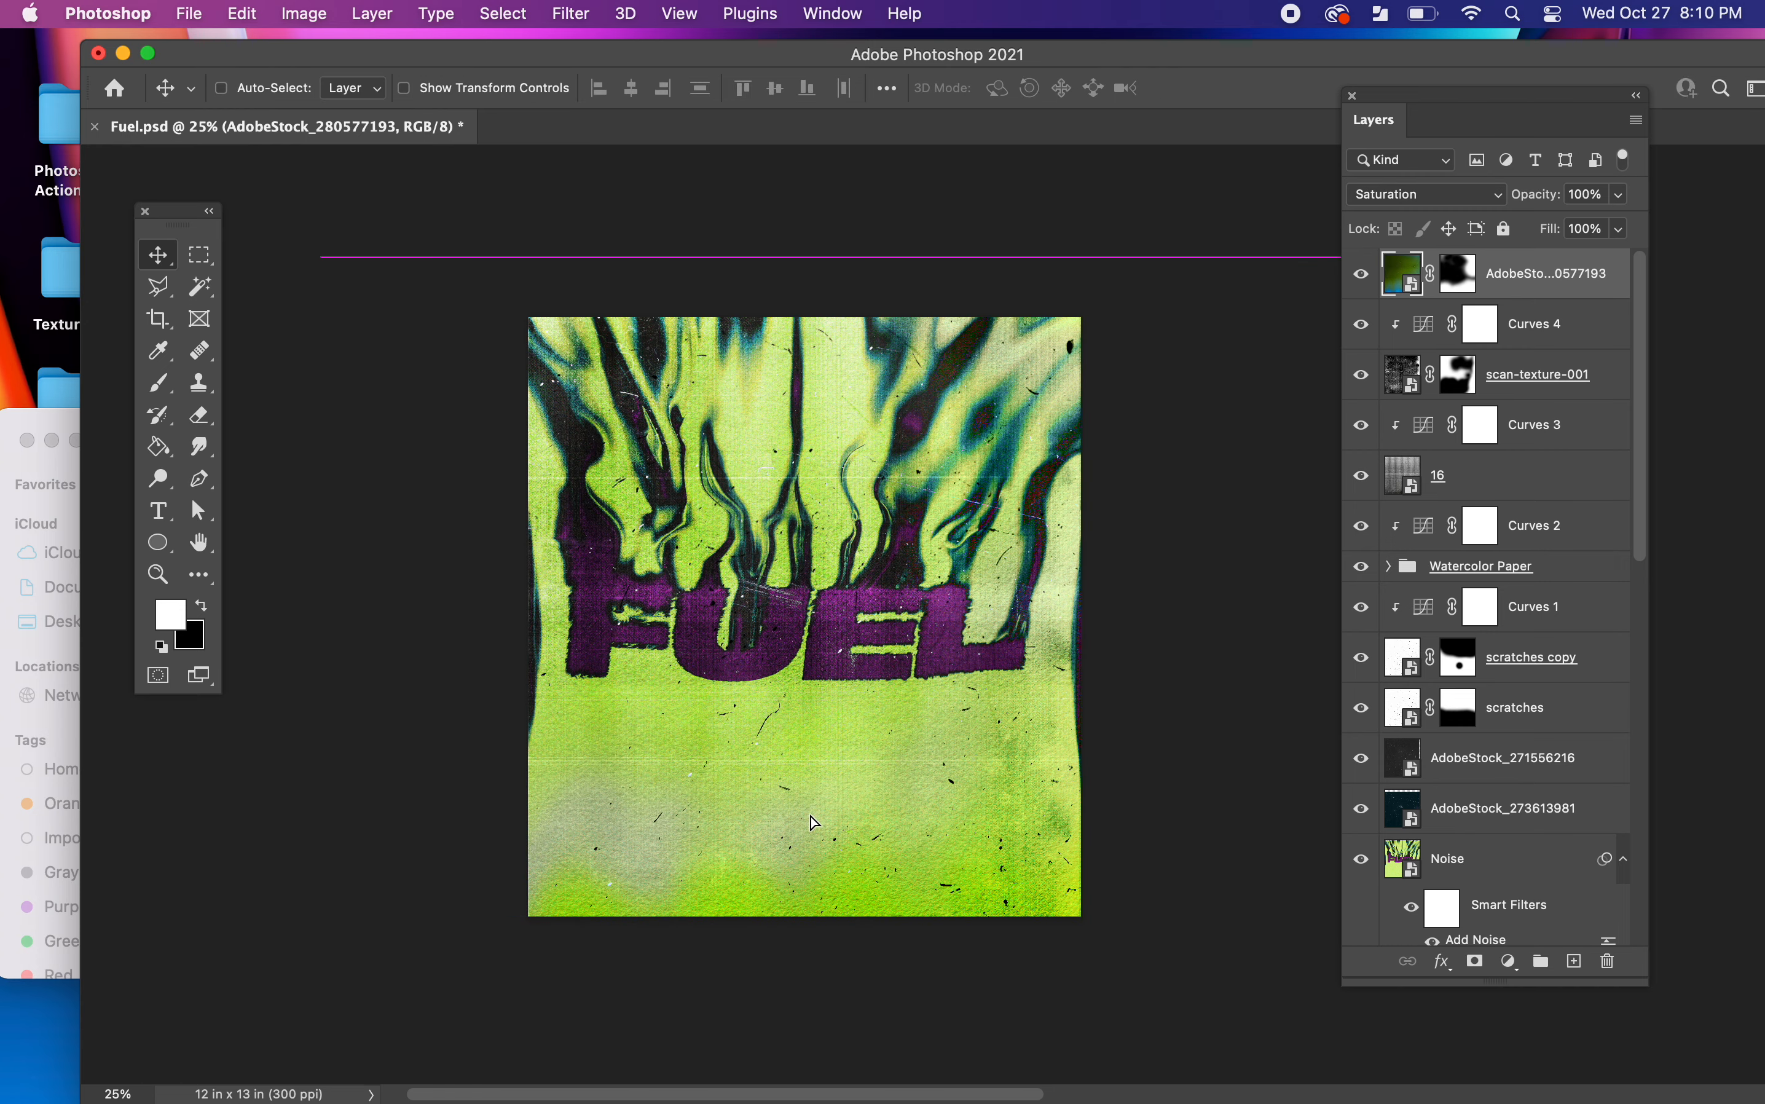
pyautogui.press('super+equal')
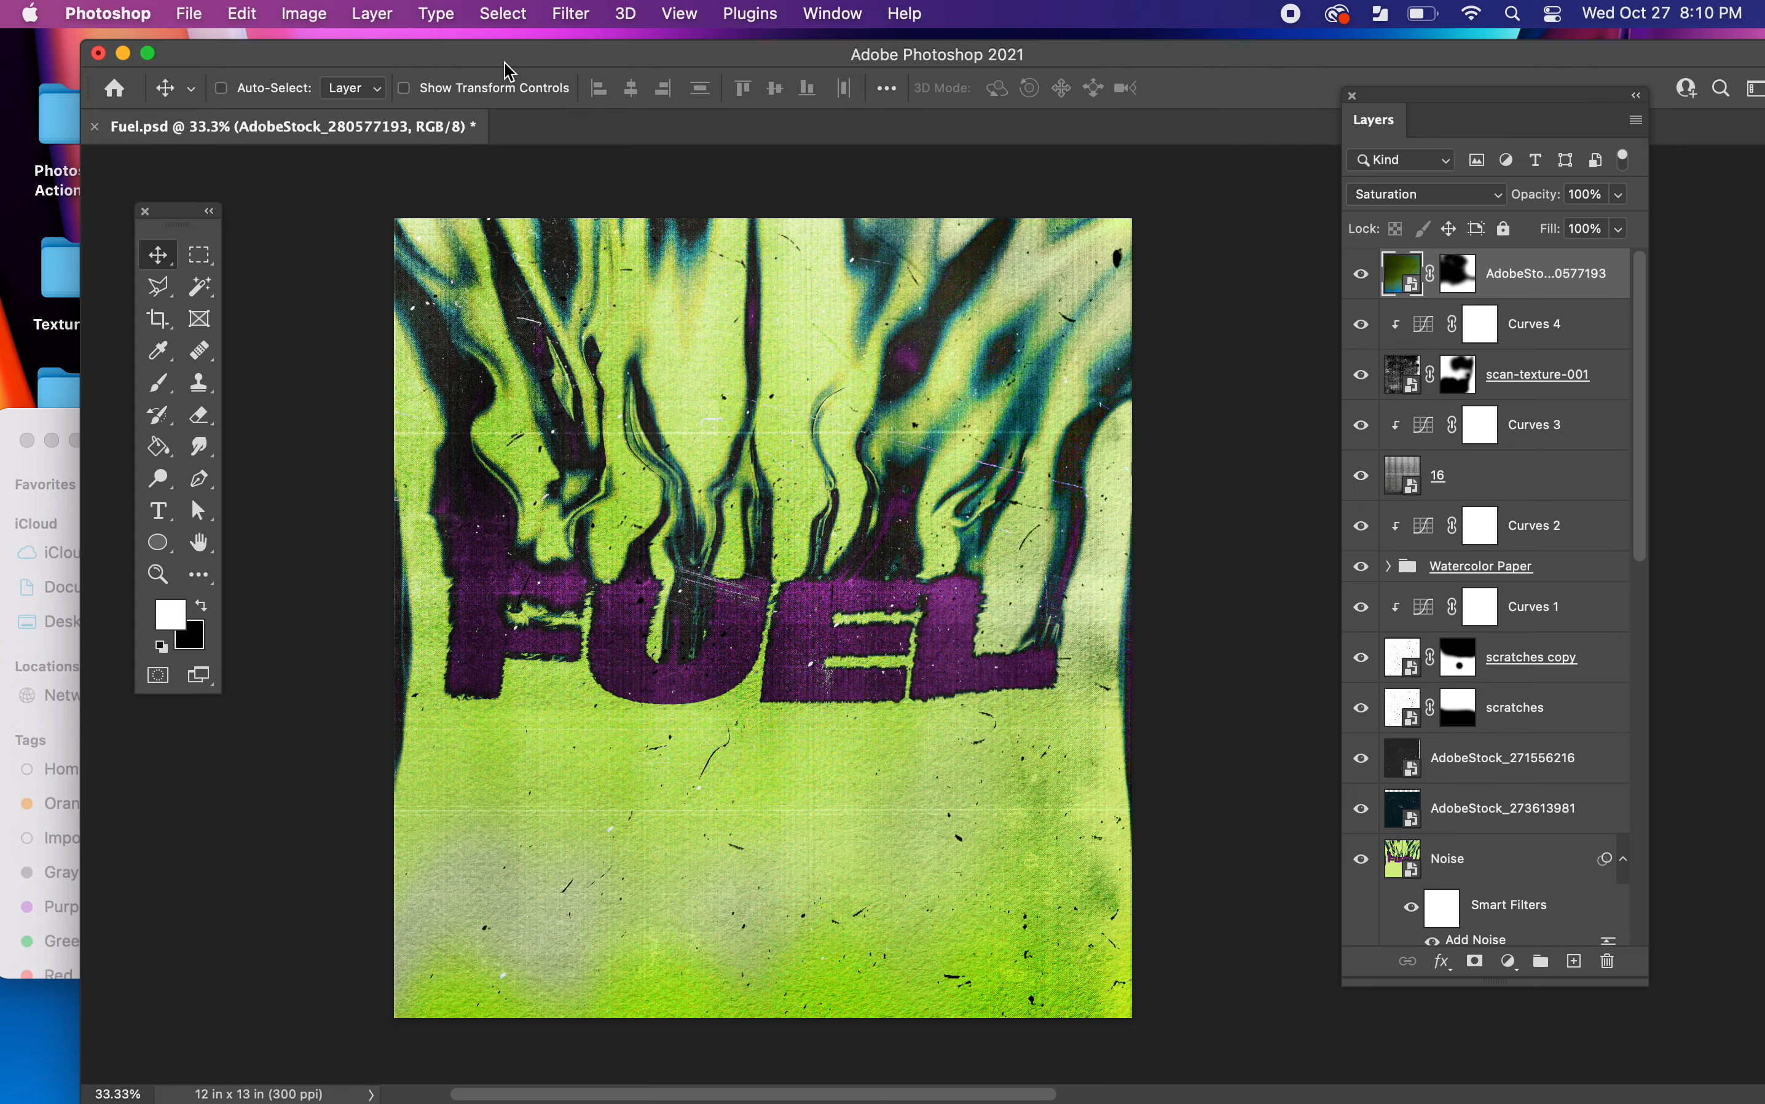
# - Switch to Finder to review the files in the txtures folder, and return to the Fuel.psd artwork in Photoshop
pyautogui.moveTo(507, 64); pyautogui.dragTo(571, 57)
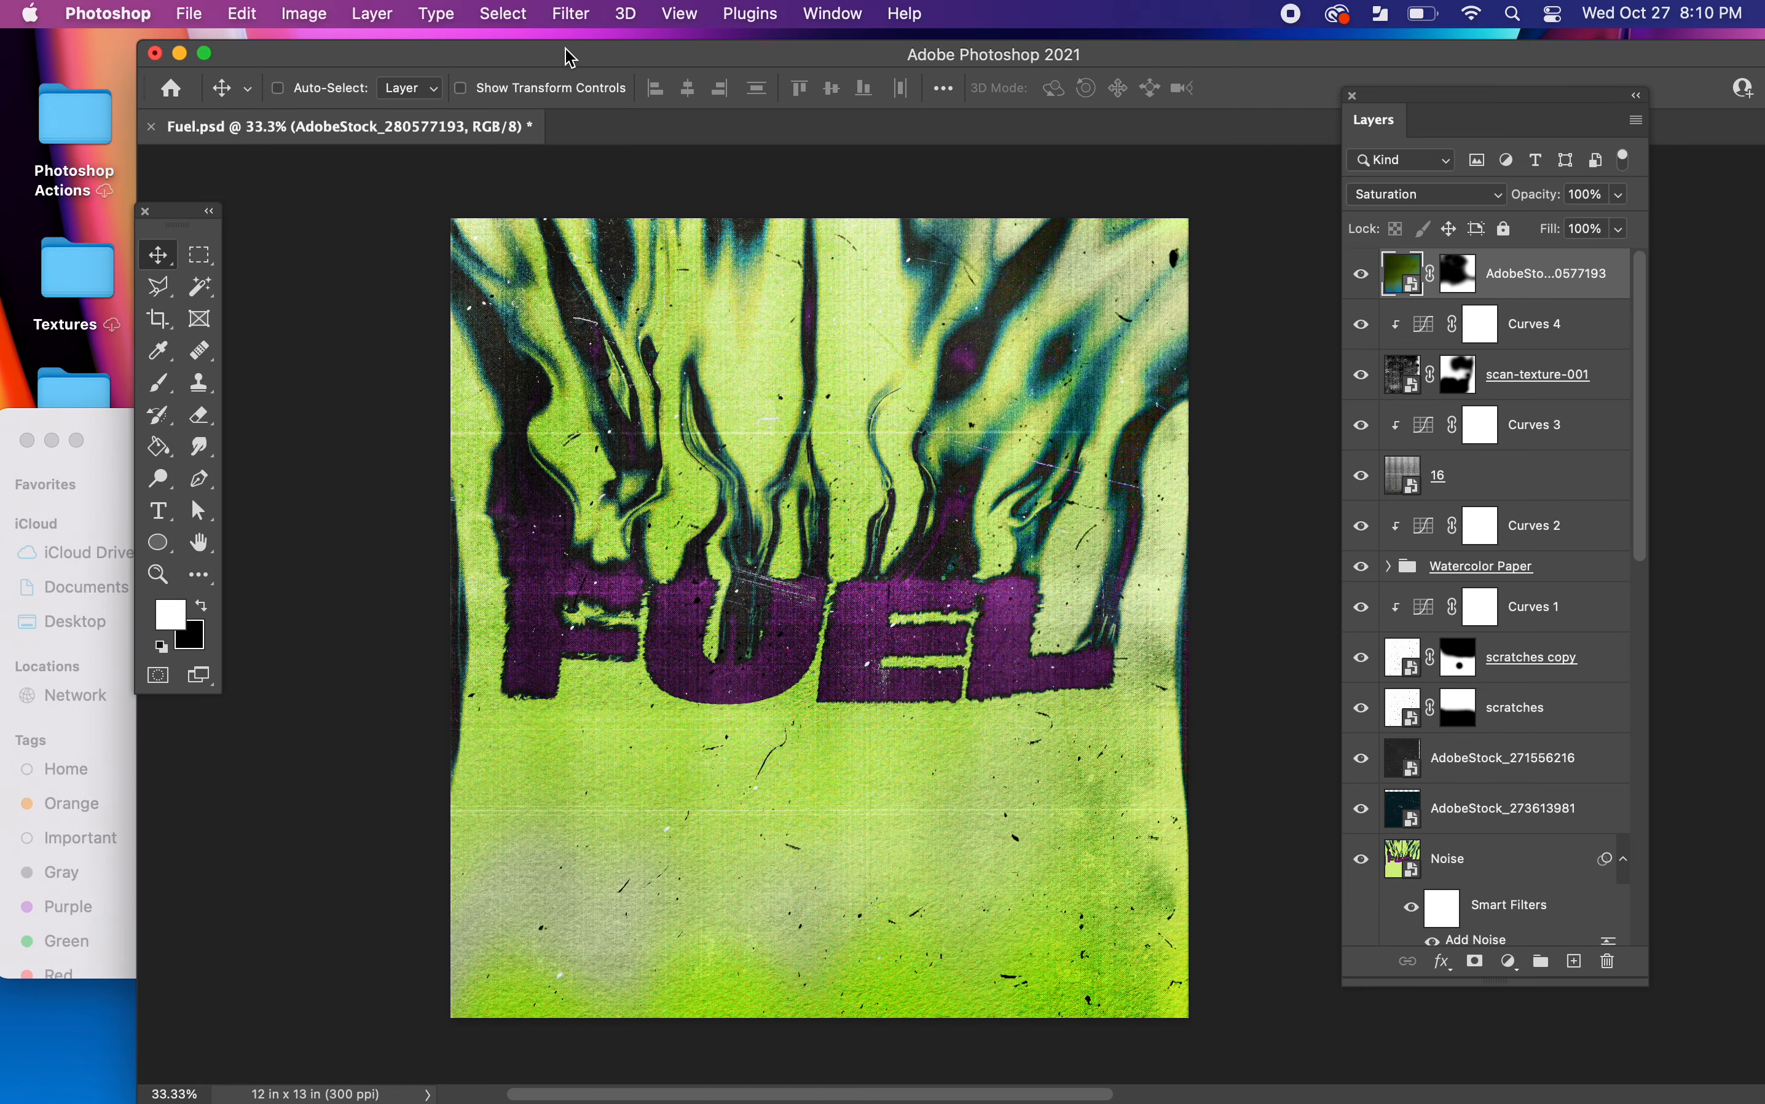
pyautogui.click(109, 790)
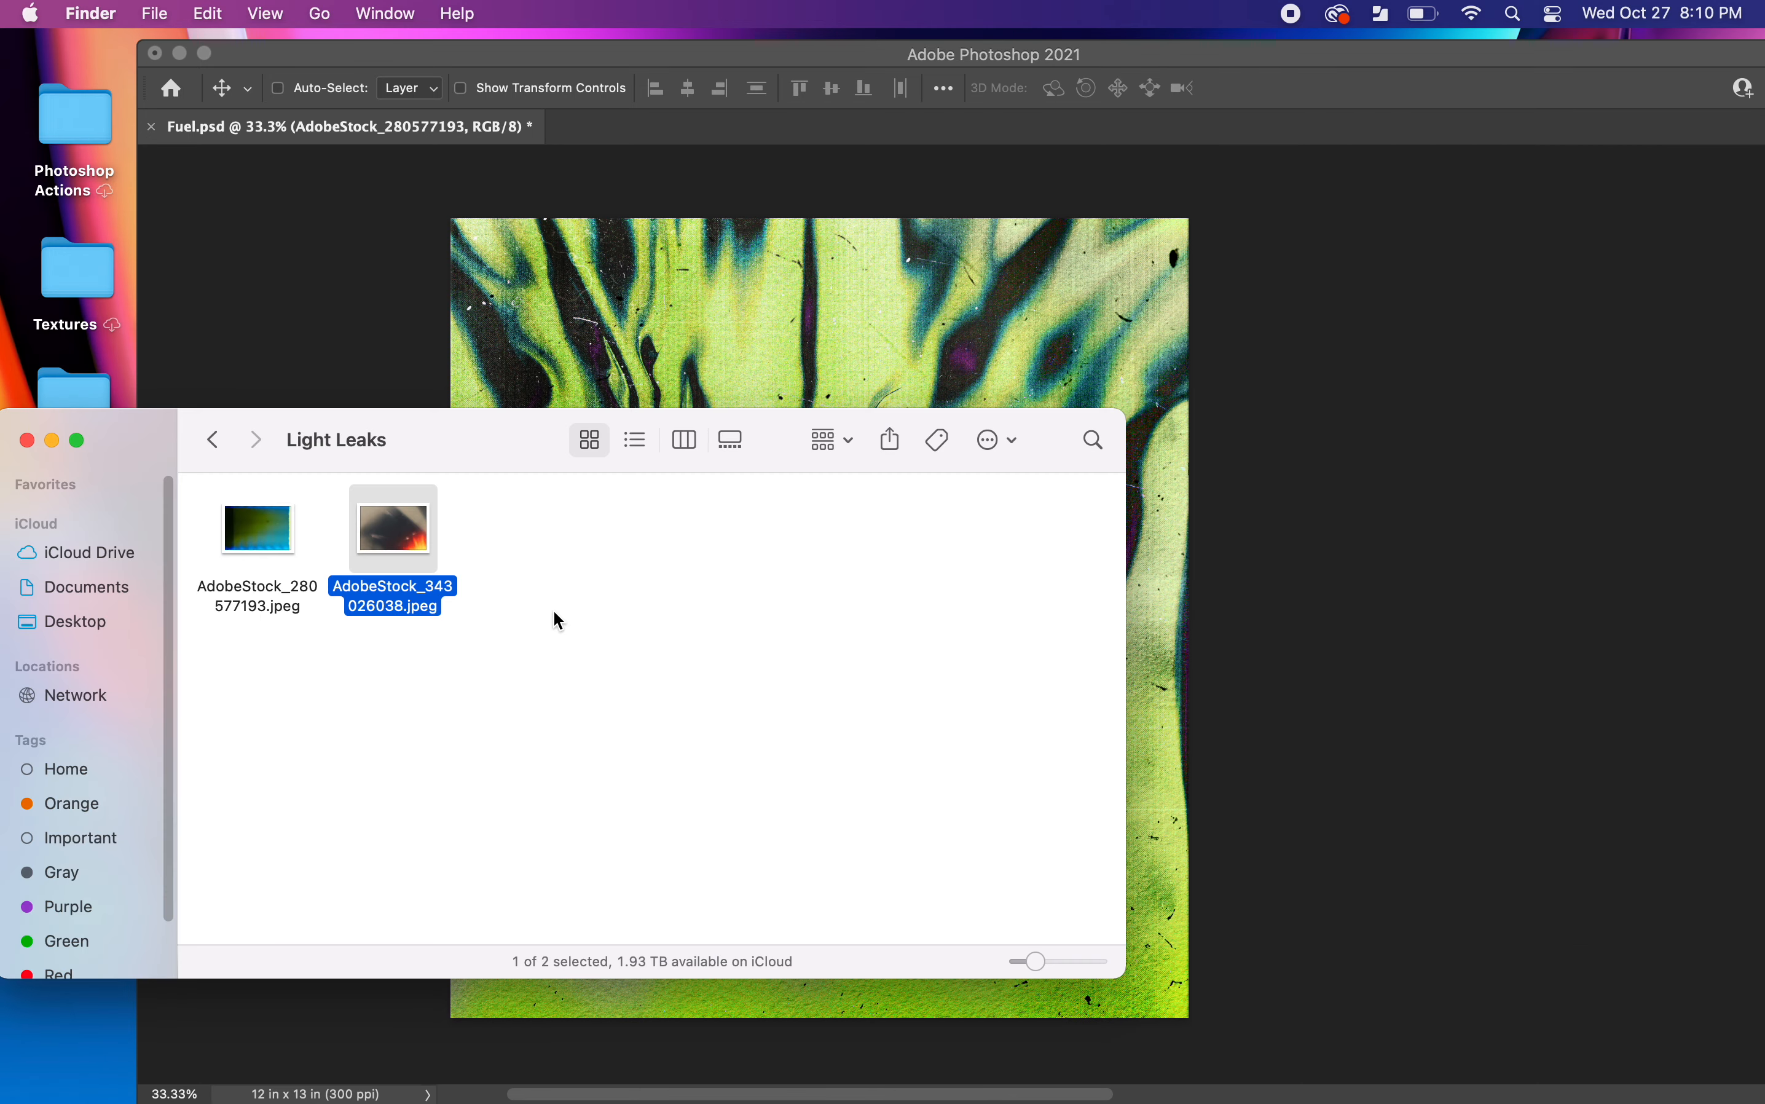
pyautogui.click(211, 440)
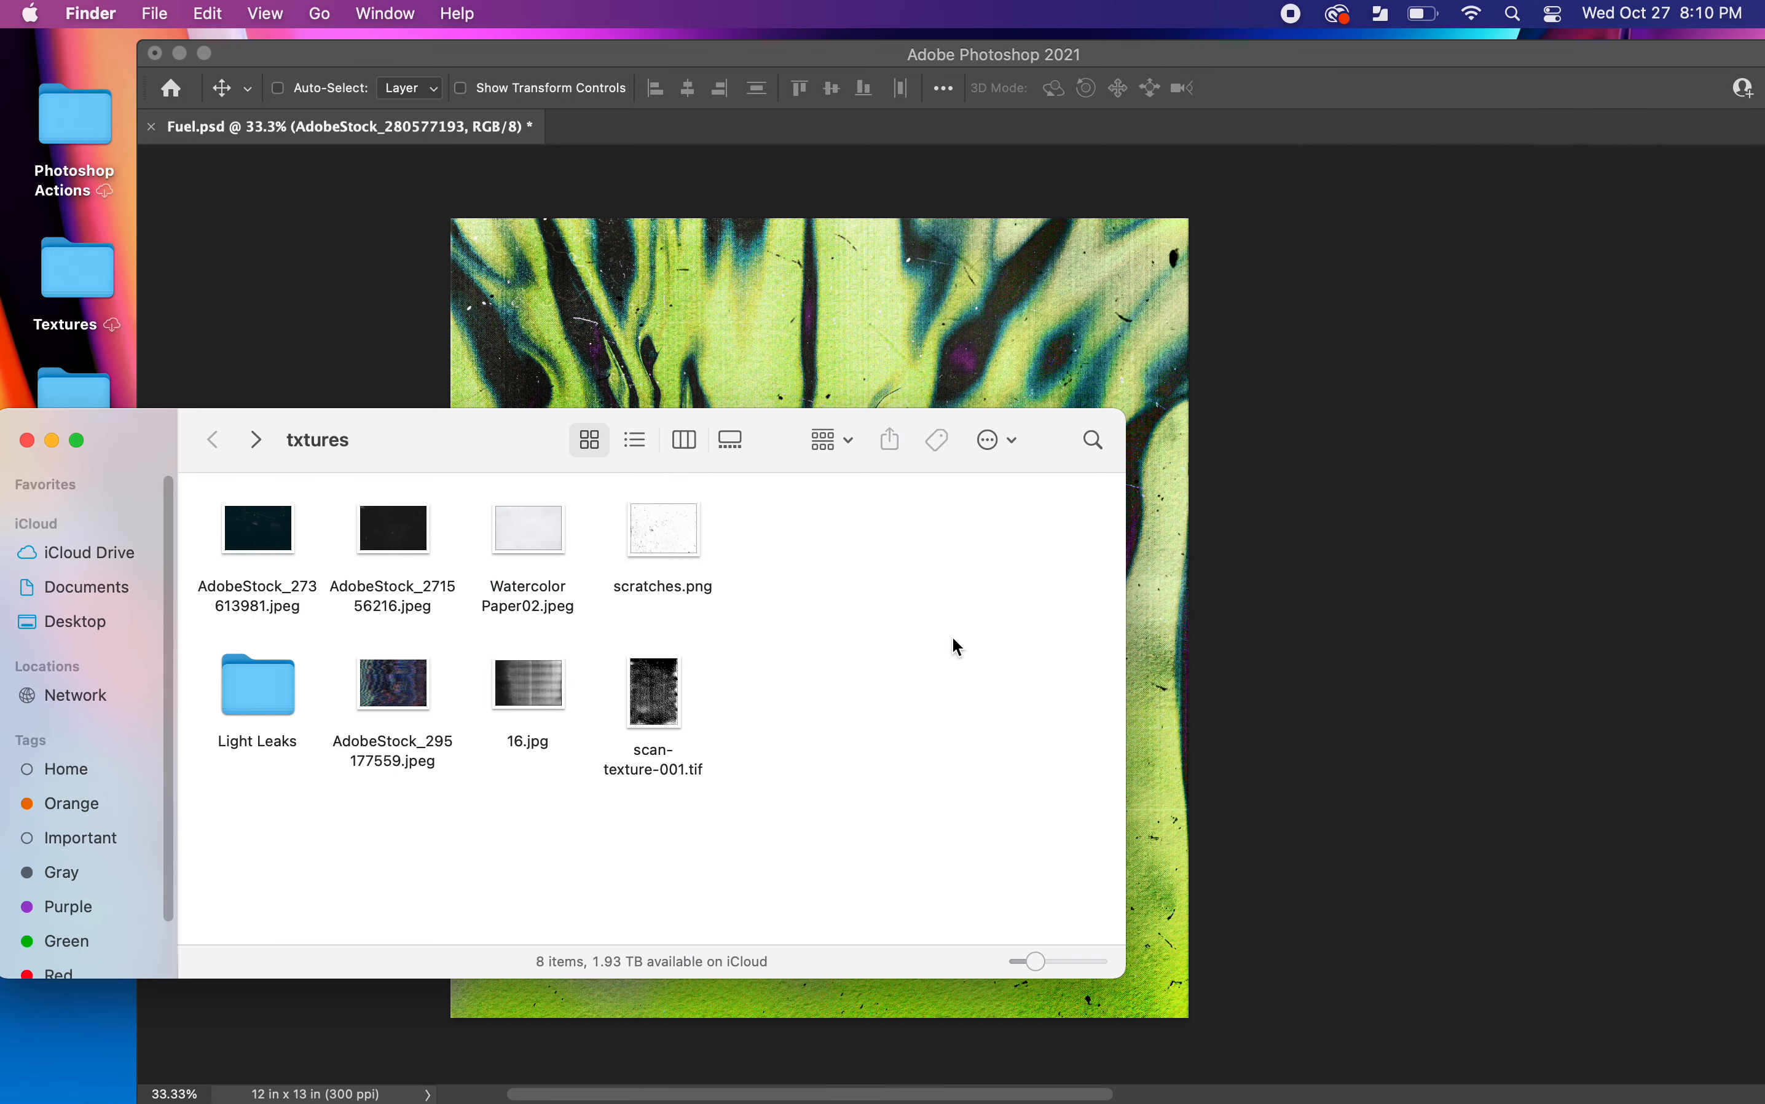
pyautogui.click(401, 372)
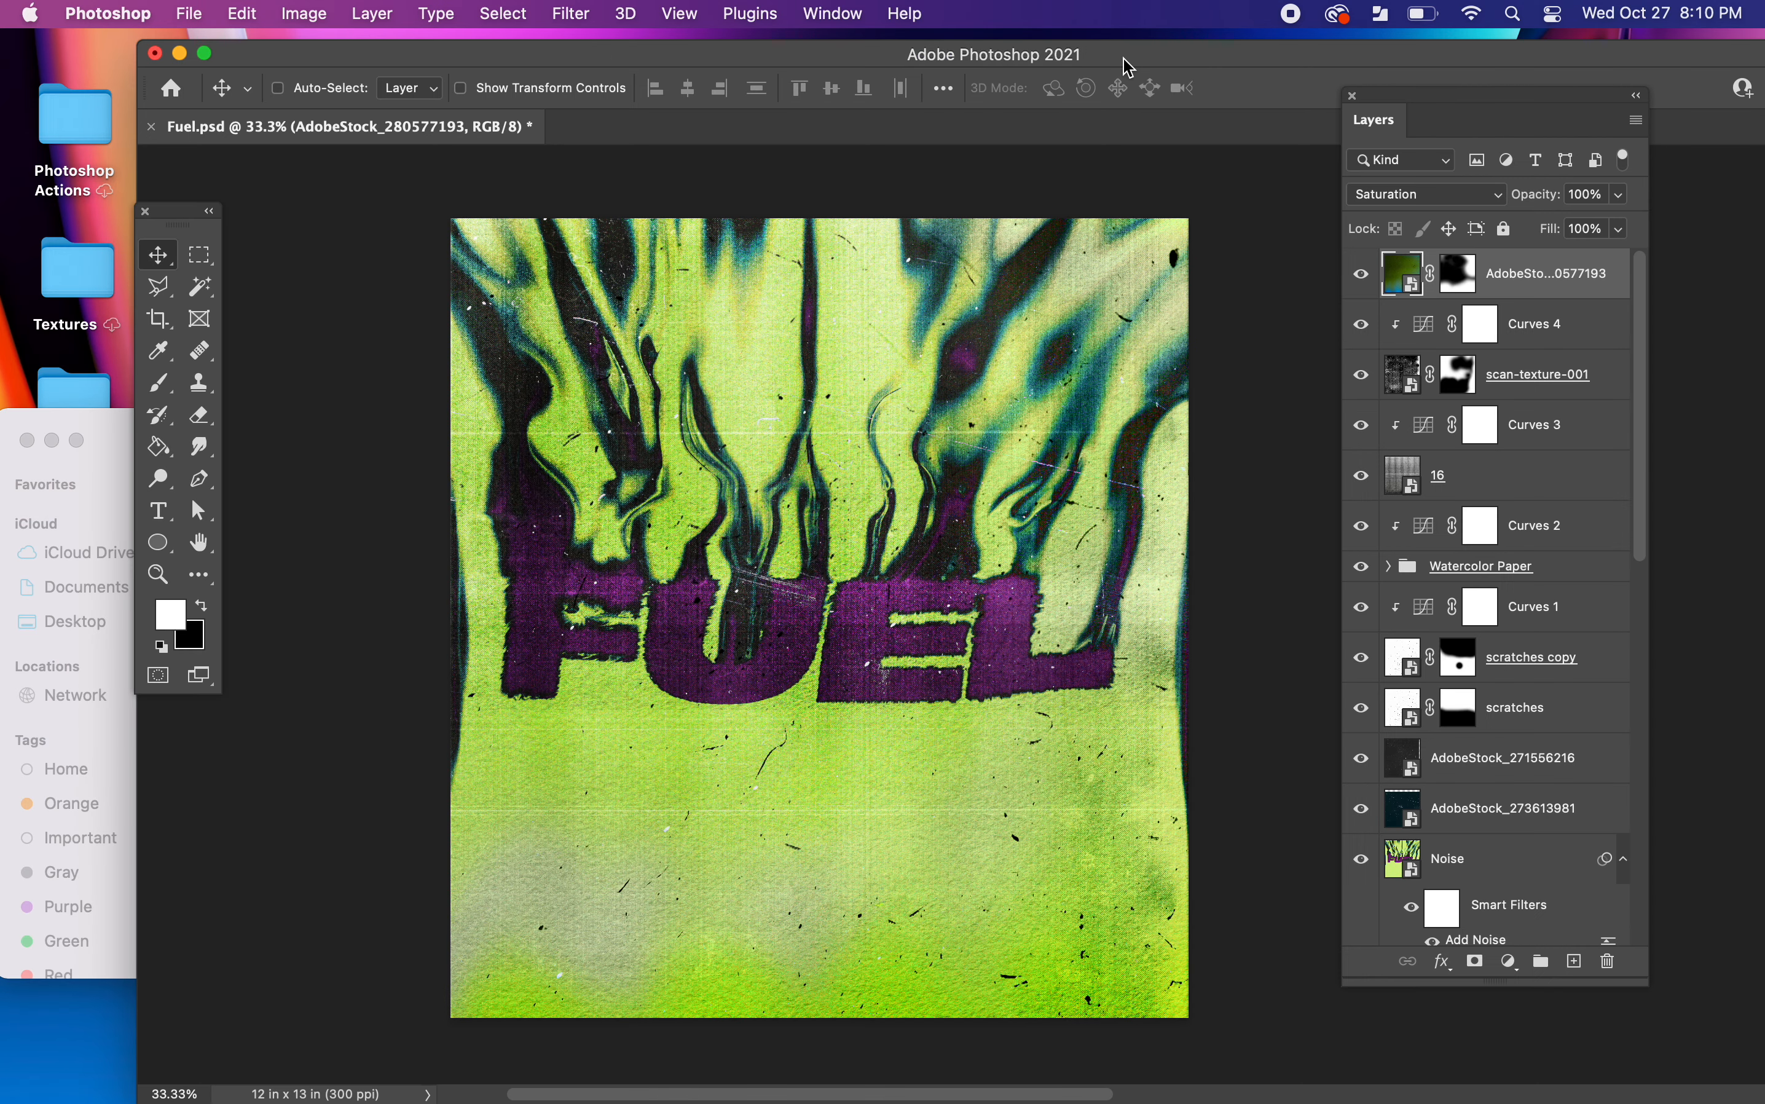
pyautogui.moveTo(1130, 67); pyautogui.dragTo(1076, 66)
# - Make the AdobeStock_280577193 layer's mask active and move the floating tool palette closer to the artwork
pyautogui.click(1453, 291)
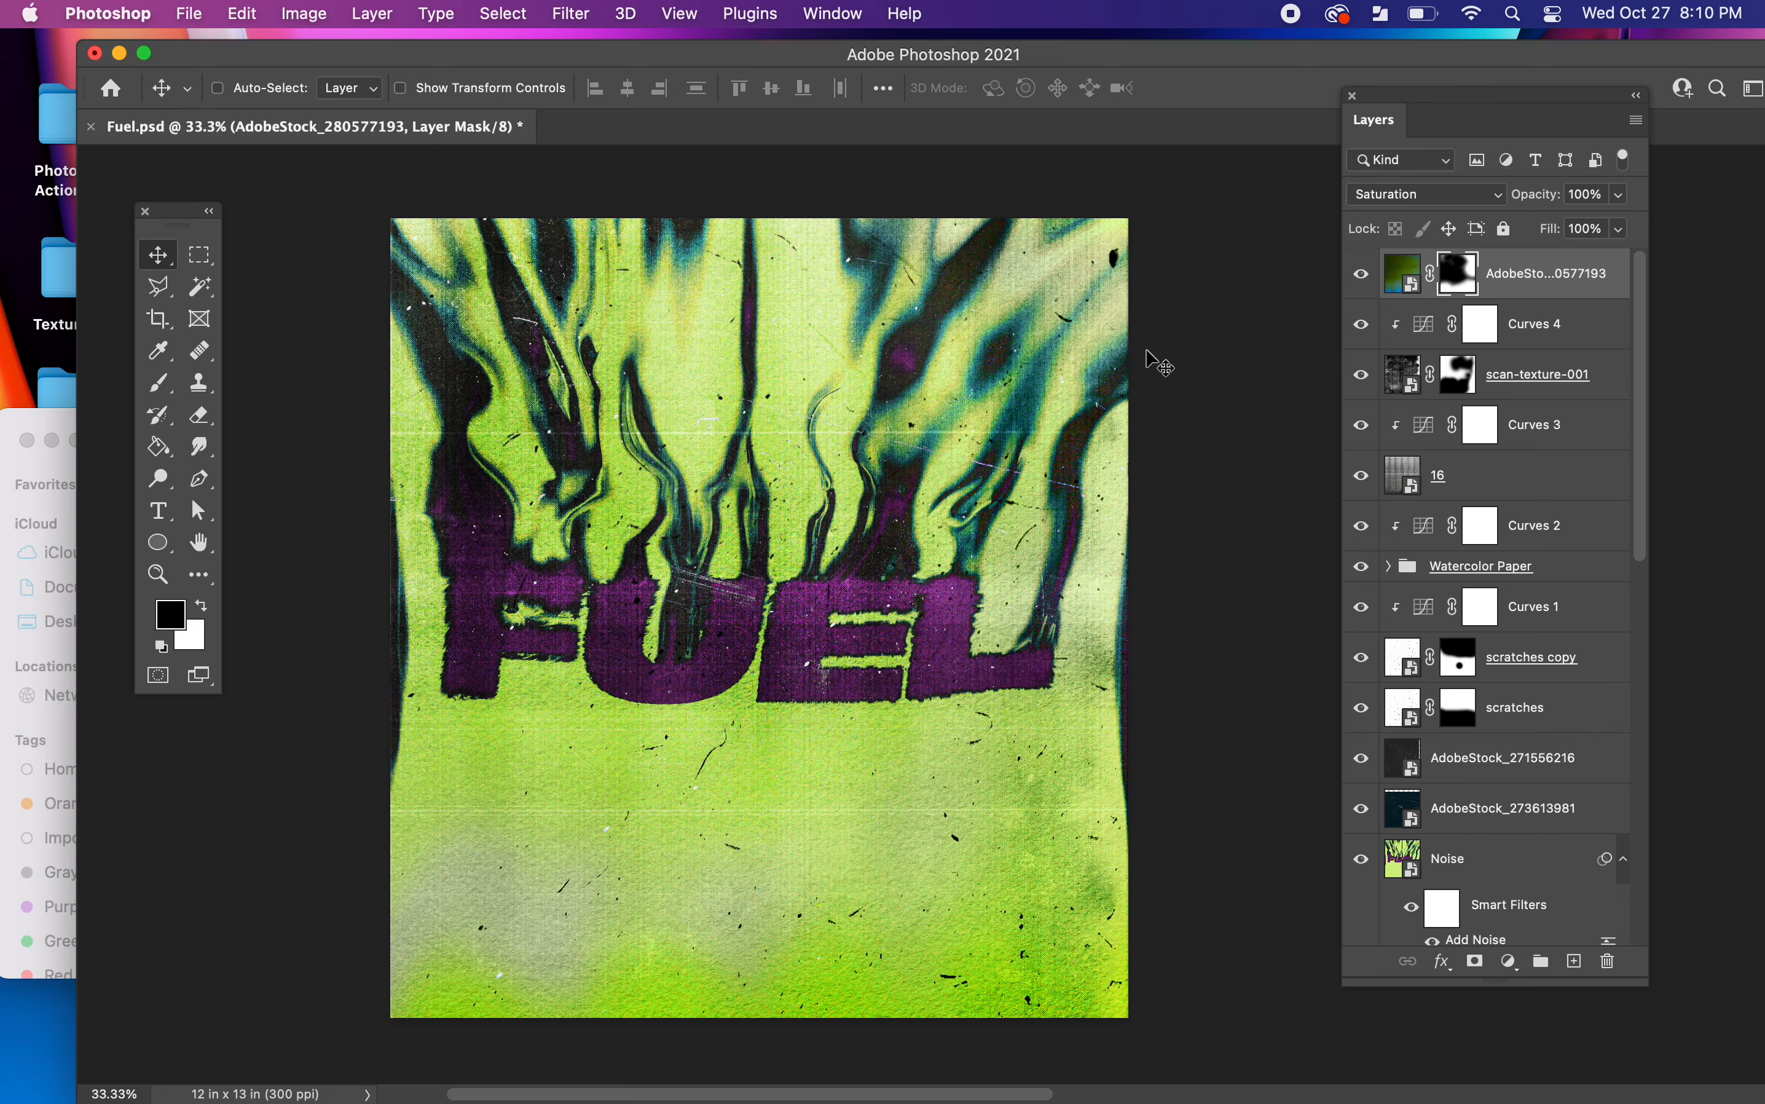
pyautogui.rightClick(680, 391)
pyautogui.press('Escape')
pyautogui.moveTo(179, 220); pyautogui.dragTo(248, 211)
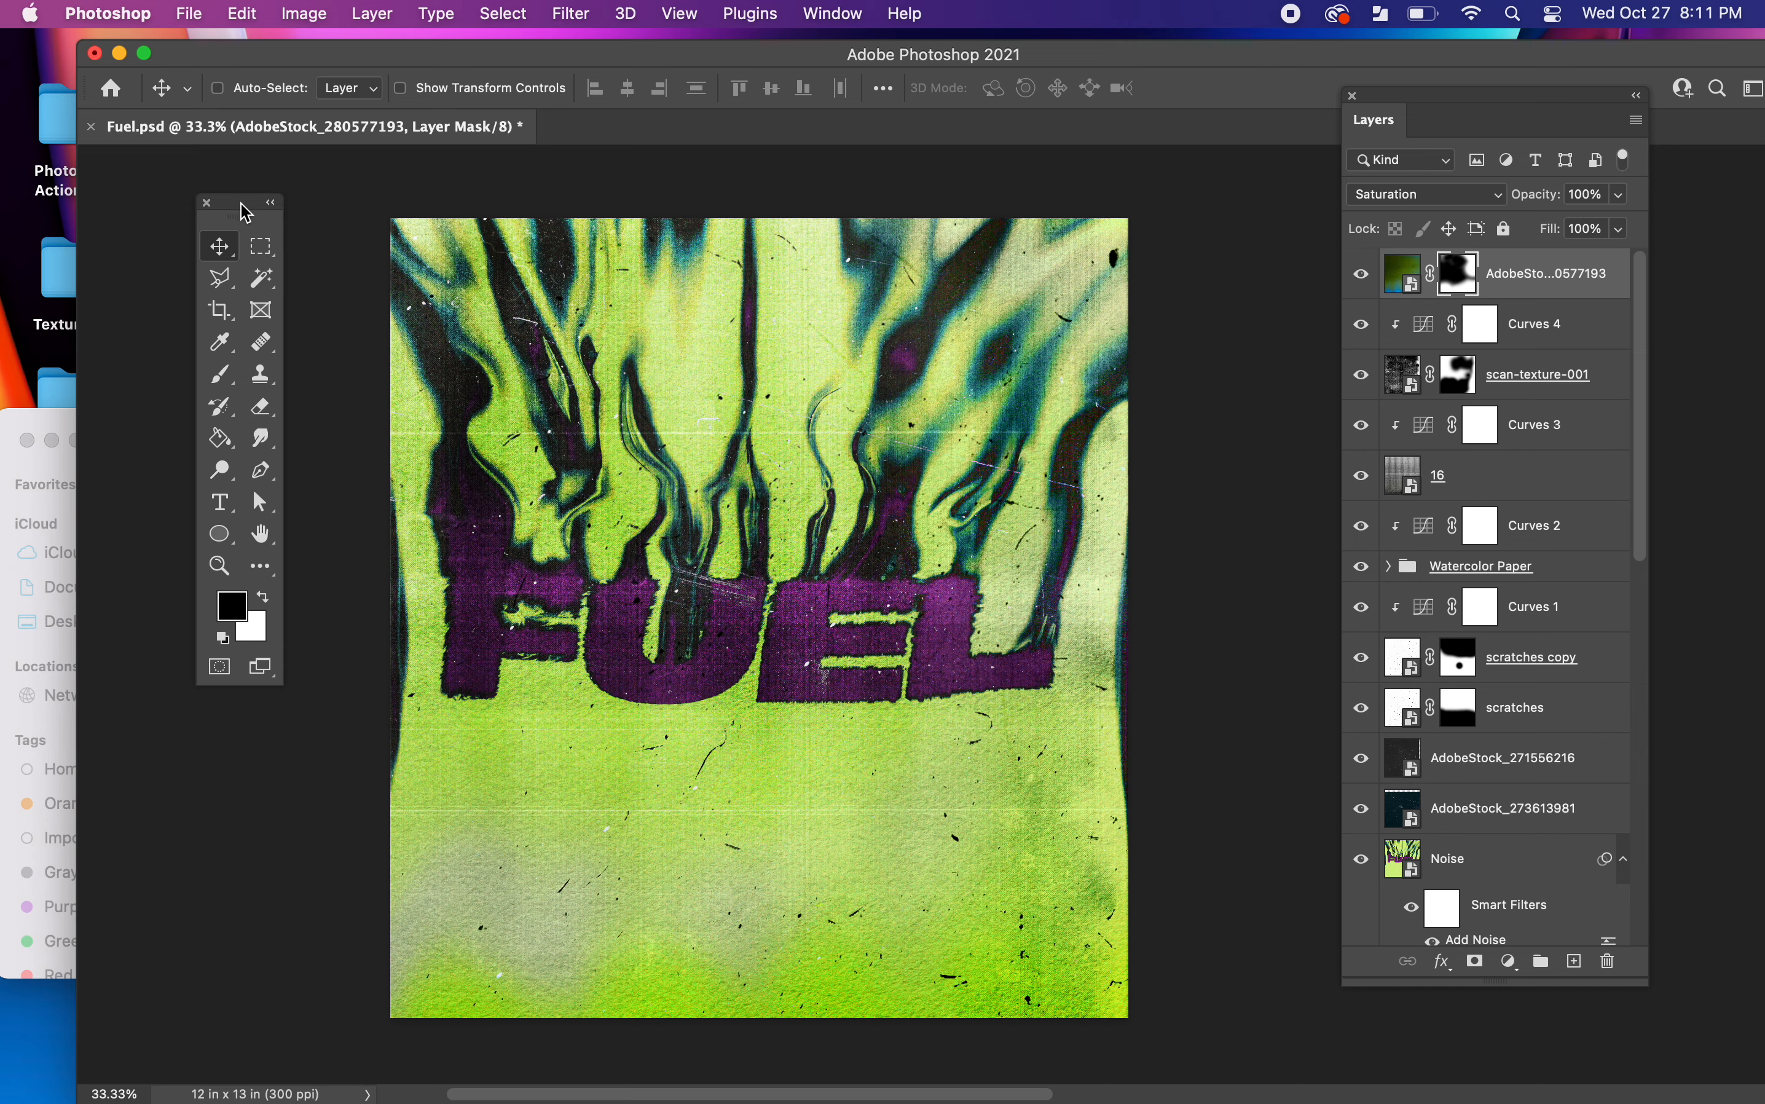